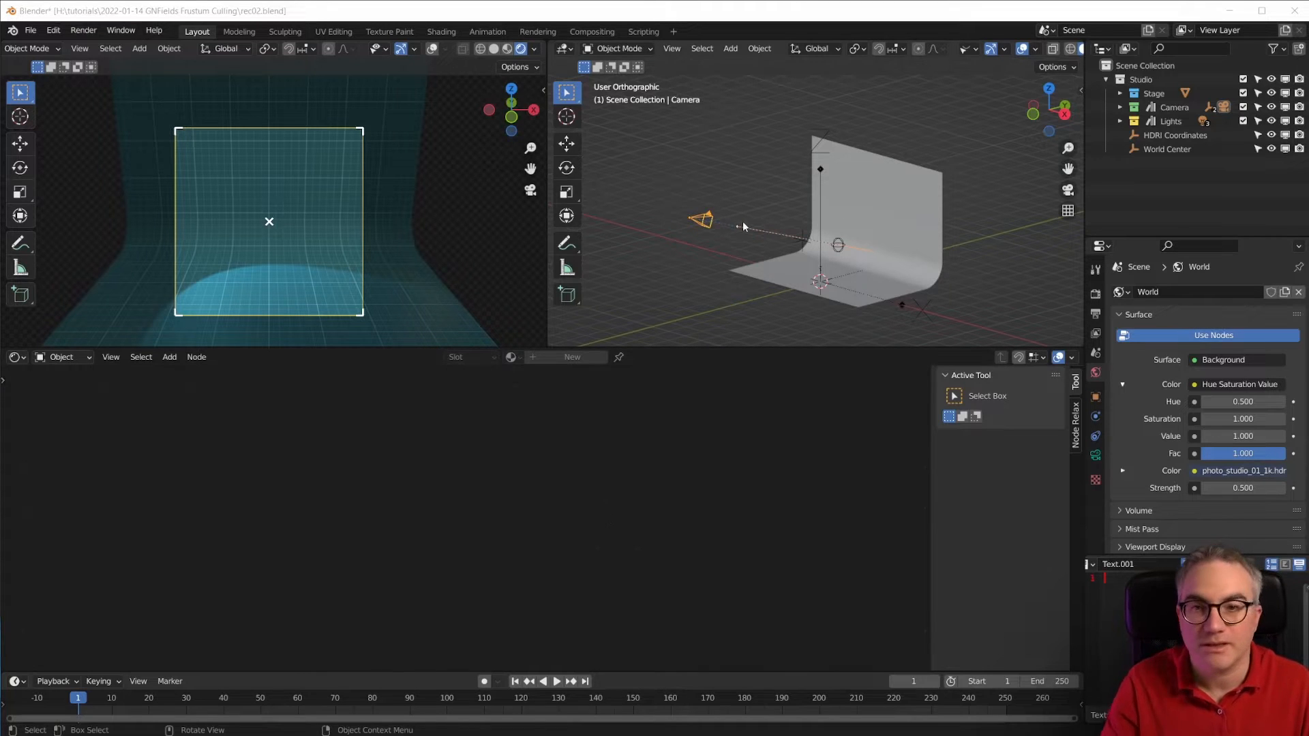
Select the studio backdrop, switch the node area to the Geometry Node Editor and create a new geometry node tree for it.
scroll(878, 259, up, 2)
click(891, 222)
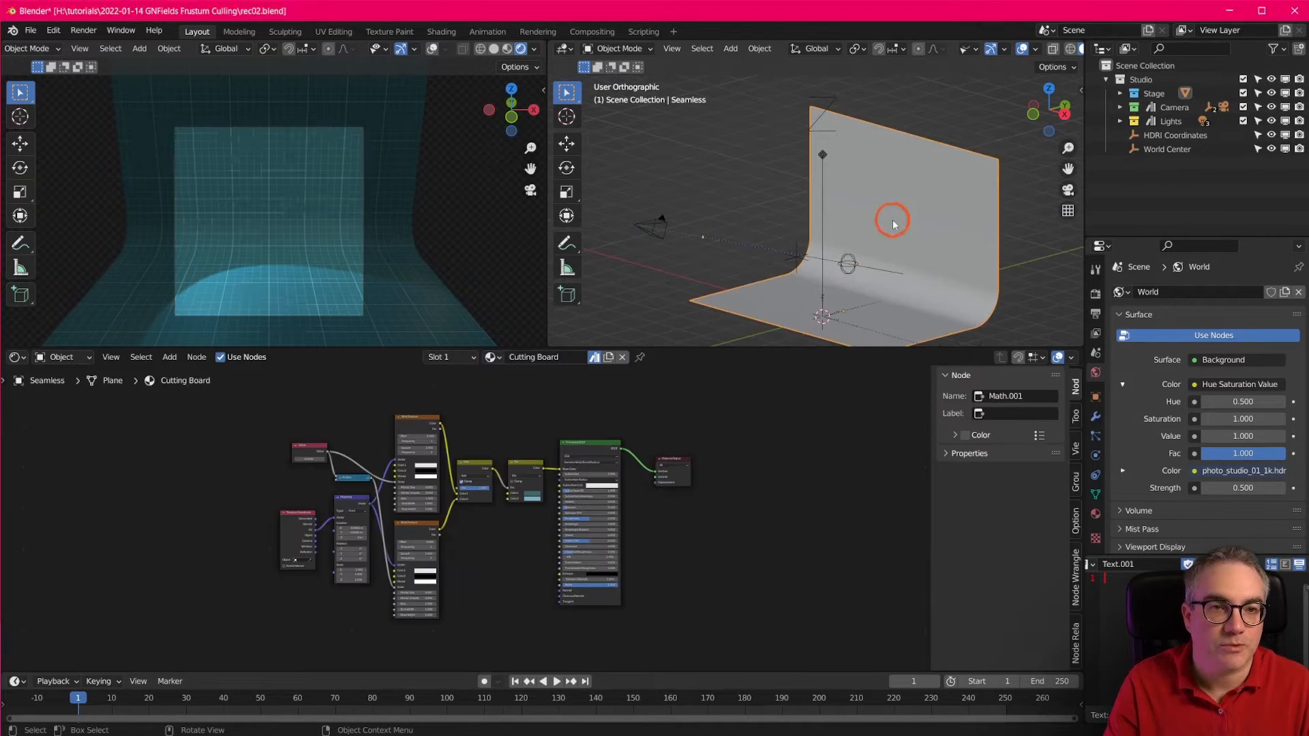
click(928, 261)
shift+middle_drag(915, 208, 901, 175)
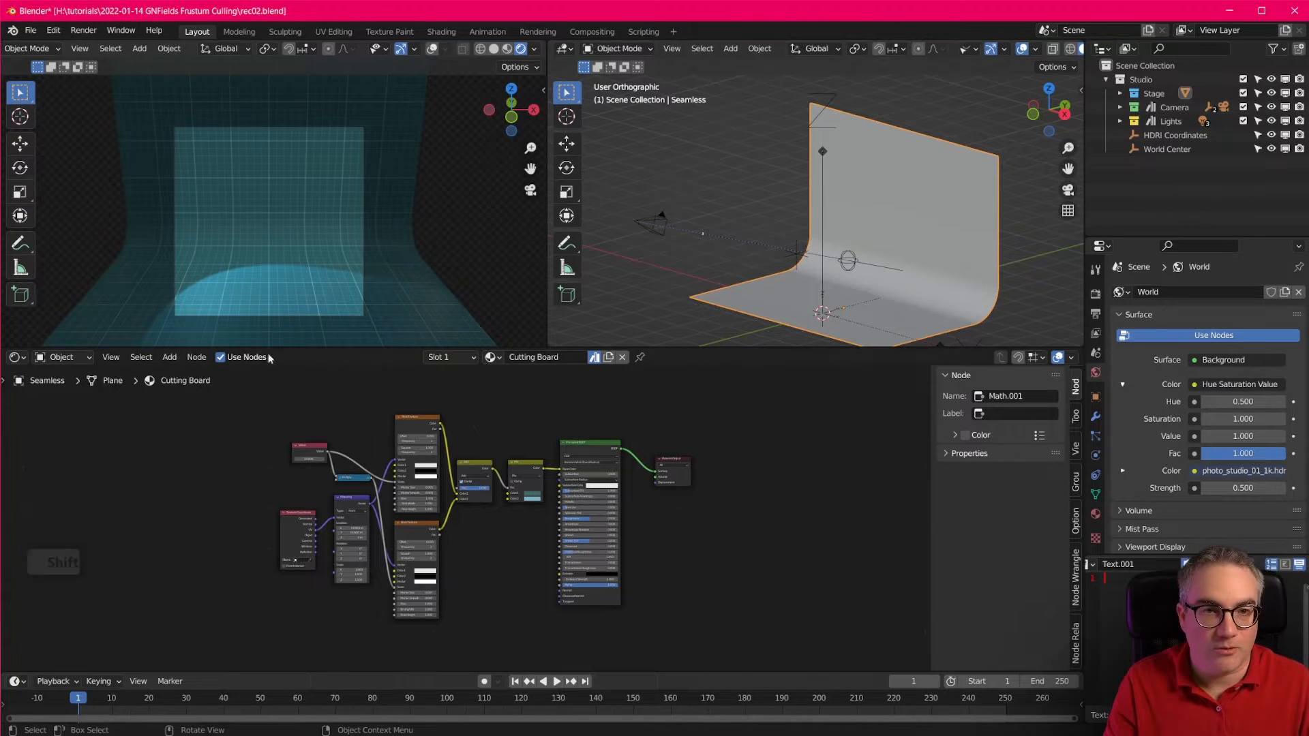
click(15, 357)
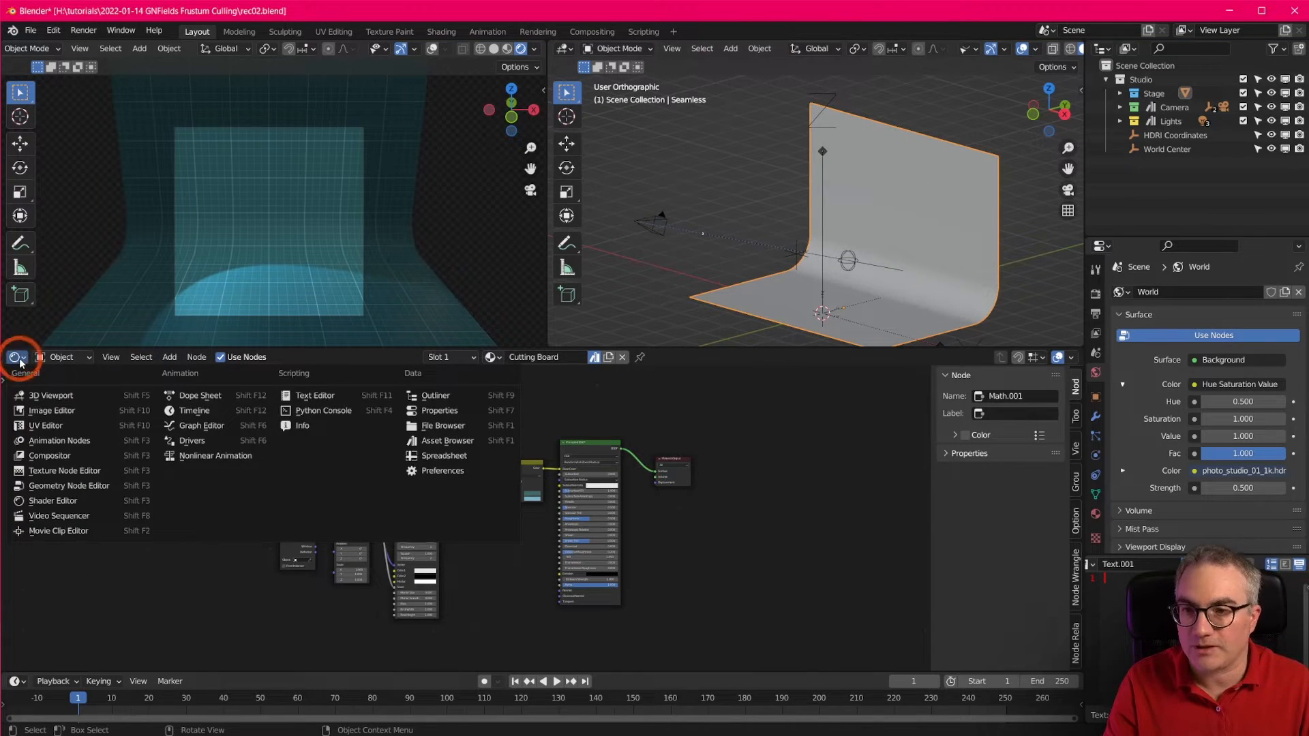
click(81, 489)
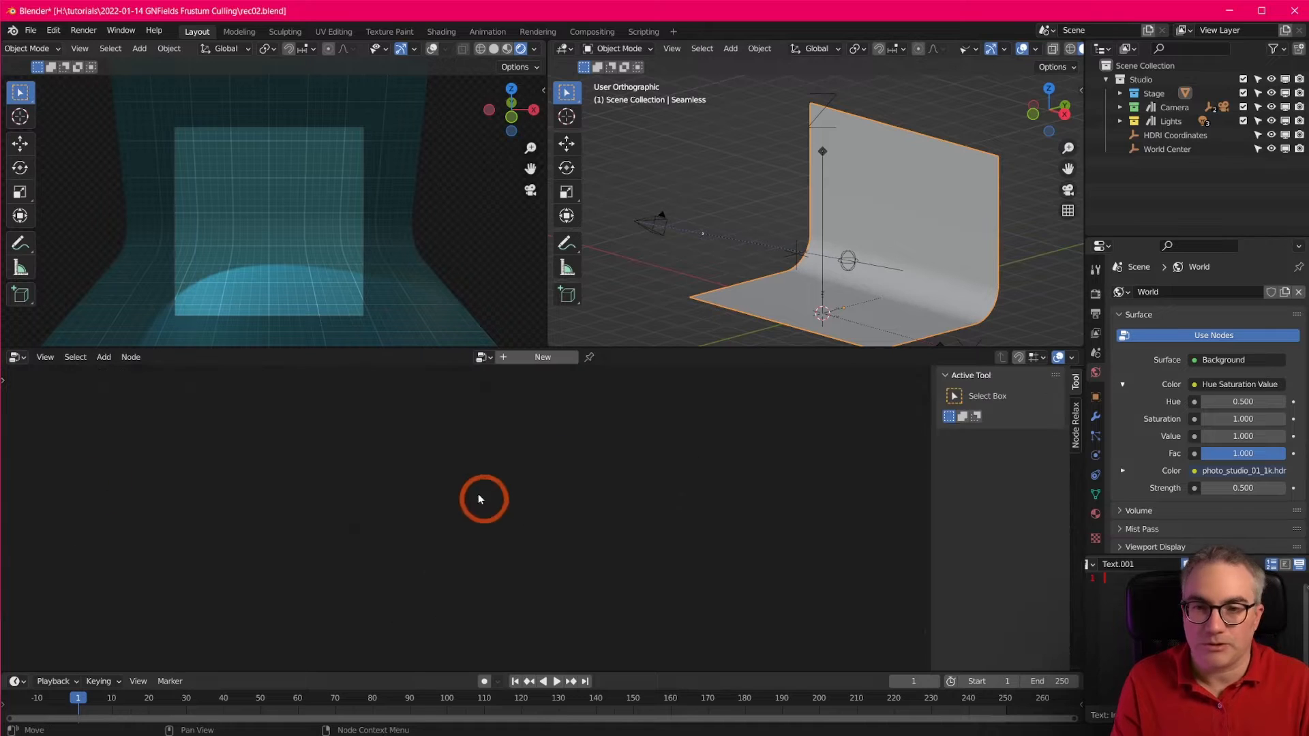
click(543, 356)
Spread the Group Input and Group Output nodes far apart to make room between them.
scroll(491, 516, up, 3)
drag(345, 524, 106, 467)
drag(576, 530, 758, 484)
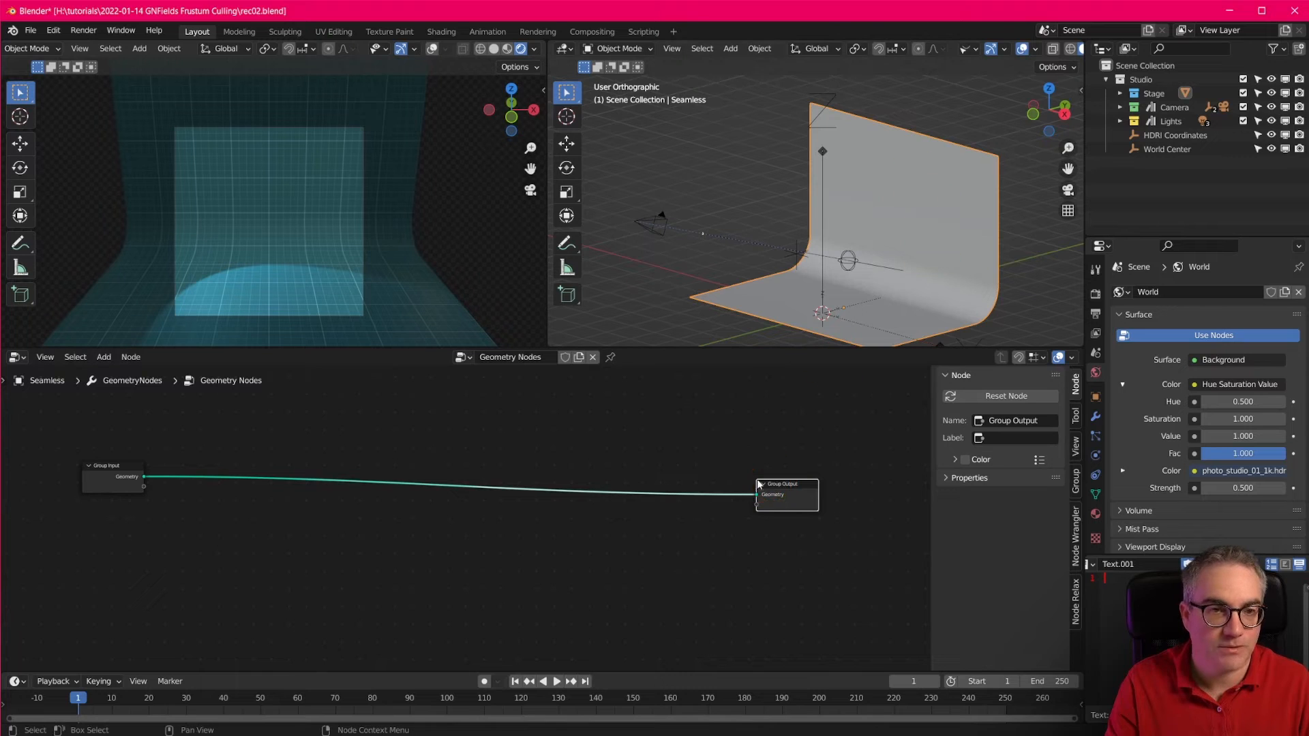
scroll(354, 513, up, 2)
middle_drag(471, 546, 512, 540)
scroll(548, 548, down, 1)
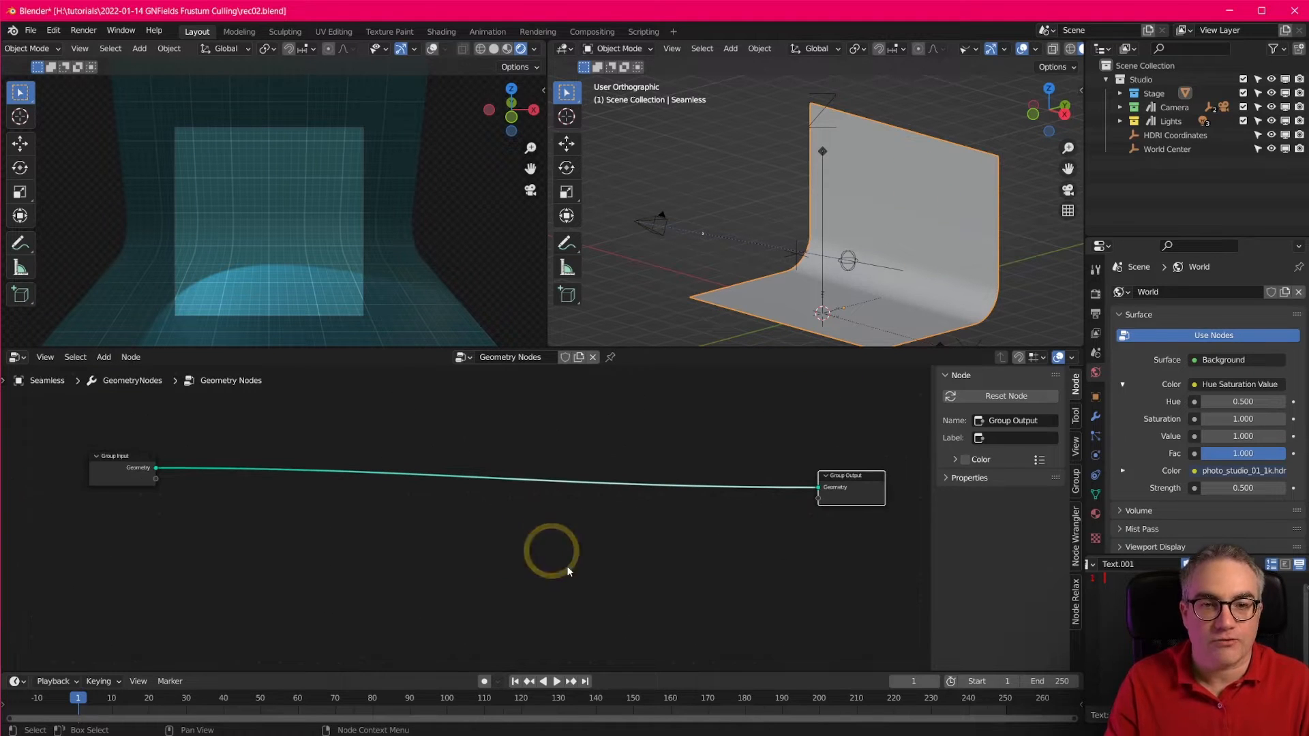
Insert a Distribute Points on Faces node into the geometry link and place it below the line between input and output.
key(shift+a)
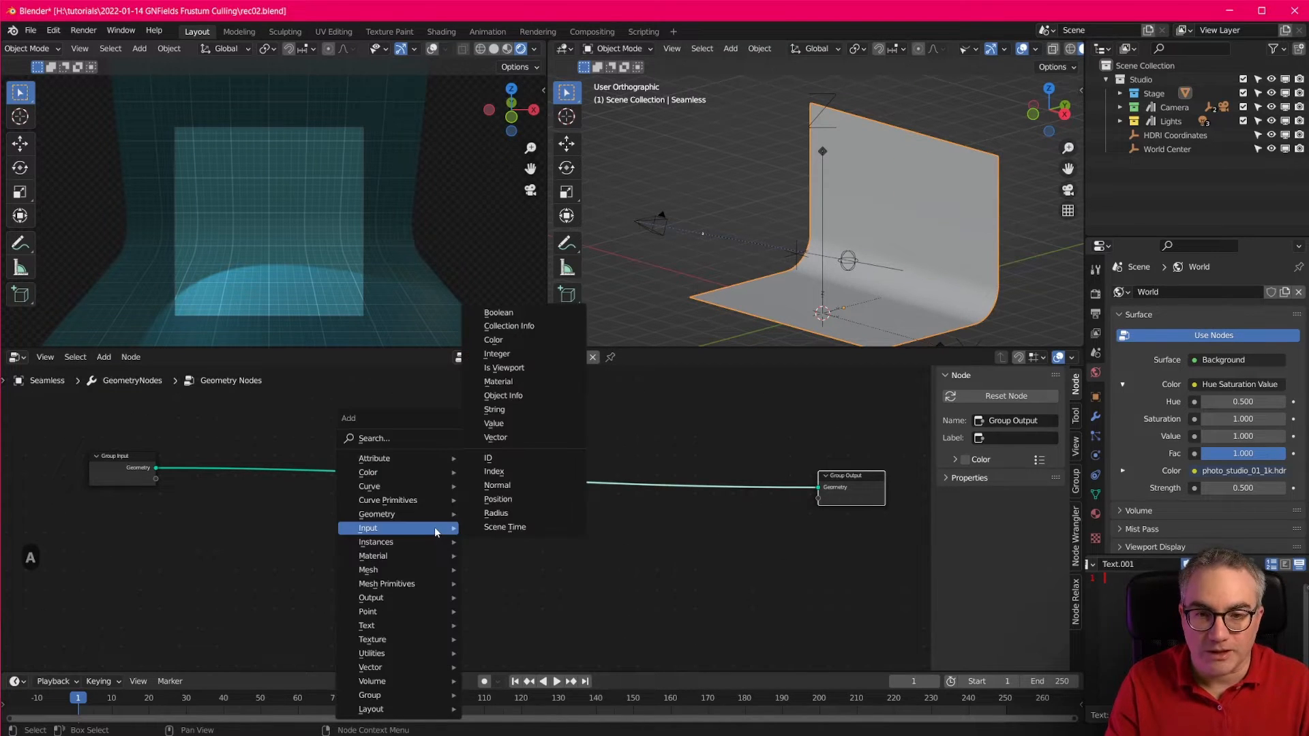
mouse_move(400, 612)
click(552, 613)
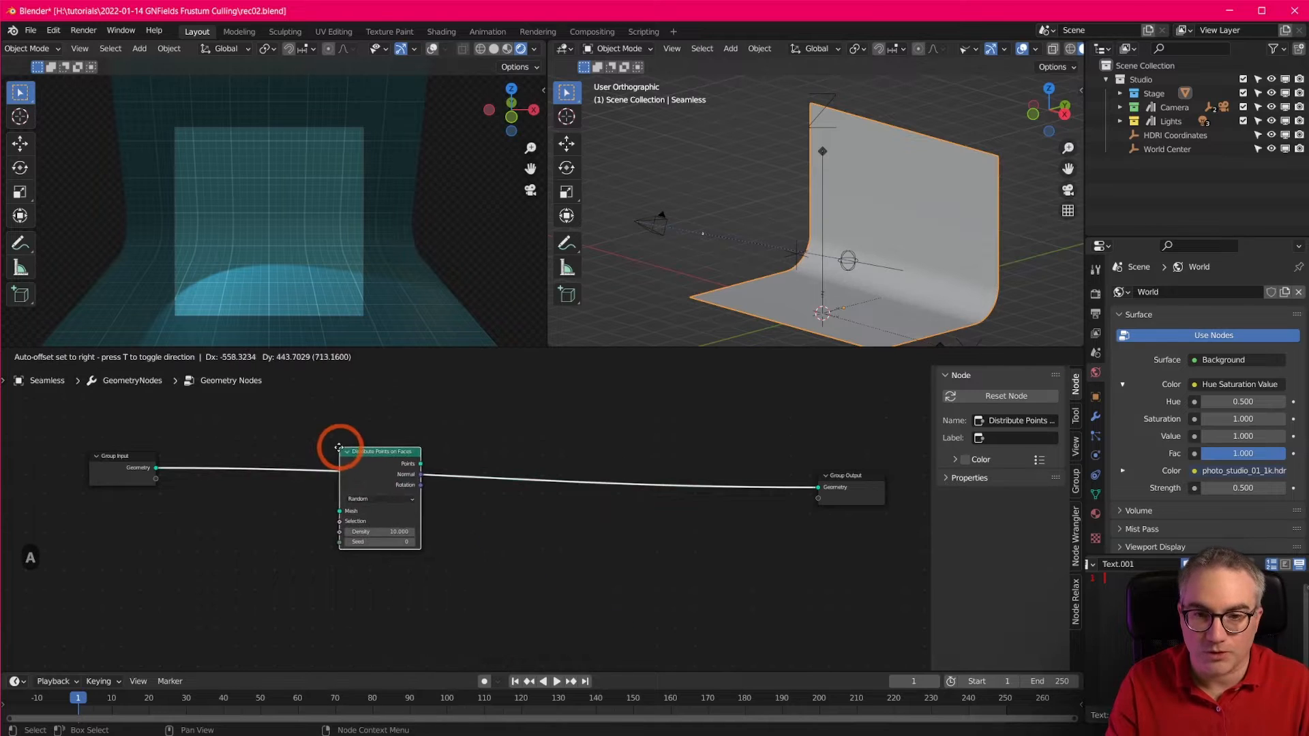
click(391, 457)
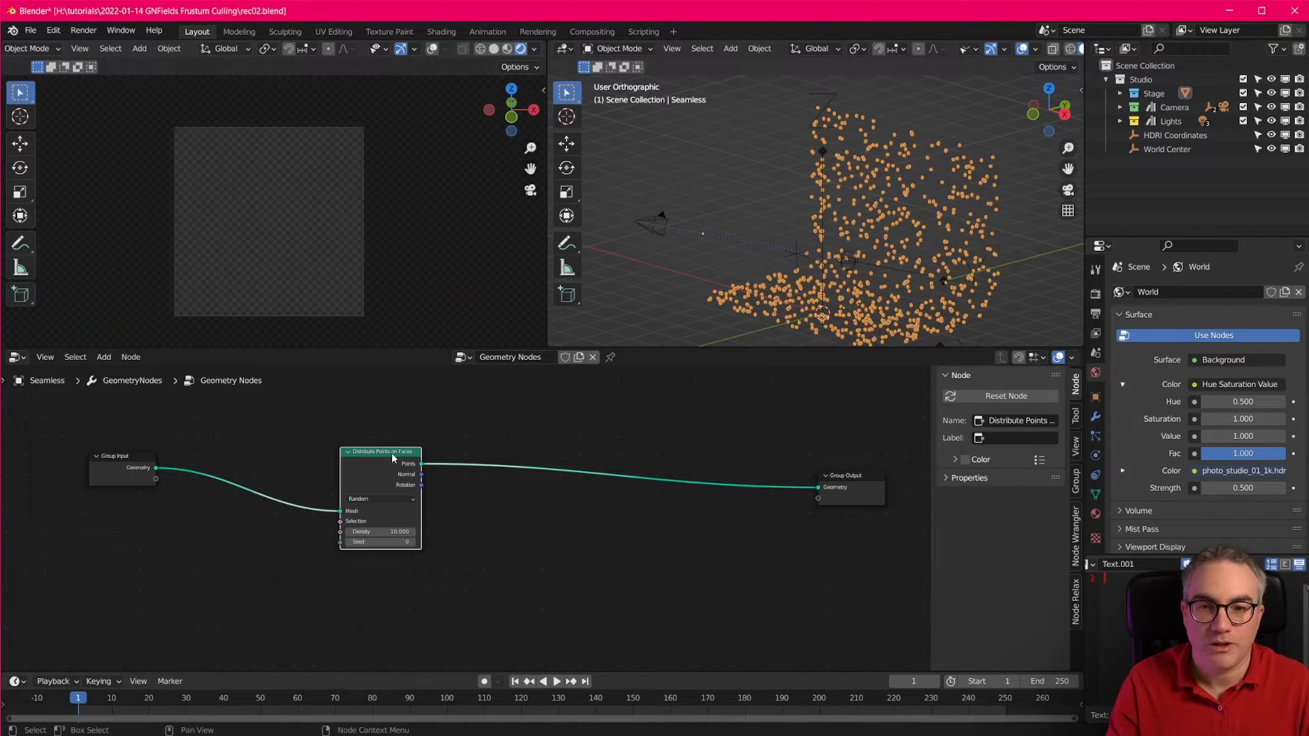
drag(393, 459, 402, 523)
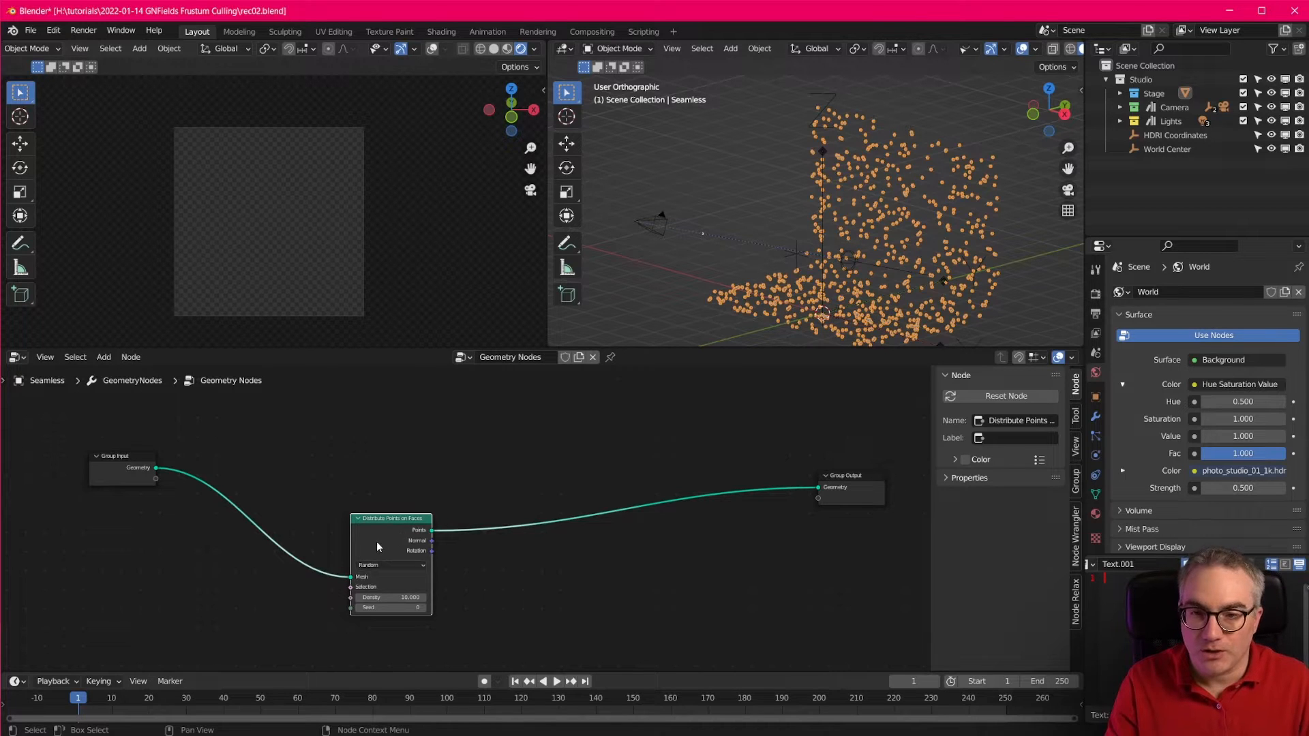
Join the distributed points with the Group Input geometry through a Join Geometry node, and space the nodes out.
ctrl+shift+right_drag(376, 541, 116, 467)
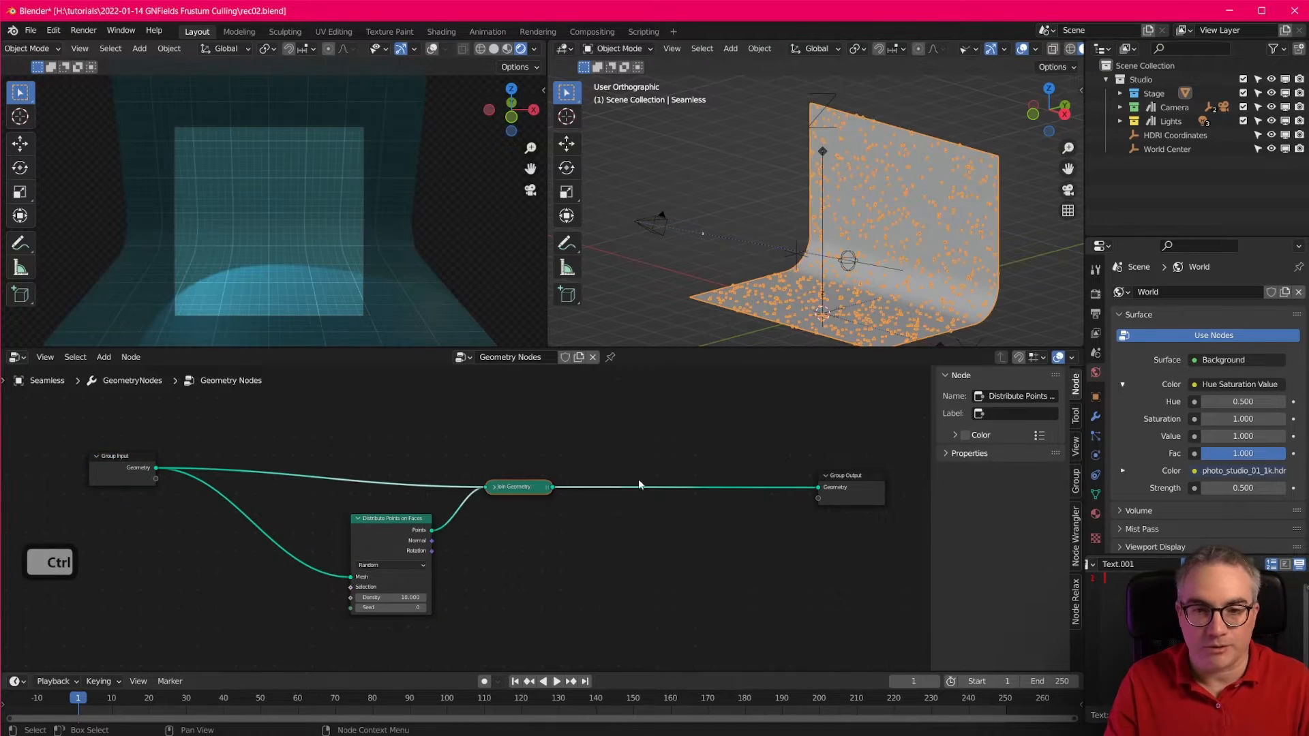
drag(528, 486, 698, 474)
drag(385, 521, 470, 502)
scroll(907, 212, up, 2)
scroll(903, 232, down, 2)
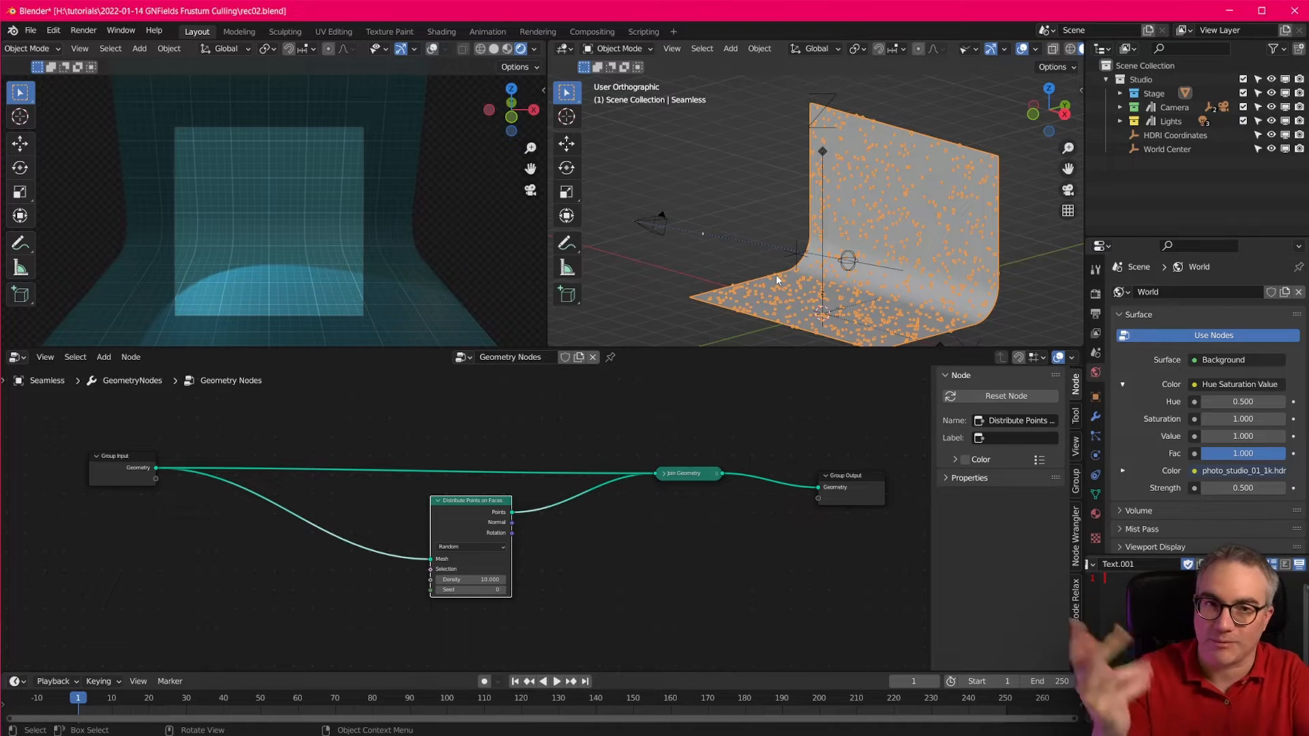
click(611, 502)
key(shift+a)
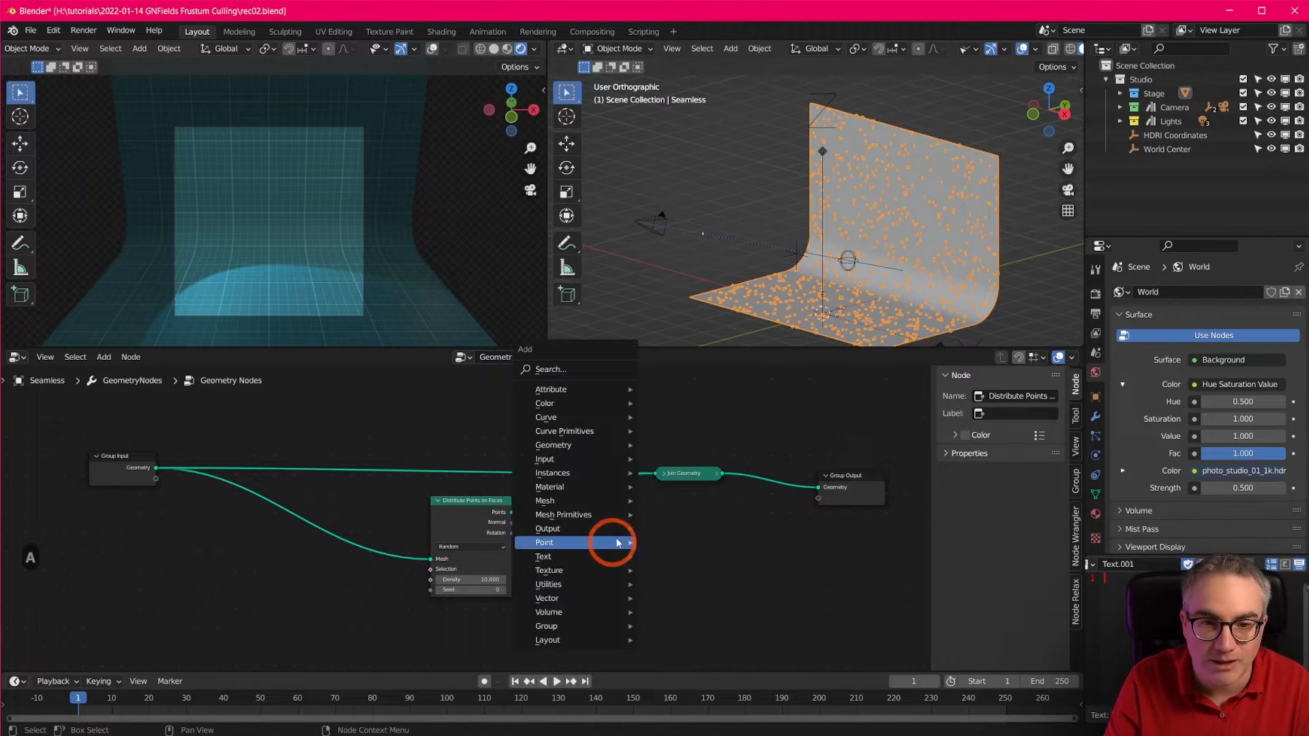
mouse_move(595, 479)
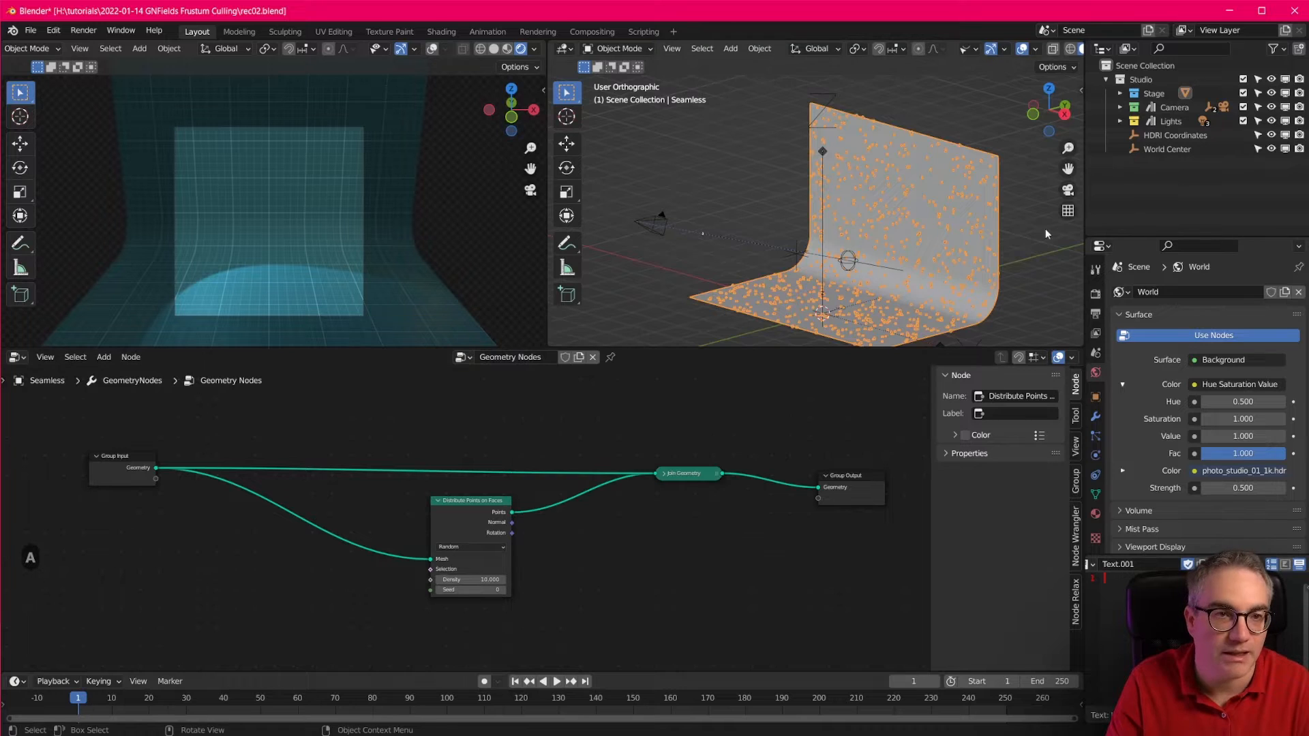
Add a Monkey mesh to the scene with its default settings.
click(1022, 252)
scroll(1003, 235, down, 5)
shift+middle_drag(949, 290, 891, 235)
key(shift+a)
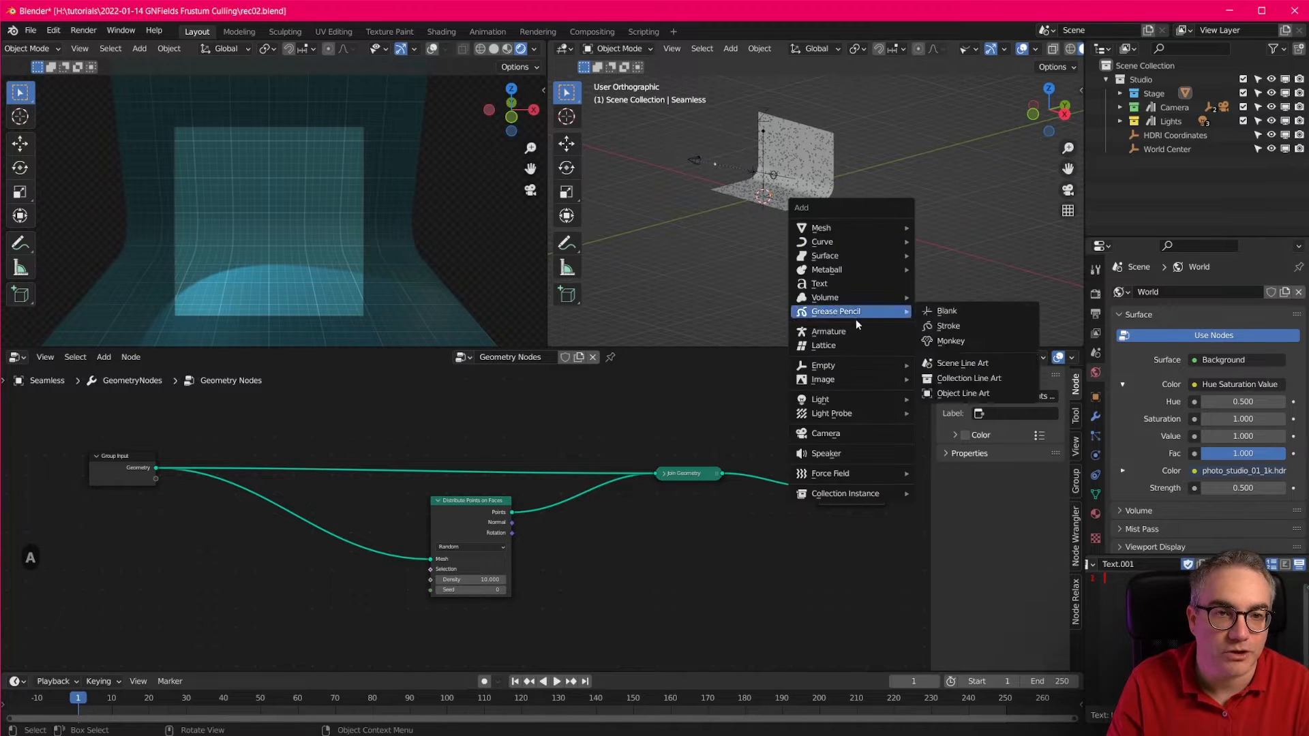
mouse_move(860, 253)
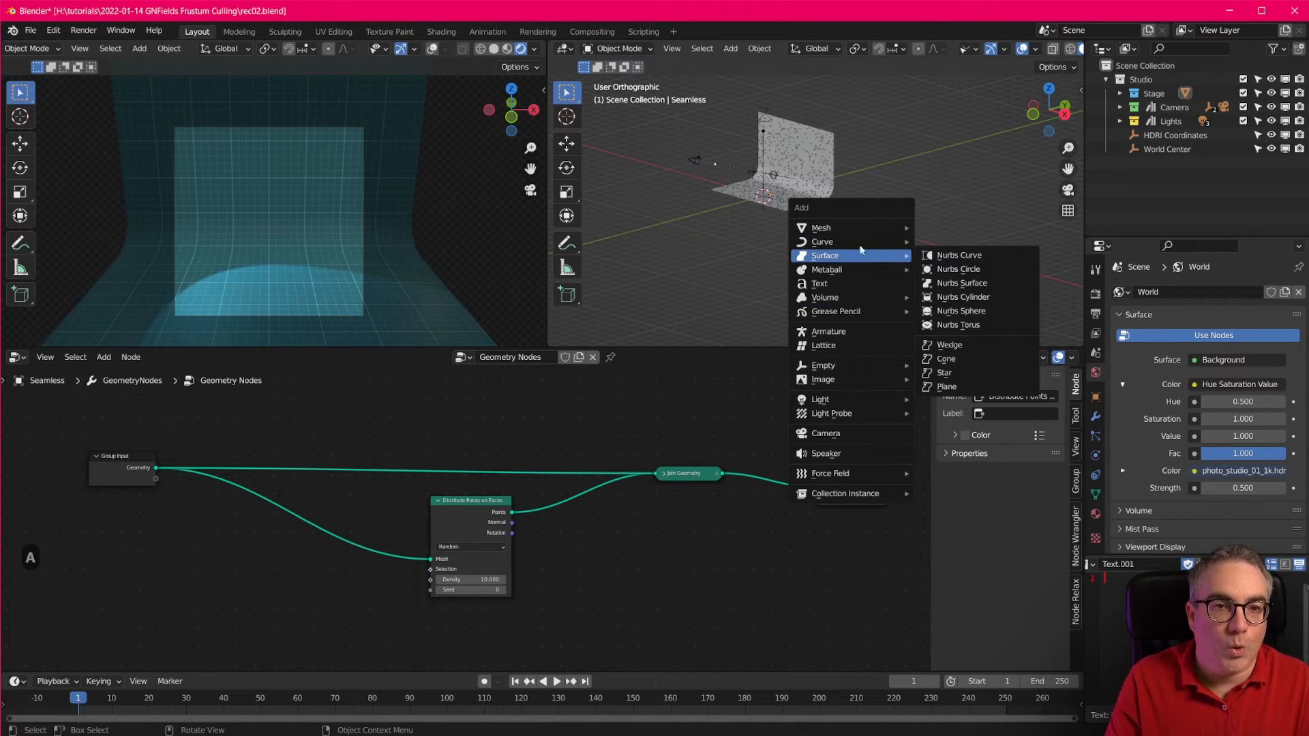
mouse_move(859, 228)
click(981, 346)
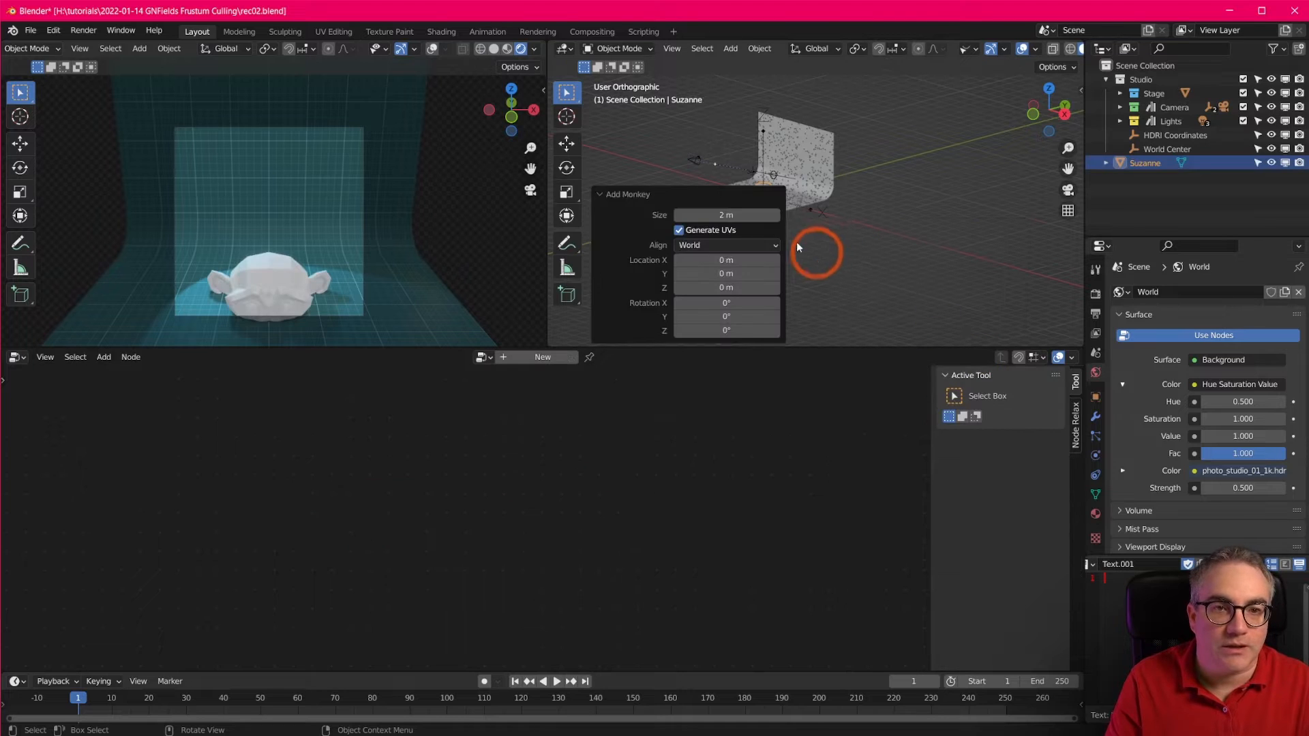
click(607, 195)
Move the monkey about 15 m along the X axis, clear of the backdrop.
key(g)
key(x)
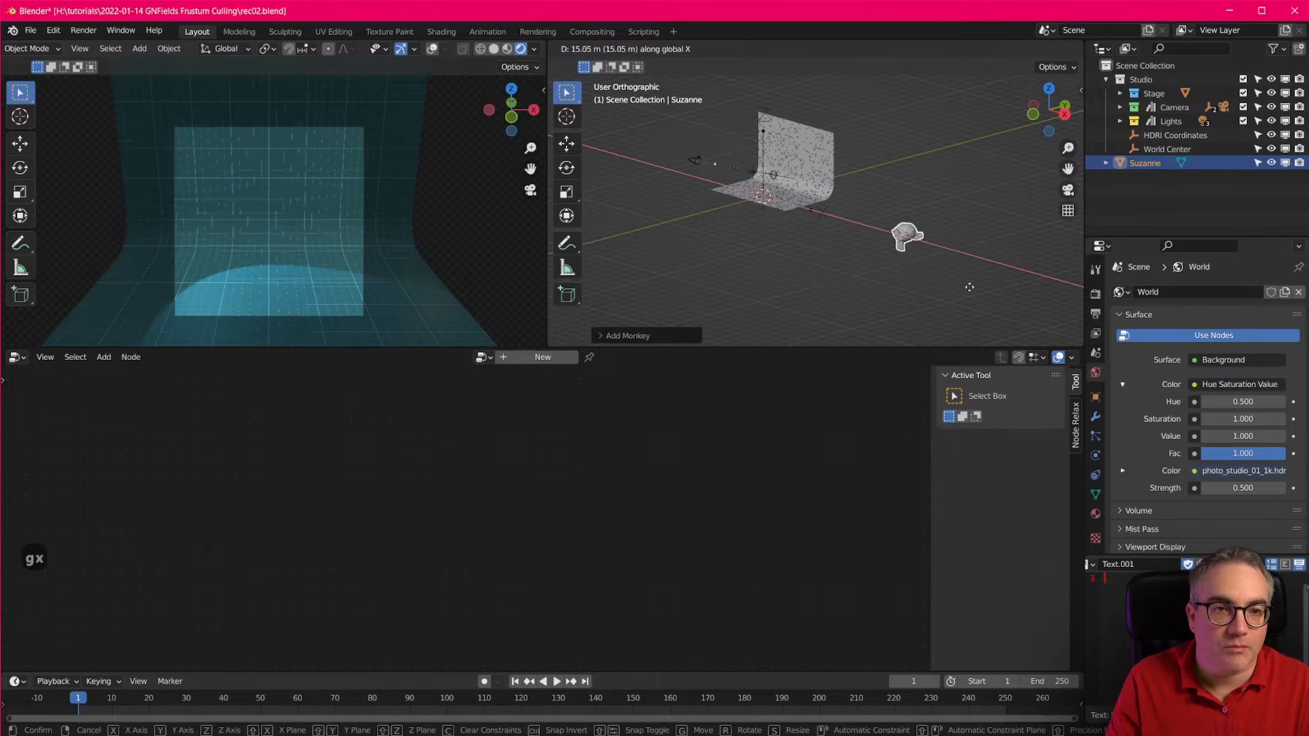
click(945, 277)
scroll(938, 283, up, 4)
shift+middle_drag(875, 244, 902, 304)
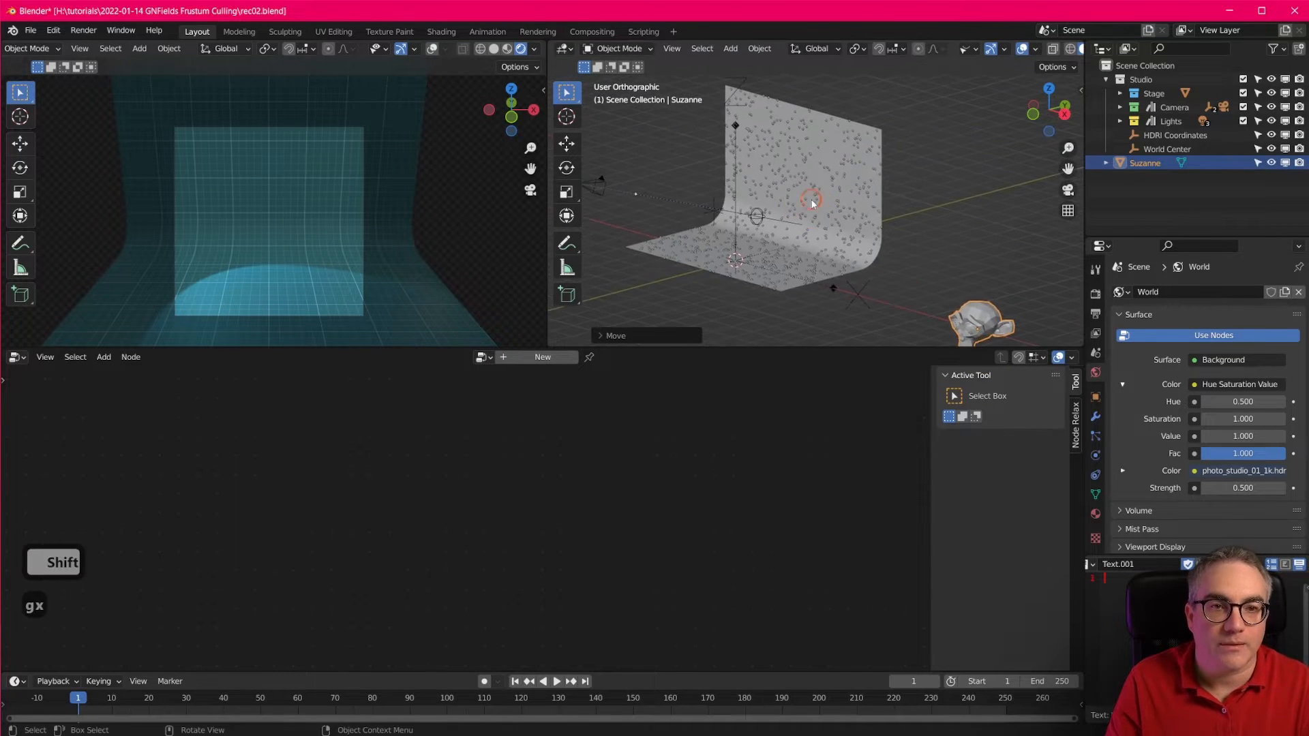
Reselect the backdrop and insert an Instance on Points node between Distribute Points on Faces and Join Geometry.
click(809, 199)
scroll(689, 514, up, 2)
key(shift+a)
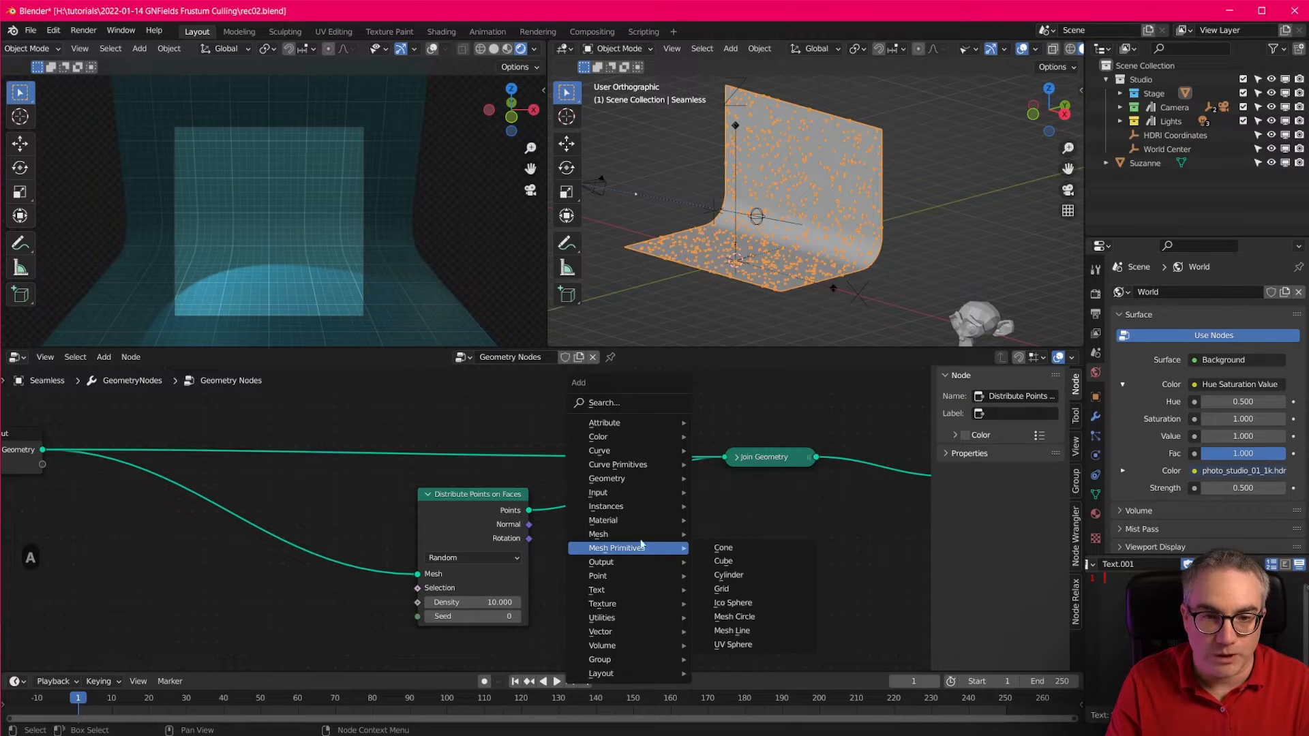
mouse_move(634, 506)
click(758, 508)
click(618, 511)
Add an Object Info node, pick Suzanne as its object, and connect its Geometry to the Instance input of Instance on Points.
middle_drag(730, 565, 751, 452)
key(shift+a)
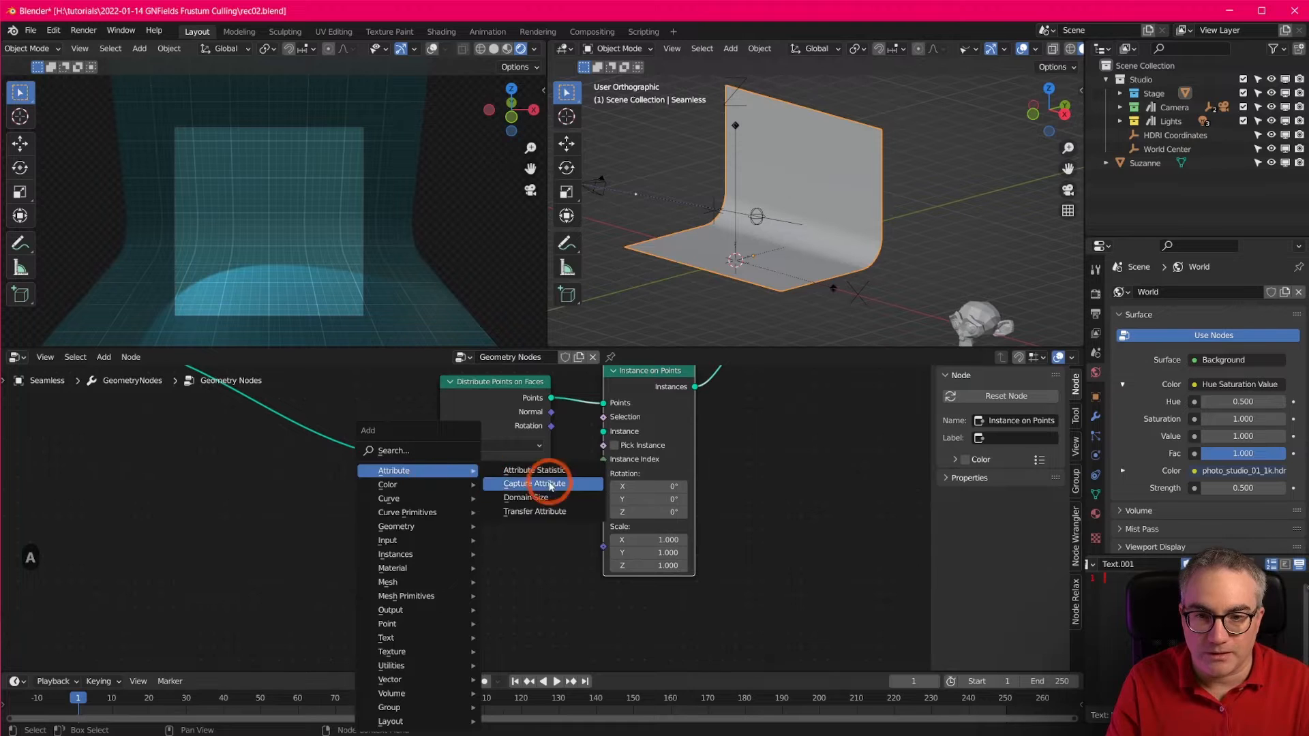
mouse_move(438, 520)
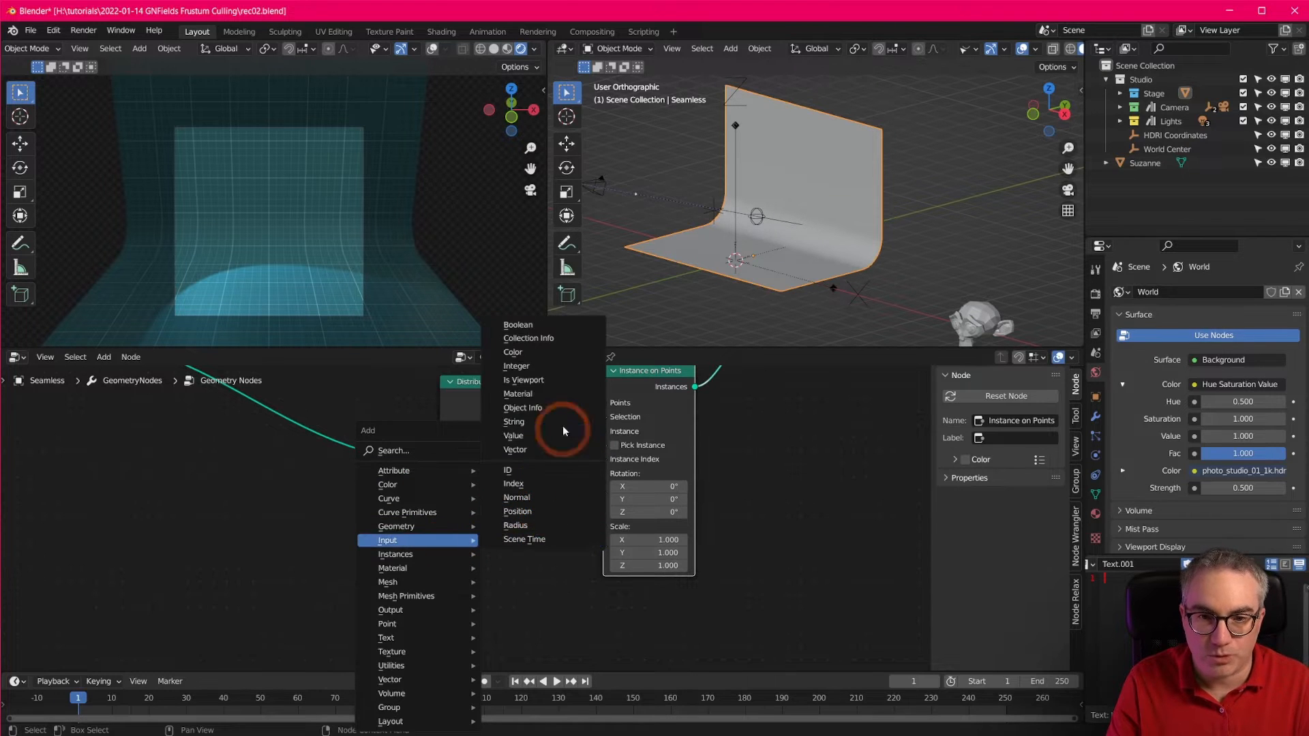
click(559, 413)
click(453, 535)
click(529, 643)
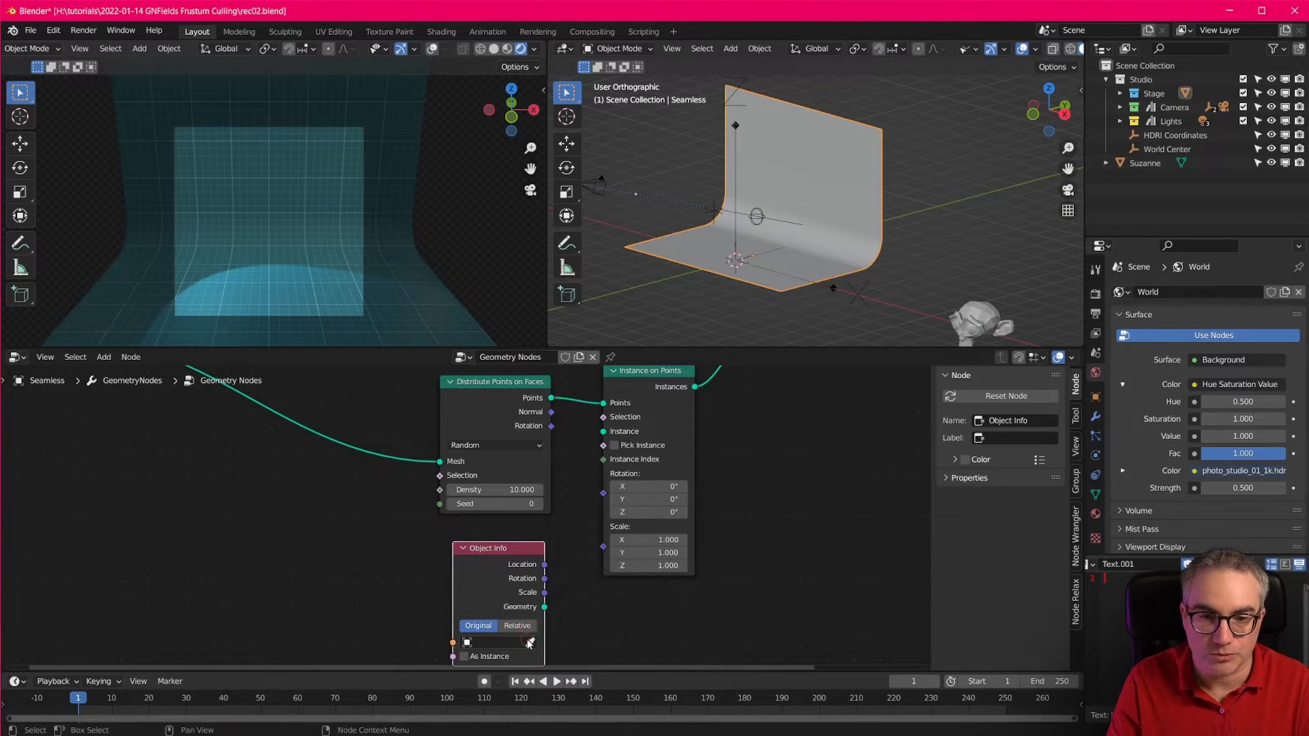
click(970, 323)
drag(544, 606, 609, 433)
Set the Instance on Points scale to 0.2 on all three axes.
scroll(743, 246, up, 4)
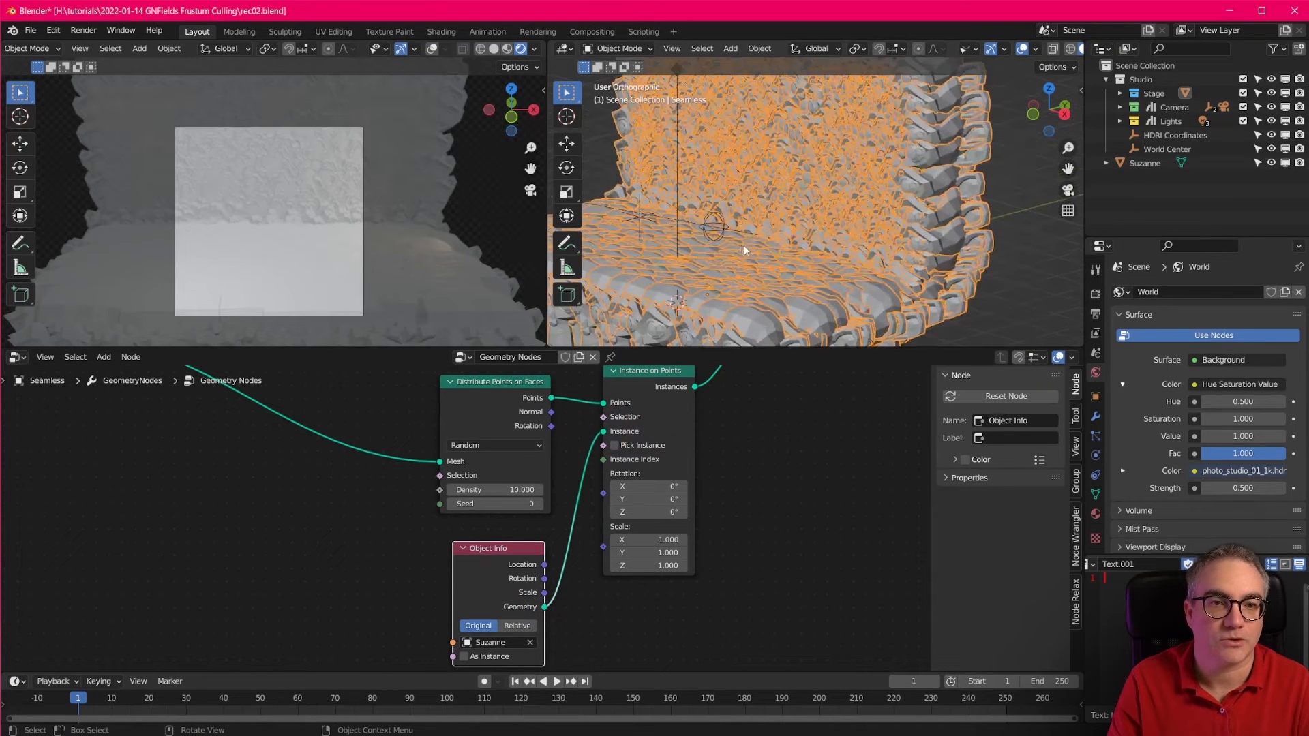
scroll(743, 245, down, 3)
shift+middle_drag(785, 250, 827, 278)
scroll(826, 274, up, 1)
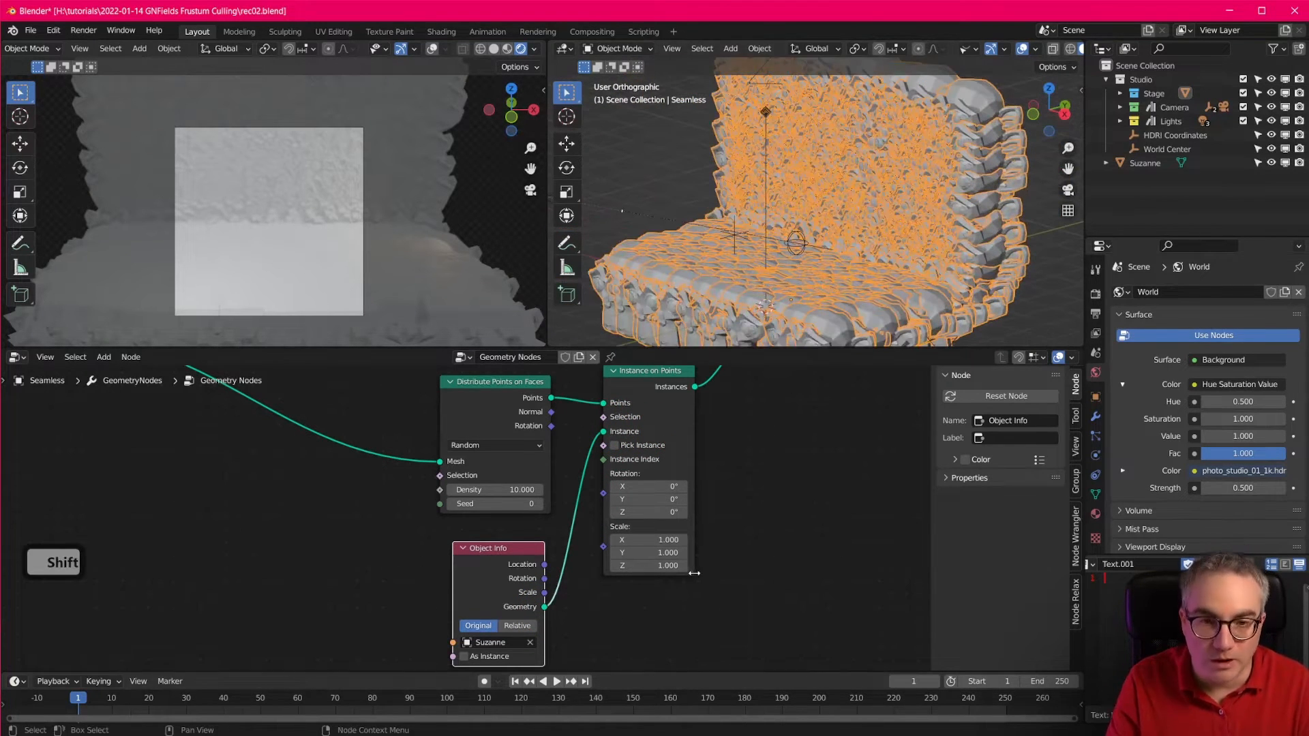
drag(649, 545, 644, 540)
text(.2)
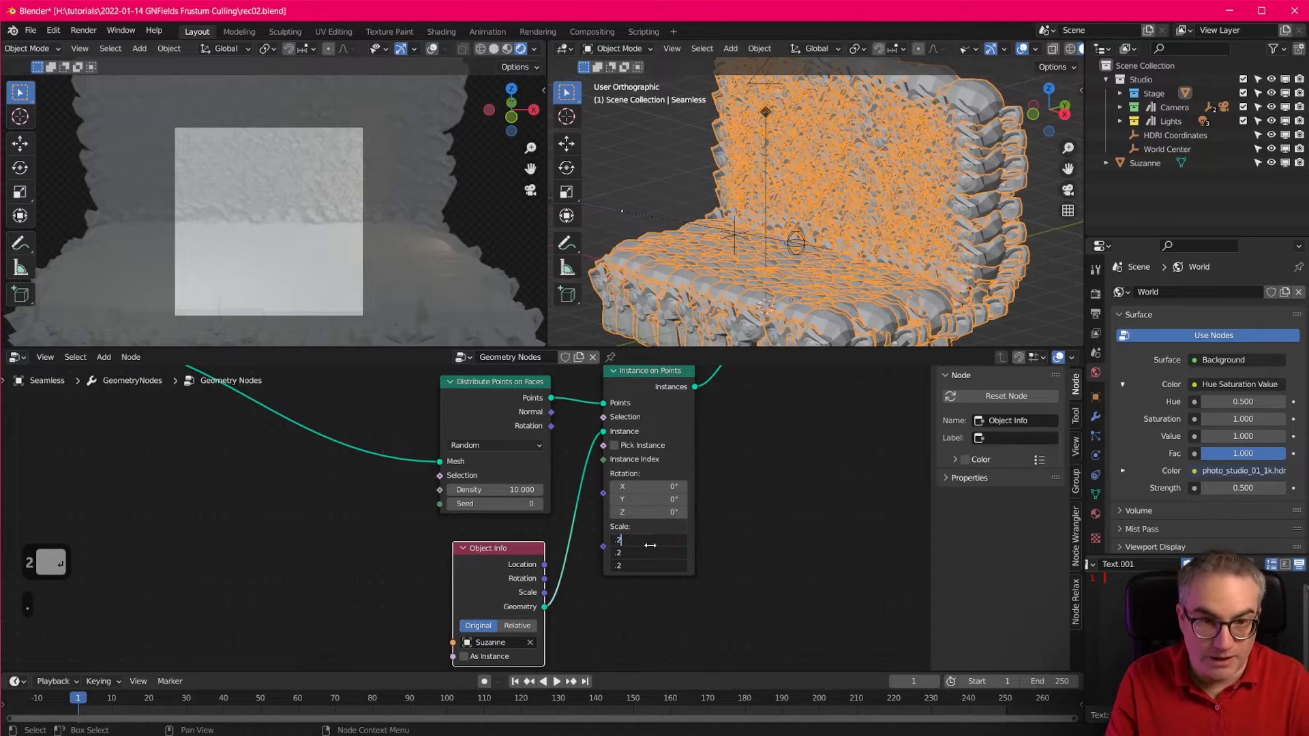
key(Return)
scroll(797, 223, up, 1)
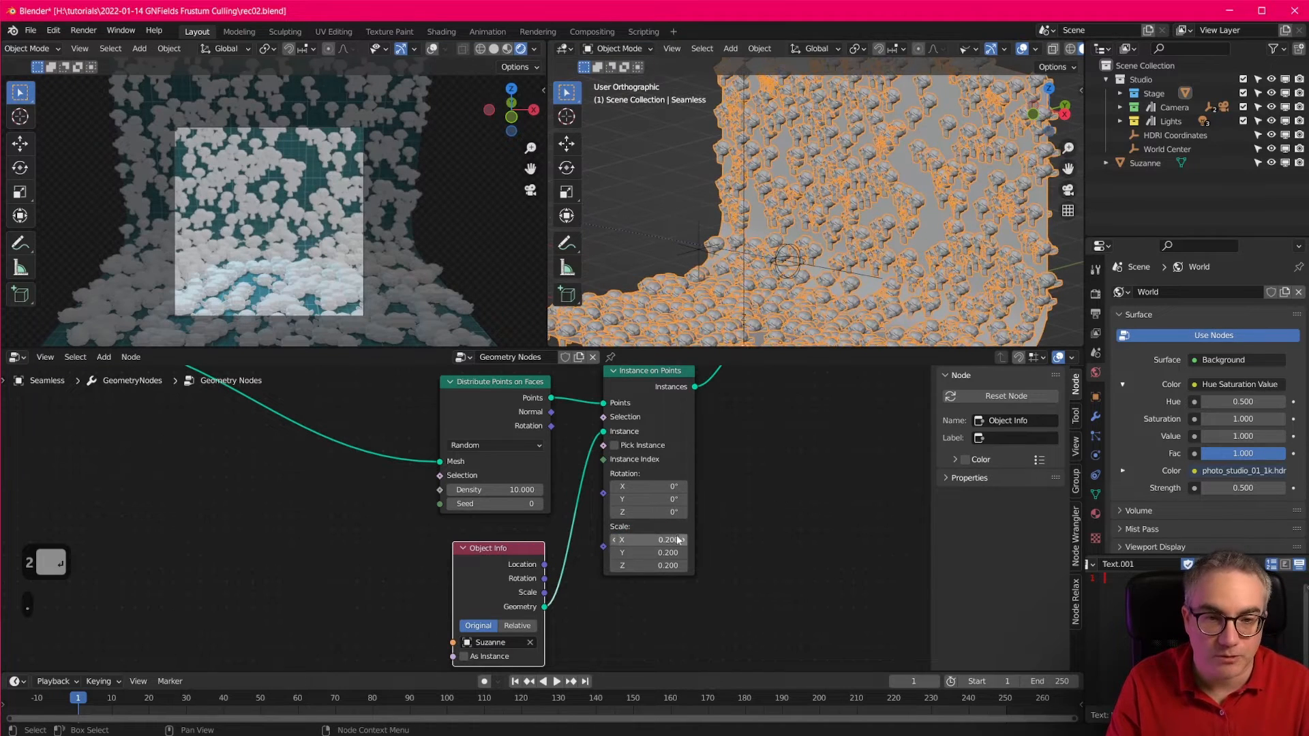
Set the Instance on Points scale to 0.15 on all three axes.
drag(651, 540, 664, 551)
text(.15)
key(Return)
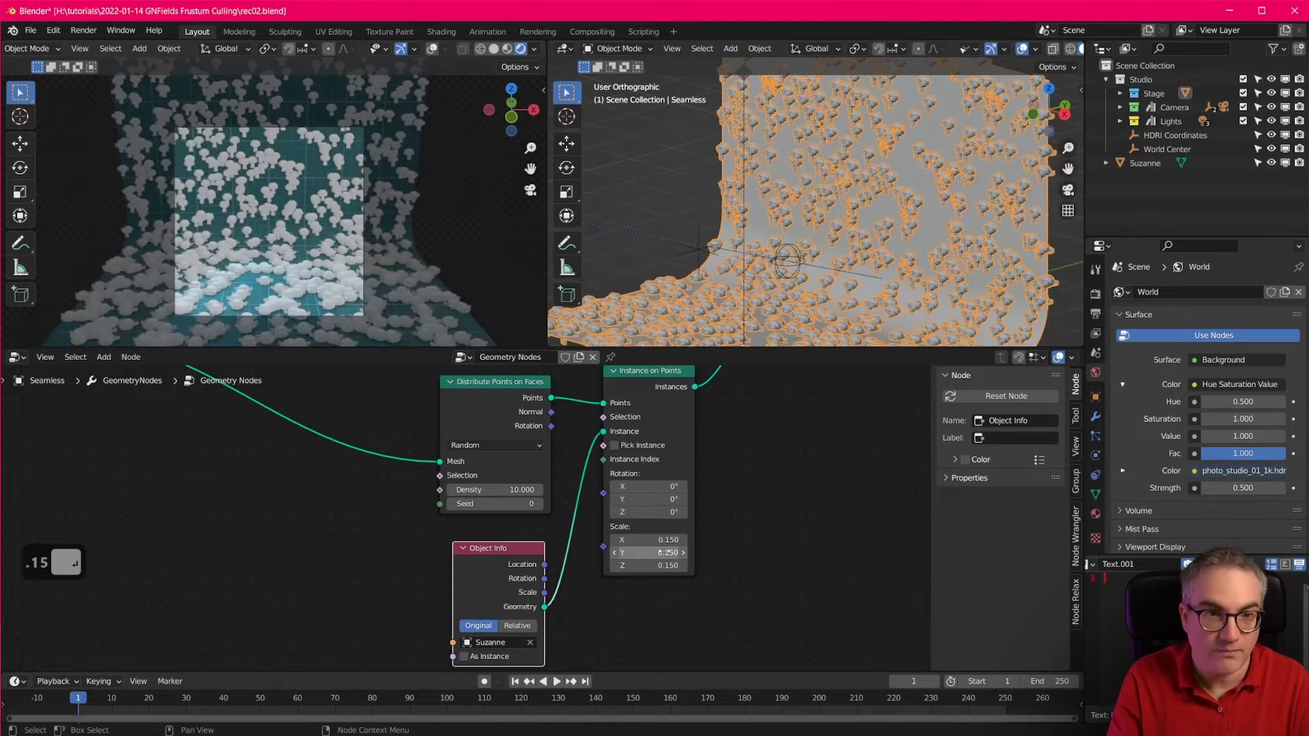
In the right side view, move Suzanne's whole mesh in Edit Mode about 0.55 m in Y and 1.02 m in Z, putting its chin at the origin.
shift+middle_drag(872, 254, 842, 237)
click(861, 292)
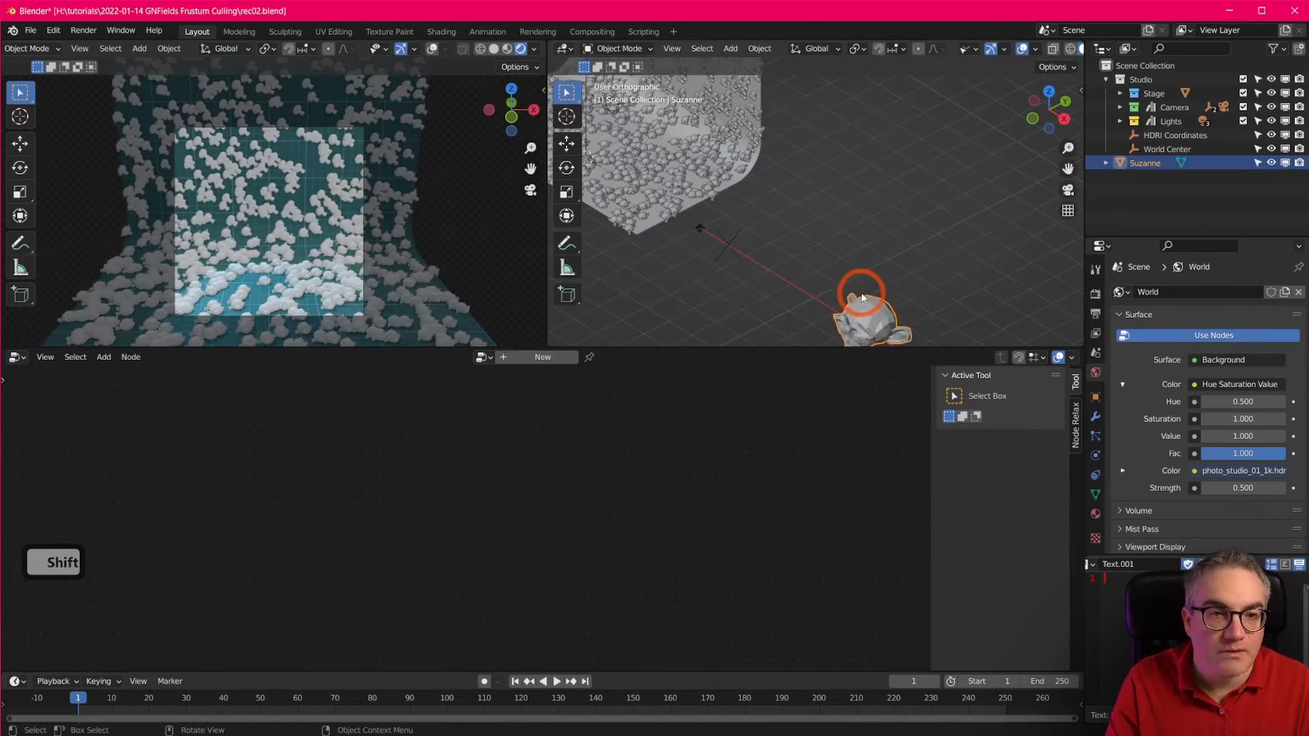
key(3)
shift+middle_drag(860, 292, 810, 194)
scroll(858, 260, up, 4)
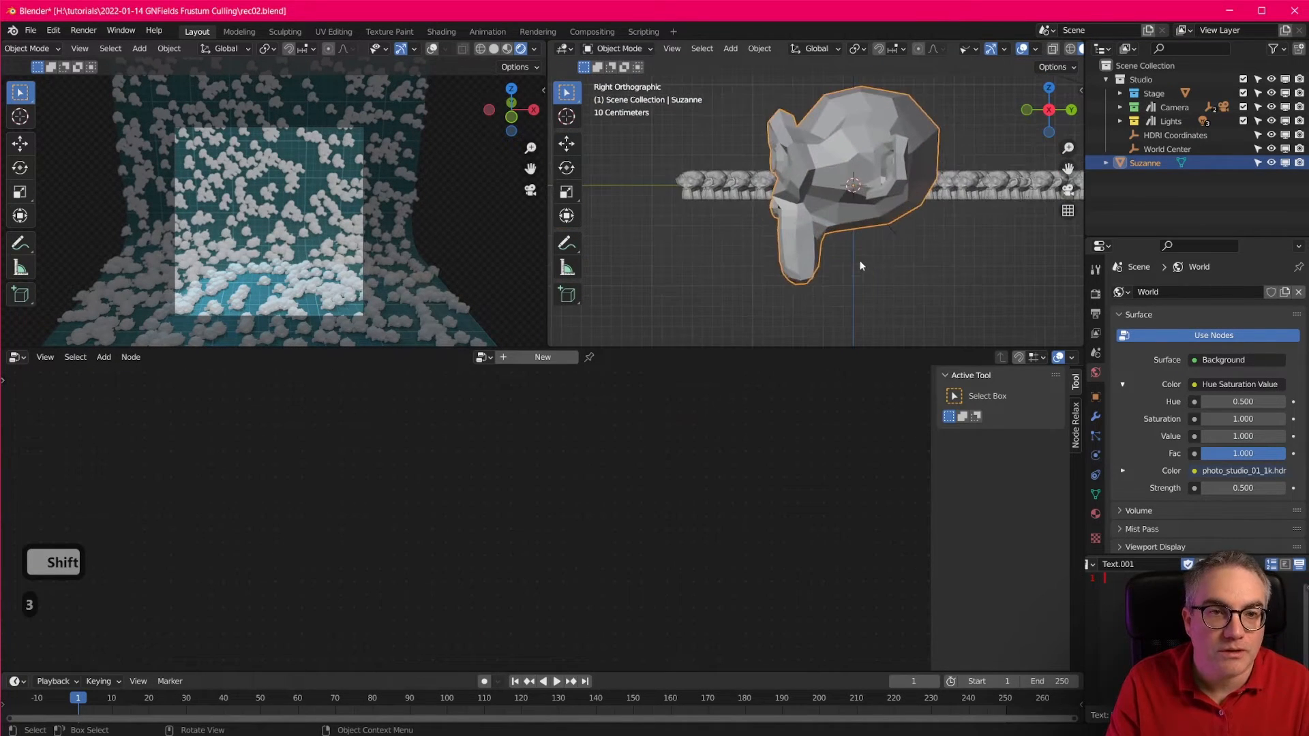
key(Tab)
key(g)
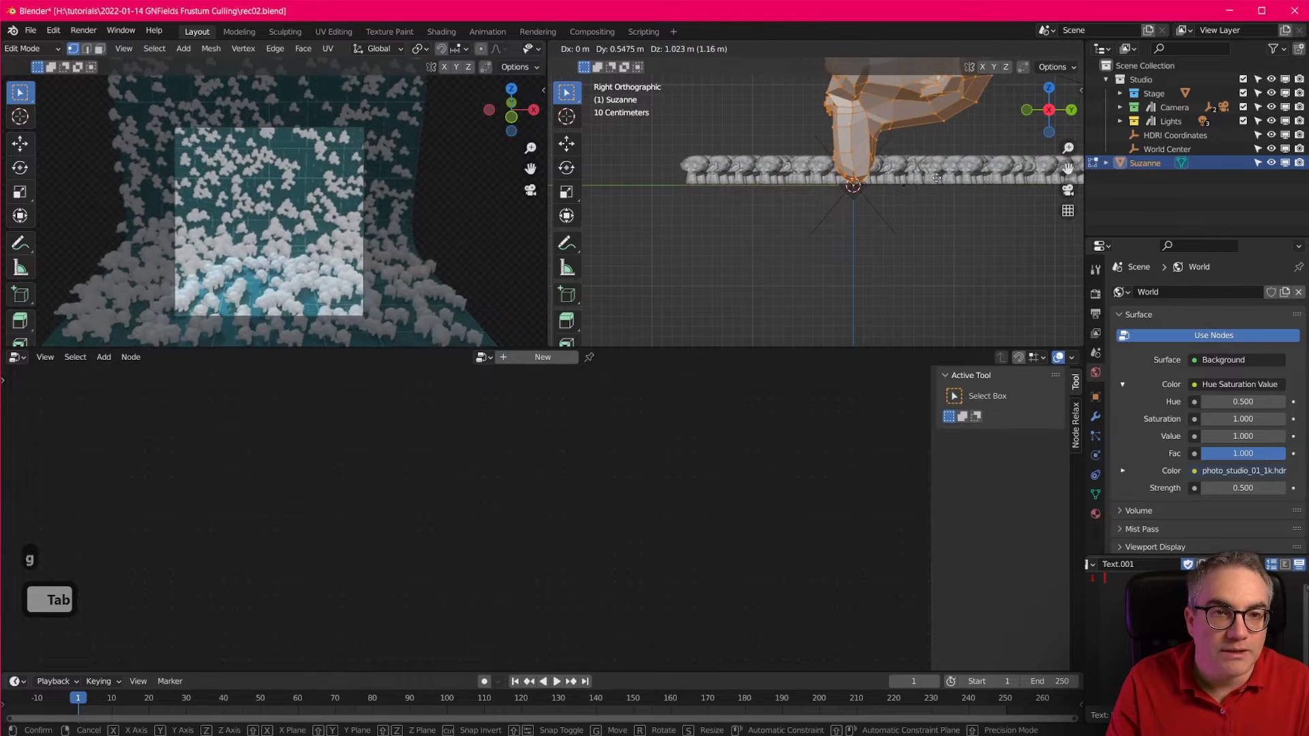
click(898, 174)
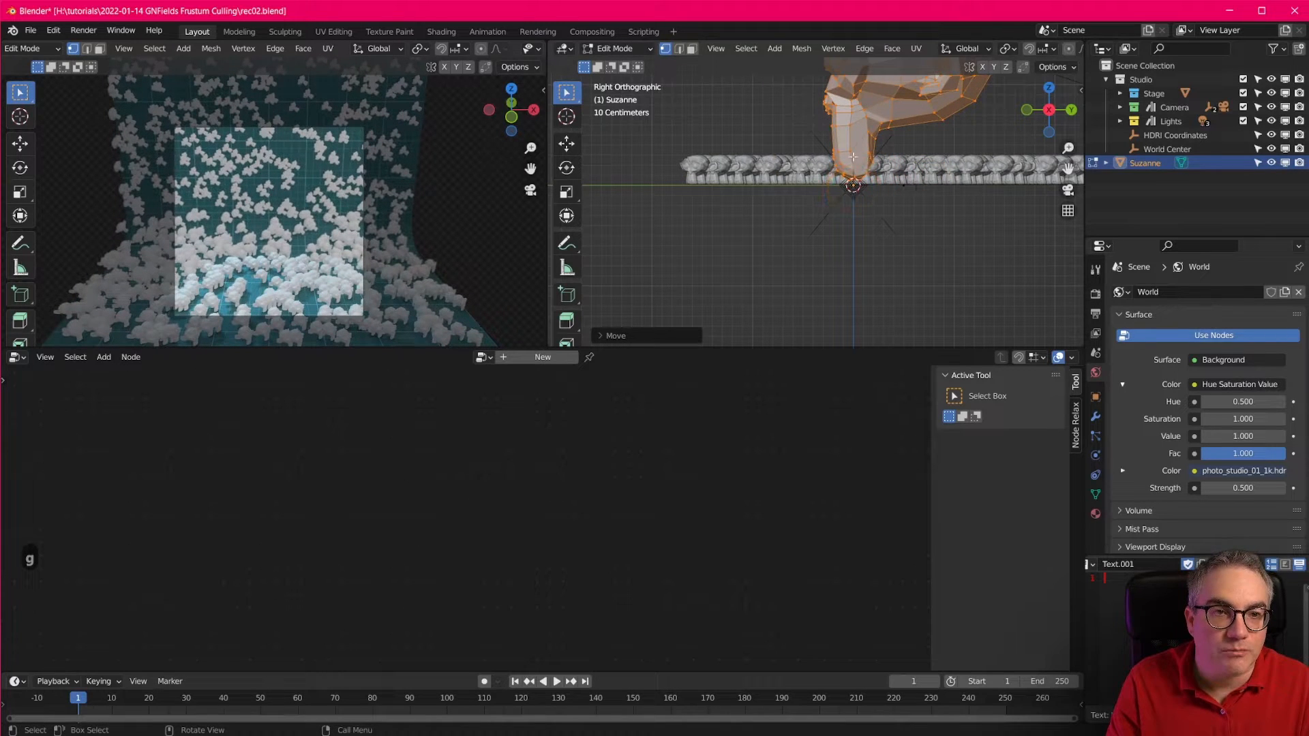
key(Tab)
Reselect the backdrop and connect the Rotation output of Distribute Points on Faces to the Rotation input of Instance on Points.
shift+middle_drag(788, 234, 762, 285)
middle_drag(762, 285, 1076, 66)
click(869, 317)
middle_drag(873, 325, 782, 262)
middle_drag(782, 263, 779, 259)
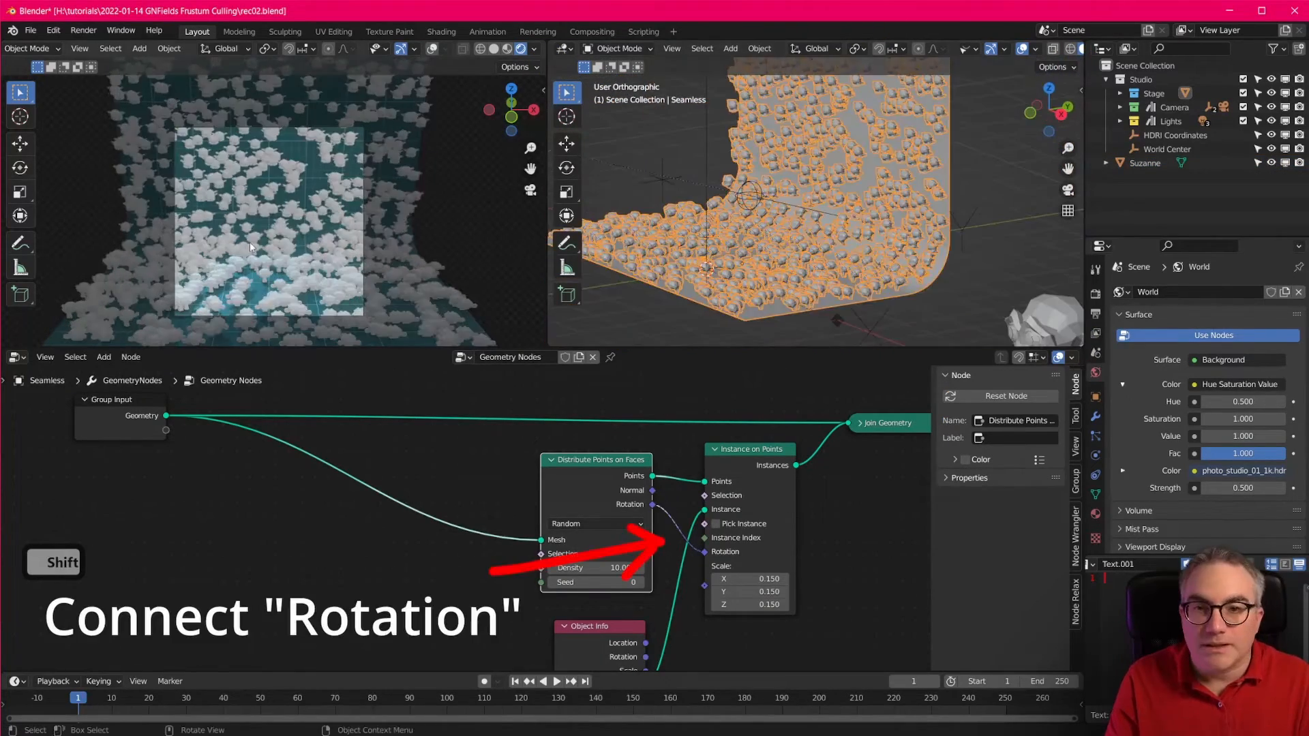
scroll(291, 173, up, 3)
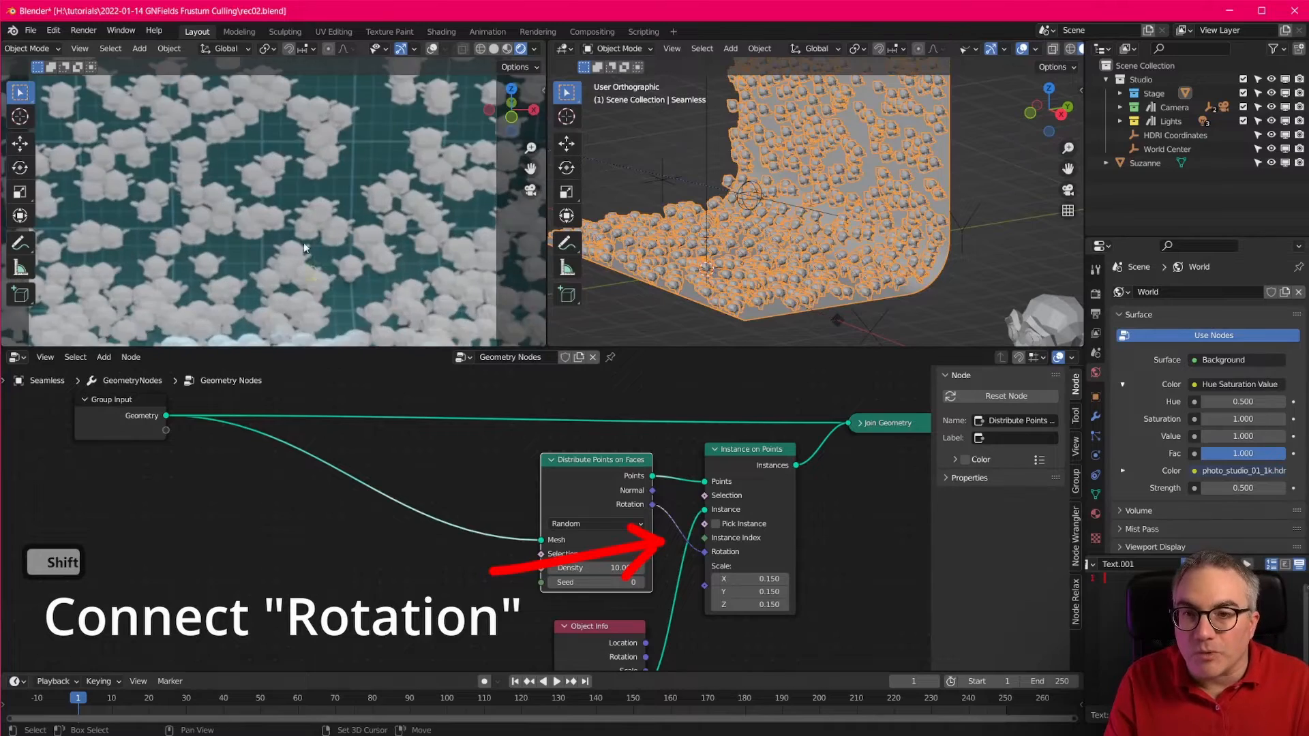
scroll(291, 173, down, 4)
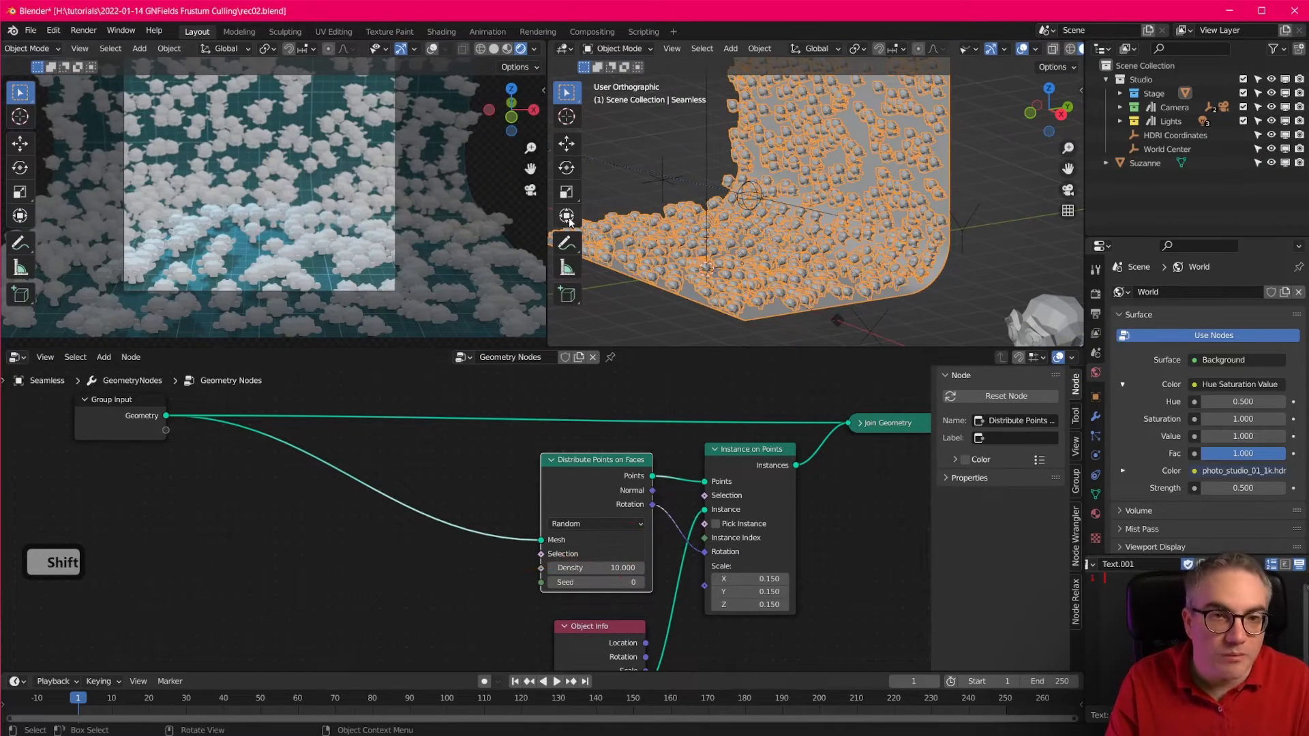
Select the camera, show its lens settings, and examine the instances lying inside and outside the camera frame.
middle_drag(769, 233, 871, 213)
click(637, 196)
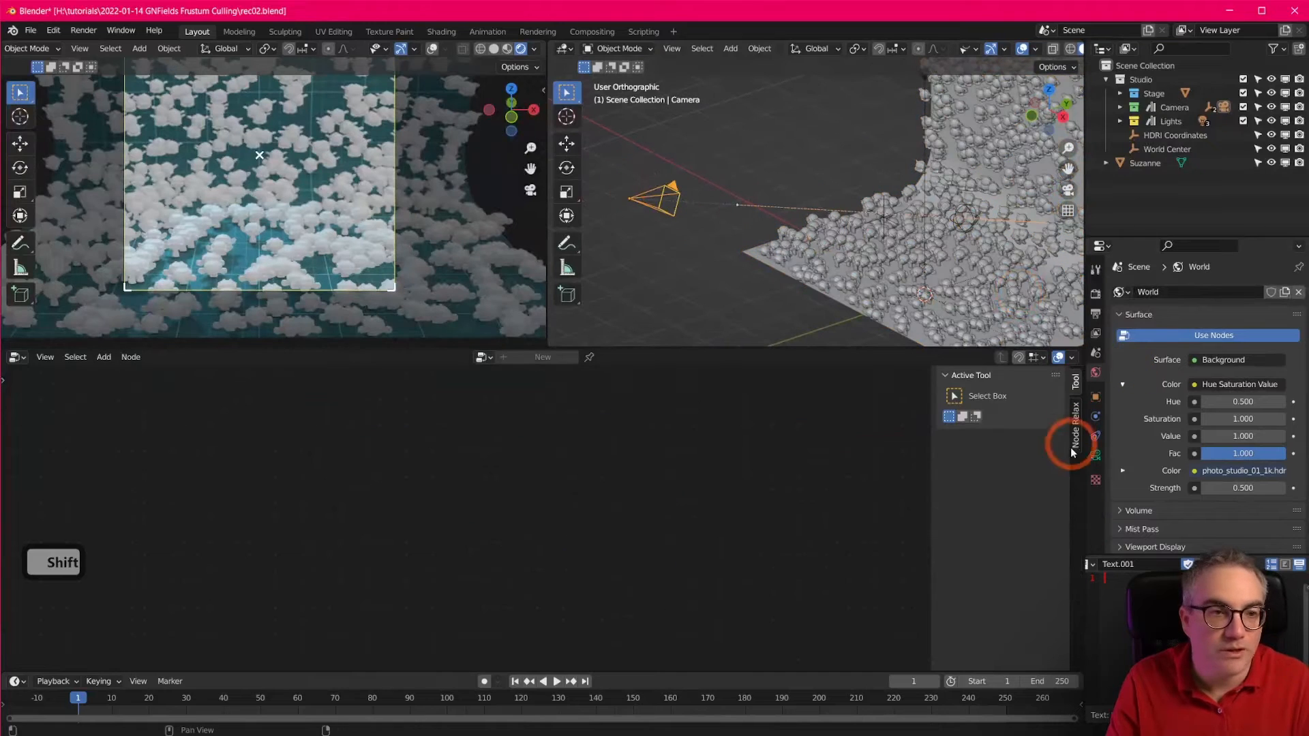
click(1091, 457)
click(1132, 466)
click(949, 417)
scroll(368, 286, up, 1)
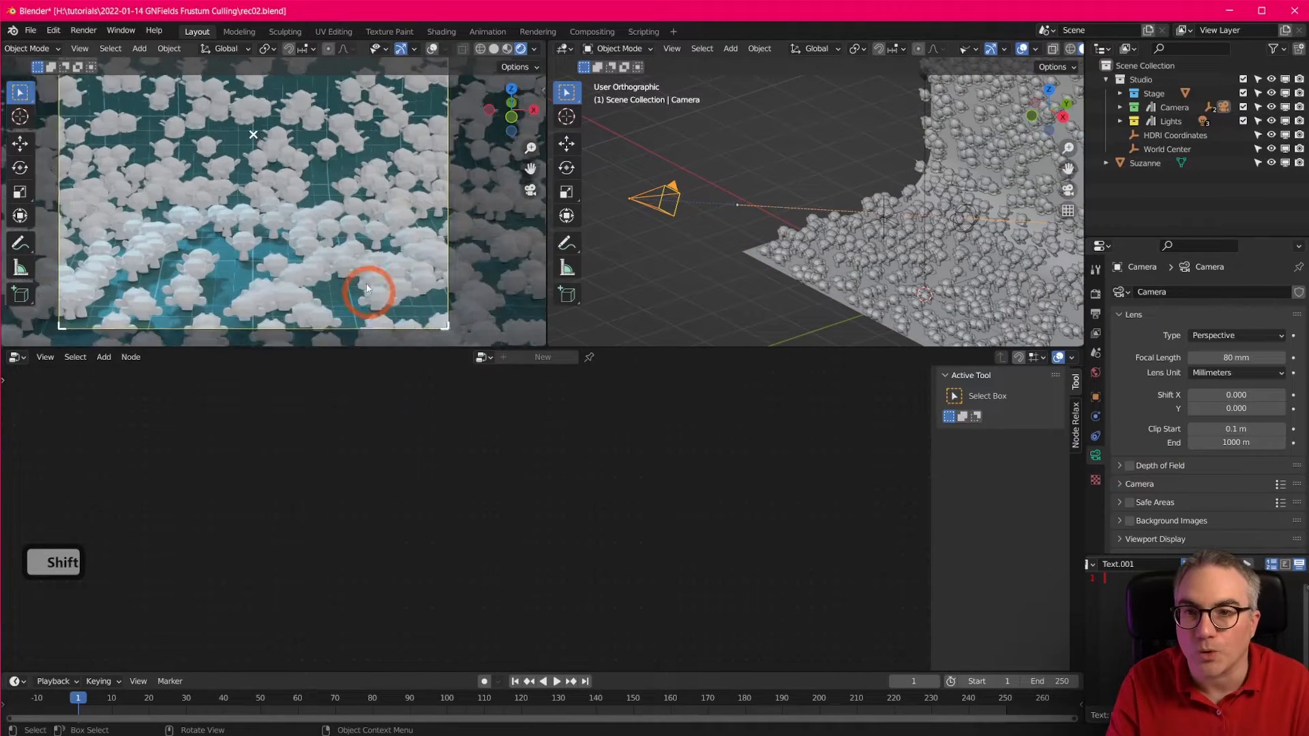
scroll(364, 274, down, 3)
shift+middle_drag(363, 233, 361, 259)
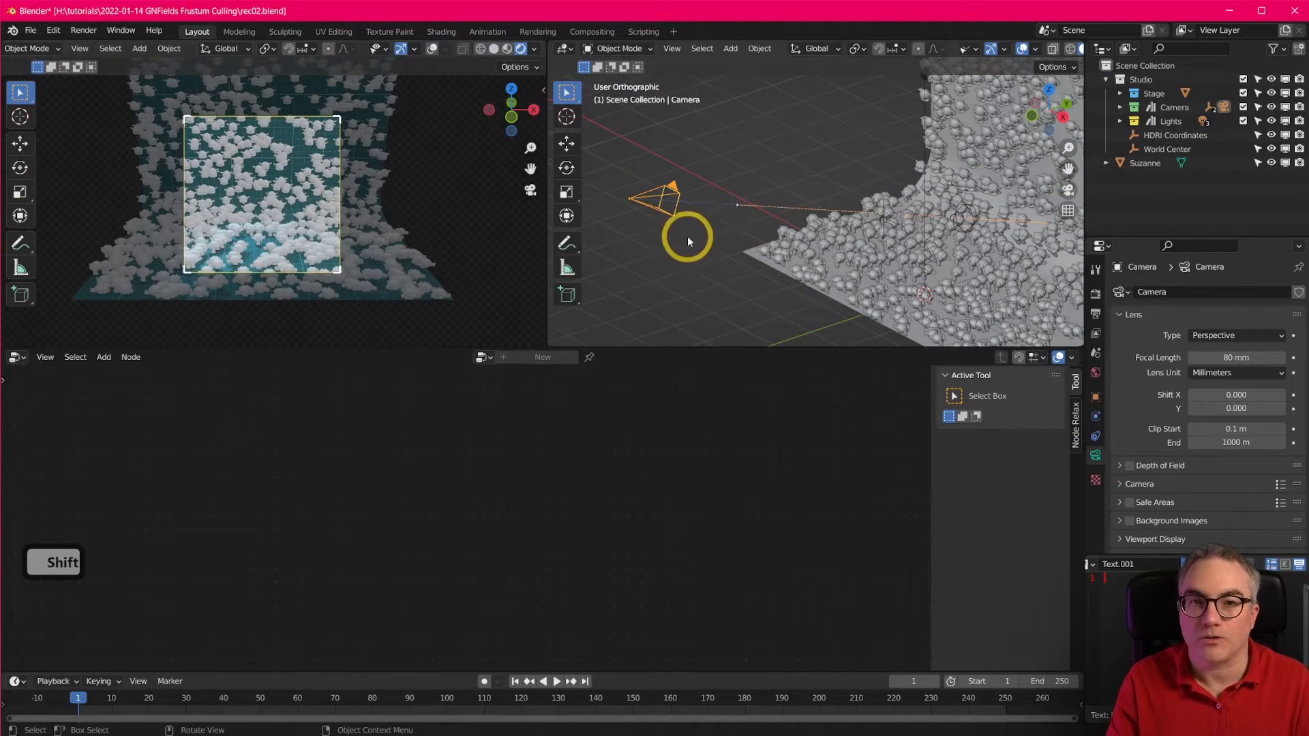
scroll(688, 231, down, 1)
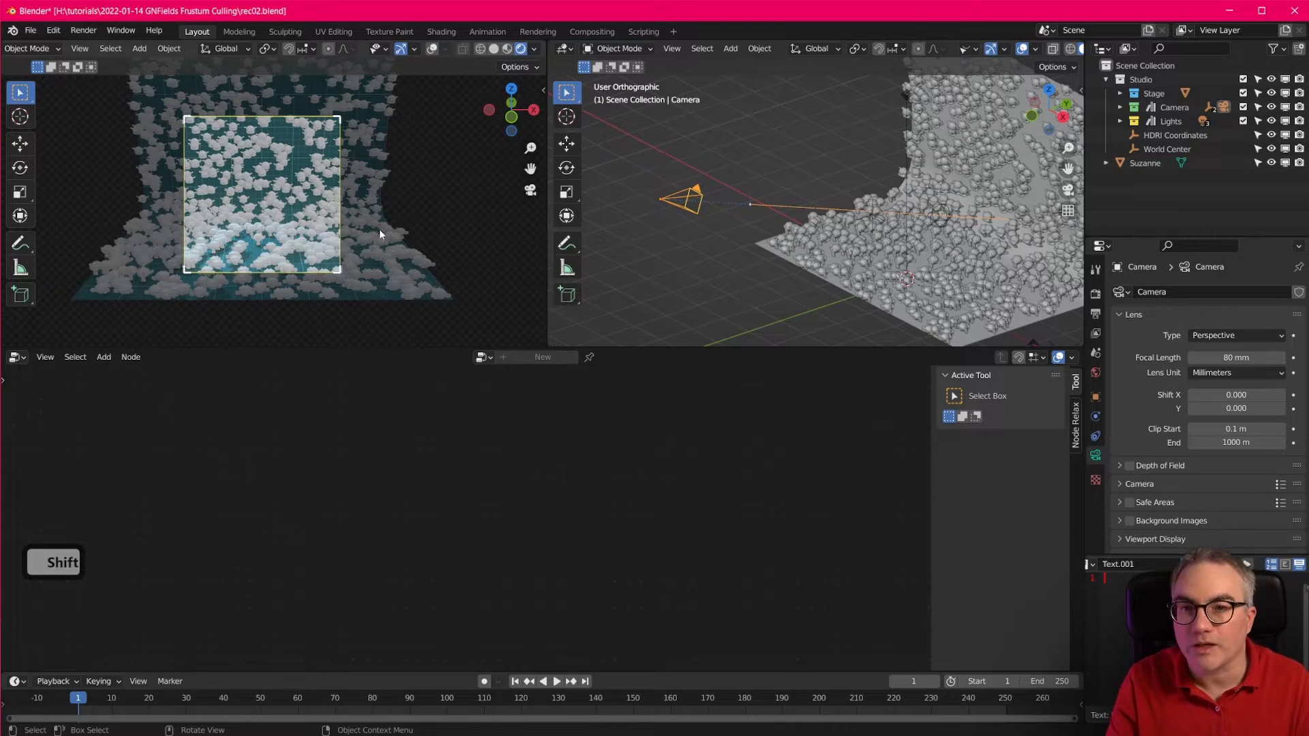
scroll(379, 230, down, 1)
Show the scene's output format settings to examine the render resolution.
click(1095, 314)
click(1241, 311)
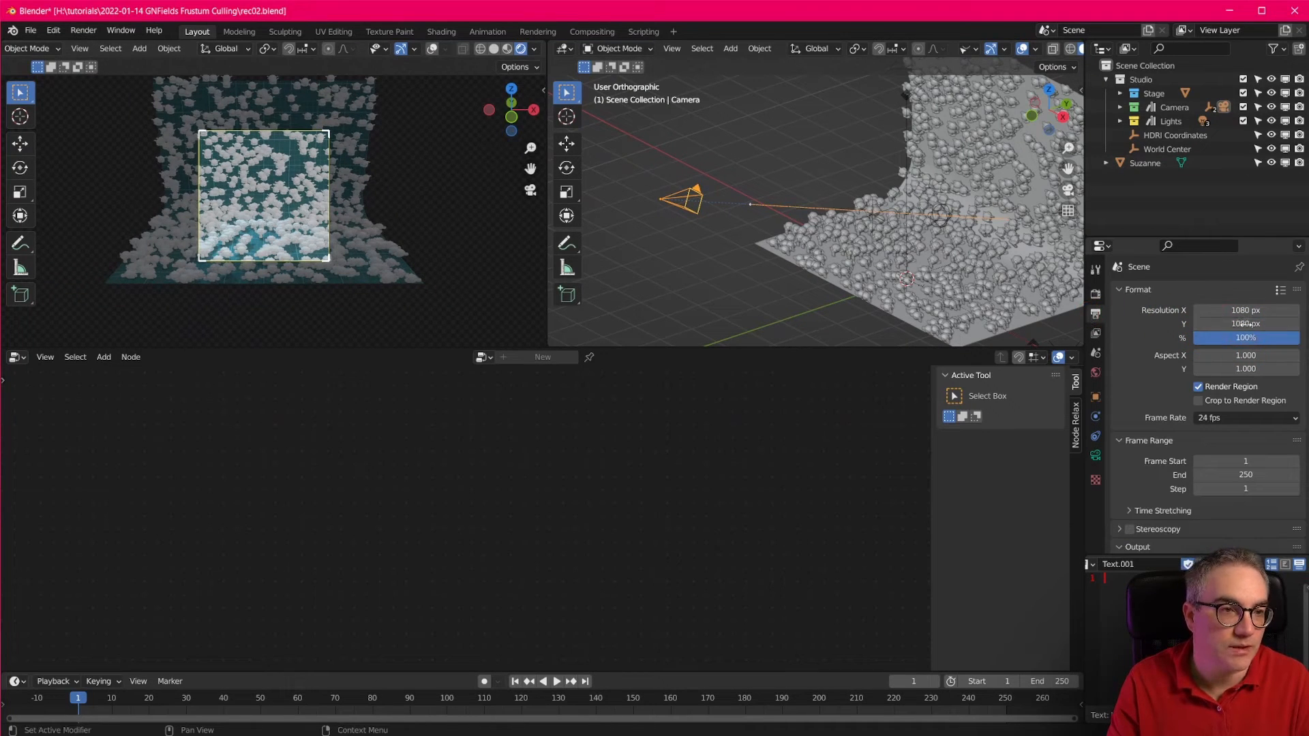
scroll(249, 201, up, 1)
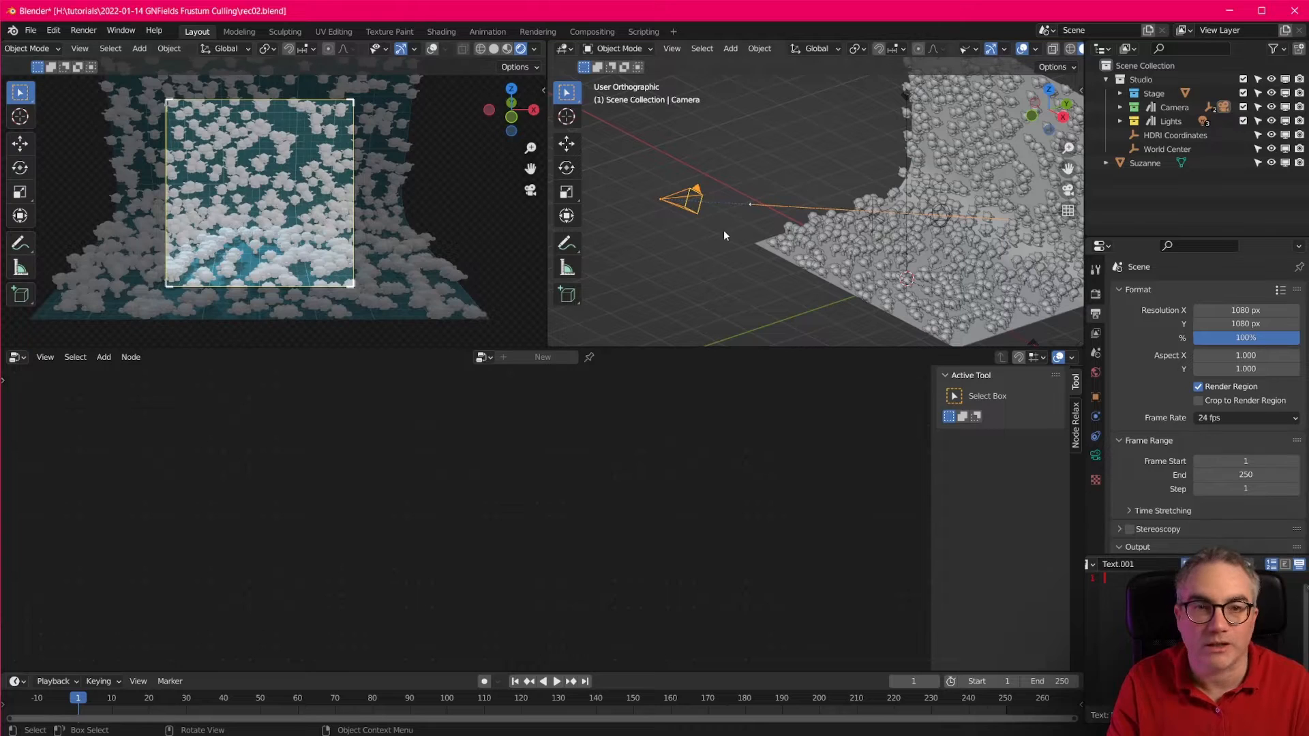
Move the camera about 2.6 m along the global Y axis toward the backdrop and check the new framing in the camera view.
key(g)
key(x)
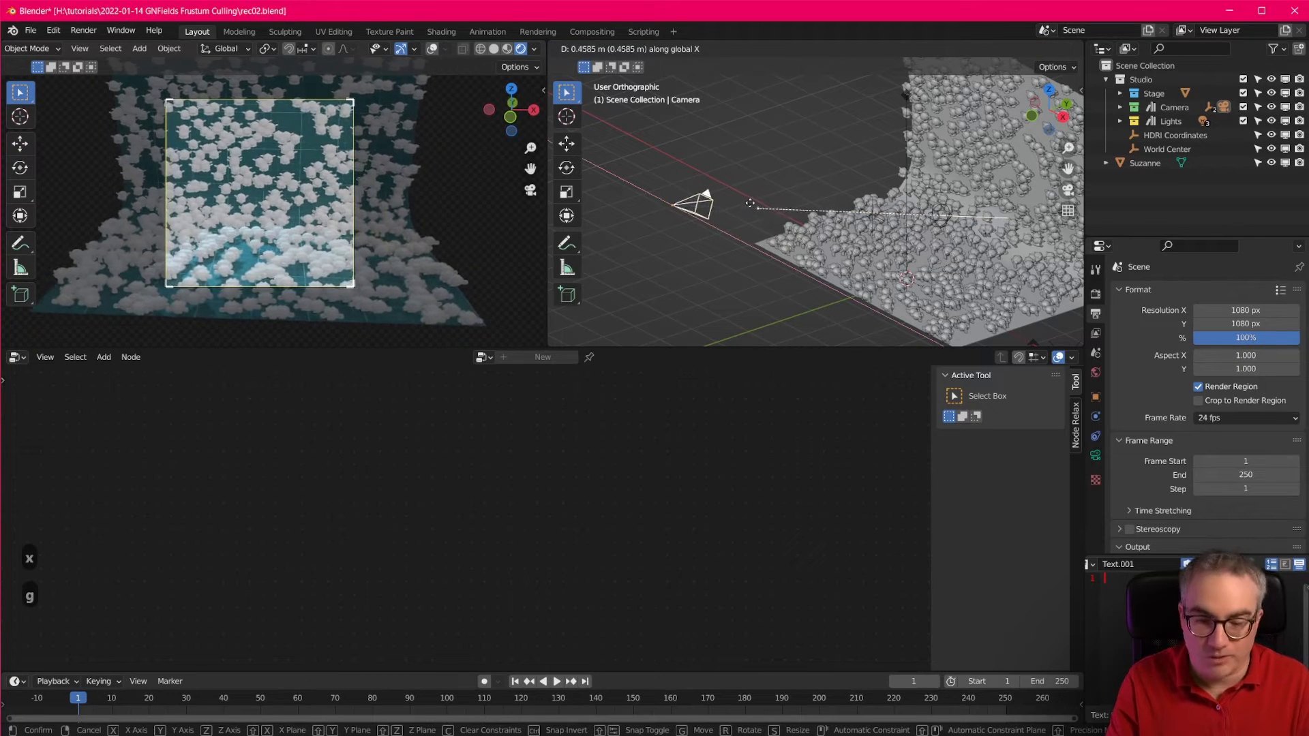
key(y)
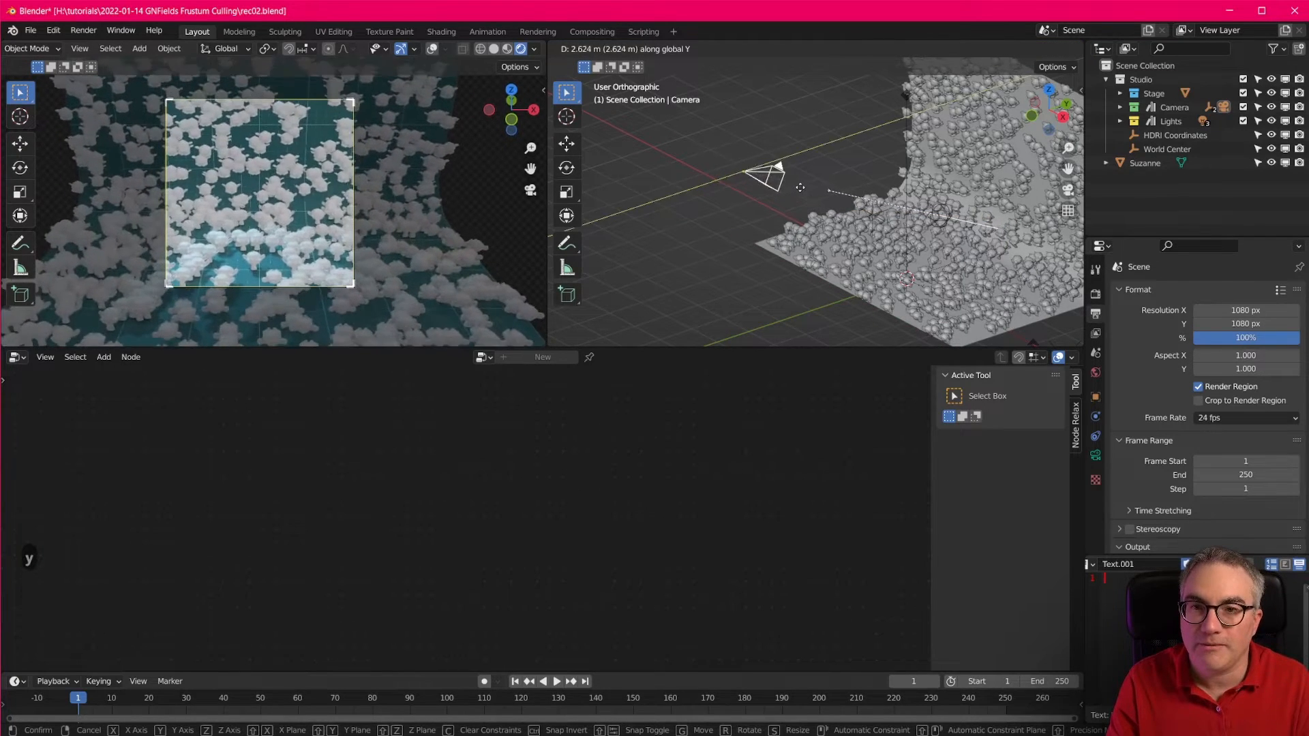
click(806, 189)
shift+middle_drag(409, 215, 401, 264)
scroll(399, 257, down, 3)
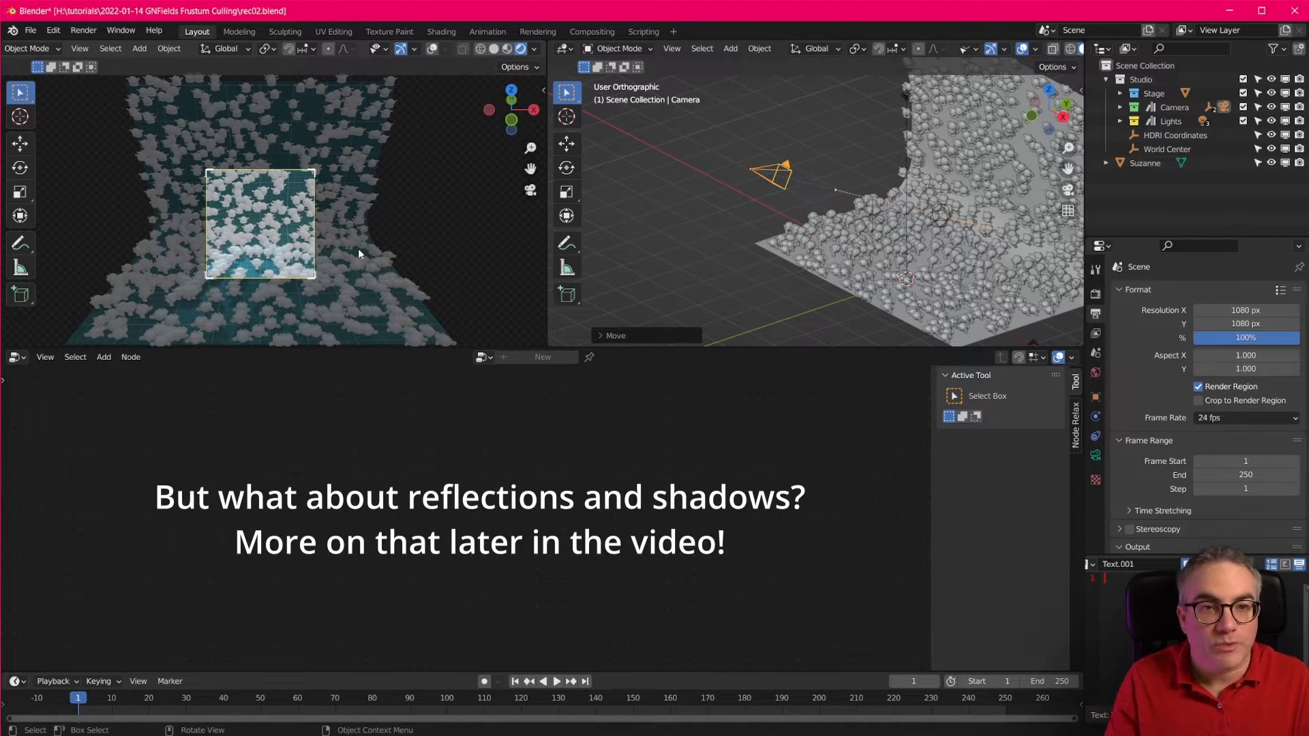
scroll(357, 234, up, 2)
scroll(368, 253, down, 1)
shift+middle_drag(379, 270, 398, 239)
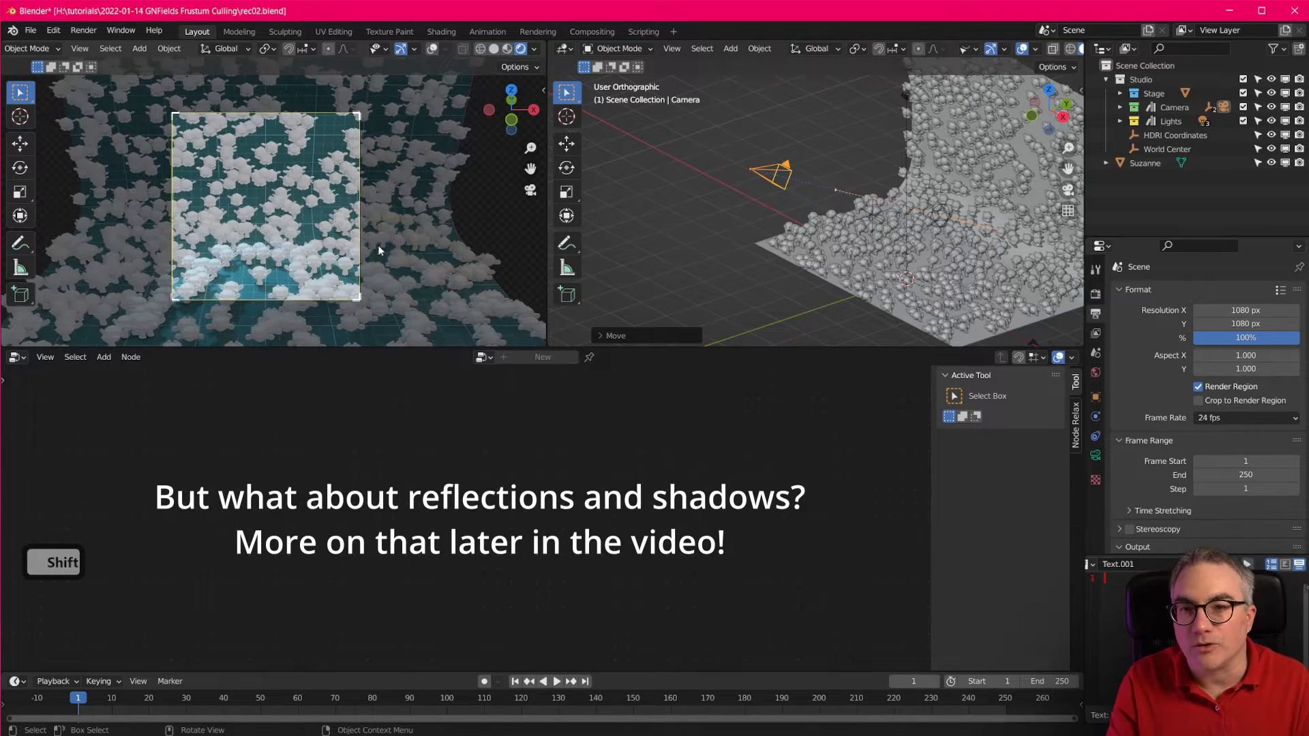
Reselect the backdrop and add a Raycast node to its geometry node tree, beside the Object Info node.
shift+middle_drag(1033, 286, 958, 280)
click(962, 176)
mouse_move(653, 556)
shift+middle_down()
mouse_move(547, 484)
mouse_move(635, 572)
shift+middle_up()
scroll(562, 489, down, 3)
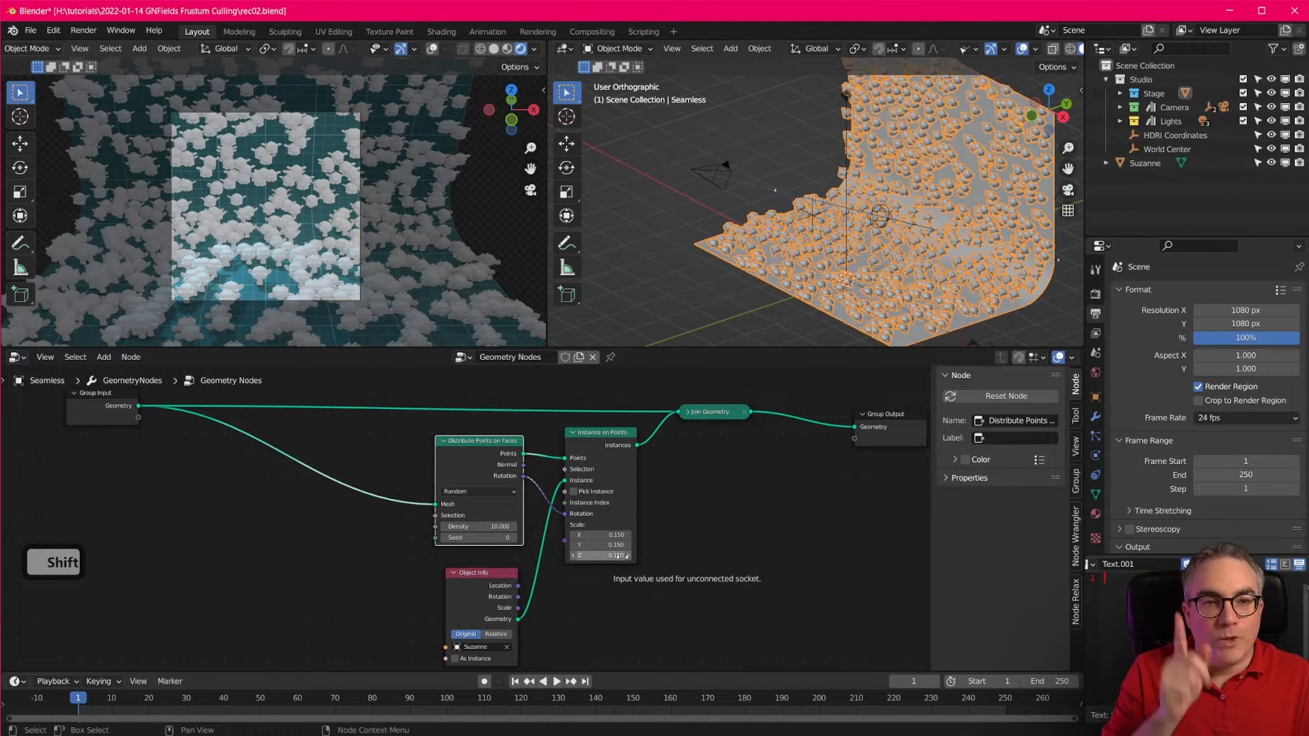
middle_drag(722, 522, 622, 517)
key(shift+a)
click(615, 485)
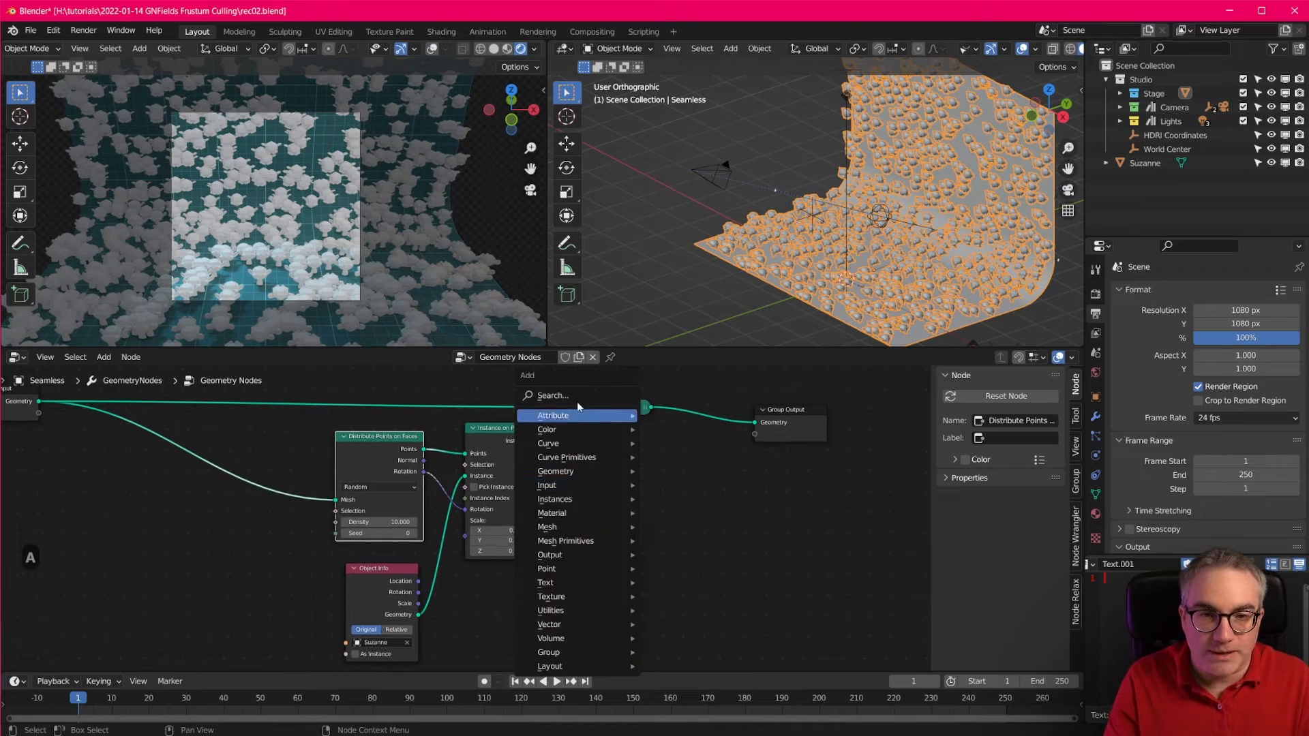
click(575, 394)
text(ray)
click(636, 414)
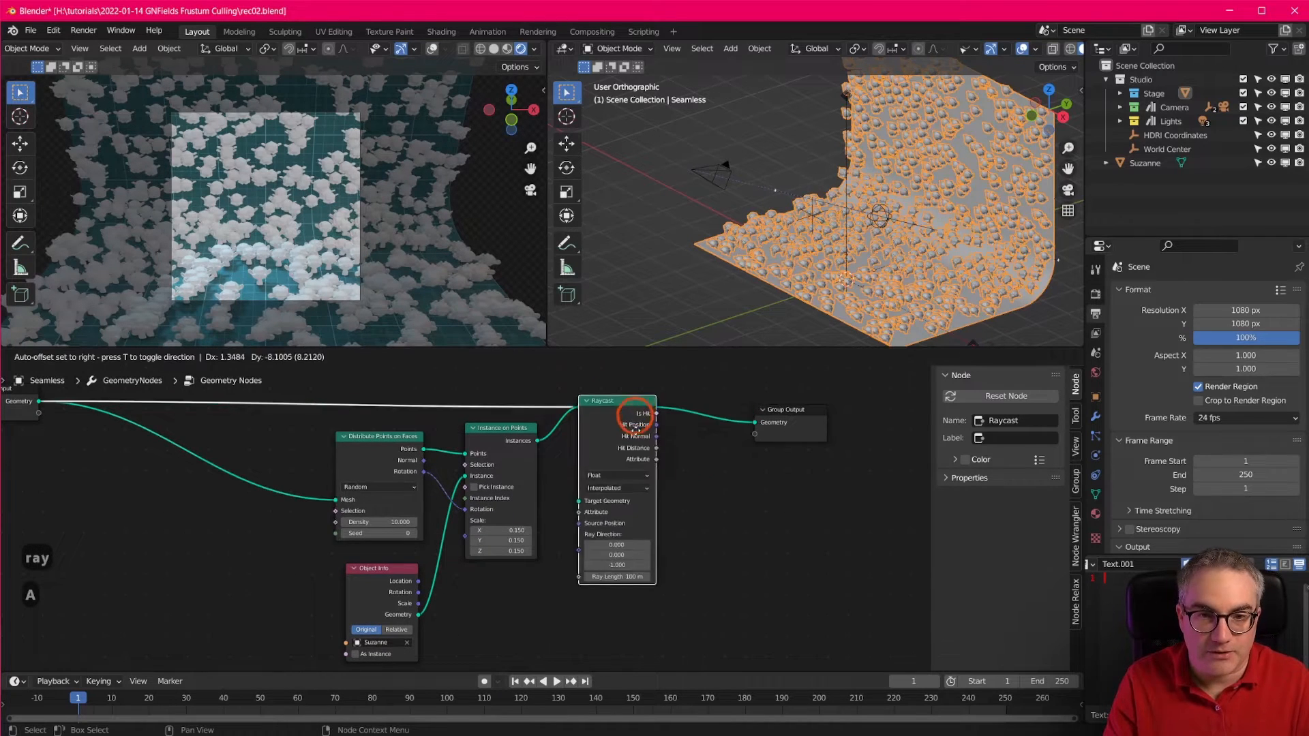
click(270, 536)
Enlarge the node editor area upward so the Raycast node and the instancing nodes fit together.
middle_drag(508, 567, 692, 498)
scroll(380, 540, up, 6)
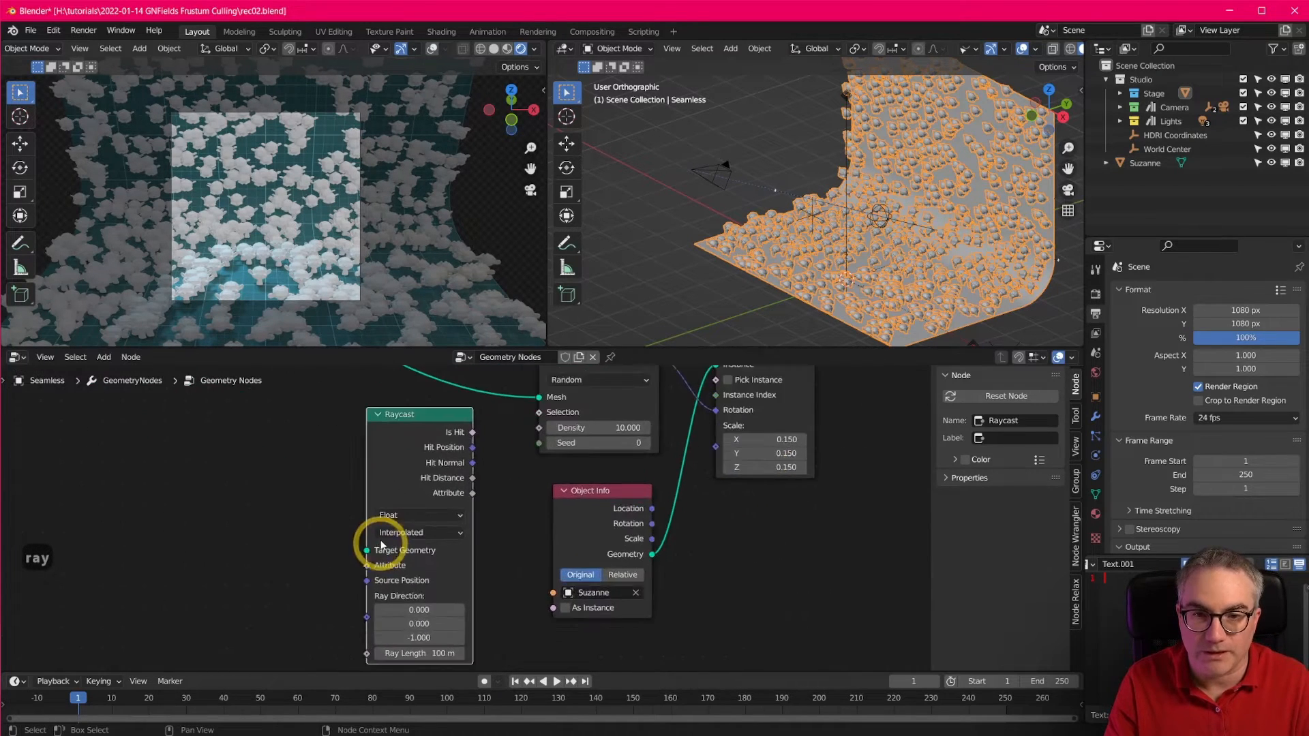
middle_drag(502, 522, 529, 505)
scroll(520, 518, down, 3)
scroll(519, 522, down, 1)
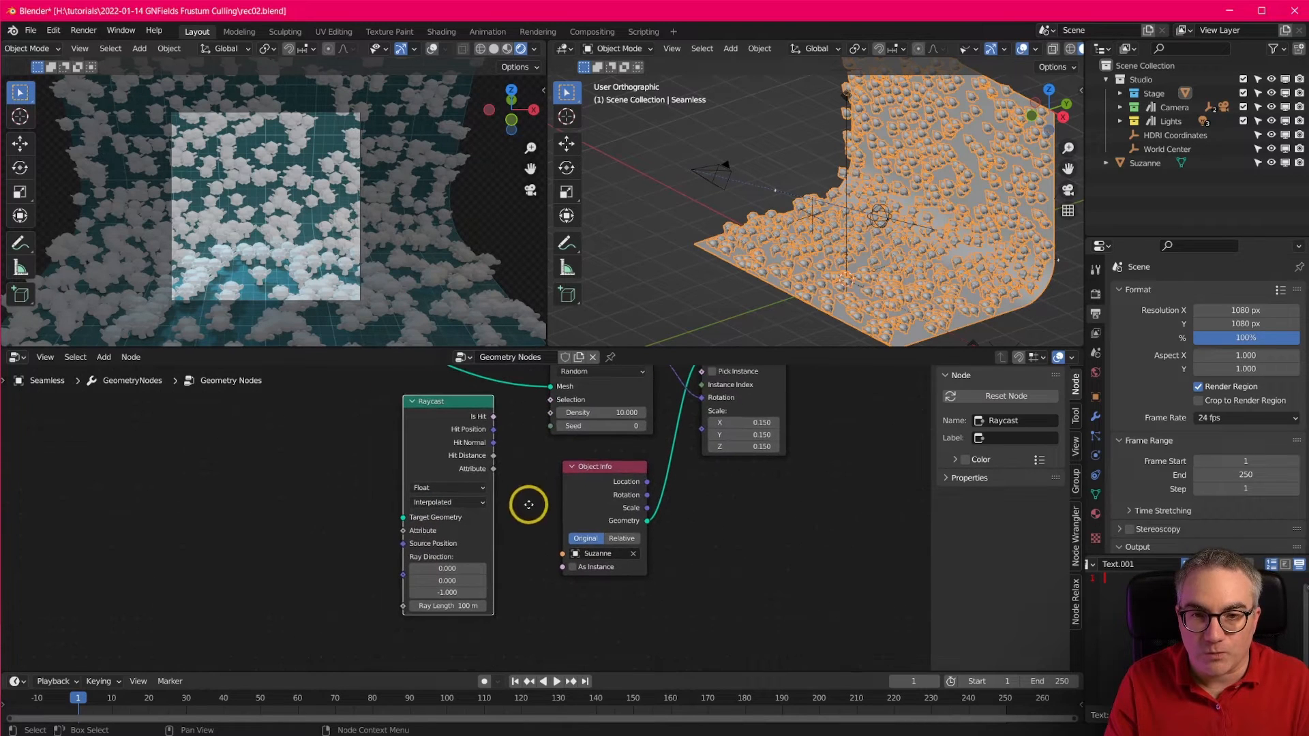
drag(505, 347, 506, 291)
middle_drag(534, 472, 525, 517)
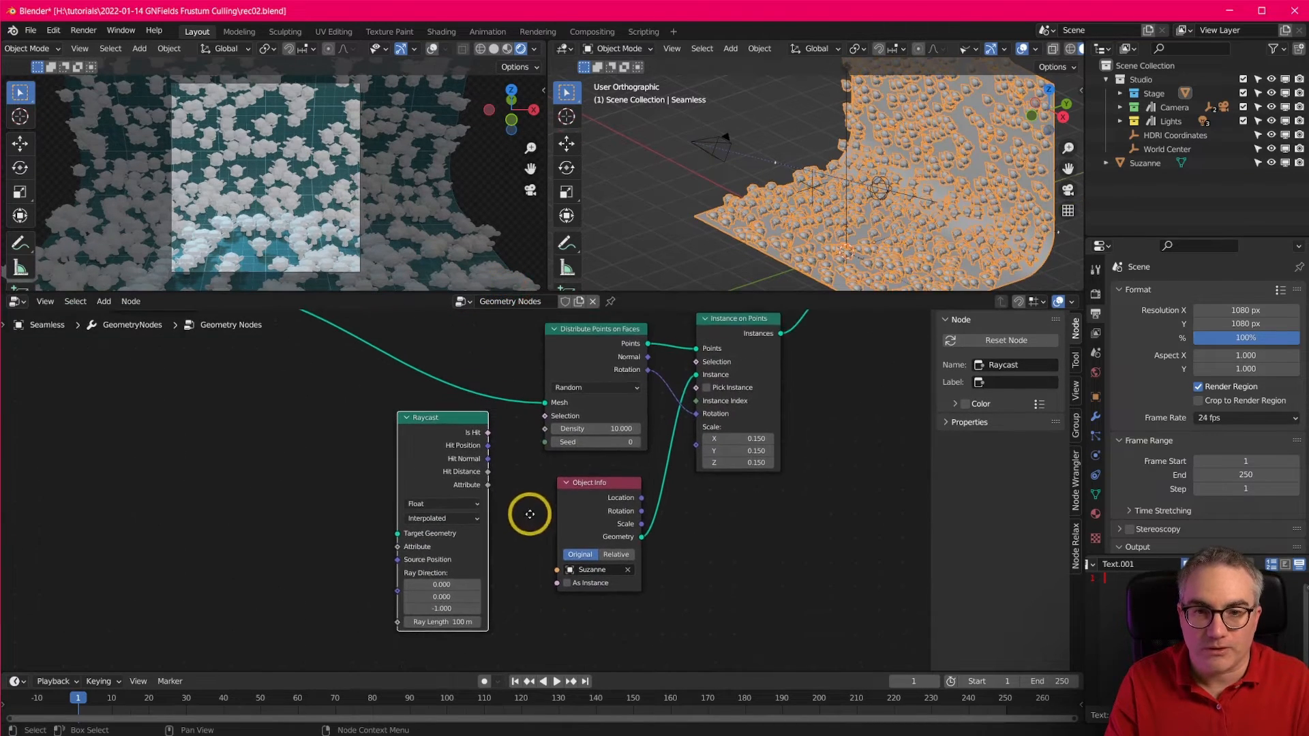
scroll(525, 520, up, 1)
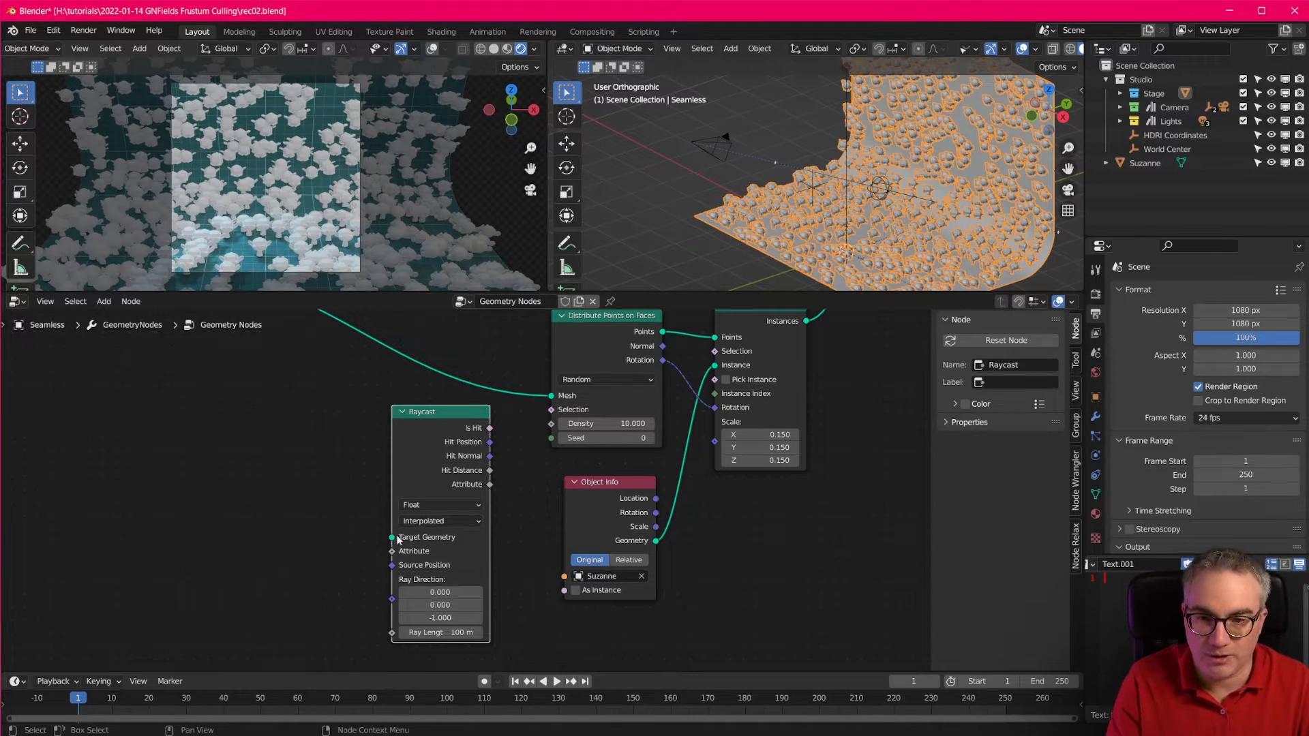
drag(398, 539, 313, 529)
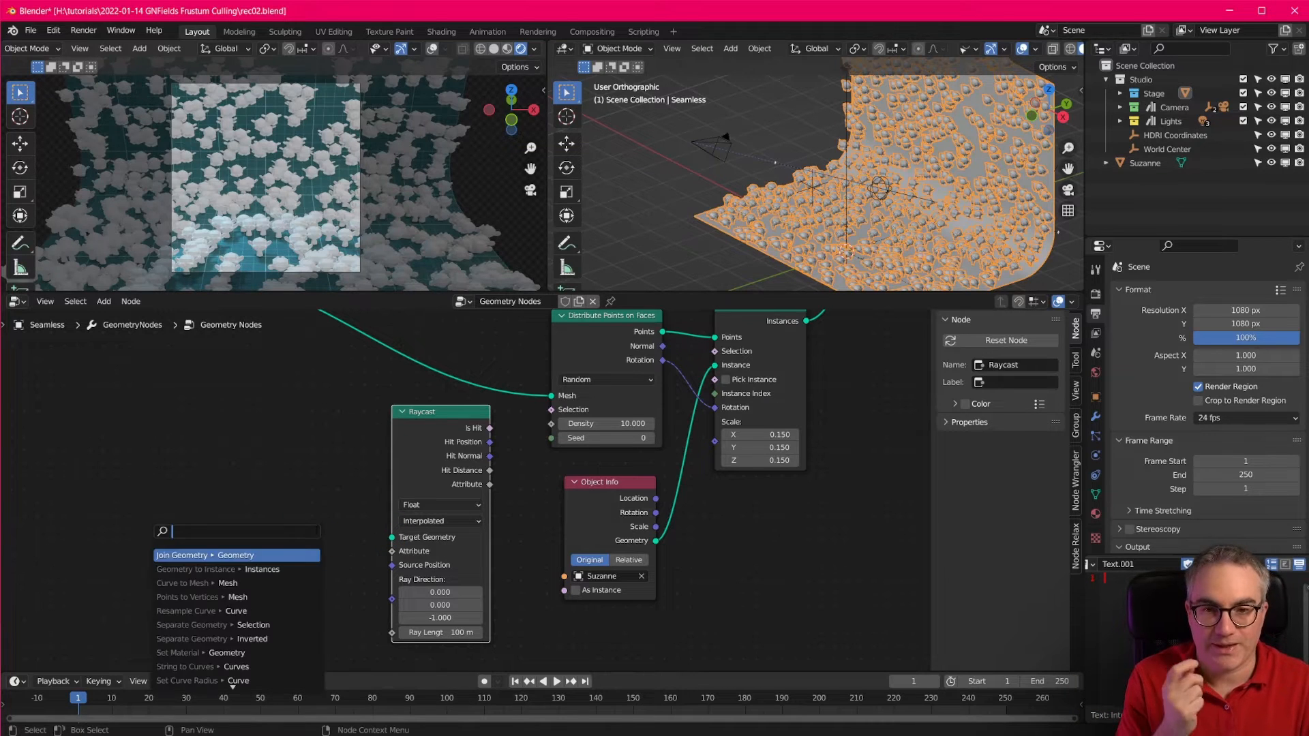
click(311, 462)
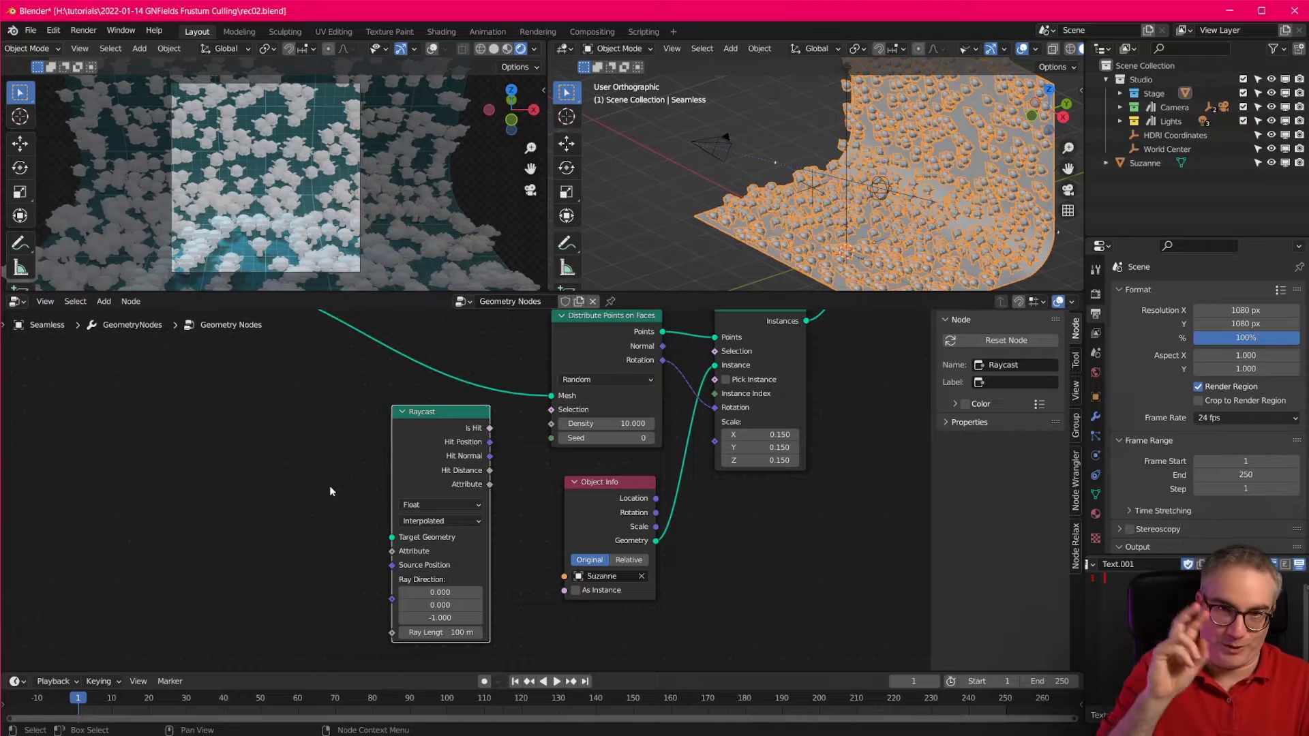
middle_drag(521, 455, 501, 501)
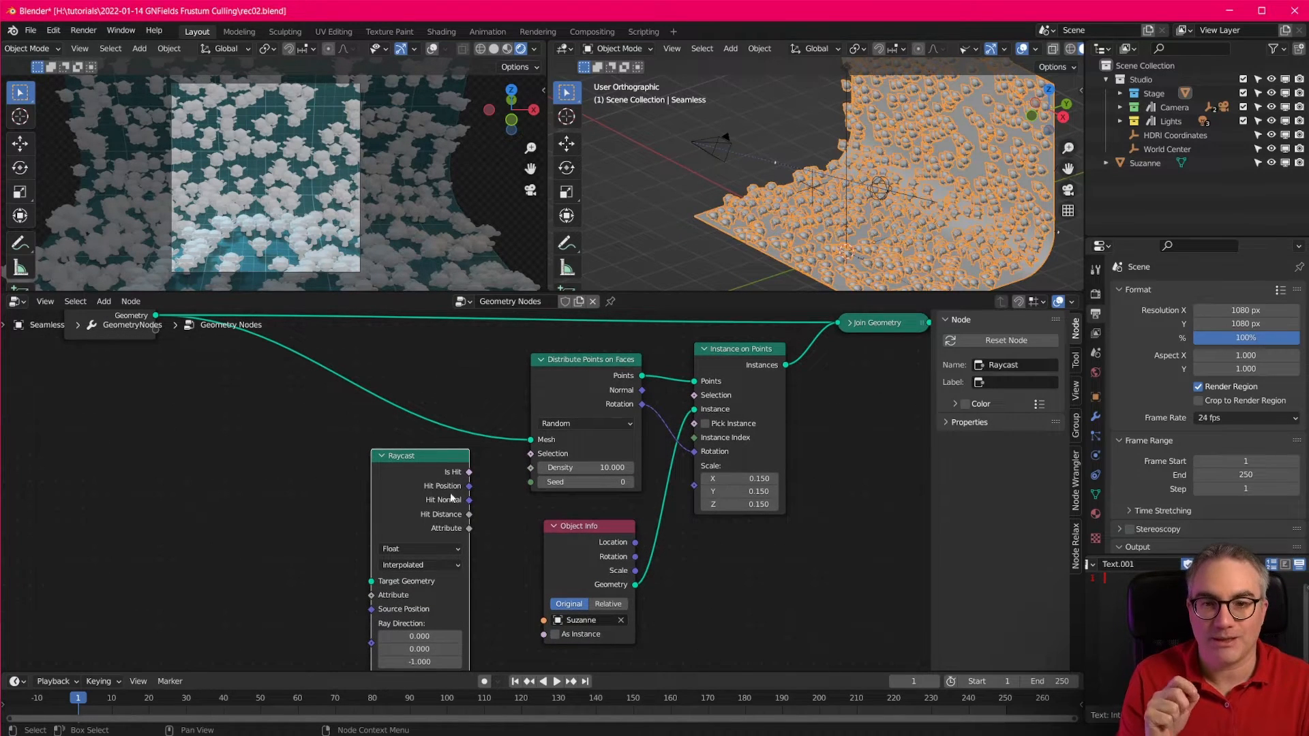
drag(432, 481, 425, 484)
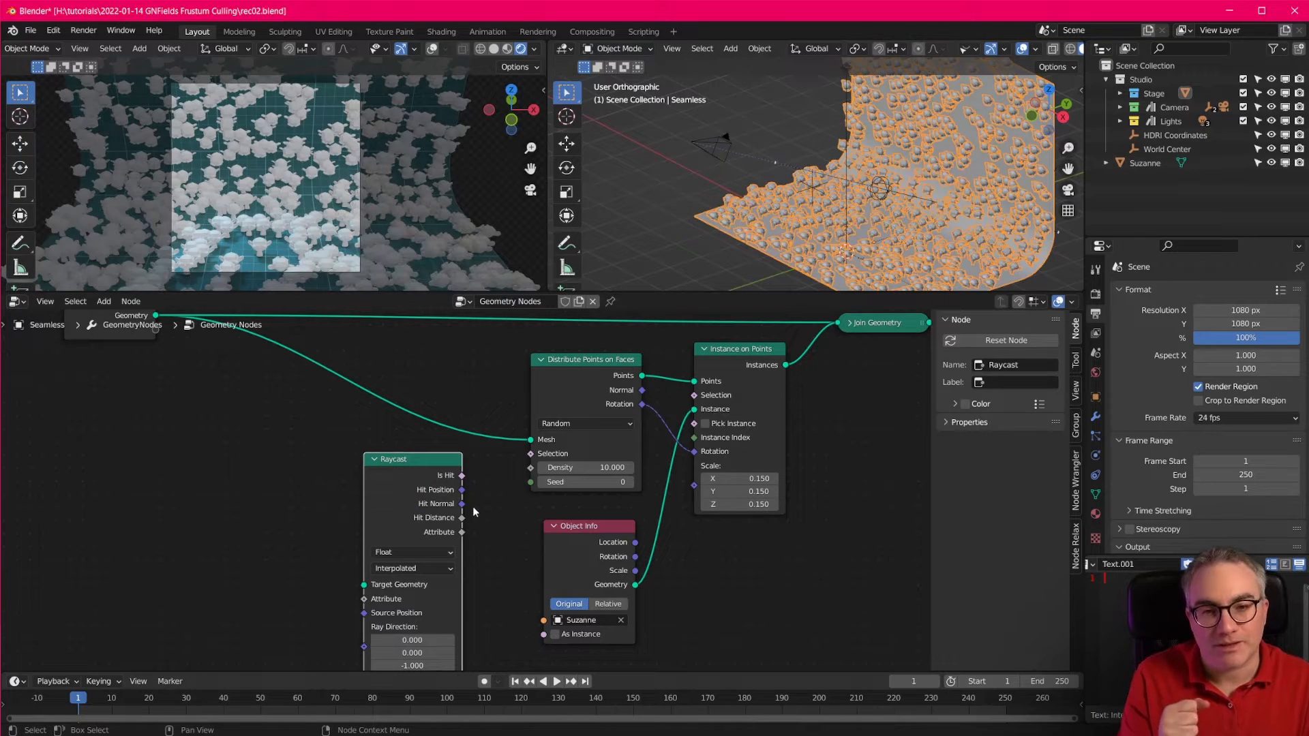
drag(431, 468, 434, 473)
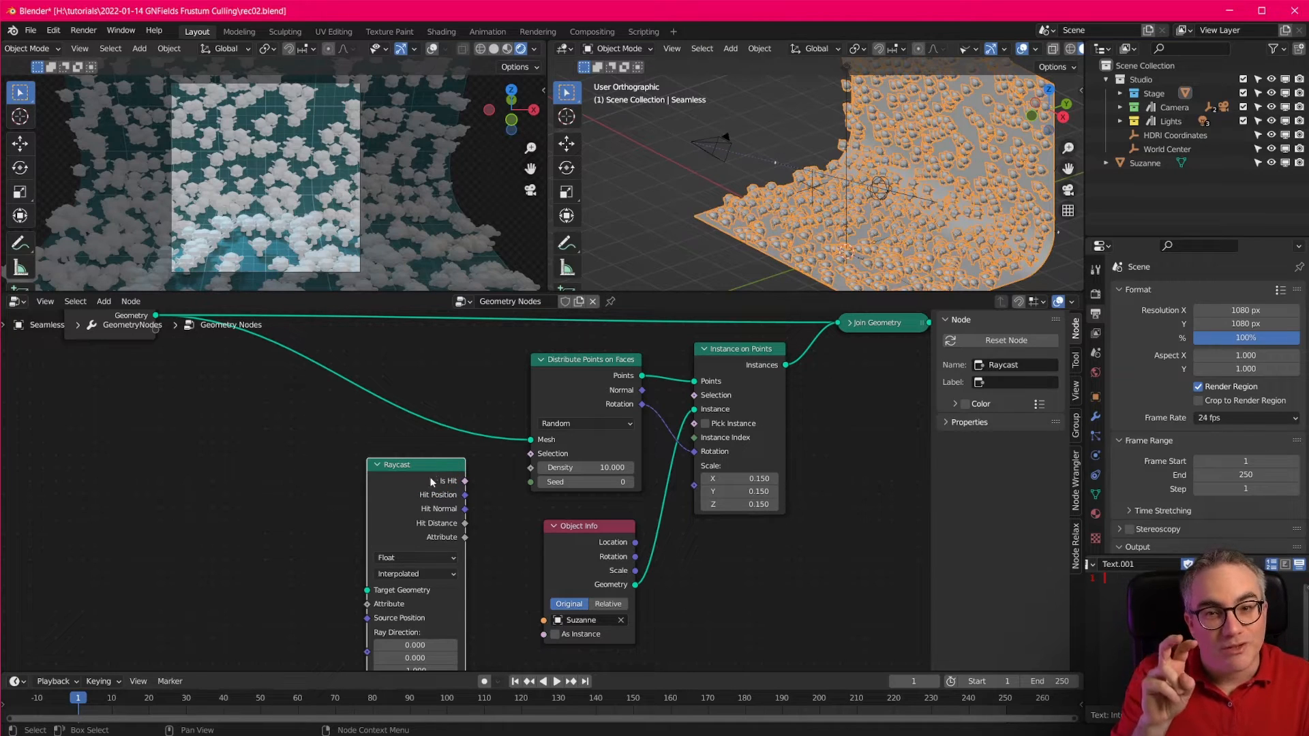
drag(465, 481, 501, 504)
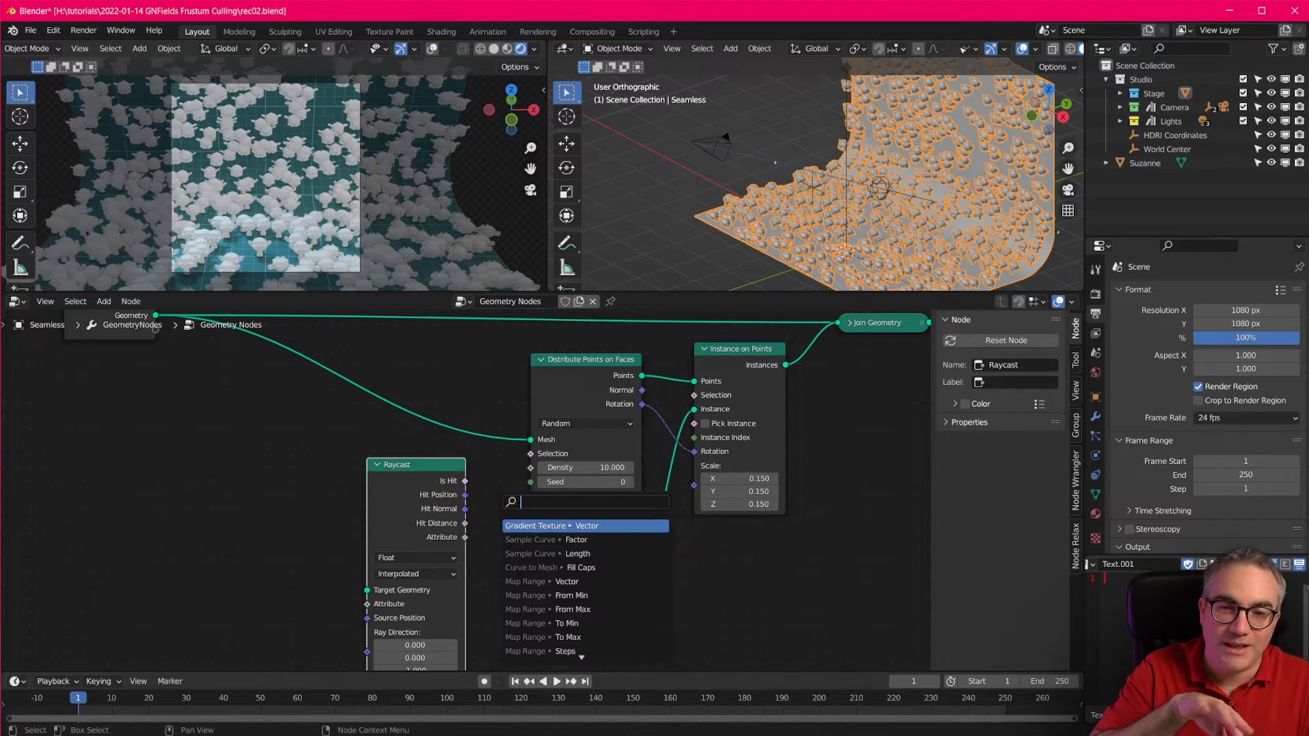
click(500, 480)
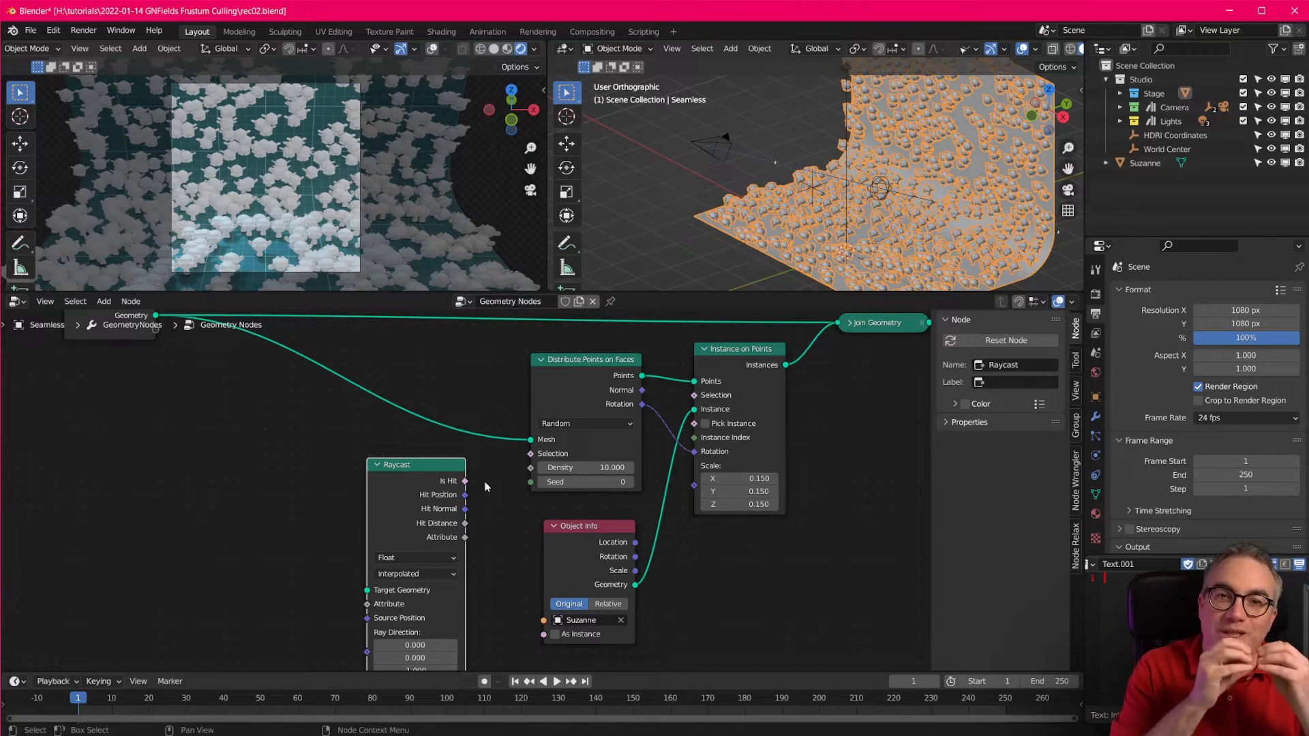
Connect the Raycast node's Is Hit output to the Selection input of Instance on Points and spread the connected nodes slightly apart.
drag(741, 353, 745, 366)
drag(465, 481, 697, 407)
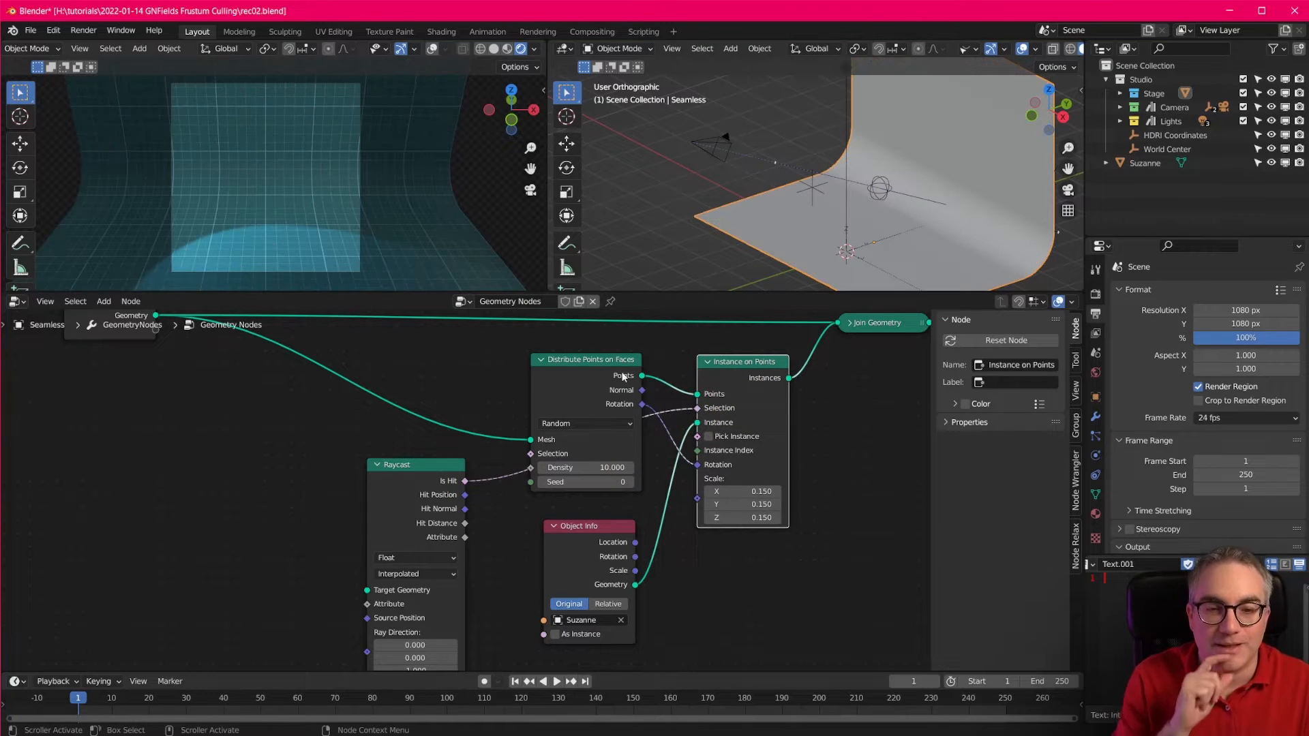
drag(598, 366, 581, 354)
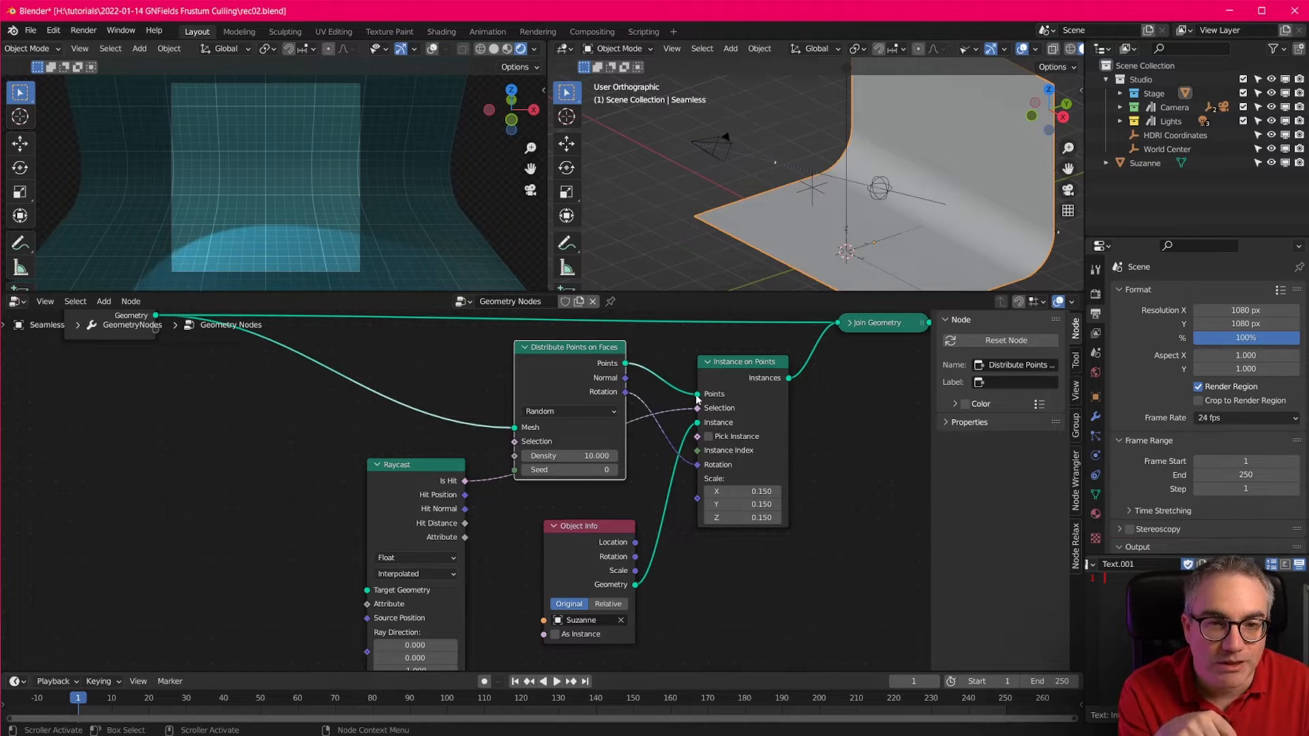
mouse_move(697, 399)
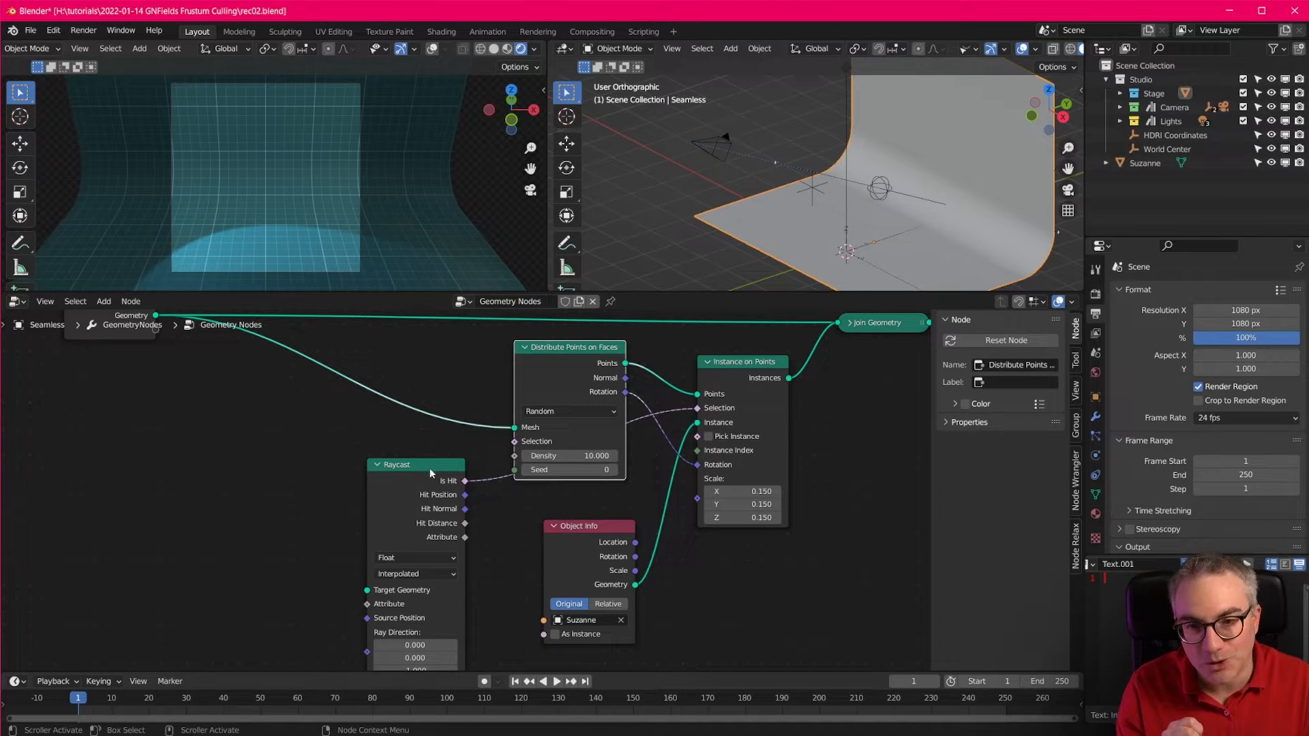
drag(430, 472, 427, 472)
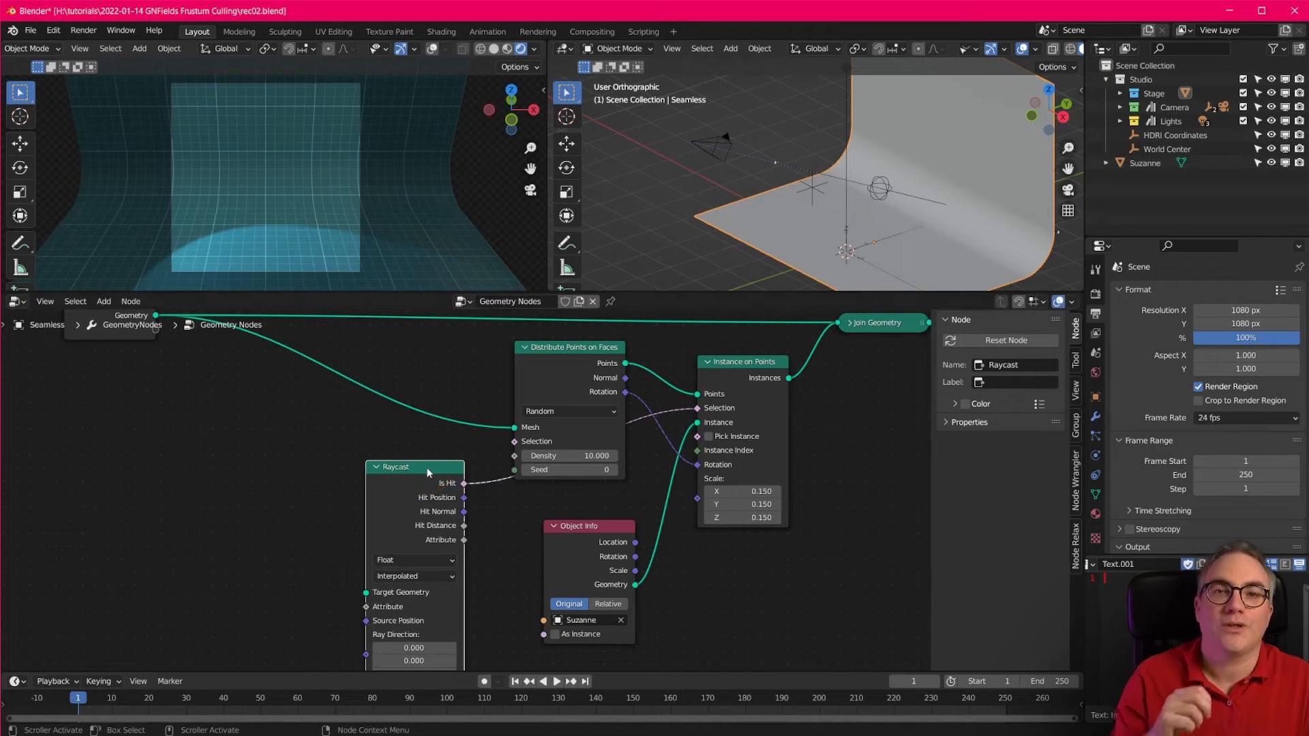
Set the Z component of the Raycast node's ray direction to 0.
middle_drag(505, 584, 560, 489)
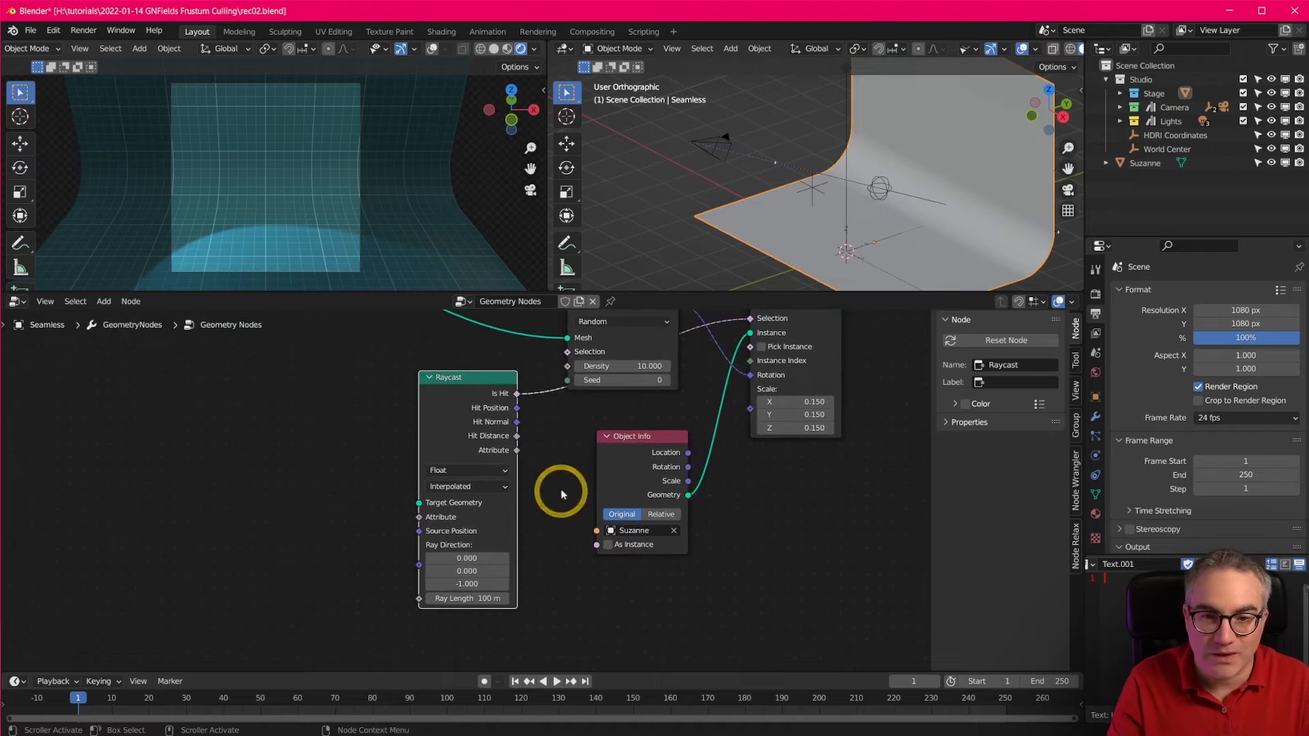
scroll(530, 492, up, 1)
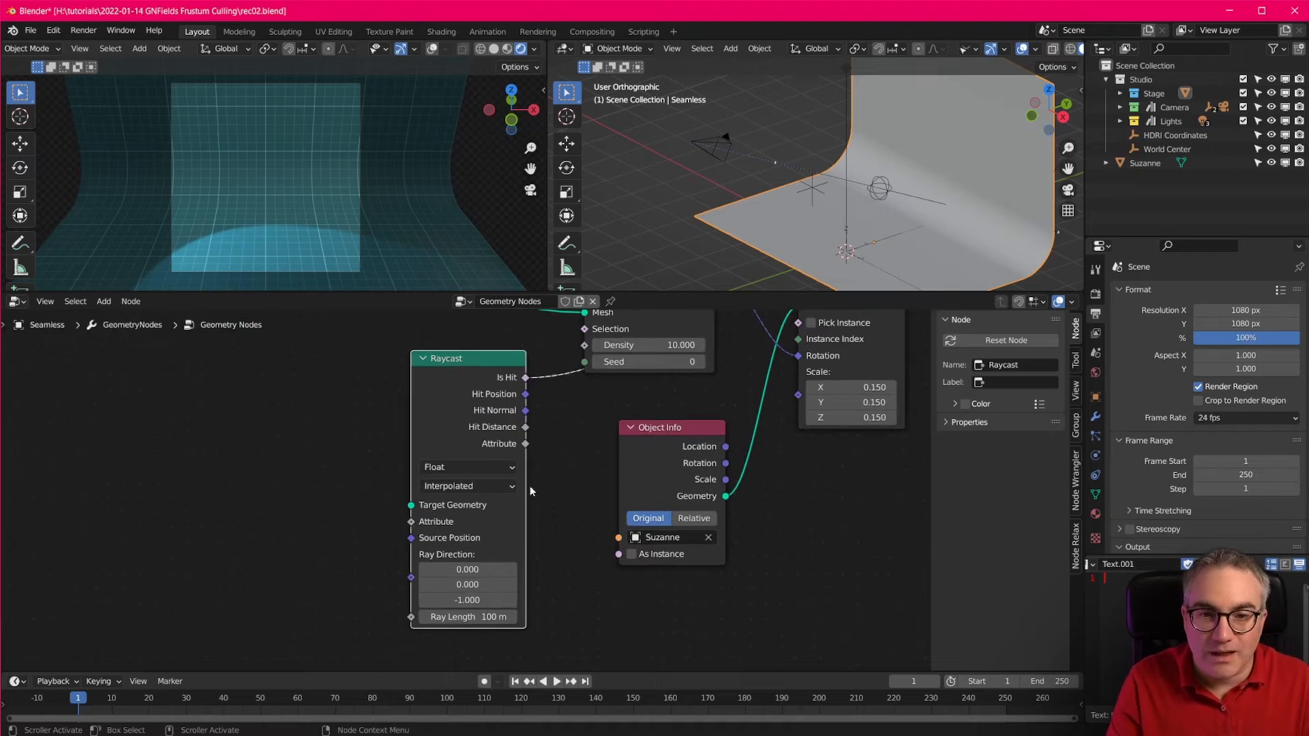
click(463, 601)
text(0)
key(Return)
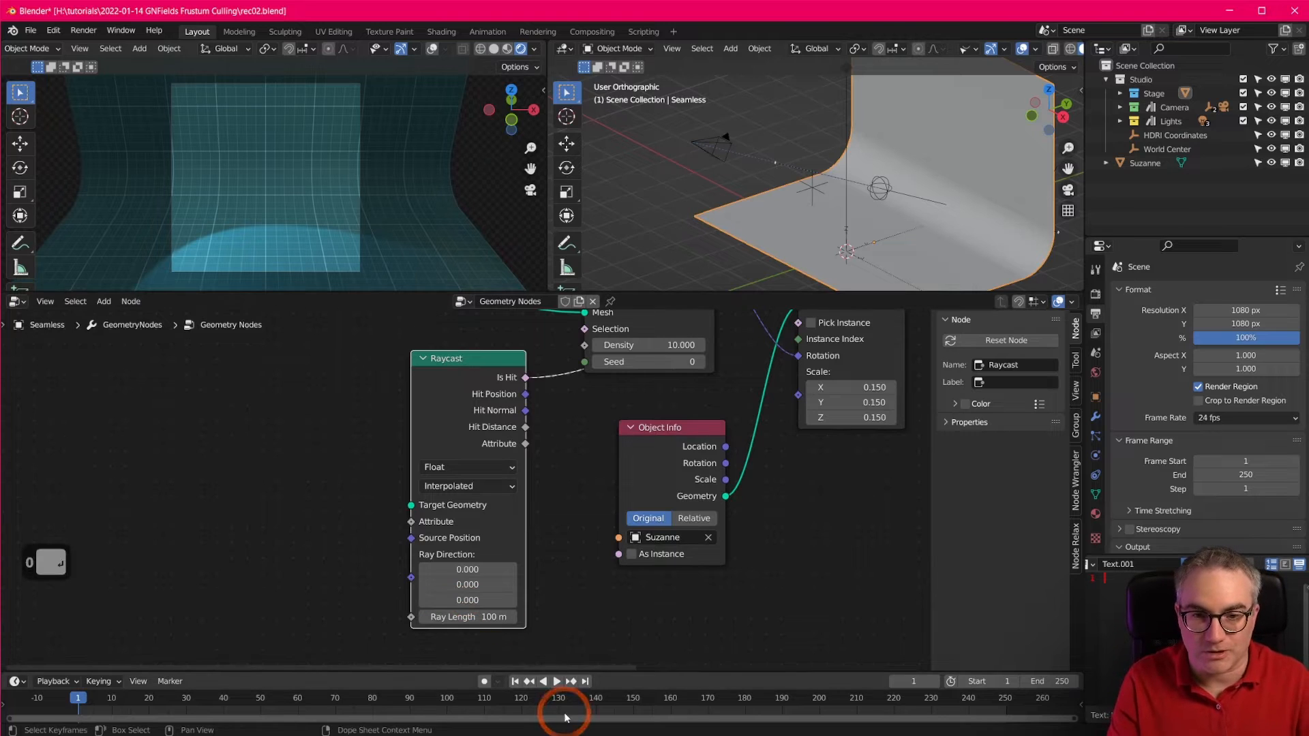
click(467, 586)
click(551, 596)
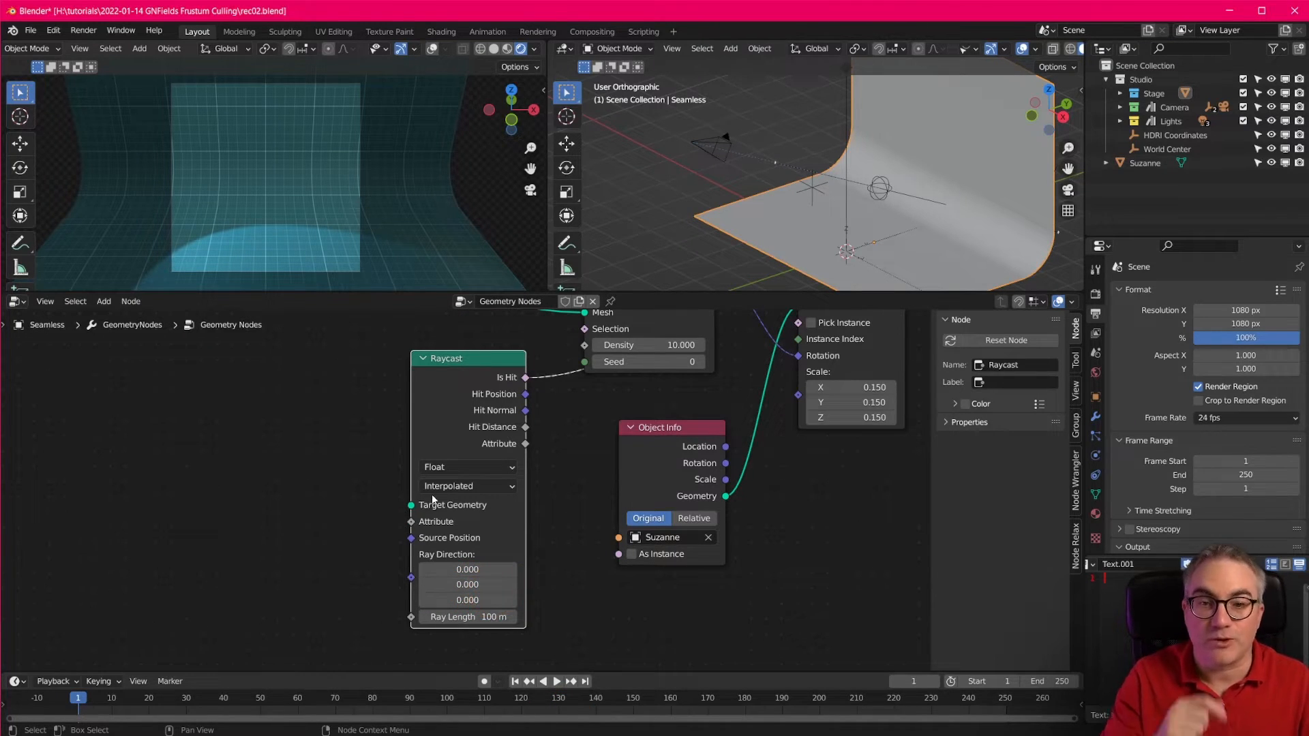
Switch the 3D viewport to the right side view and add a mesh plane at the world origin.
middle_drag(809, 225, 862, 254)
key(3)
scroll(803, 217, down, 3)
mouse_move(805, 219)
shift+middle_down()
mouse_move(742, 168)
mouse_move(826, 212)
shift+middle_up()
scroll(808, 191, up, 2)
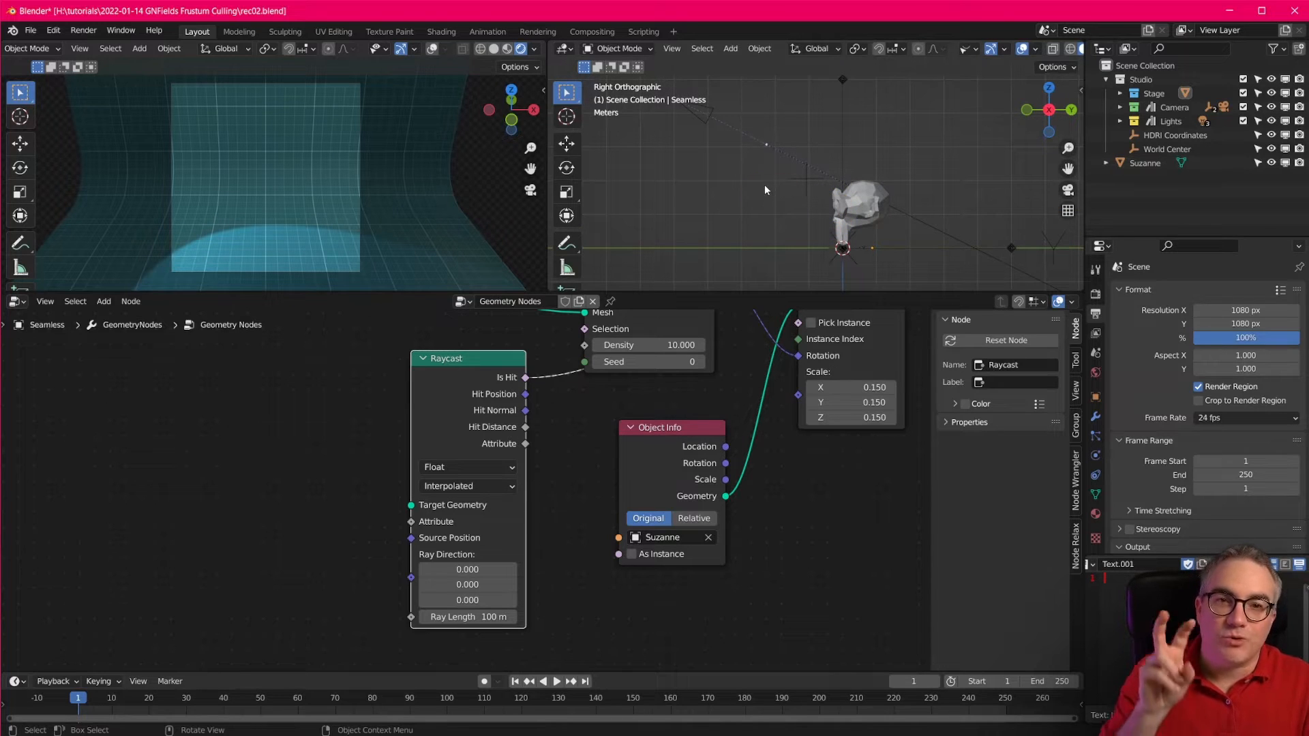
mouse_move(744, 154)
shift+middle_down()
mouse_move(766, 205)
mouse_move(759, 170)
shift+middle_up()
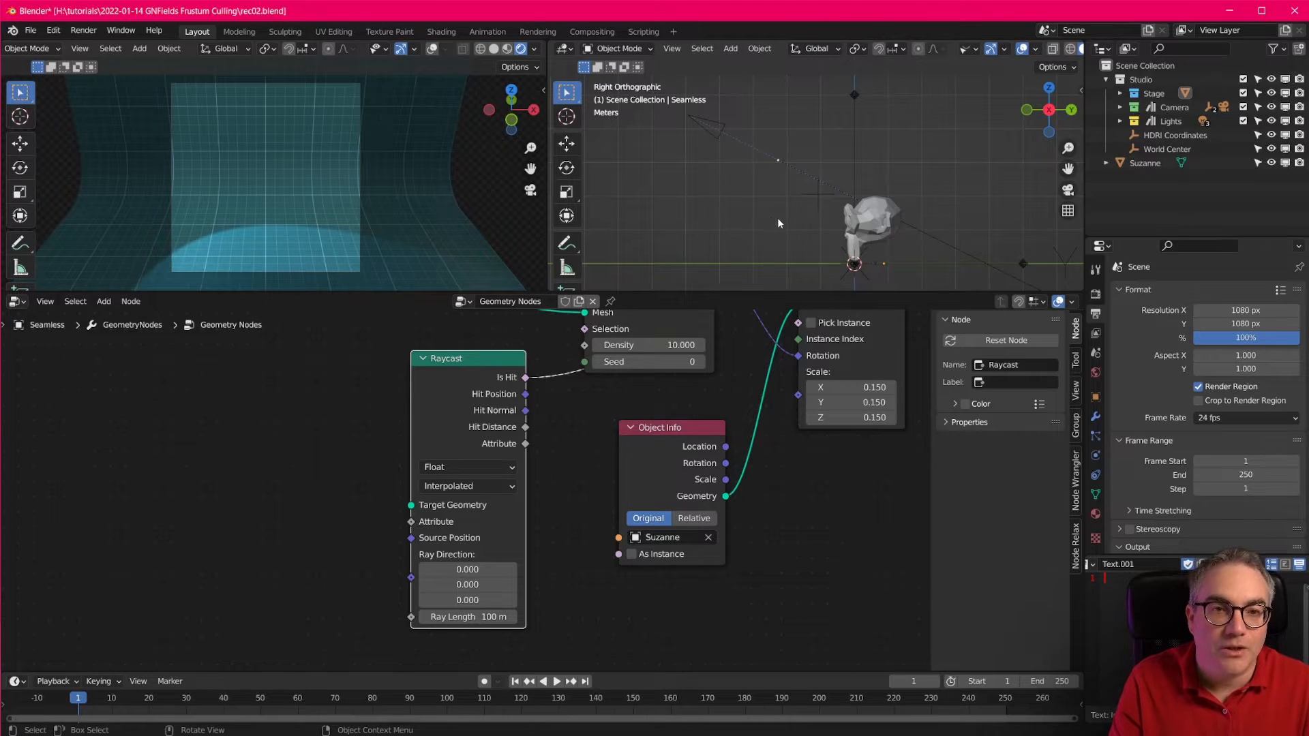
key(shift+a)
mouse_move(783, 229)
click(885, 235)
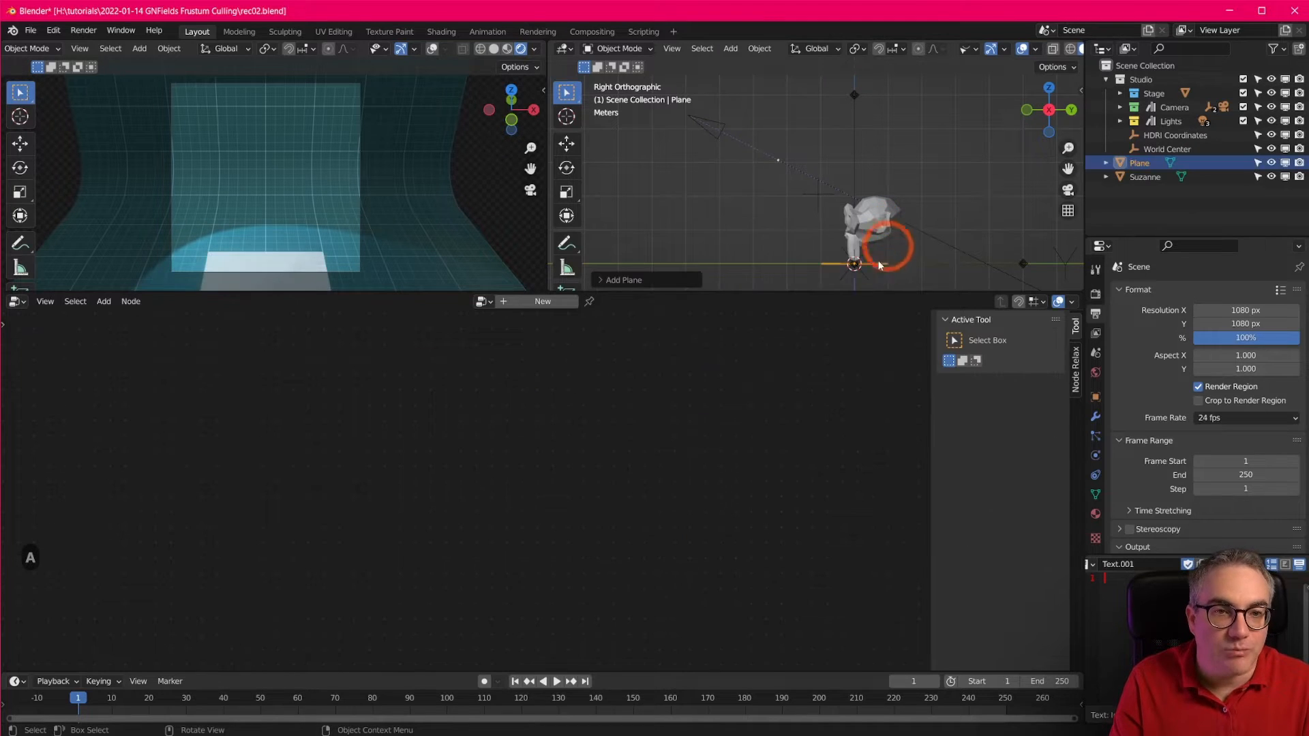
Move the plane from the world origin up to the camera, centring it on the front end of the camera frustum.
key(g)
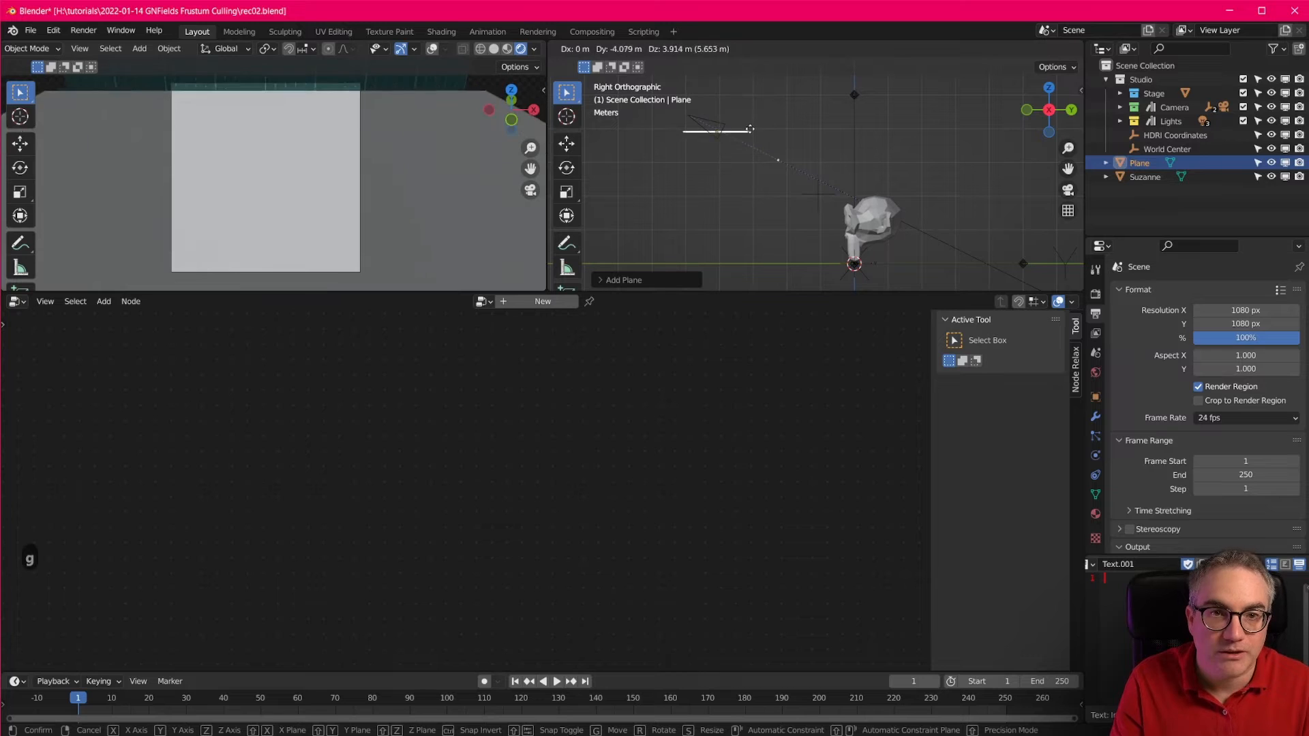
click(683, 93)
scroll(698, 133, up, 2)
shift+middle_drag(699, 133, 876, 199)
scroll(812, 227, up, 7)
key(g)
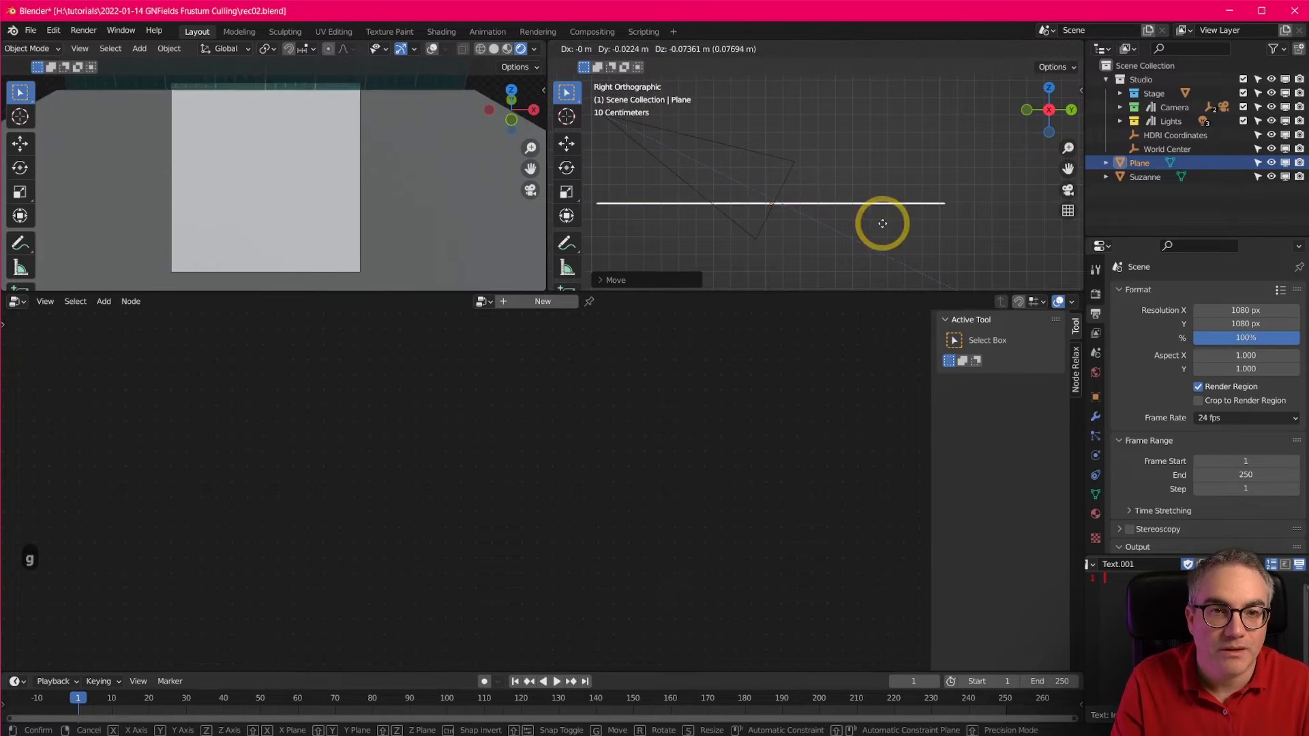
click(888, 221)
In Edit Mode, scale the plane's mesh to about 0.44 and rotate it about -68 degrees to align with the camera frame.
key(Tab)
key(s)
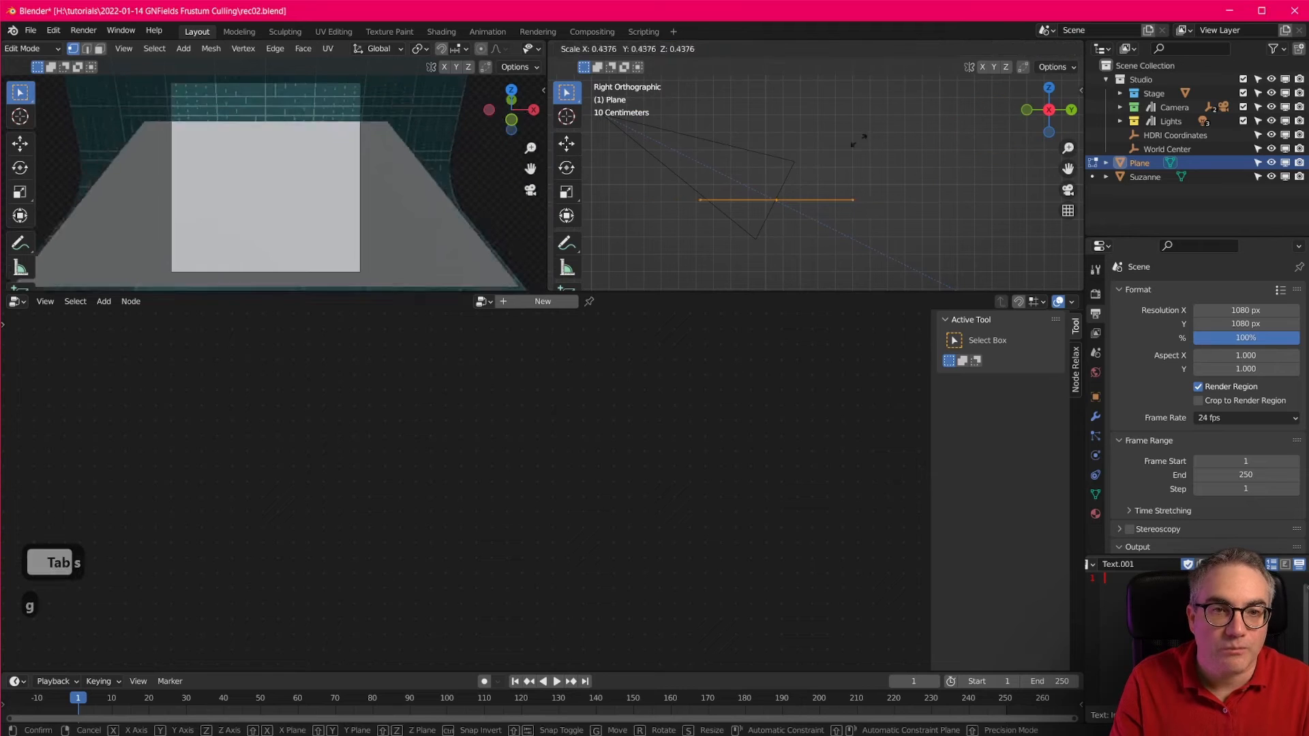
key(r)
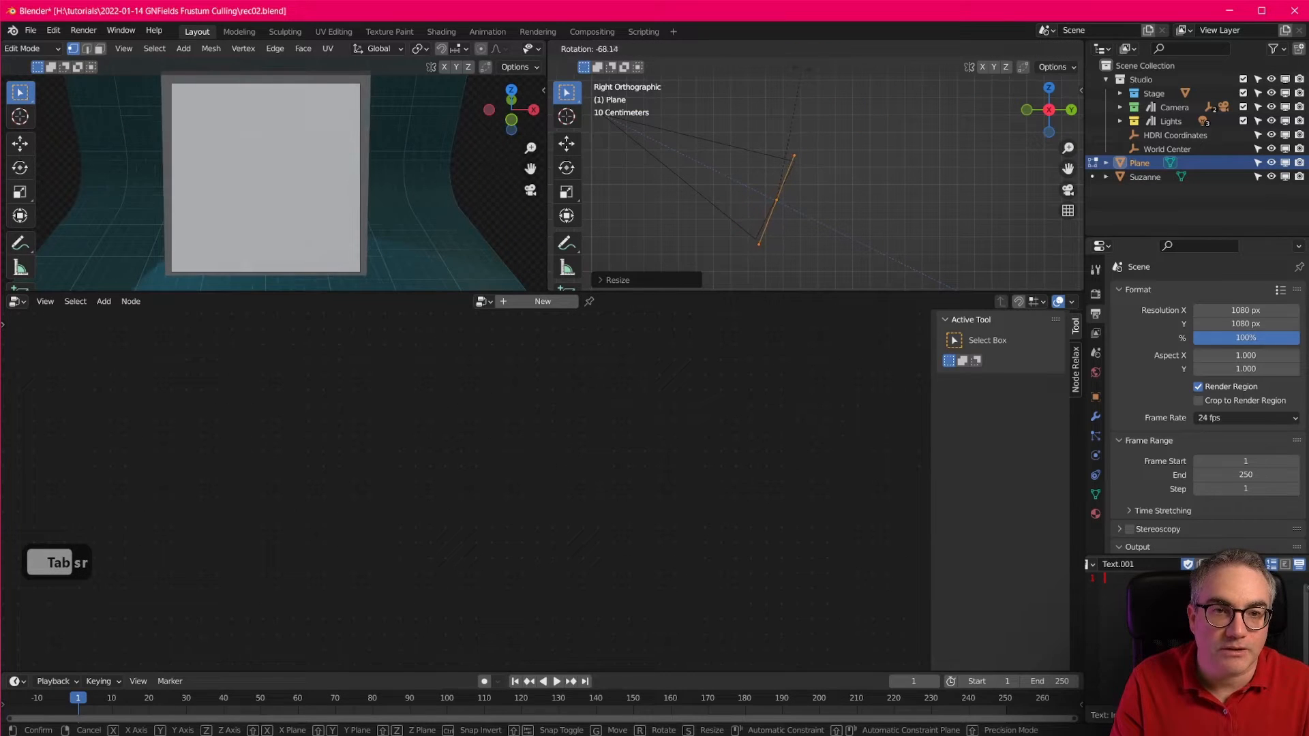
click(811, 72)
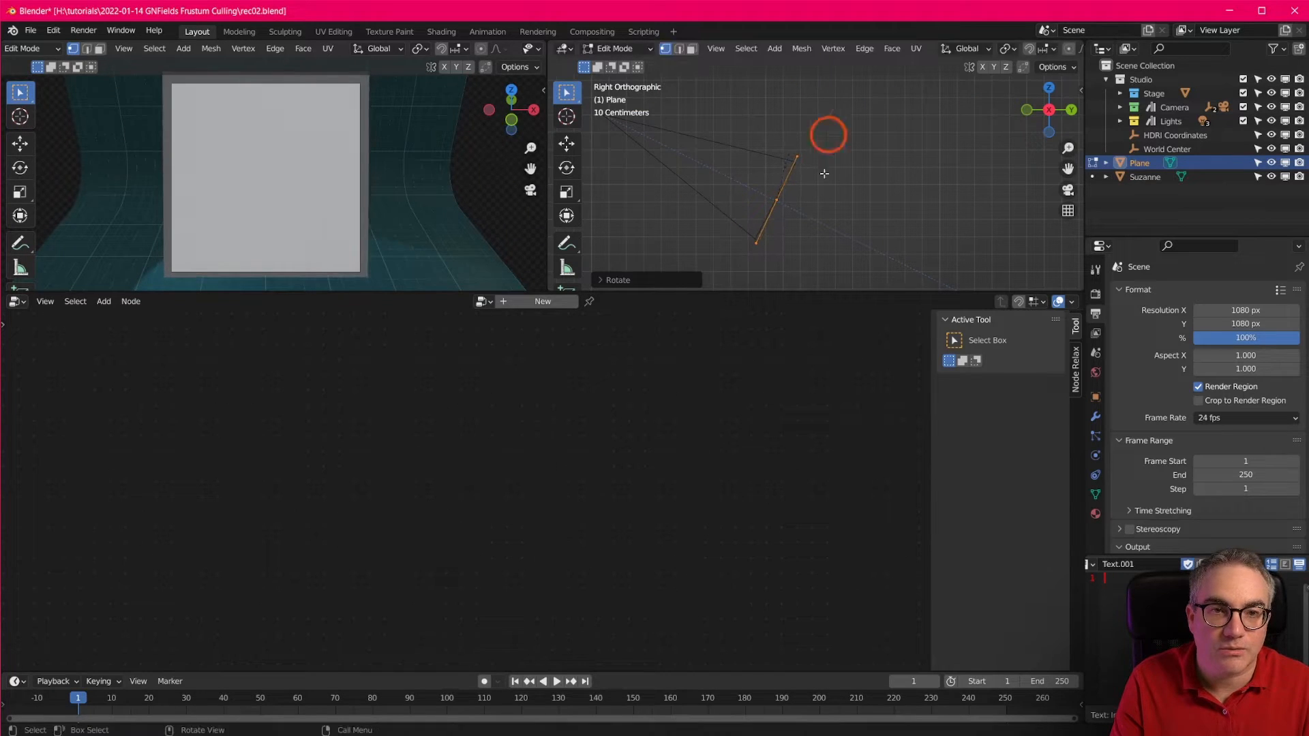
Refine the plane mesh's rotation and scale in an enlarged viewport so it slightly overlaps the camera frame, checking it from above.
scroll(824, 173, up, 4)
shift+middle_drag(789, 239, 854, 172)
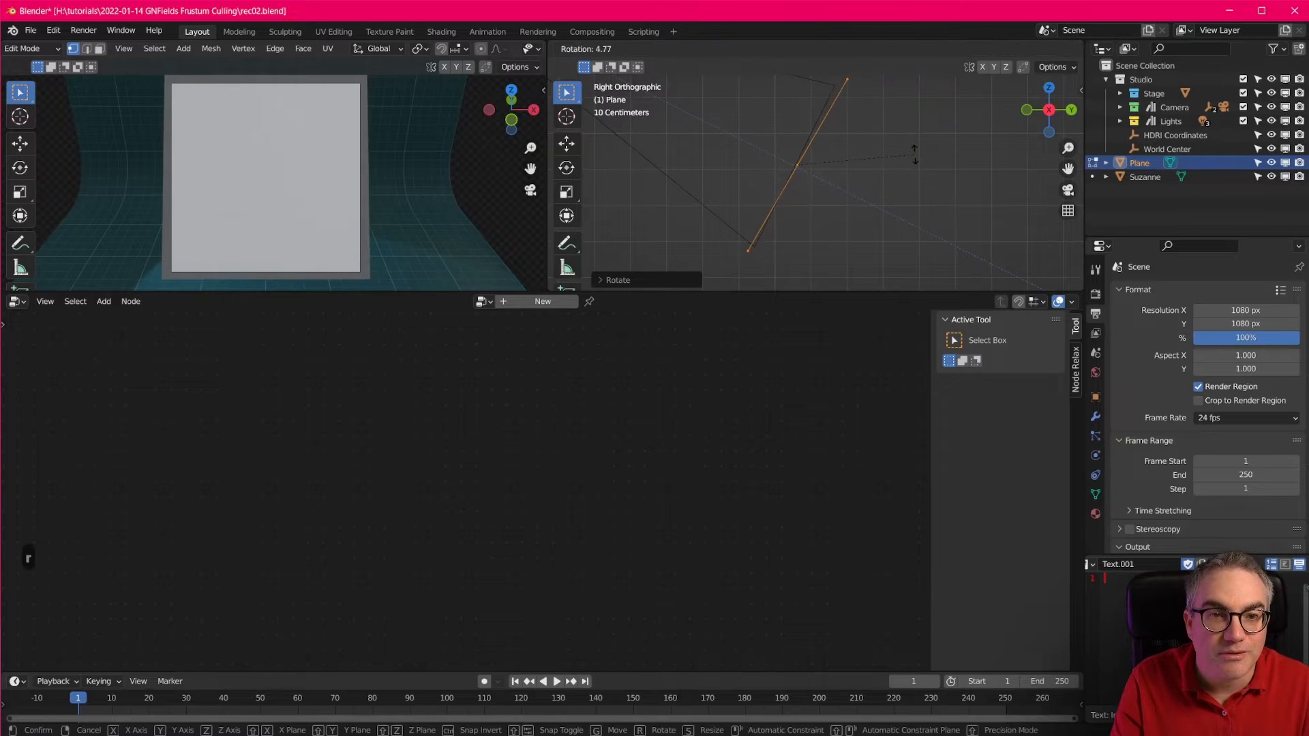
key(ctrl+space)
shift+middle_drag(790, 250, 800, 298)
key(s)
click(947, 268)
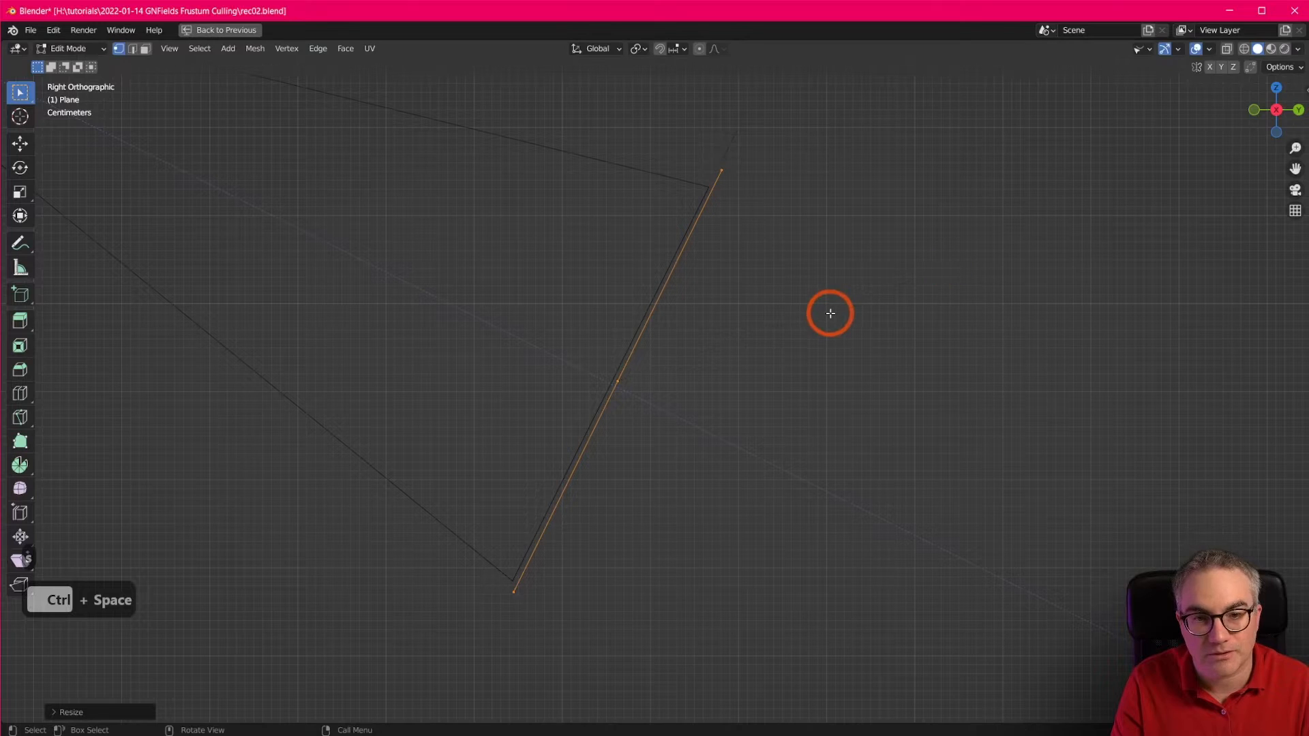
key(KP_7)
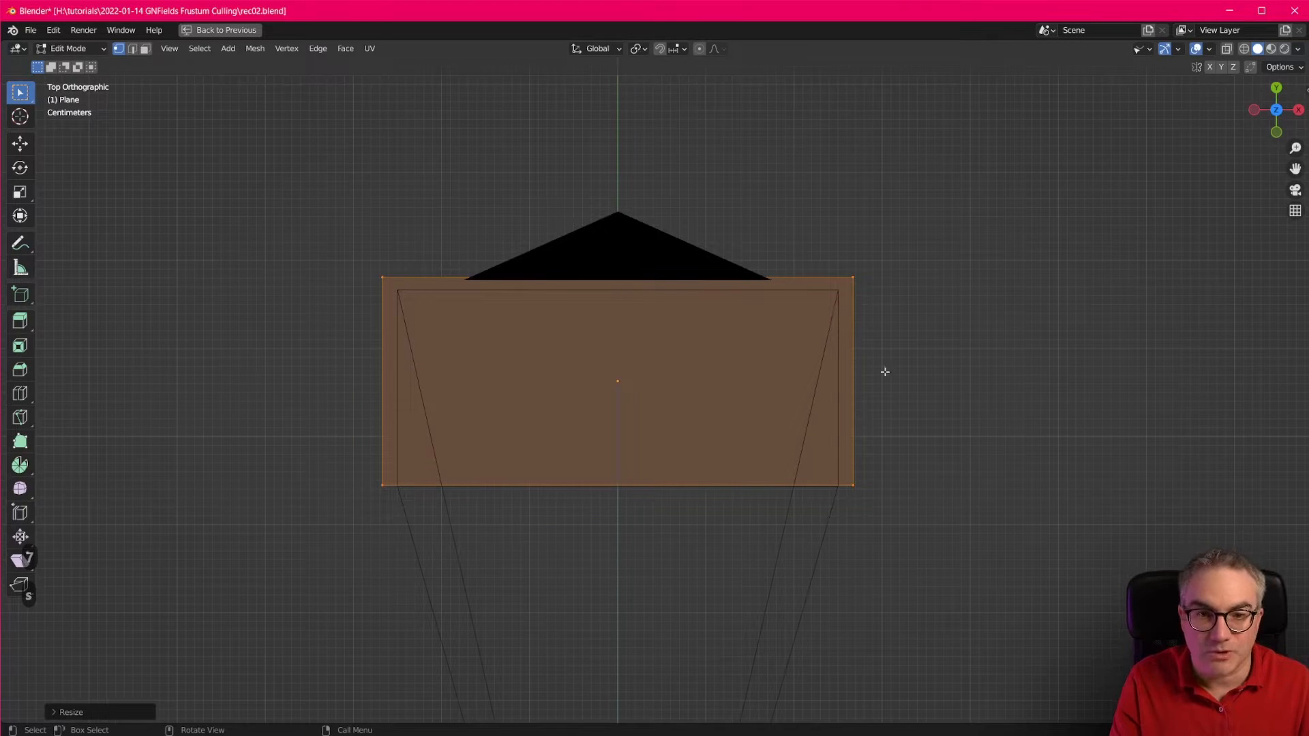
key(ctrl+space)
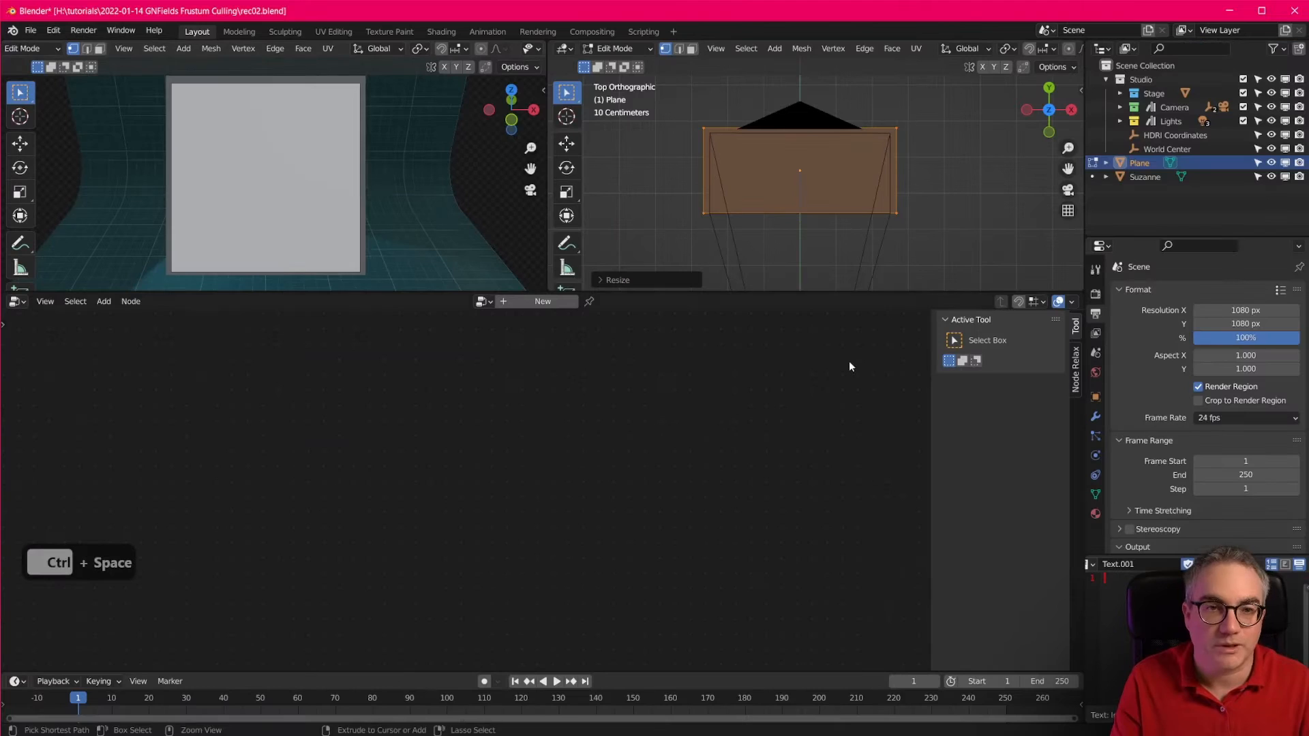
Check the plane's coverage in the camera view, leave Edit Mode, and select the studio backdrop to bring back its node tree.
shift+middle_drag(334, 191, 334, 197)
scroll(166, 141, down, 3)
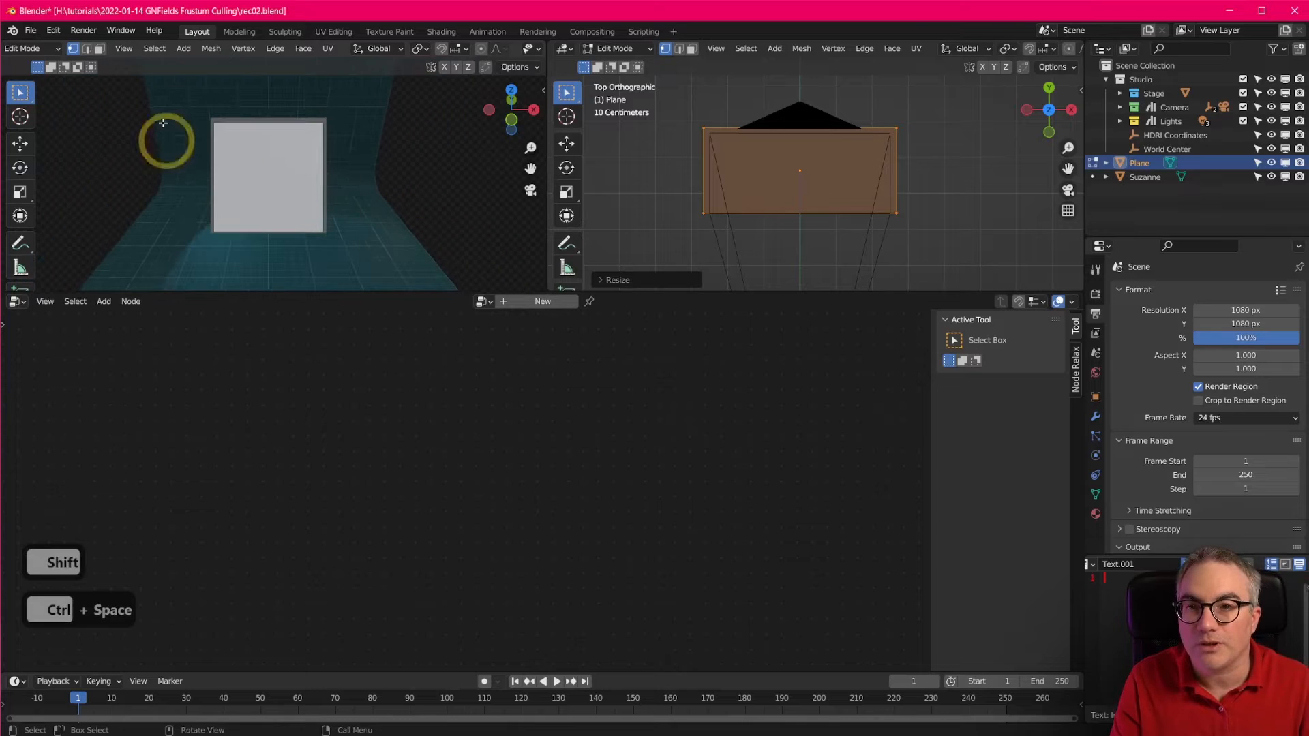
scroll(231, 157, up, 2)
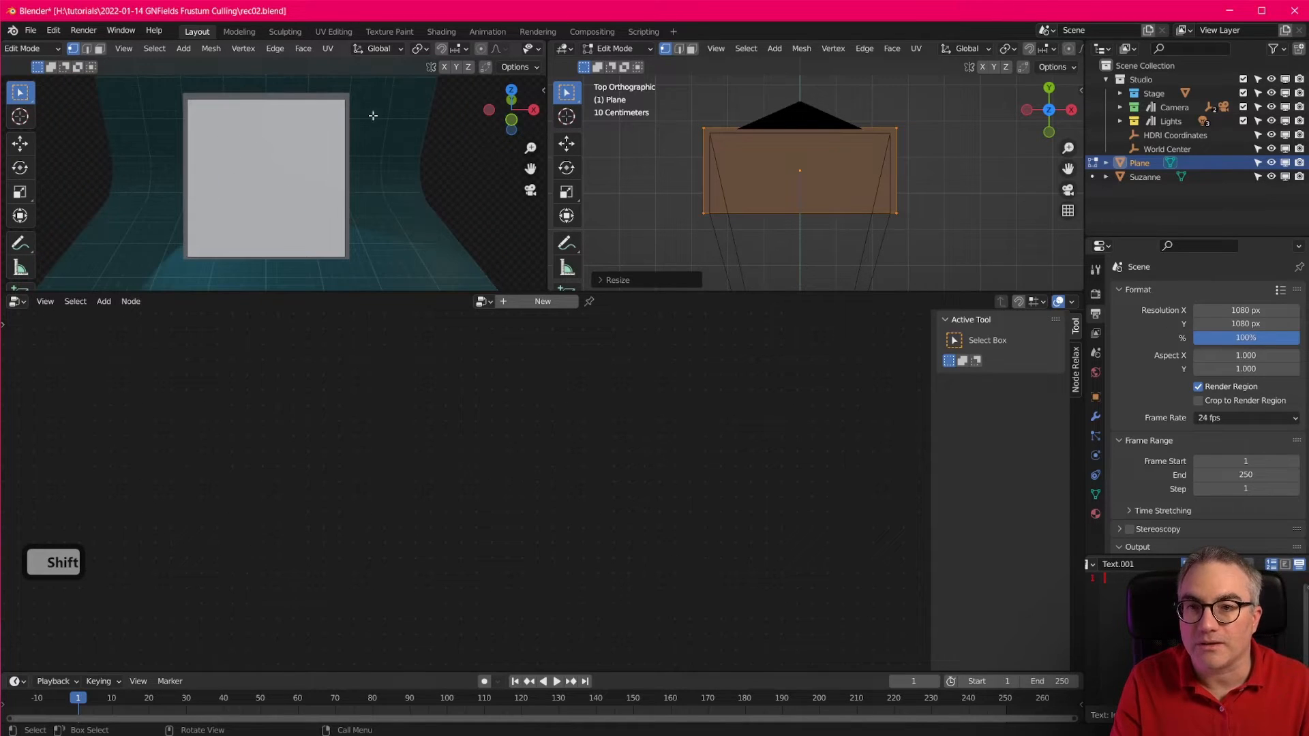
key(Tab)
middle_drag(964, 229, 866, 192)
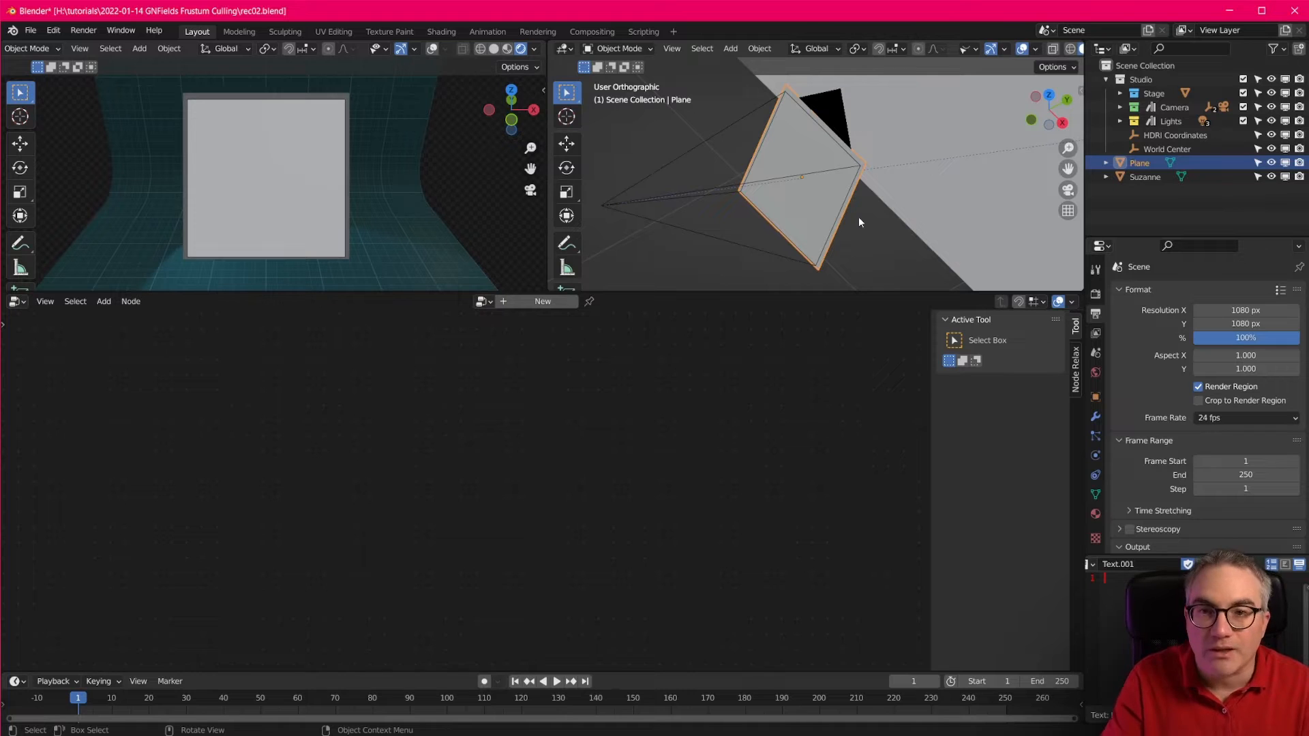
scroll(929, 191, down, 4)
shift+middle_drag(930, 191, 860, 226)
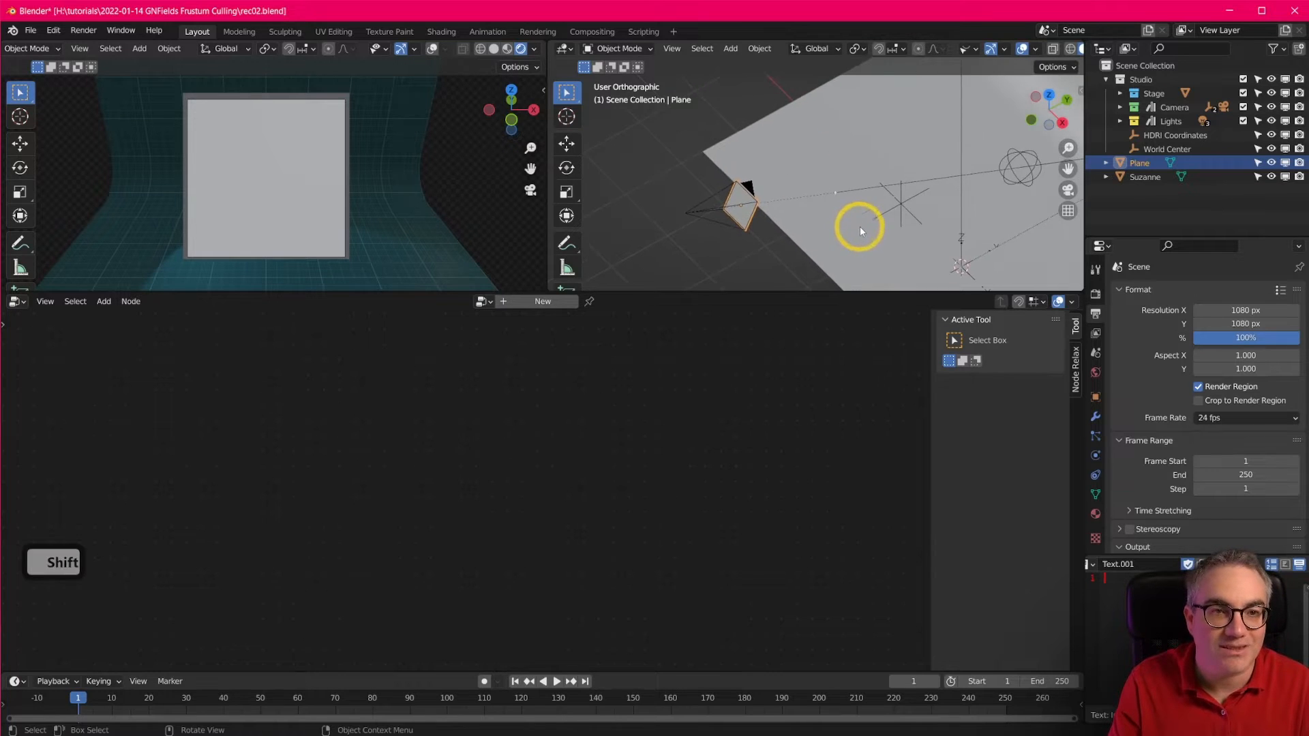
scroll(861, 227, down, 1)
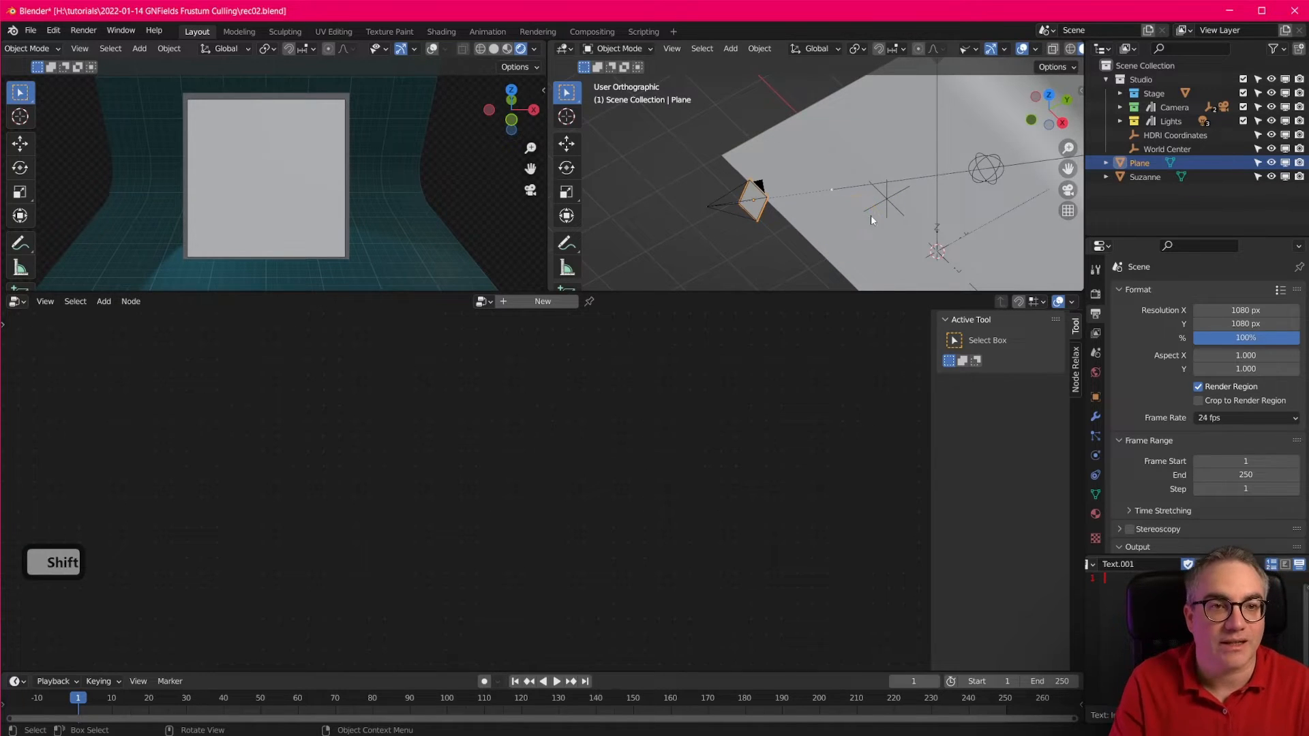
scroll(899, 215, down, 3)
click(958, 198)
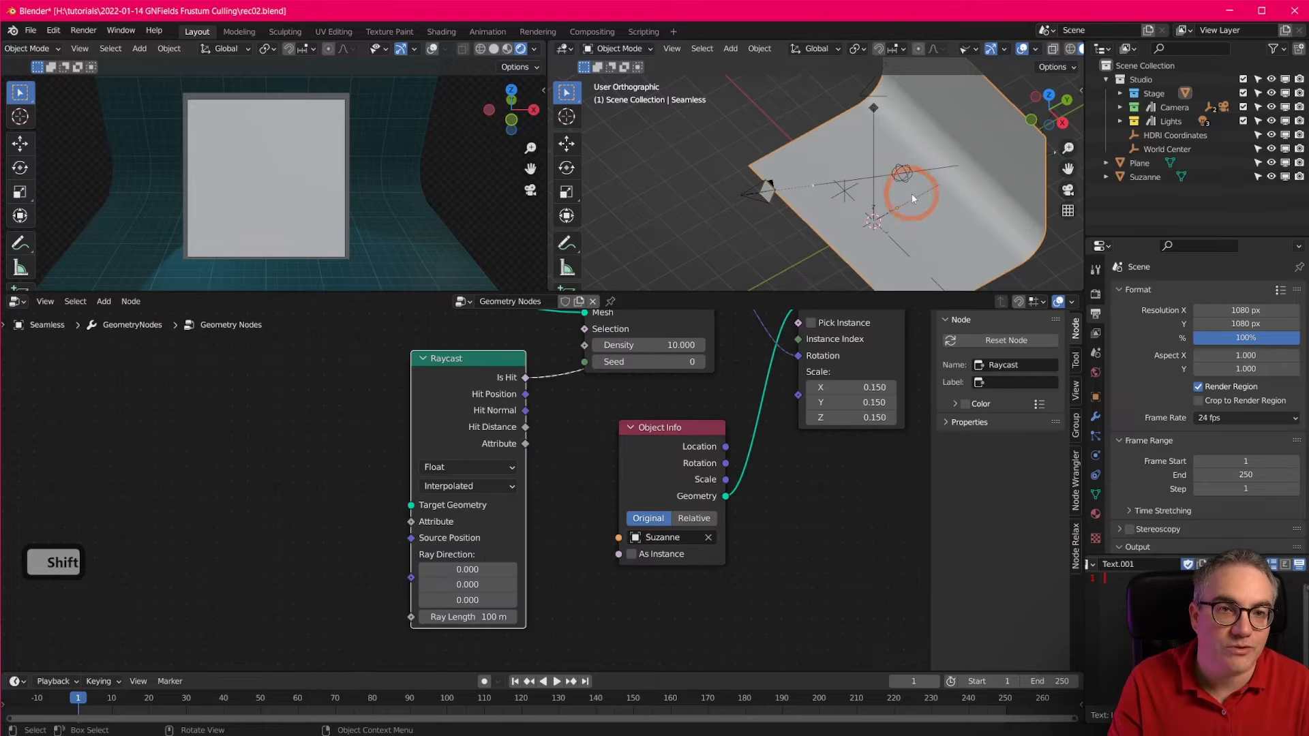
scroll(913, 214, up, 3)
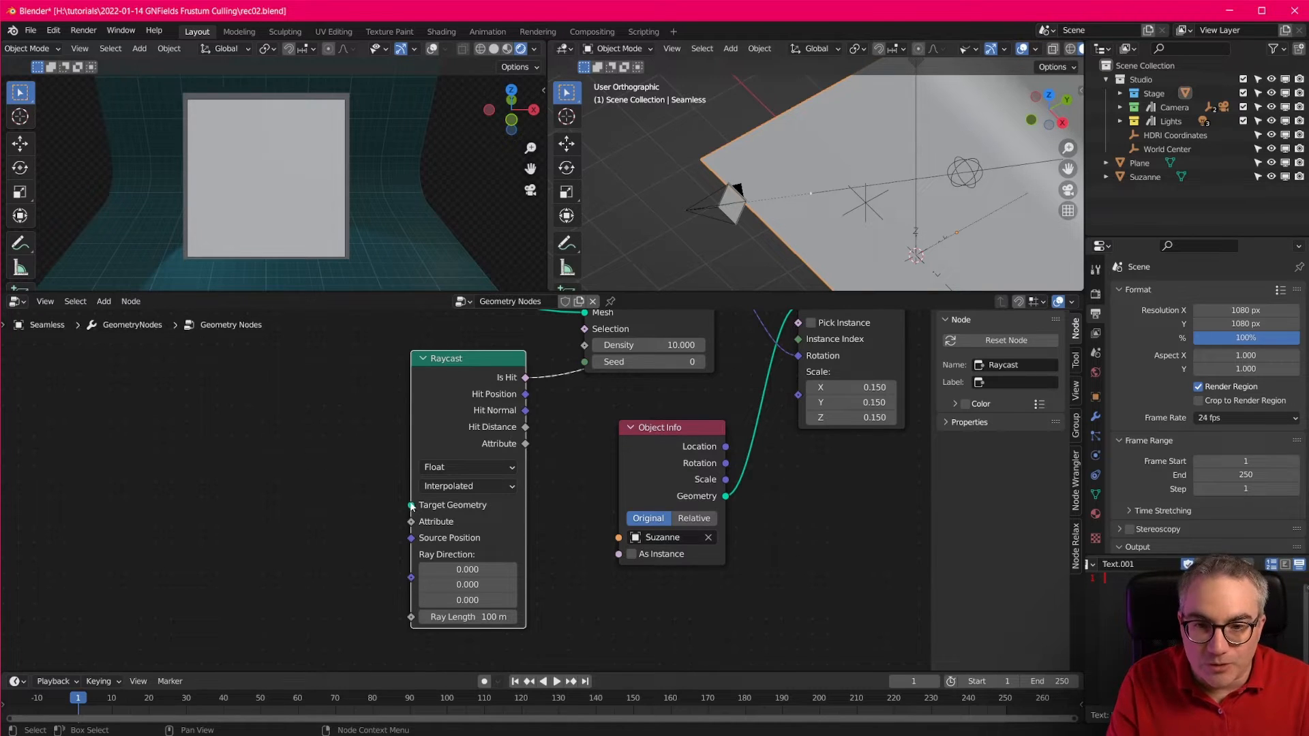
Duplicate the Suzanne Object Info node beside the Raycast node and set the copy's object to Plane.
key(shift+a)
mouse_move(214, 462)
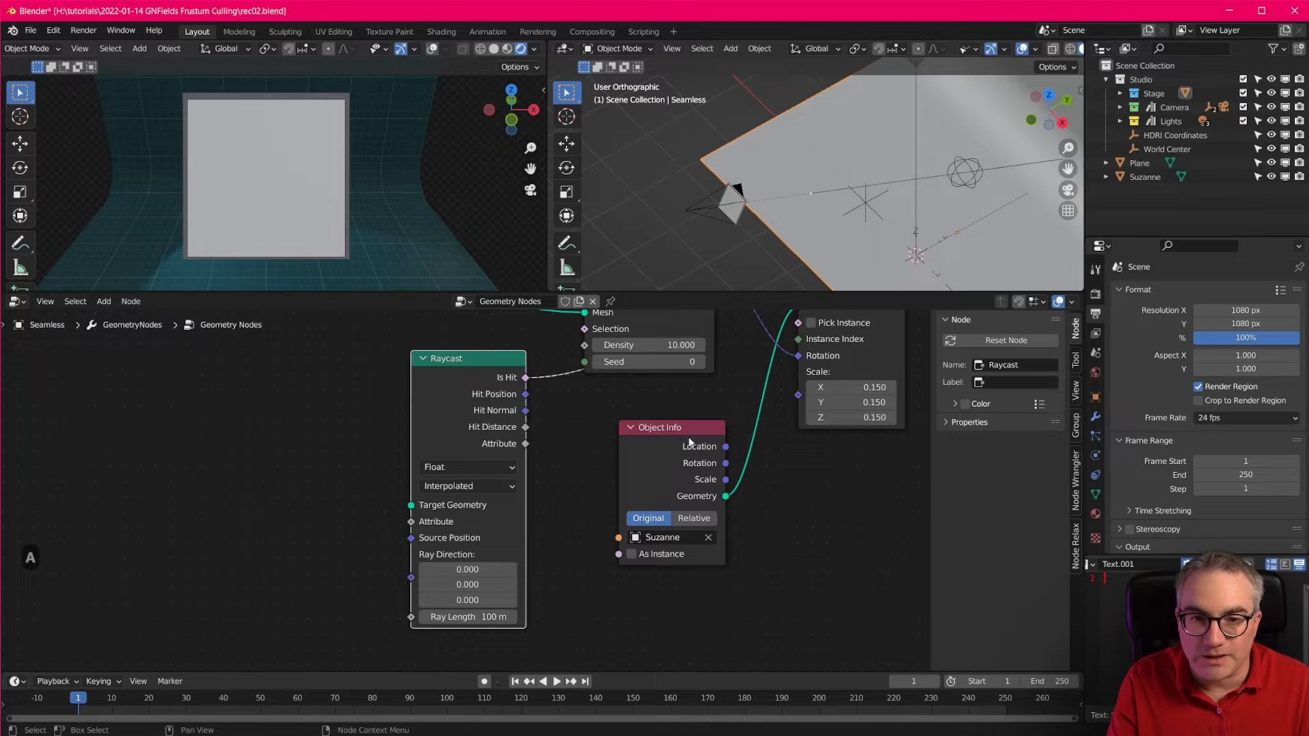
click(671, 428)
key(shift+d)
click(370, 485)
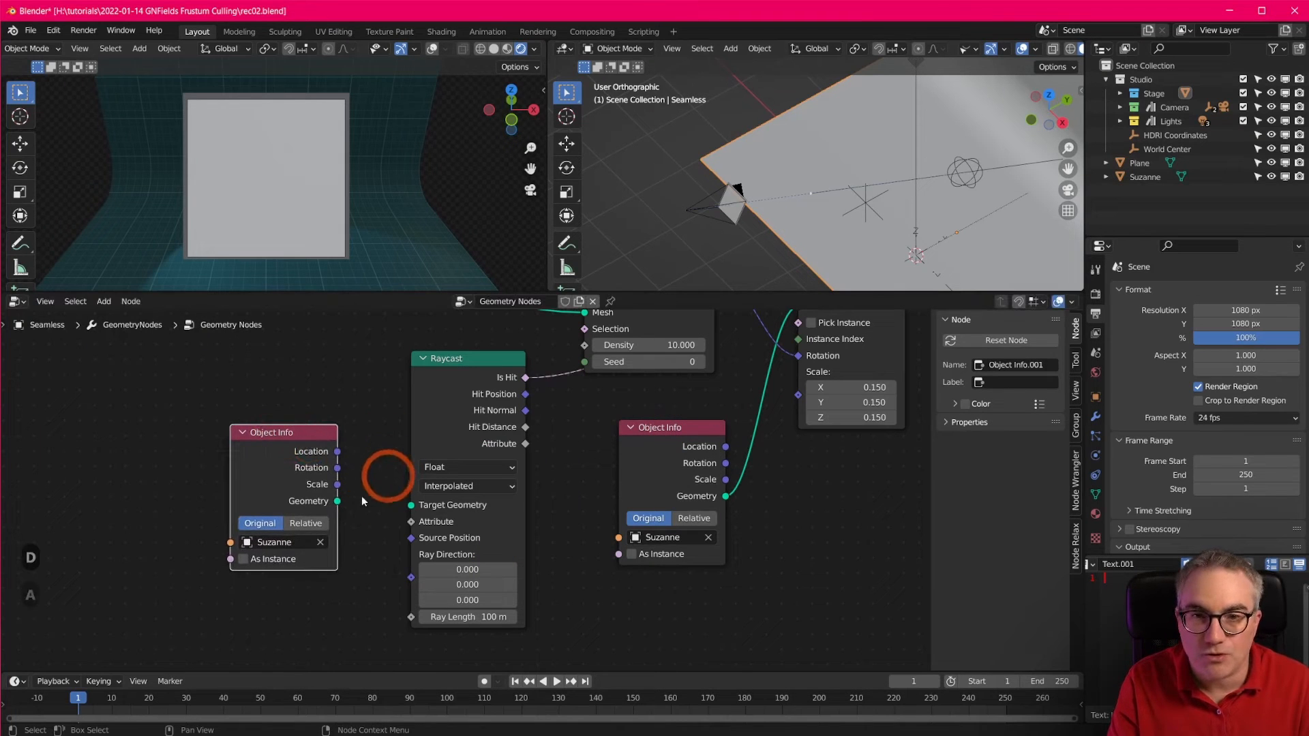
click(321, 542)
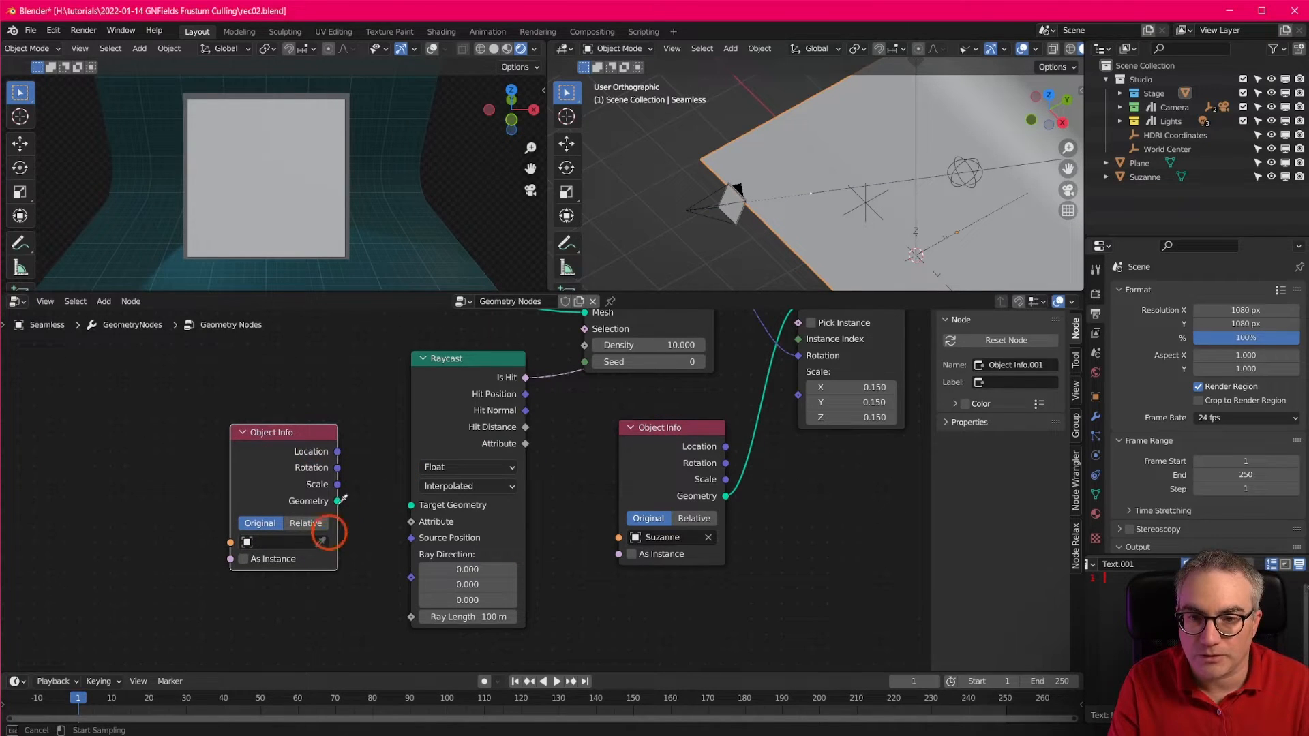
click(319, 180)
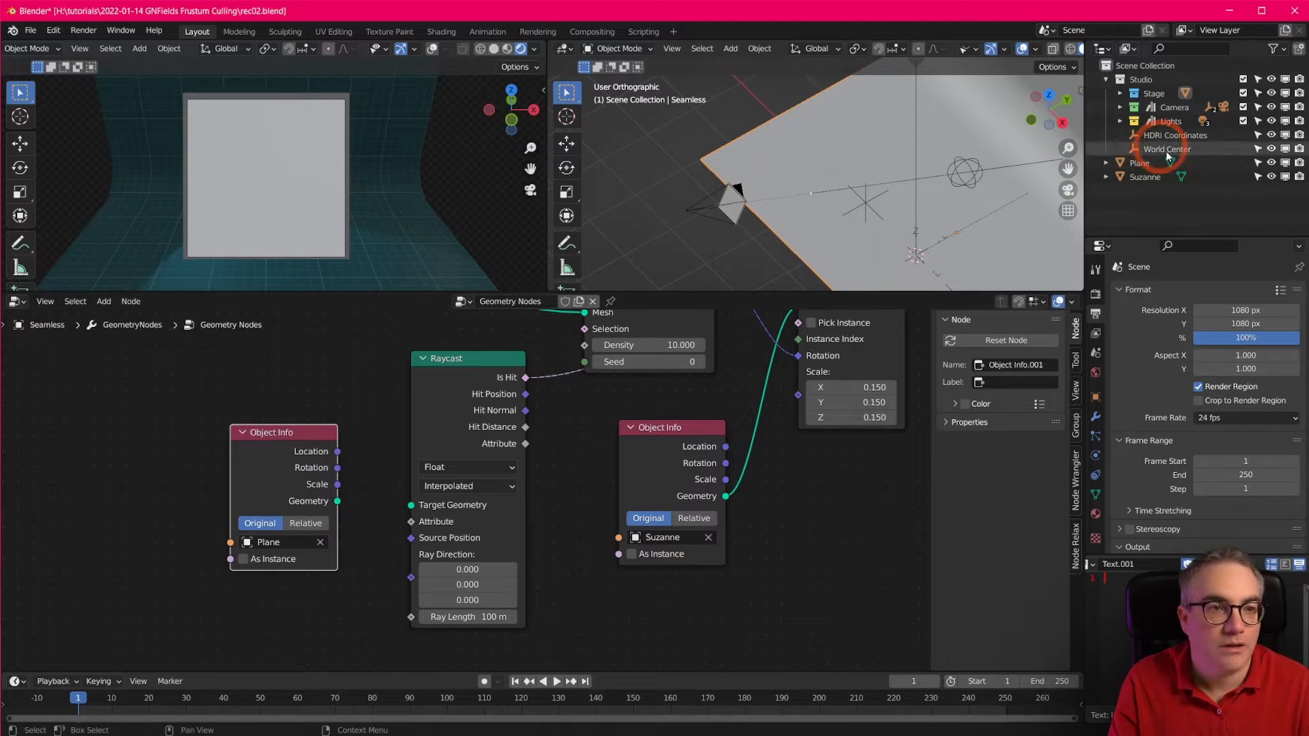
Rename the Plane object as Lens.
double_click(1148, 163)
text(Lens)
key(Return)
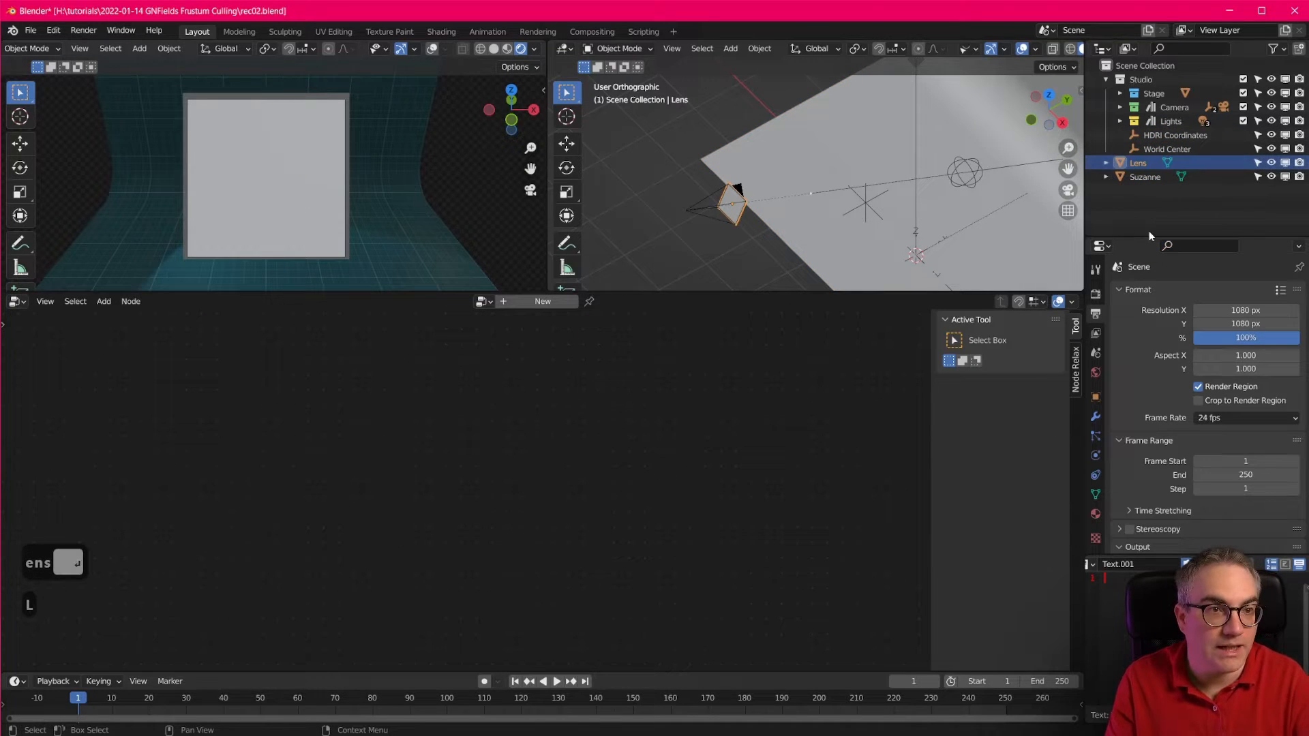
Reselect the backdrop and connect the Lens Object Info node's Geometry output to the Raycast node's Target Geometry input.
click(851, 228)
click(320, 524)
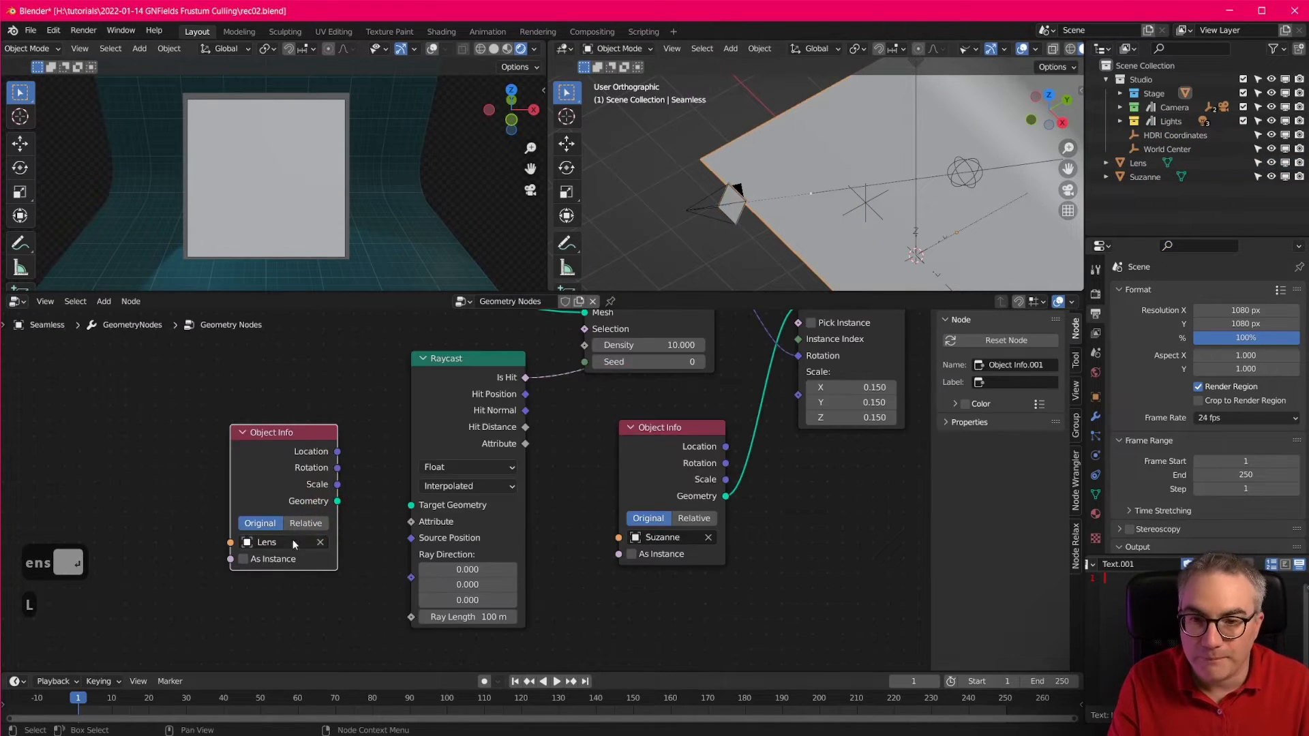
drag(336, 501, 411, 505)
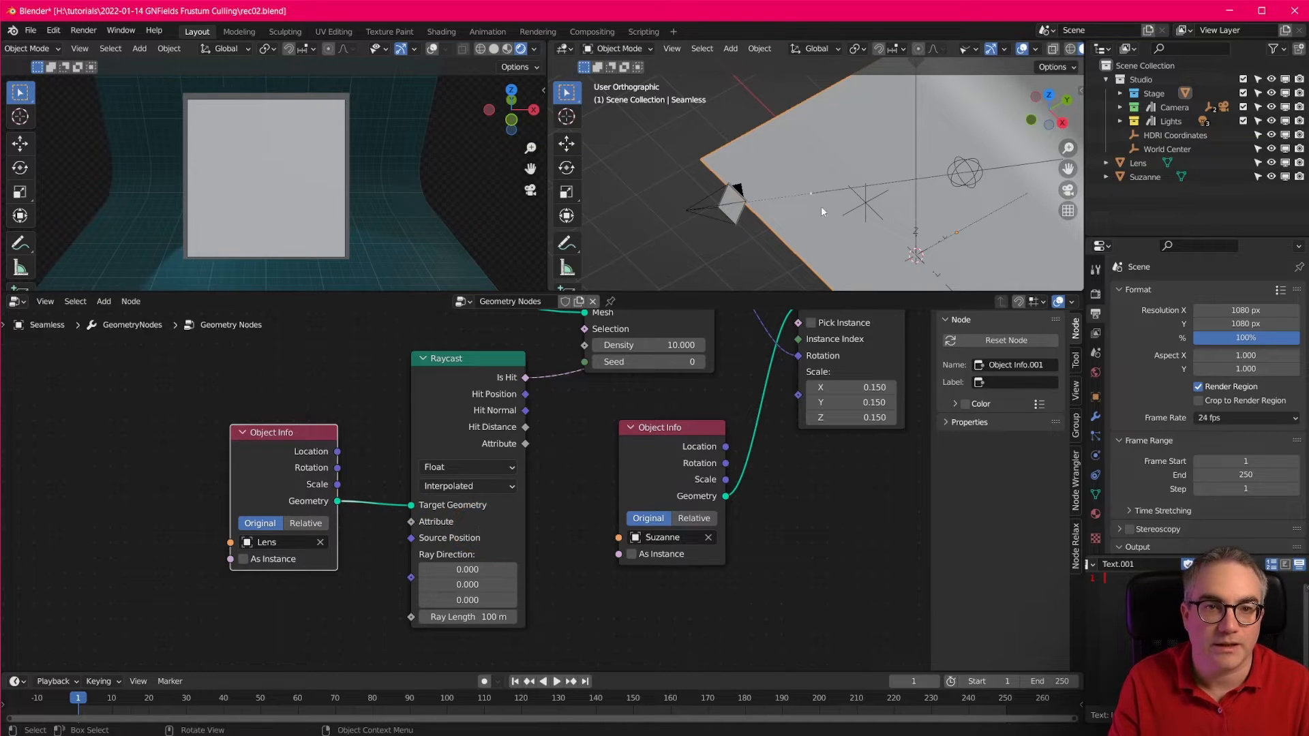
Disable the Lens object in viewports so it no longer blocks the camera view.
shift+middle_drag(820, 211, 807, 194)
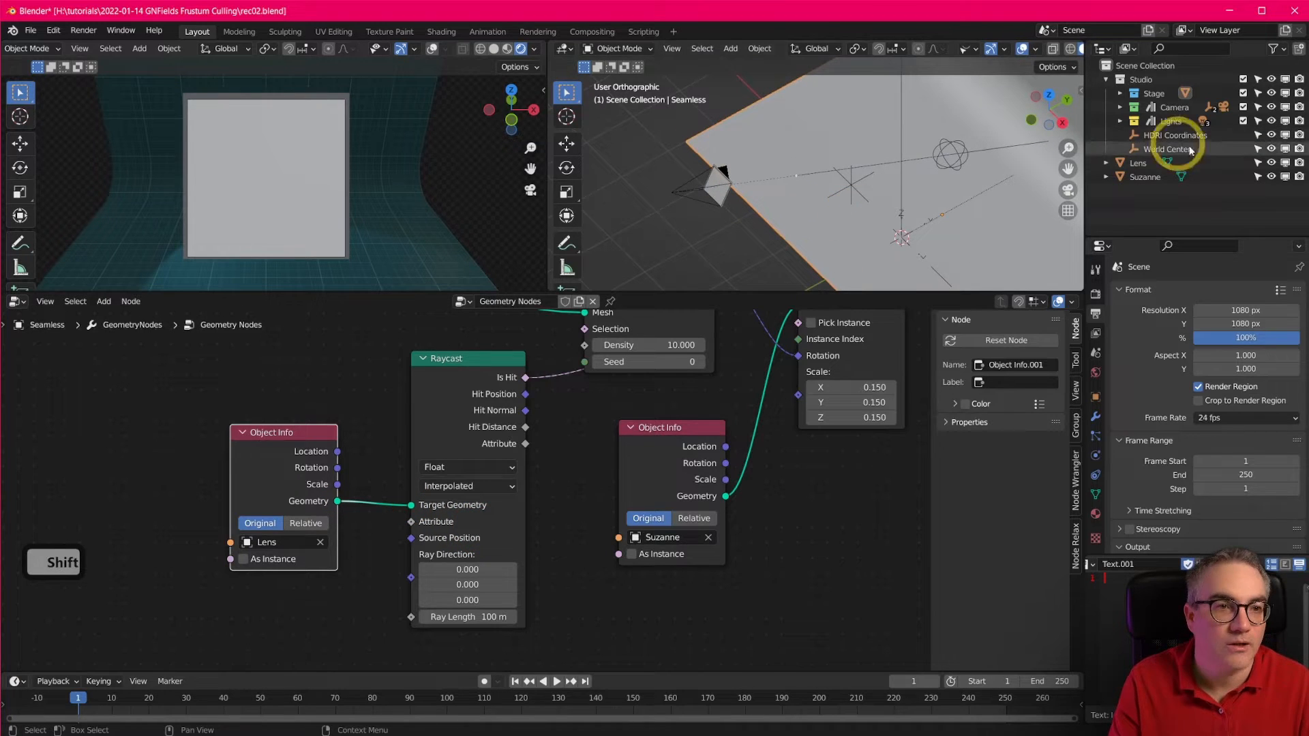
click(1284, 164)
click(239, 218)
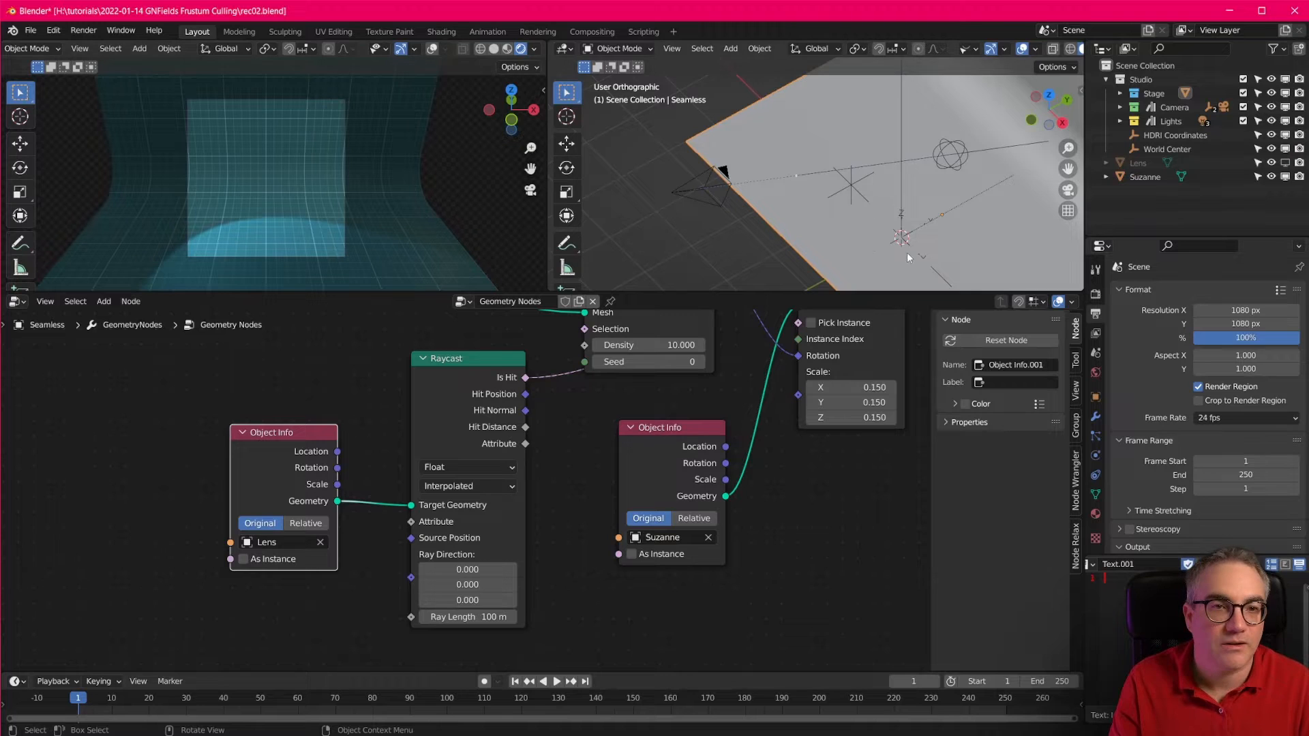
Set the Y component of the Raycast node's ray direction to -1.
middle_drag(906, 252, 723, 121)
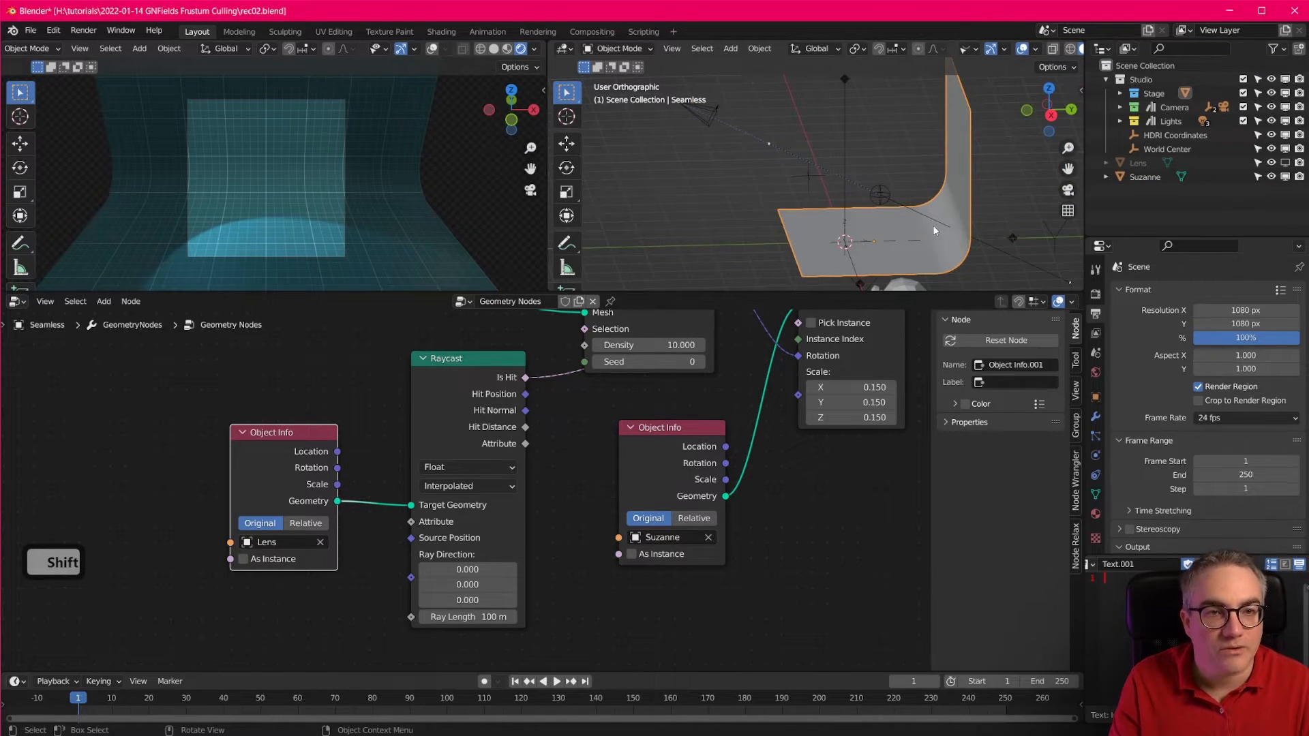
middle_drag(490, 570, 488, 585)
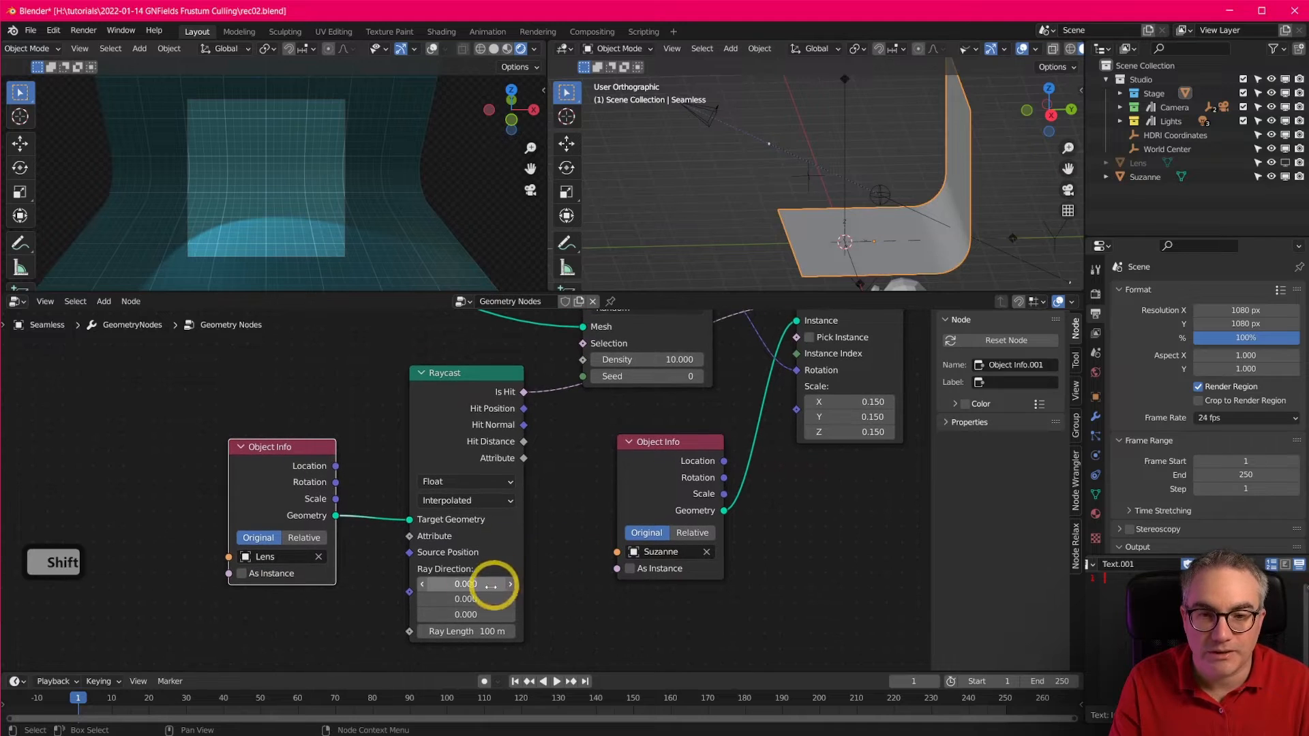
click(477, 598)
text(-1)
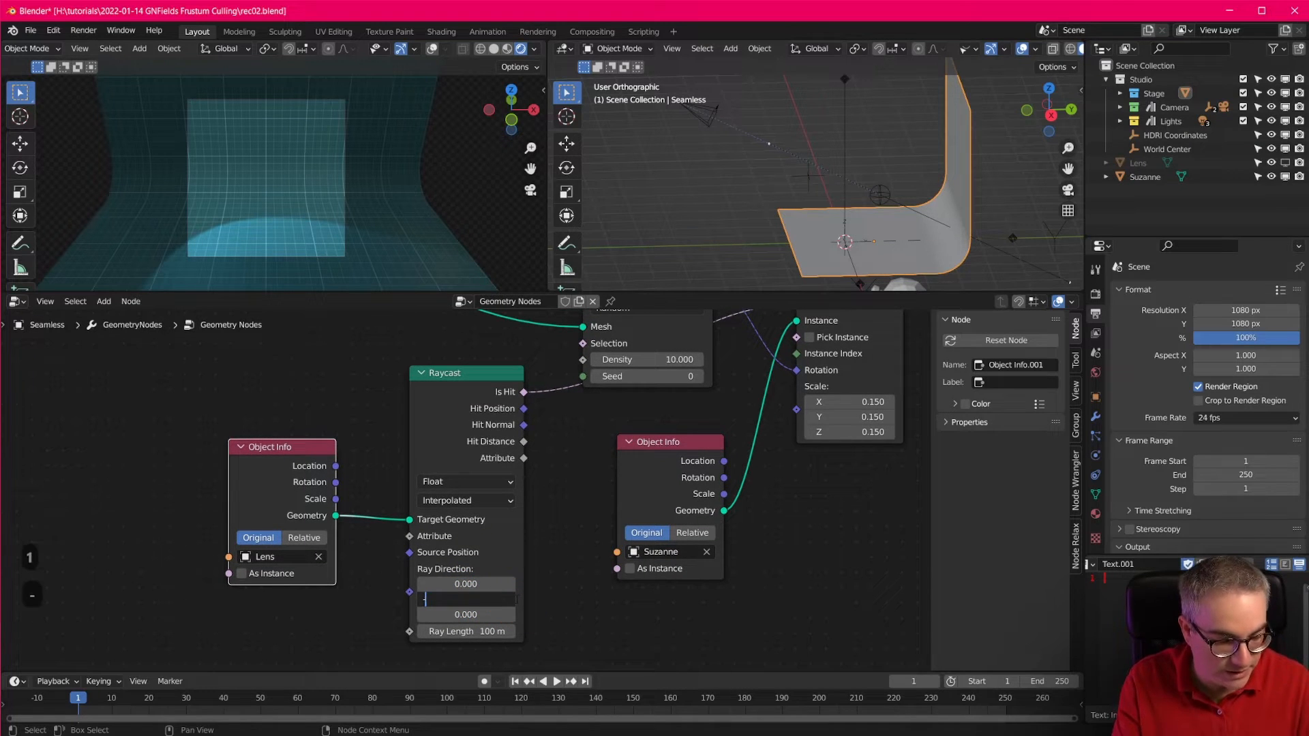
key(Return)
shift+middle_drag(991, 217, 997, 218)
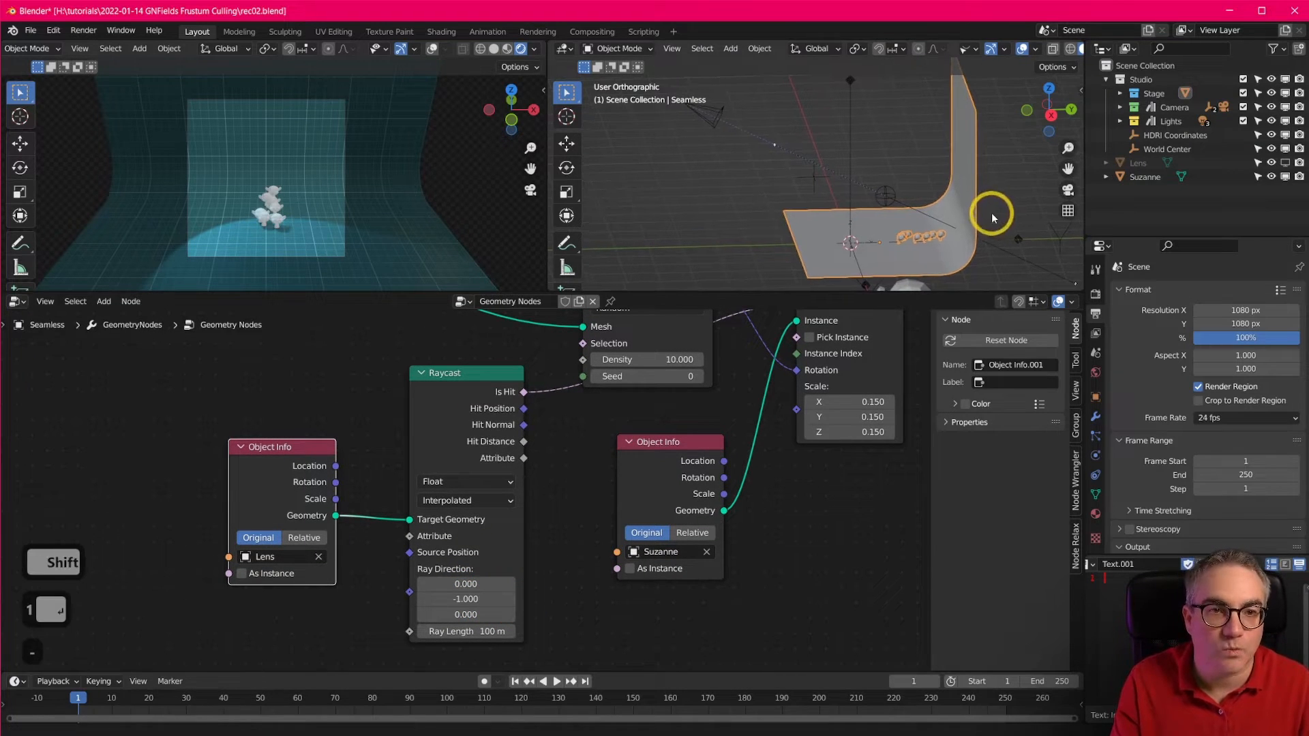
Switch the Lens Object Info node to Relative and display the backdrop's object transform properties.
click(304, 538)
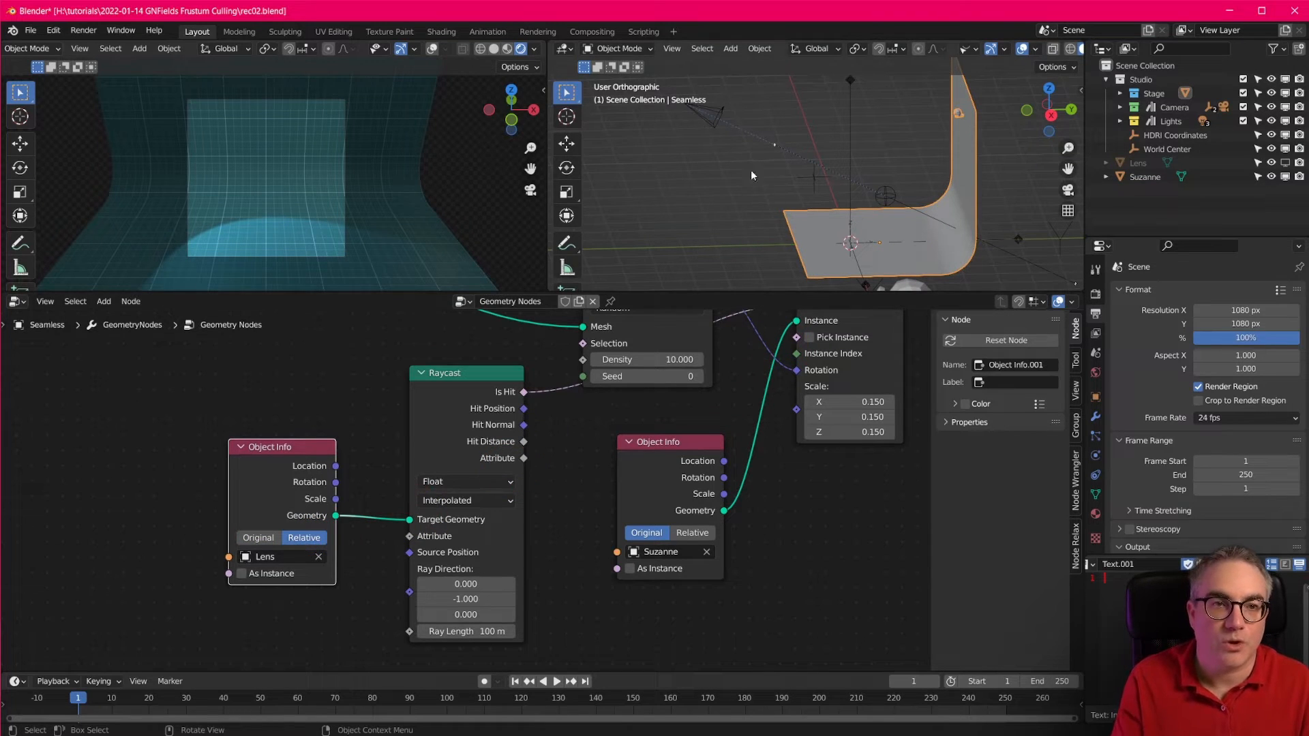
click(705, 120)
shift+middle_drag(754, 129, 795, 184)
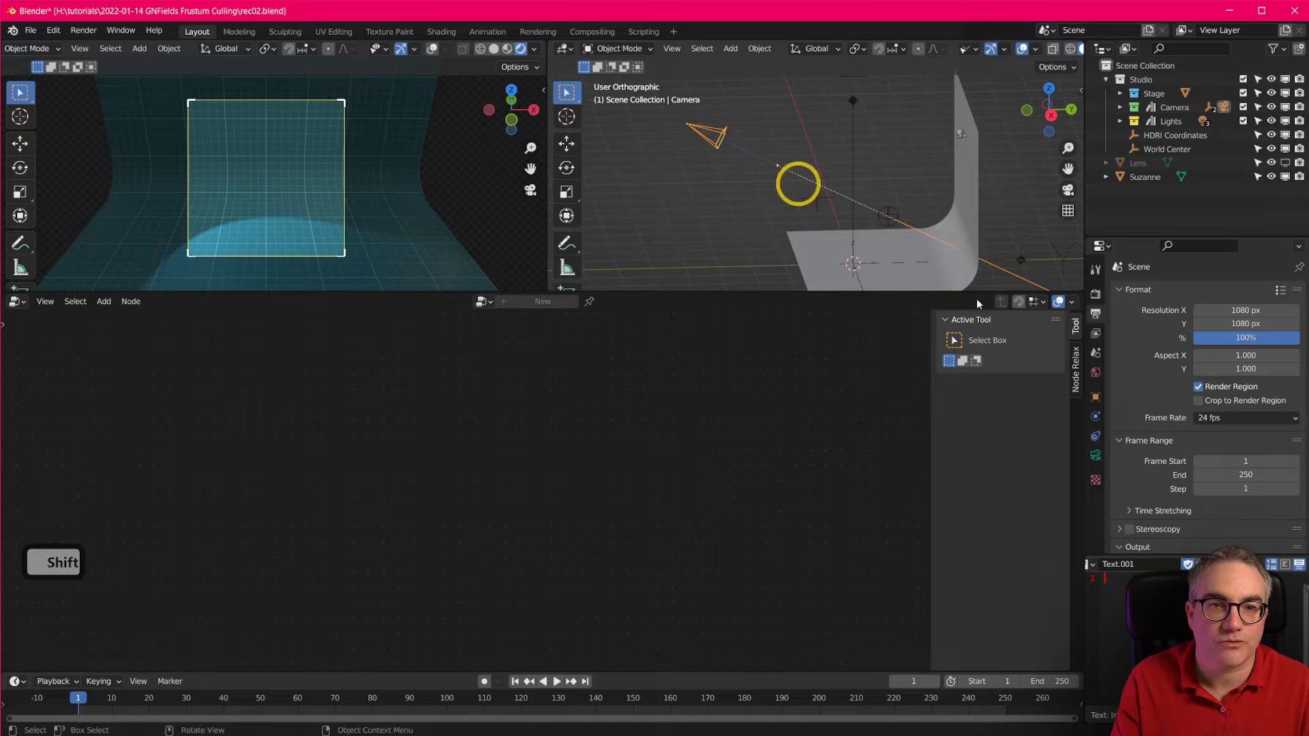
click(1098, 402)
click(969, 203)
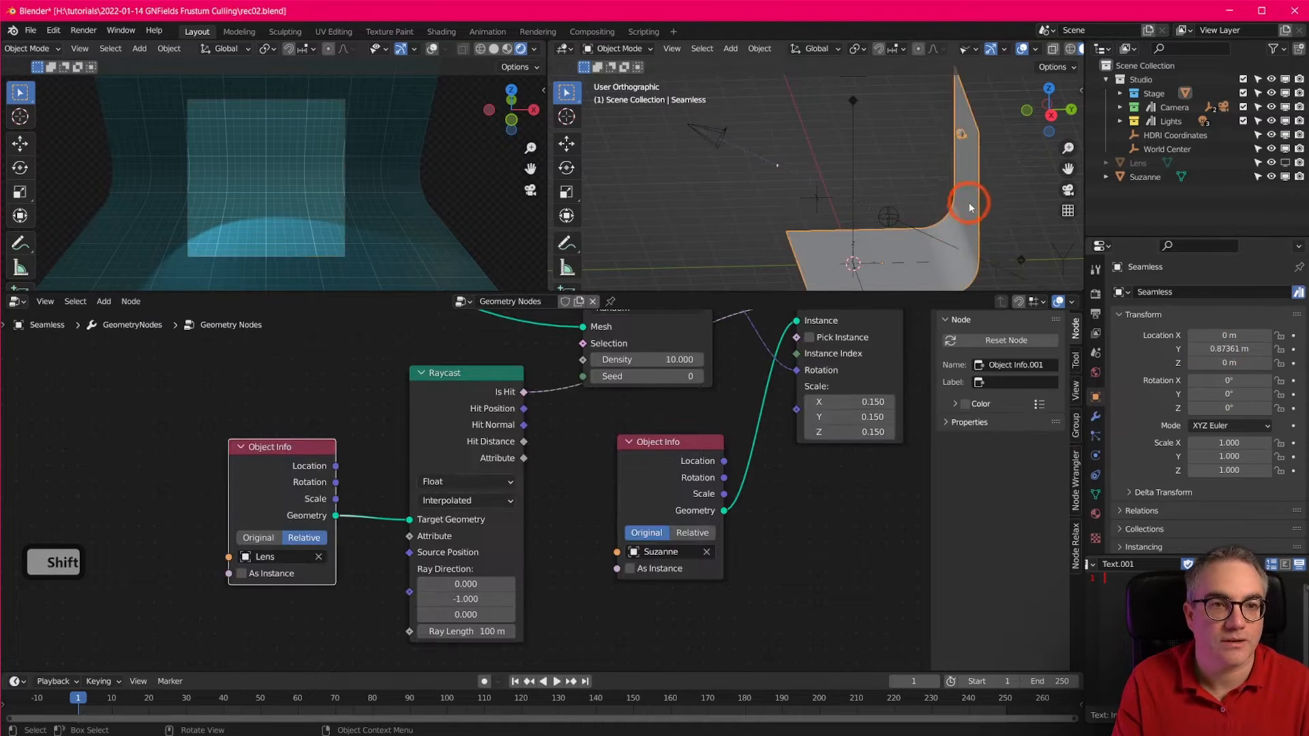
Draw an annotation line from the instances on the backdrop's back wall forward past the camera to illustrate the ray direction.
middle_drag(971, 206, 945, 176)
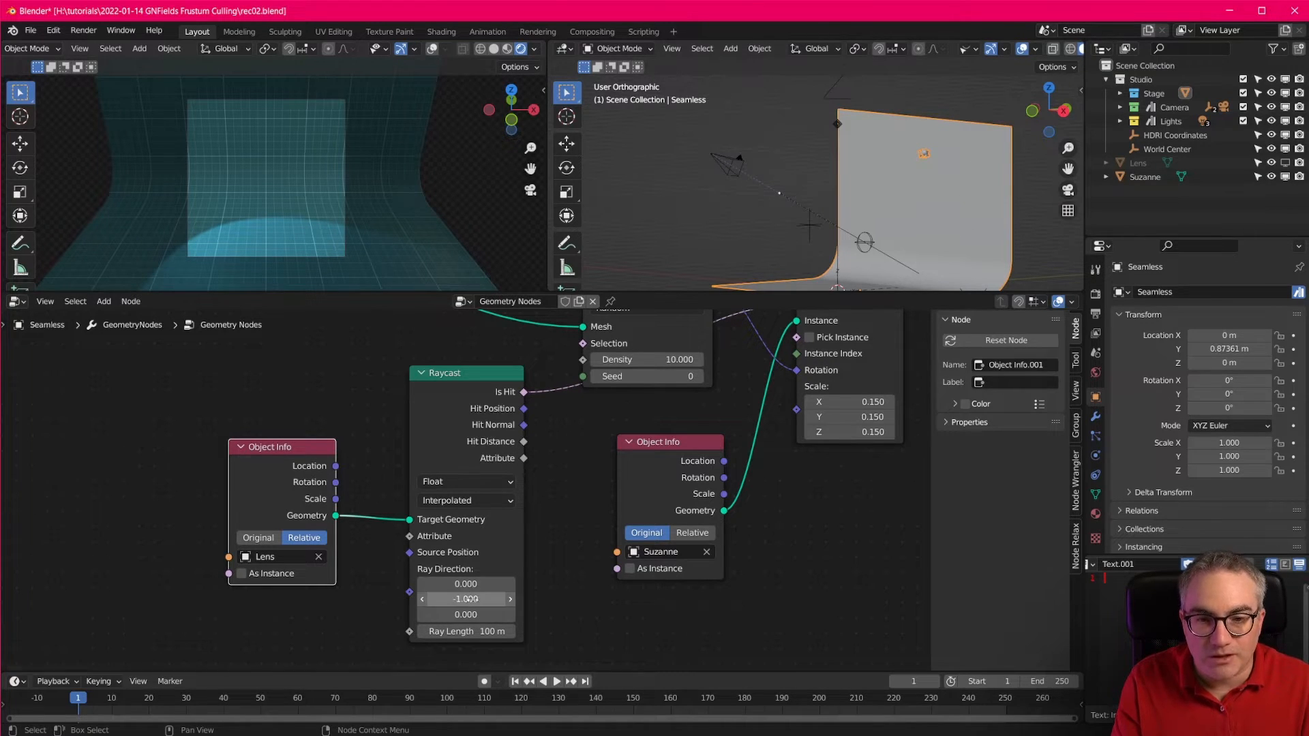
scroll(918, 229, down, 4)
middle_drag(918, 229, 873, 230)
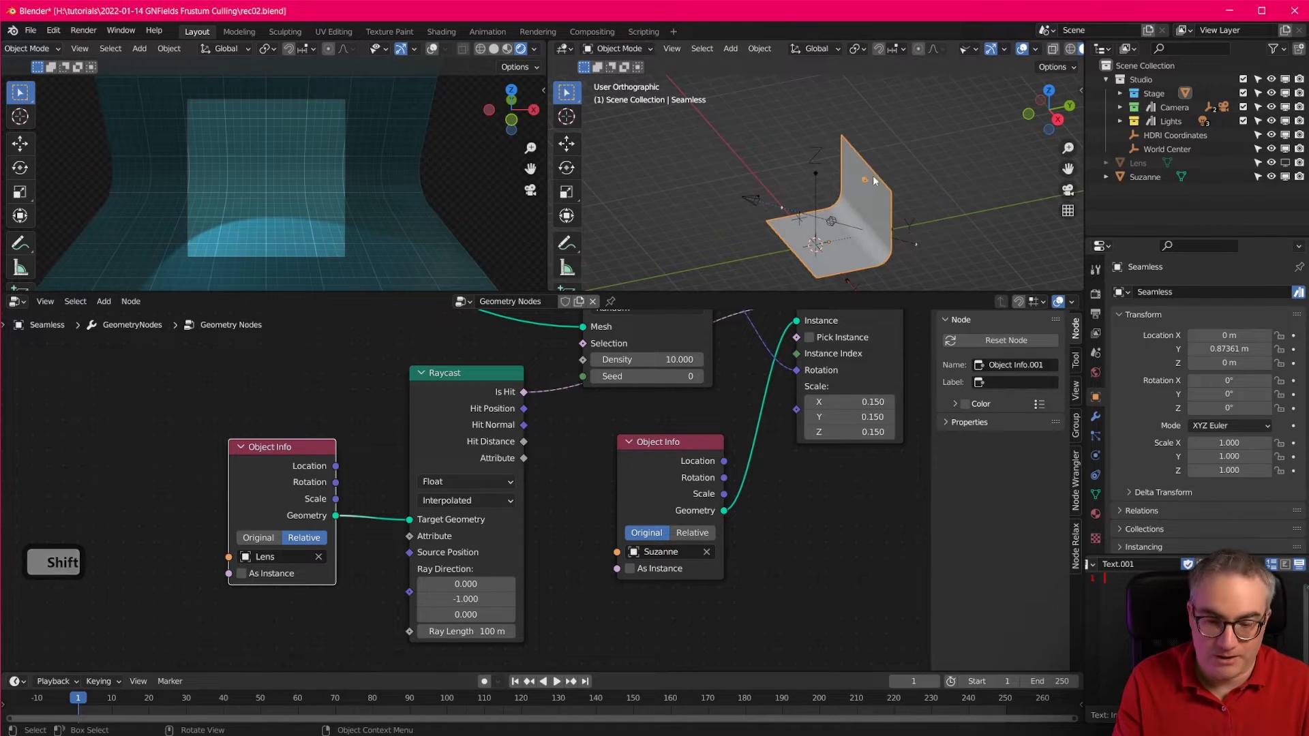
key(d)
drag(865, 180, 719, 216)
scroll(743, 222, up, 6)
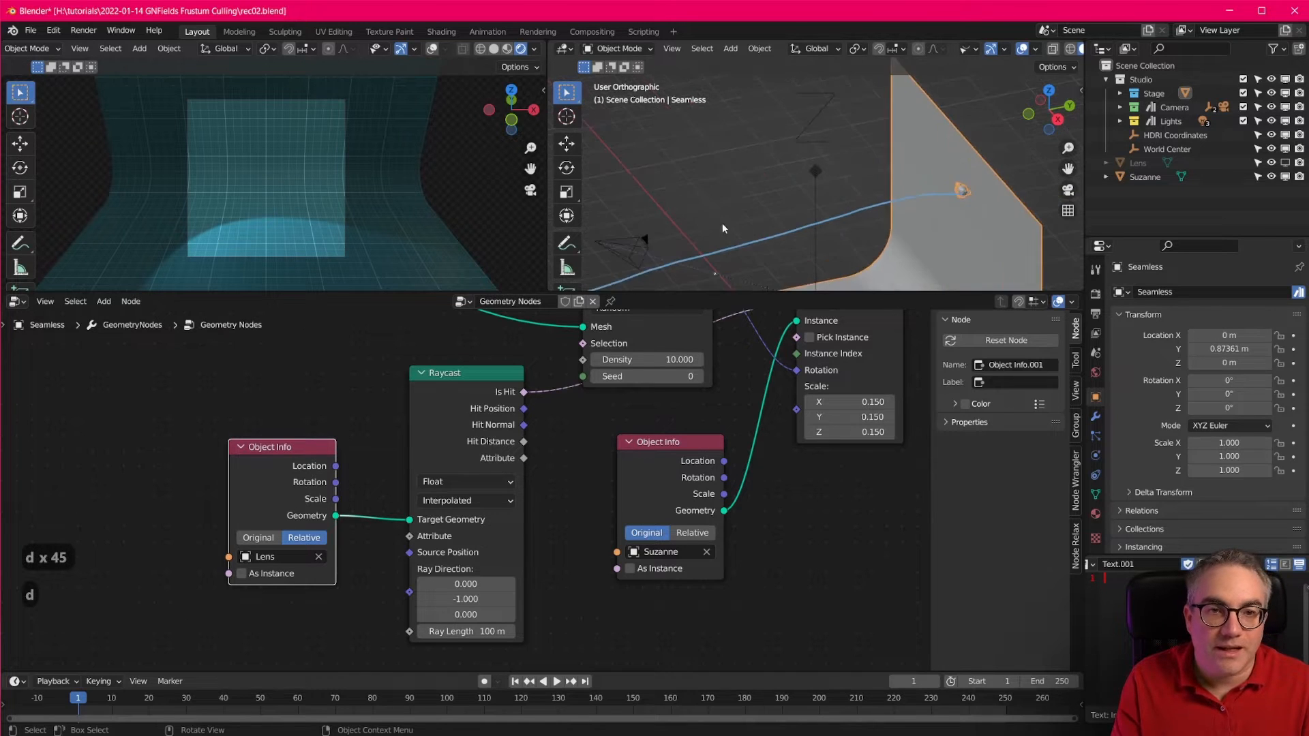
Erase the ray-direction annotation line running from the backdrop's back wall past the camera.
shift+middle_drag(790, 213, 917, 169)
middle_drag(1038, 128, 840, 197)
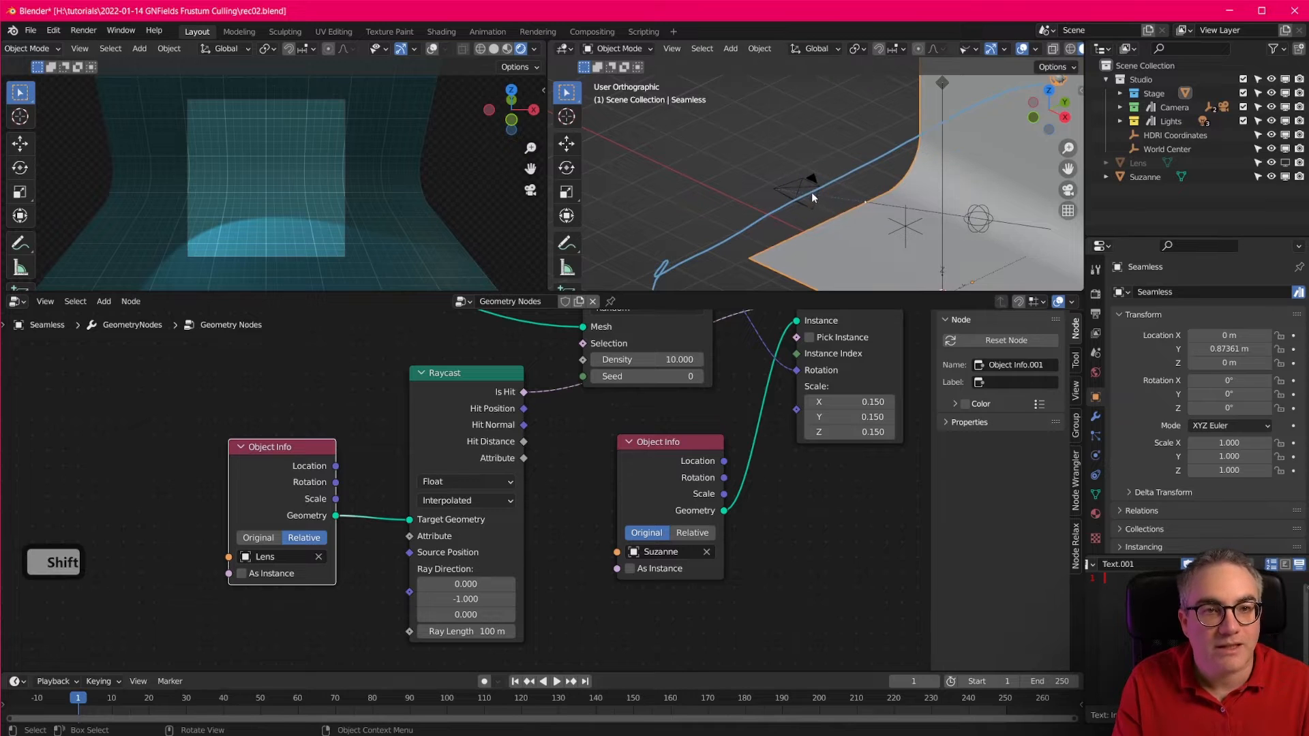
scroll(817, 195, down, 3)
key(d)
mouse_move(744, 235)
right_down()
mouse_move(784, 194)
mouse_move(914, 129)
mouse_move(838, 161)
mouse_move(849, 247)
right_up()
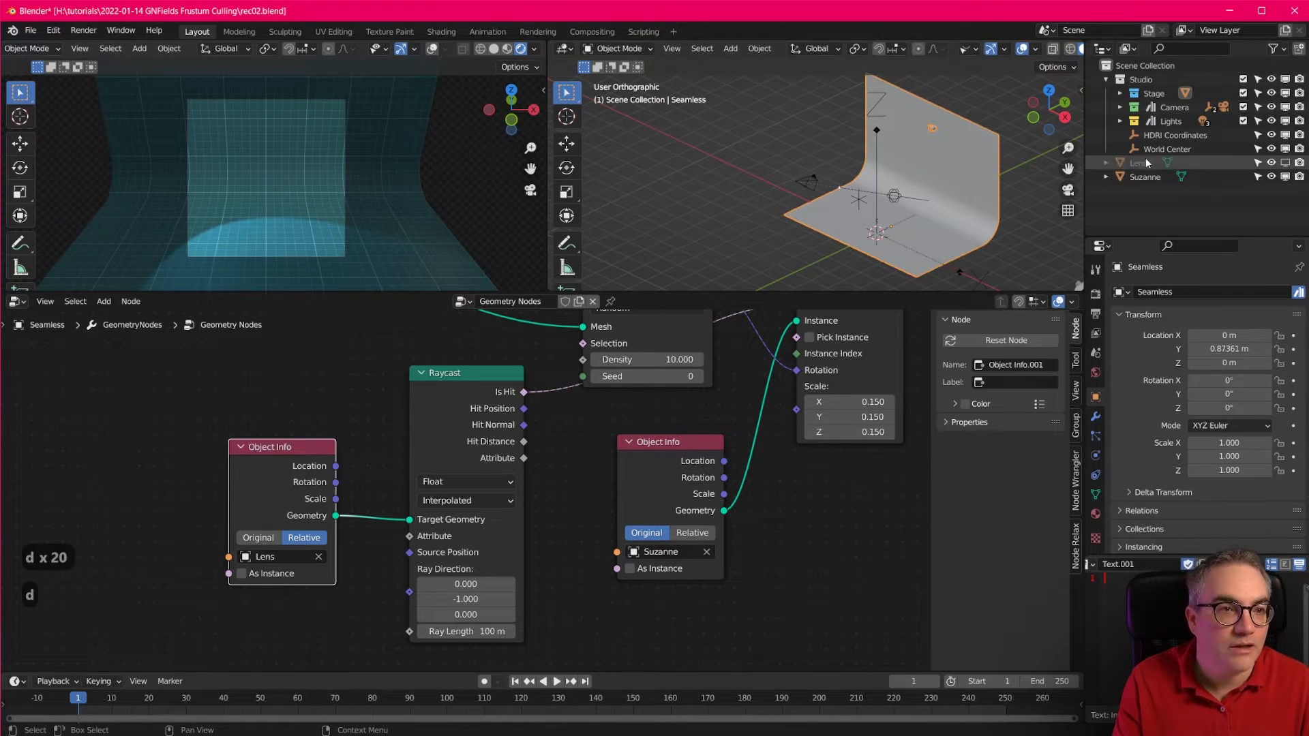
Select the Lens object and enable its display in viewports again.
click(1227, 162)
click(1285, 163)
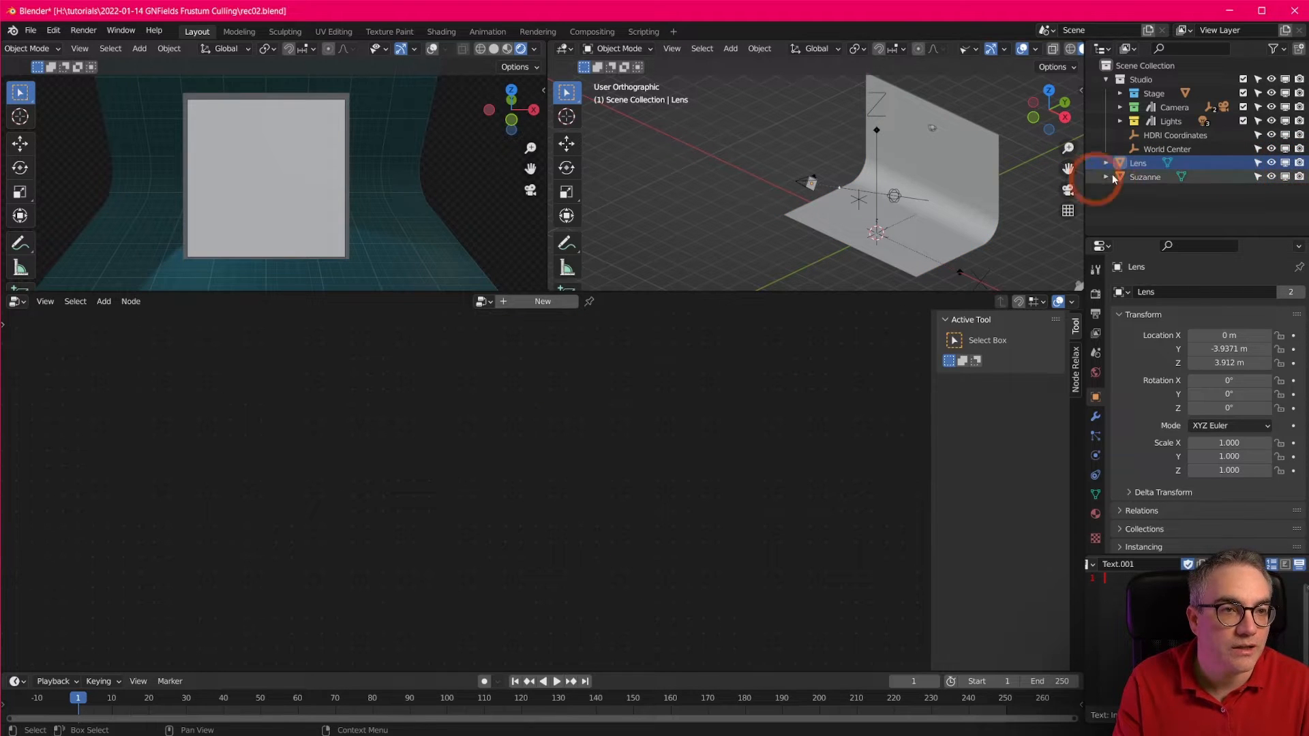
click(805, 225)
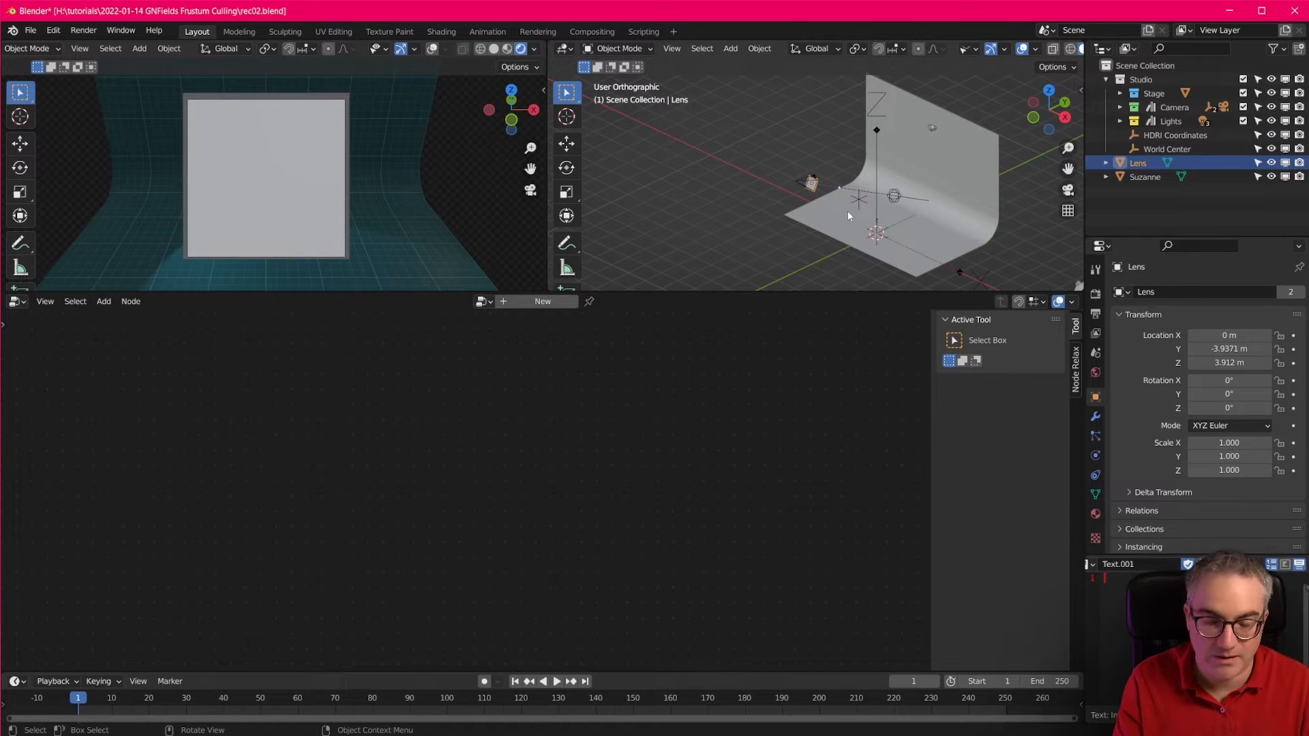
Try moving the Lens plane away from the camera in the maximized 3D viewport to test its effect on the instances.
scroll(829, 216, up, 3)
shift+middle_drag(828, 215, 745, 241)
key(ctrl+space)
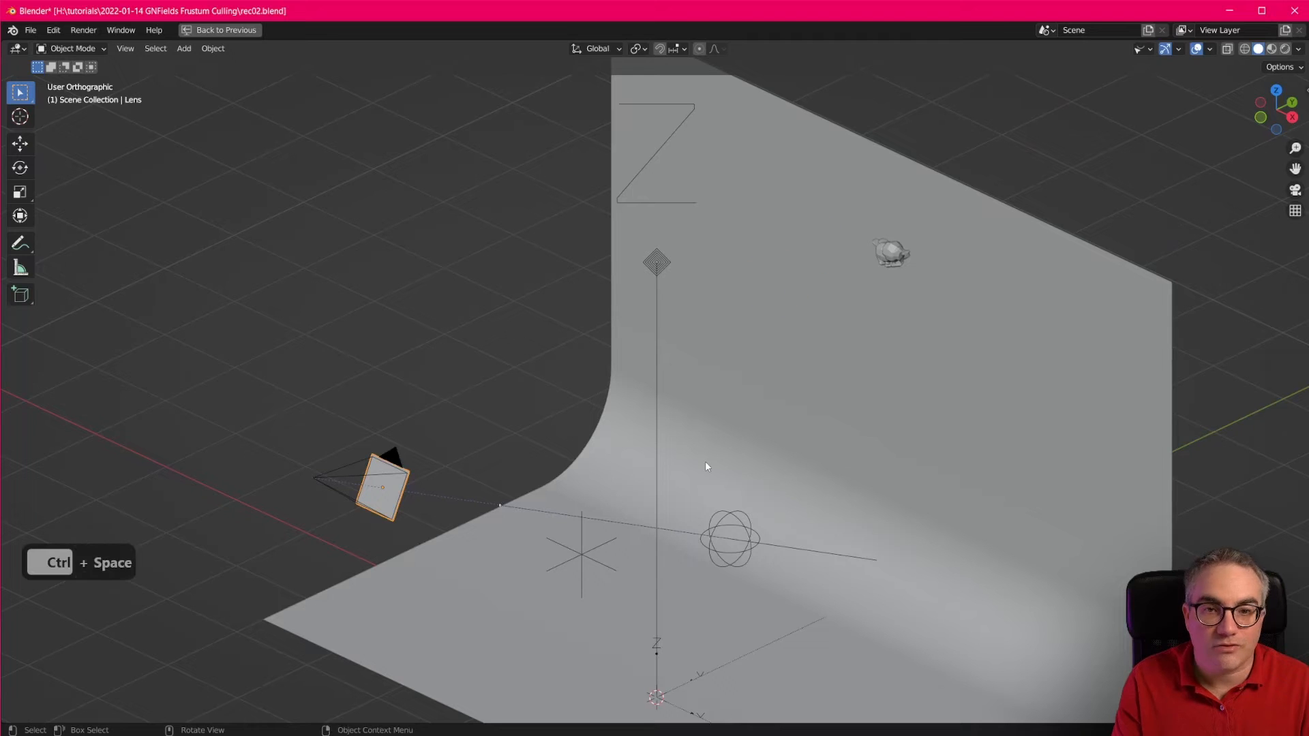
key(g)
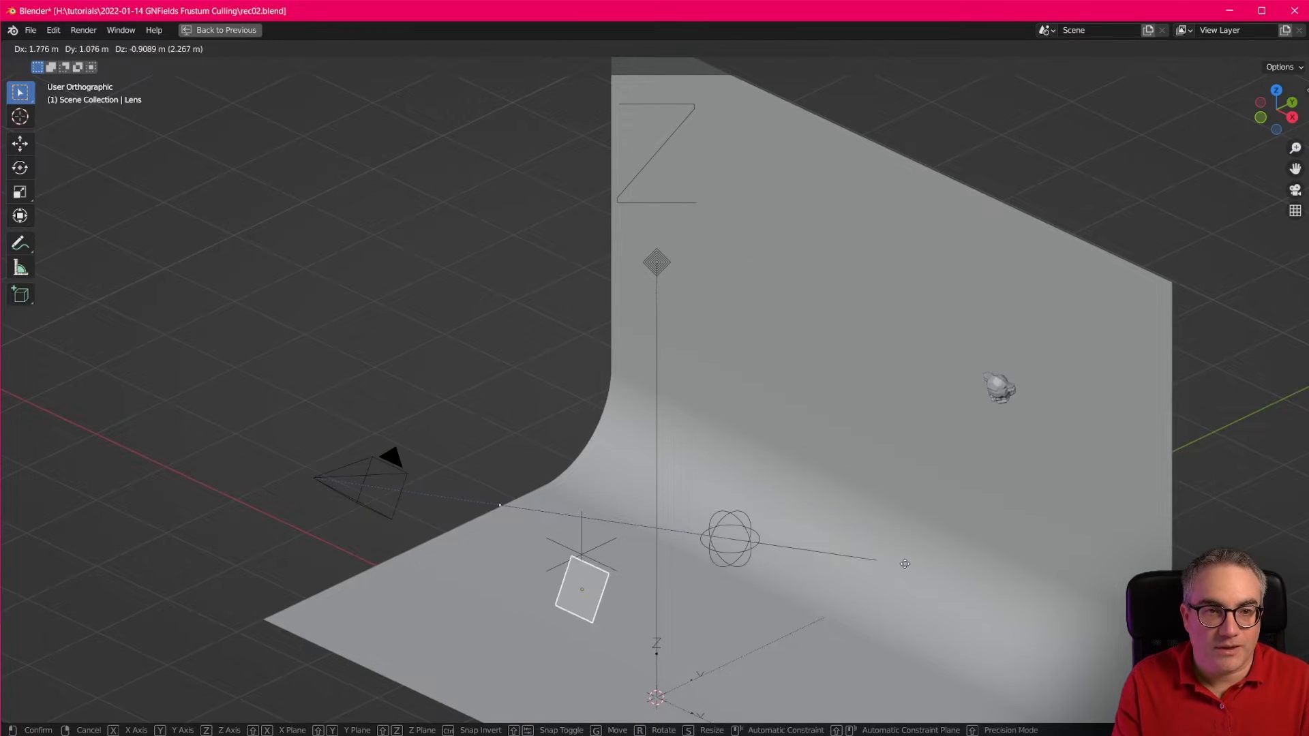
key(Escape)
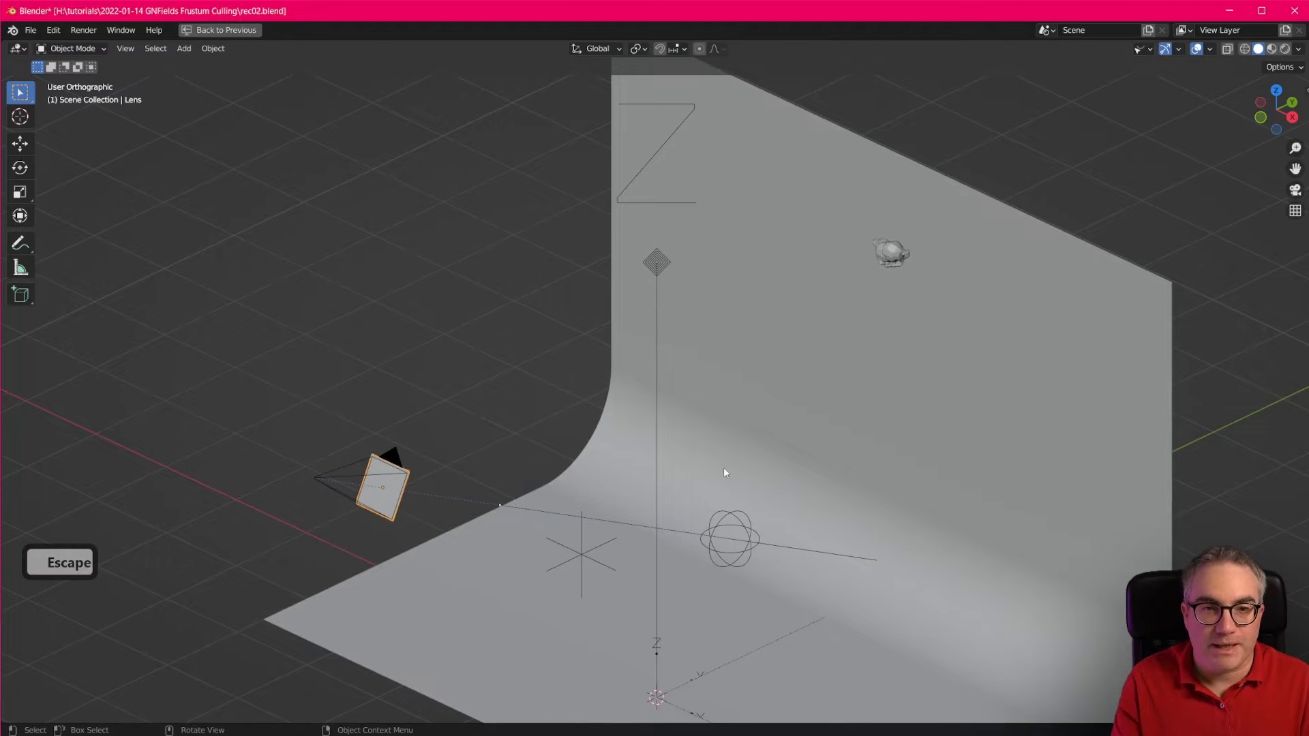
Restore the editor layout and select the Seamless backdrop to show its node tree.
scroll(725, 473, down, 5)
middle_drag(725, 473, 862, 462)
key(ctrl+space)
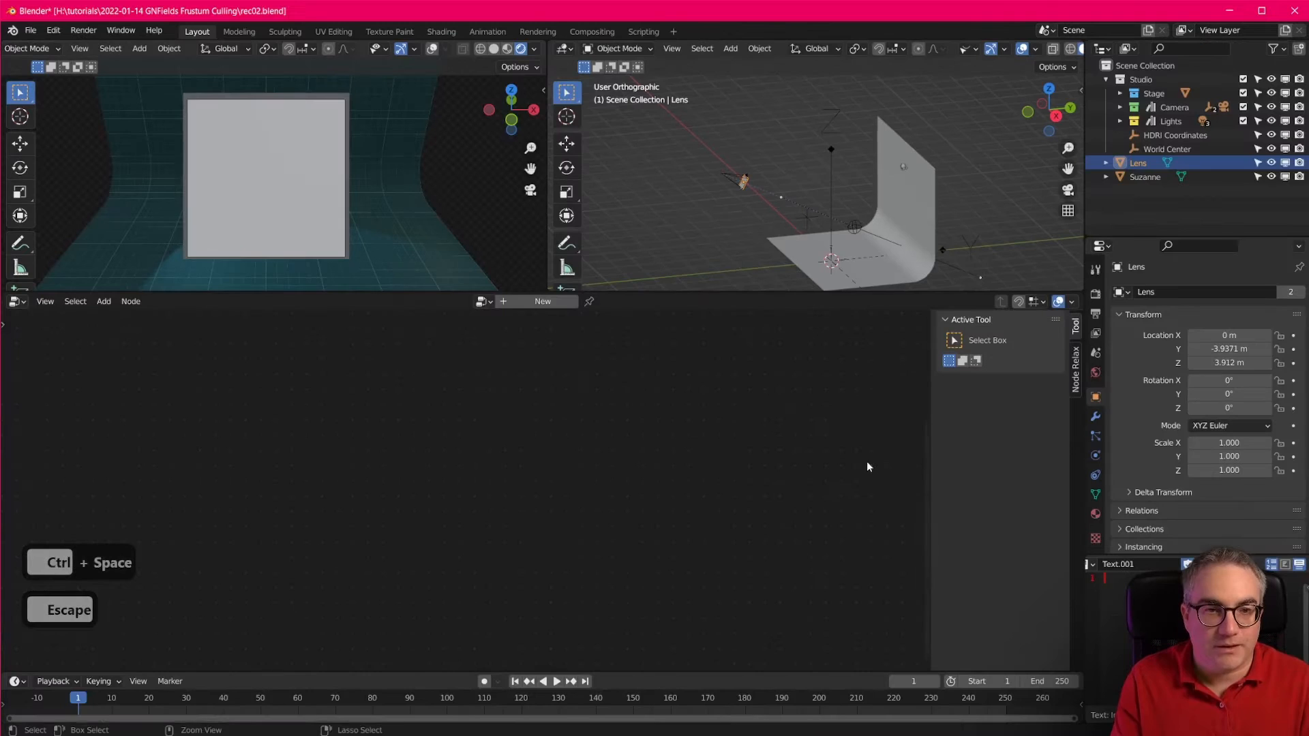
click(893, 225)
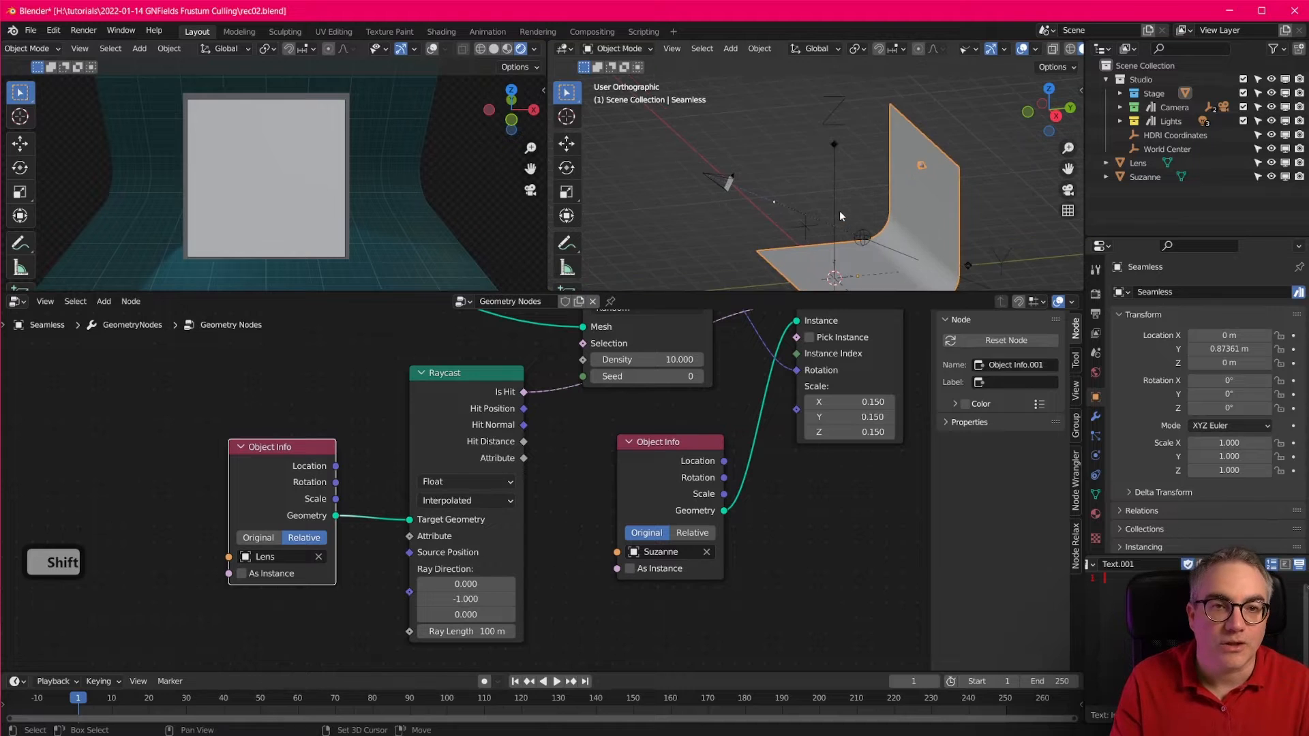
Draw annotation arrows from three outer parts of the backdrop converging on the camera in the maximized 3D viewport.
click(820, 194)
key(ctrl+space)
middle_drag(755, 325, 808, 386)
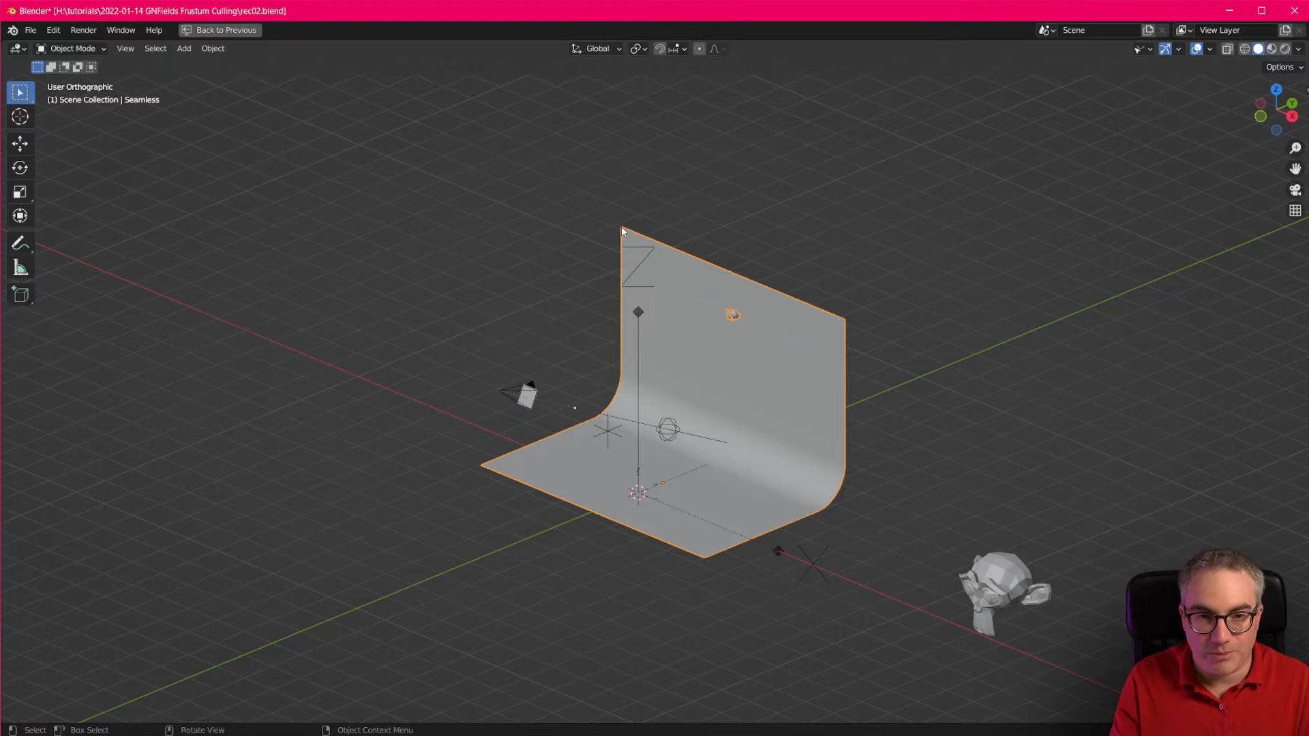
key(d)
drag(620, 229, 501, 384)
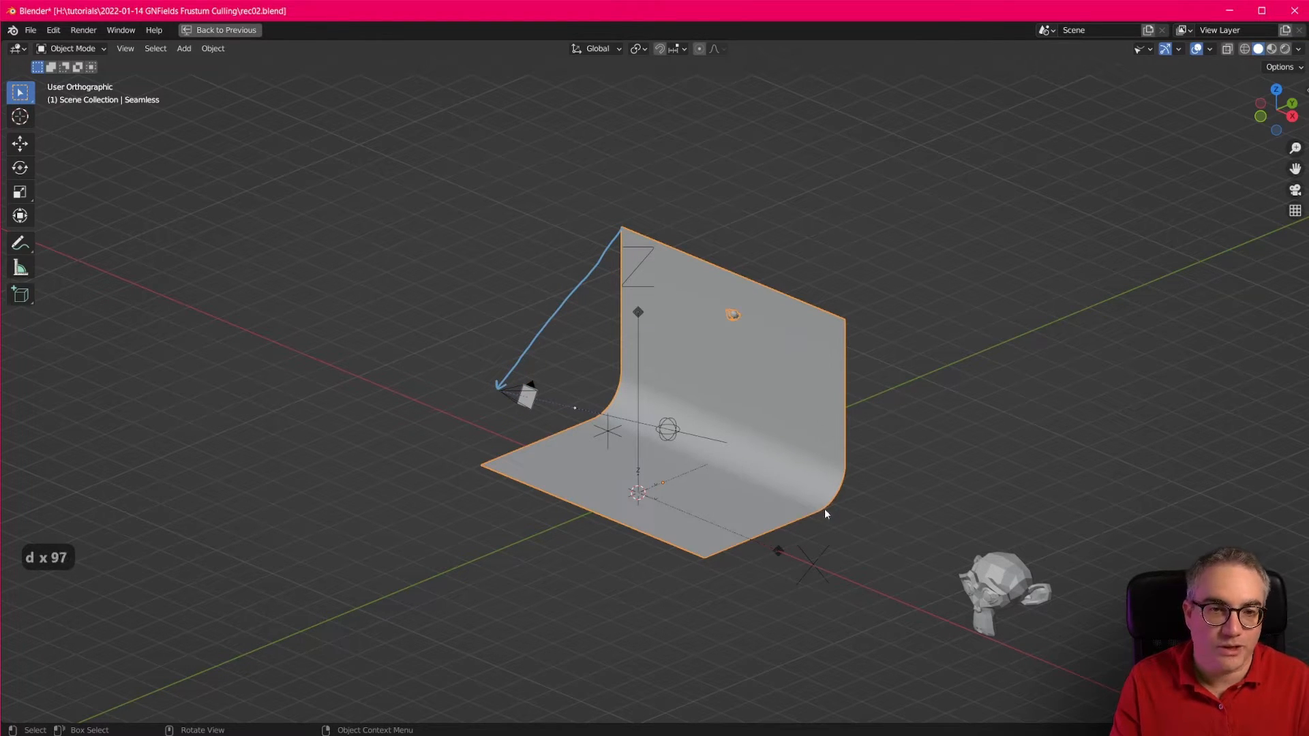
drag(830, 502, 527, 376)
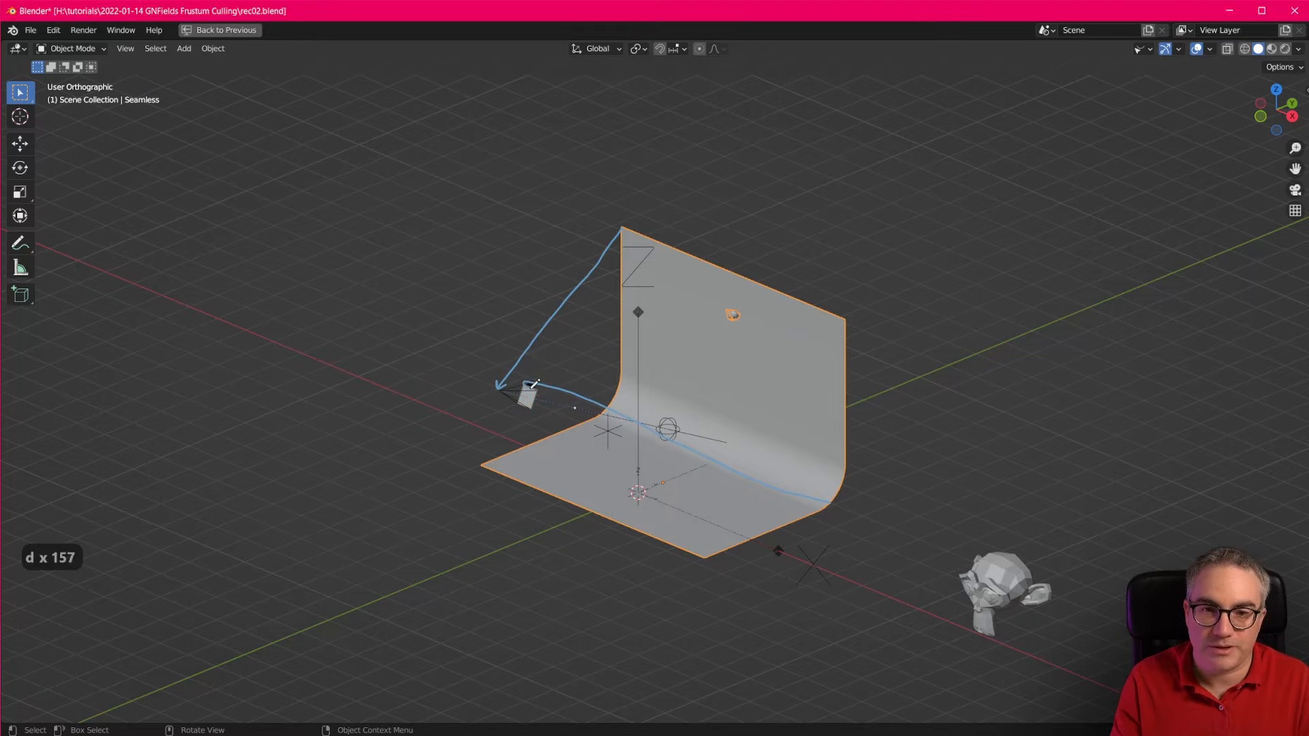
drag(550, 432, 526, 399)
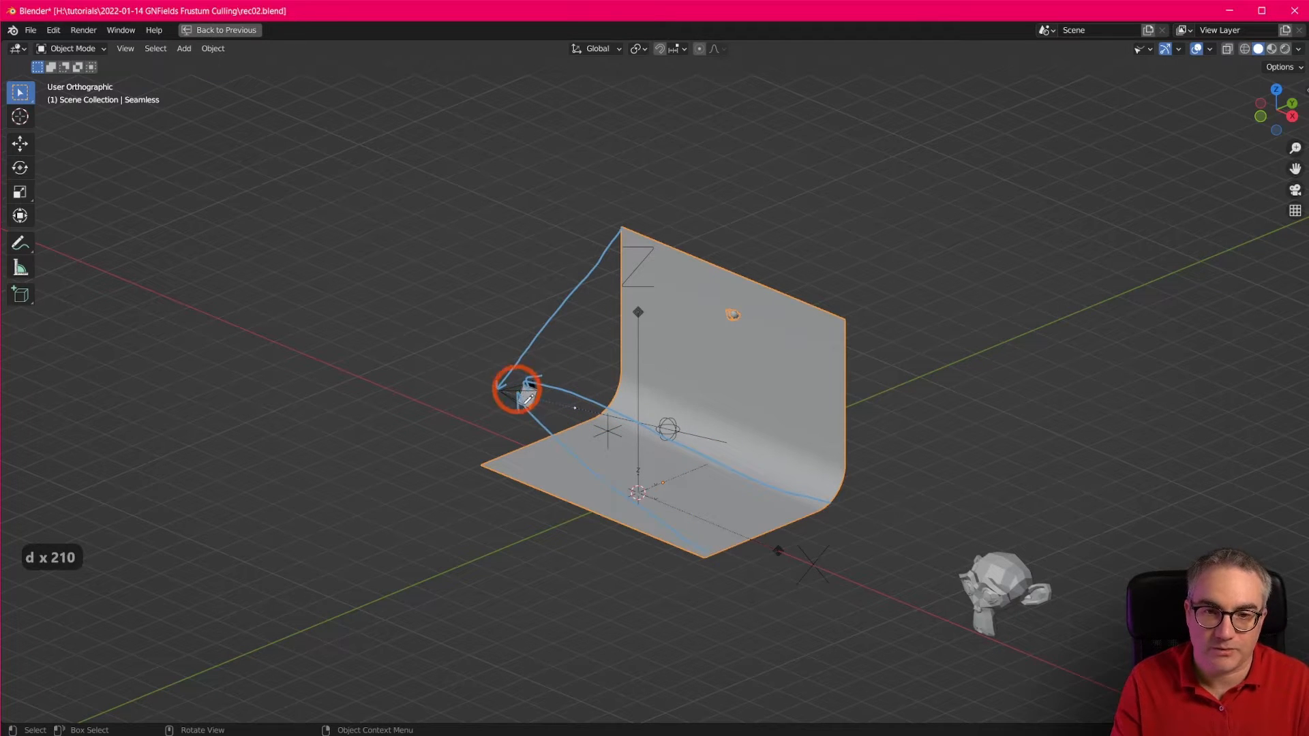
Erase the annotation arrows converging on the camera and restore the editor layout.
key(f)
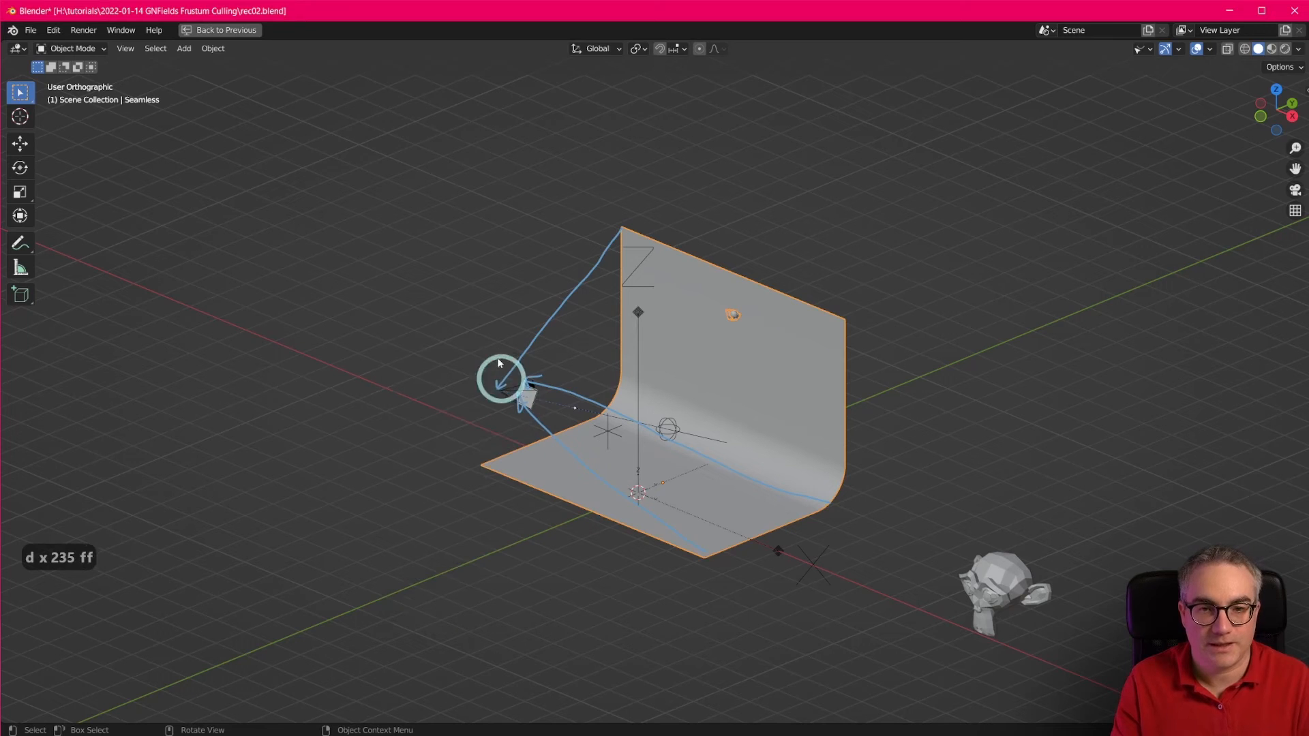
right_click(497, 395)
key(d)
mouse_move(504, 362)
right_down()
mouse_move(535, 409)
mouse_move(587, 313)
mouse_move(525, 375)
right_up()
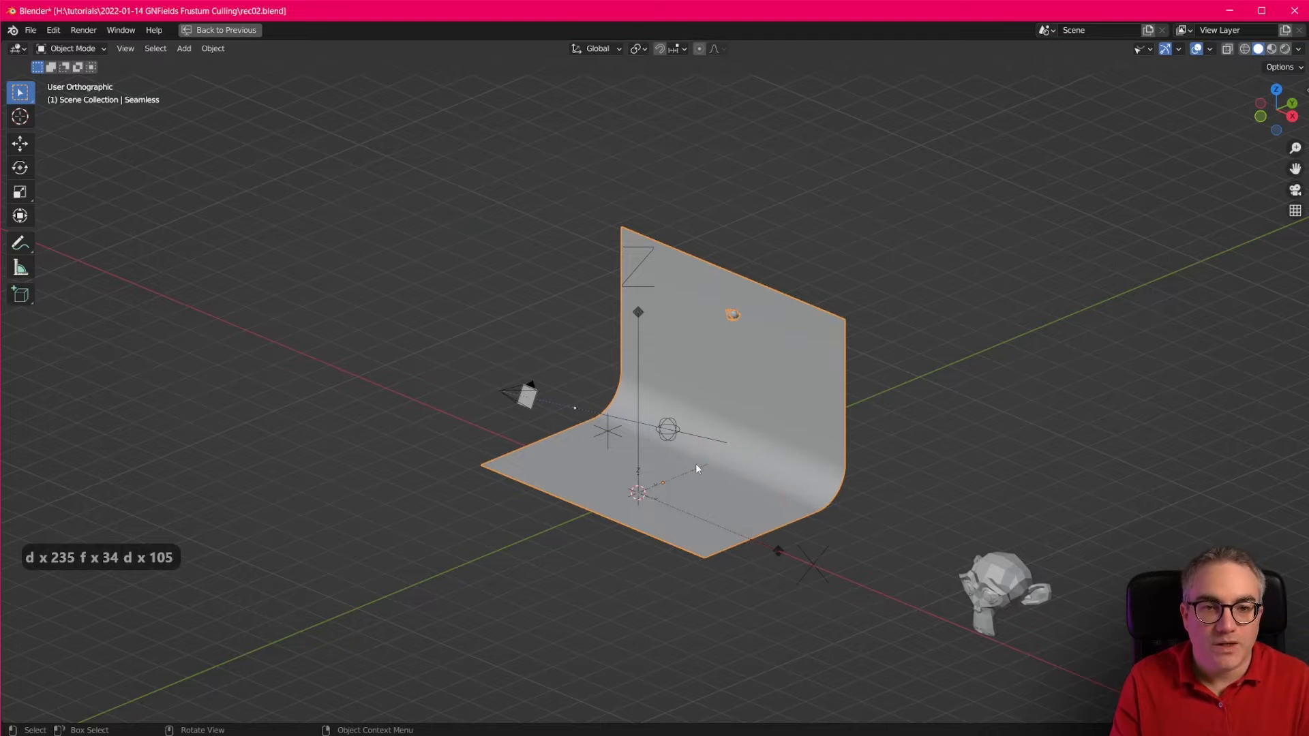
key(ctrl+space)
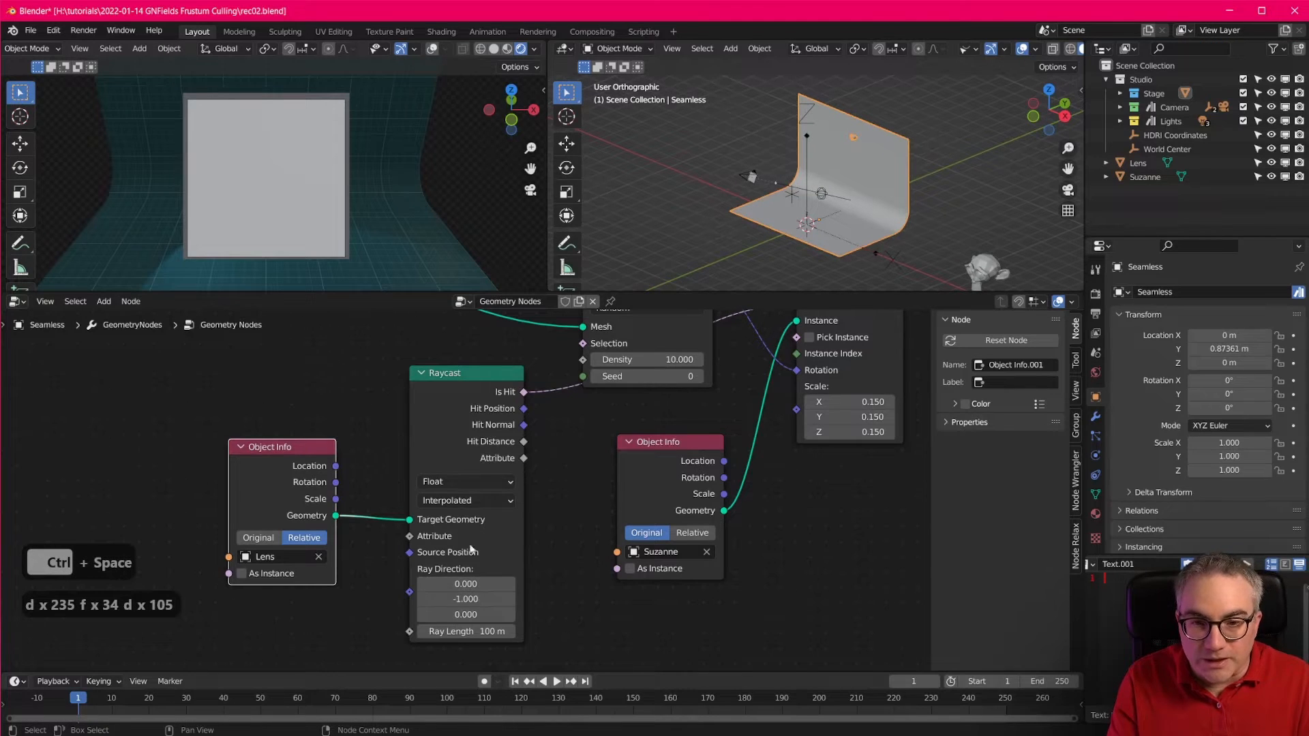
Move the Lens Object Info node up beside the Raycast node and place a duplicate of it further left.
scroll(470, 549, down, 1)
drag(308, 444, 339, 385)
middle_drag(389, 513, 516, 509)
key(shift+d)
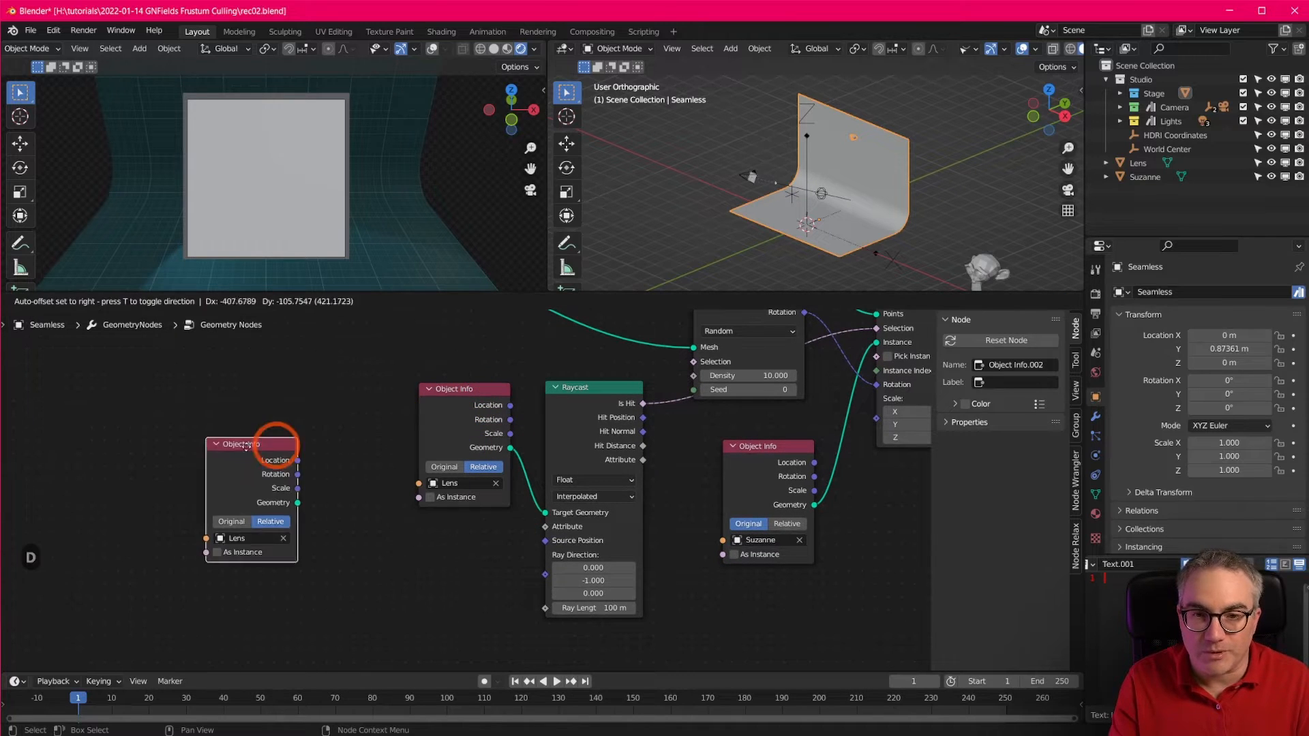
click(173, 445)
Set the duplicated Object Info node's object to Camera.
click(211, 536)
click(188, 536)
text(c)
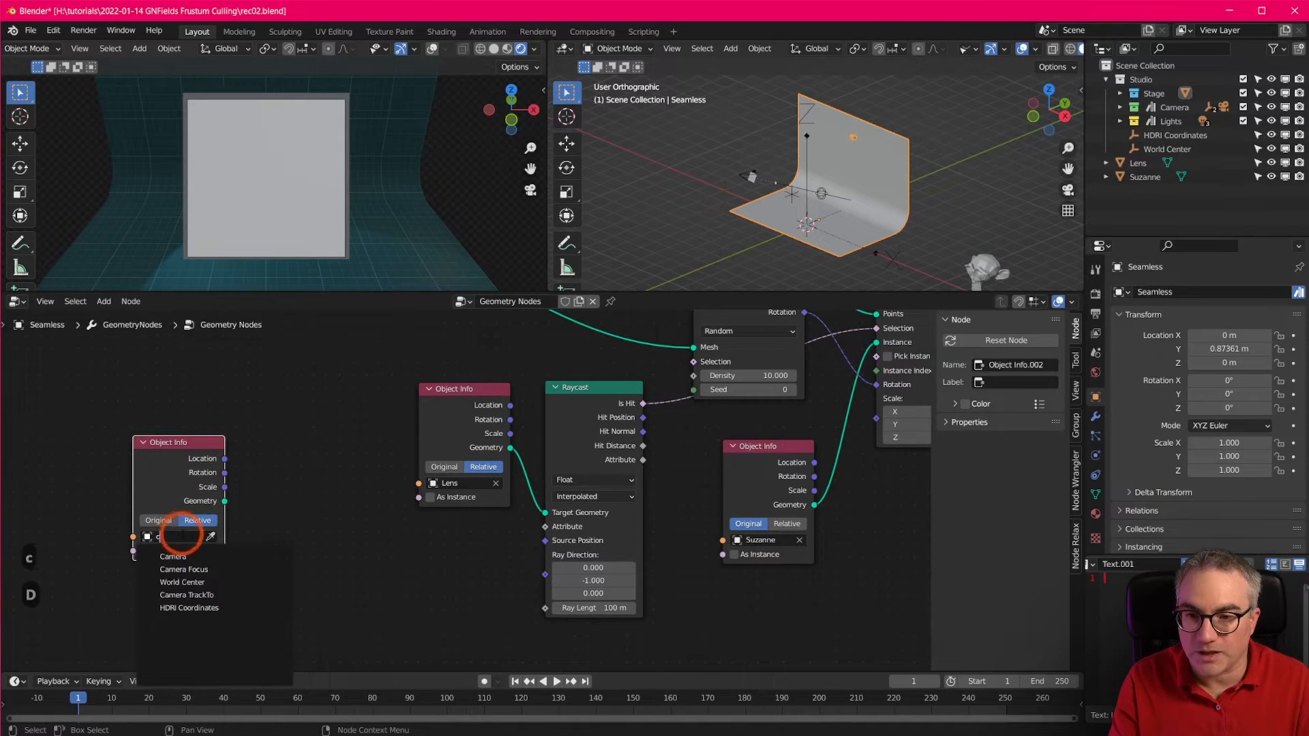
text(a)
click(307, 564)
scroll(302, 569, up, 1)
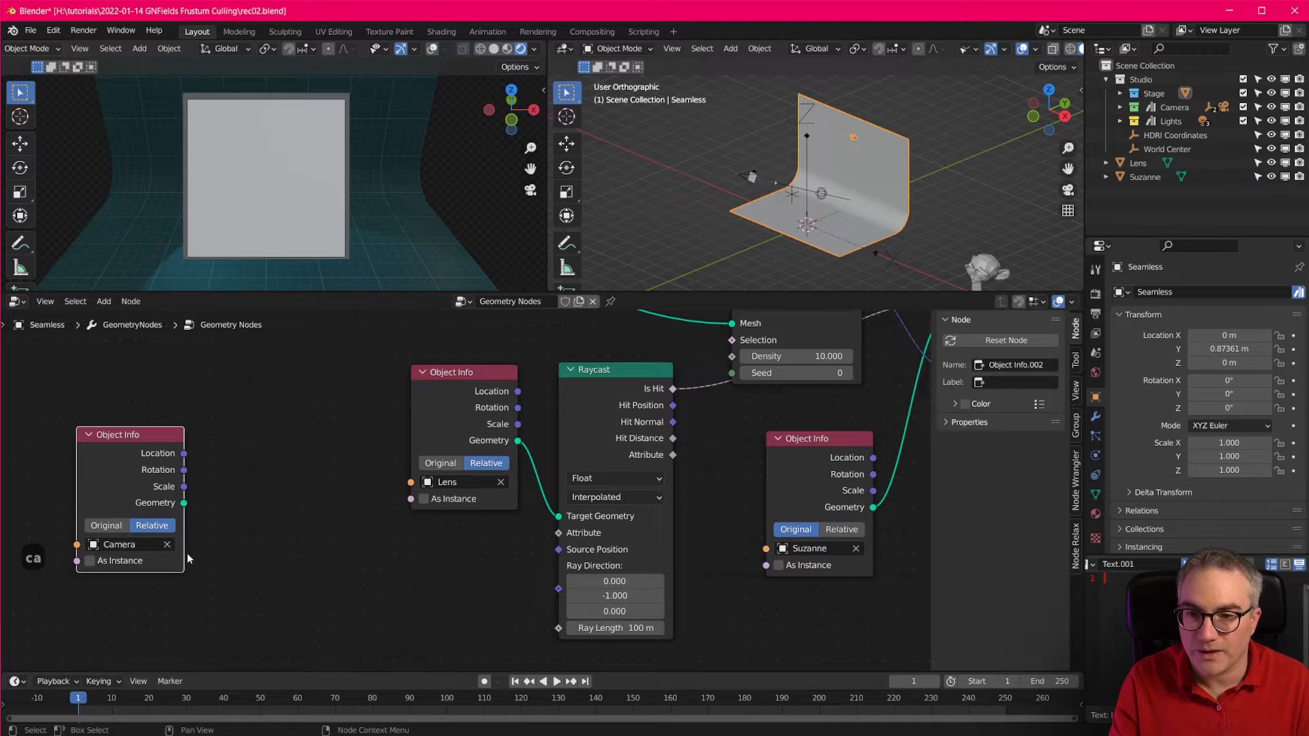
middle_drag(341, 564, 338, 538)
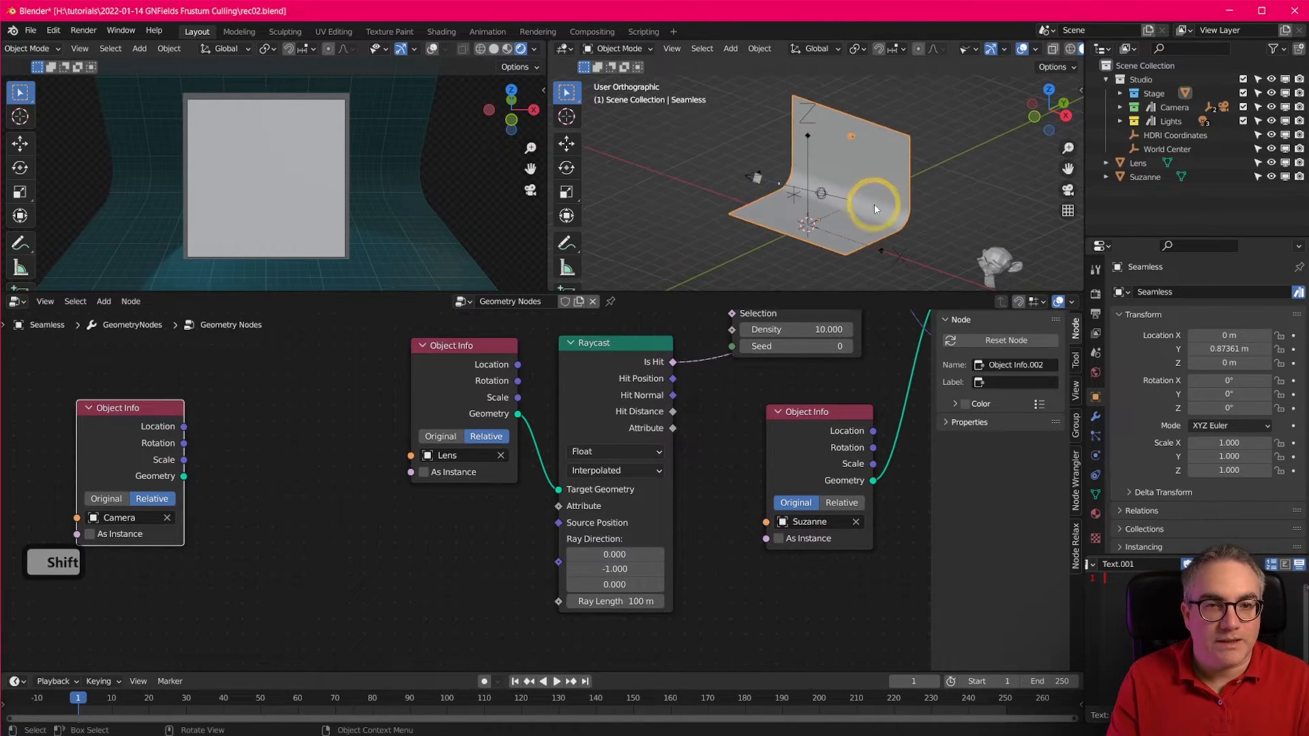
Draw annotation lines from the world origin to the backdrop's upper far corner and to the camera in the maximized 3D viewport.
key(ctrl+space)
scroll(705, 365, up, 2)
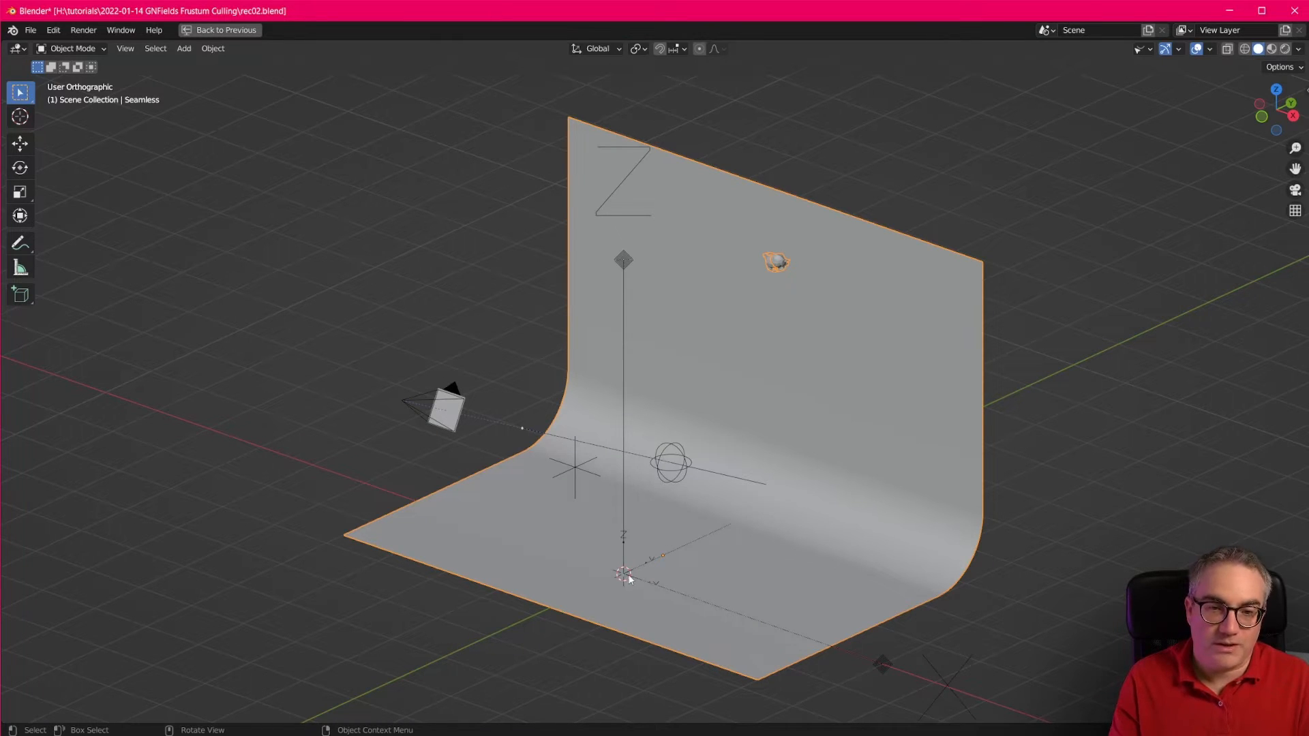
drag(628, 574, 630, 569)
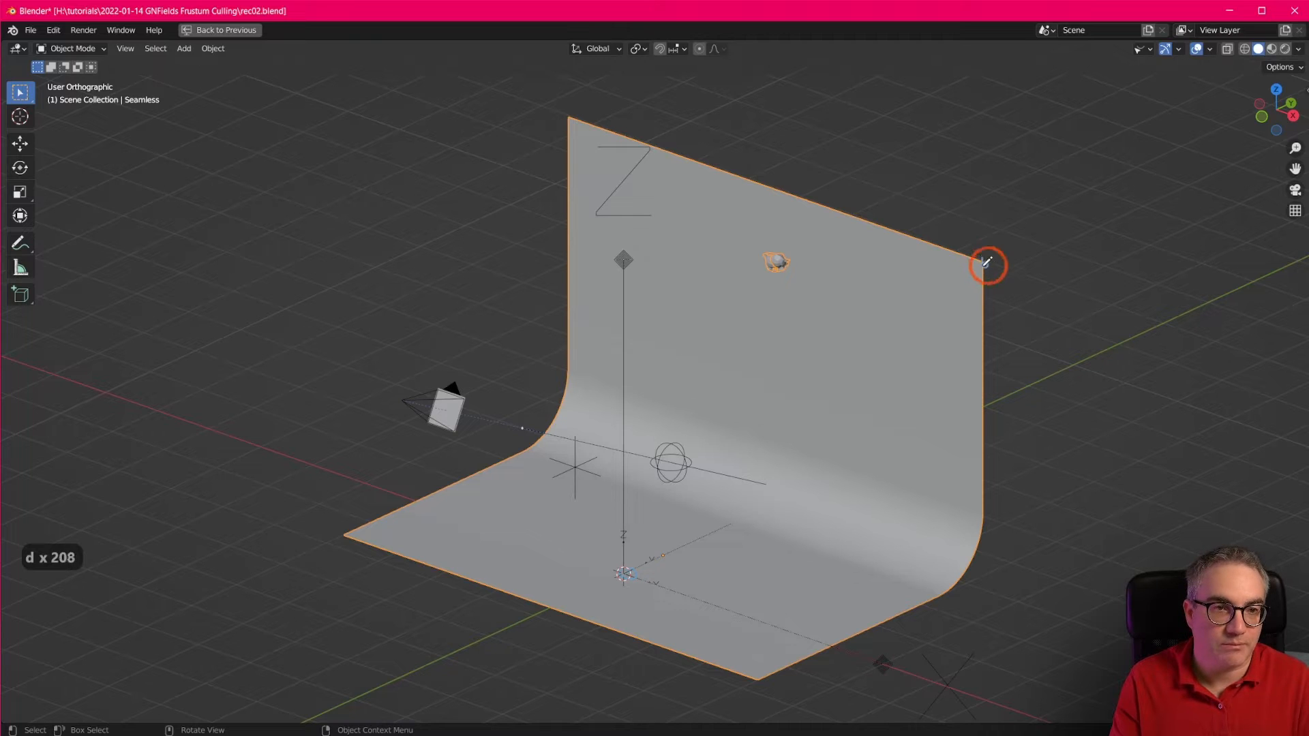
drag(986, 262, 984, 265)
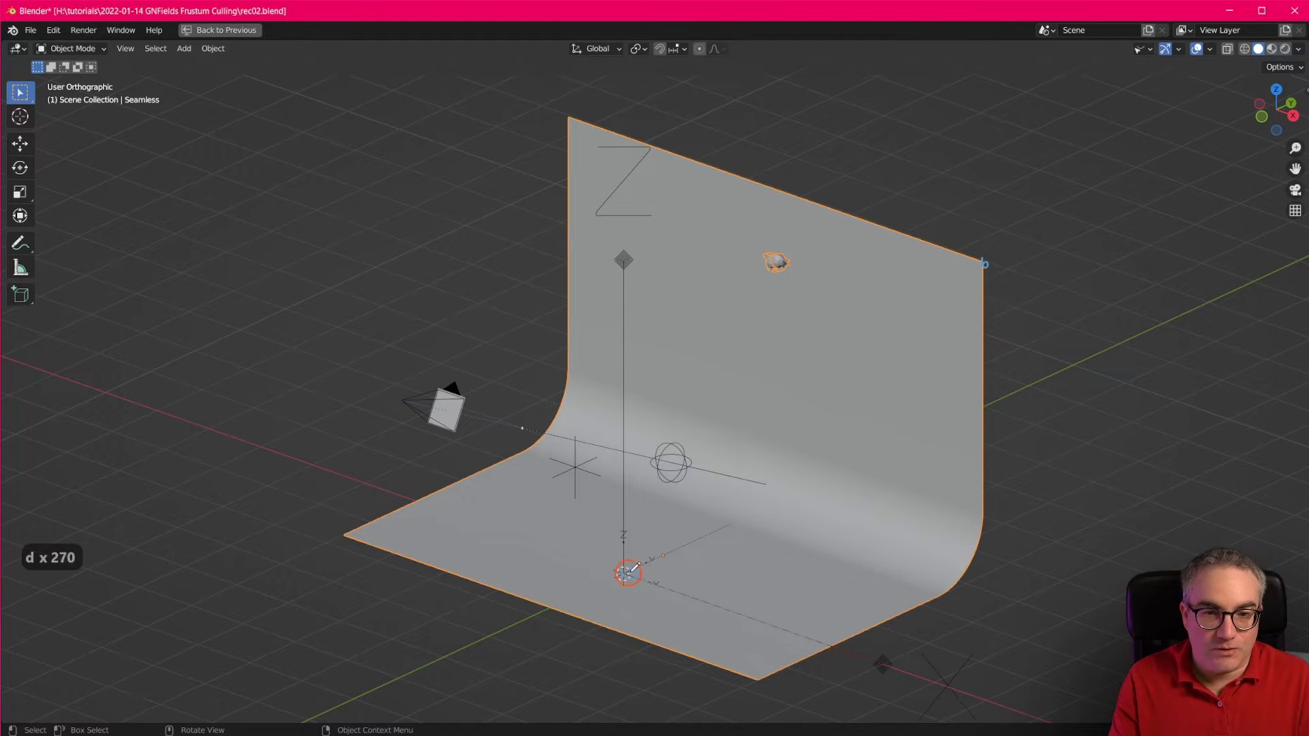
drag(628, 573, 828, 414)
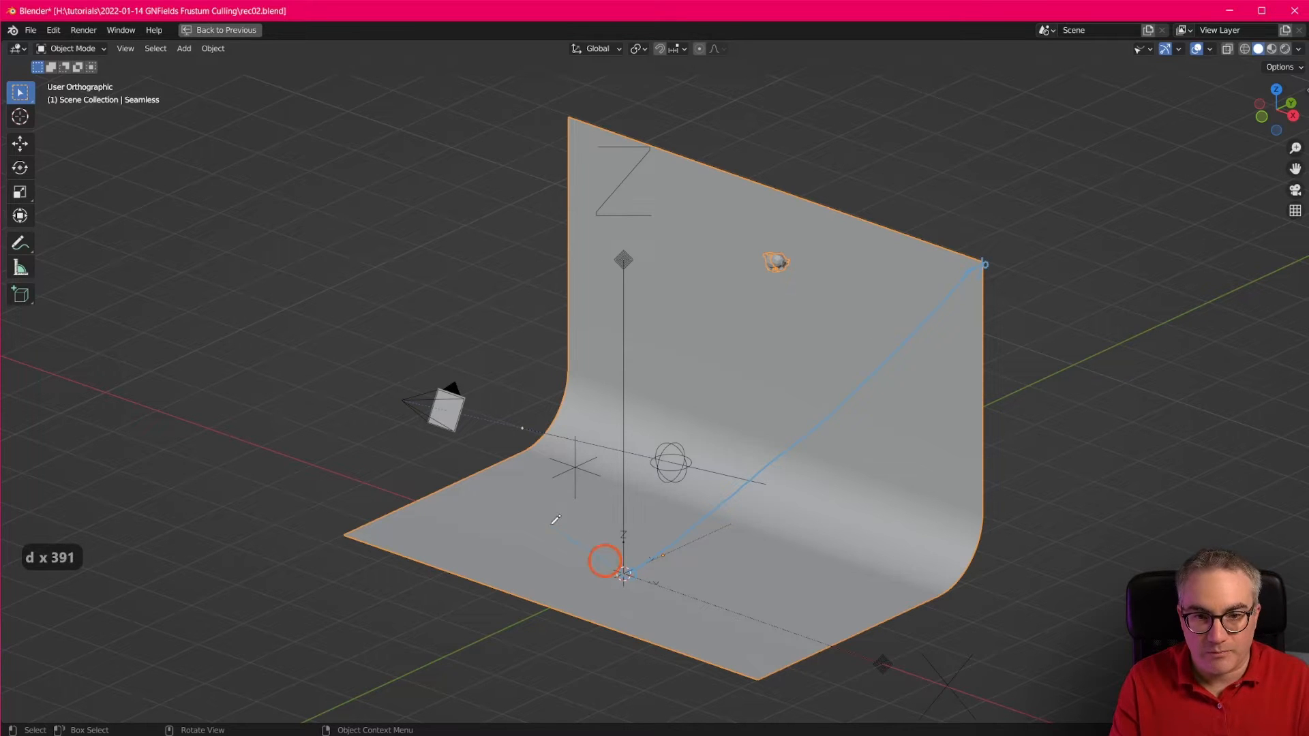
drag(555, 519, 418, 407)
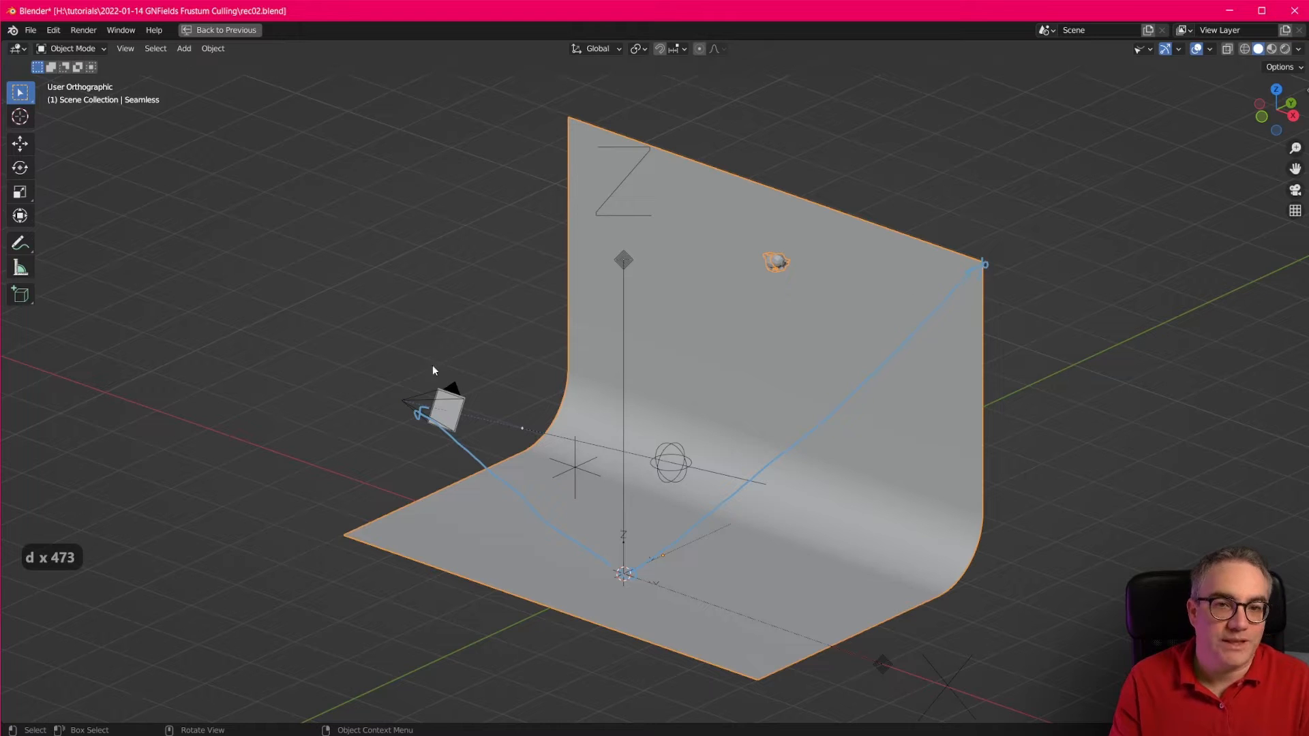
Draw an annotation arrow from the backdrop's upper far corner to the camera and erase all the annotation lines.
key(d)
drag(978, 258, 446, 390)
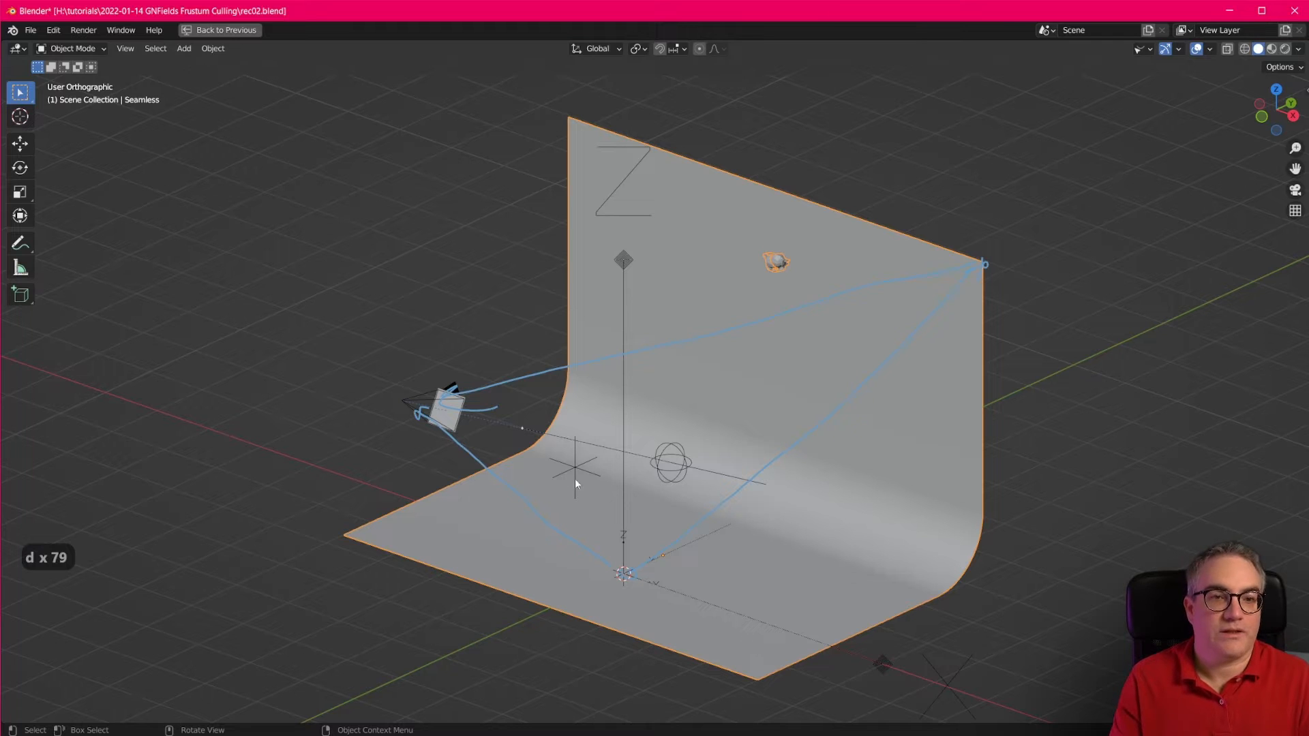
mouse_move(462, 450)
right_down()
mouse_move(491, 488)
mouse_move(496, 366)
mouse_move(1015, 259)
right_up()
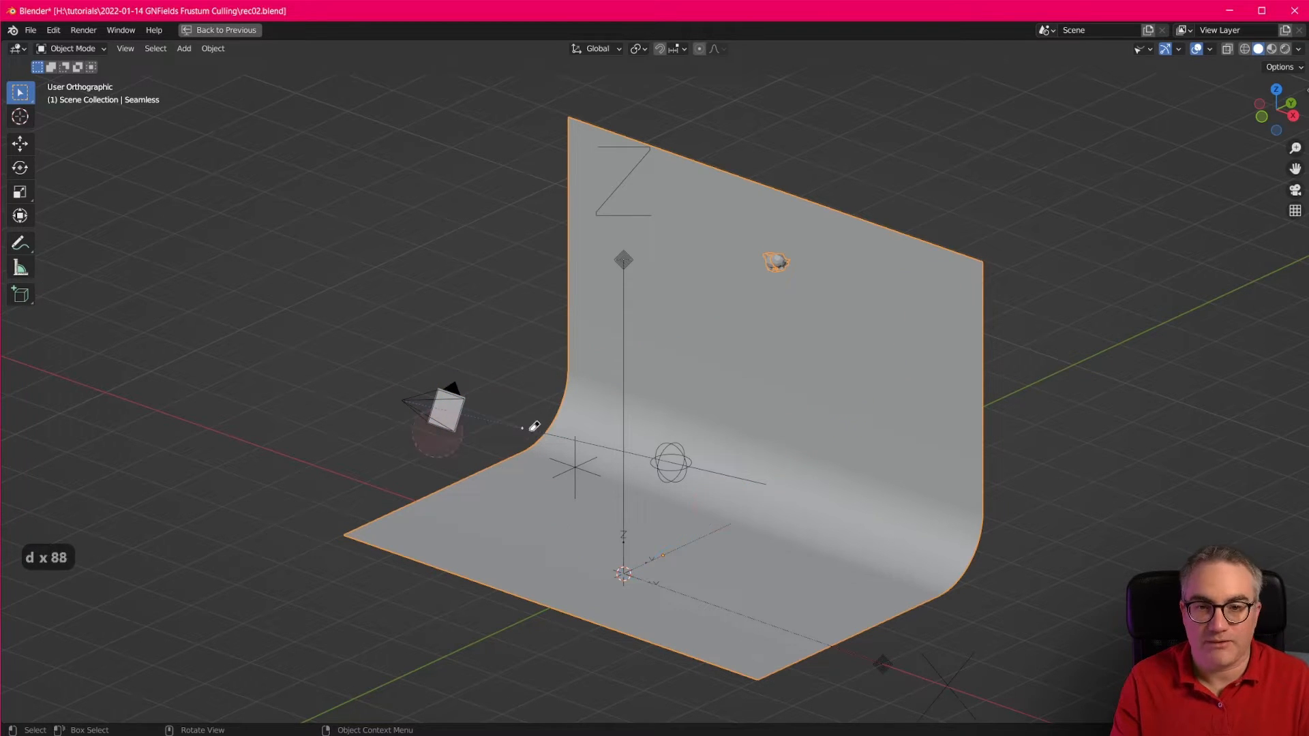
key(ctrl+space)
Move the Camera Object Info node and the Raycast node apart to make room between them.
drag(156, 424, 125, 402)
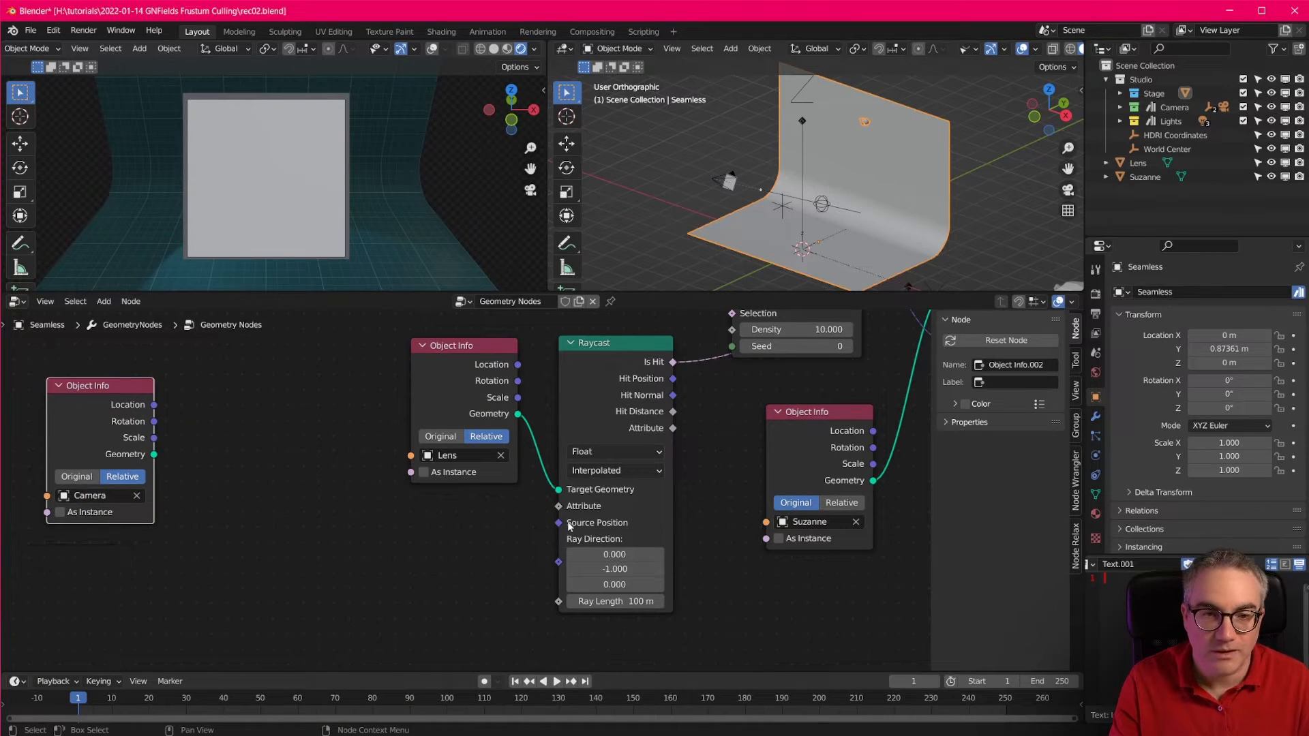
drag(630, 371, 656, 364)
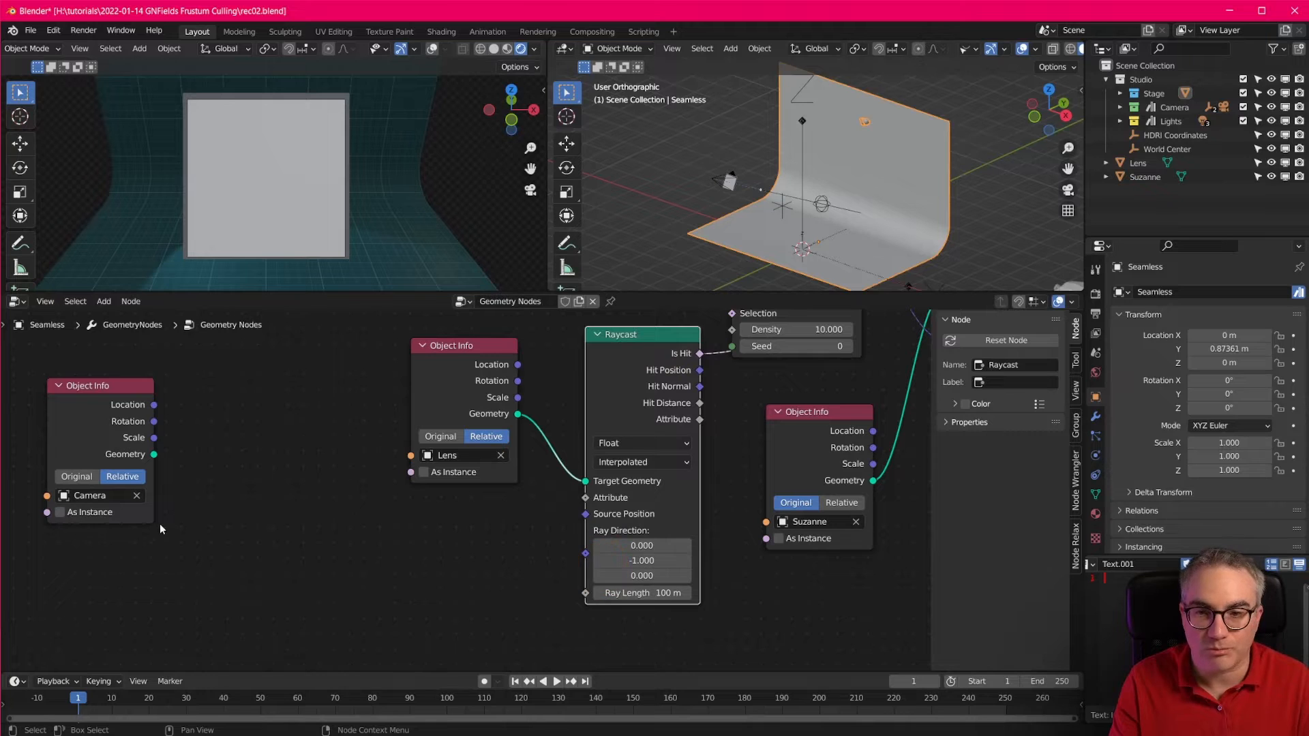
key(shift+a)
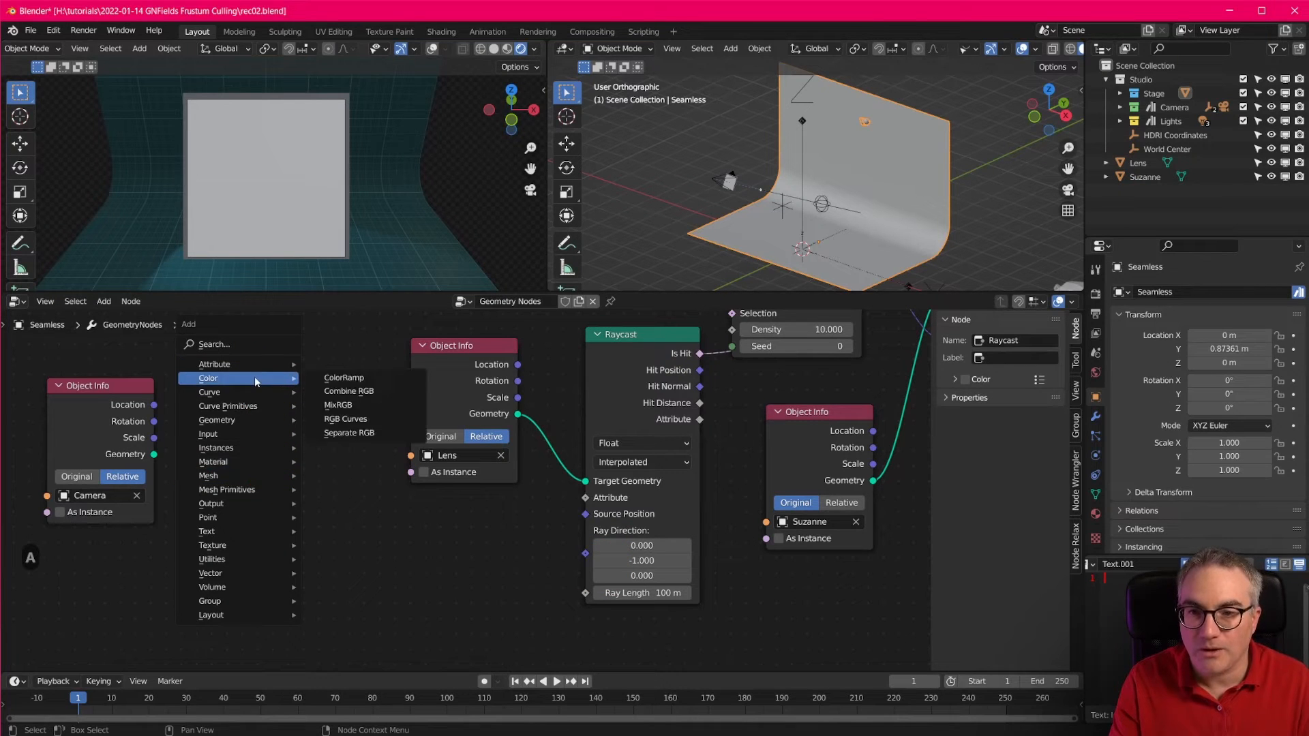
mouse_move(239, 437)
click(167, 556)
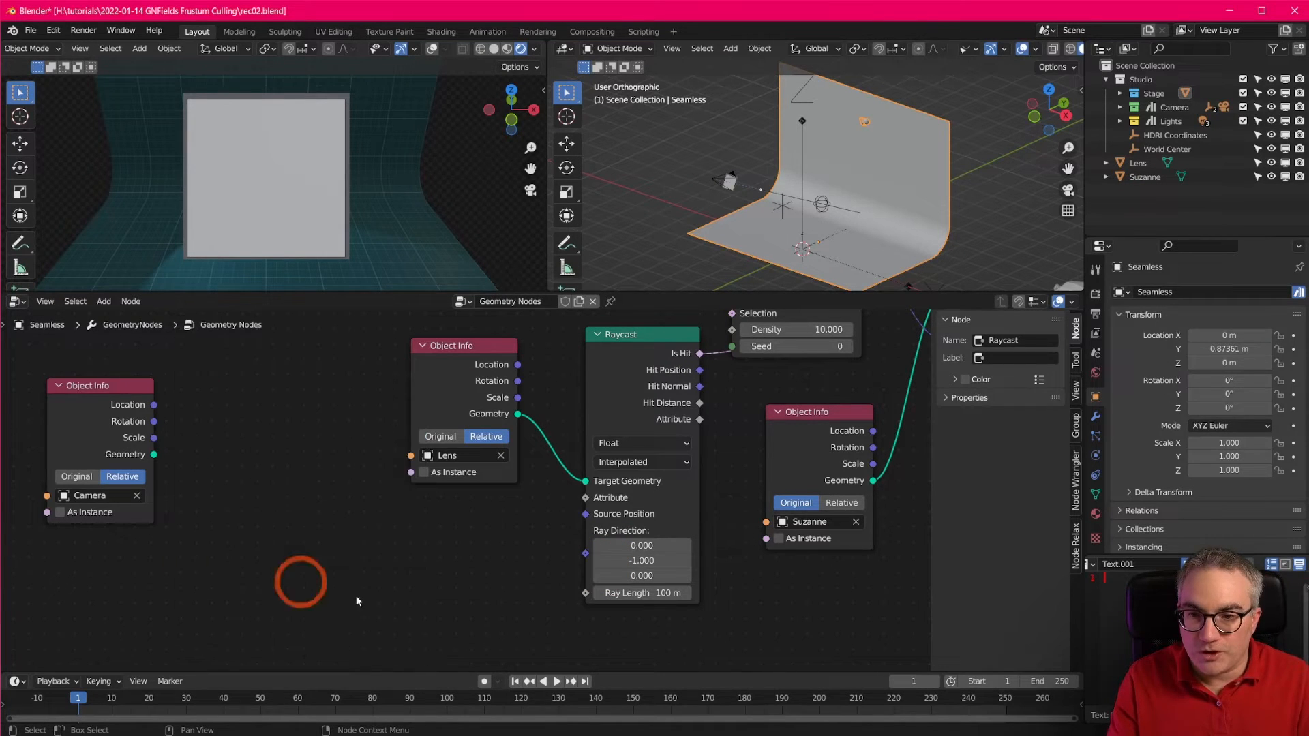
Add a Position node and place it below the Camera Object Info node.
key(shift+a)
mouse_move(283, 411)
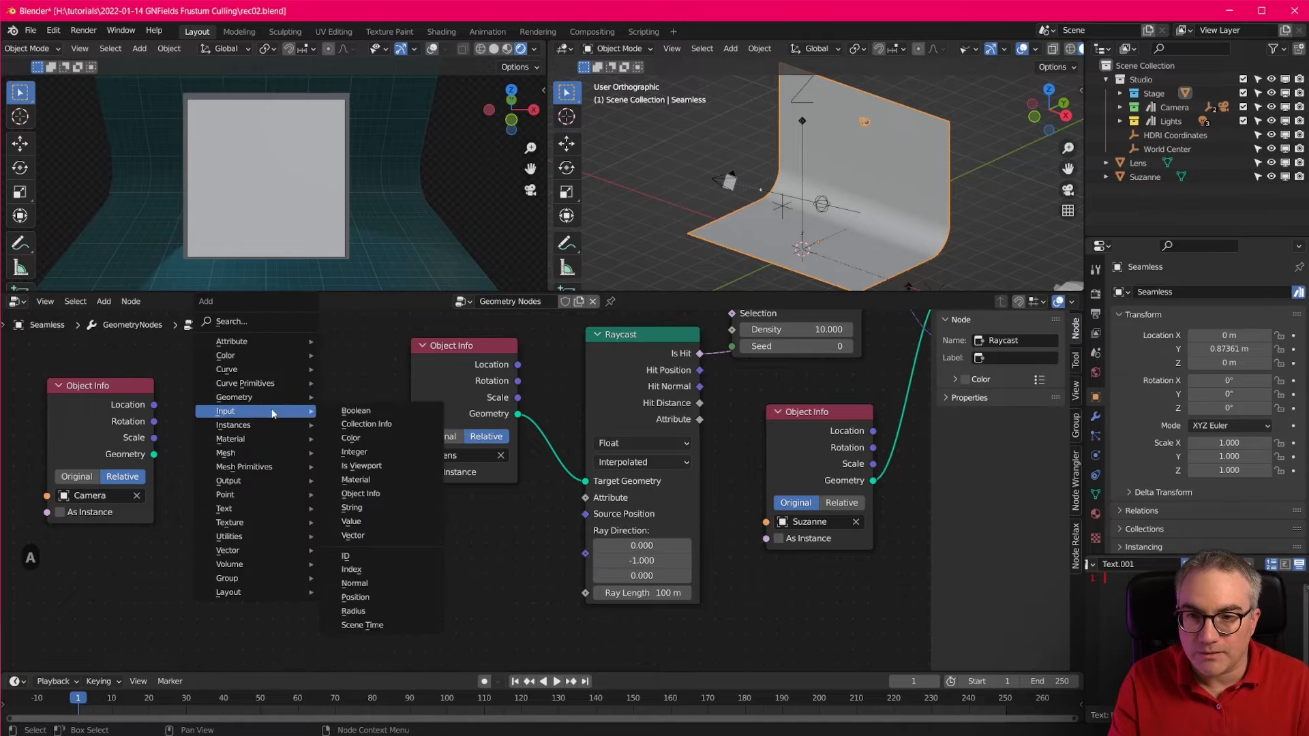
click(380, 606)
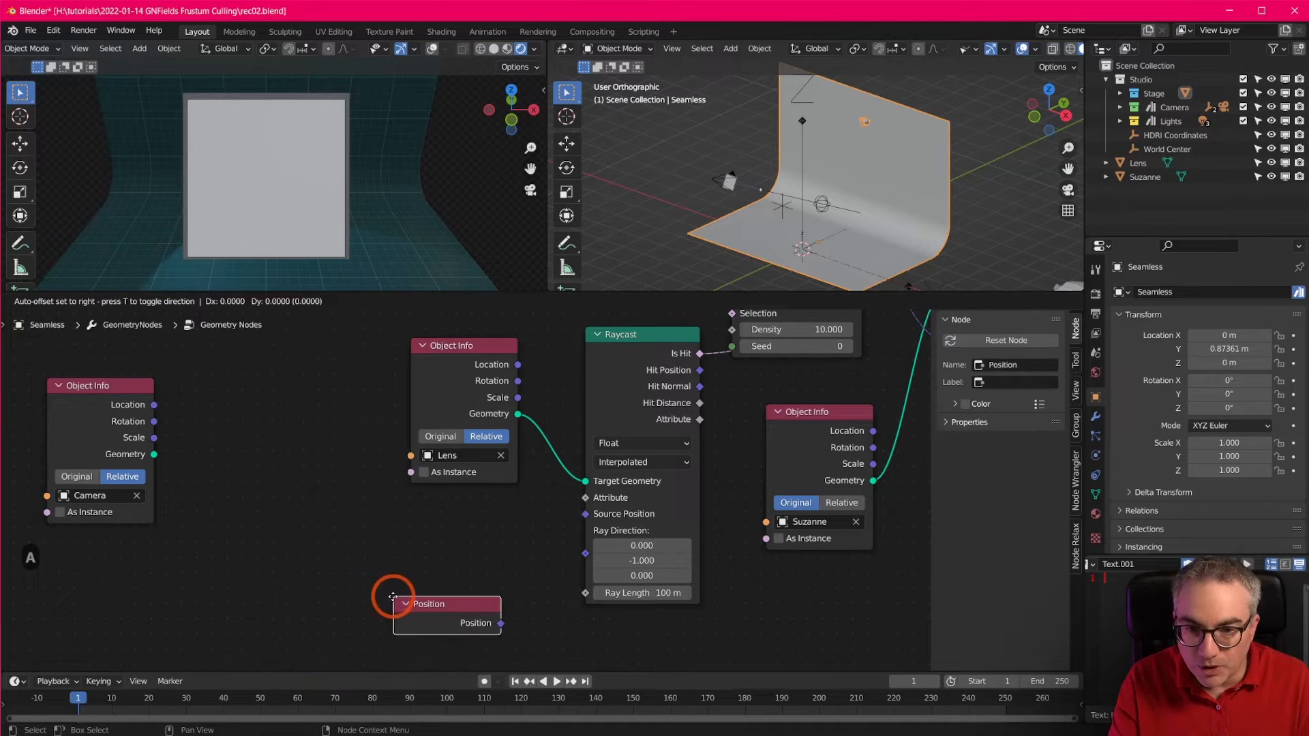
click(43, 554)
Add a Vector Math node and place it to the right of the Camera Object Info and Position nodes.
key(shift+a)
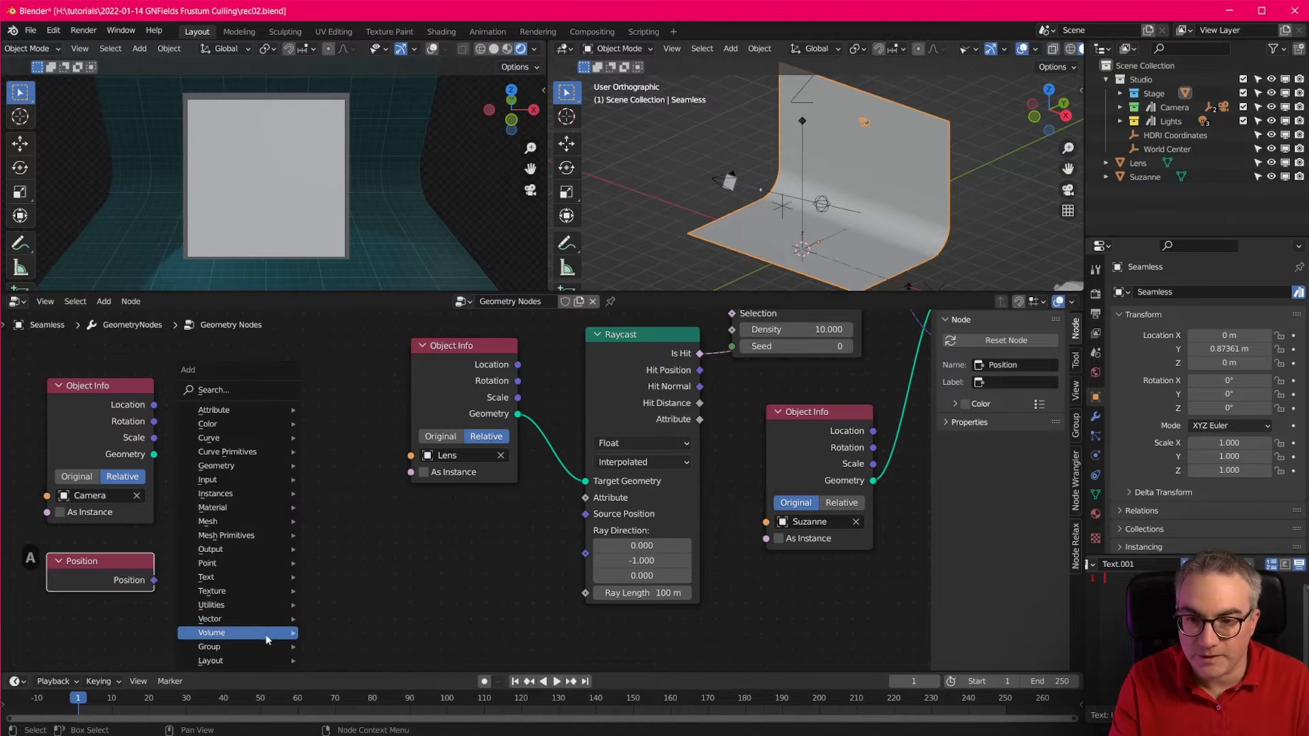
mouse_move(268, 625)
click(345, 659)
click(205, 391)
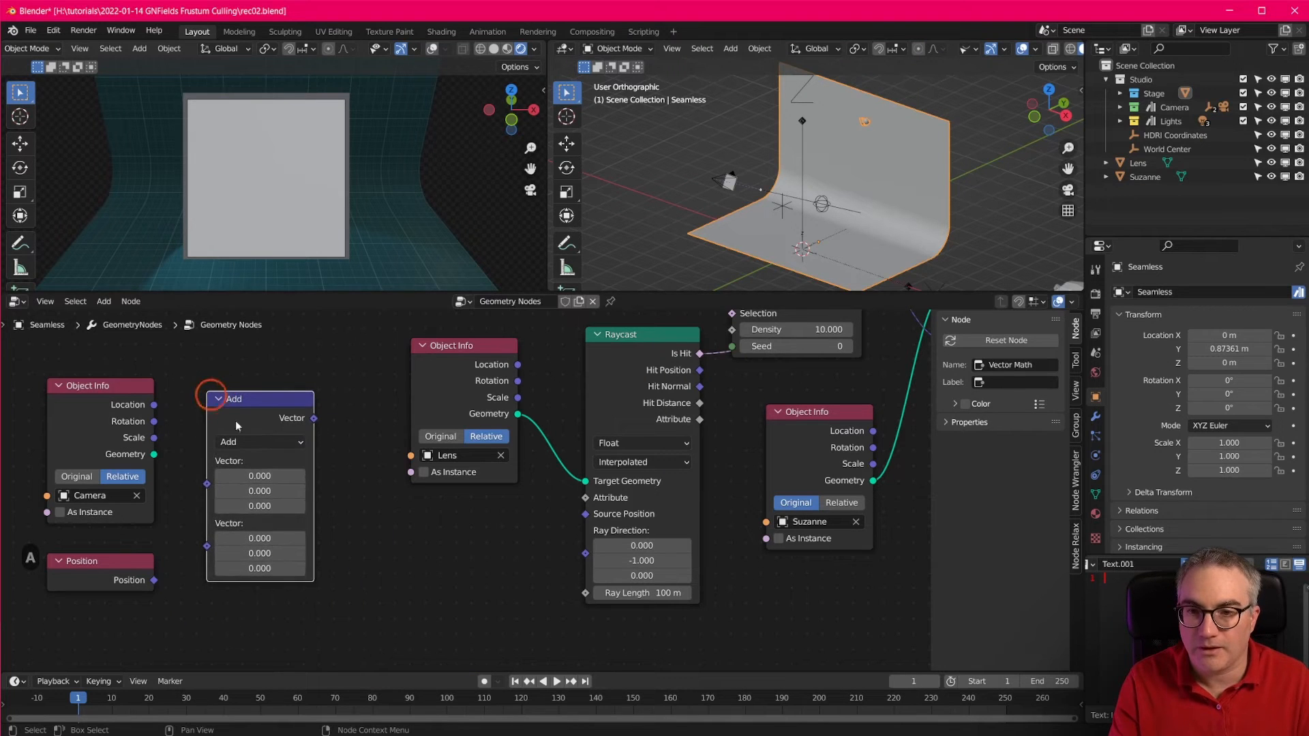
Set the Vector Math node to Subtract and feed it the Camera Object Info's Location and, as second vector, the Position node.
click(253, 443)
click(238, 476)
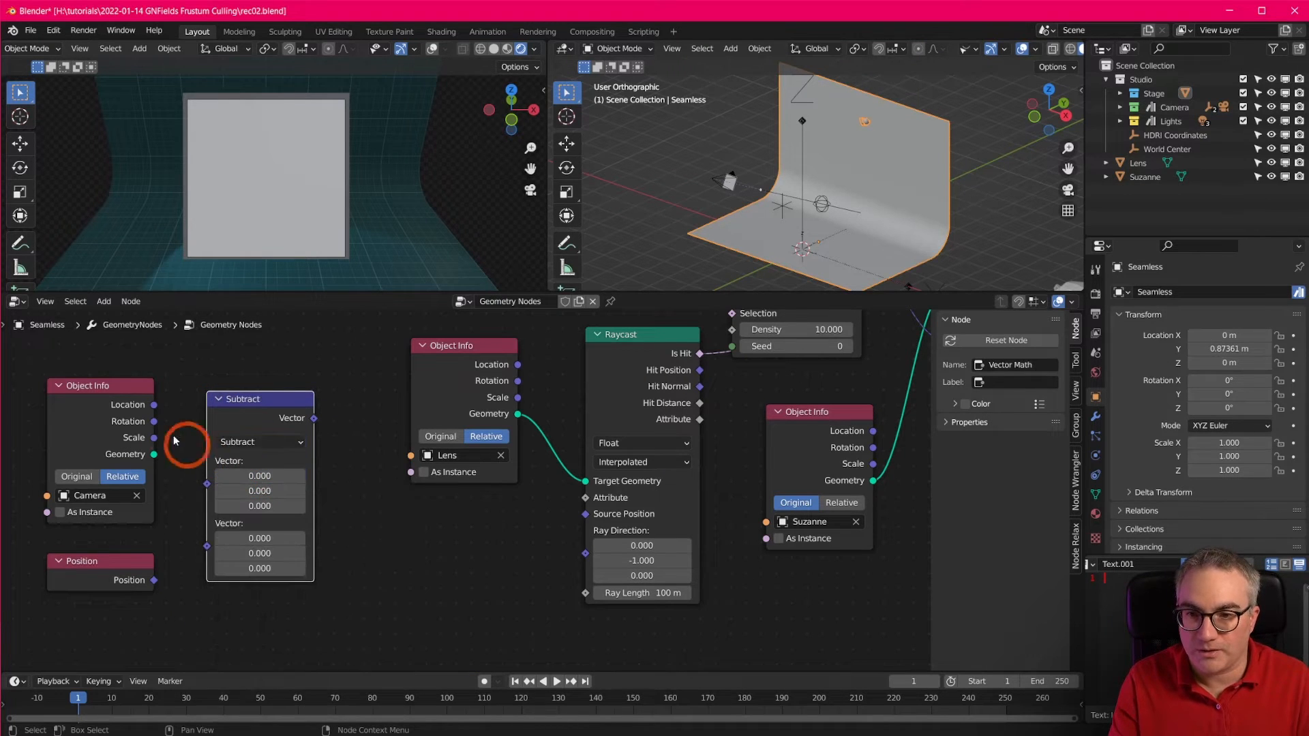
drag(155, 407, 206, 484)
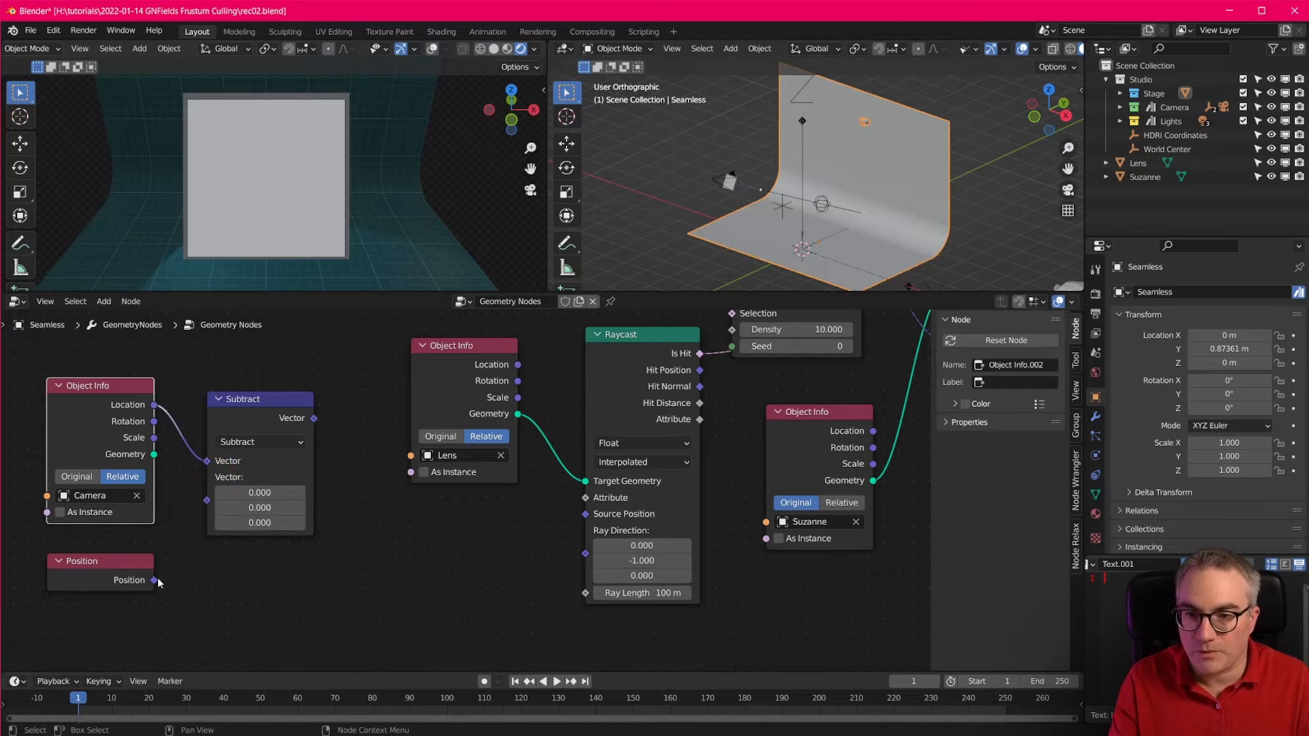
drag(155, 580, 213, 500)
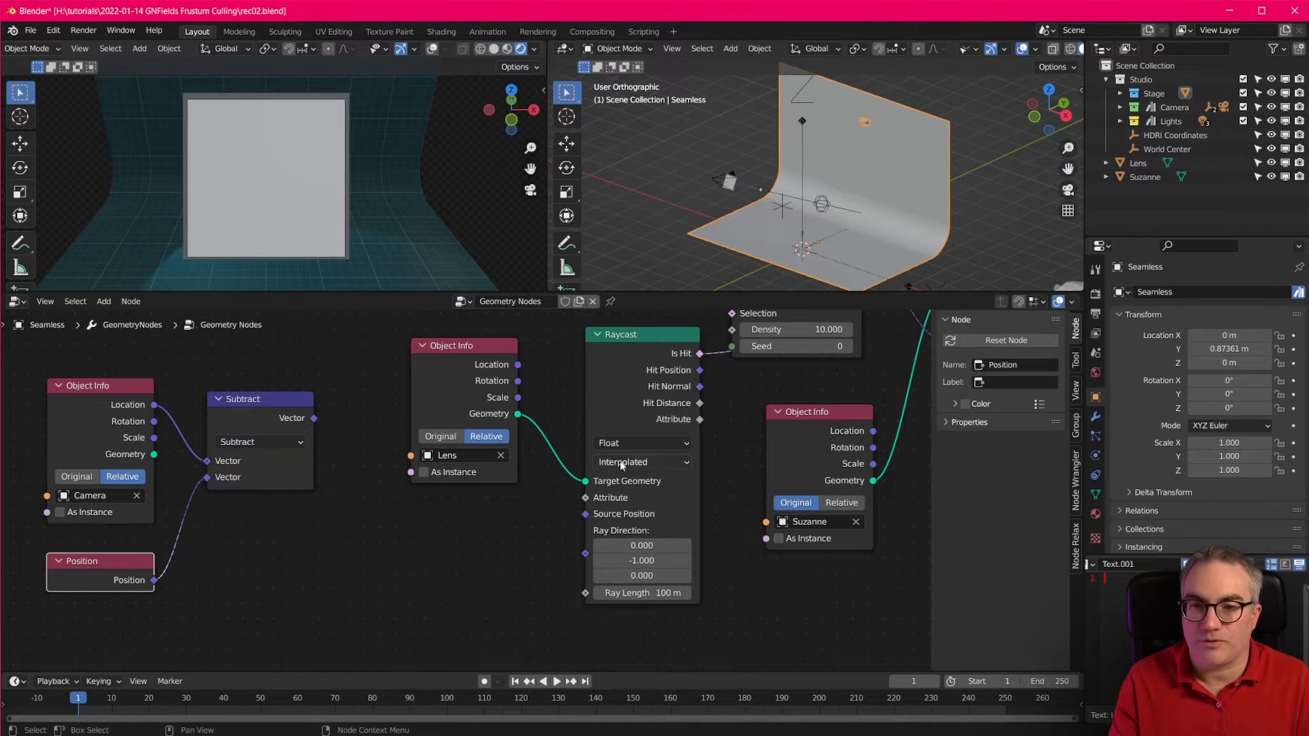
Connect the Subtract node's Vector output to the Raycast node's Ray Direction.
middle_drag(219, 540, 156, 602)
scroll(218, 585, down, 3)
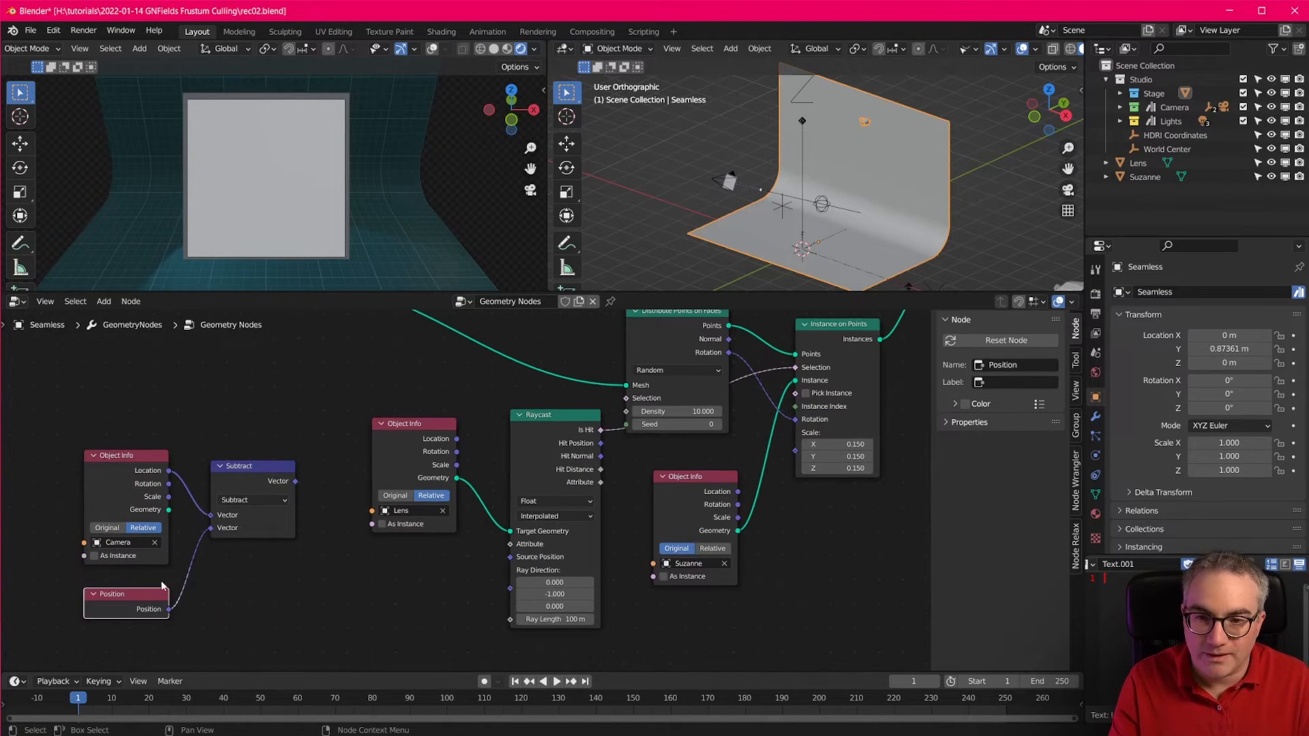
drag(296, 482, 511, 587)
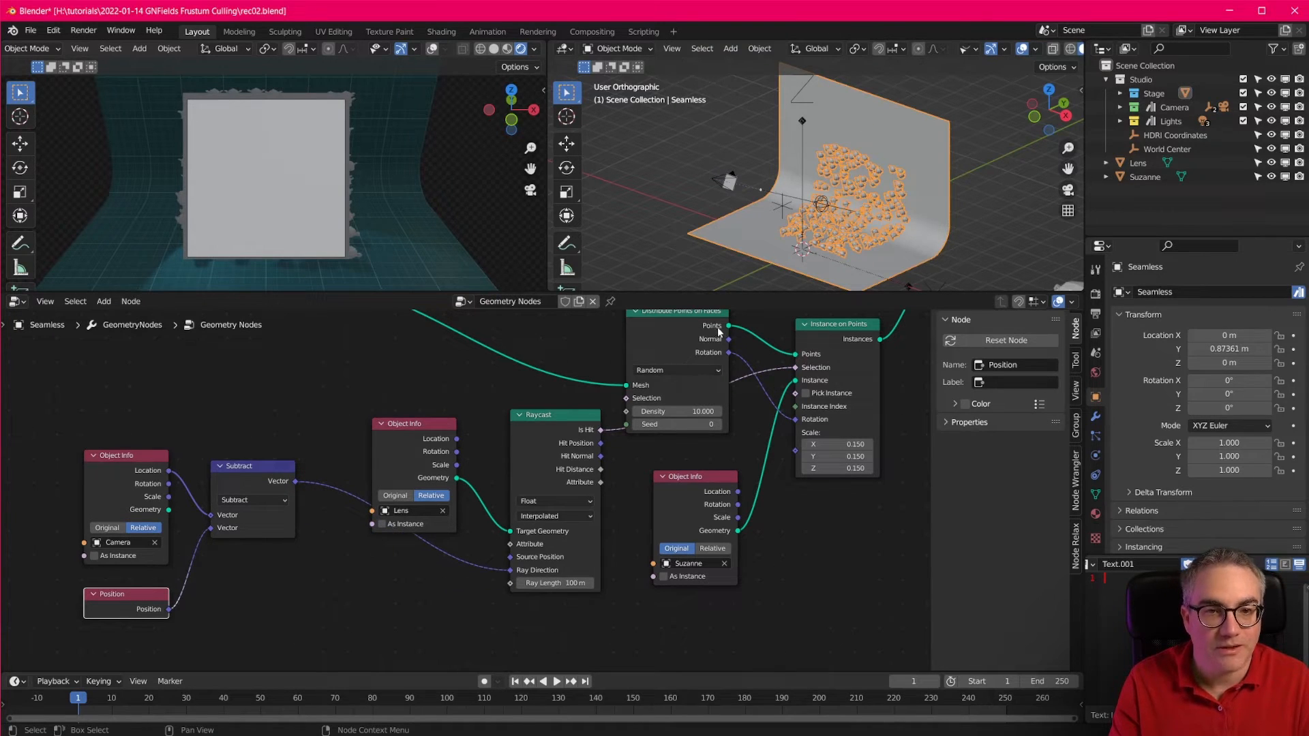
Rearrange the nodes so that Raycast sits directly below Distribute Points on Faces, apart from Instance on Points.
scroll(727, 349, down, 1)
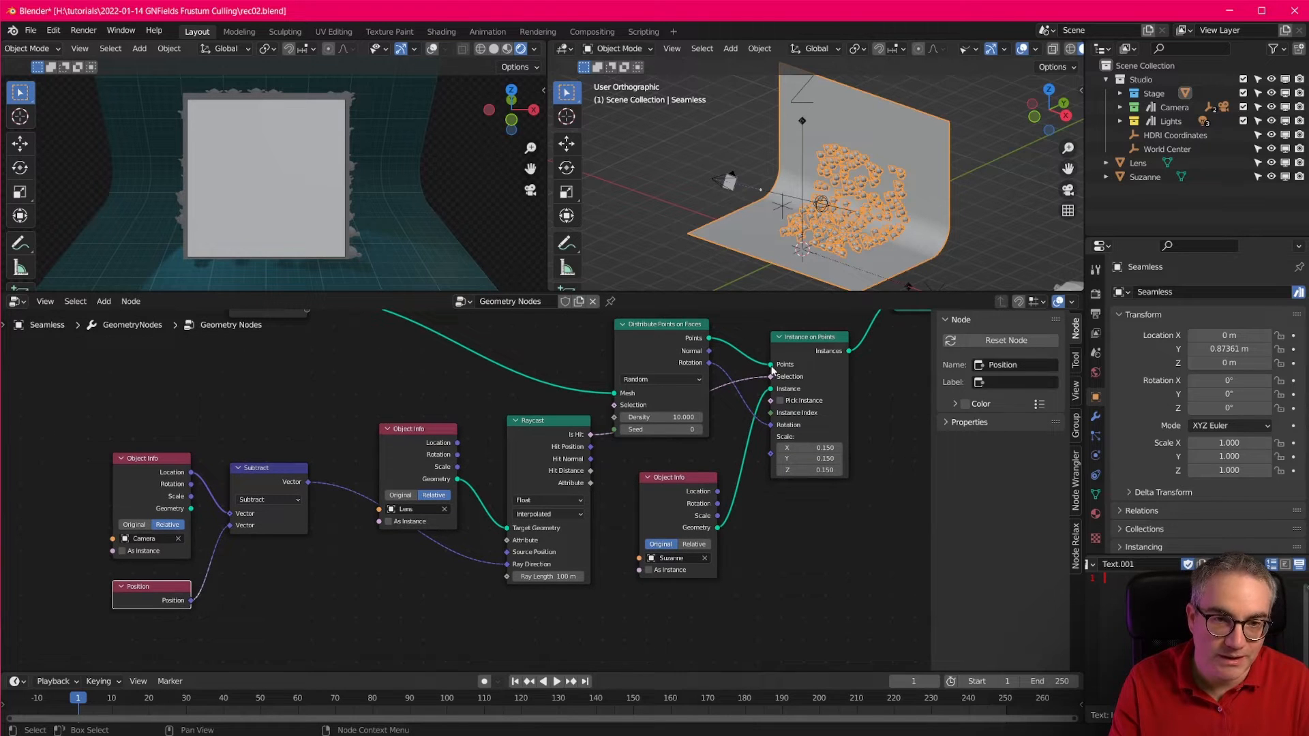
drag(566, 426, 576, 482)
drag(663, 322, 565, 324)
middle_drag(578, 481, 628, 431)
drag(628, 431, 625, 413)
middle_drag(667, 390, 670, 441)
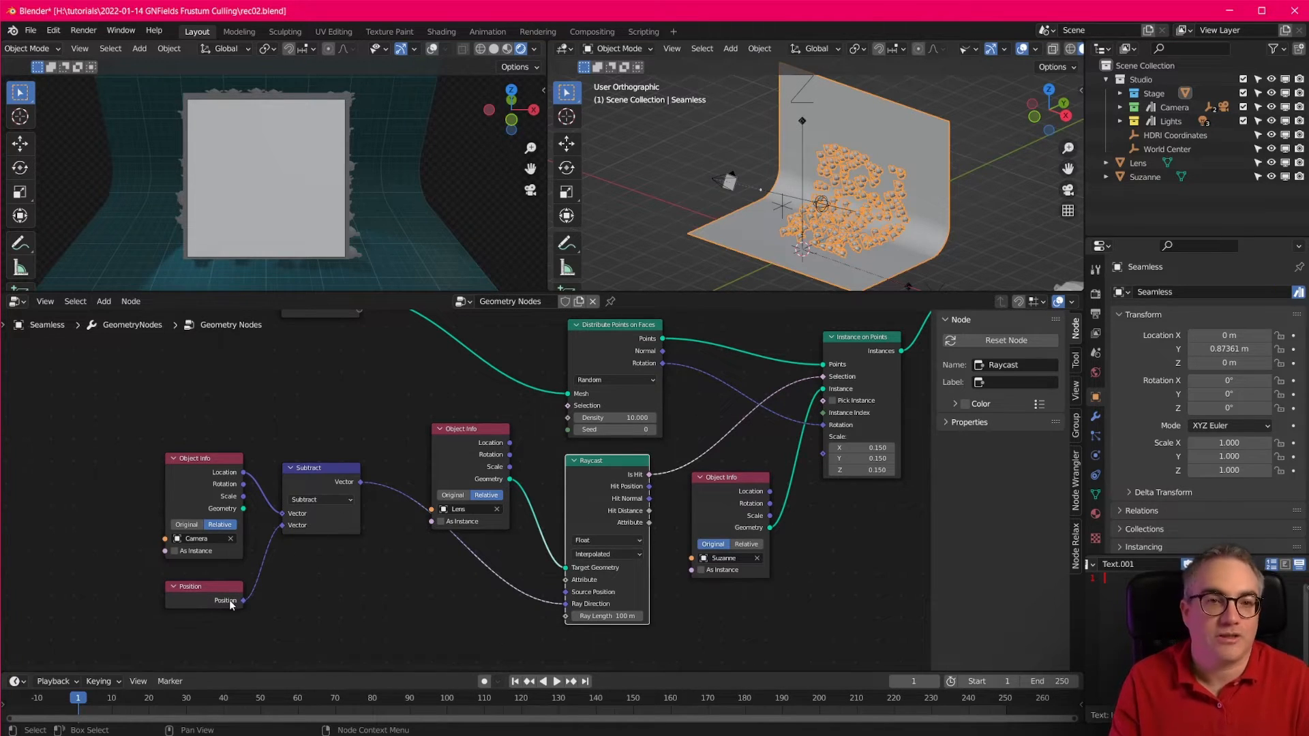
Move the Camera Object Info, Position and Subtract nodes together to below the Lens Object Info node.
drag(173, 427, 396, 652)
drag(338, 465, 354, 530)
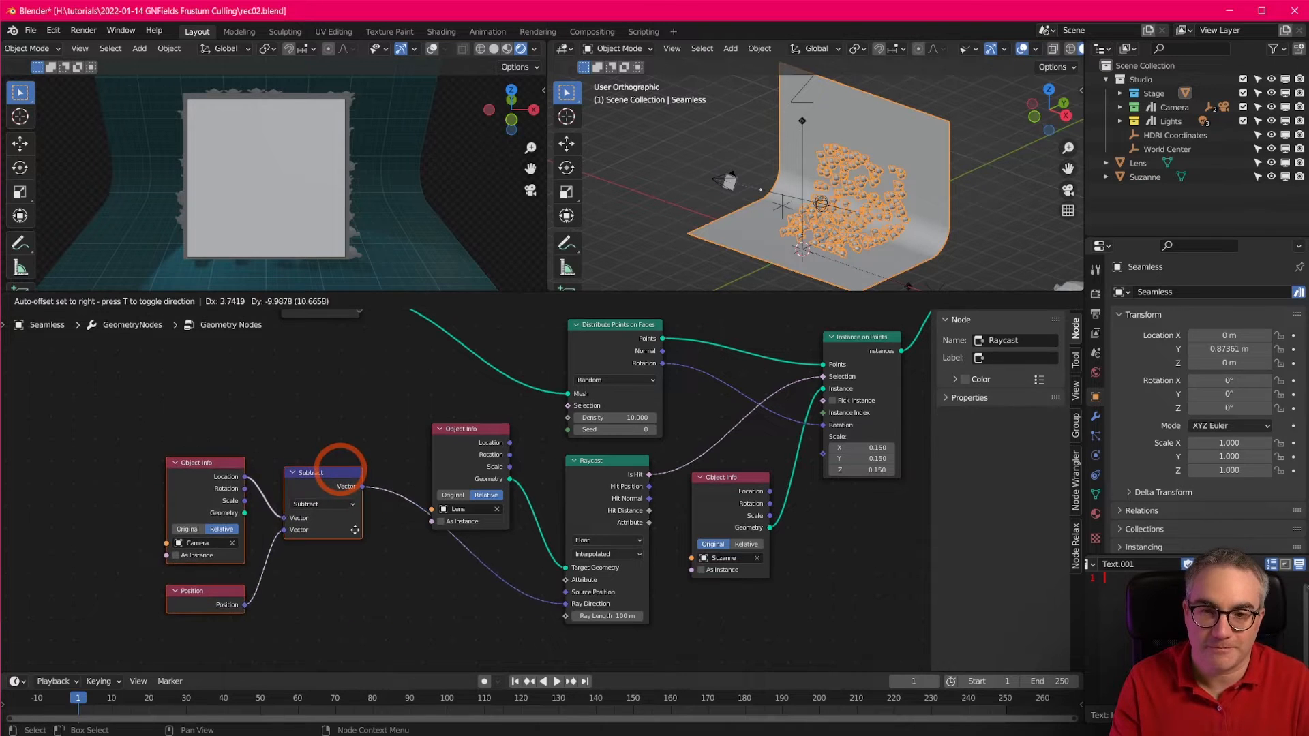
click(478, 575)
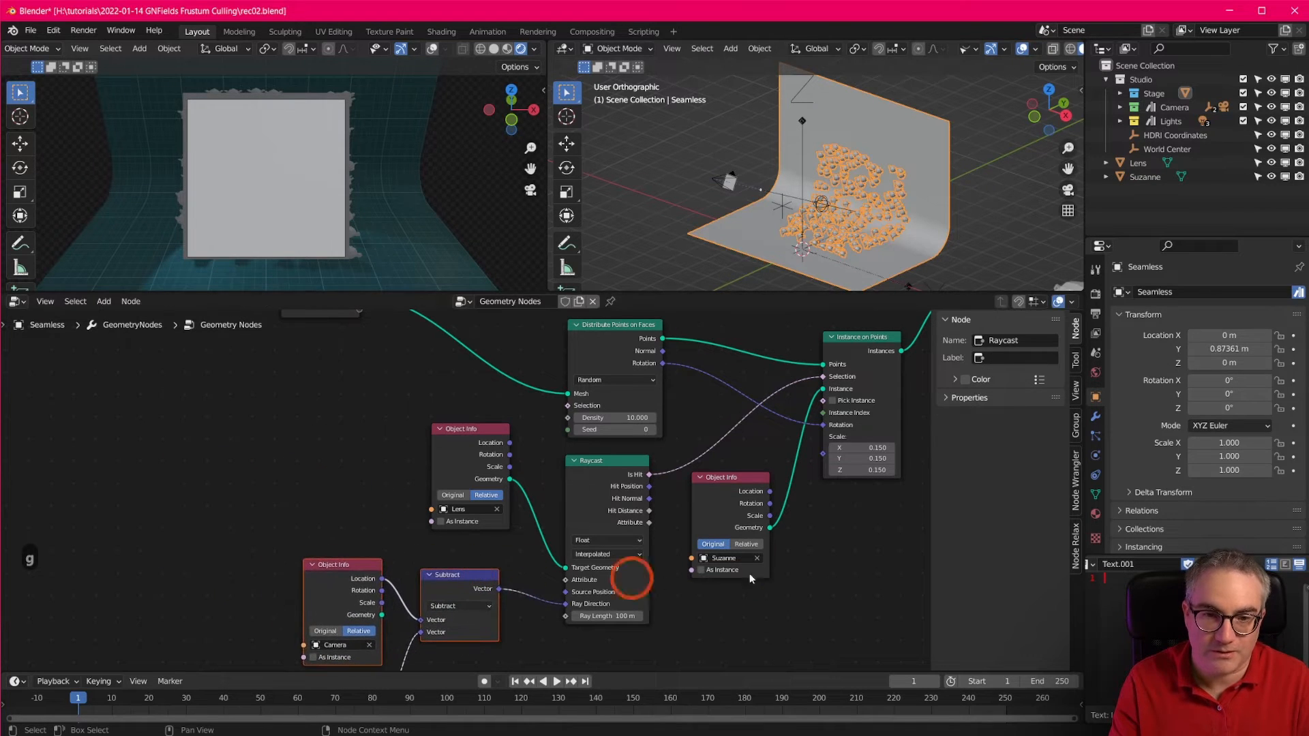
Disable the Lens plane in the viewports and examine the scattered monkeys within the camera frame.
shift+middle_drag(823, 212, 811, 244)
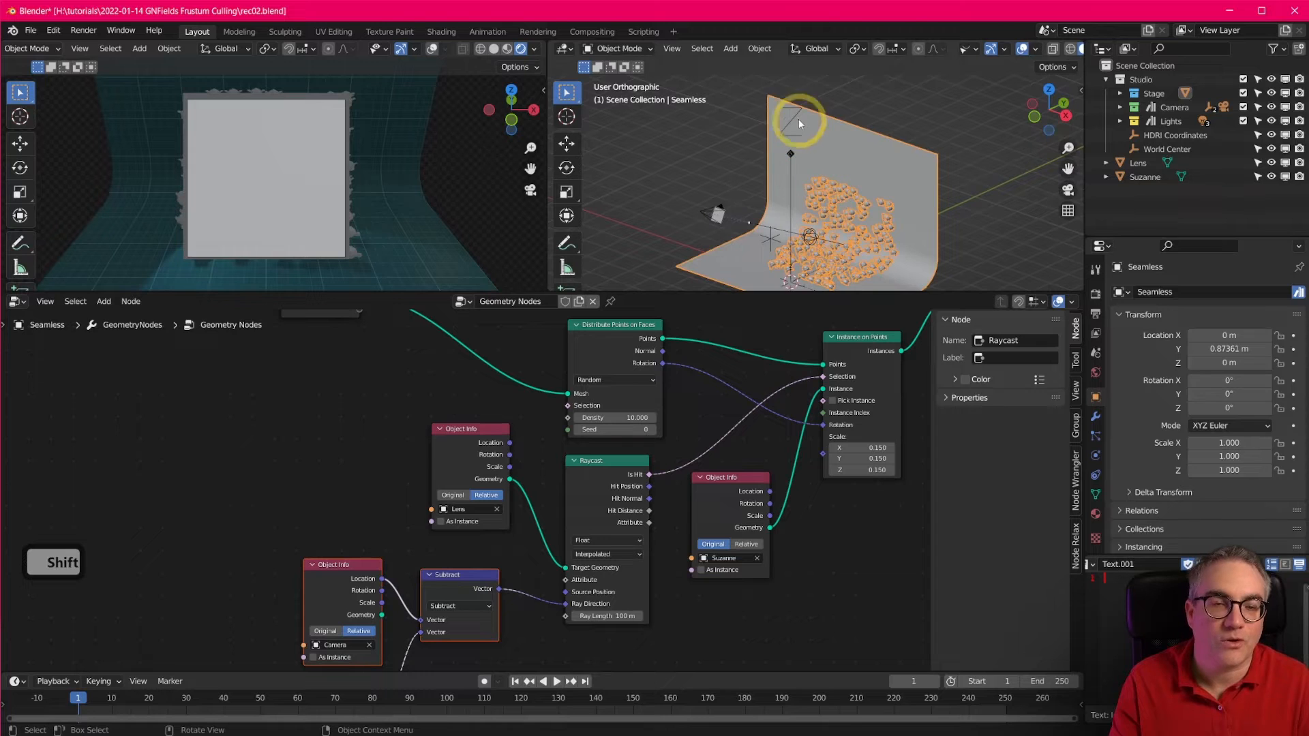
middle_drag(650, 570, 599, 522)
scroll(613, 511, up, 2)
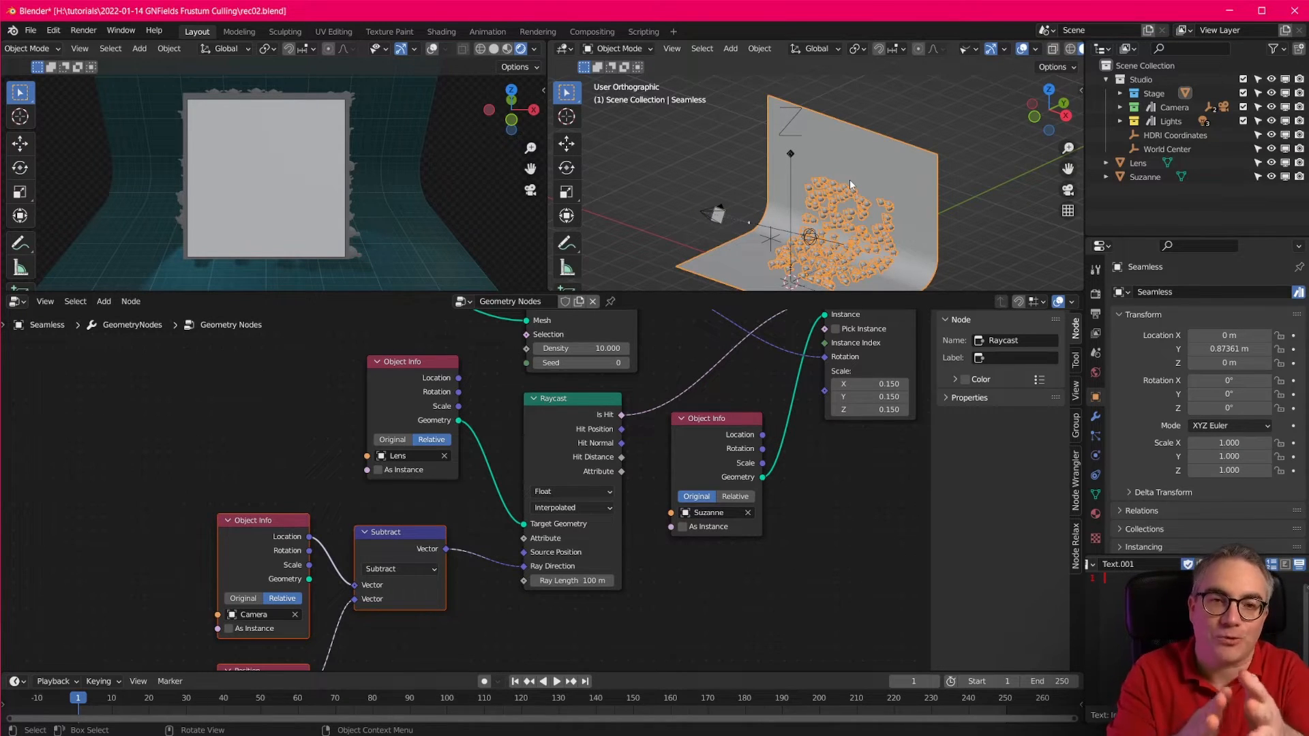
scroll(815, 181, up, 3)
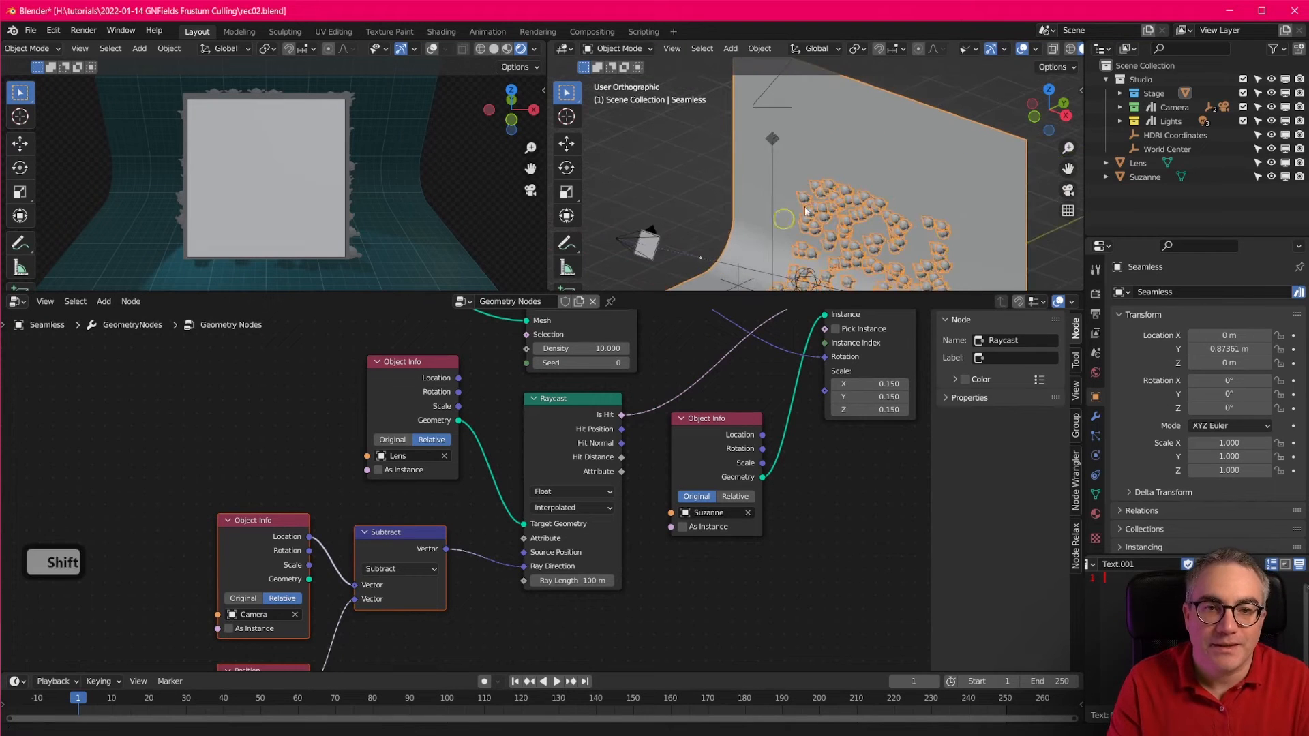
shift+middle_drag(805, 211, 847, 183)
click(1285, 163)
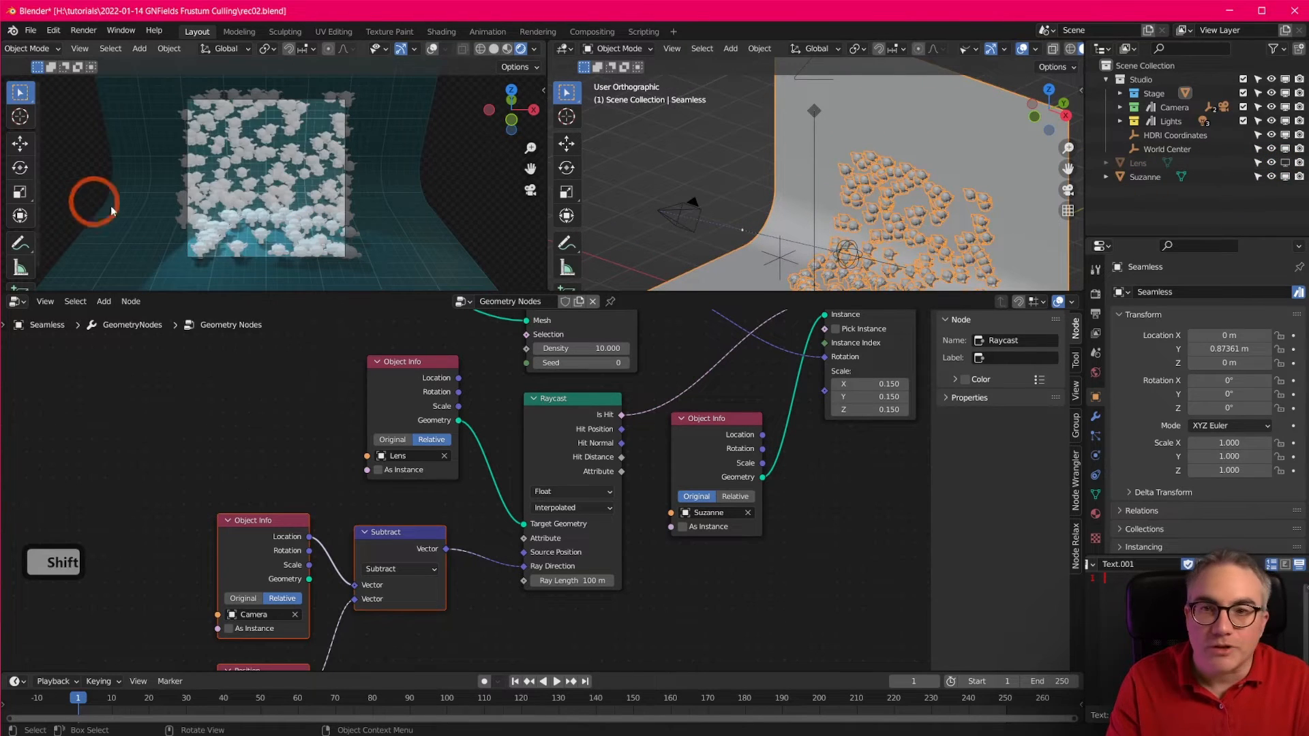
scroll(267, 213, up, 1)
scroll(267, 211, down, 2)
shift+middle_drag(304, 183, 306, 198)
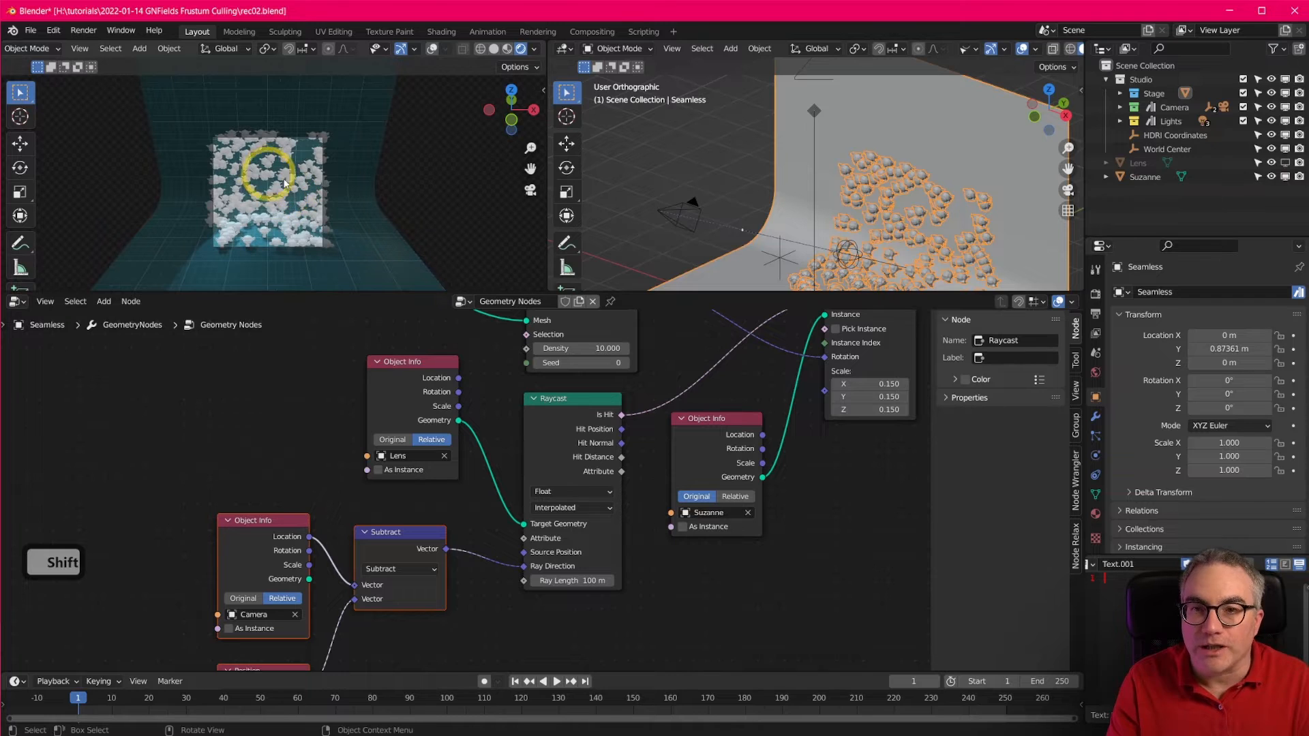
middle_drag(736, 494, 599, 599)
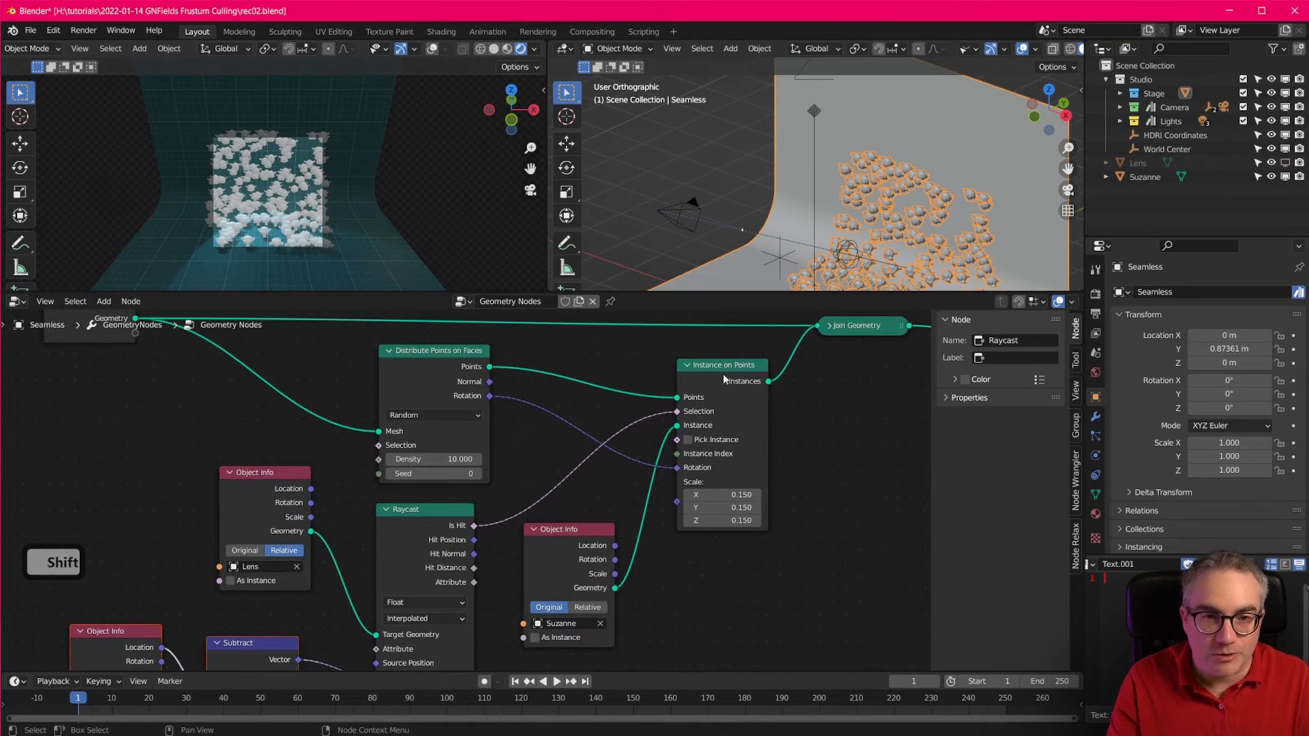
drag(723, 375, 723, 376)
shift+middle_drag(452, 536, 541, 436)
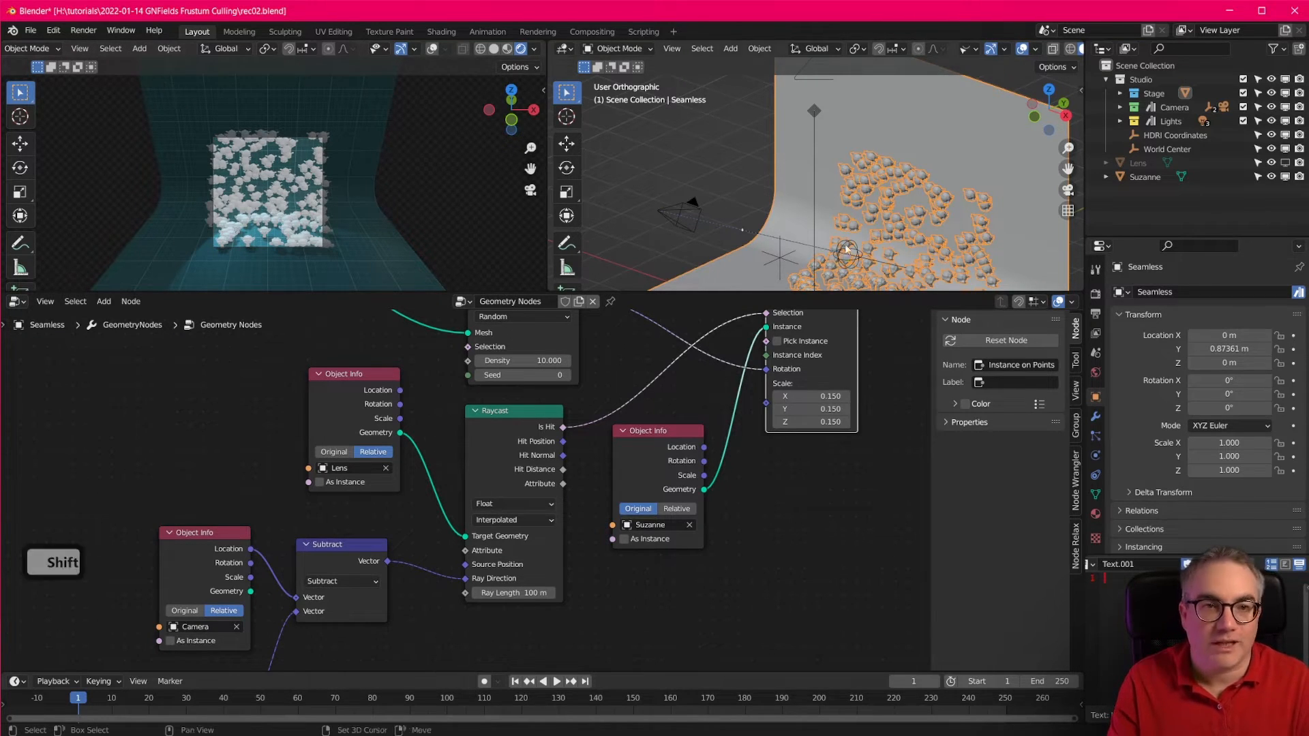
Try moving the camera to test how the culled monkeys respond, and cancel the move.
shift+middle_drag(740, 235, 749, 208)
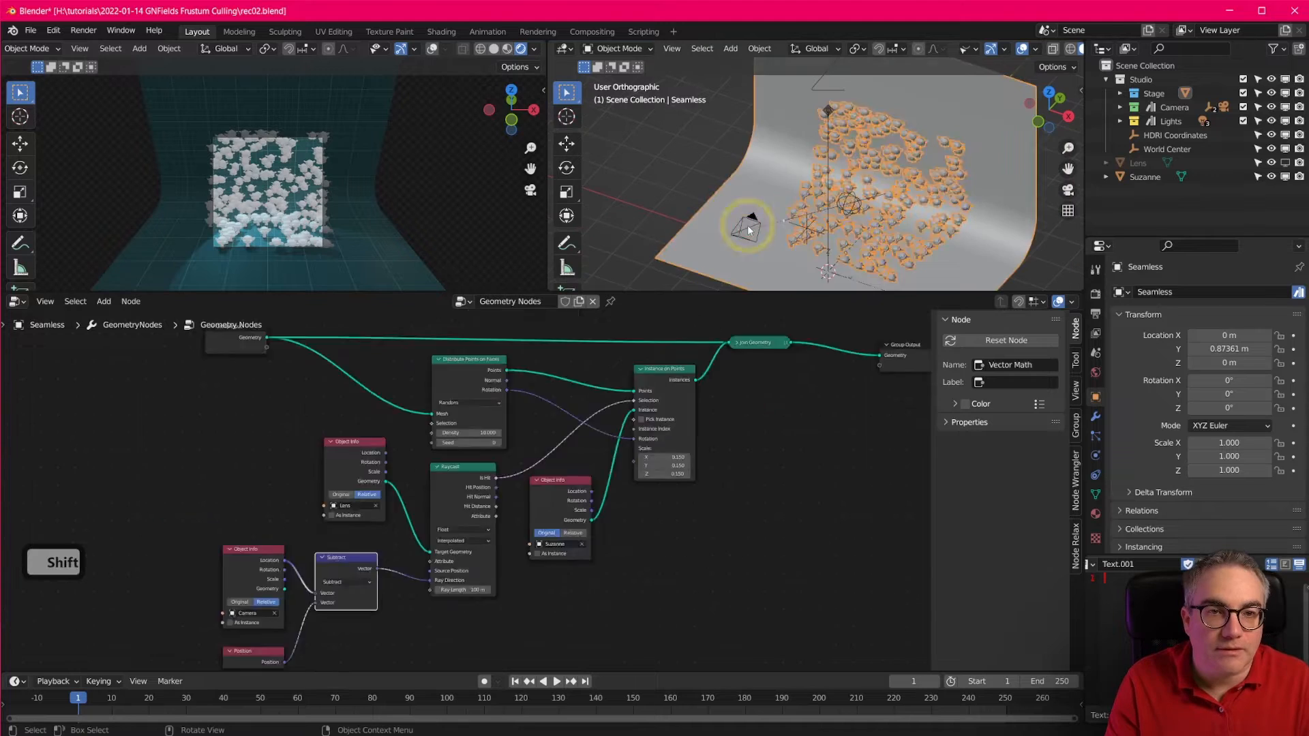
click(752, 221)
key(g)
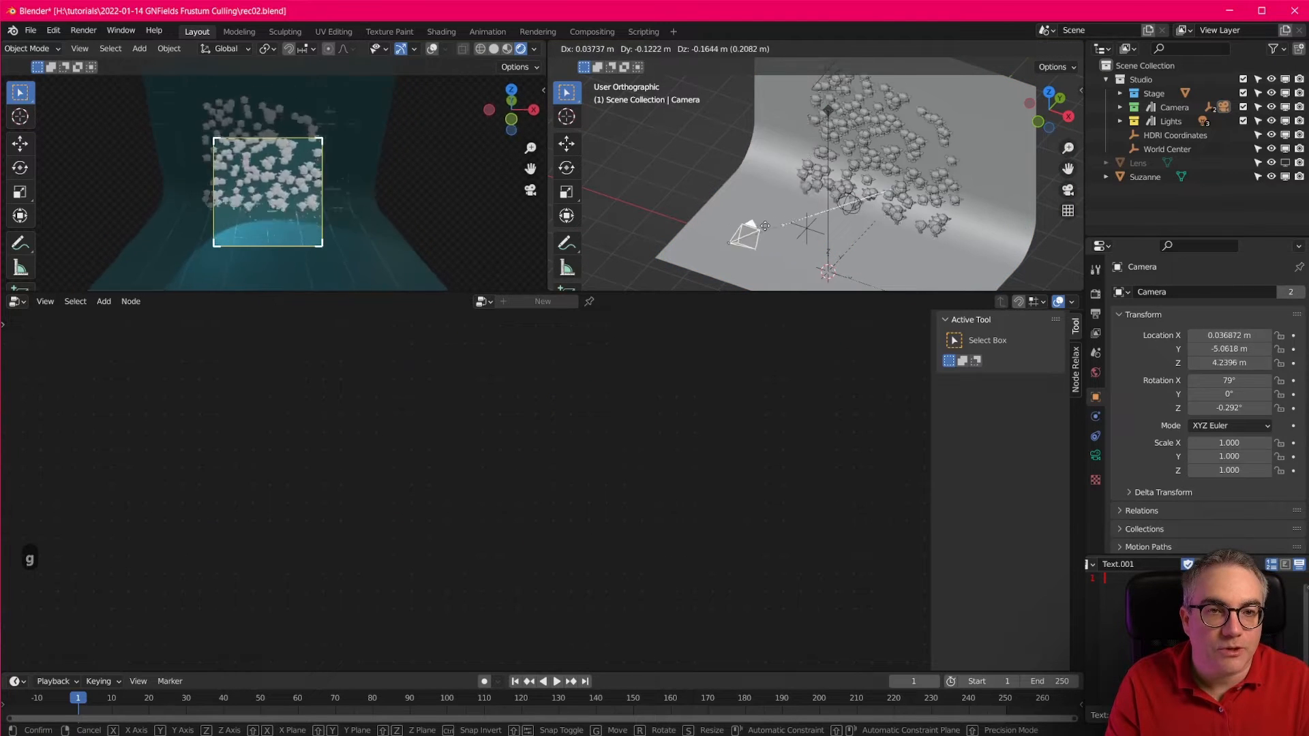
key(Escape)
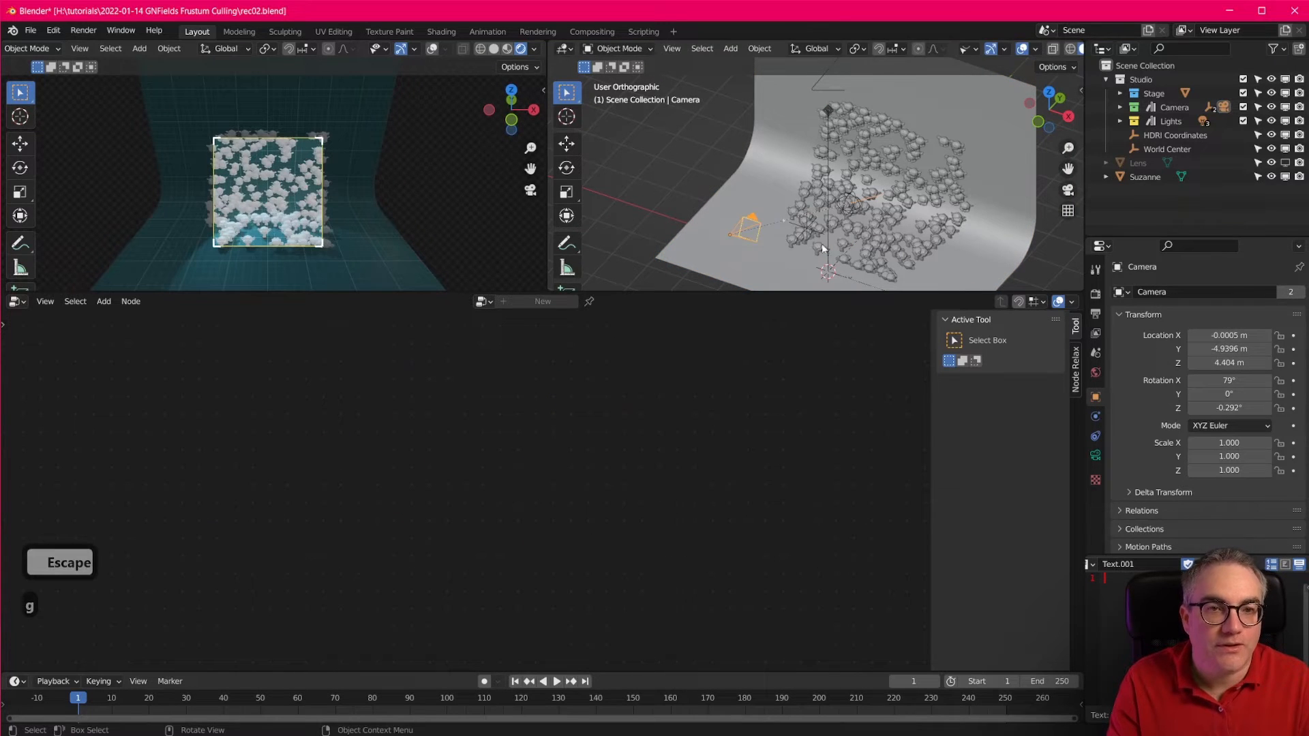
Enable the Lens plane in the viewports again and try moving the camera to compare its position with the plane.
click(1285, 163)
scroll(719, 241, up, 2)
shift+middle_drag(790, 228, 751, 186)
key(g)
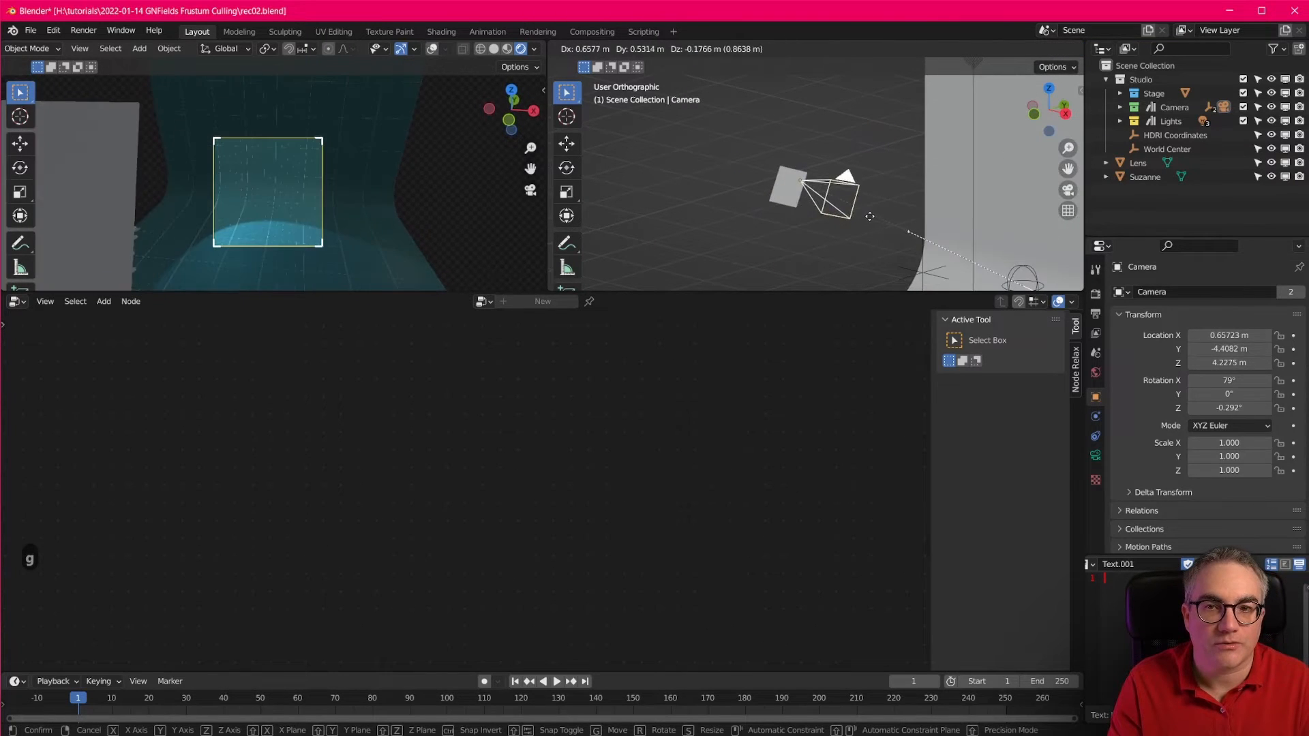
key(Escape)
scroll(859, 218, down, 6)
scroll(860, 219, up, 1)
mouse_move(868, 225)
shift+middle_down()
mouse_move(853, 199)
mouse_move(845, 225)
shift+middle_up()
scroll(852, 199, up, 1)
scroll(830, 184, up, 1)
scroll(829, 182, up, 1)
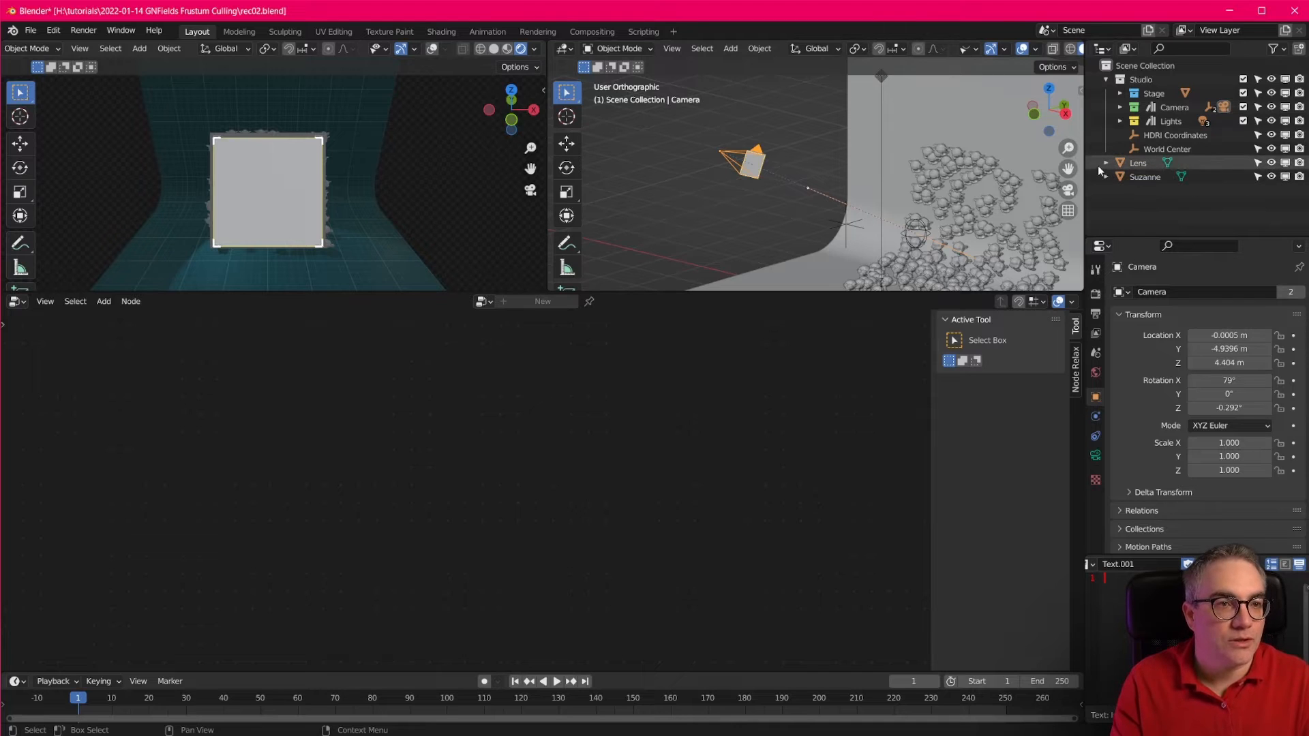
Delete the Lens plane from the scene and select the Seamless backdrop.
click(1139, 165)
key(x)
click(771, 196)
click(929, 248)
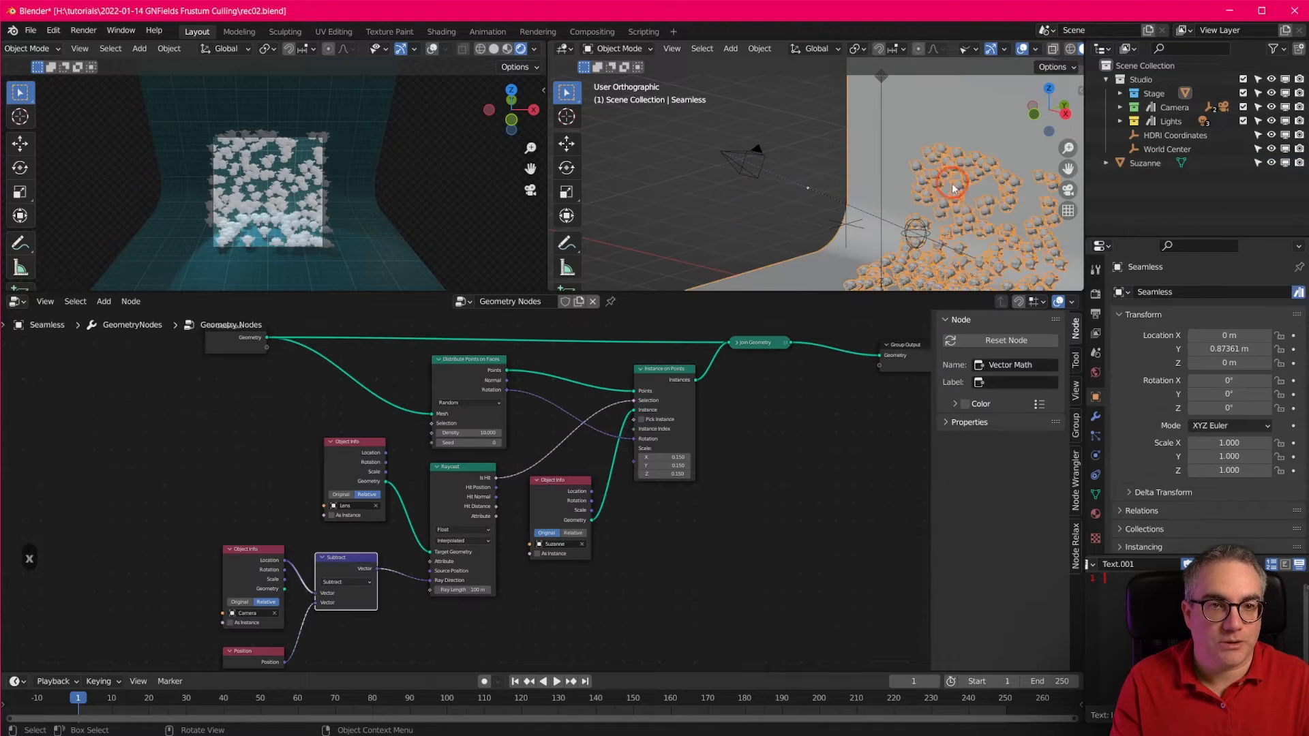
shift+middle_drag(929, 249, 930, 172)
scroll(504, 497, up, 3)
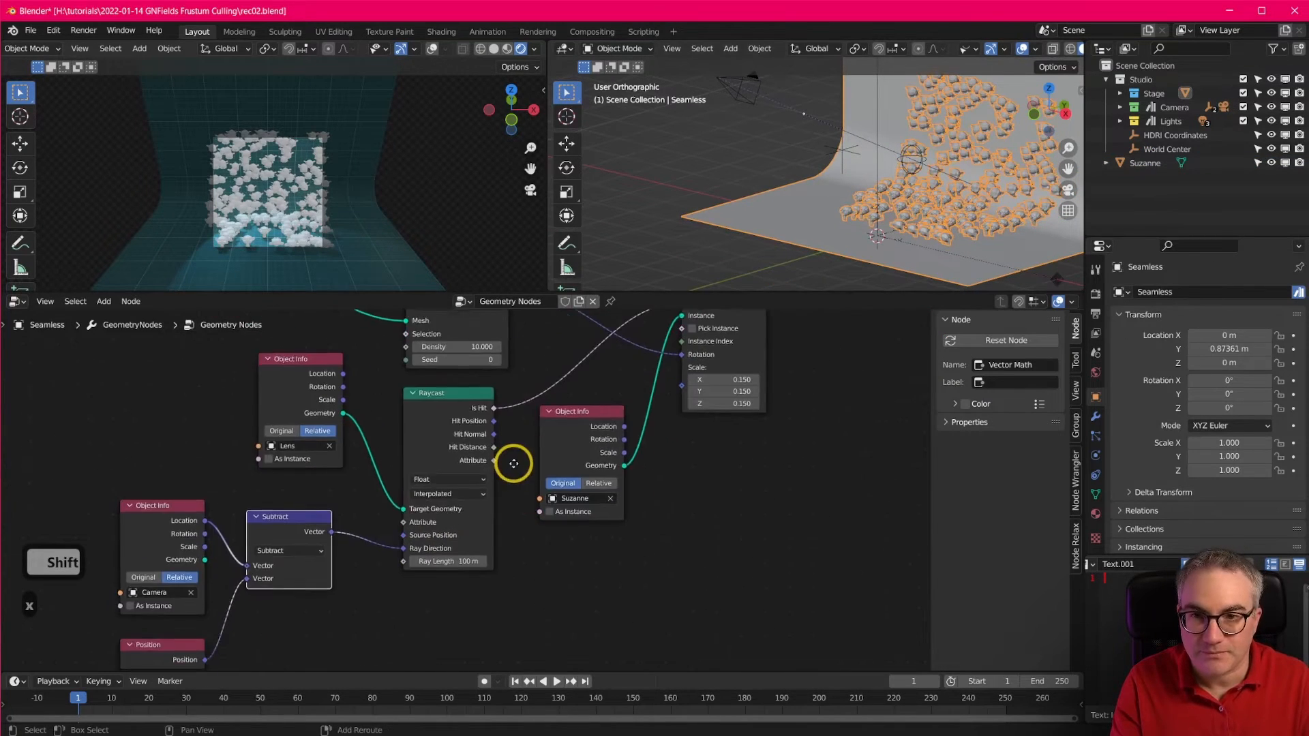
Save the file and add a Grid mesh primitive node below the Suzanne Object Info node.
scroll(509, 490, up, 2)
shift+middle_drag(589, 514, 561, 552)
scroll(562, 550, down, 5)
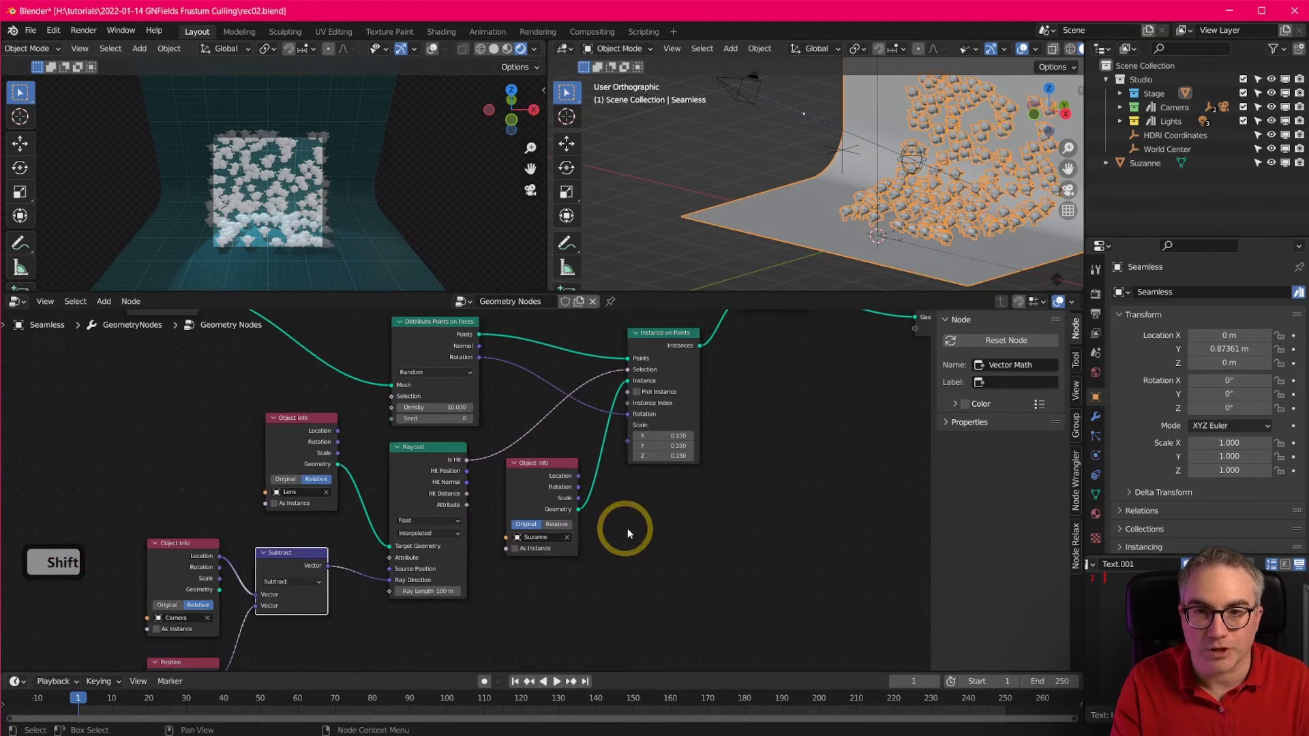
shift+middle_drag(817, 537, 651, 458)
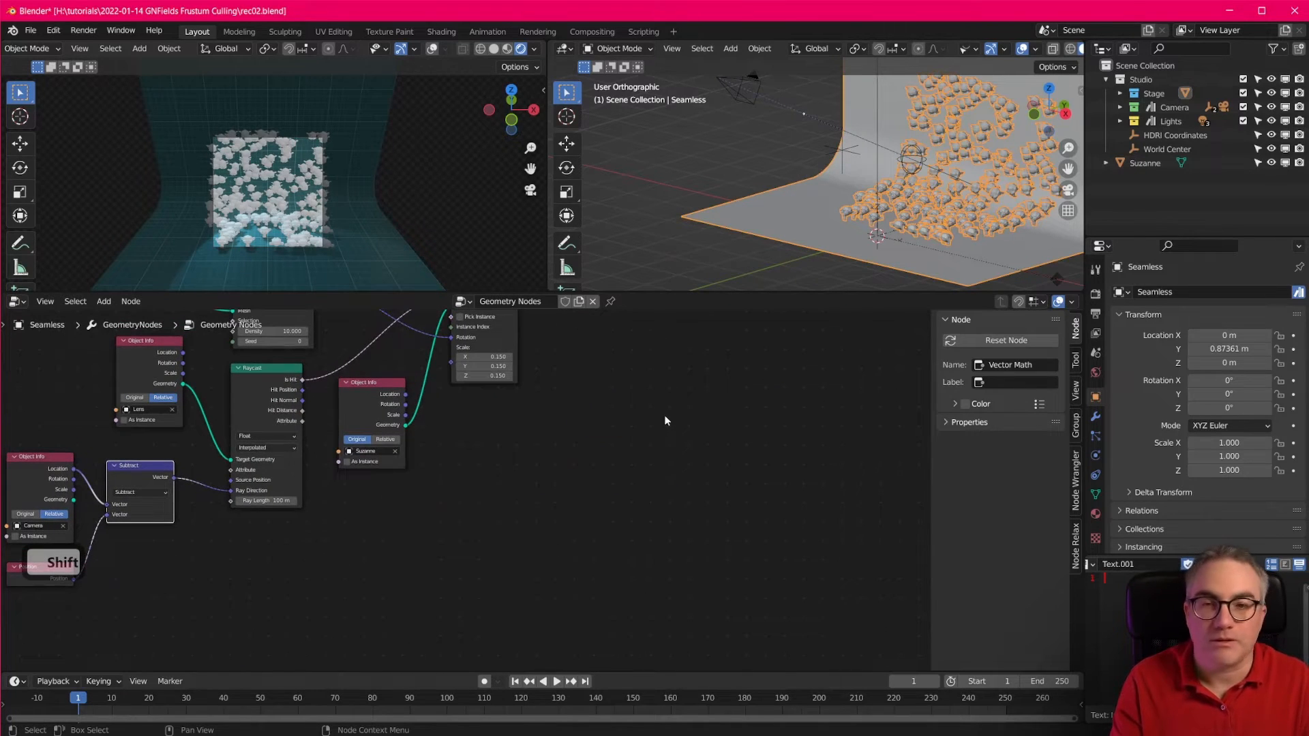
key(ctrl+s)
key(shift+a)
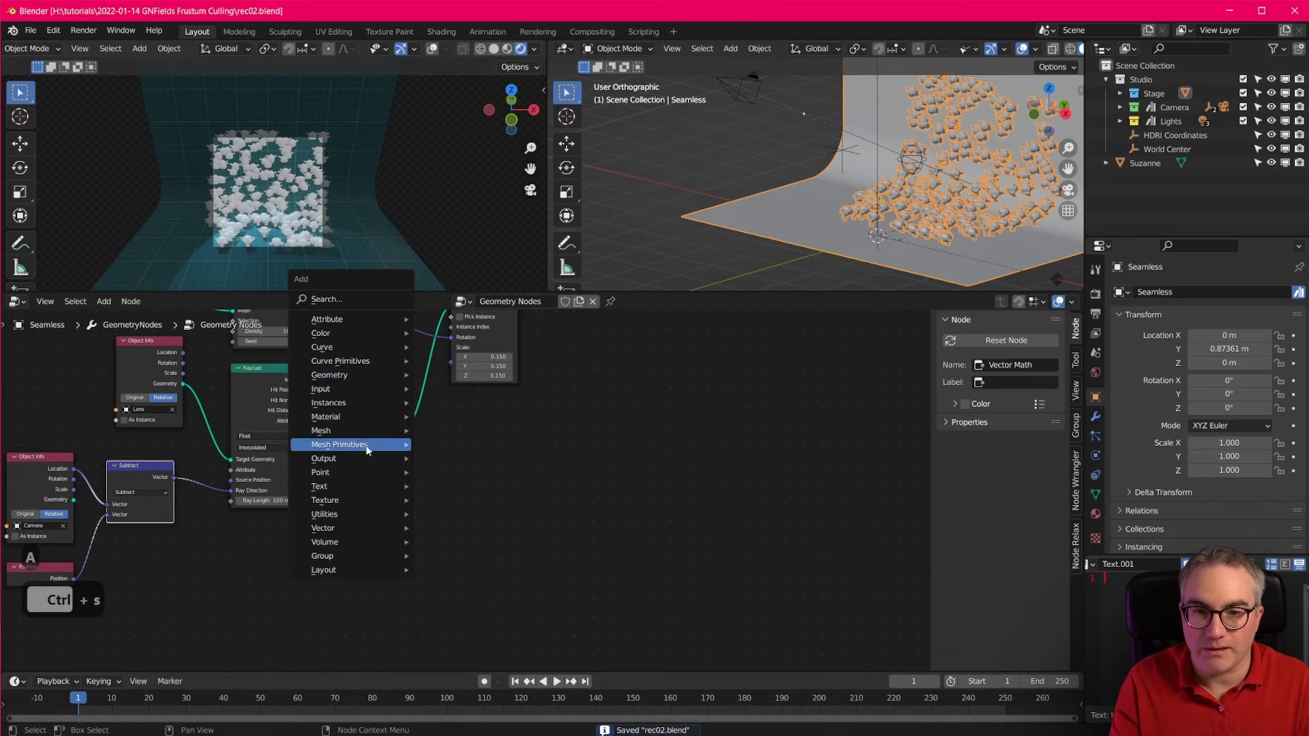
mouse_move(368, 445)
click(480, 485)
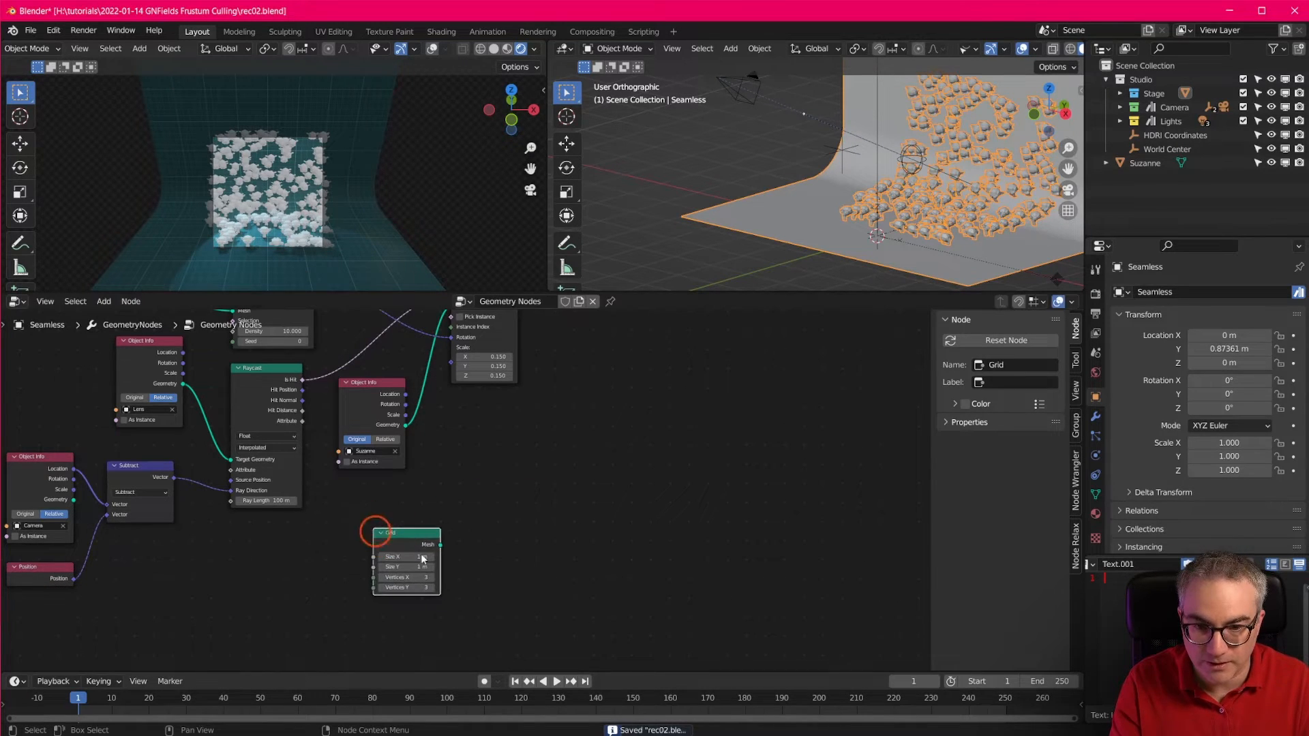
click(382, 538)
Set the Grid node's Vertices X and Vertices Y to 2 and shift the node slightly down and left.
scroll(409, 573, up, 2)
middle_drag(414, 578, 460, 449)
scroll(409, 482, up, 2)
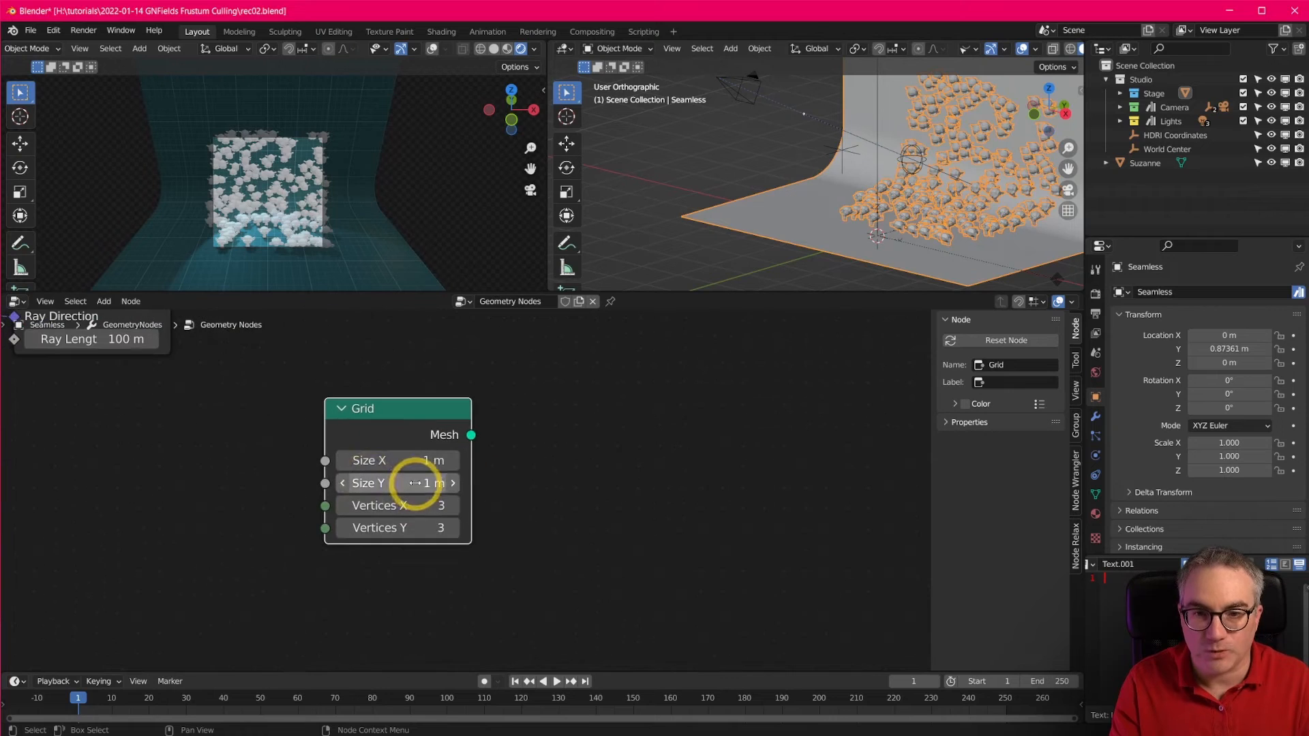
click(341, 508)
click(344, 529)
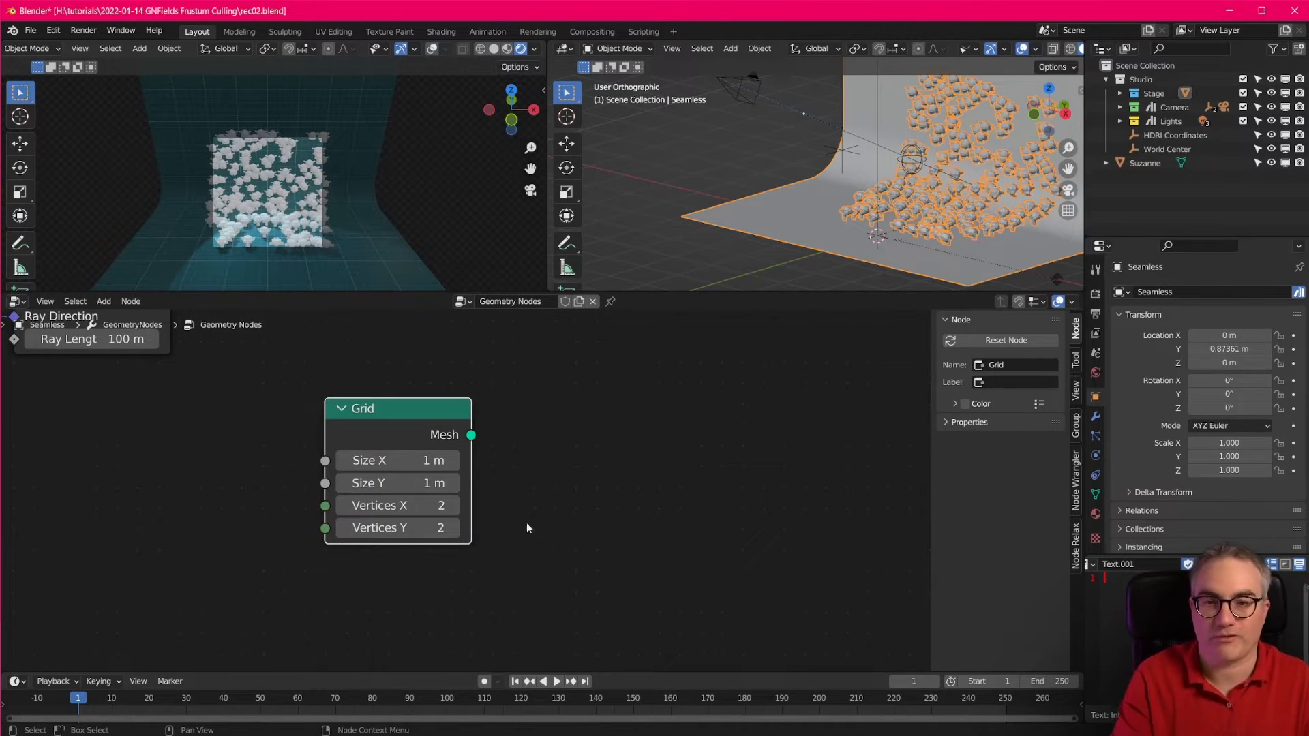
drag(404, 408, 314, 456)
Connect the Grid node's Mesh output directly to the Group Output's Geometry.
shift+middle_drag(823, 203, 744, 207)
middle_drag(881, 222, 868, 217)
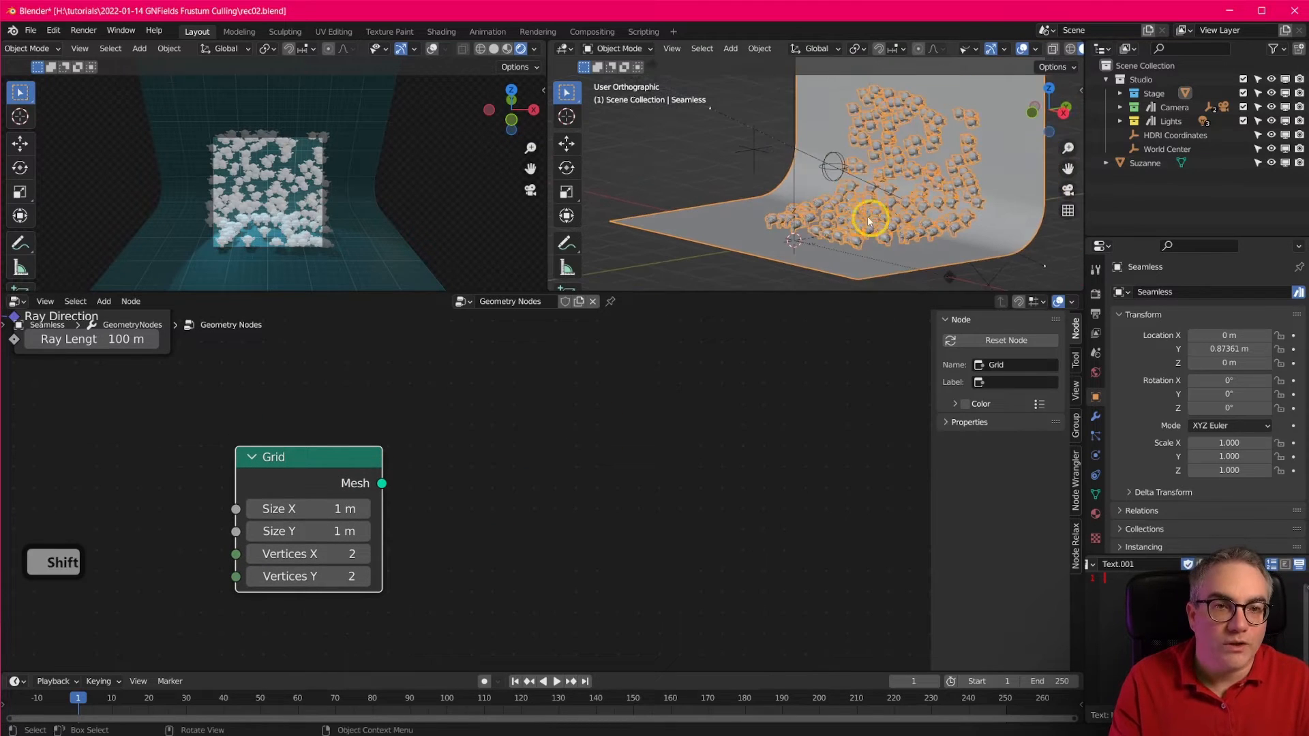
scroll(631, 489, down, 5)
scroll(631, 489, down, 4)
shift+scroll(662, 533, up, 3)
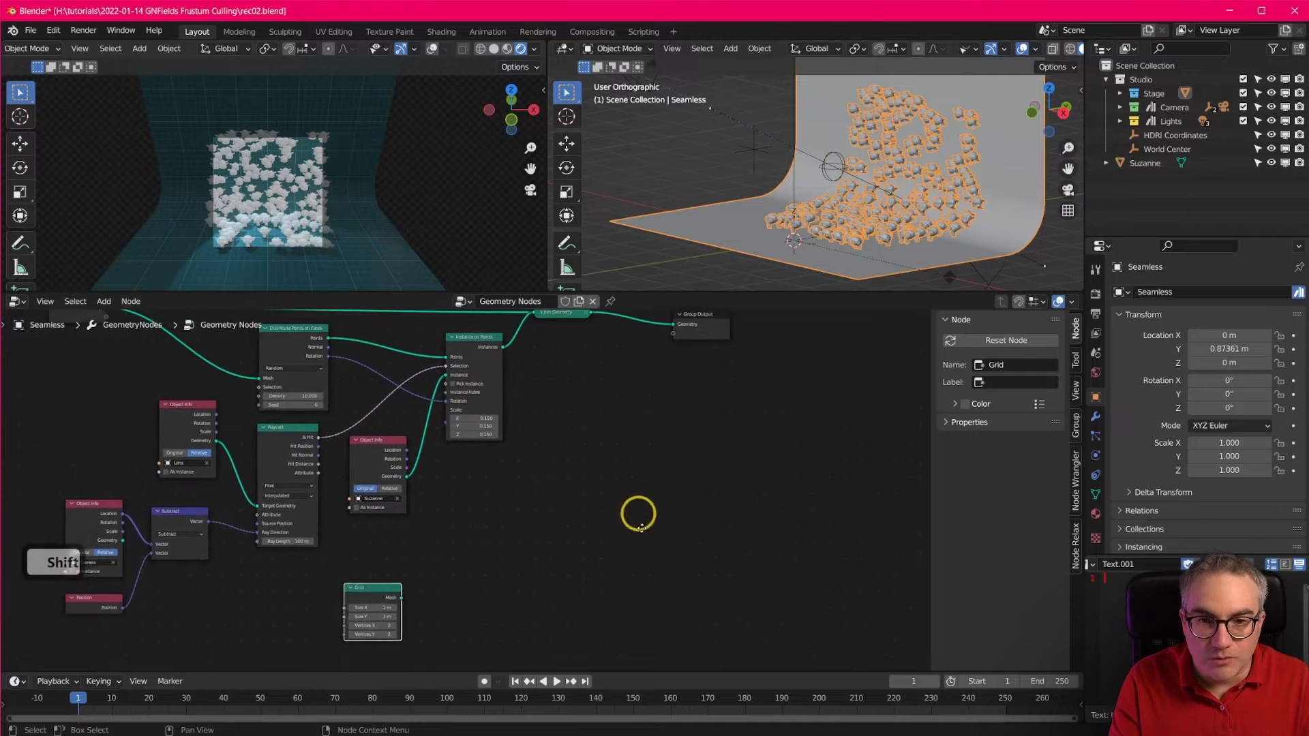
drag(392, 655, 671, 383)
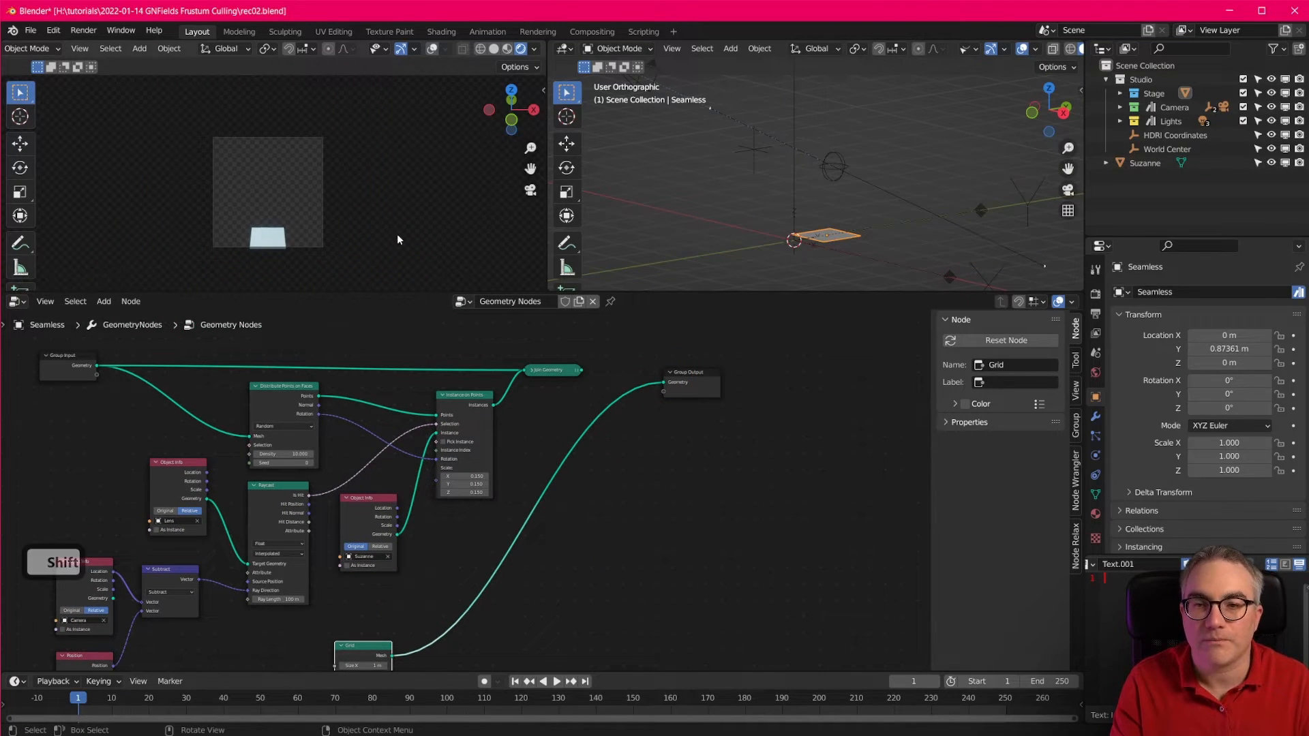
Add a Transform node and insert it on the link between the Grid node and the Group Output.
scroll(341, 247, up, 3)
shift+middle_drag(828, 240, 857, 236)
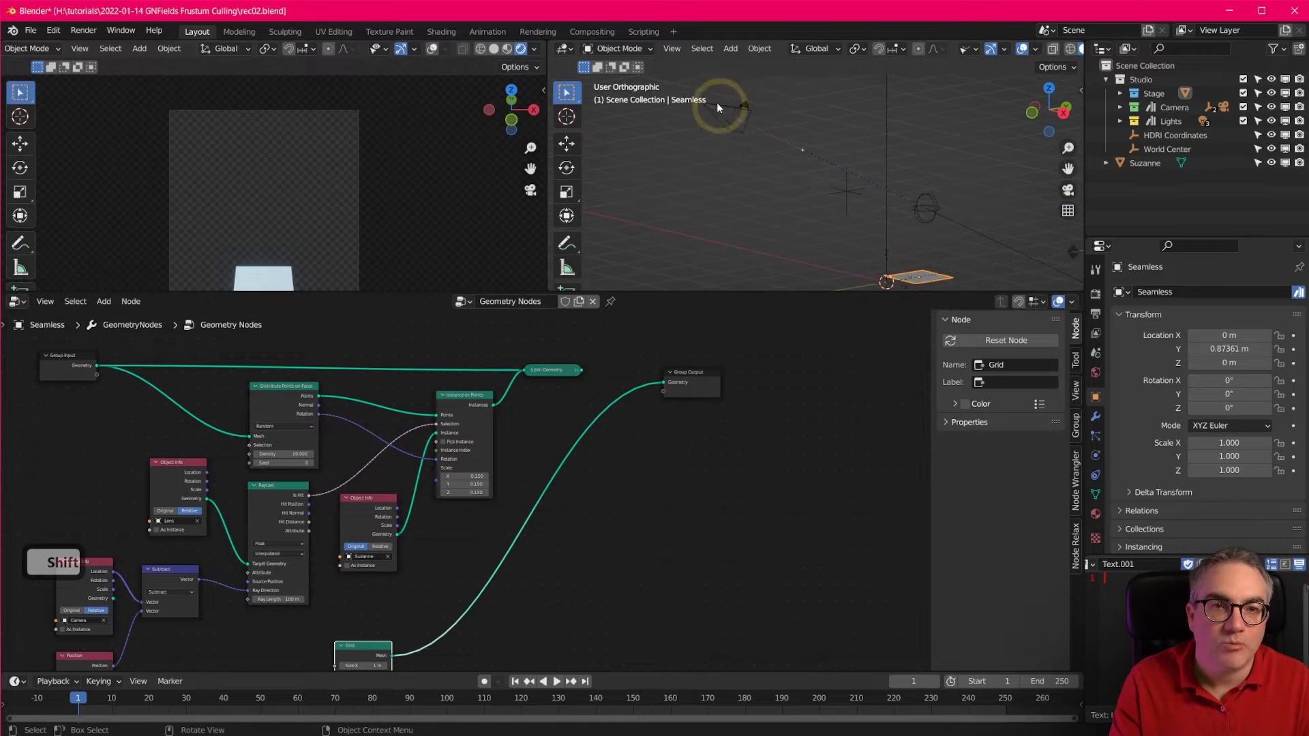
scroll(466, 495, up, 5)
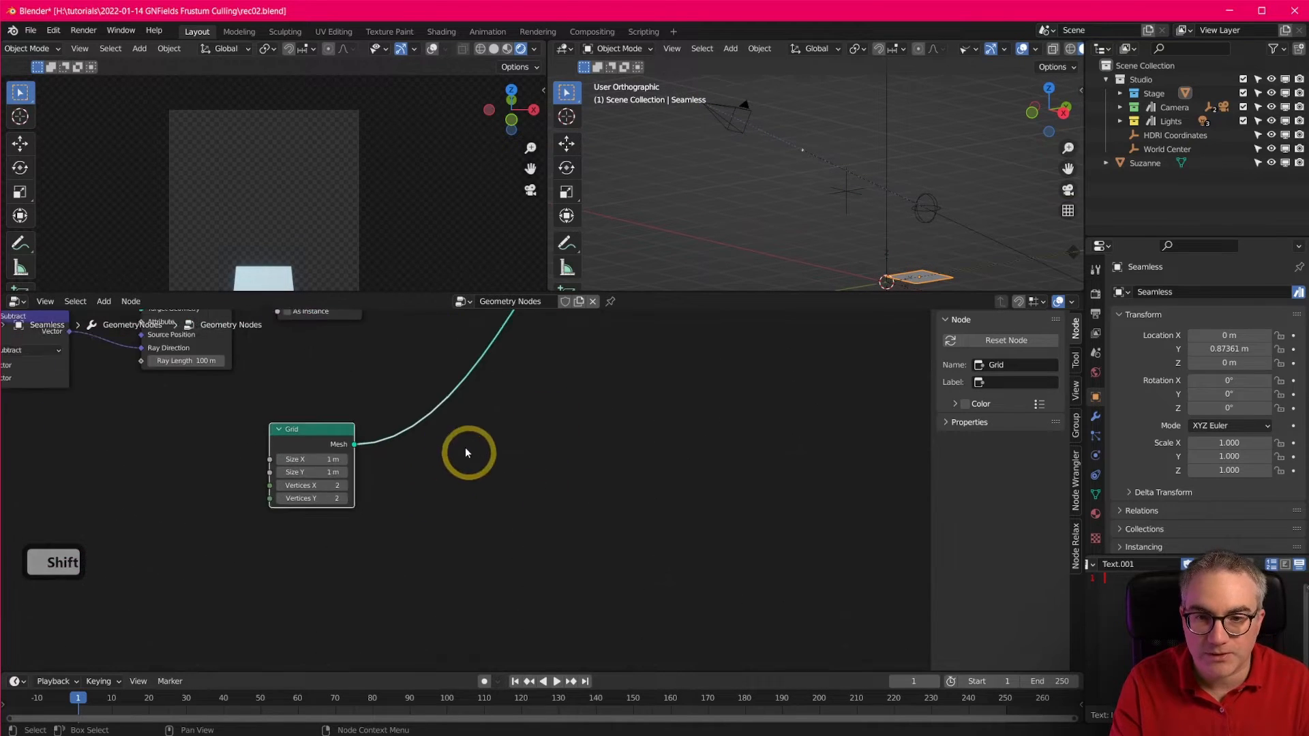
middle_drag(549, 468, 511, 537)
key(shift+a)
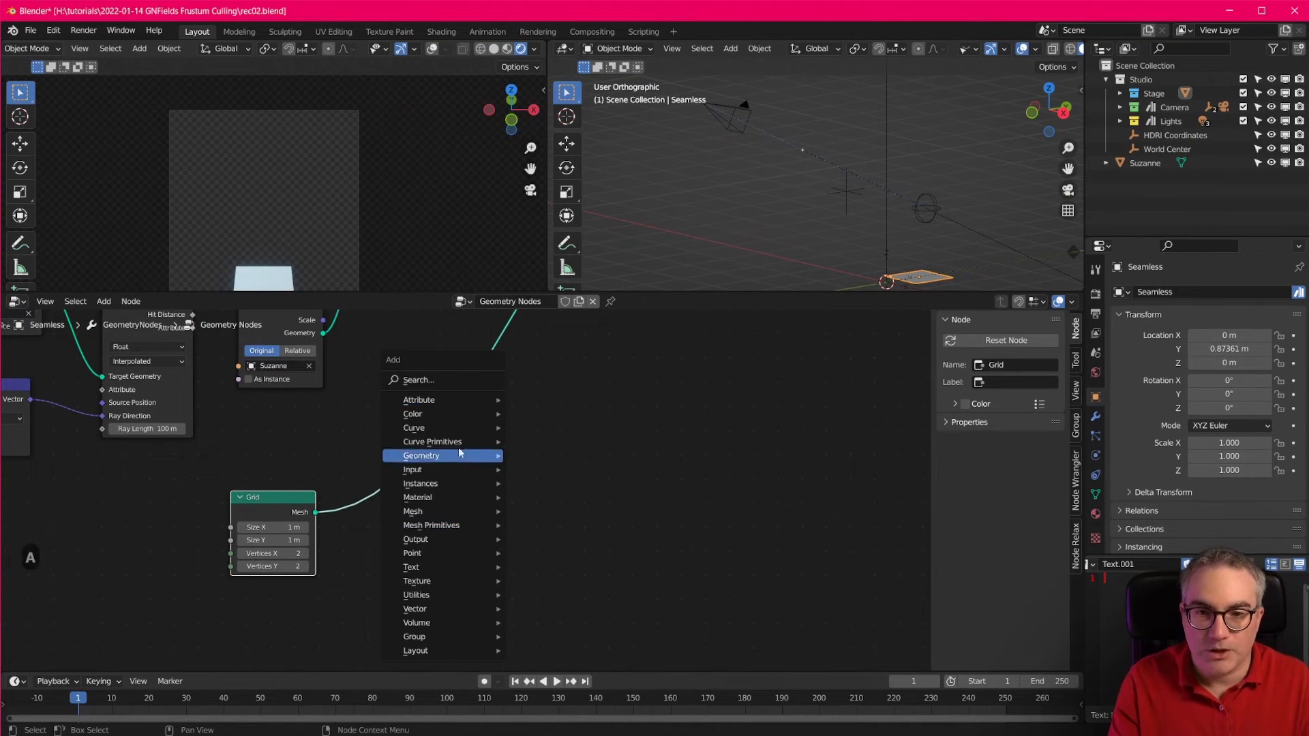
click(443, 379)
text(tra)
key(Return)
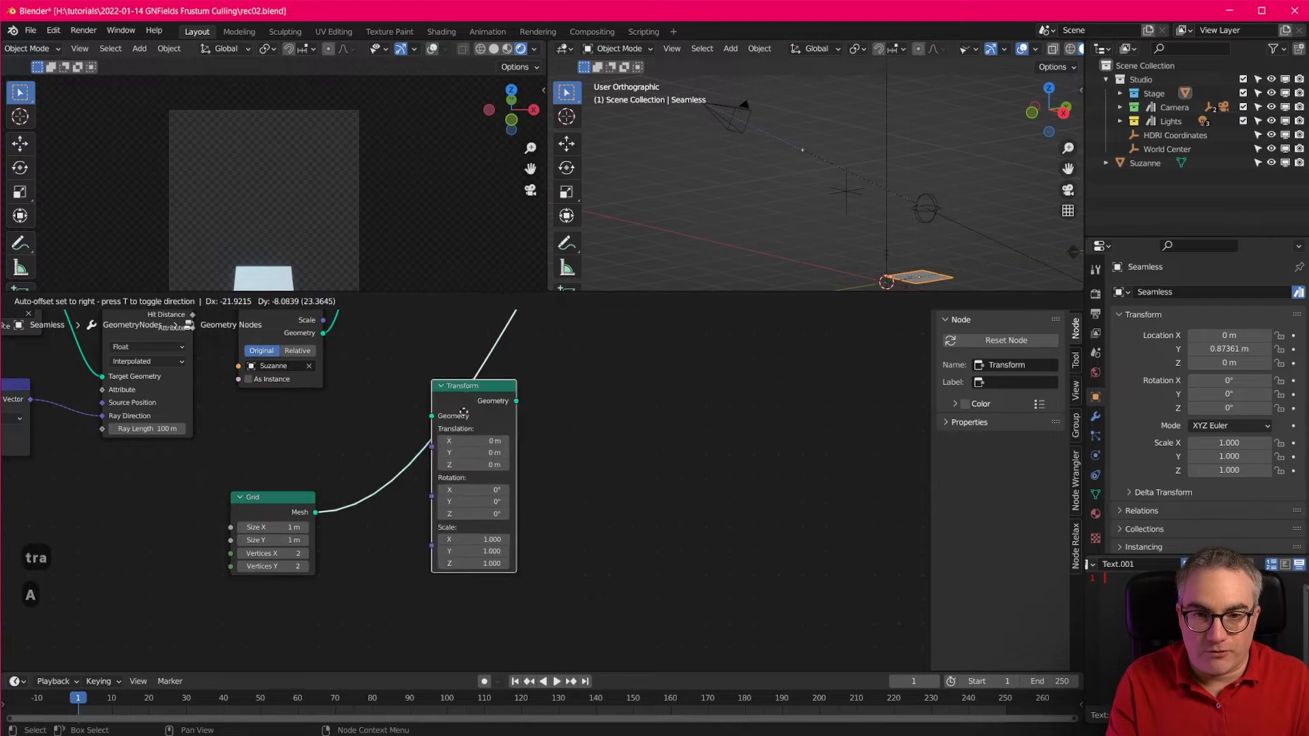
click(395, 452)
click(430, 524)
Connect the Camera Object Info's Location and Rotation to the Transform node's Translation and Rotation, and shift Transform closer to the Grid node.
middle_drag(413, 485, 593, 516)
middle_drag(500, 499, 722, 548)
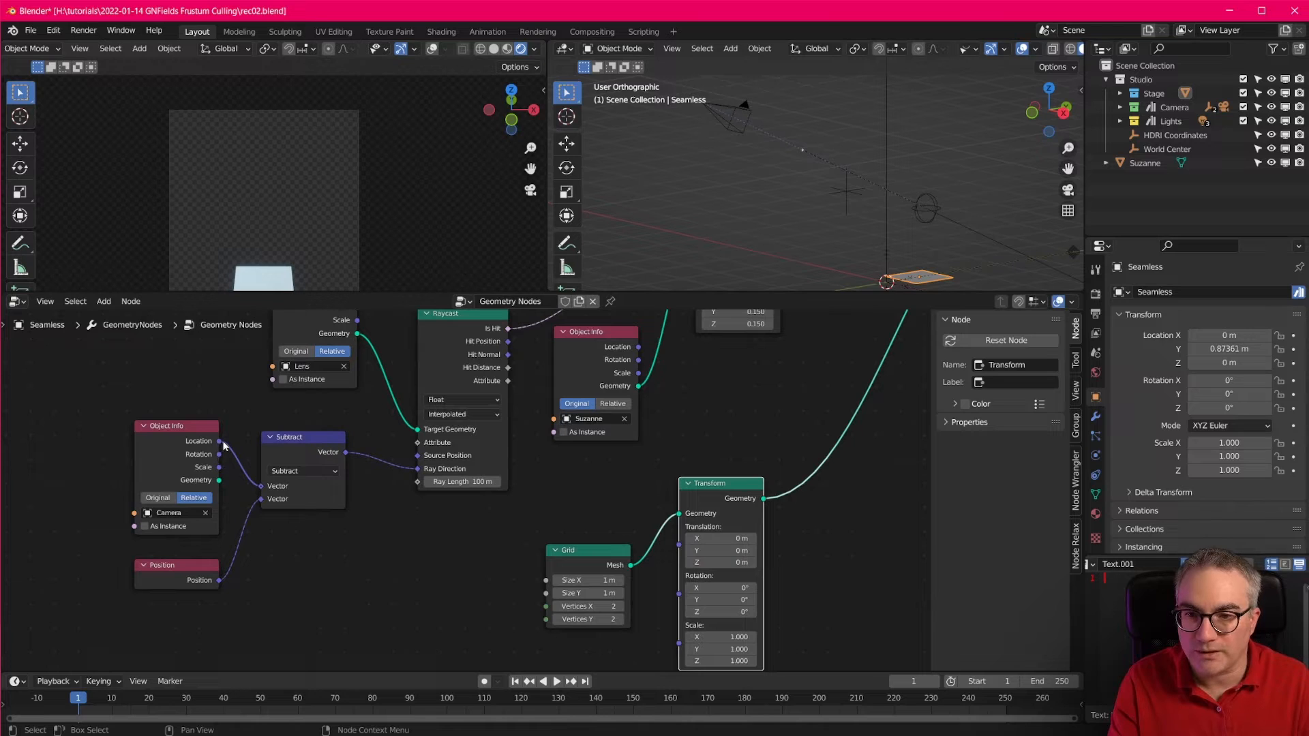
drag(219, 441, 679, 544)
mouse_move(815, 211)
middle_down()
mouse_move(850, 198)
mouse_move(797, 140)
mouse_move(838, 181)
mouse_move(877, 257)
mouse_move(837, 203)
middle_up()
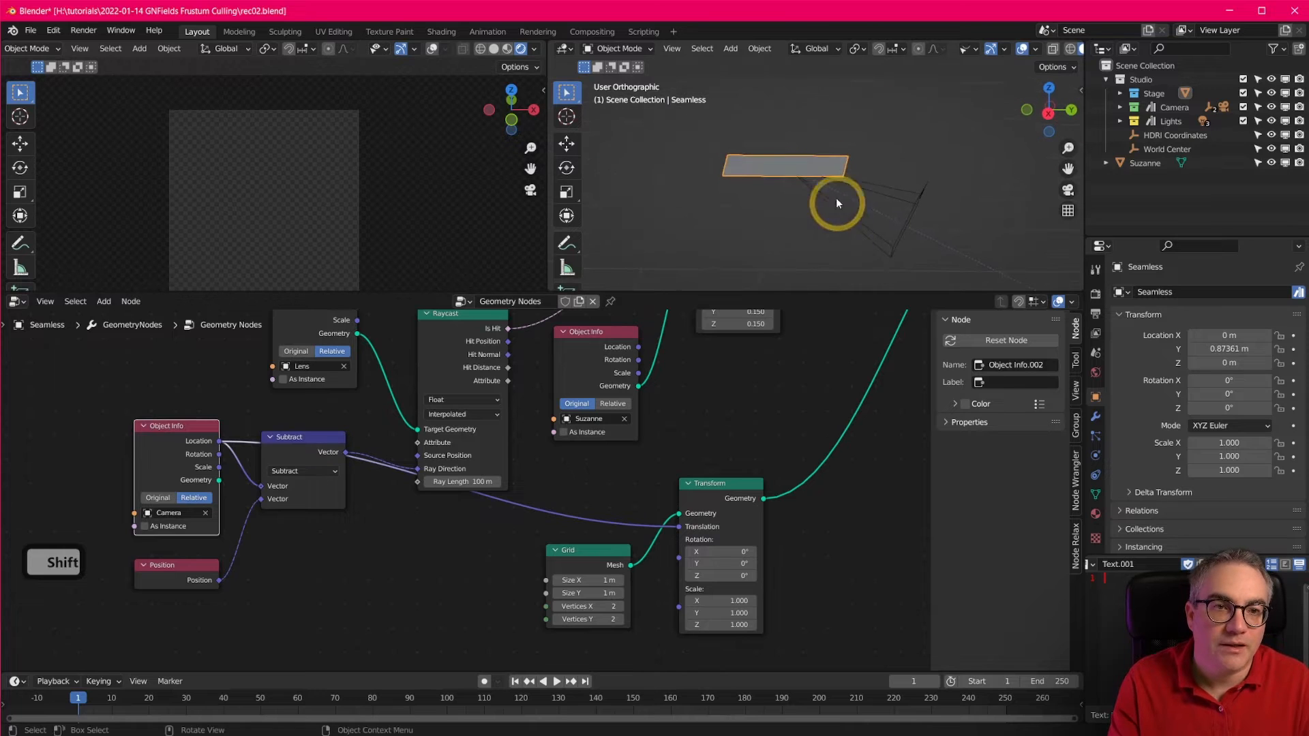
drag(218, 454, 678, 557)
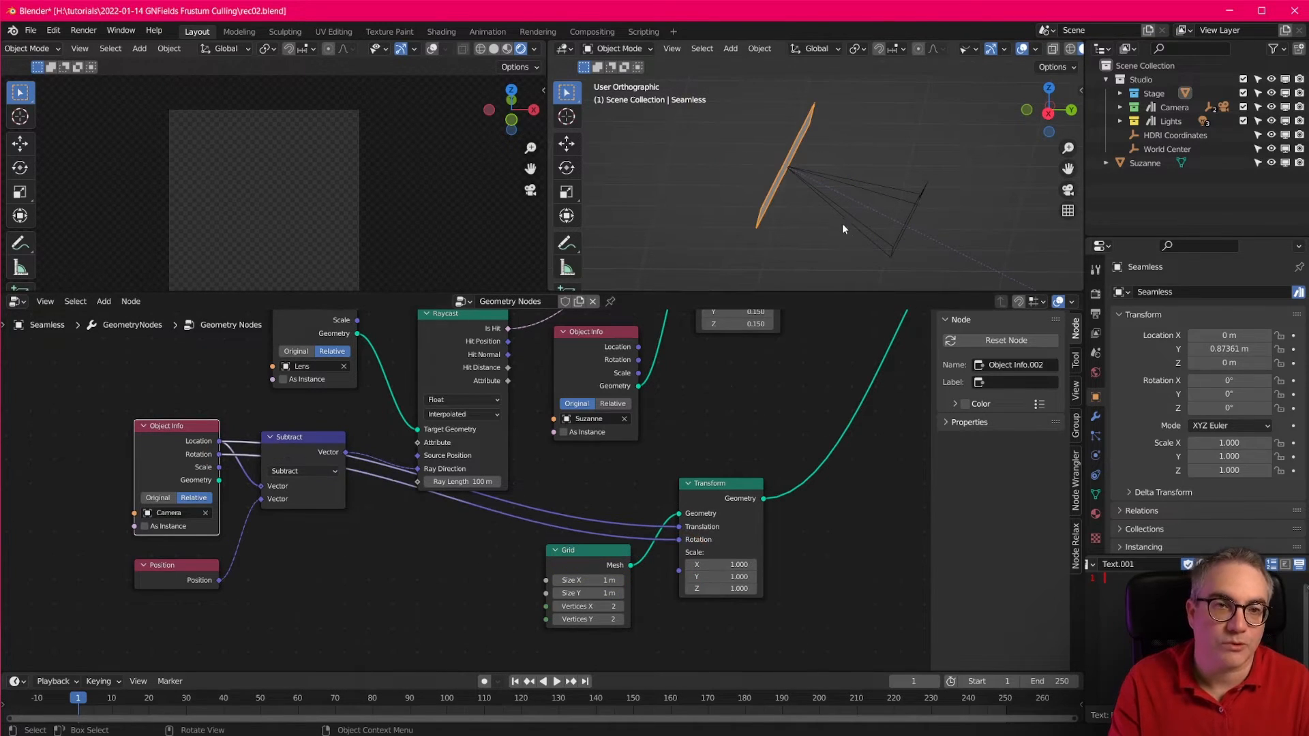
middle_drag(885, 229, 853, 233)
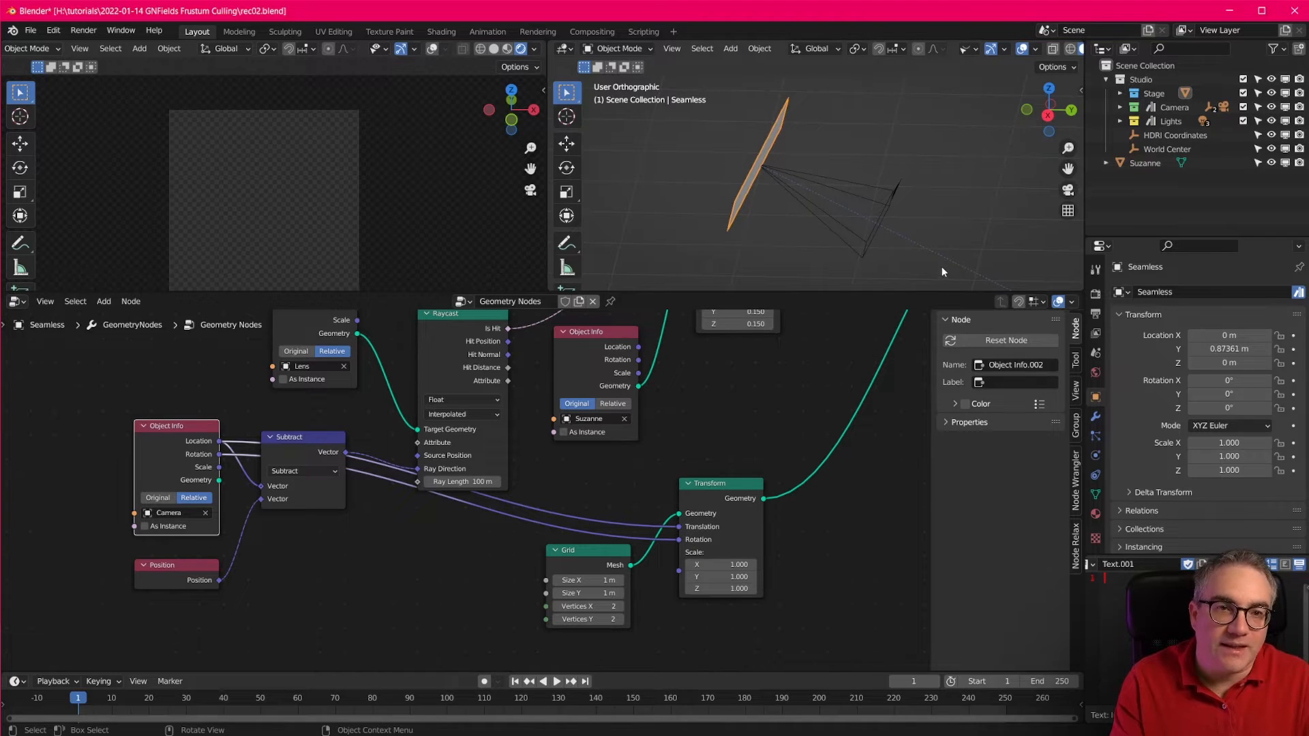
shift+middle_drag(801, 185, 753, 173)
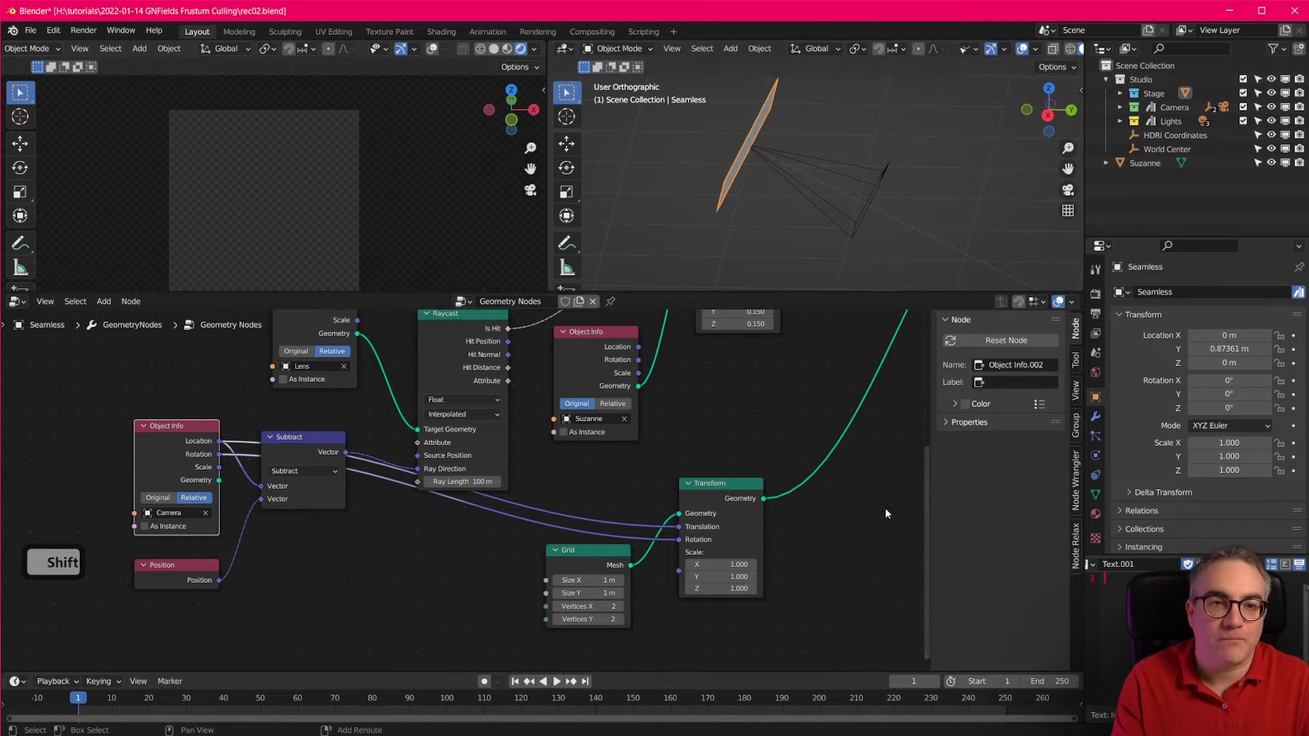
scroll(812, 543, down, 2)
drag(679, 488, 667, 505)
Add a second camera at the world origin and clear its rotation.
middle_drag(770, 552, 753, 470)
scroll(862, 160, down, 8)
shift+middle_drag(925, 217, 666, 77)
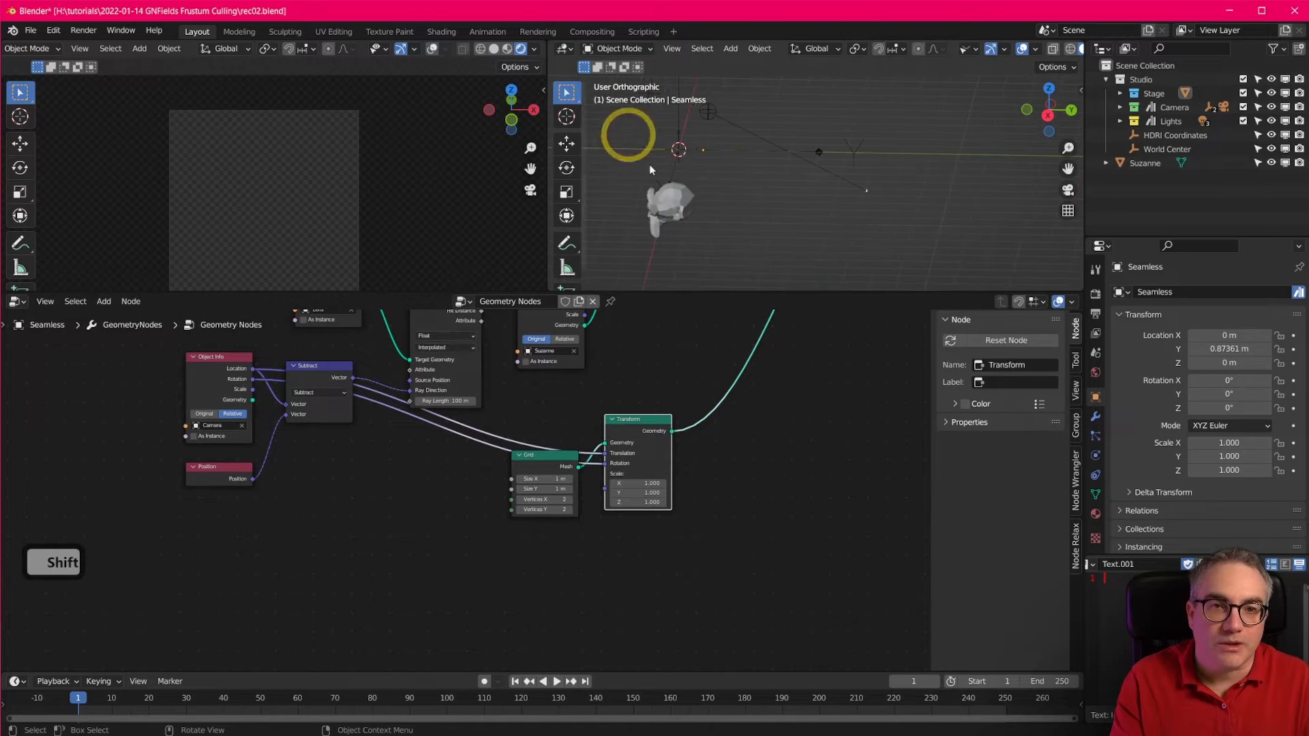
scroll(655, 173, up, 3)
middle_drag(659, 179, 753, 196)
shift+middle_drag(747, 164, 898, 262)
scroll(899, 262, up, 1)
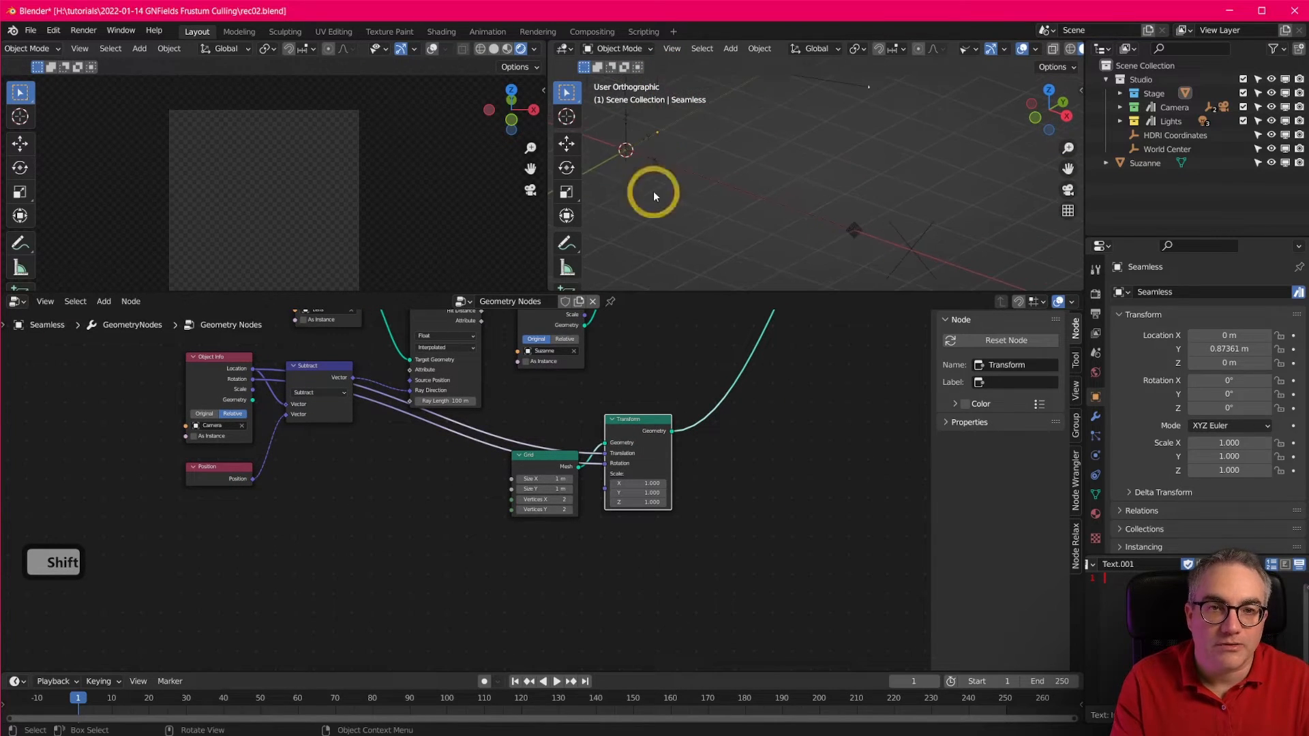
shift+middle_drag(657, 171, 840, 146)
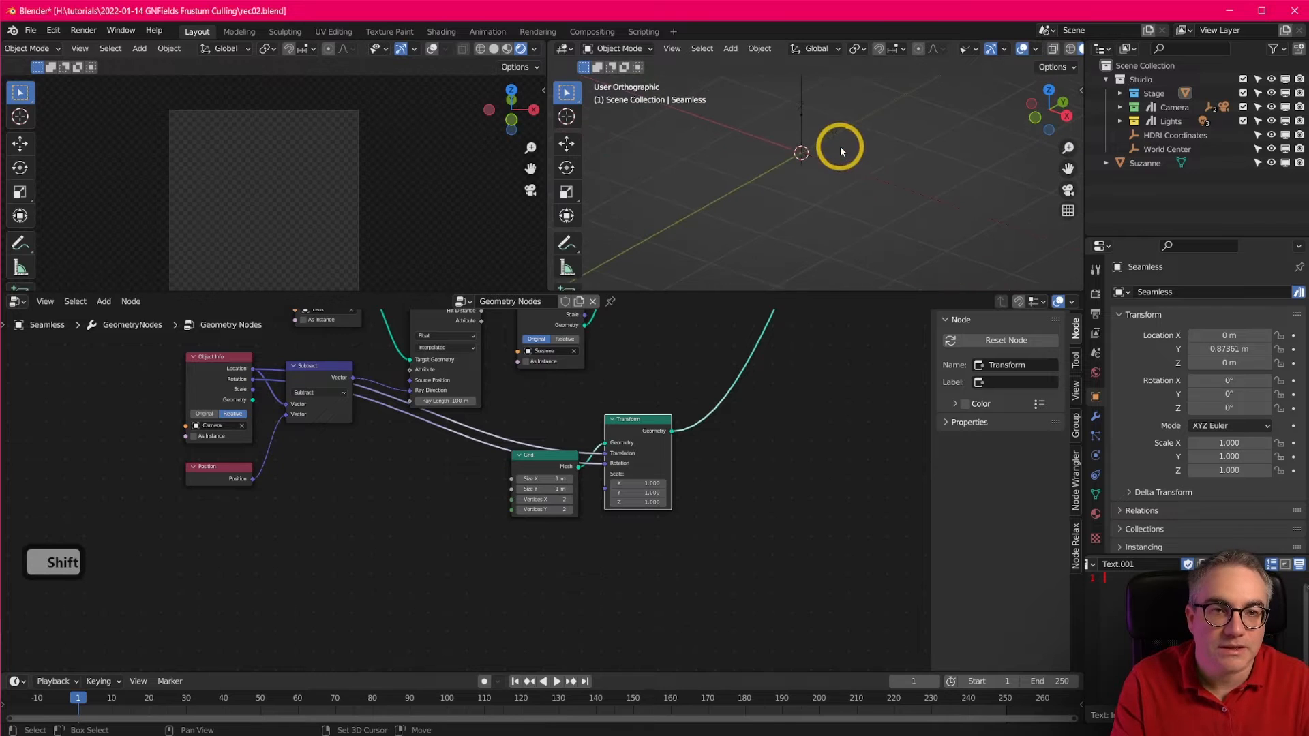
key(shift+a)
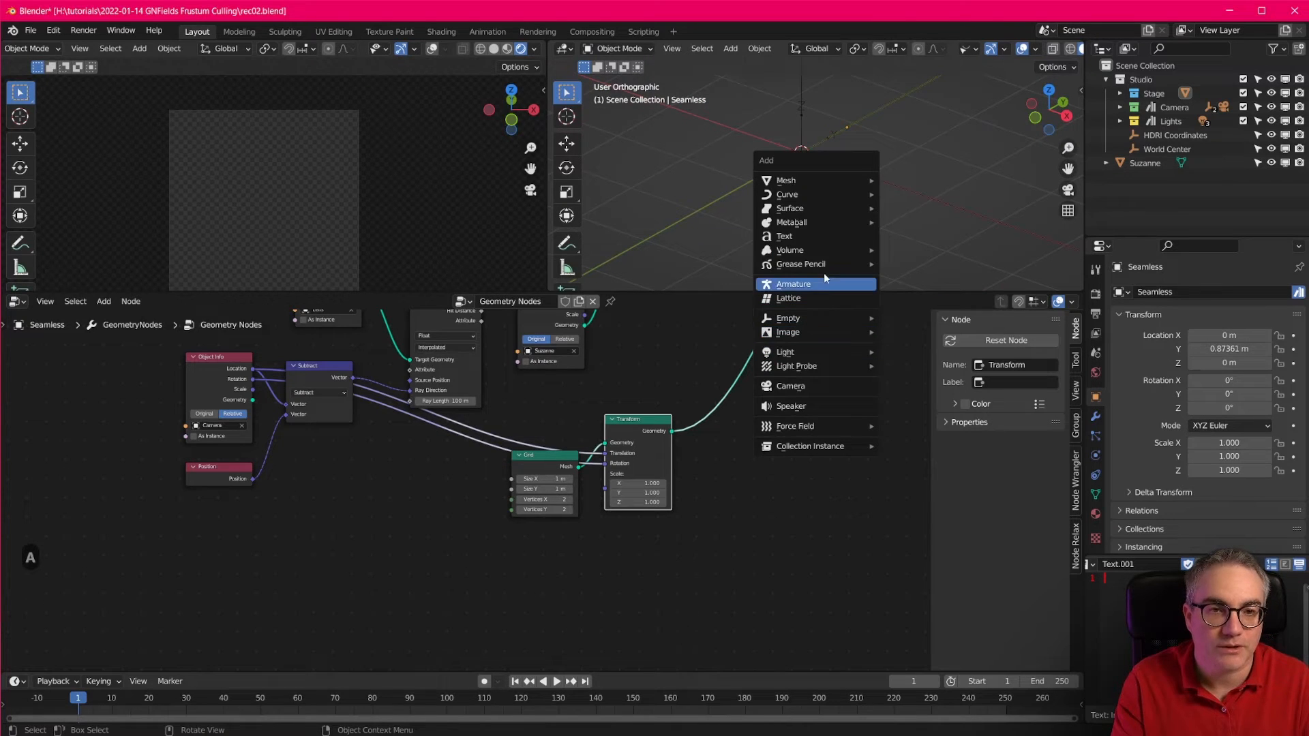
click(808, 387)
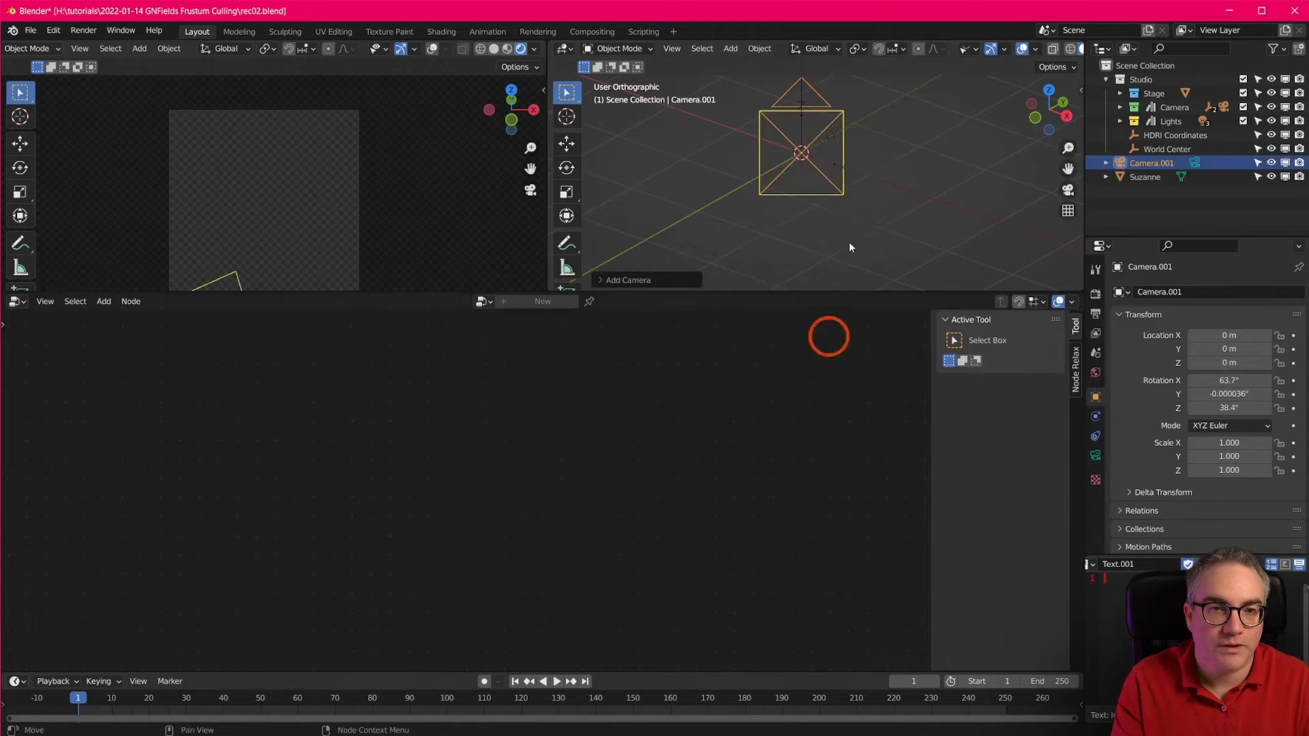
key(alt+r)
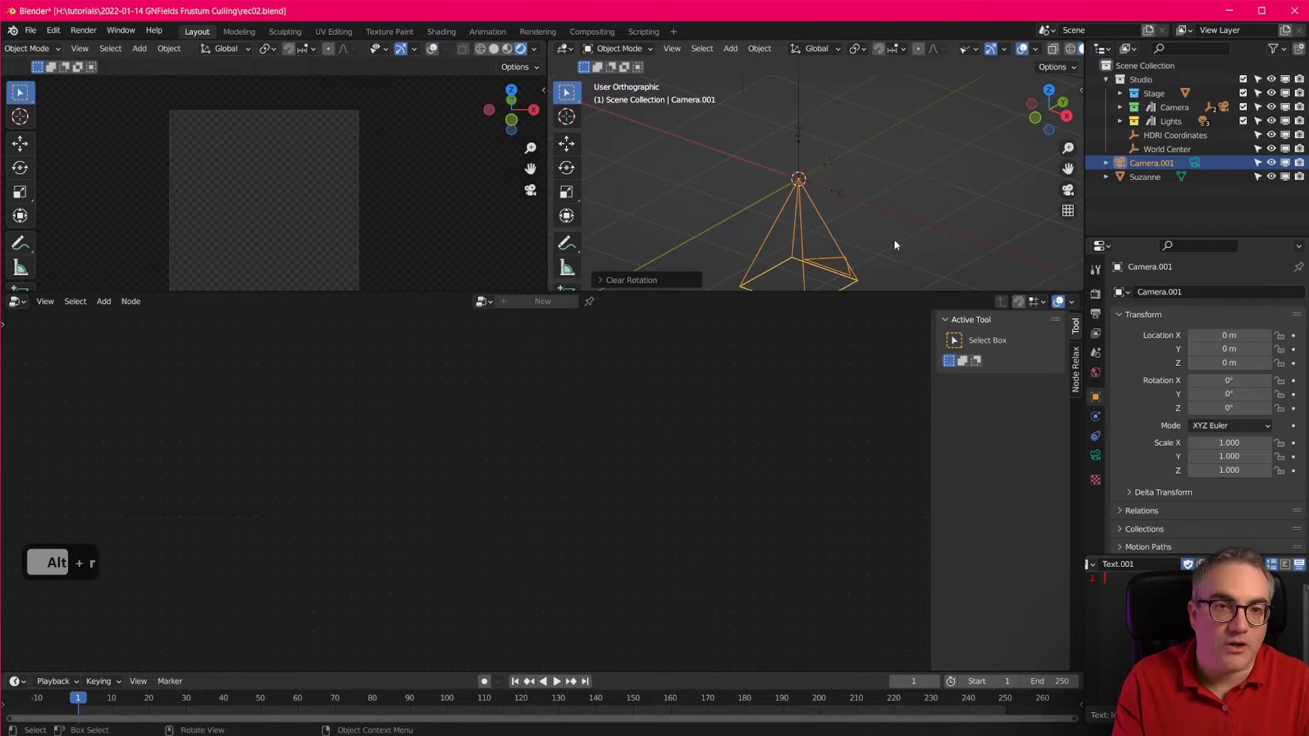
Examine the viewing direction of the unrotated camera at the origin and compare it with the grid at the scene camera.
shift+middle_drag(893, 239, 892, 195)
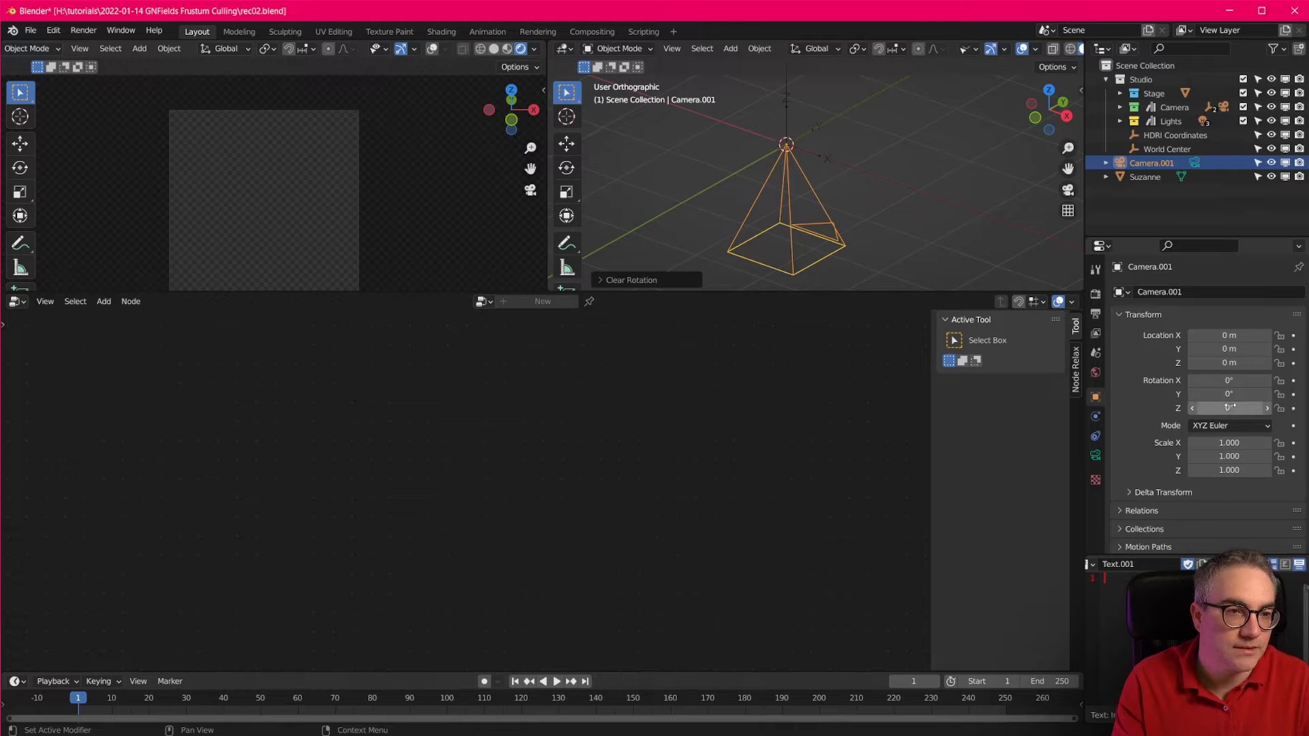
middle_drag(910, 155, 942, 211)
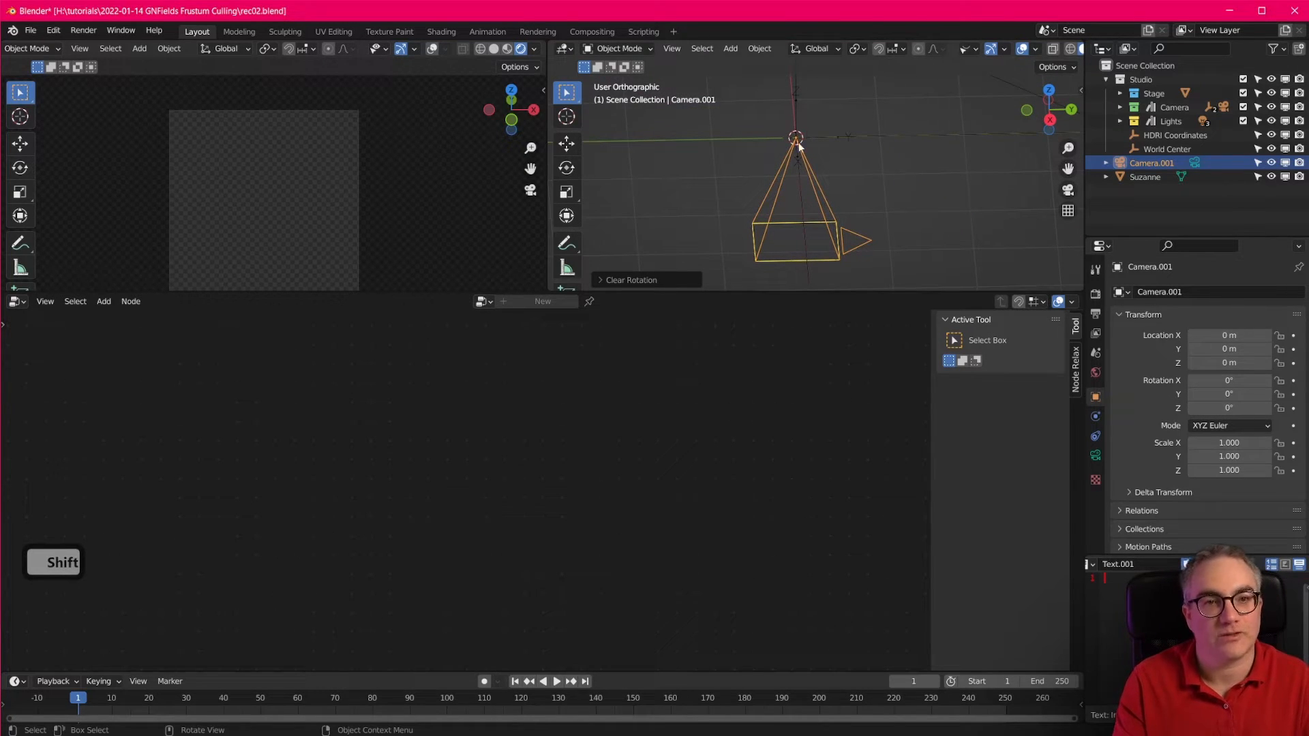
mouse_move(857, 219)
shift+middle_down()
mouse_move(862, 240)
mouse_move(894, 181)
mouse_move(869, 206)
shift+middle_up()
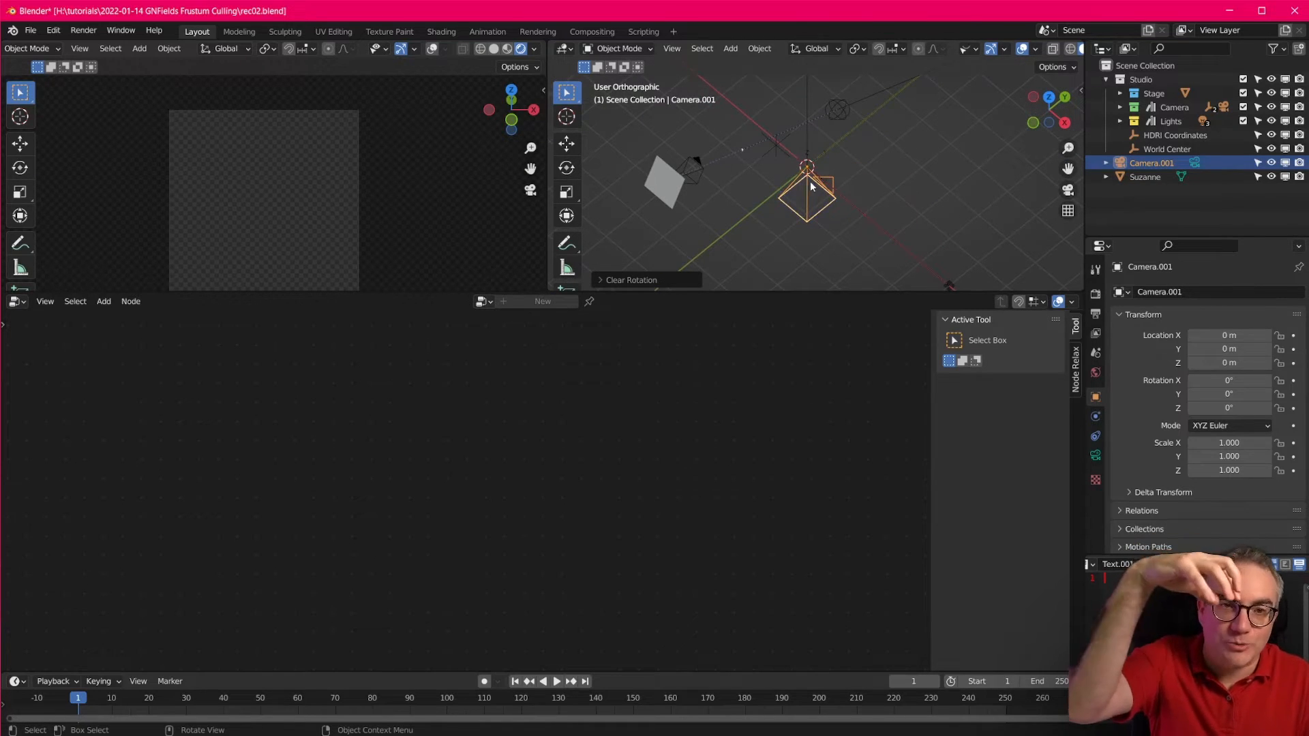
scroll(842, 179, up, 2)
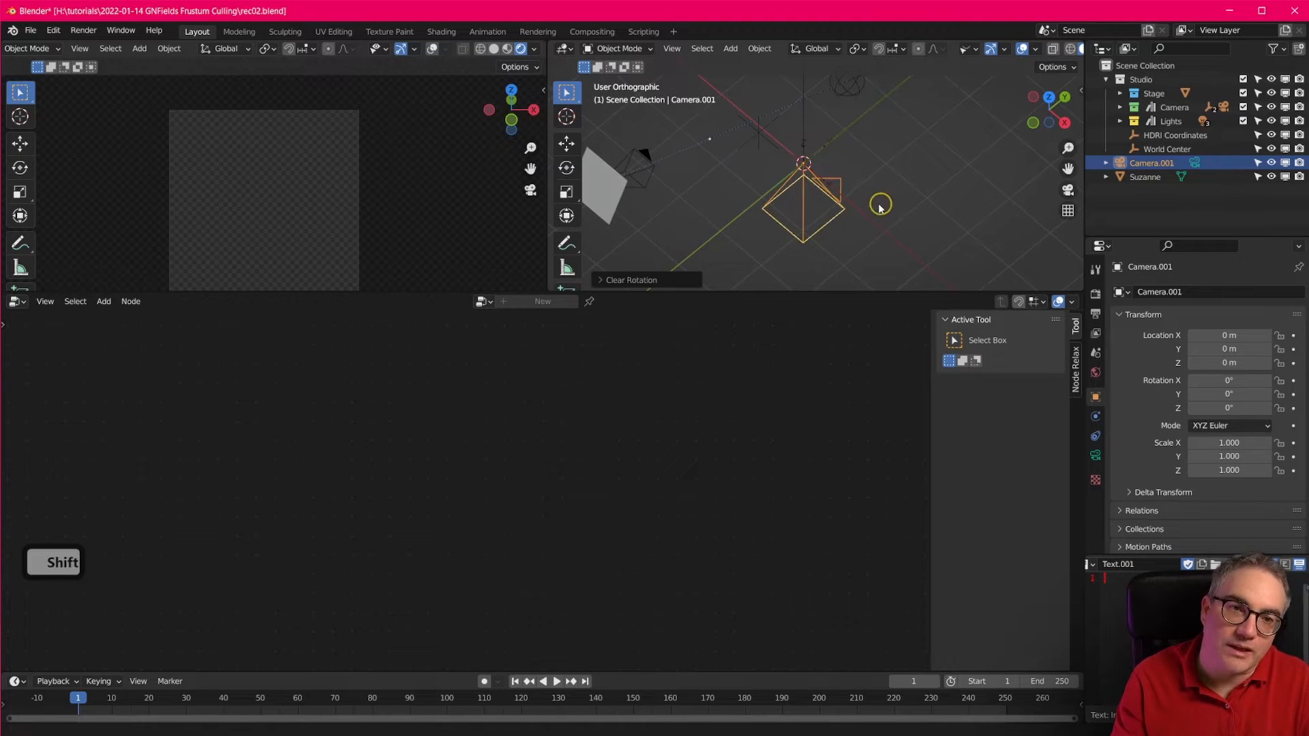
shift+middle_drag(843, 178, 884, 201)
scroll(836, 172, down, 3)
scroll(818, 204, up, 2)
shift+middle_drag(791, 185, 852, 224)
scroll(754, 161, down, 3)
middle_drag(754, 161, 699, 145)
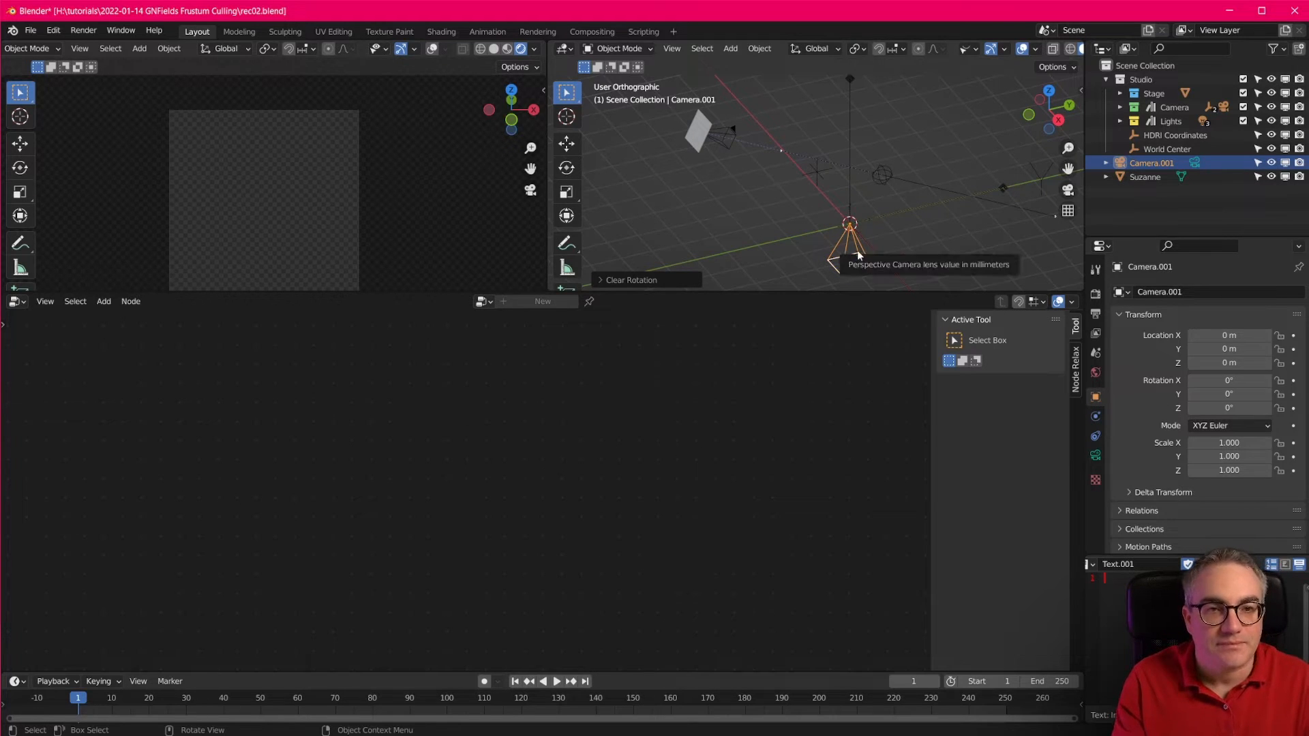
Select the Seamless object again and add a Combine XYZ node below the Grid node.
click(706, 130)
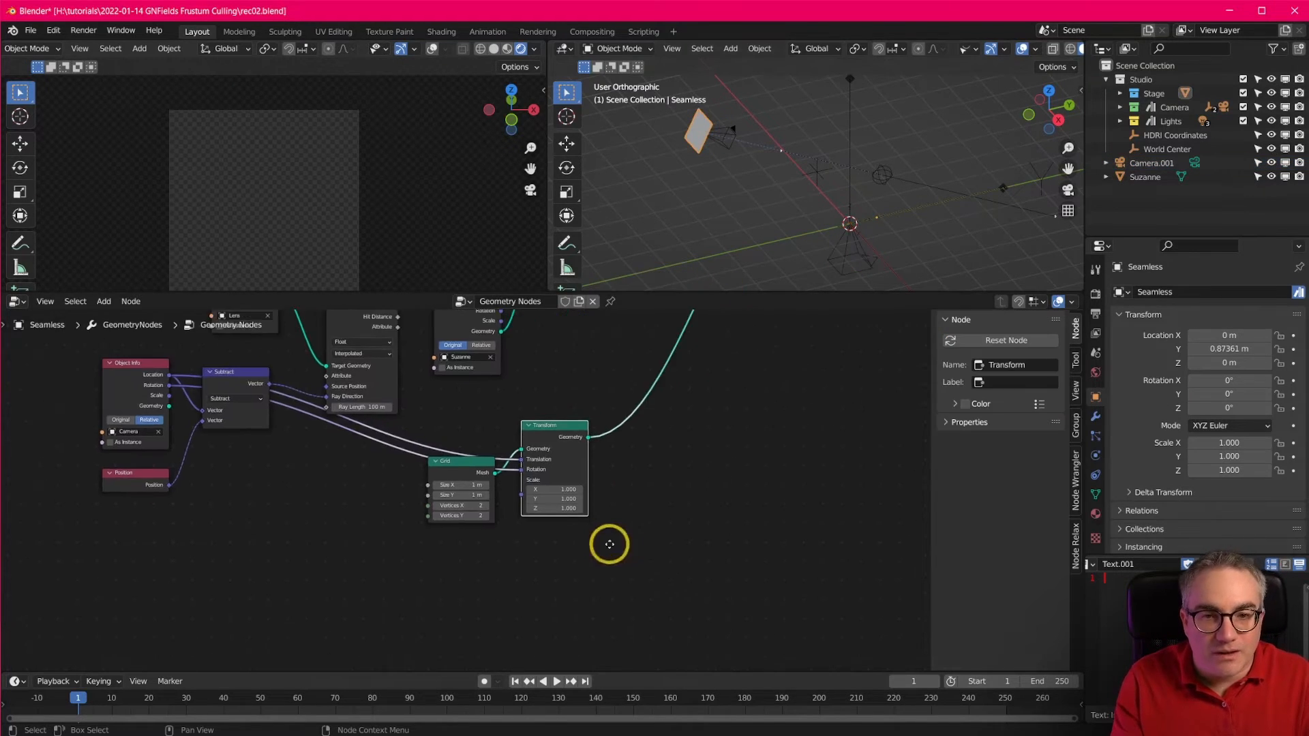
middle_drag(671, 556, 713, 505)
key(shift+a)
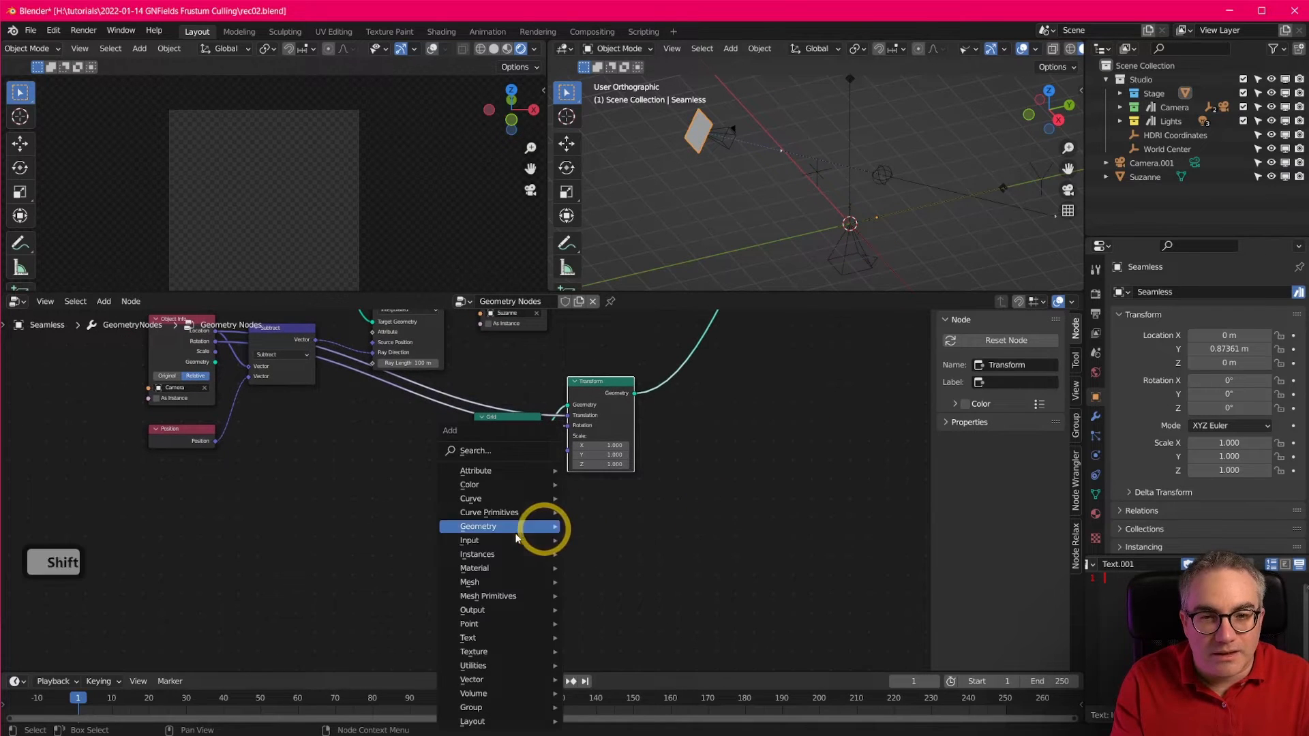
mouse_move(488, 680)
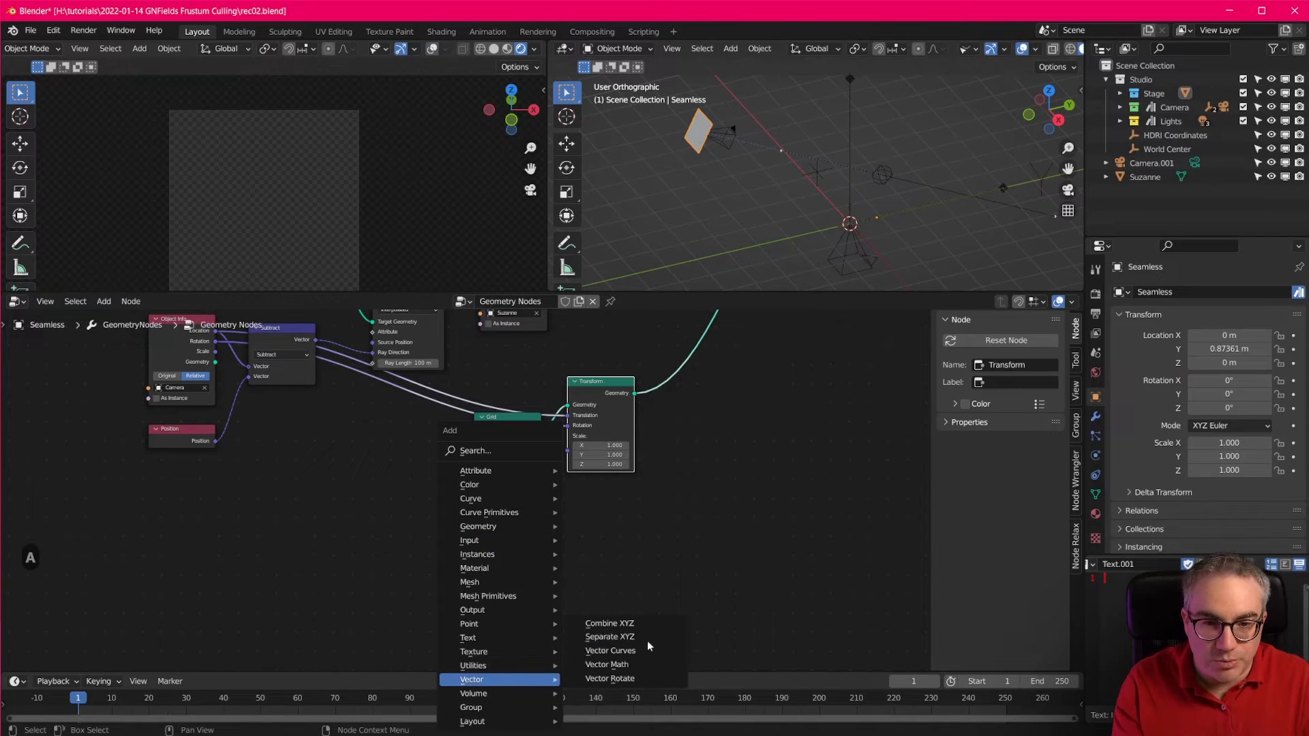
click(614, 623)
click(484, 509)
scroll(533, 539, up, 2)
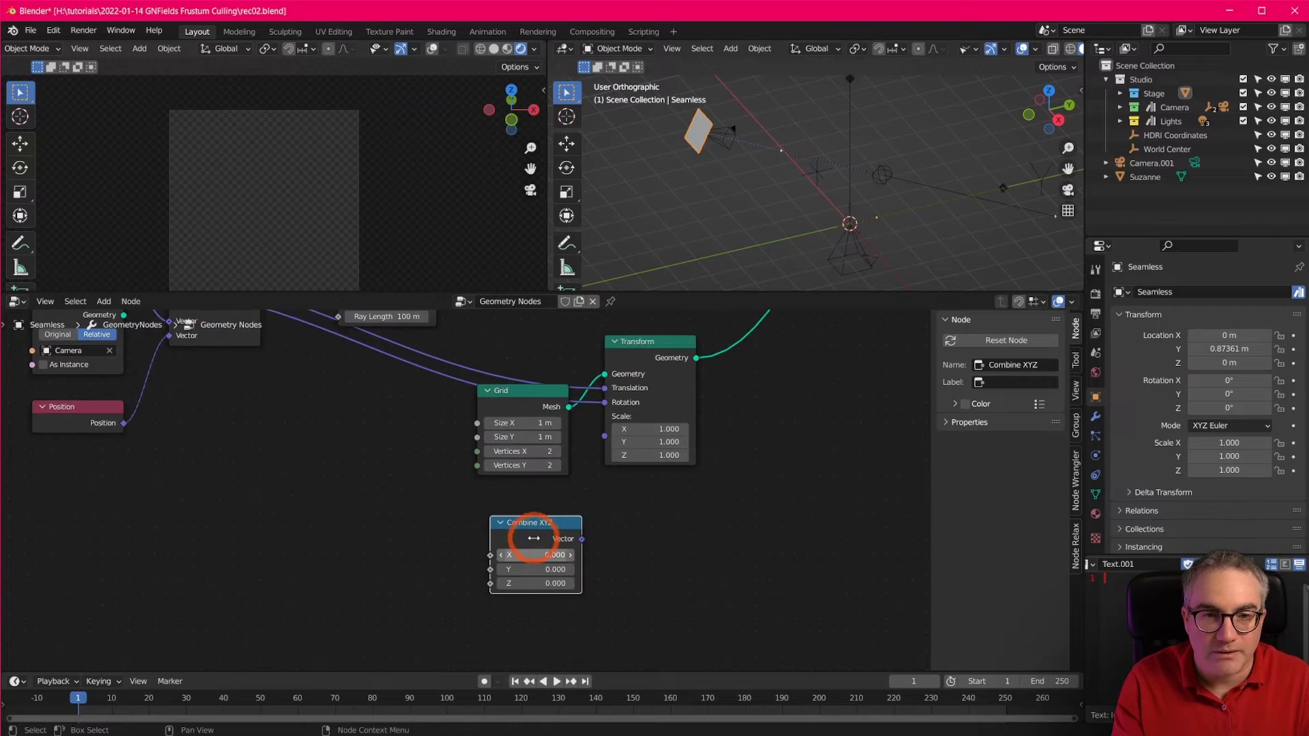
scroll(534, 538, up, 1)
Set the Combine XYZ node's Z to -1 and move the node left, to just below and right of the Position node.
click(852, 270)
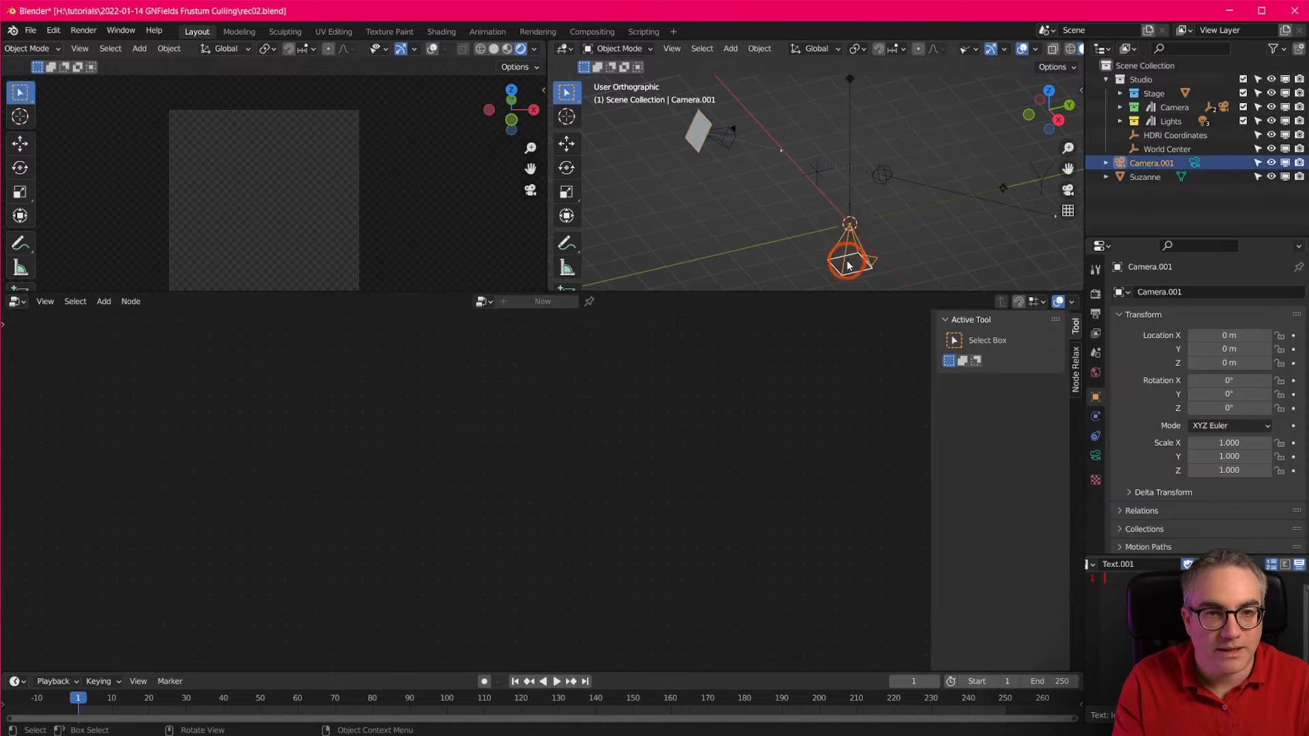
click(706, 149)
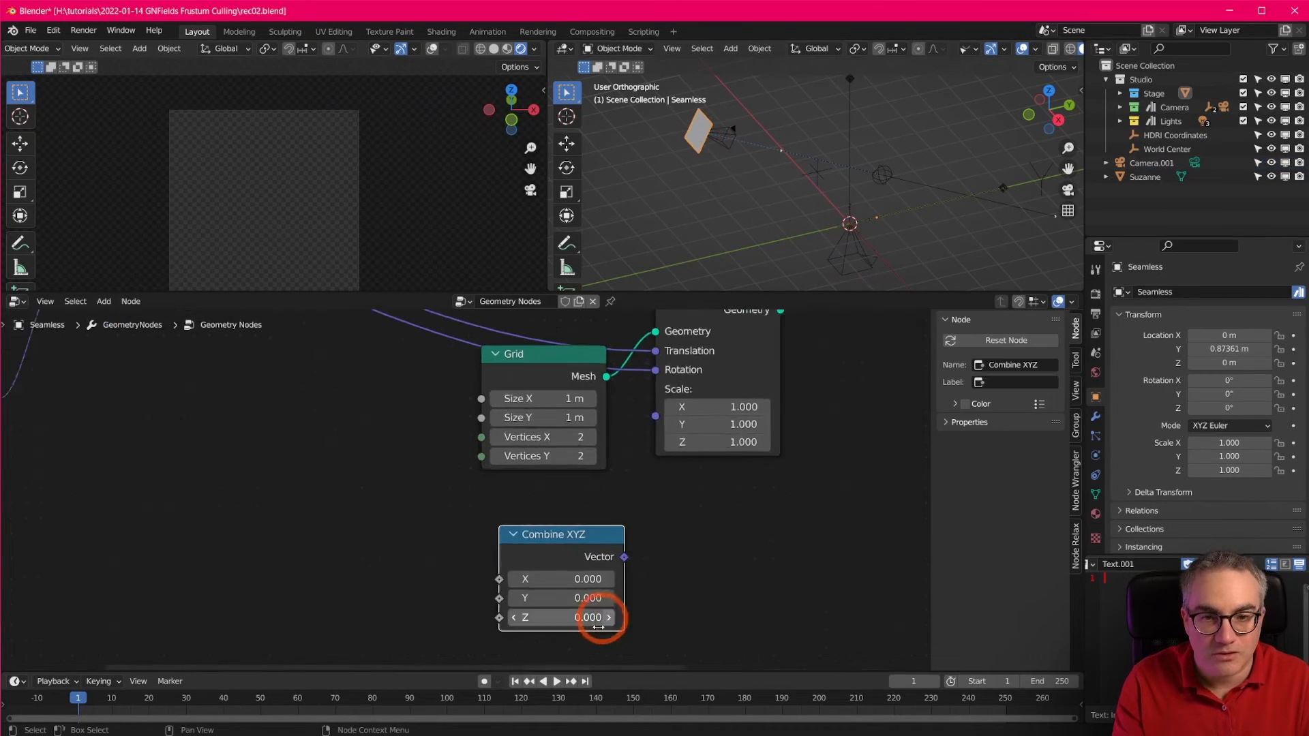
click(580, 628)
text(-1)
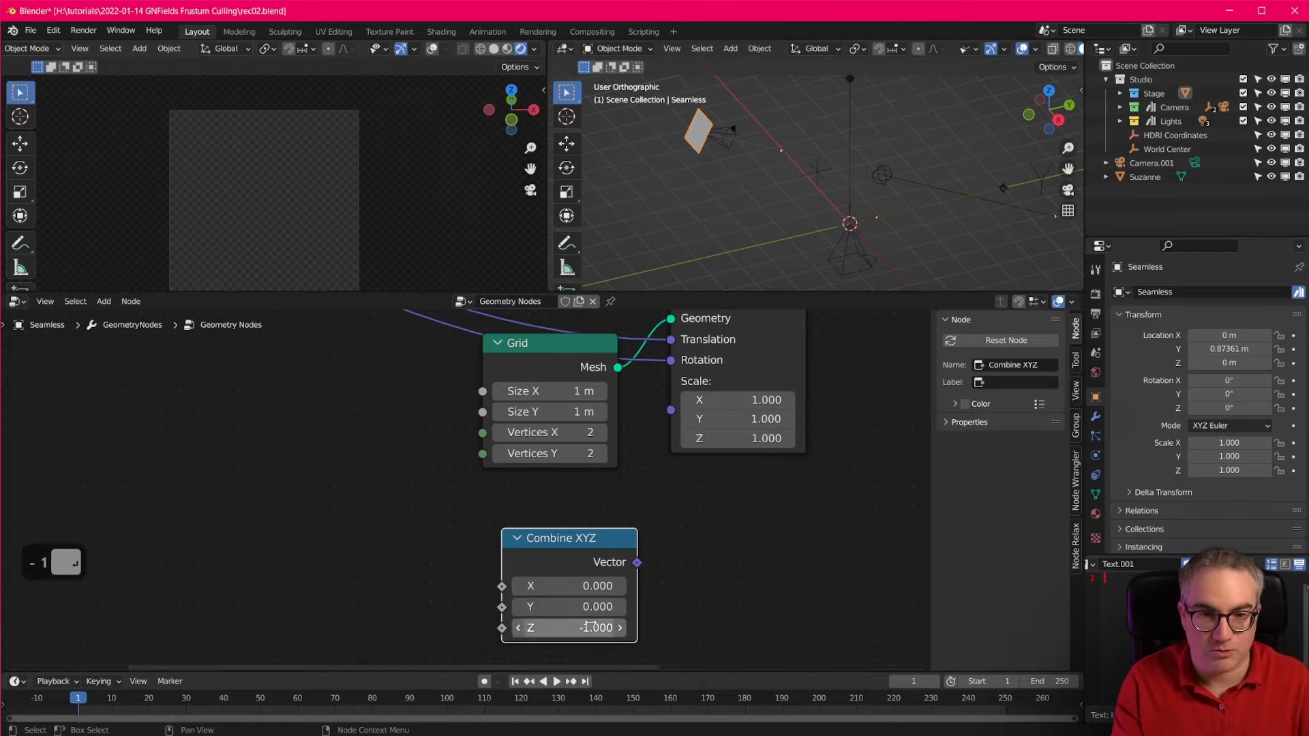
key(Return)
drag(590, 541, 265, 526)
scroll(327, 443, down, 5)
middle_drag(356, 421, 576, 509)
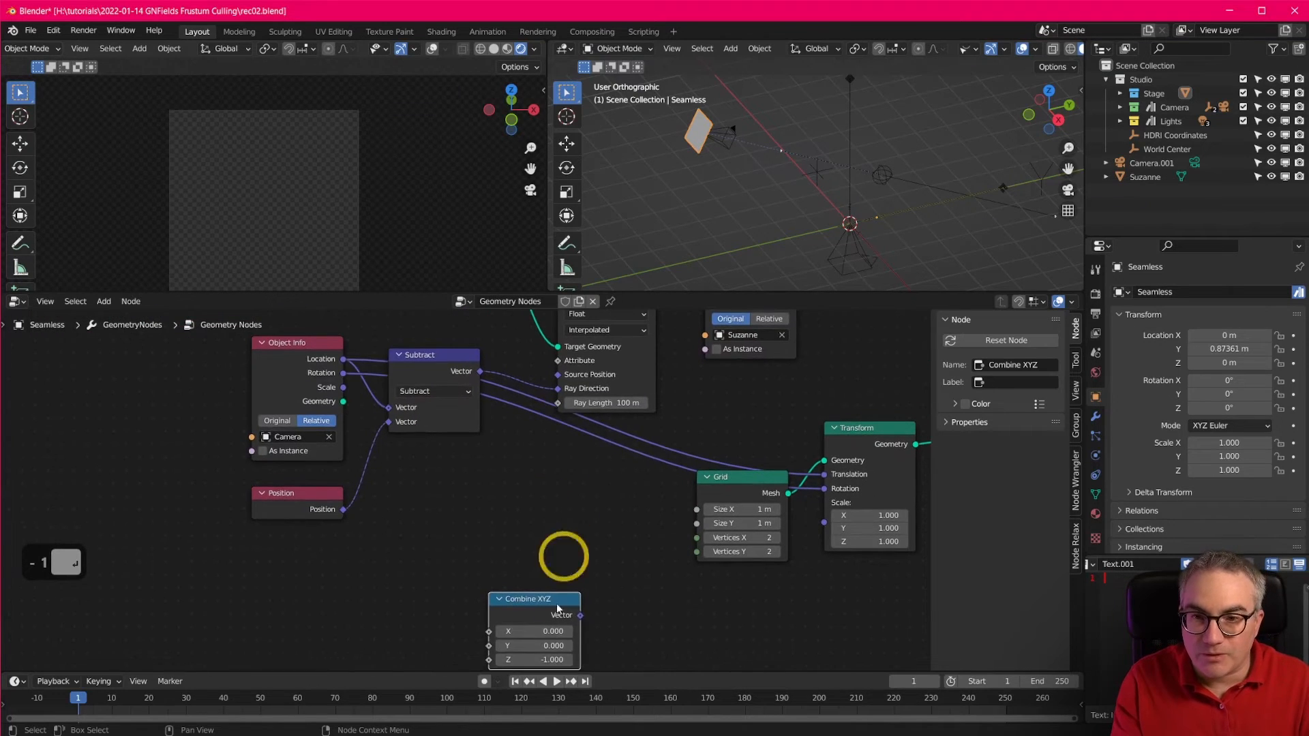
drag(545, 601, 489, 592)
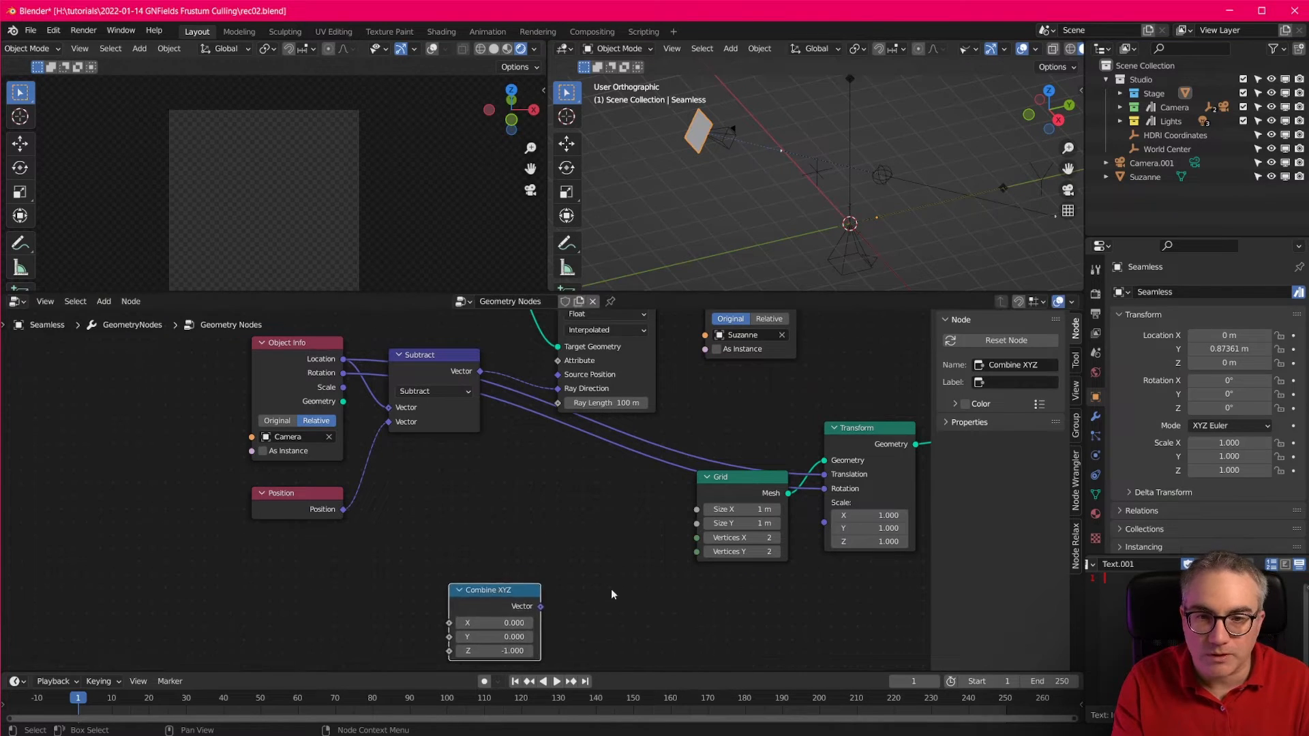
Start adding another vector node beside the Combine XYZ node.
middle_drag(614, 606, 520, 593)
key(shift+a)
click(478, 512)
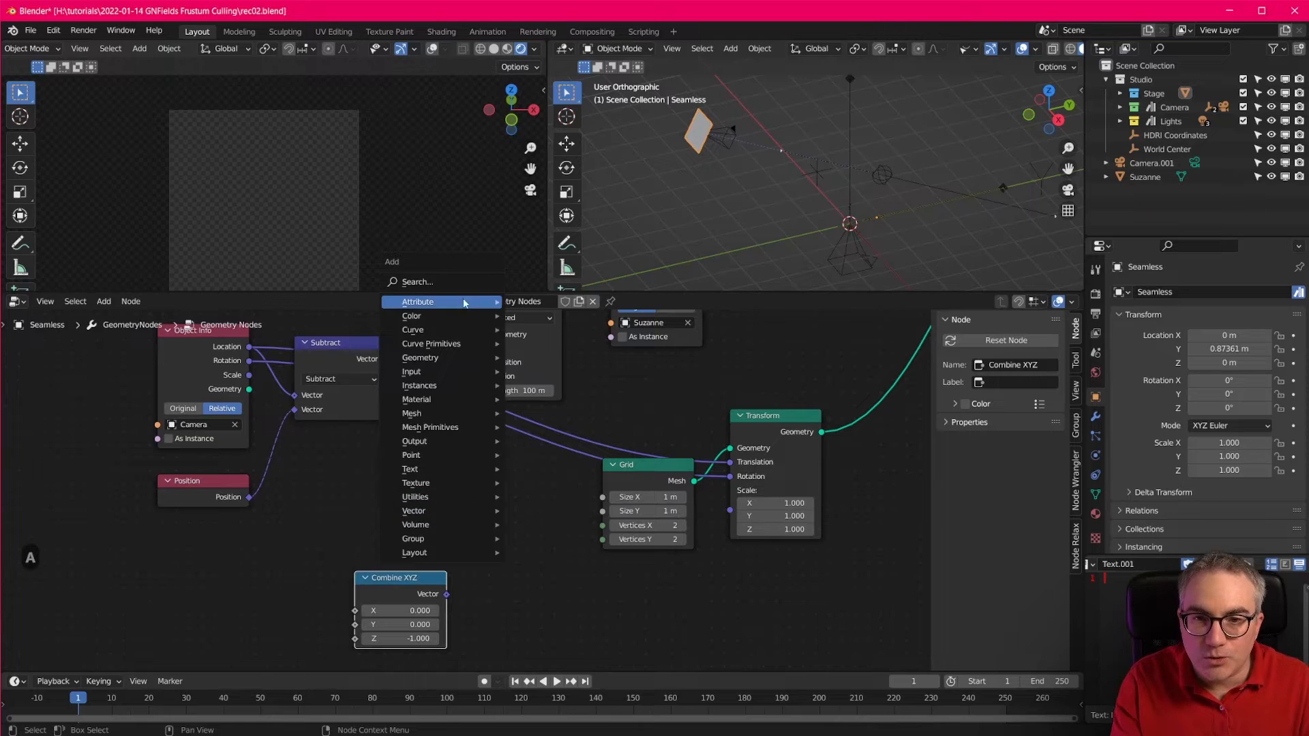
click(450, 513)
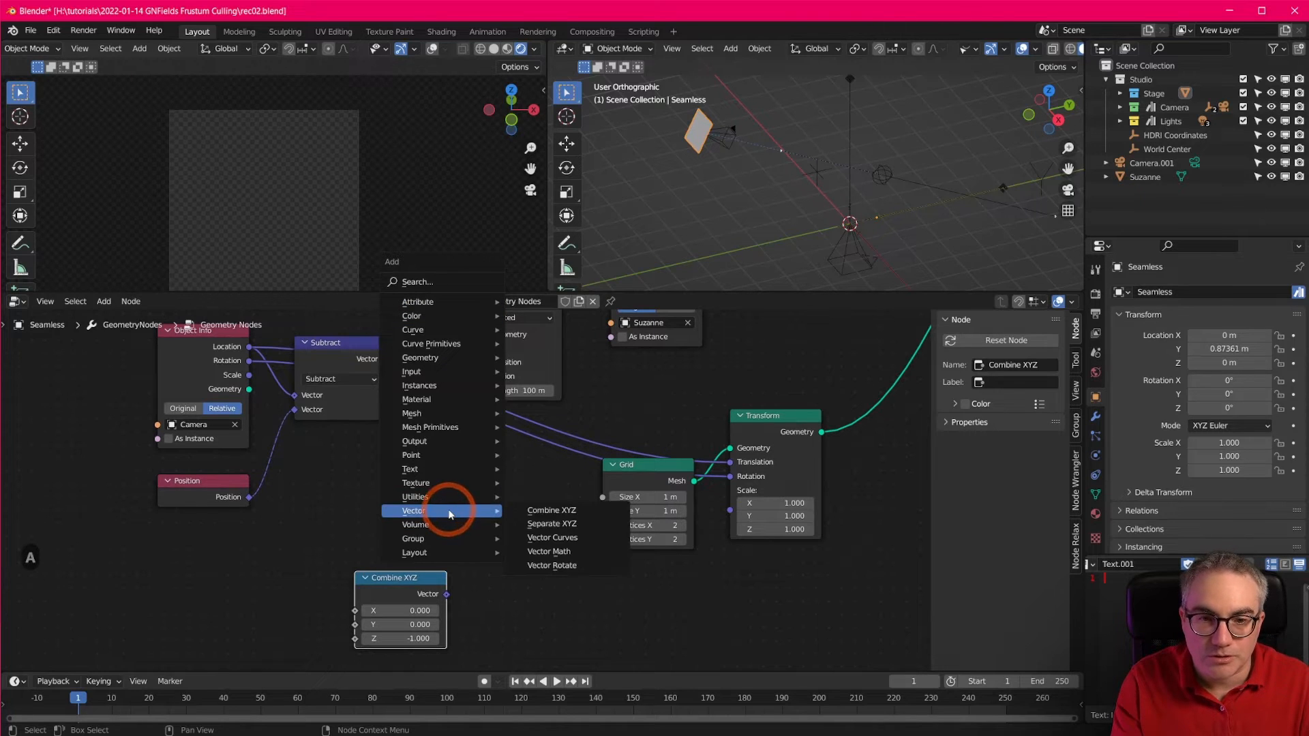
Add a Vector Rotate node beside Combine XYZ and feed the Combine XYZ vector into its Vector input.
click(473, 282)
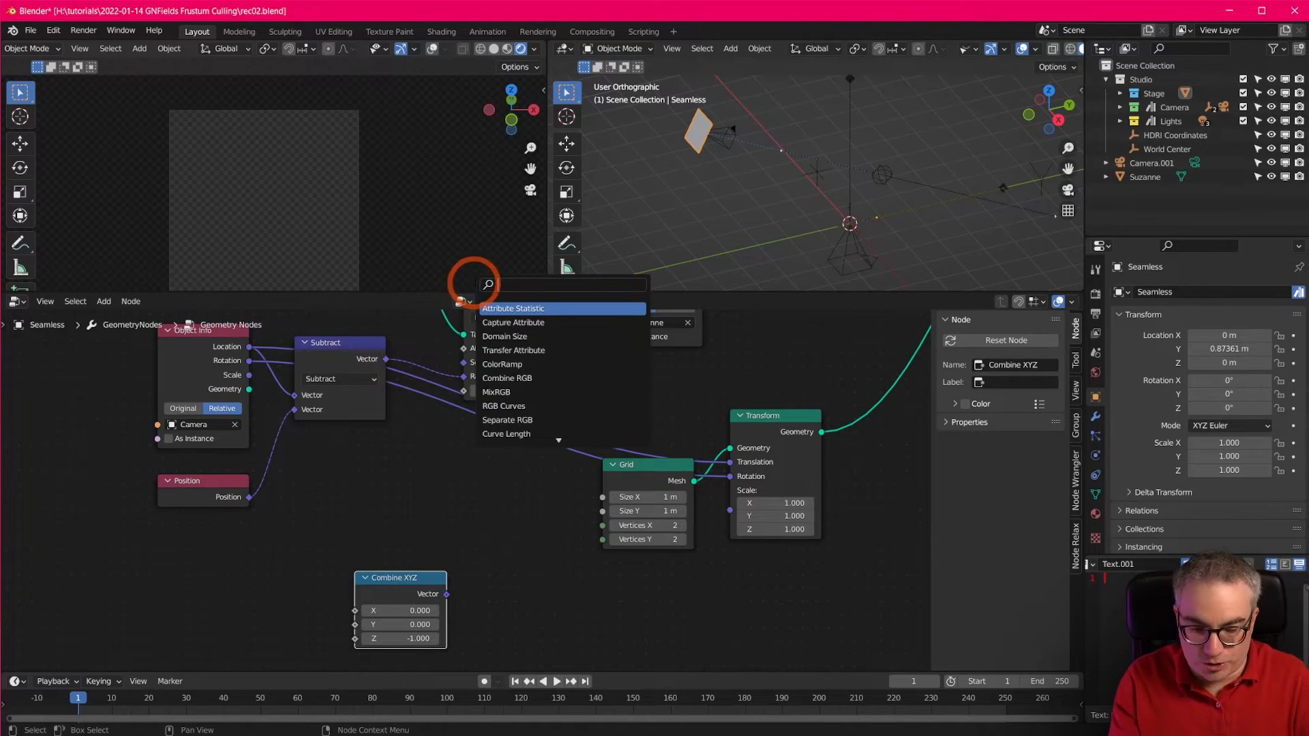
text(rota)
click(513, 323)
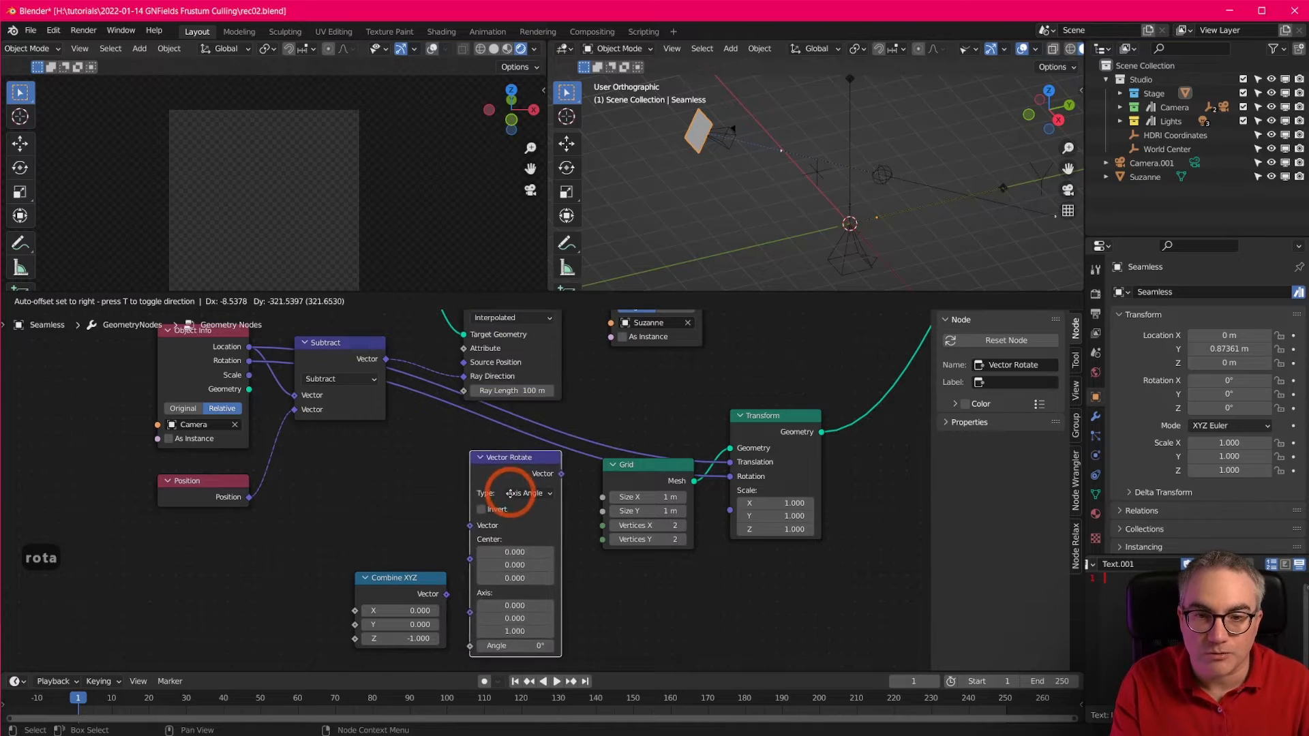
click(506, 510)
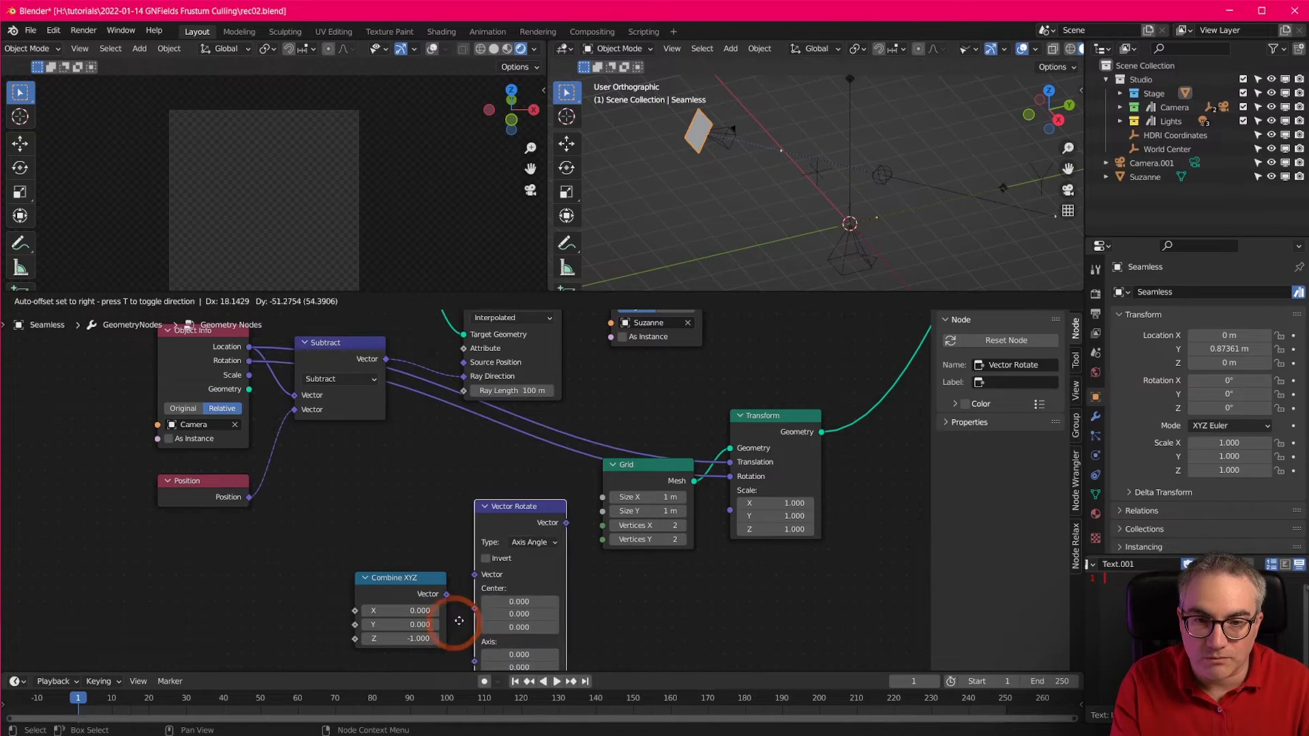
drag(446, 594, 479, 569)
Set the Vector Rotate type to Euler and shift it and Combine XYZ slightly to the left.
click(539, 537)
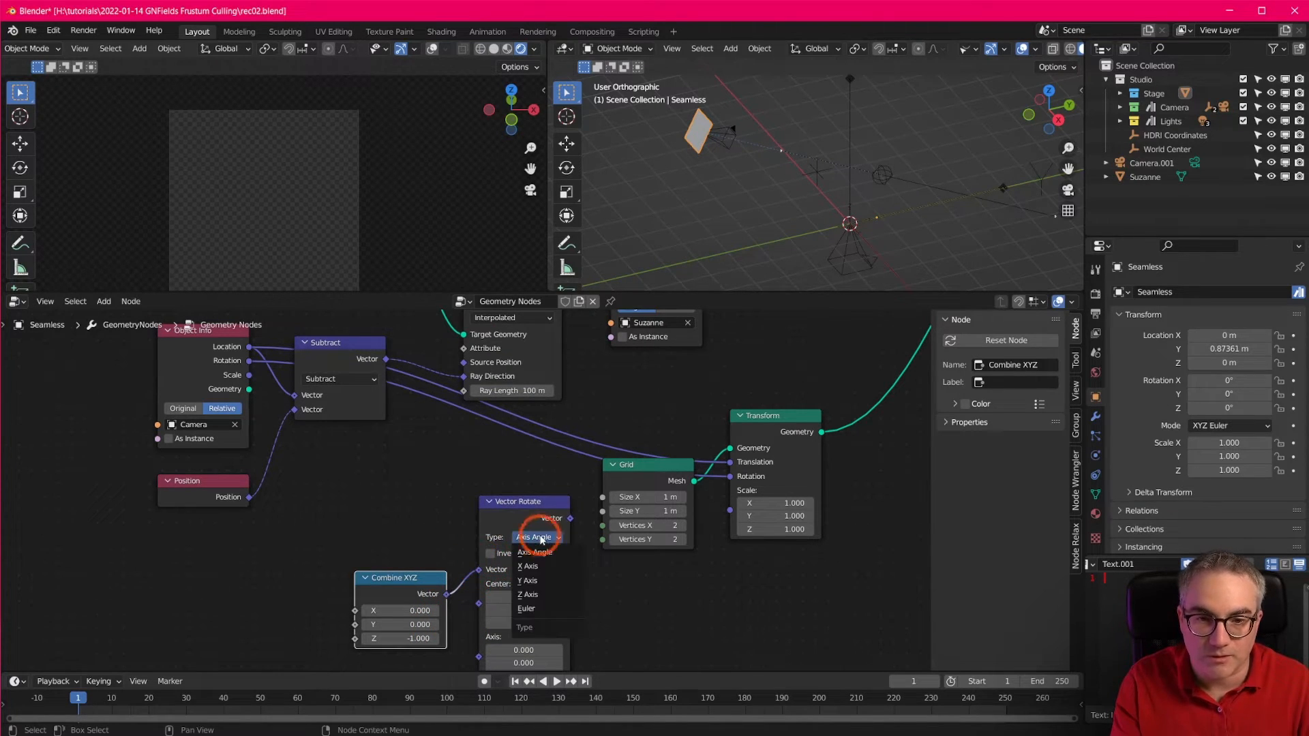
click(538, 609)
drag(526, 501, 522, 502)
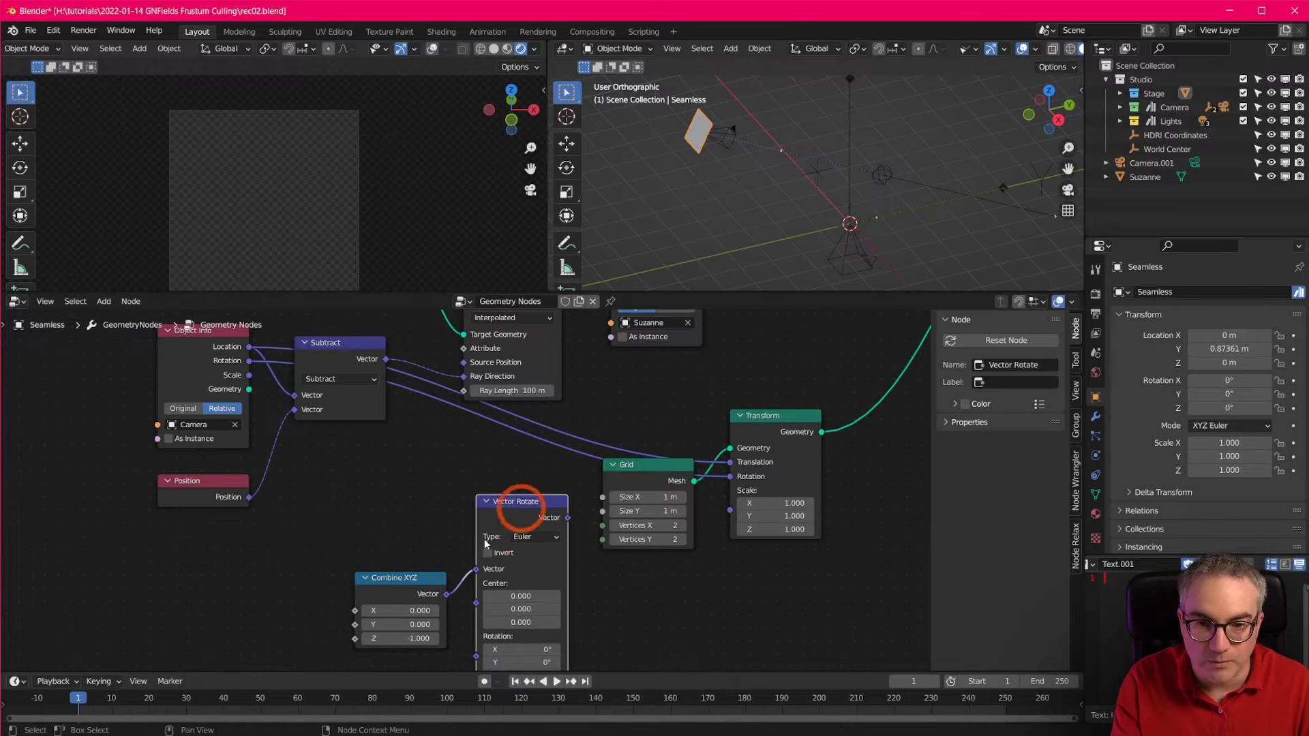
drag(401, 581, 351, 585)
drag(506, 510, 458, 513)
Connect the Camera Object Info's Rotation output to the Rotation input of Vector Rotate.
mouse_move(523, 608)
middle_down()
mouse_move(571, 558)
mouse_move(582, 592)
middle_up()
middle_drag(386, 451, 389, 467)
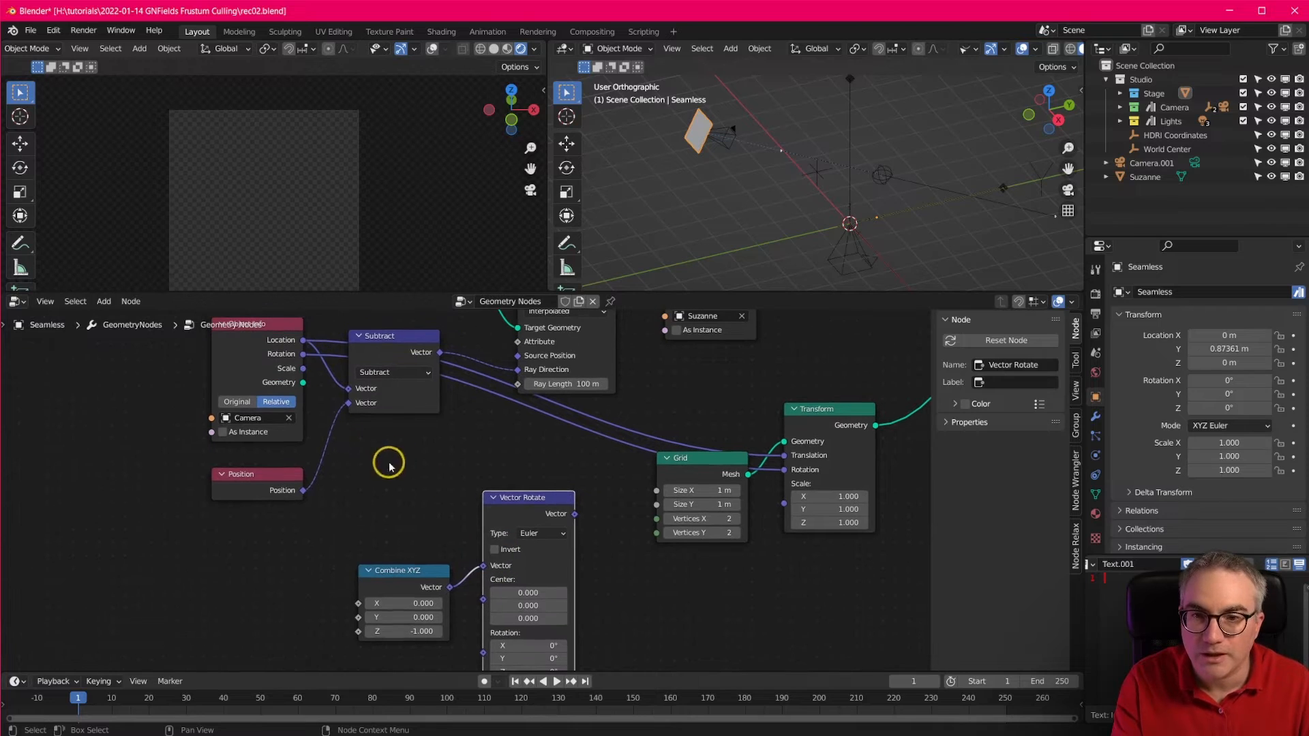
drag(303, 354, 491, 602)
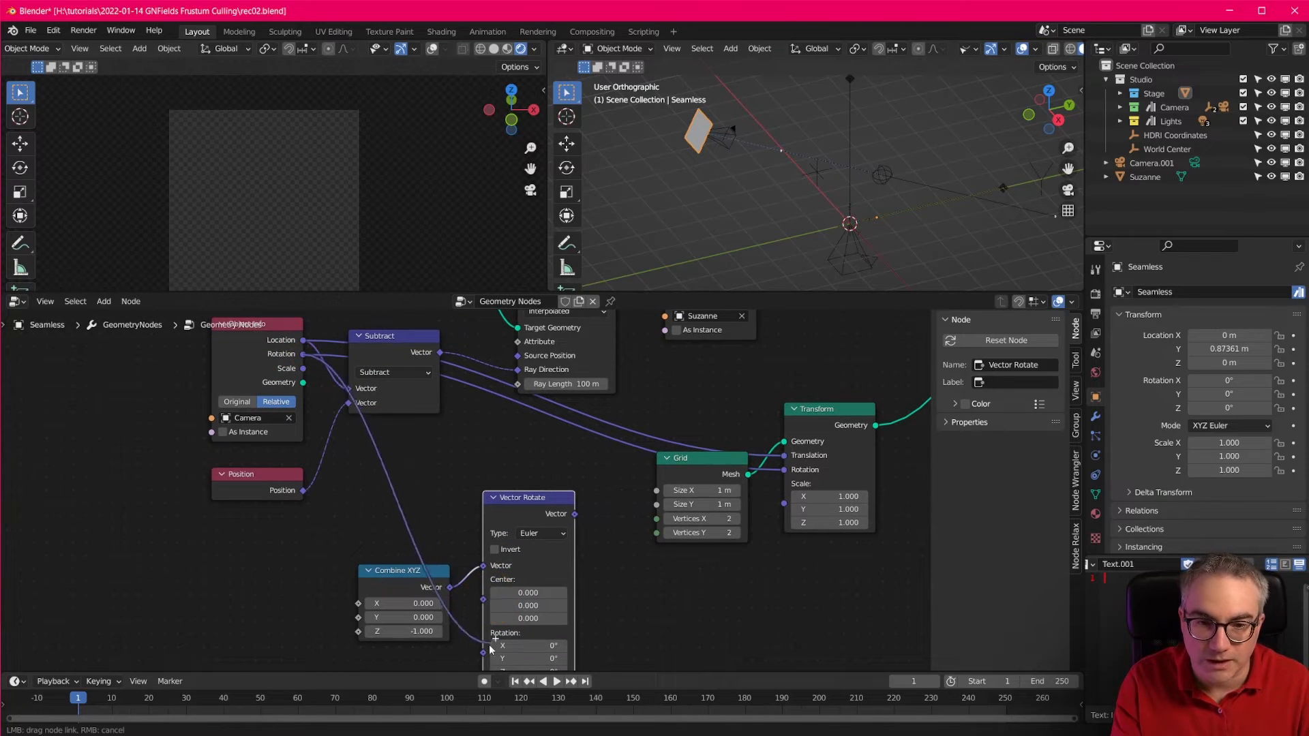
drag(489, 650, 492, 633)
click(412, 458)
middle_drag(412, 458, 405, 524)
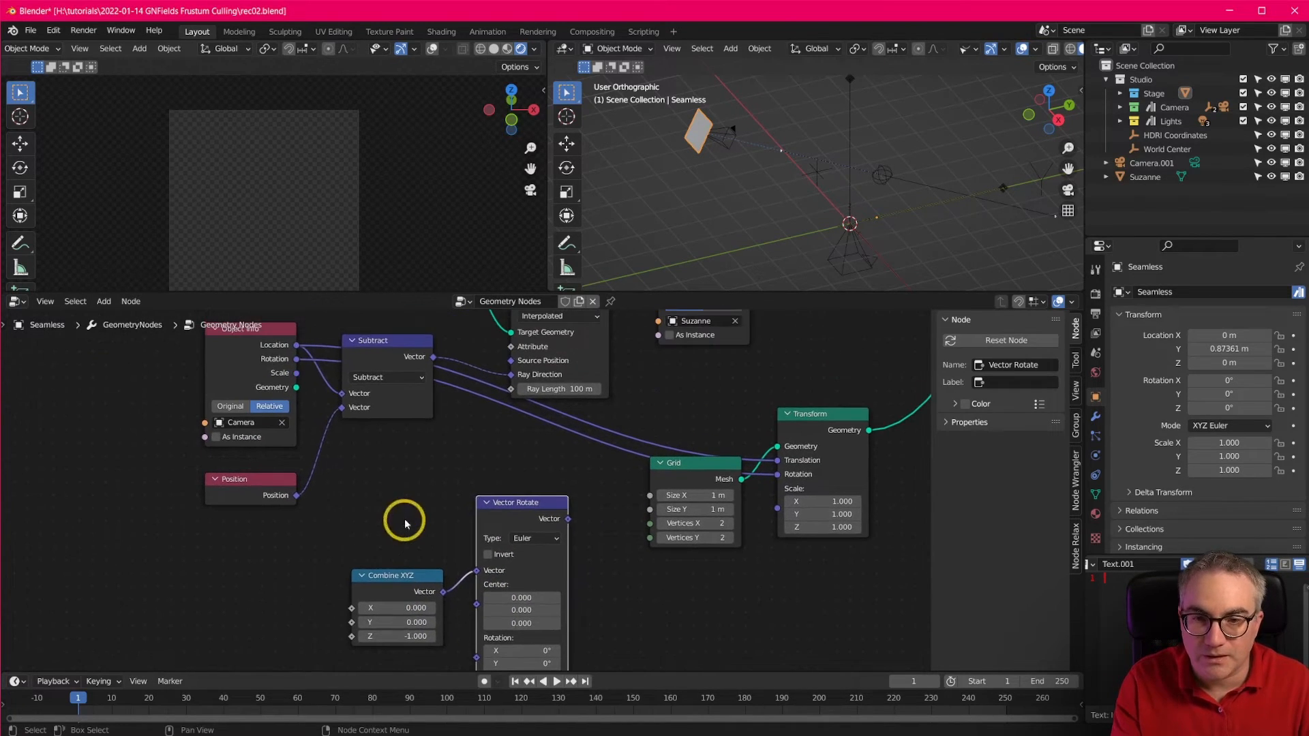
drag(303, 373, 476, 611)
drag(518, 470, 514, 489)
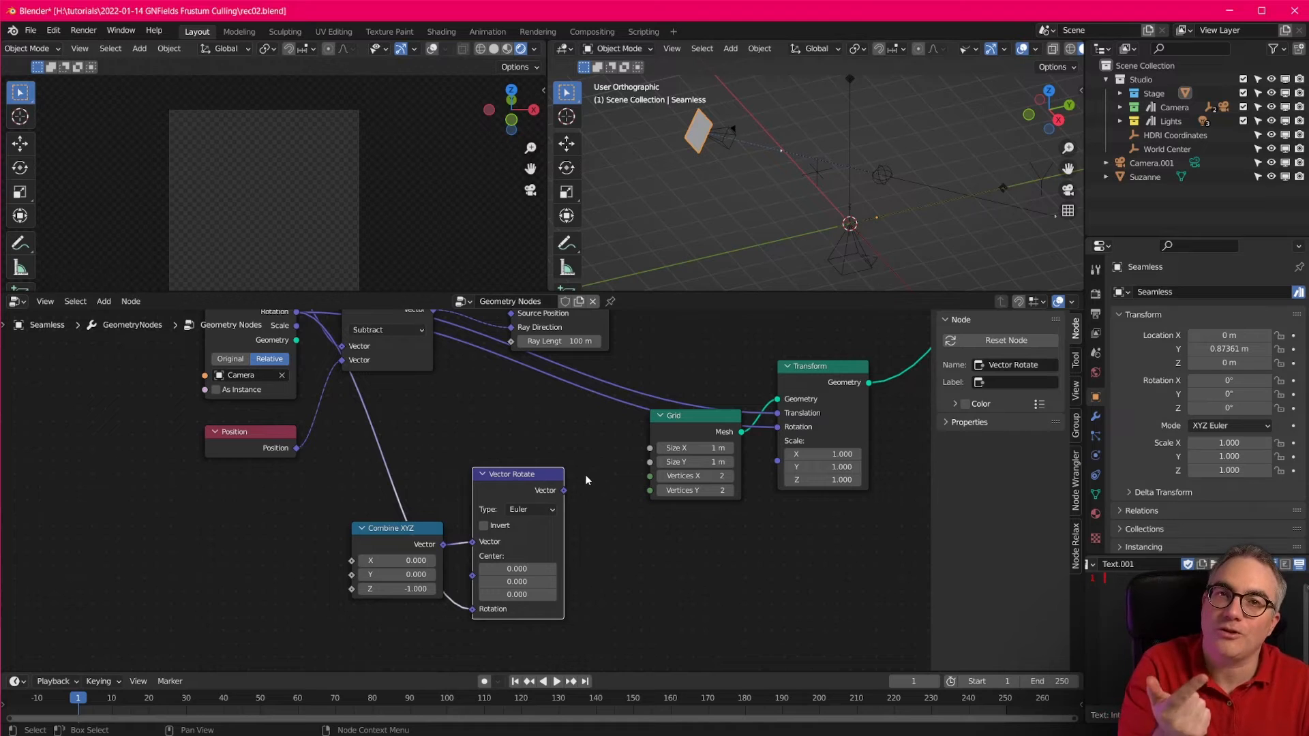
Move the Combine XYZ, Vector Rotate, Grid and Transform nodes further left to make room after Transform.
middle_drag(581, 493, 565, 537)
click(388, 580)
shift+click(481, 535)
key(g)
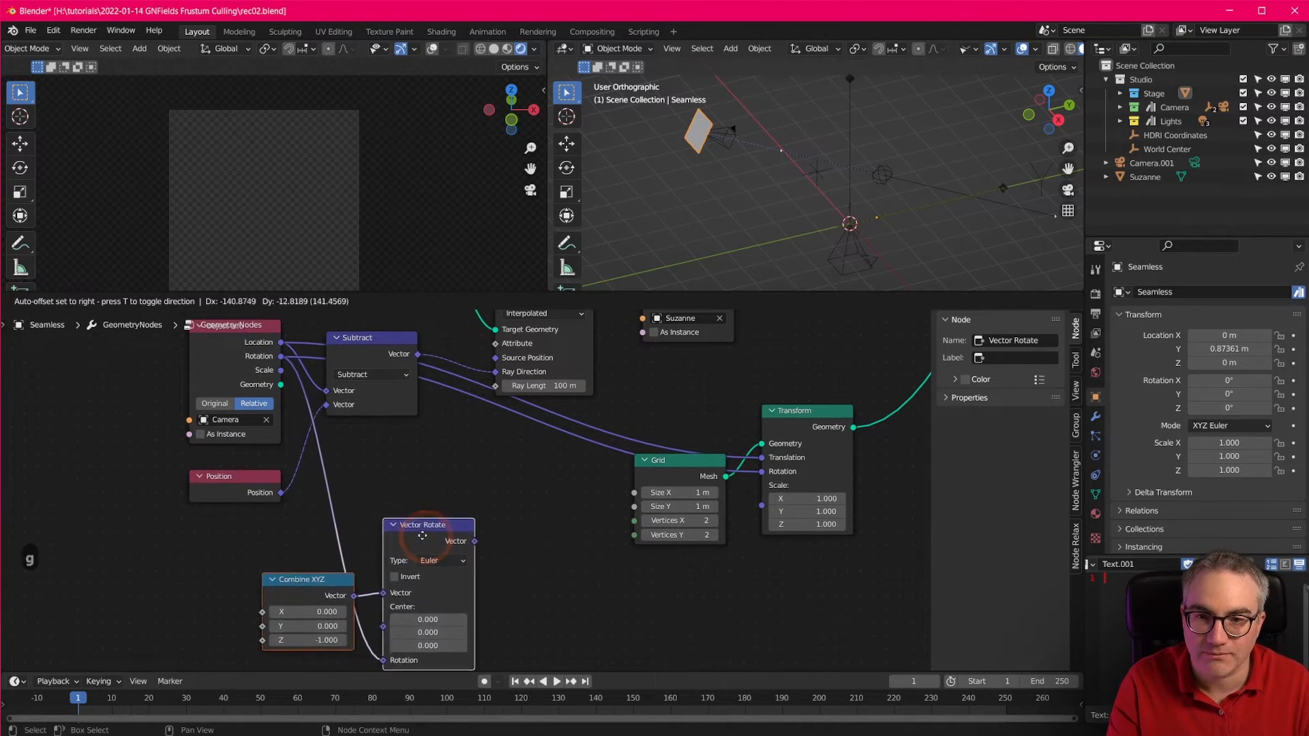
click(506, 546)
drag(694, 464, 587, 462)
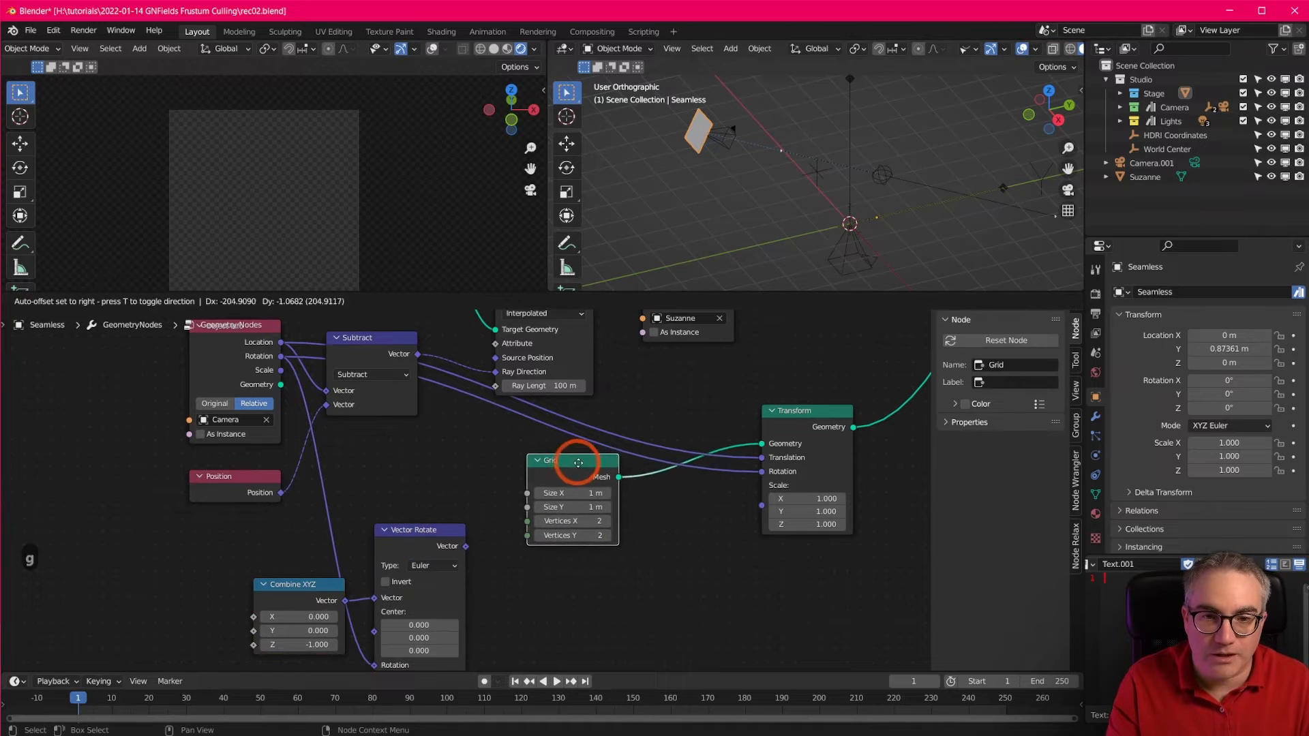
drag(811, 426, 724, 443)
Insert a Set Position node after Transform on its output link and drive its Offset with the Vector Rotate output.
shift+middle_drag(807, 468, 772, 503)
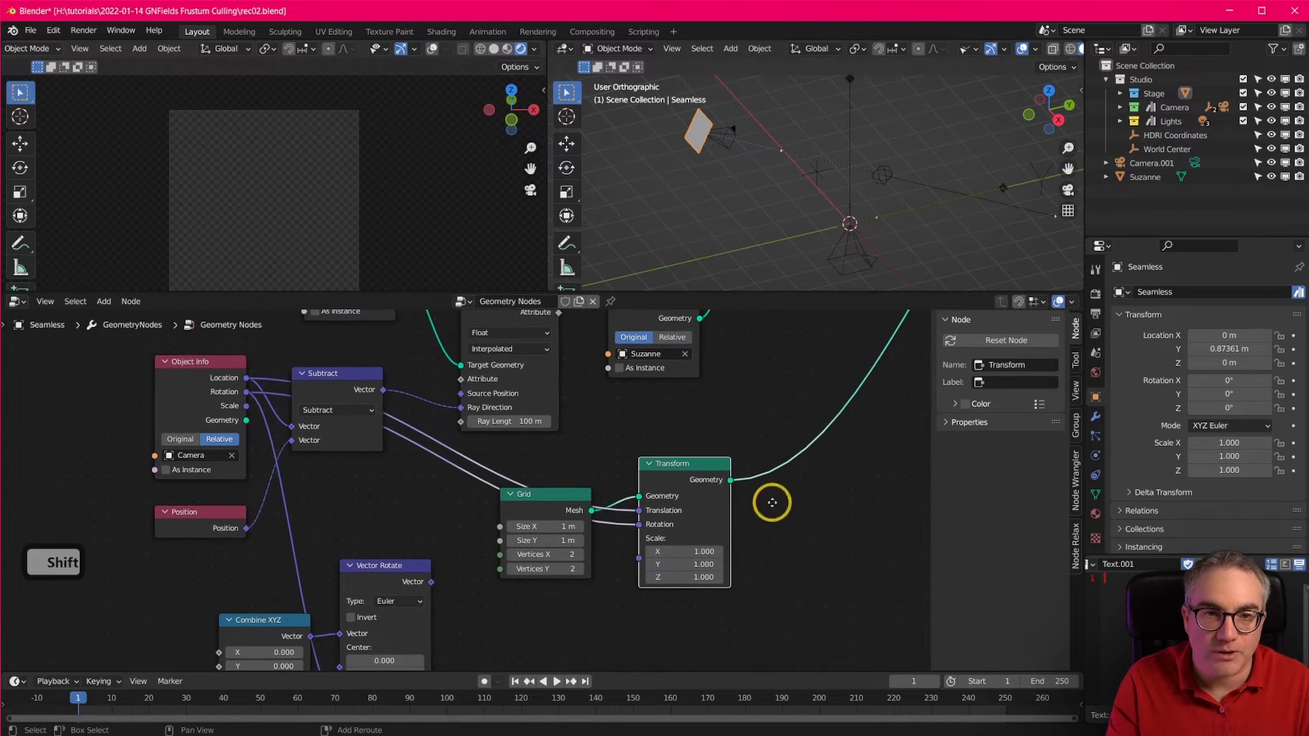
shift+middle_drag(742, 149, 747, 191)
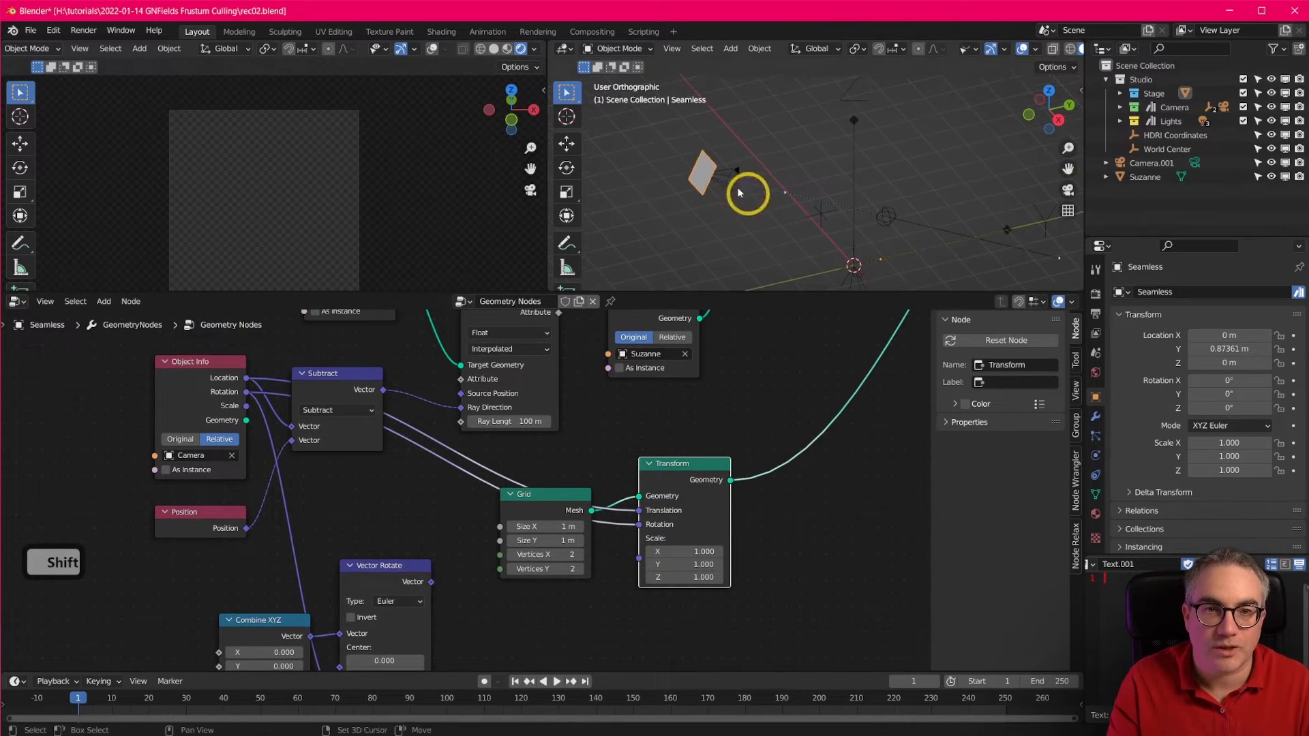
shift+middle_drag(829, 551, 717, 563)
scroll(702, 170, up, 4)
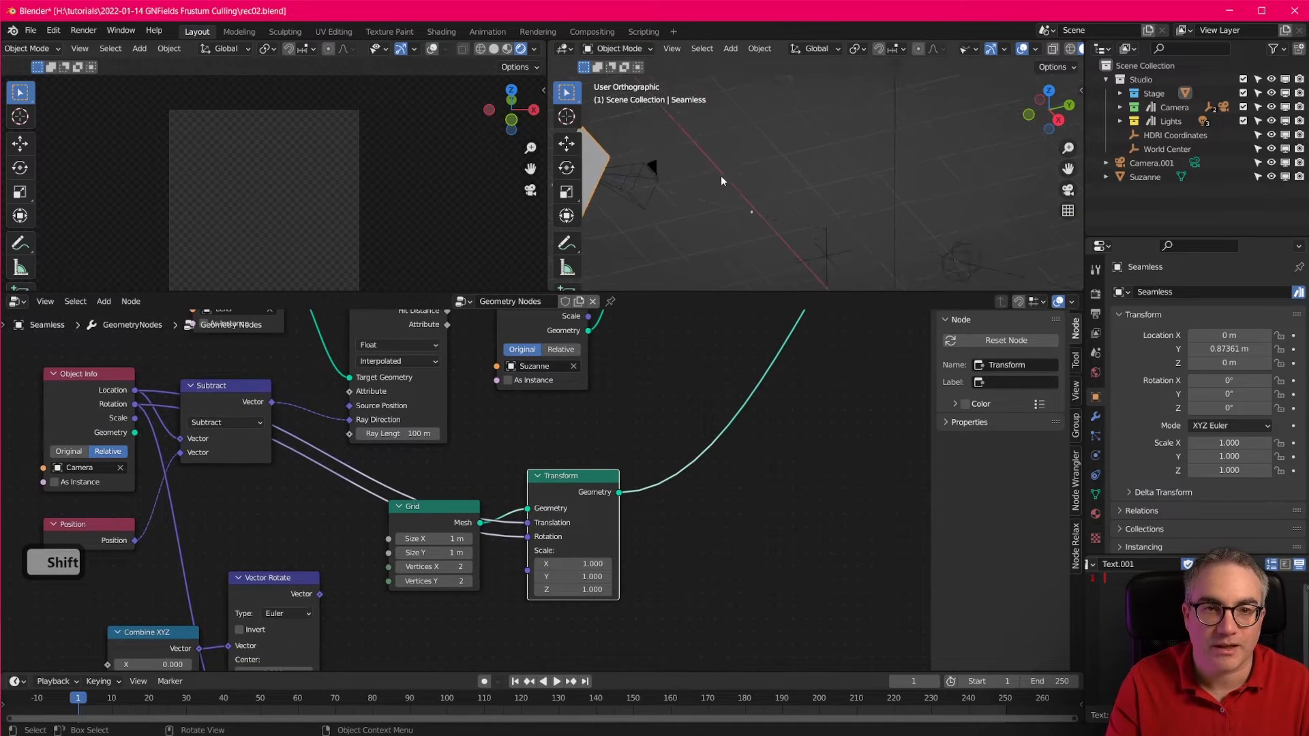
shift+middle_drag(720, 177, 944, 208)
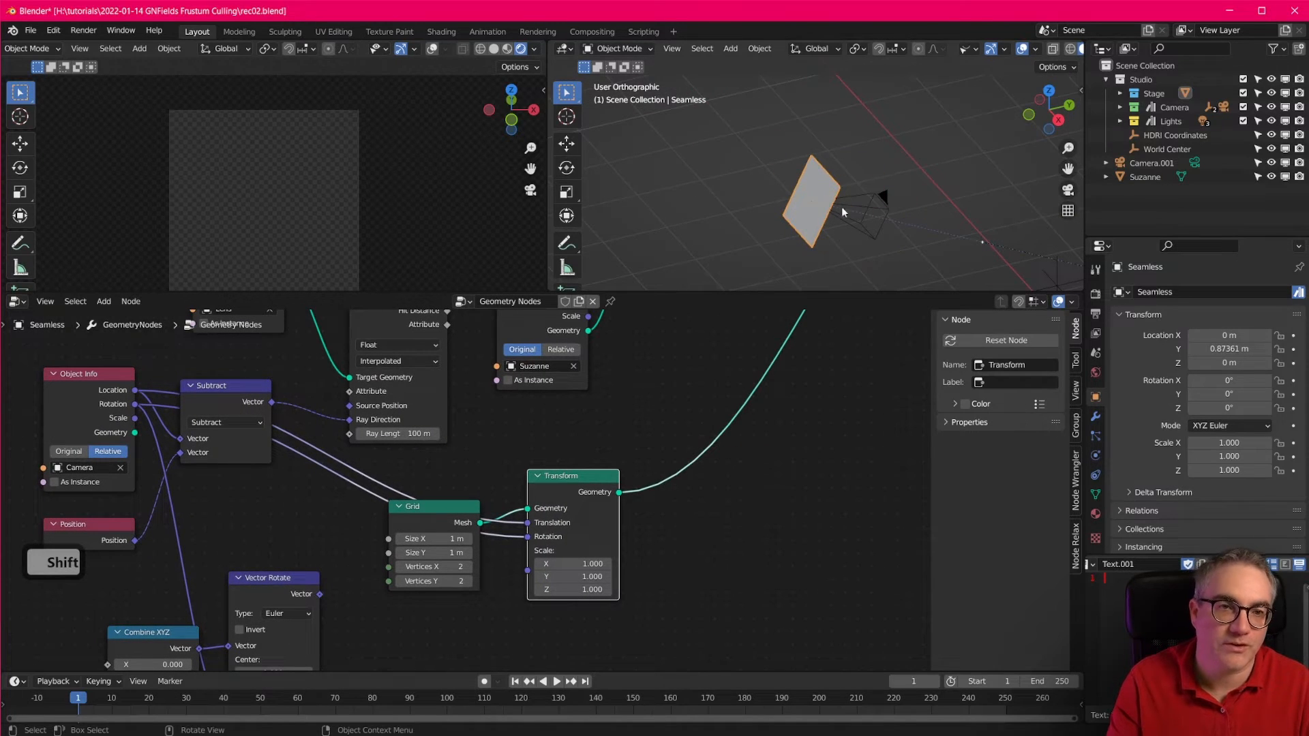
key(shift+a)
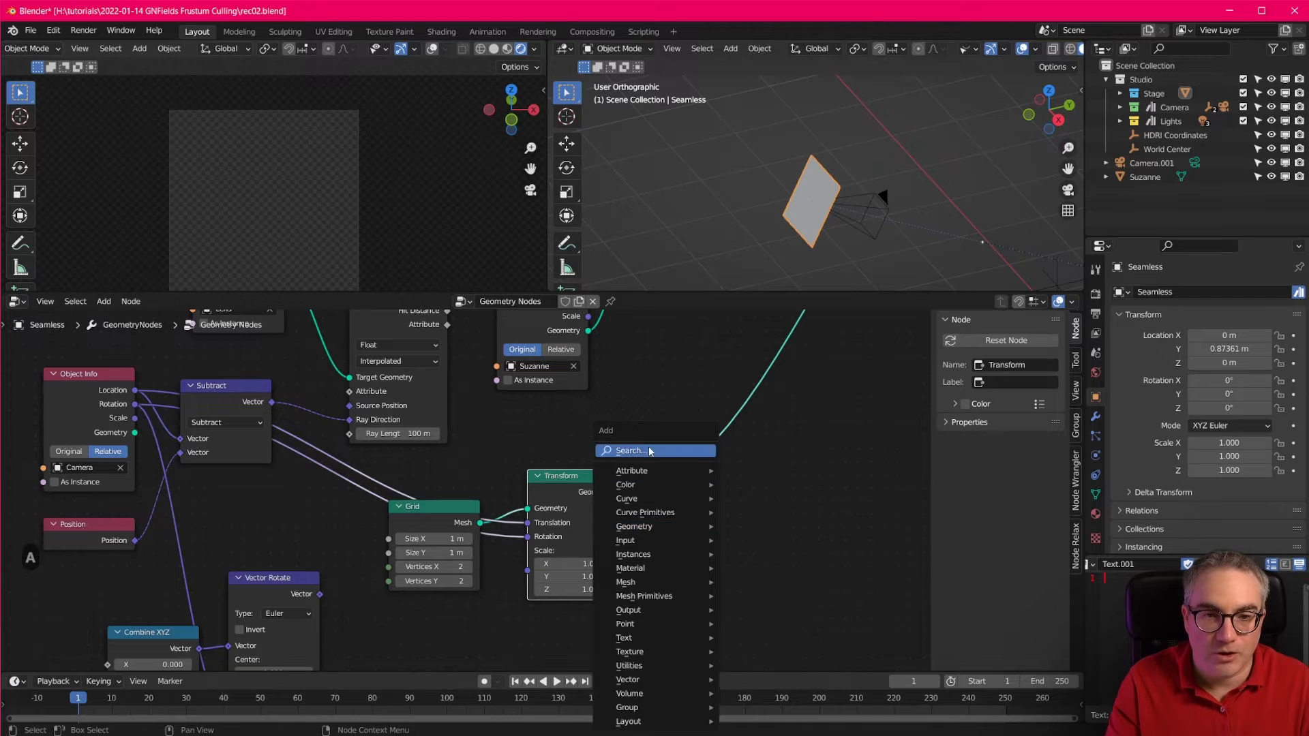
click(666, 447)
text(set)
click(723, 486)
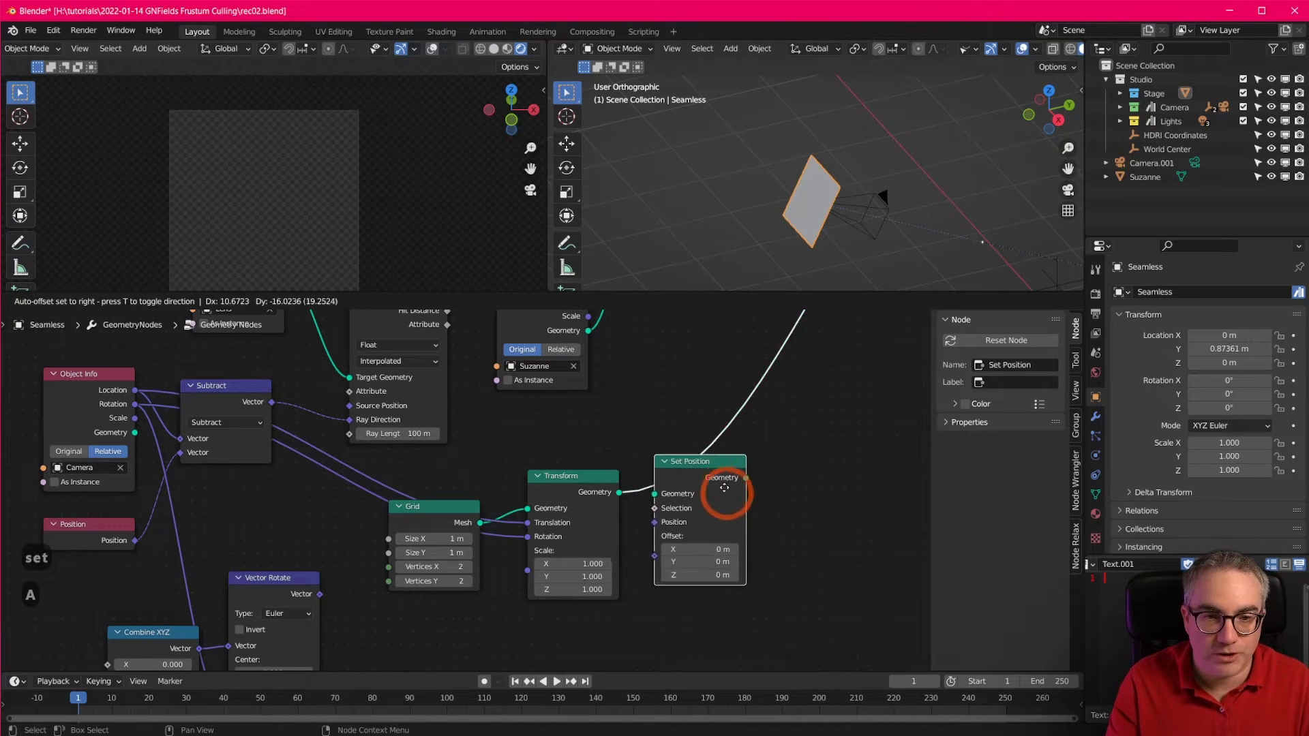
click(724, 533)
middle_drag(612, 637, 647, 545)
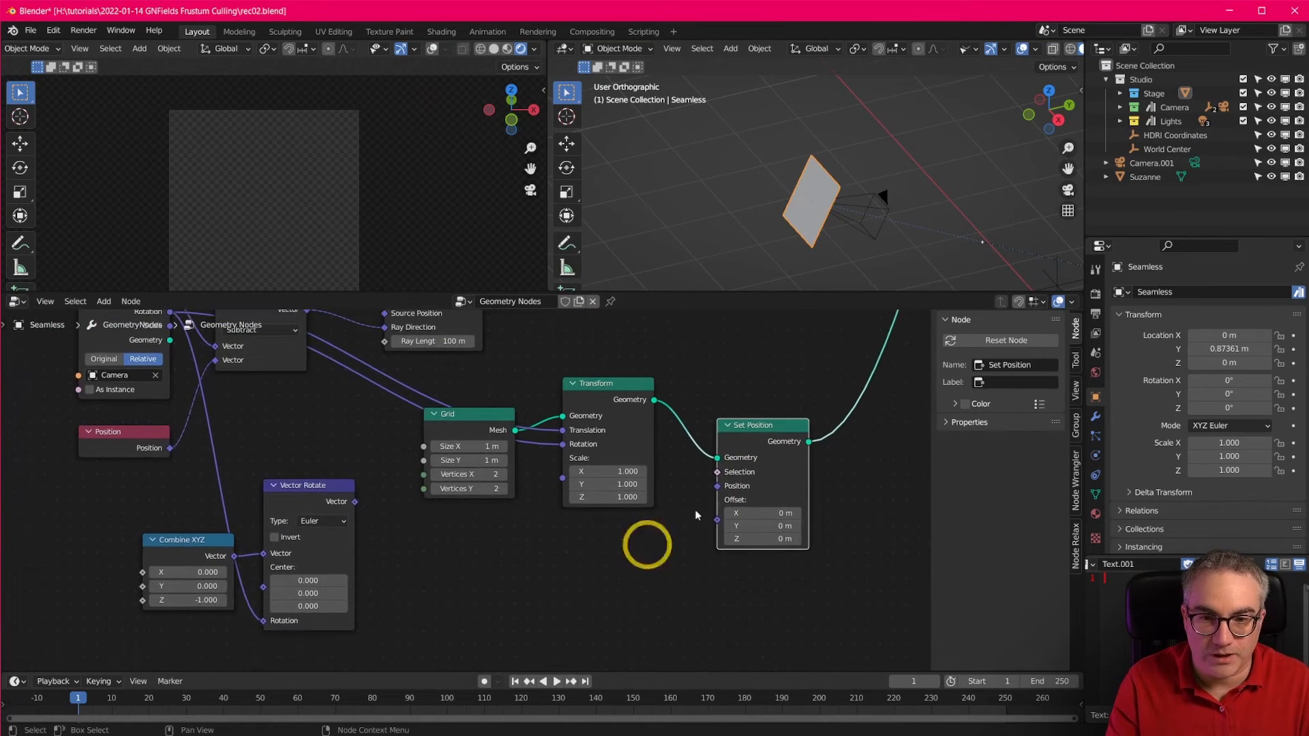
drag(719, 524, 359, 502)
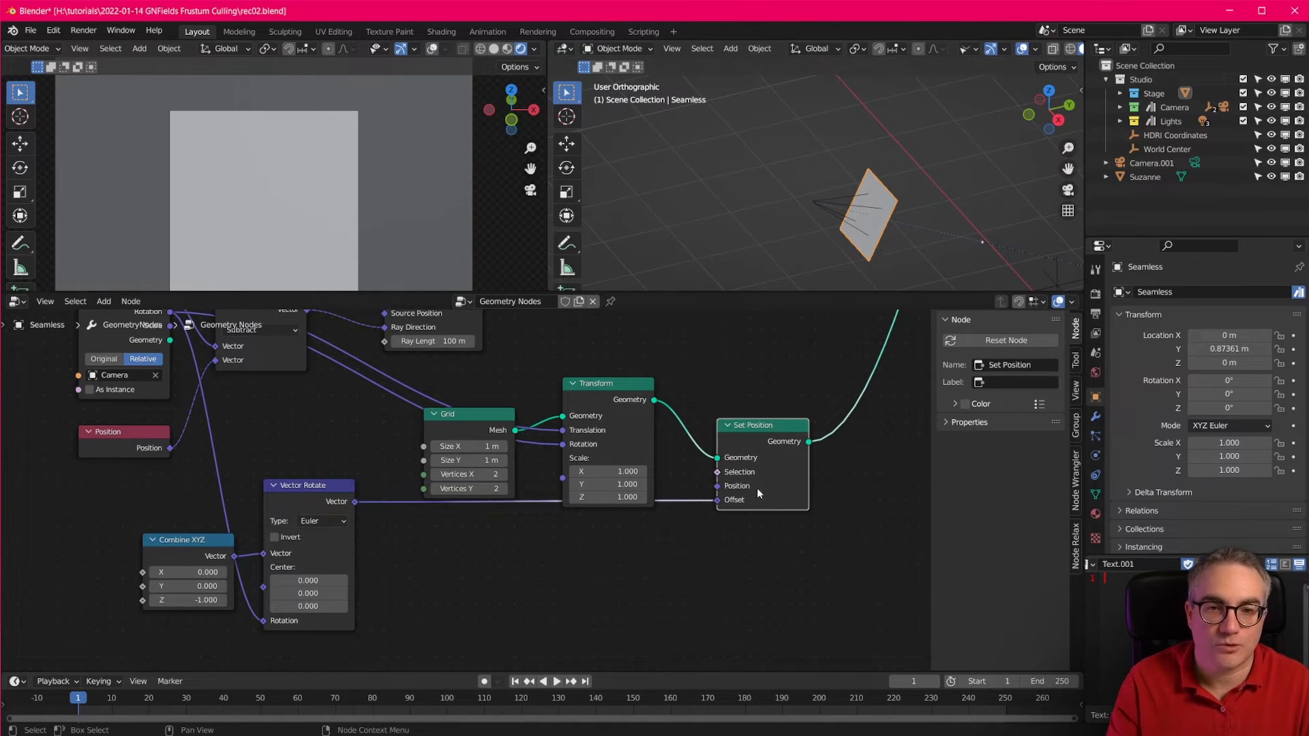
Try moving the camera to check whether the grid plane follows it, and cancel the move.
shift+click(824, 206)
middle_drag(894, 230, 941, 225)
key(g)
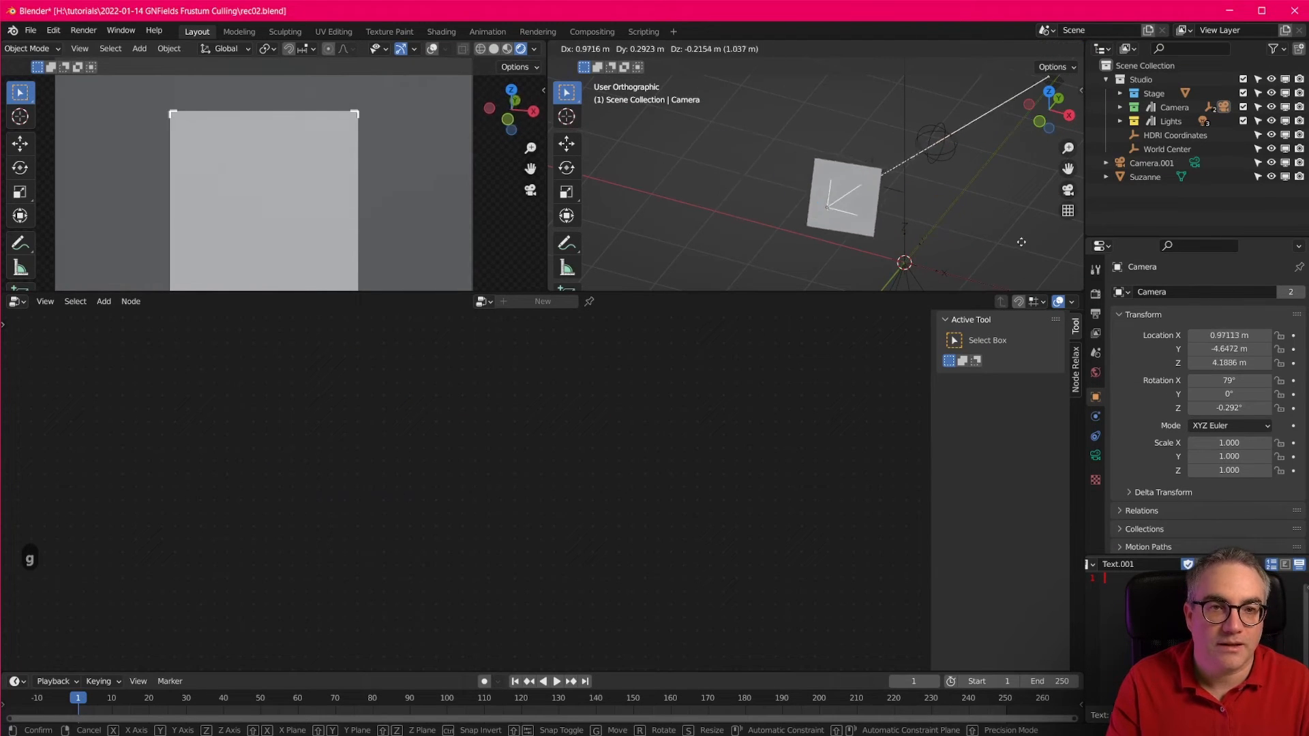
key(Escape)
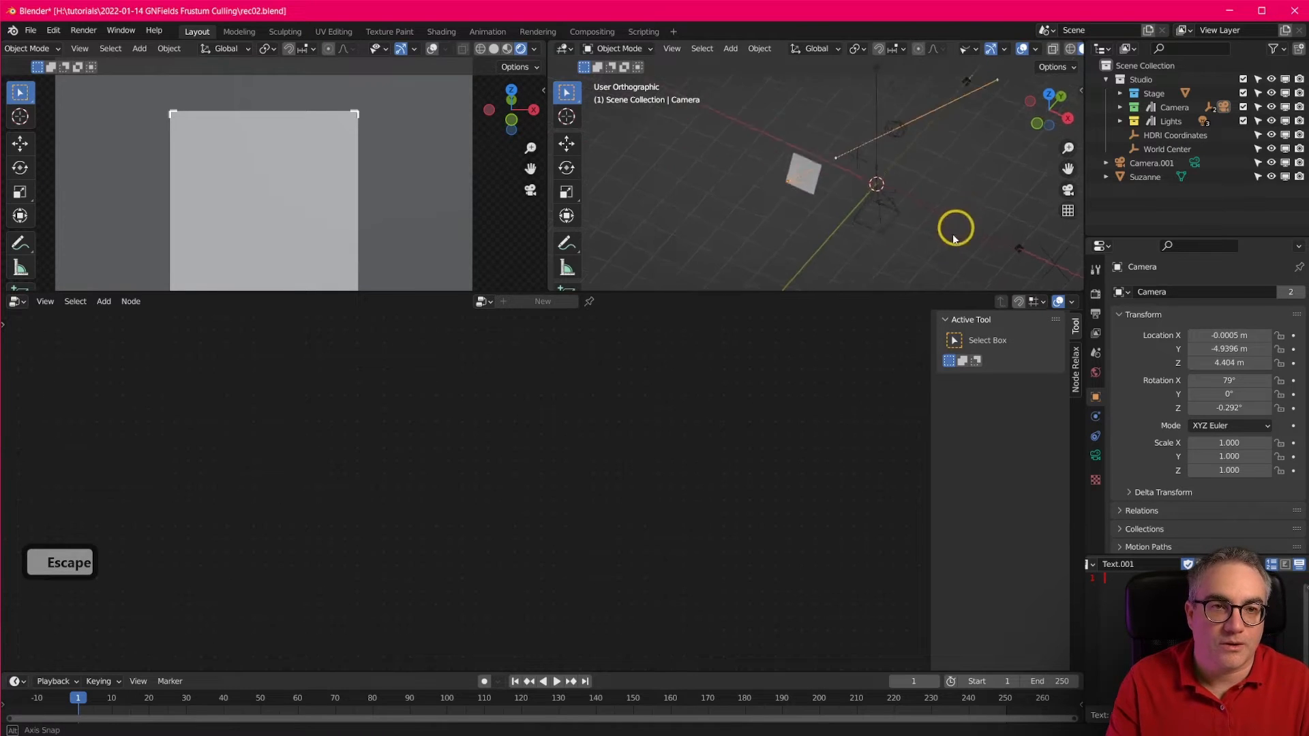
Examine the camera's Track To constraint and its target, testing it with a cancelled camera move.
middle_drag(955, 225, 857, 207)
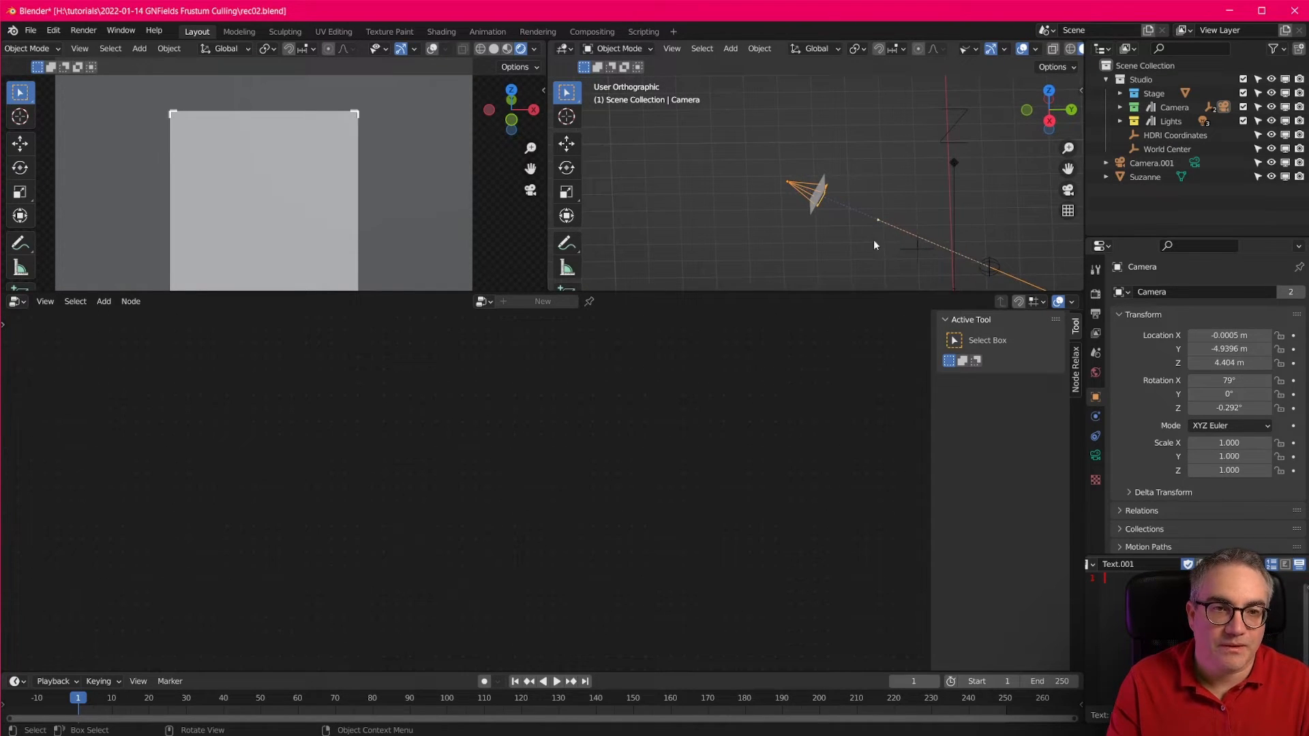
click(992, 267)
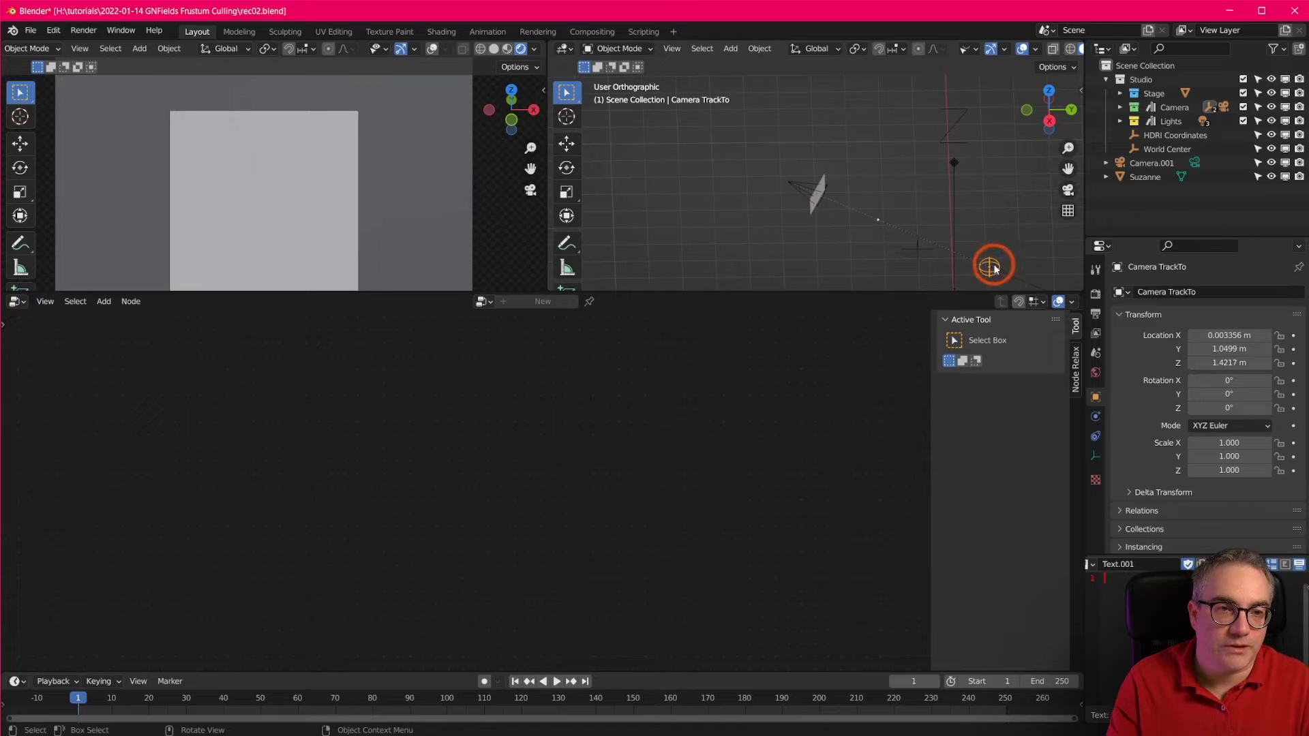
click(804, 185)
scroll(879, 235, up, 2)
shift+middle_drag(940, 221, 861, 159)
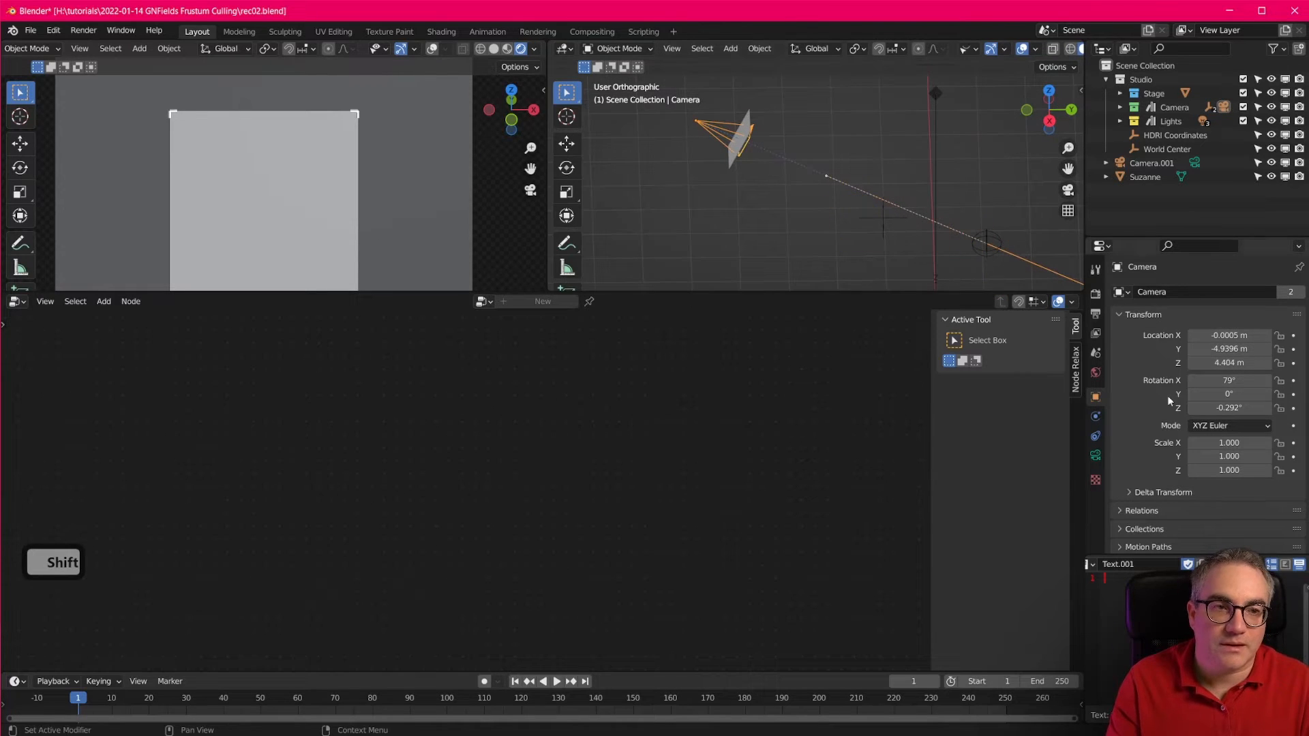
click(1094, 439)
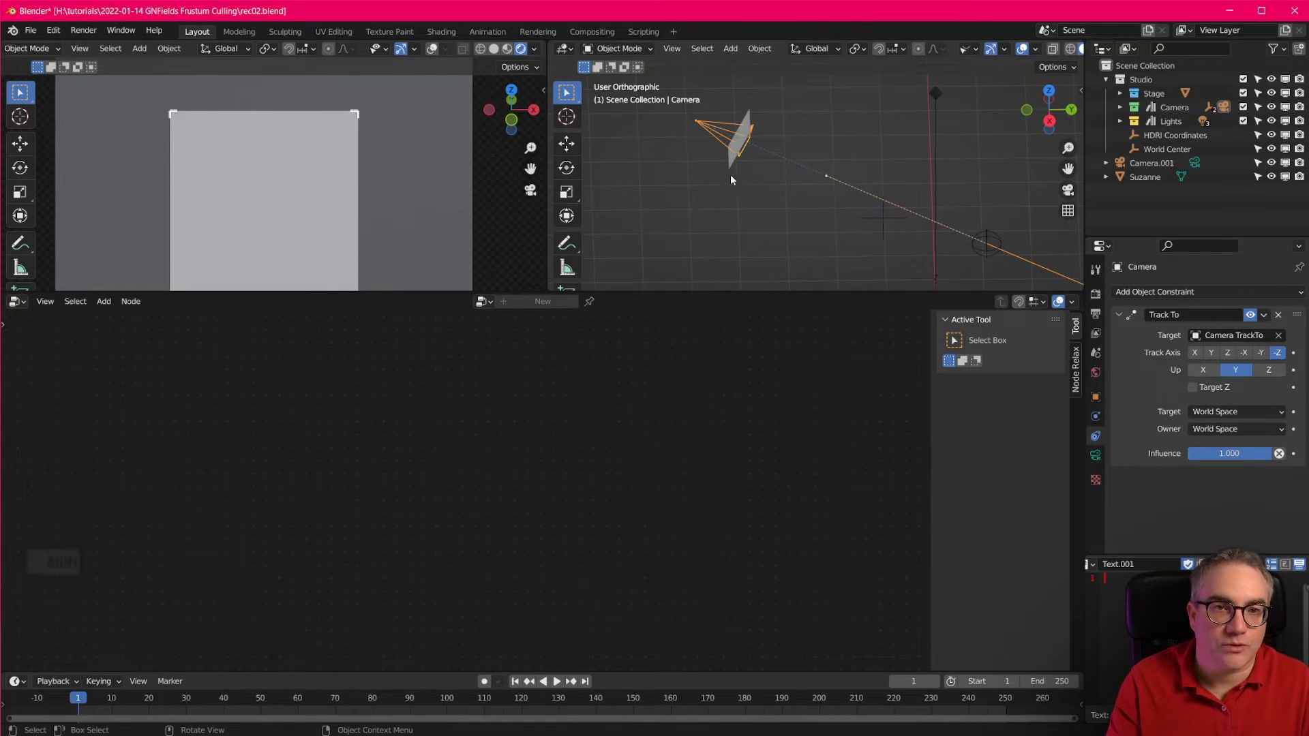
key(g)
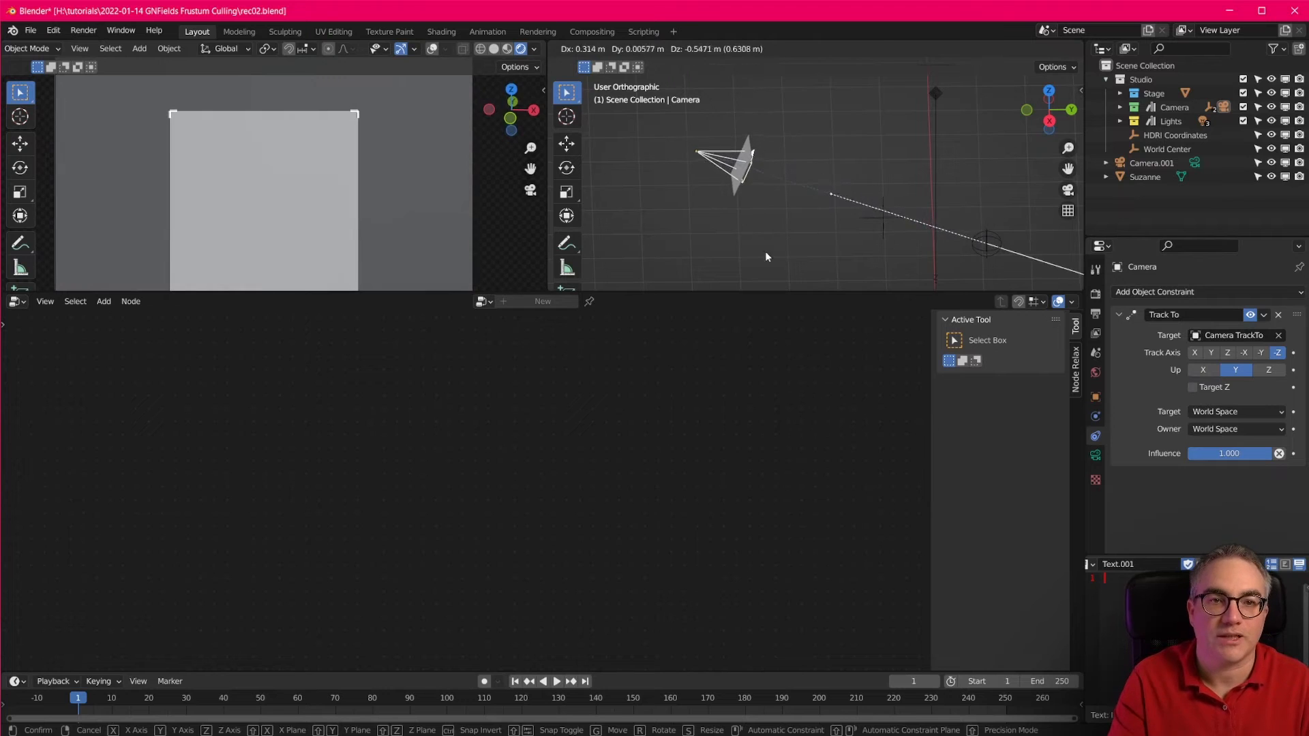
key(Escape)
Resize the Grid node's plane towards the camera frame with Size X 0.57 m and Size Y 0.54 m.
click(746, 128)
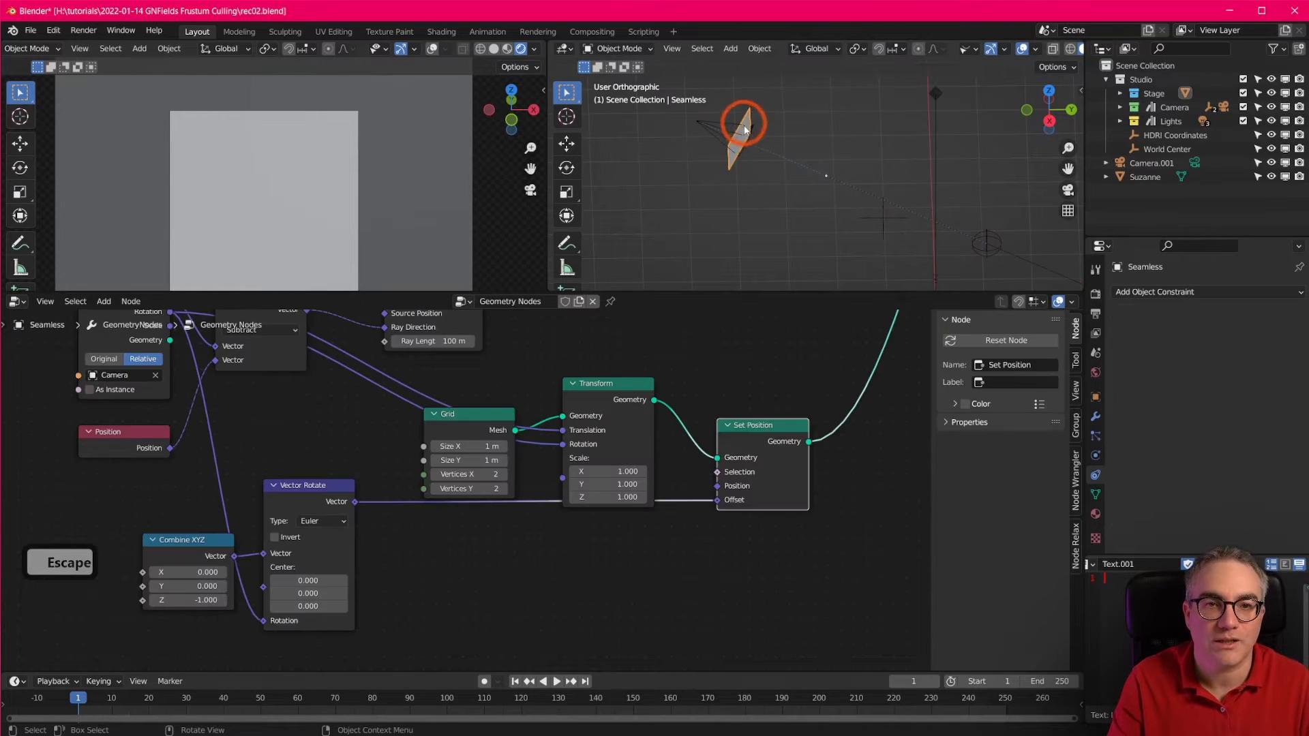
scroll(469, 511, down, 4)
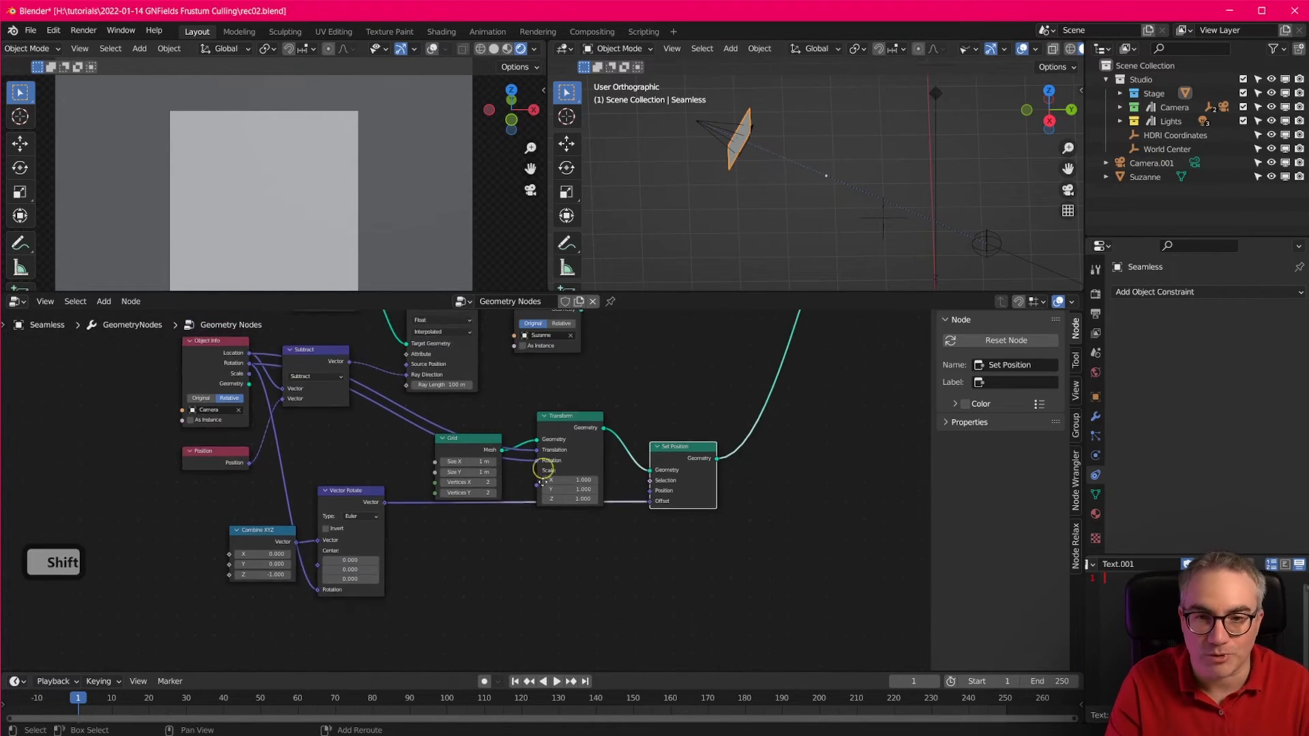
shift+middle_drag(548, 474, 525, 600)
scroll(323, 223, down, 4)
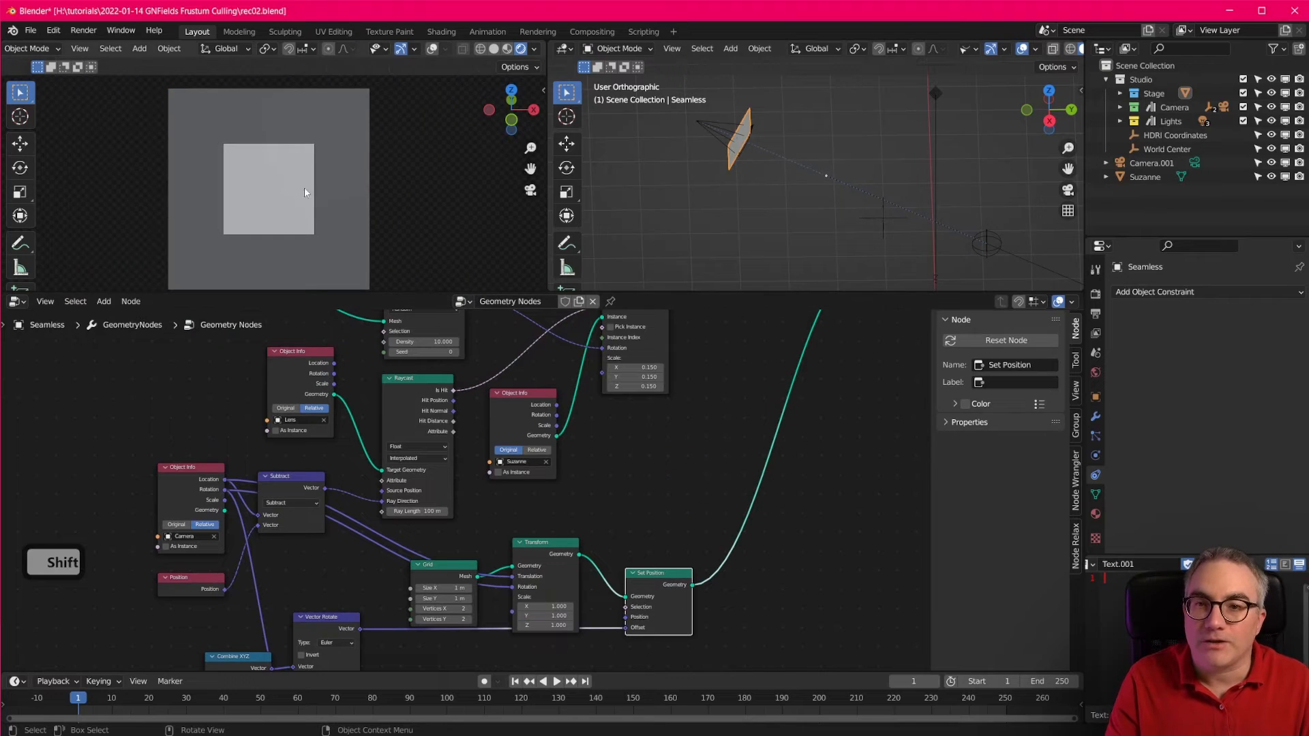
scroll(439, 538, up, 4)
shift+middle_drag(512, 605, 555, 534)
scroll(439, 647, up, 3)
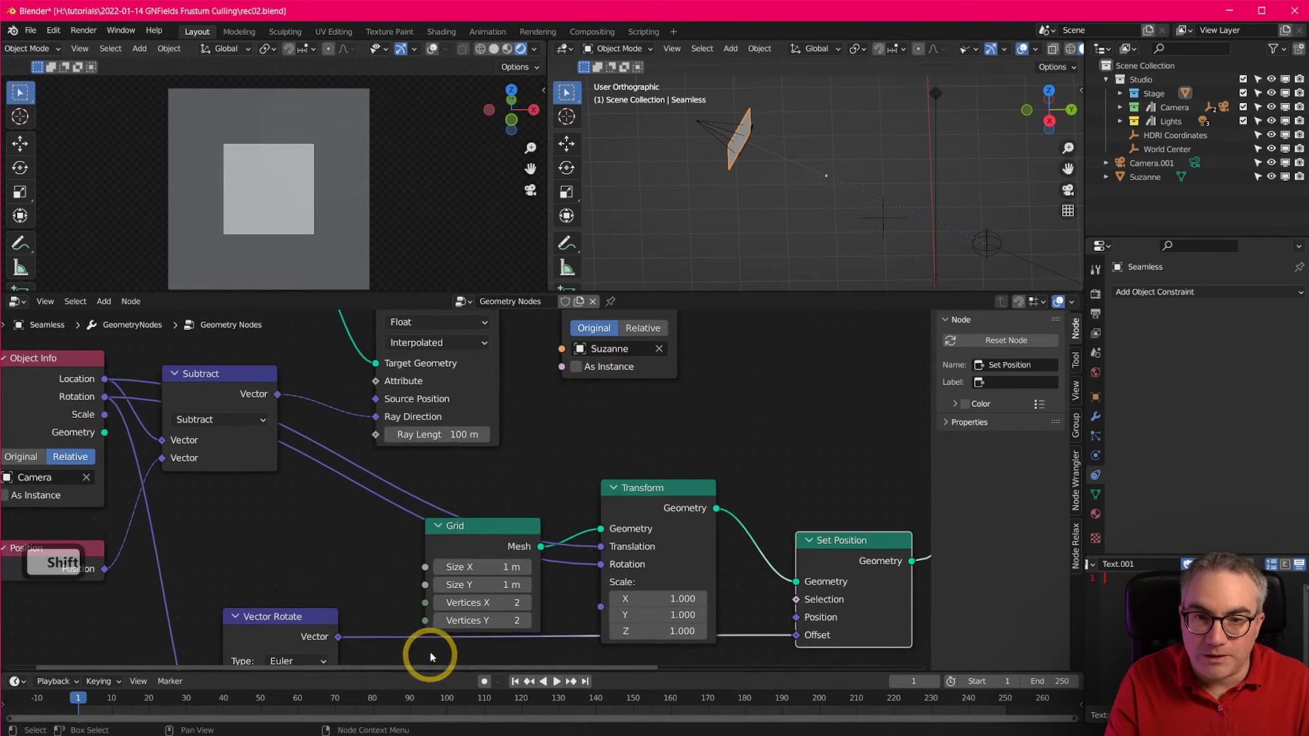
mouse_move(493, 569)
mouse_down()
mouse_move(469, 570)
mouse_move(485, 585)
mouse_up()
shift+click(507, 593)
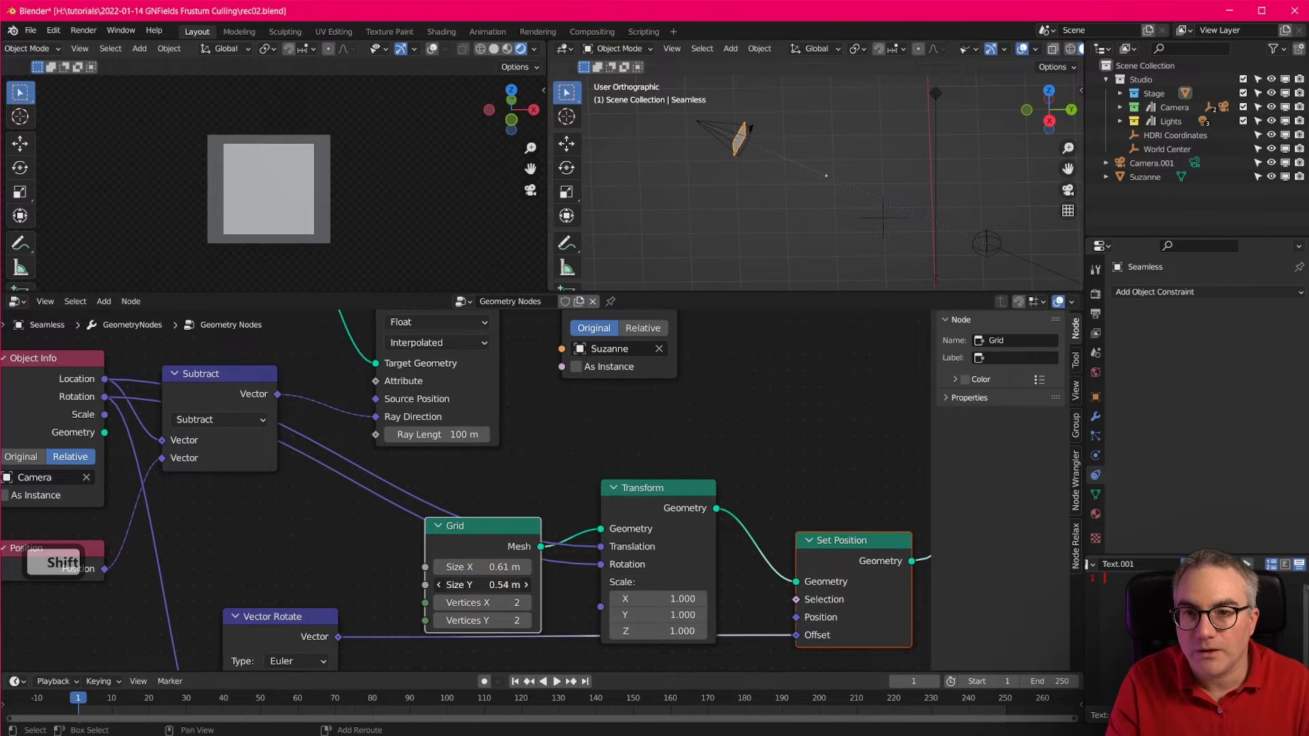
shift+drag(505, 566, 504, 566)
scroll(309, 222, up, 3)
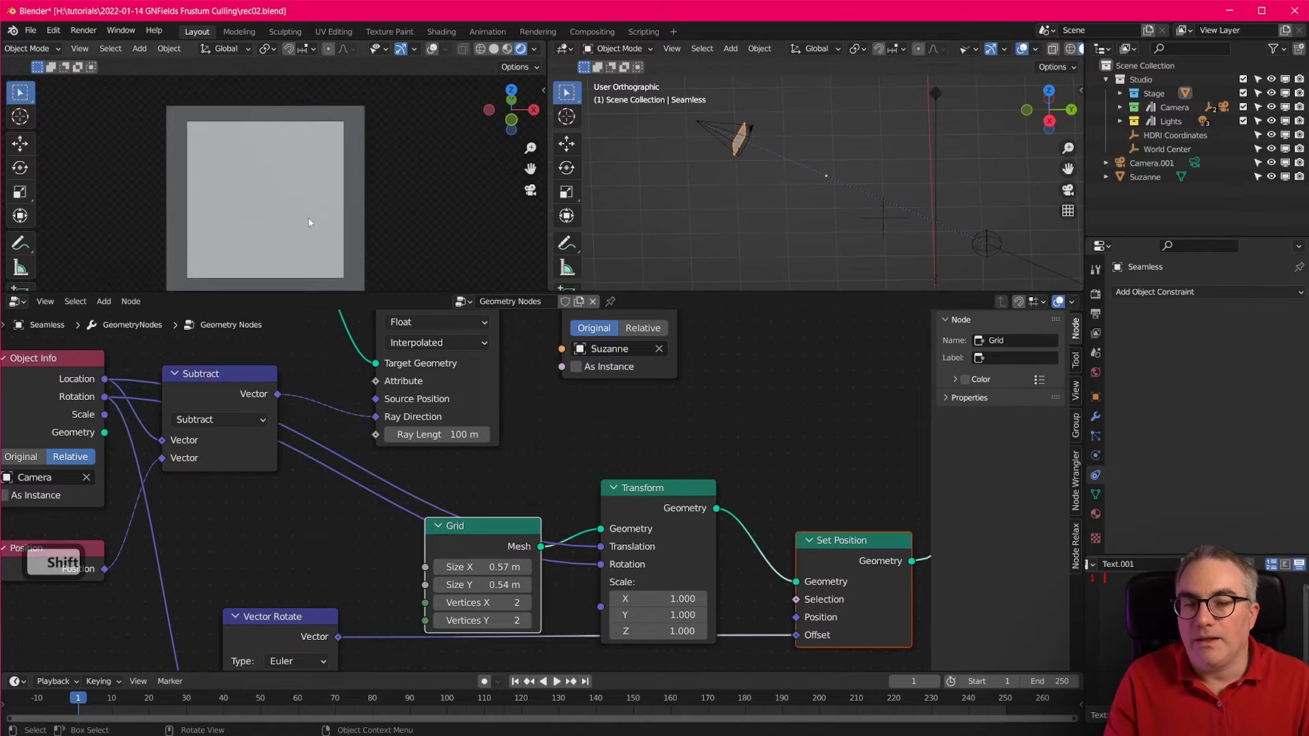
scroll(754, 152, up, 2)
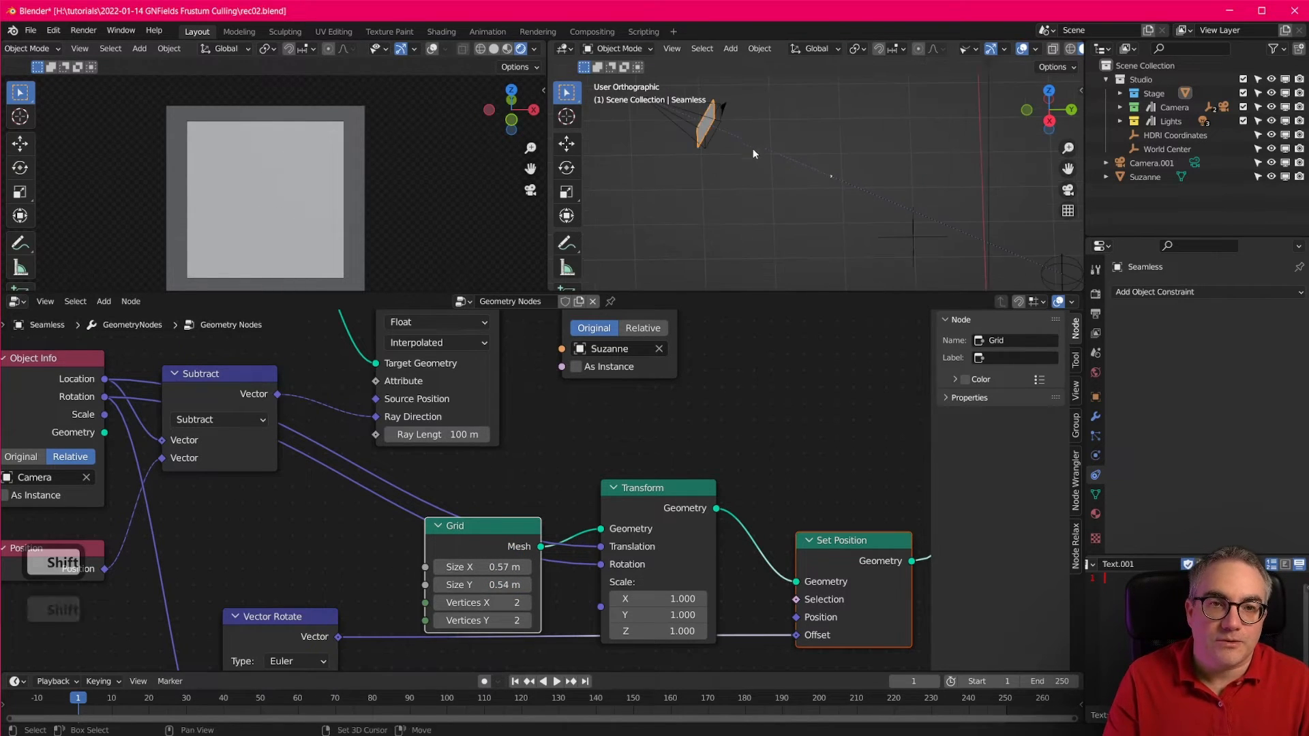
shift+middle_drag(753, 150, 789, 215)
scroll(613, 541, down, 5)
middle_drag(641, 544, 635, 516)
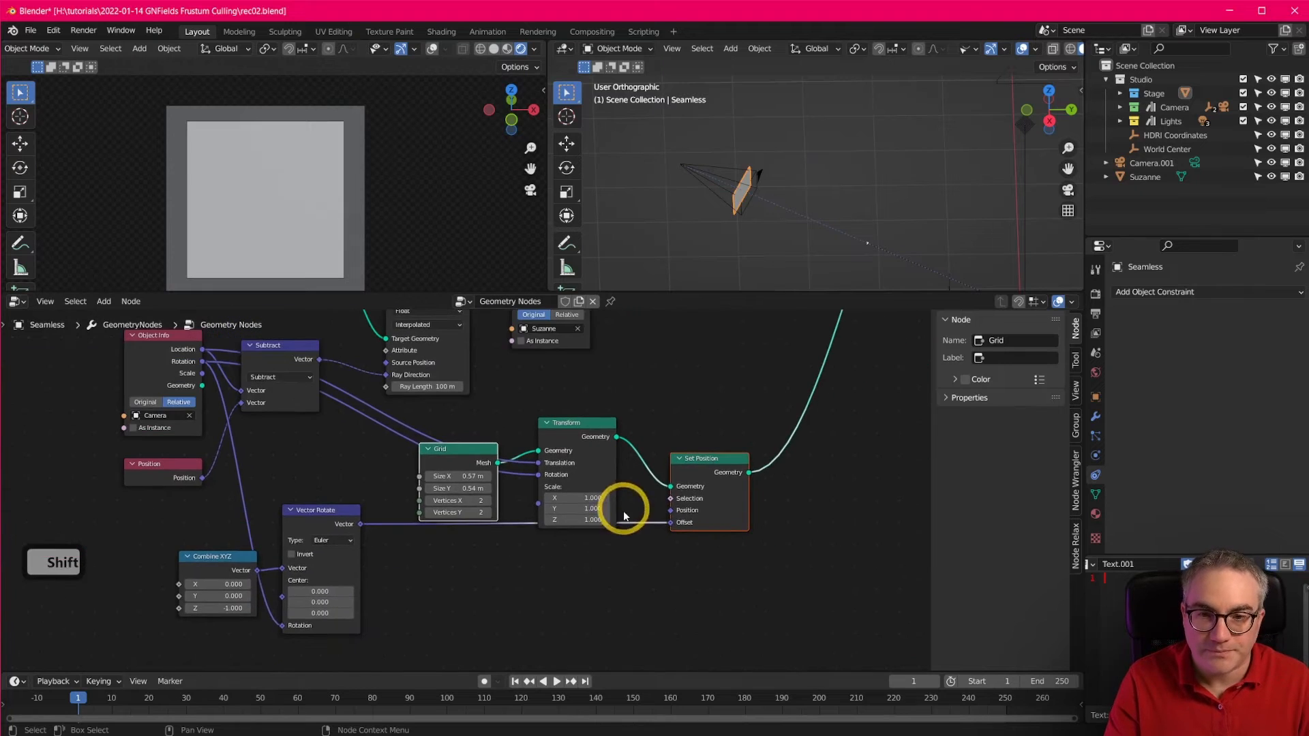
scroll(759, 541, down, 2)
middle_drag(760, 540, 704, 602)
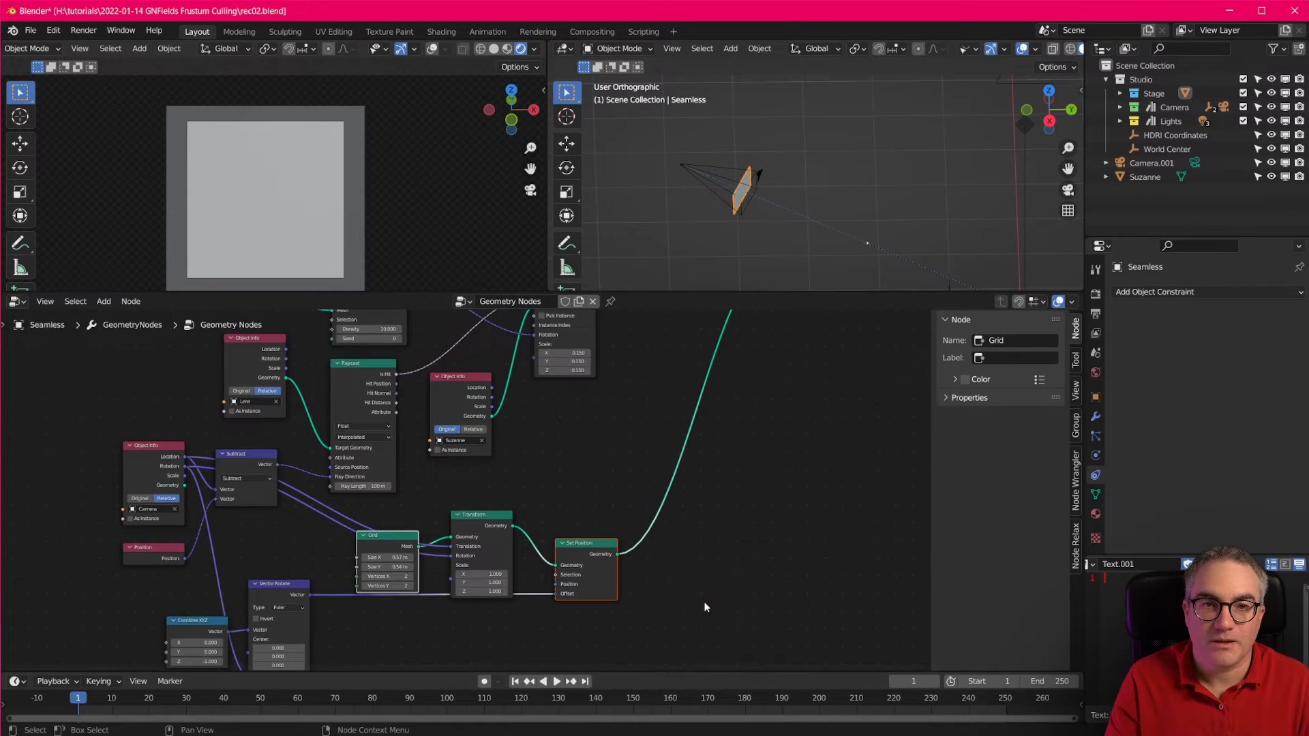
Cut the Set Position link to the Group Output and connect Join Geometry to the Group Output's Geometry instead.
shift+middle_drag(788, 368, 731, 589)
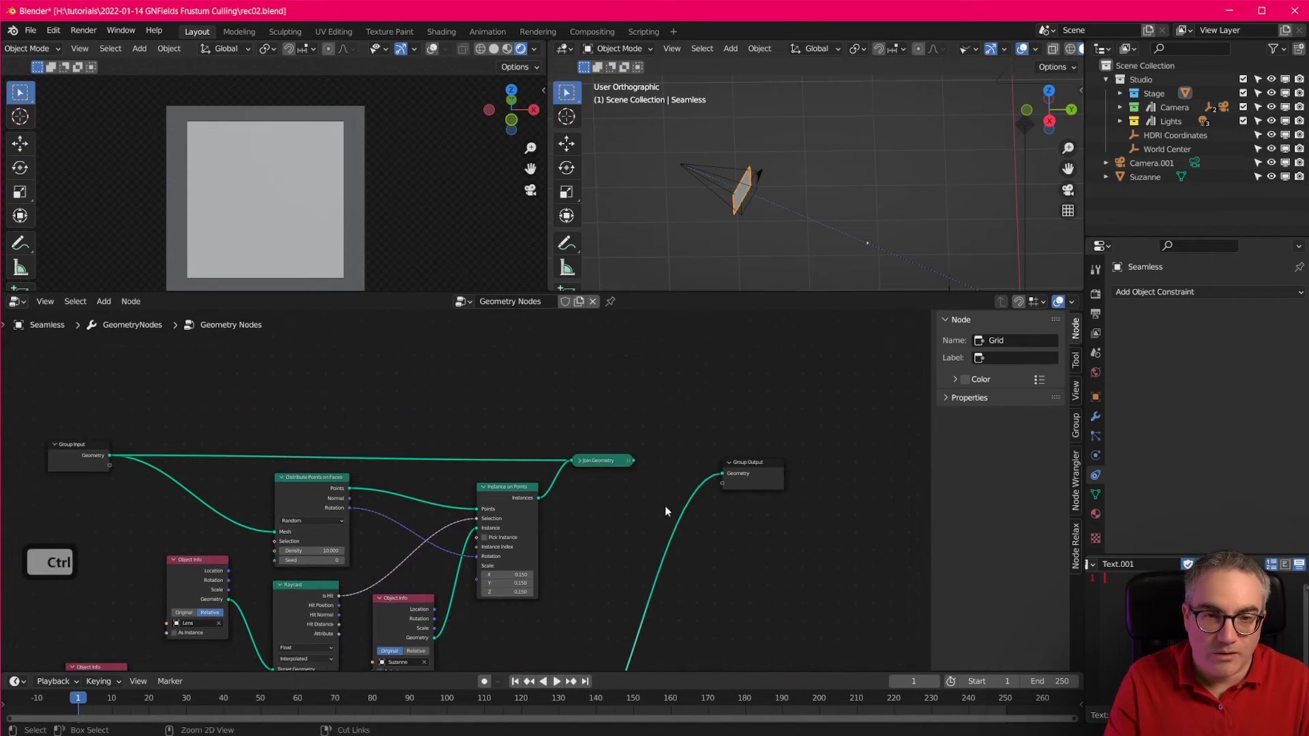
ctrl+right_drag(666, 511, 749, 574)
drag(630, 462, 721, 473)
Delete the Lens Object Info node and connect the Set Position geometry to the Raycast node's Target Geometry.
shift+middle_drag(640, 555, 751, 407)
scroll(628, 509, up, 3)
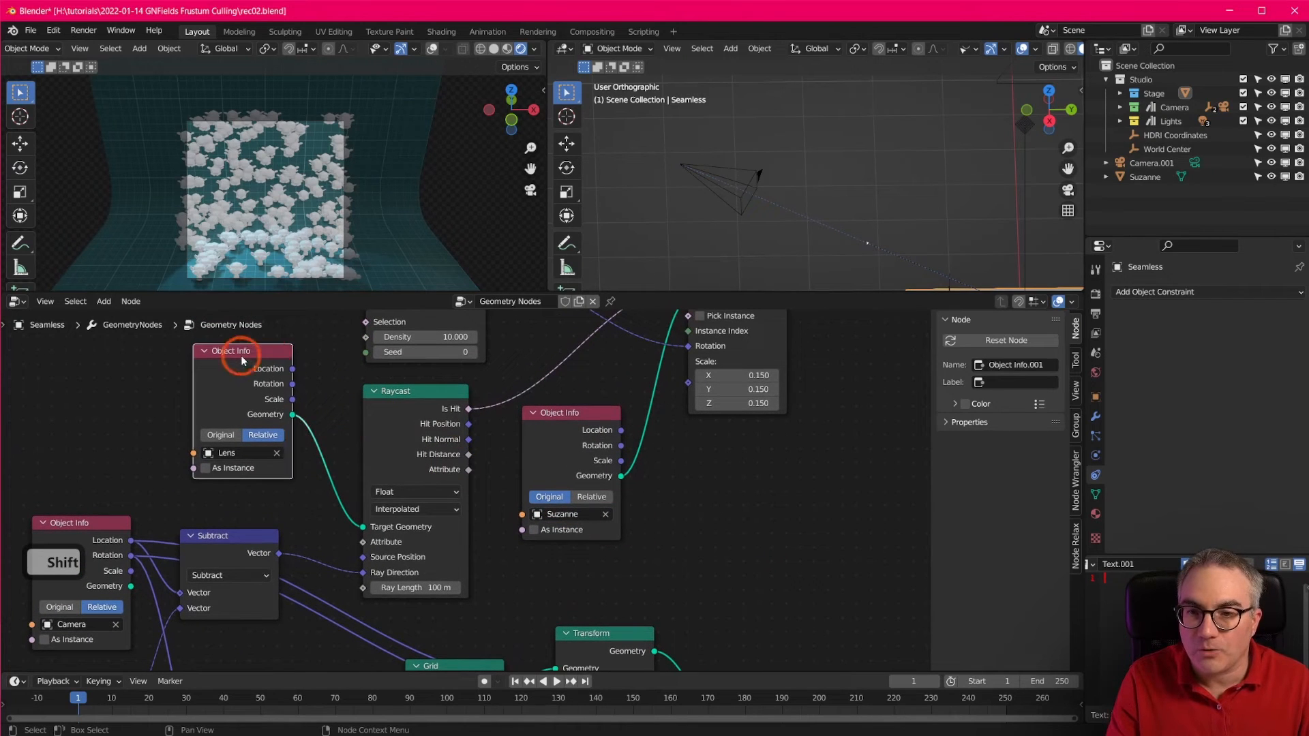
drag(242, 361, 262, 378)
key(x)
scroll(718, 563, down, 2)
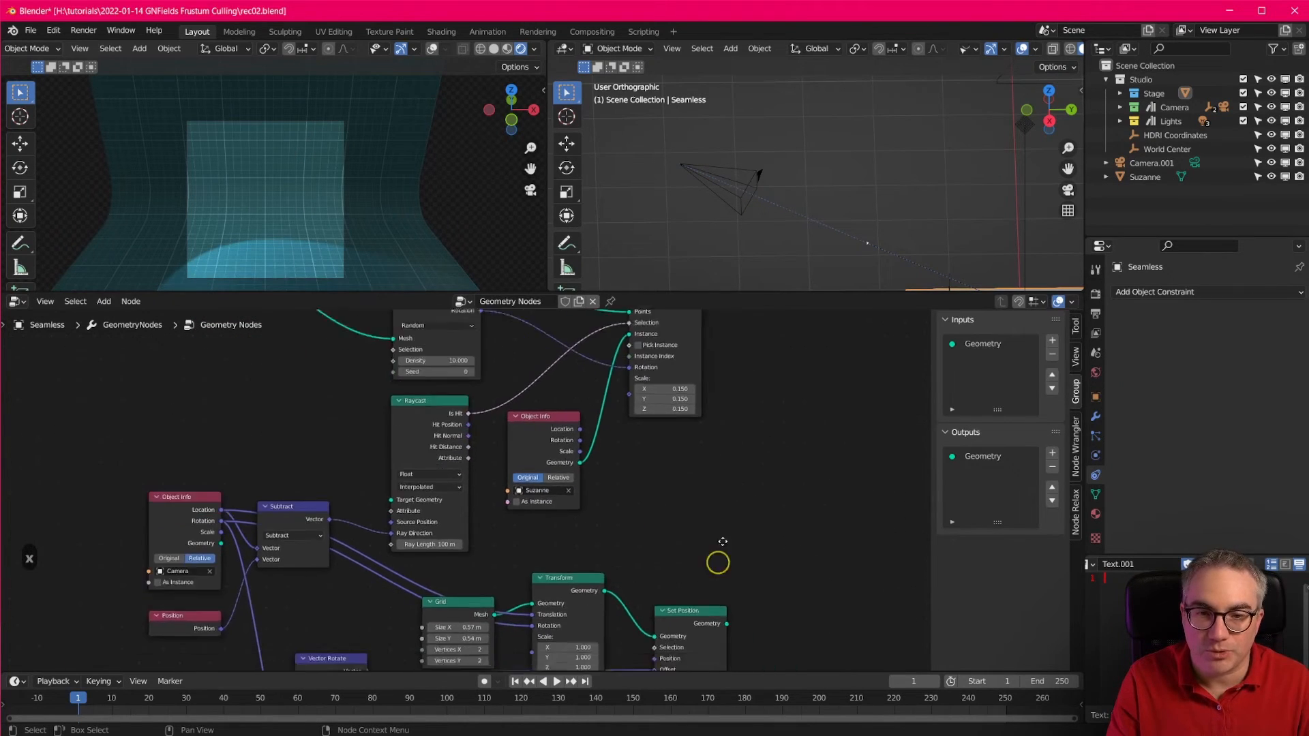
middle_drag(722, 541, 739, 473)
drag(743, 555, 407, 431)
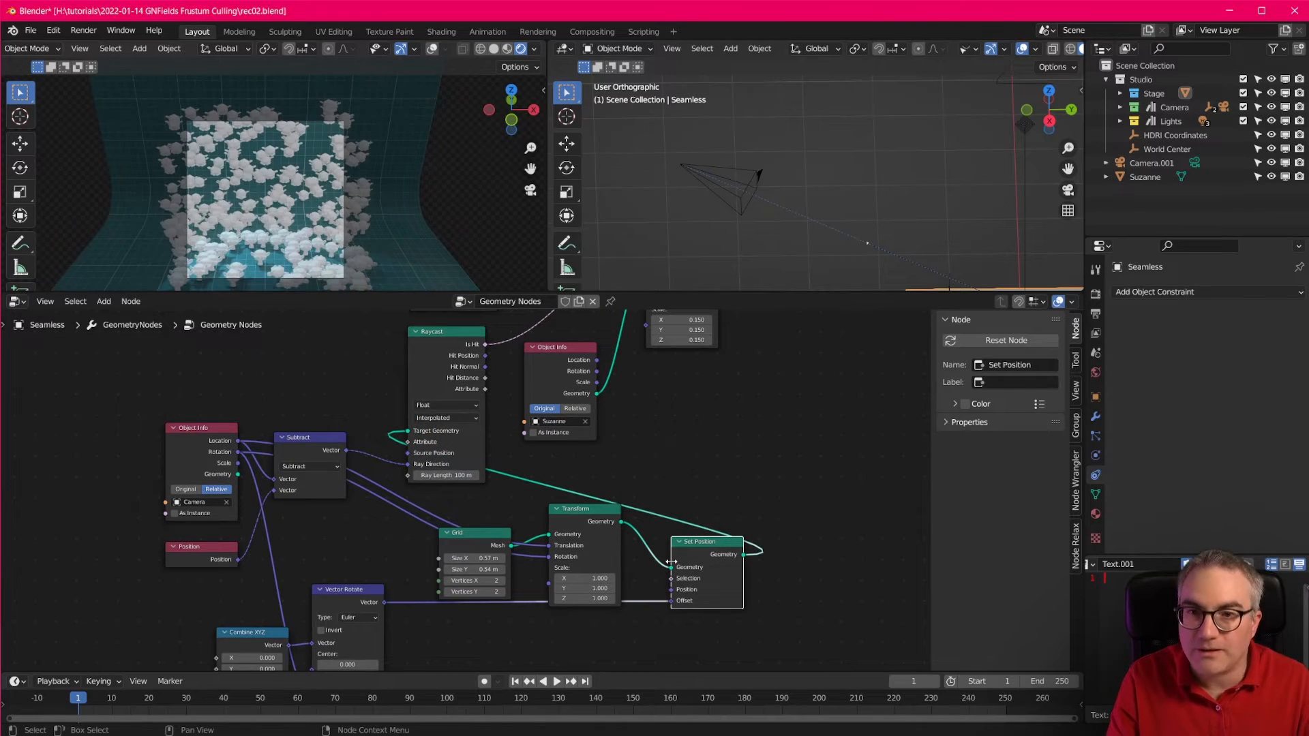
shift+middle_drag(769, 490, 776, 450)
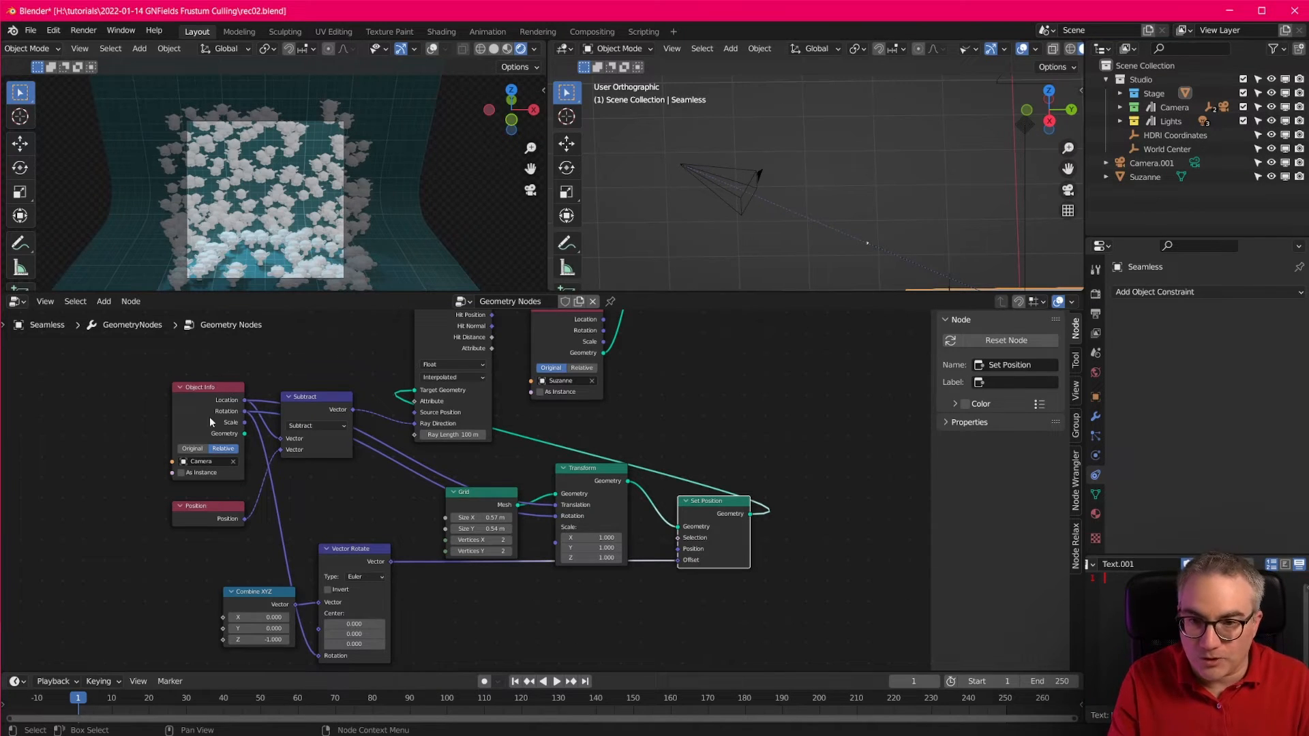
Move the camera, vector and grid nodes together to the left of the Raycast node.
drag(103, 458, 771, 675)
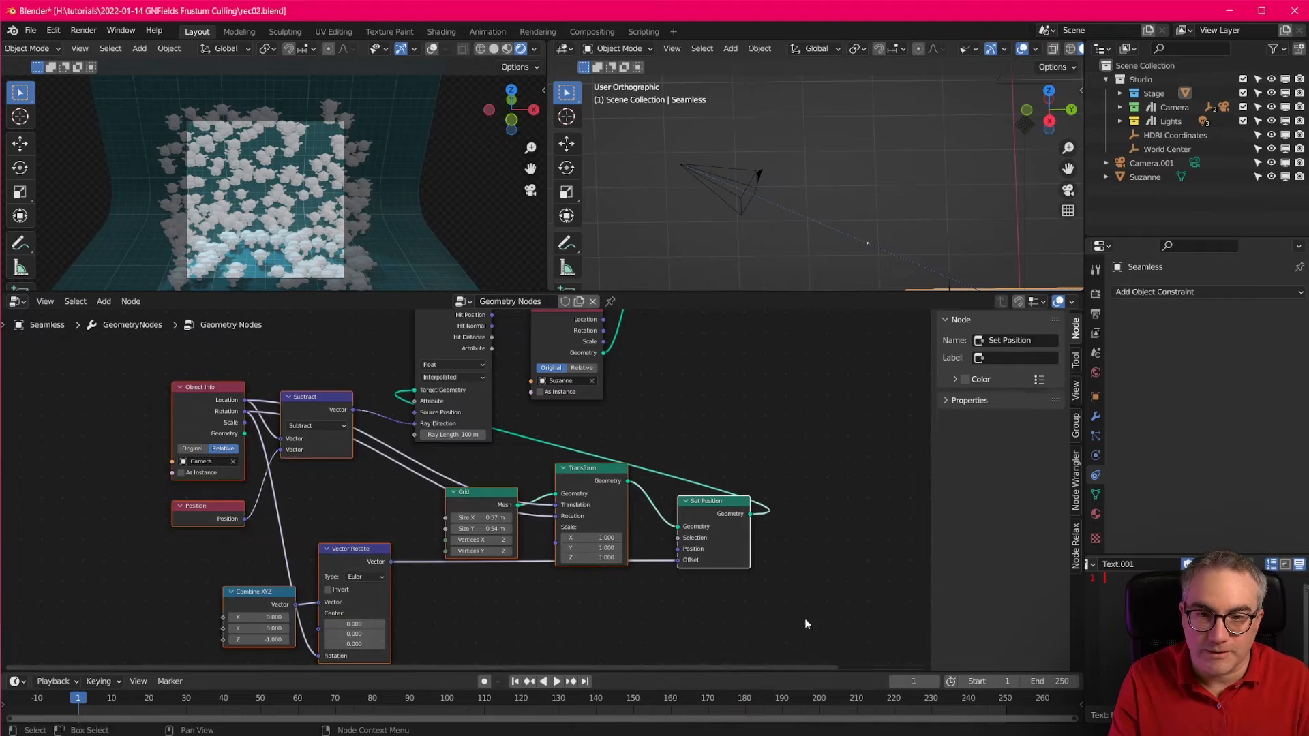
key(g)
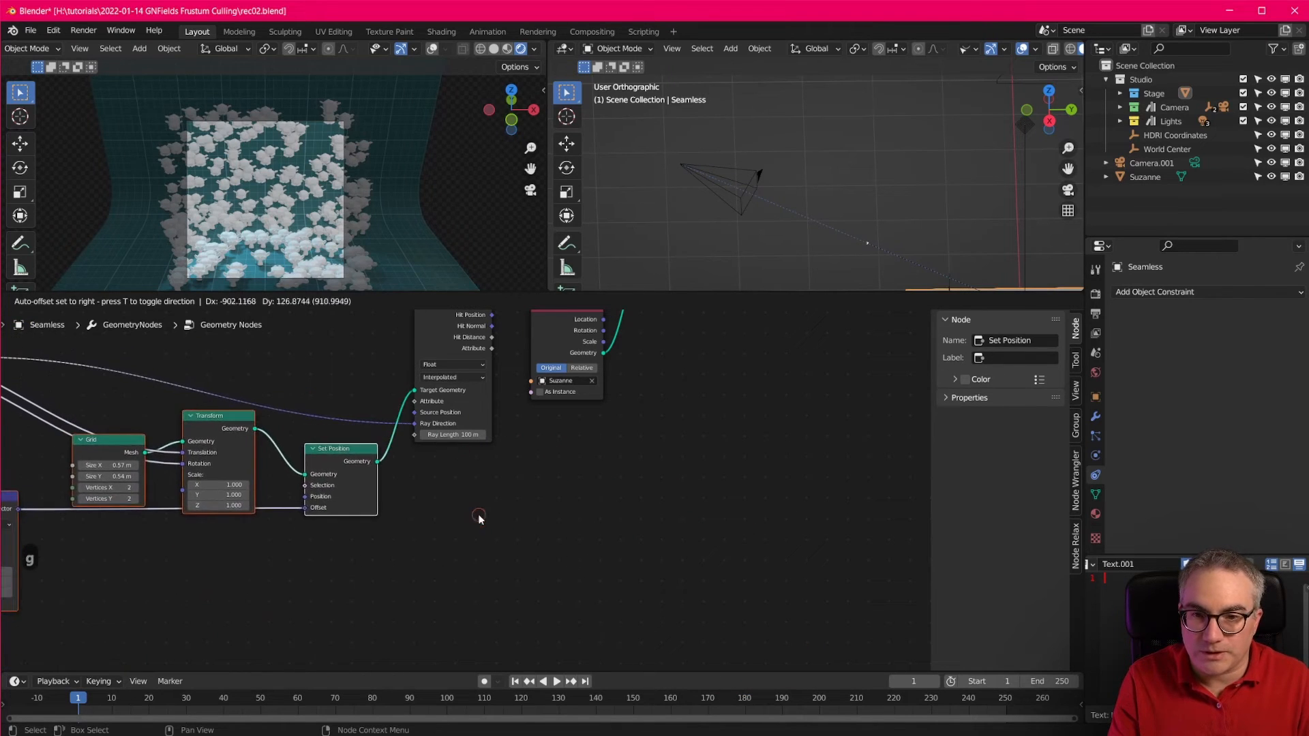
click(480, 520)
scroll(480, 520, down, 5)
middle_drag(321, 391, 479, 478)
click(157, 576)
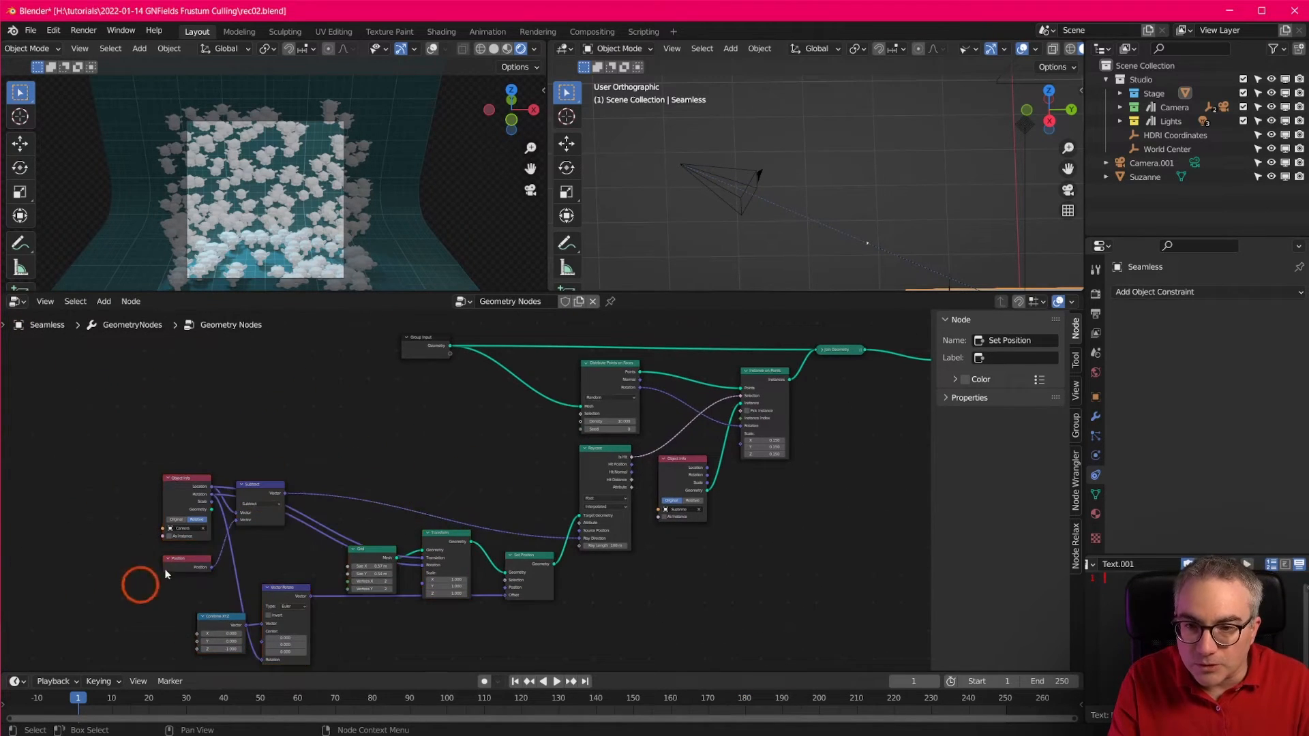
Space out the Combine XYZ, Vector Rotate, Transform, Set Position and Raycast nodes, and place Grid above the camera links.
drag(162, 451, 267, 555)
drag(222, 620, 196, 626)
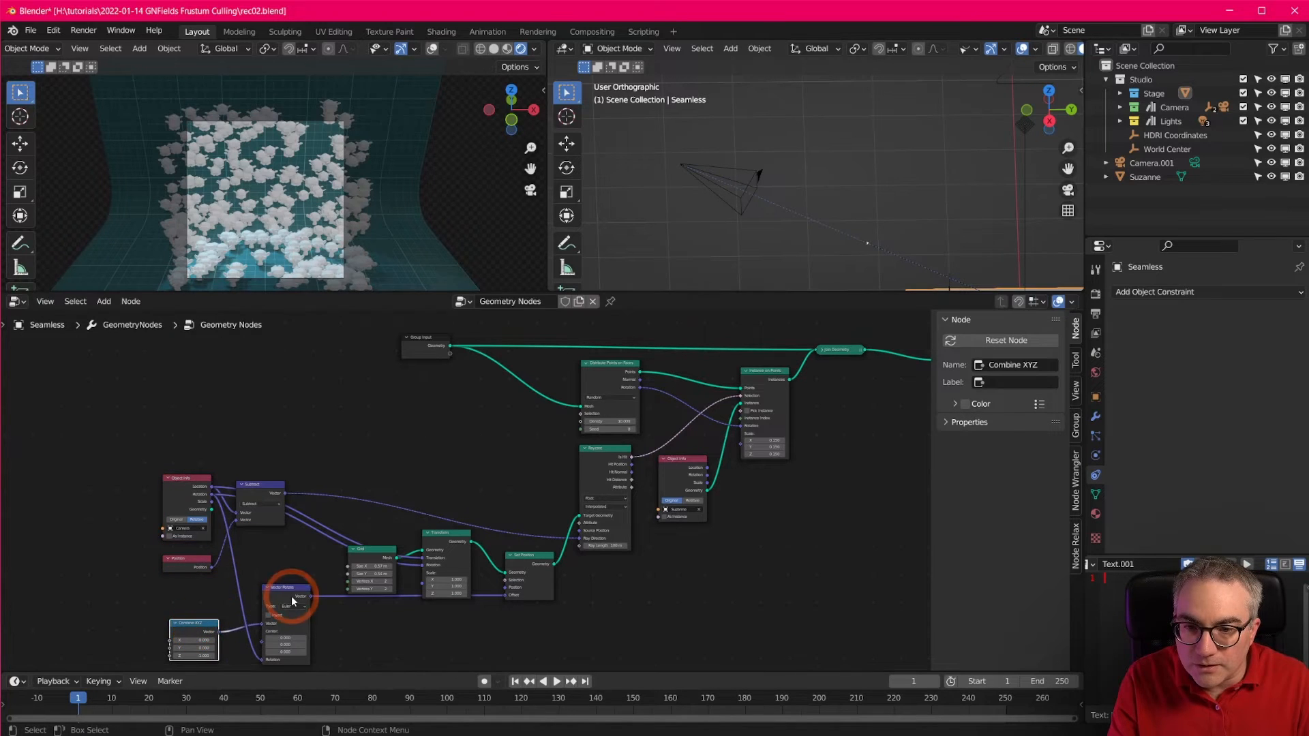
mouse_move(292, 605)
mouse_down()
mouse_move(268, 599)
mouse_move(284, 598)
mouse_up()
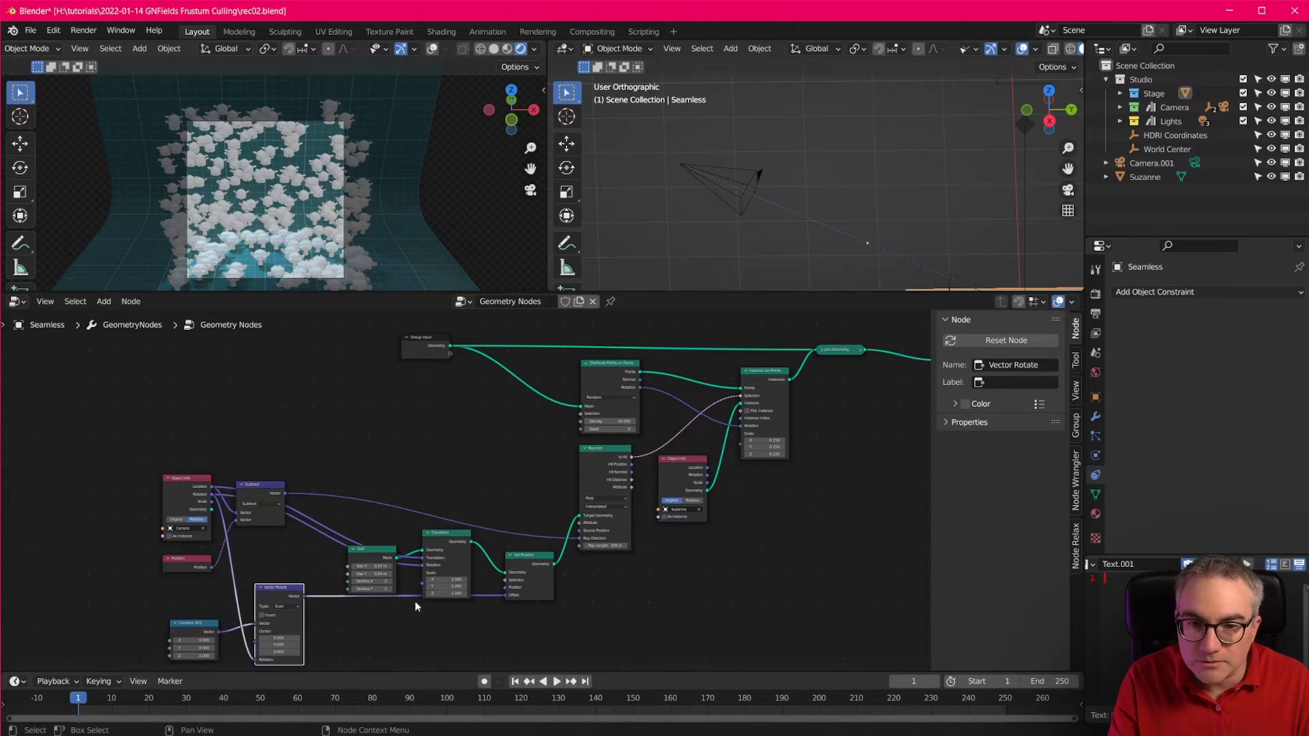
drag(371, 559, 436, 556)
scroll(423, 555, up, 2)
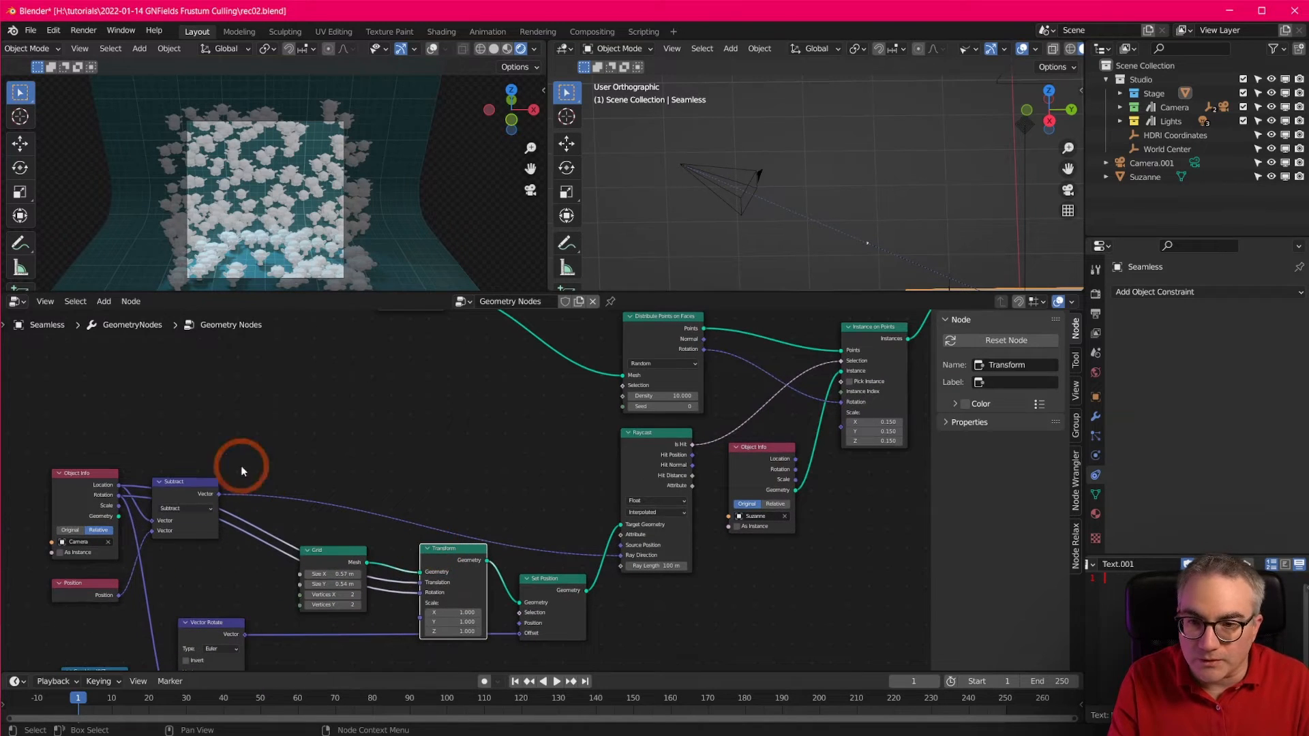
drag(334, 554, 342, 410)
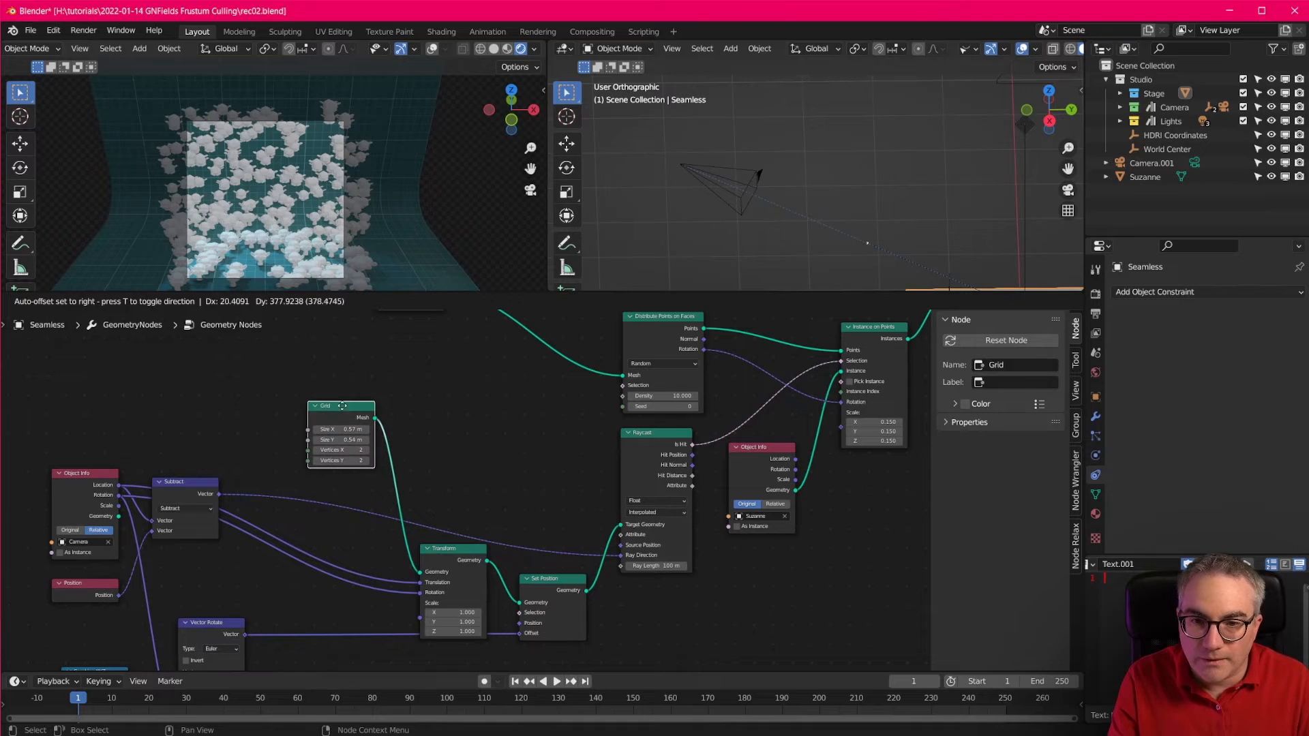
drag(483, 559, 486, 537)
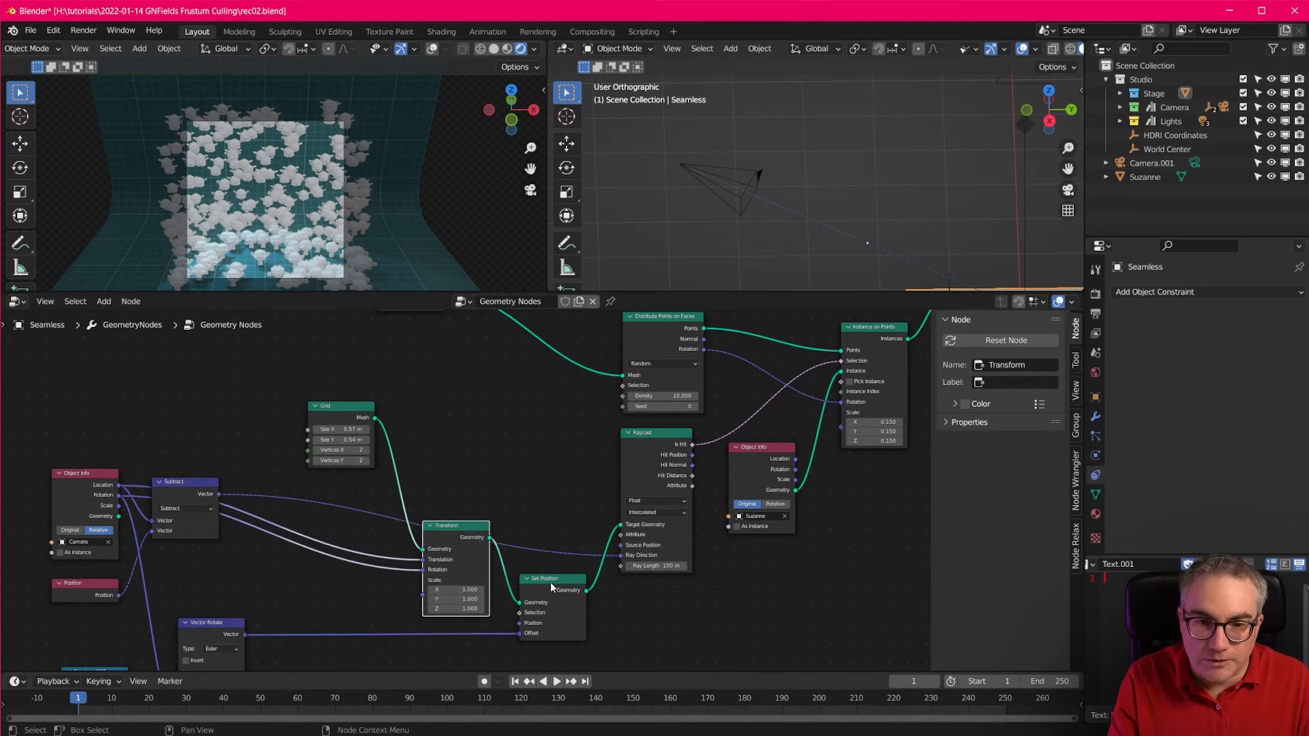
drag(550, 581, 549, 586)
drag(651, 444, 652, 453)
scroll(669, 431, up, 1)
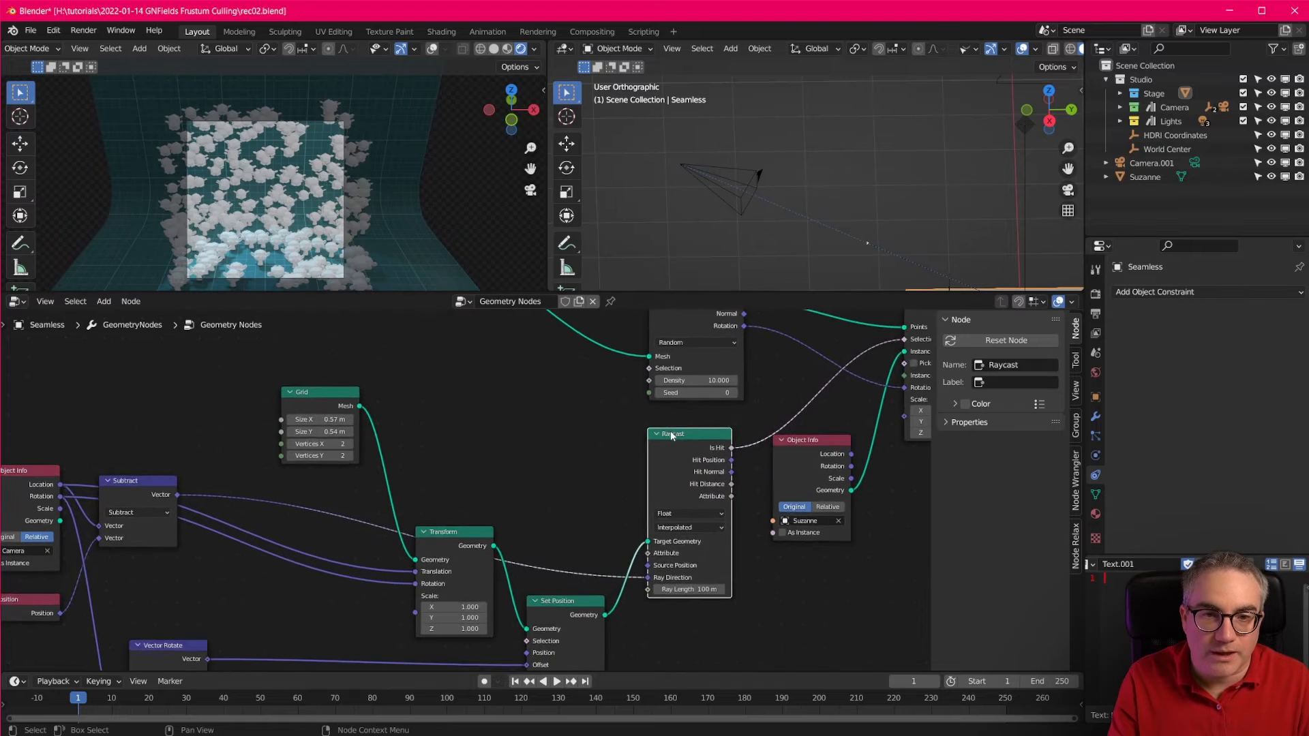
Spread out the upper row by moving Group Input left, Join Geometry and Instance on Points right, and Suzanne's Object Info slightly up.
middle_drag(669, 431, 678, 578)
scroll(784, 512, down, 3)
middle_drag(784, 512, 647, 505)
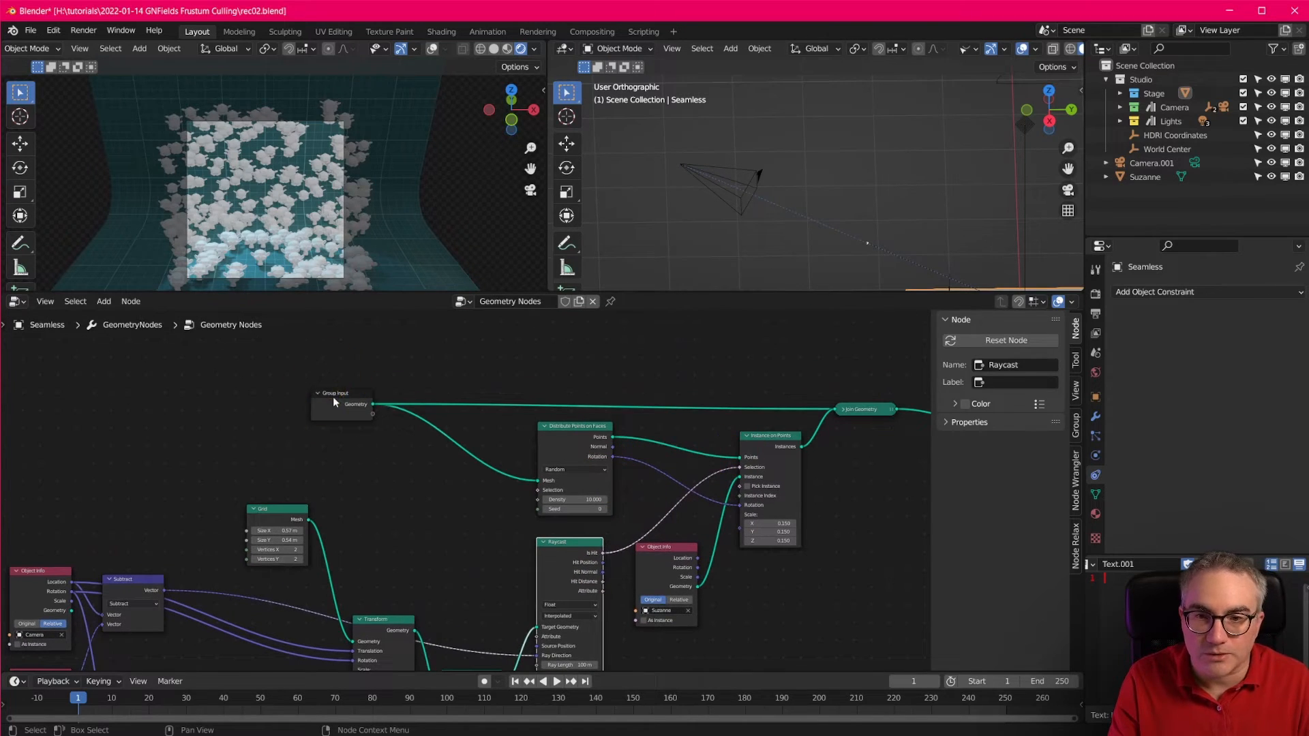
drag(332, 395, 183, 375)
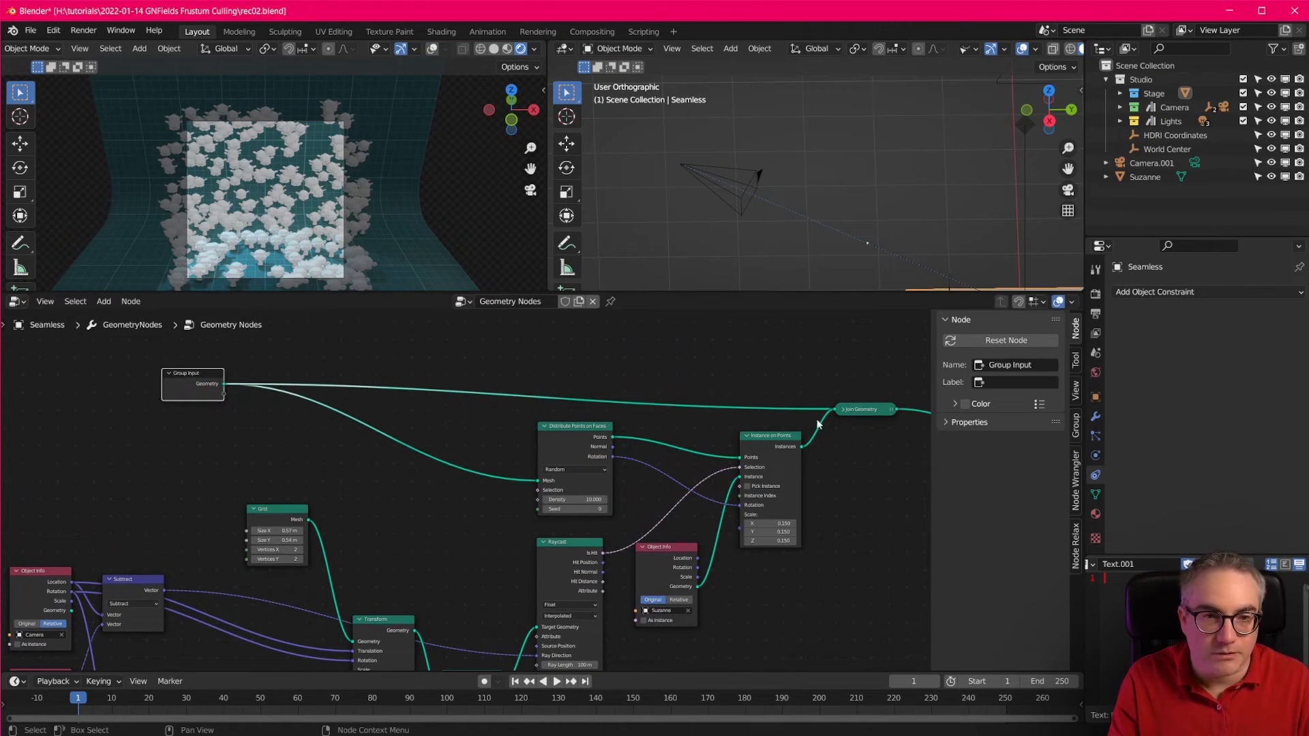
middle_drag(787, 531, 596, 496)
drag(676, 374, 702, 374)
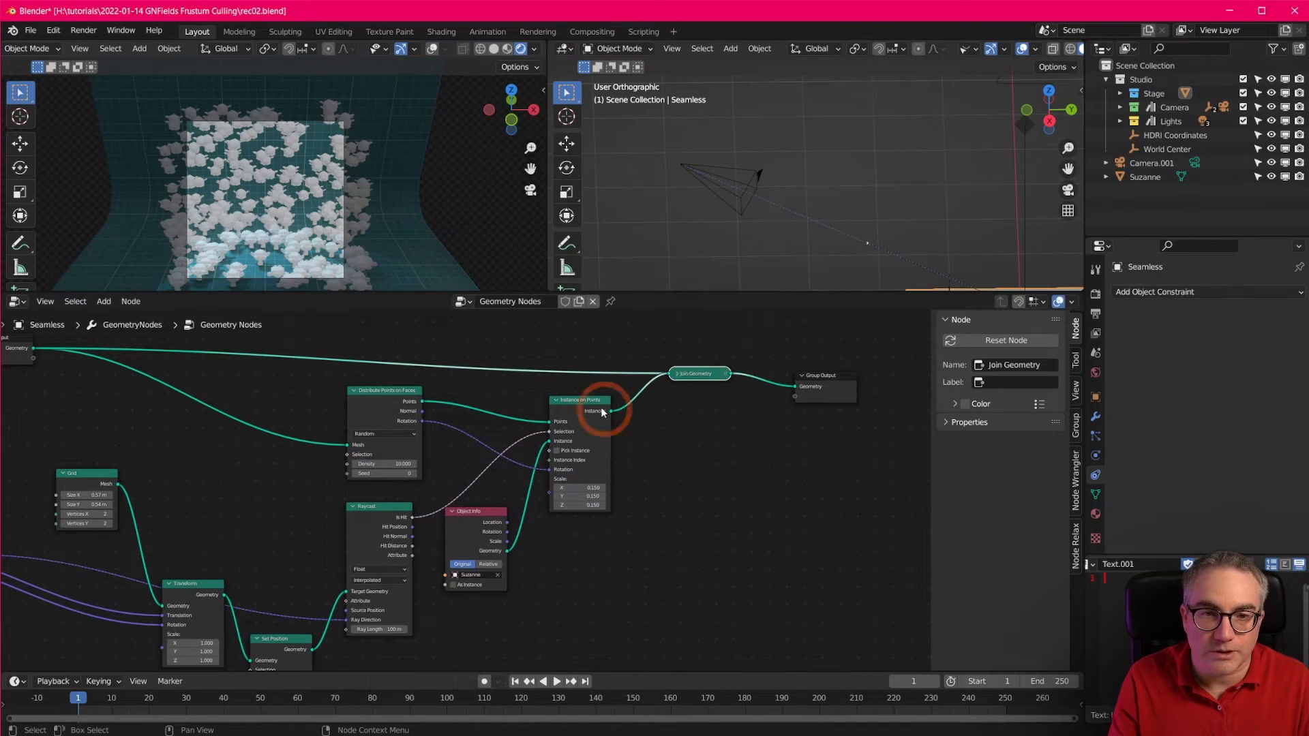
drag(585, 404, 603, 407)
mouse_move(504, 533)
mouse_down()
mouse_move(539, 529)
mouse_move(510, 518)
mouse_up()
click(474, 511)
middle_drag(510, 517, 673, 523)
scroll(578, 531, down, 4)
scroll(686, 522, down, 1)
middle_drag(713, 564, 689, 544)
scroll(697, 527, up, 2)
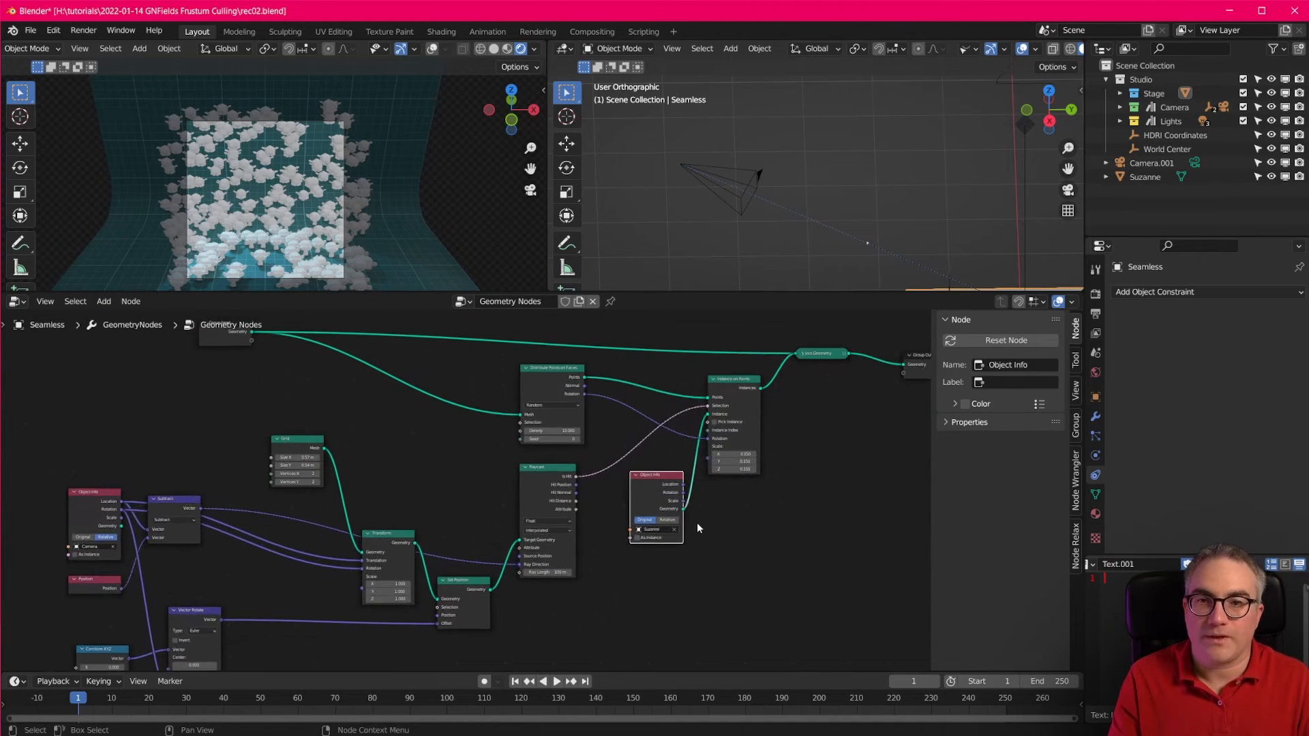
Move the camera around the stage in top view to test the culling, and place it in front of the stage.
click(758, 172)
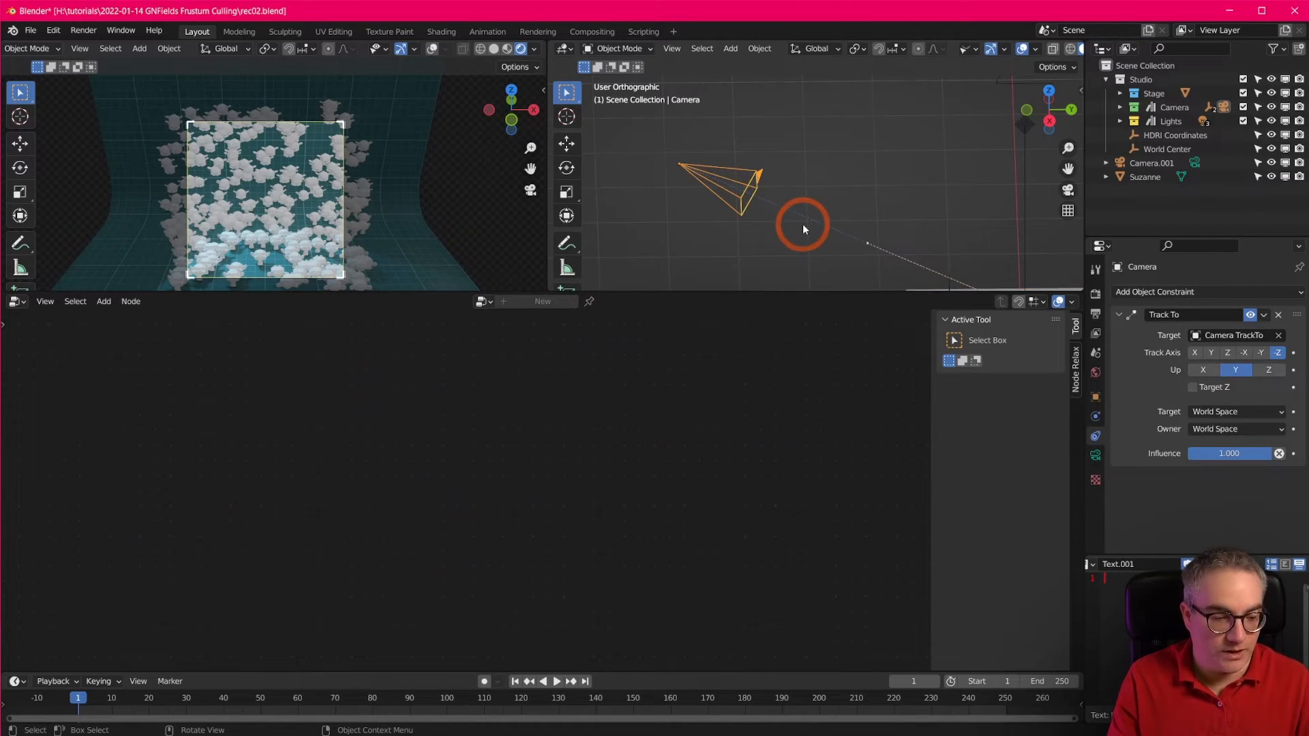
key(KP_7)
key(KP_4)
key(KP_7)
key(g)
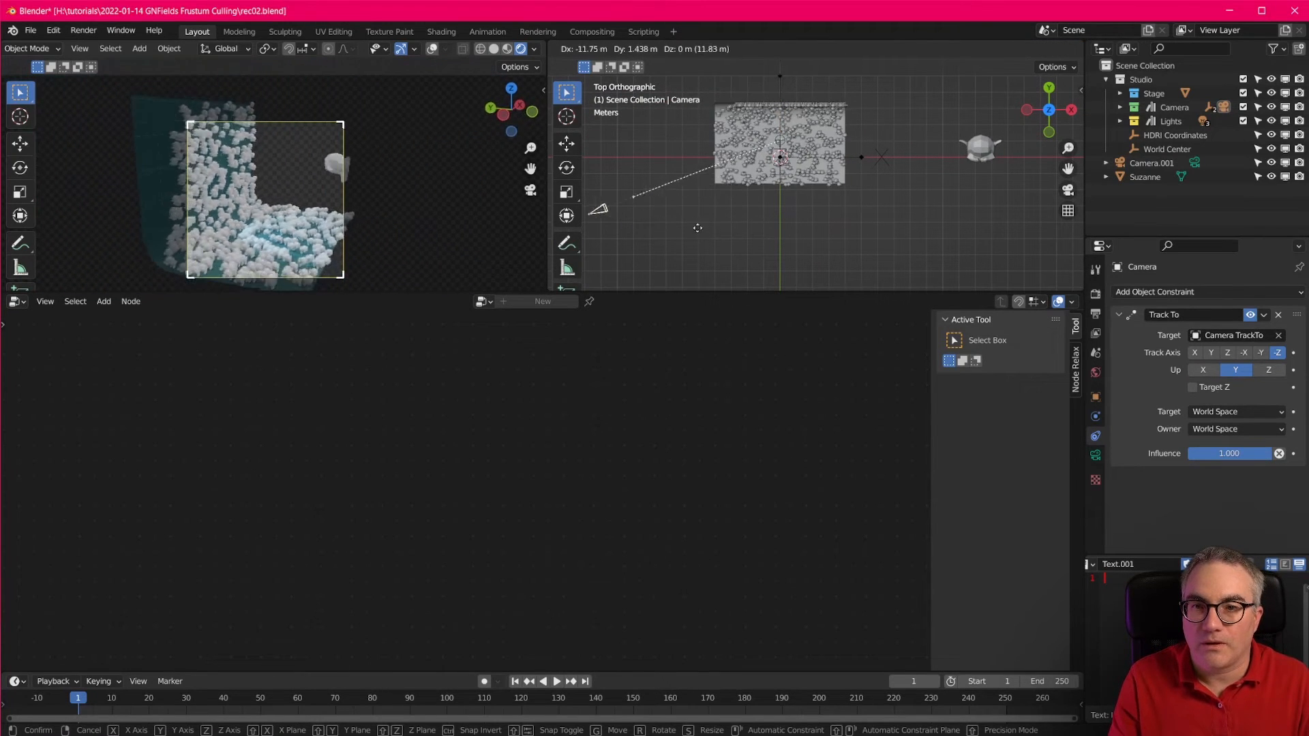
click(818, 242)
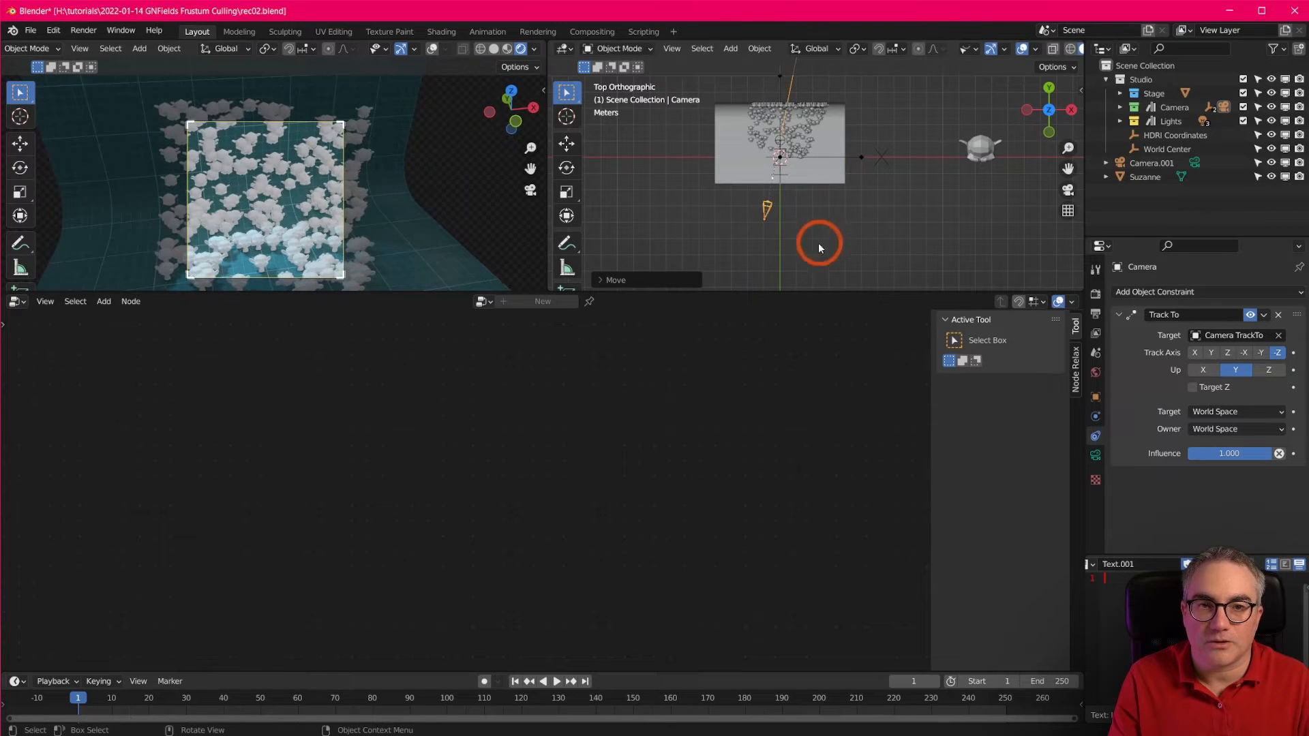
Move the camera farther back from the stage and check the culled instances through the camera.
key(g)
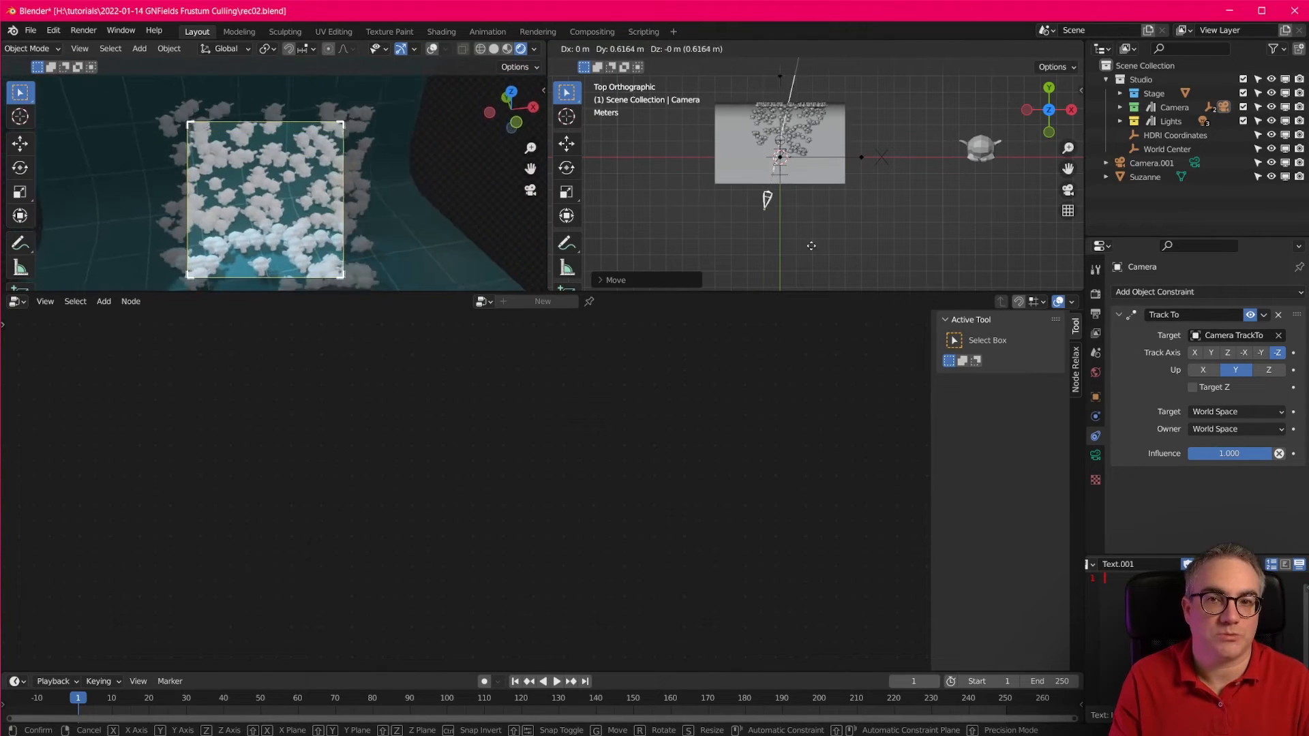
click(805, 279)
scroll(345, 254, down, 1)
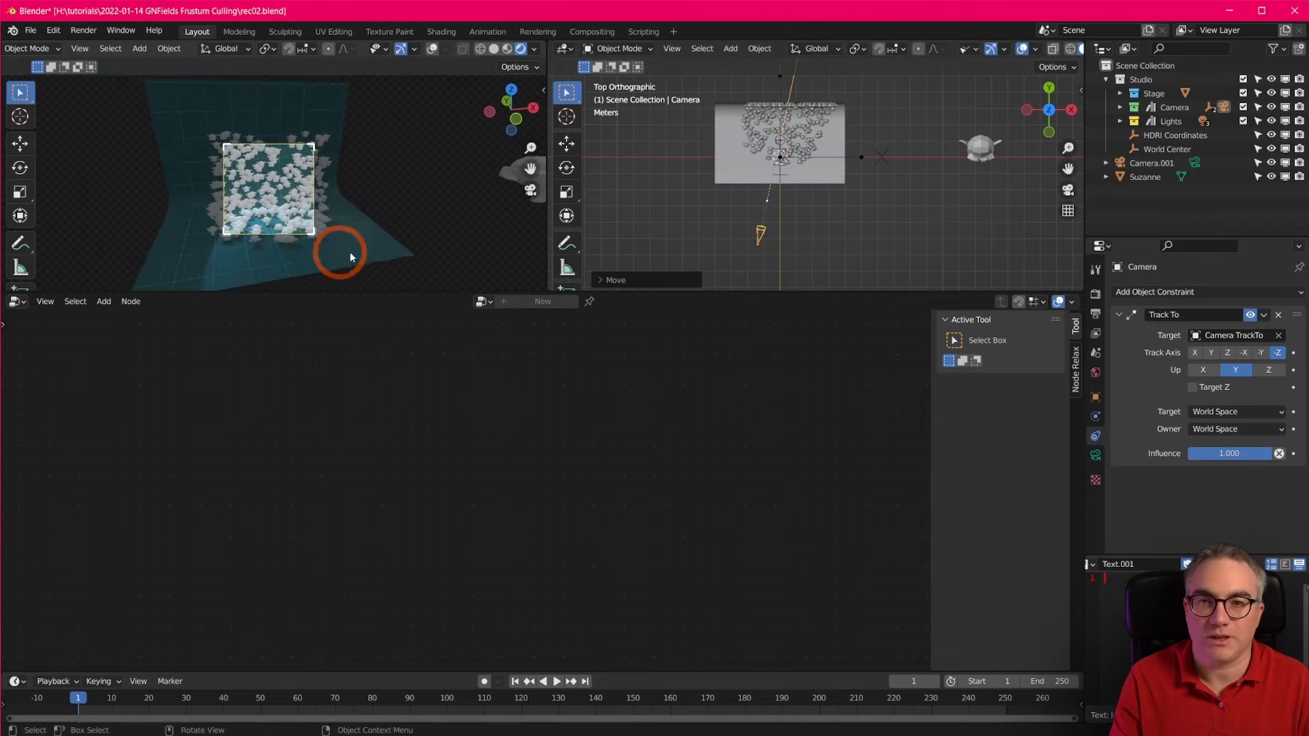
scroll(814, 216, up, 3)
Examine the instances inside the camera's frustum from the side and in an angled view of the stage.
shift+middle_drag(831, 229, 838, 278)
middle_drag(839, 278, 831, 220)
key(KP_3)
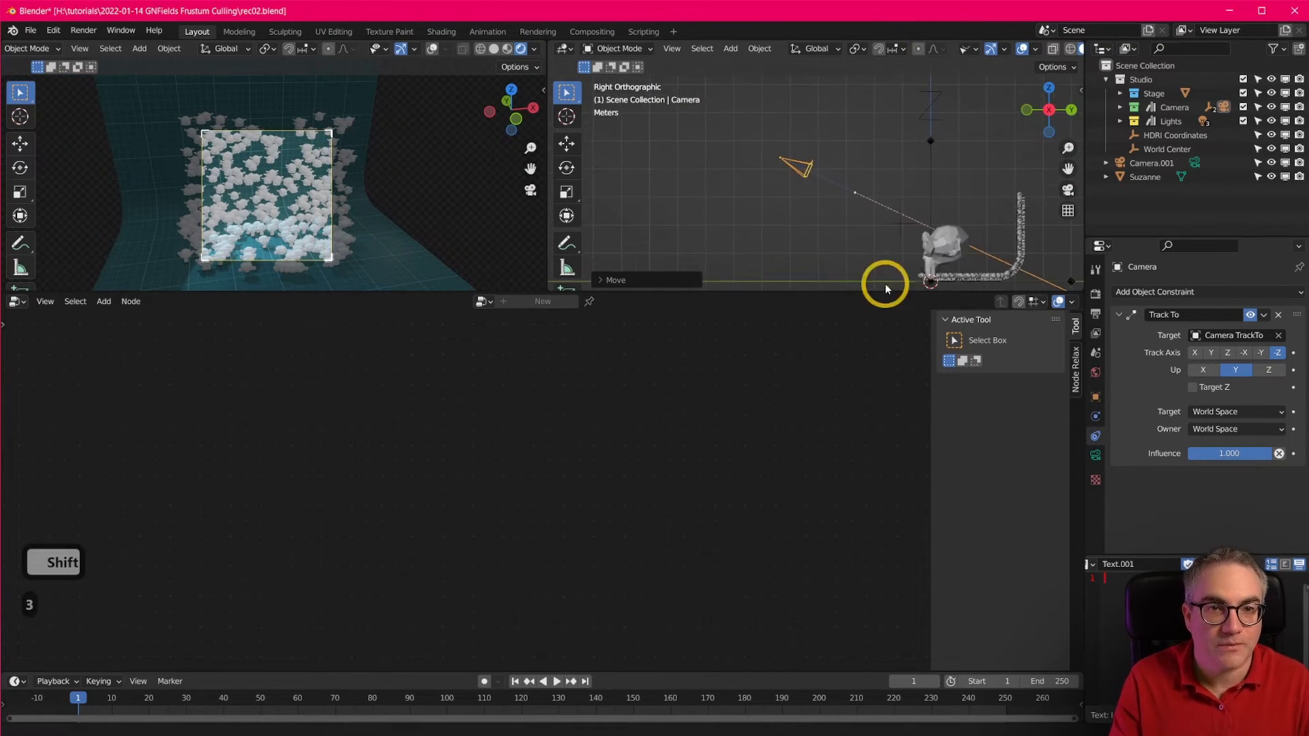
scroll(871, 217, down, 4)
shift+middle_drag(932, 207, 869, 208)
scroll(816, 202, up, 7)
scroll(866, 207, down, 5)
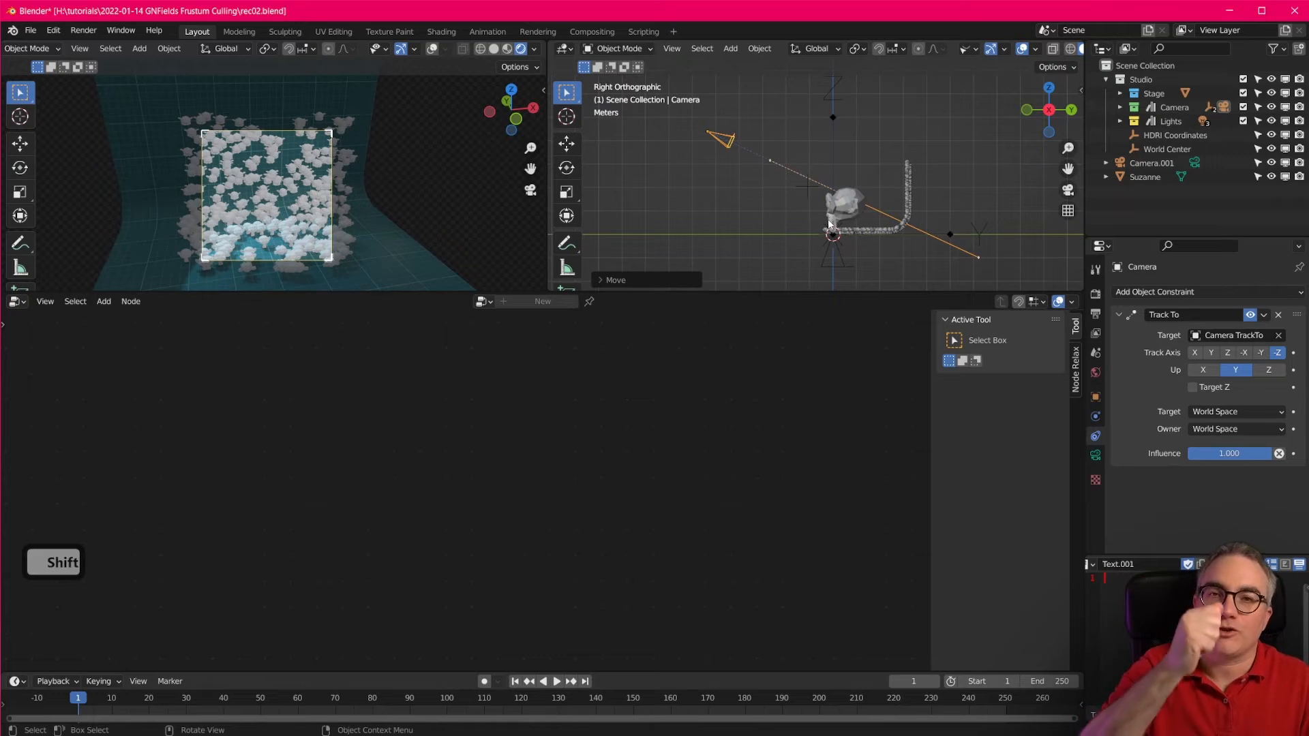
scroll(375, 235, up, 1)
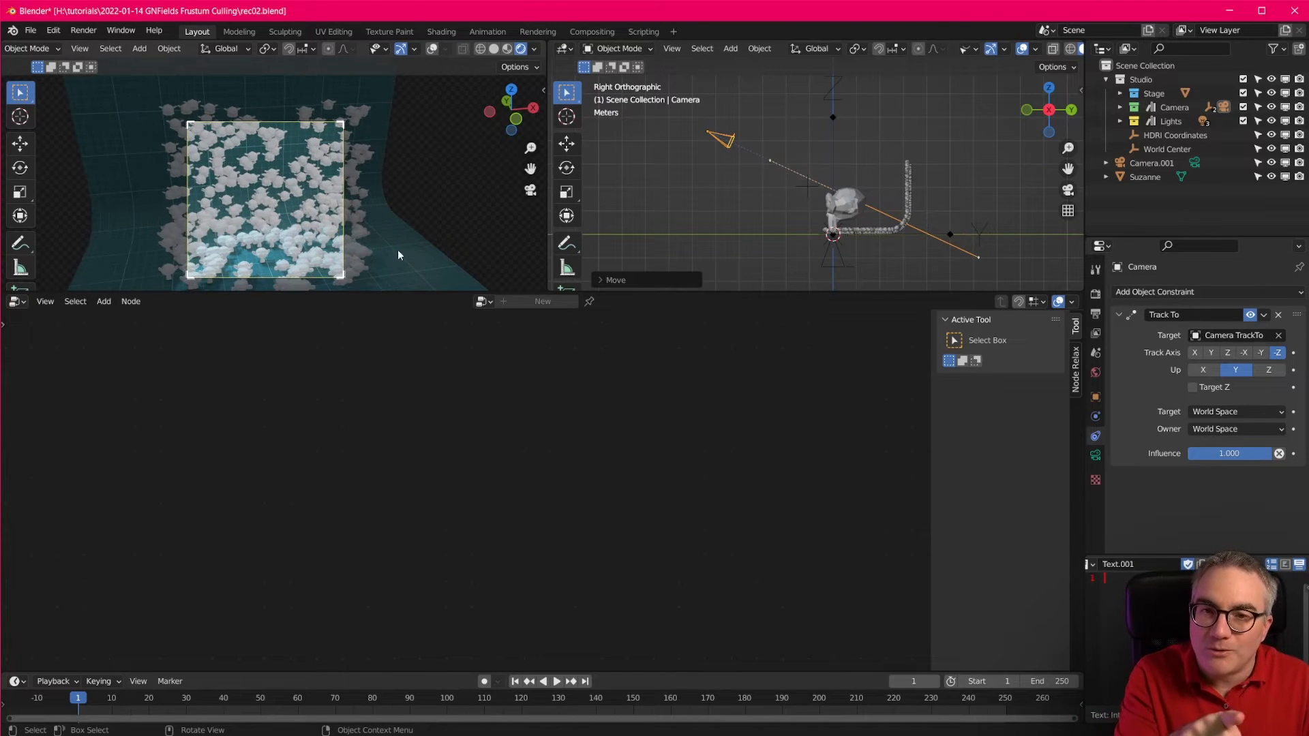
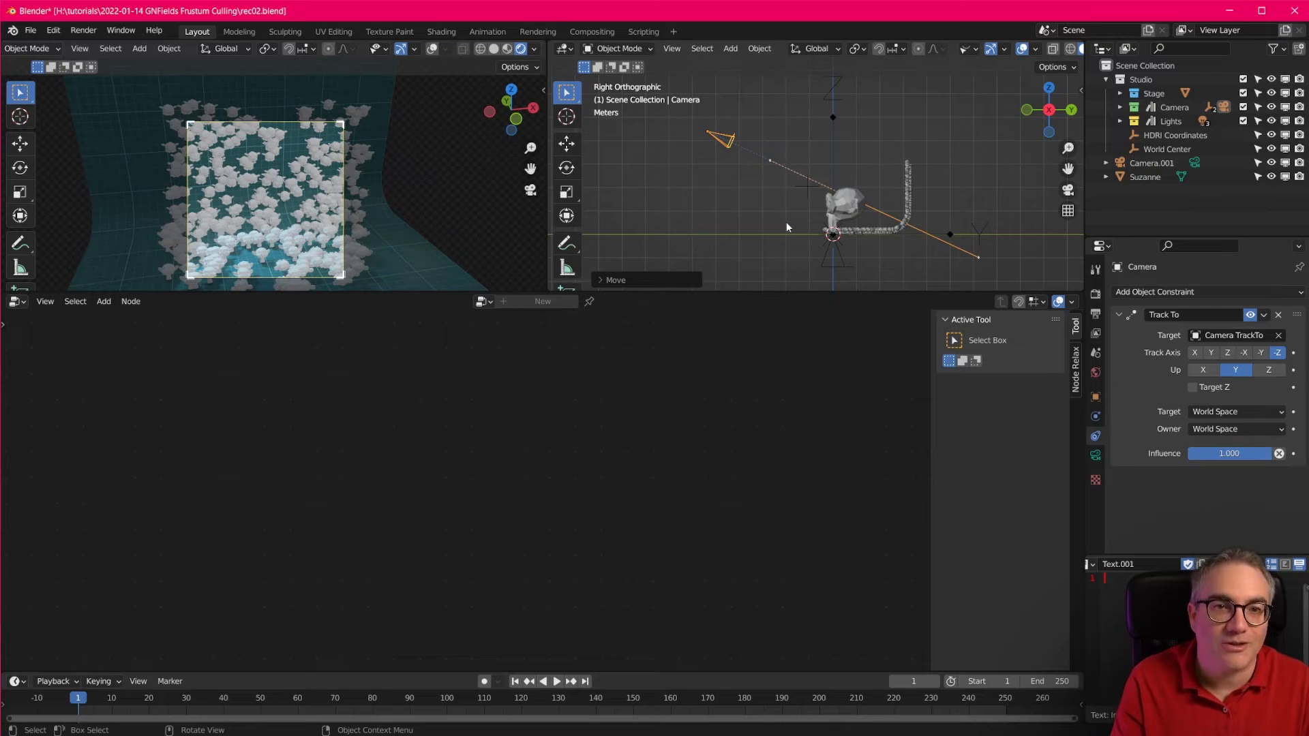
middle_drag(787, 222, 848, 220)
scroll(855, 230, up, 4)
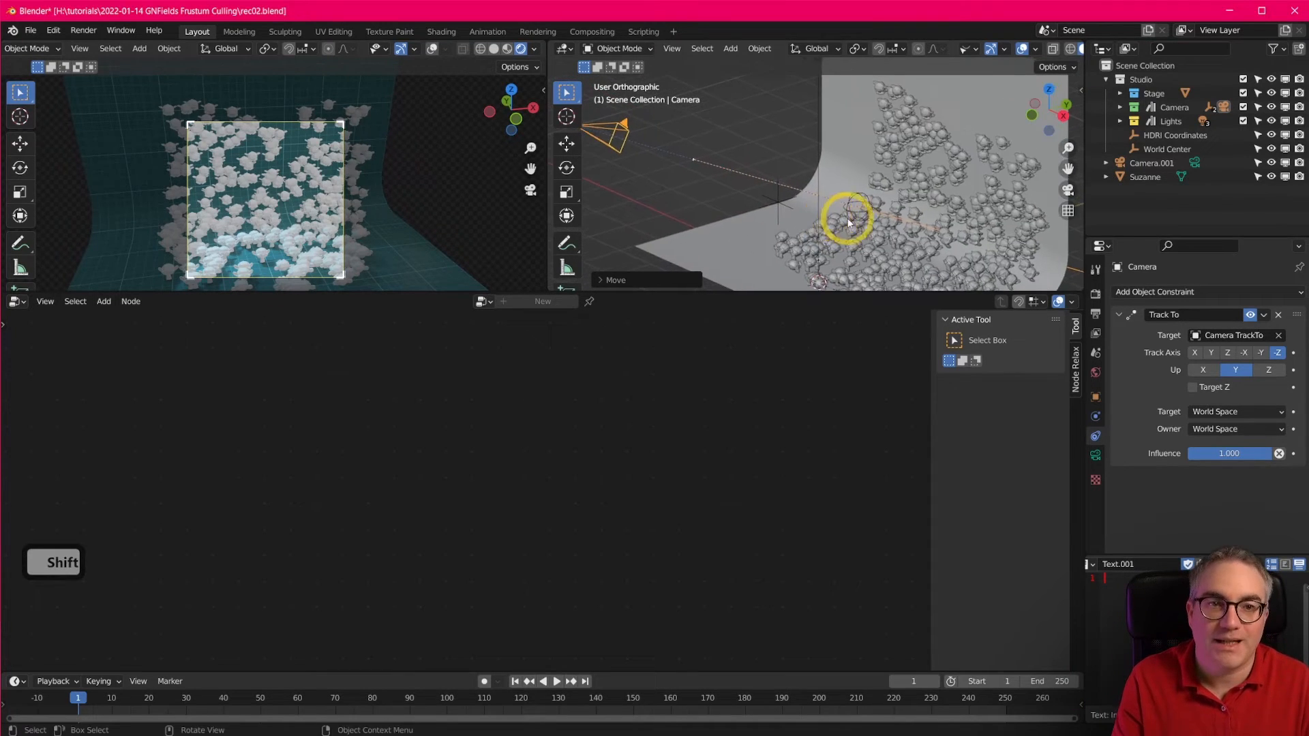
scroll(848, 223, down, 4)
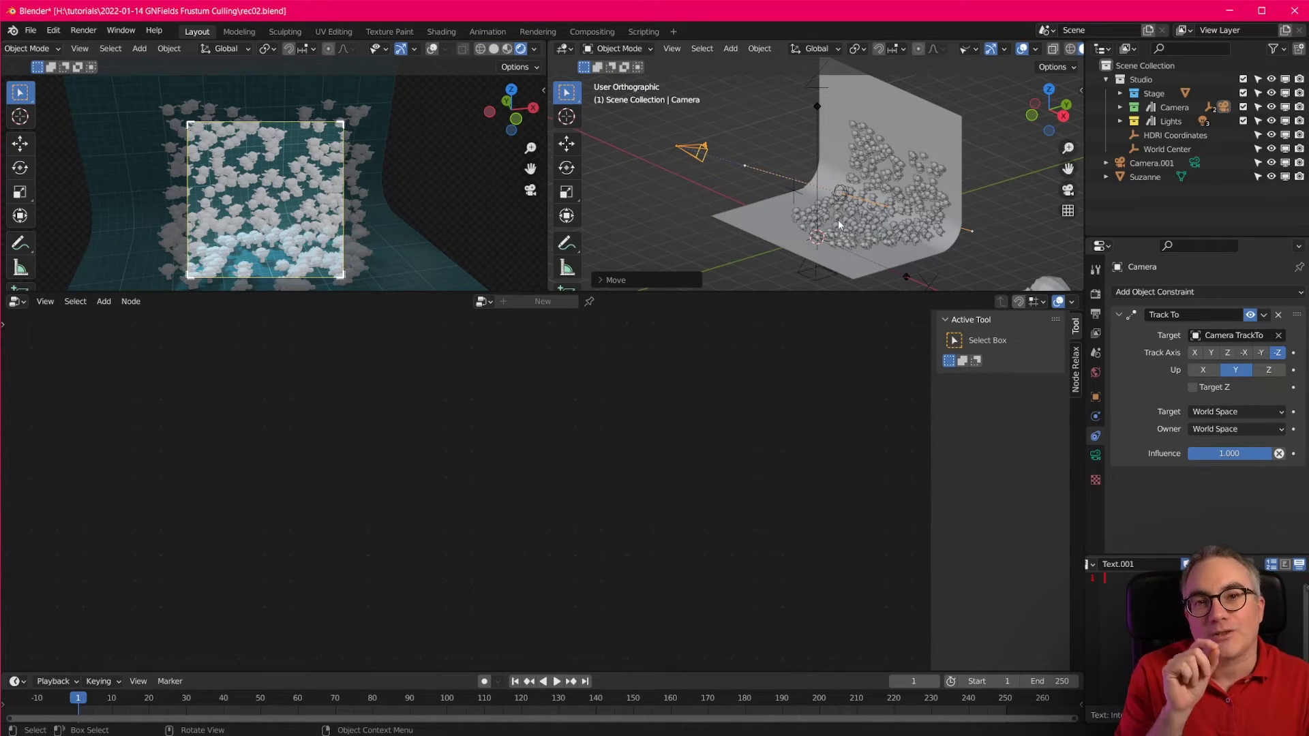
scroll(439, 276, up, 3)
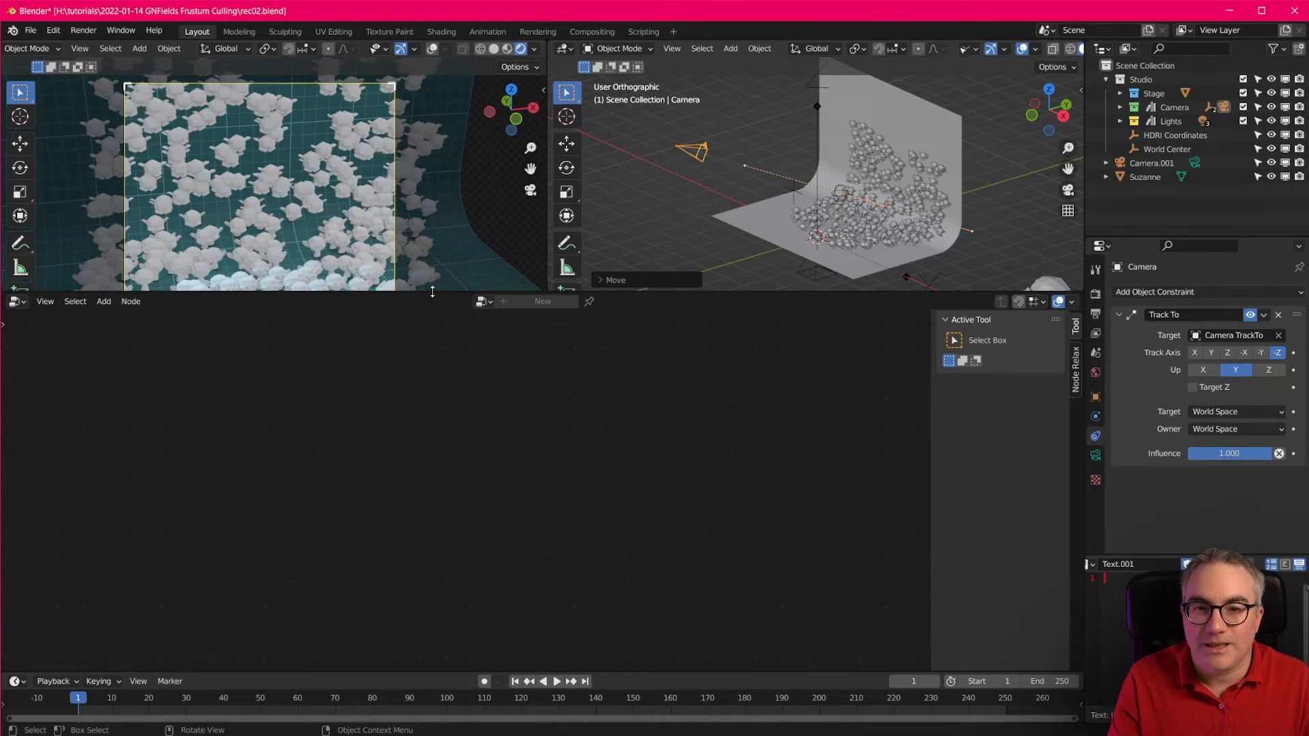
Enlarge the 3D viewports and inspect the Suzanne instances up close.
drag(432, 292, 427, 407)
scroll(327, 336, up, 5)
shift+middle_drag(369, 219, 369, 191)
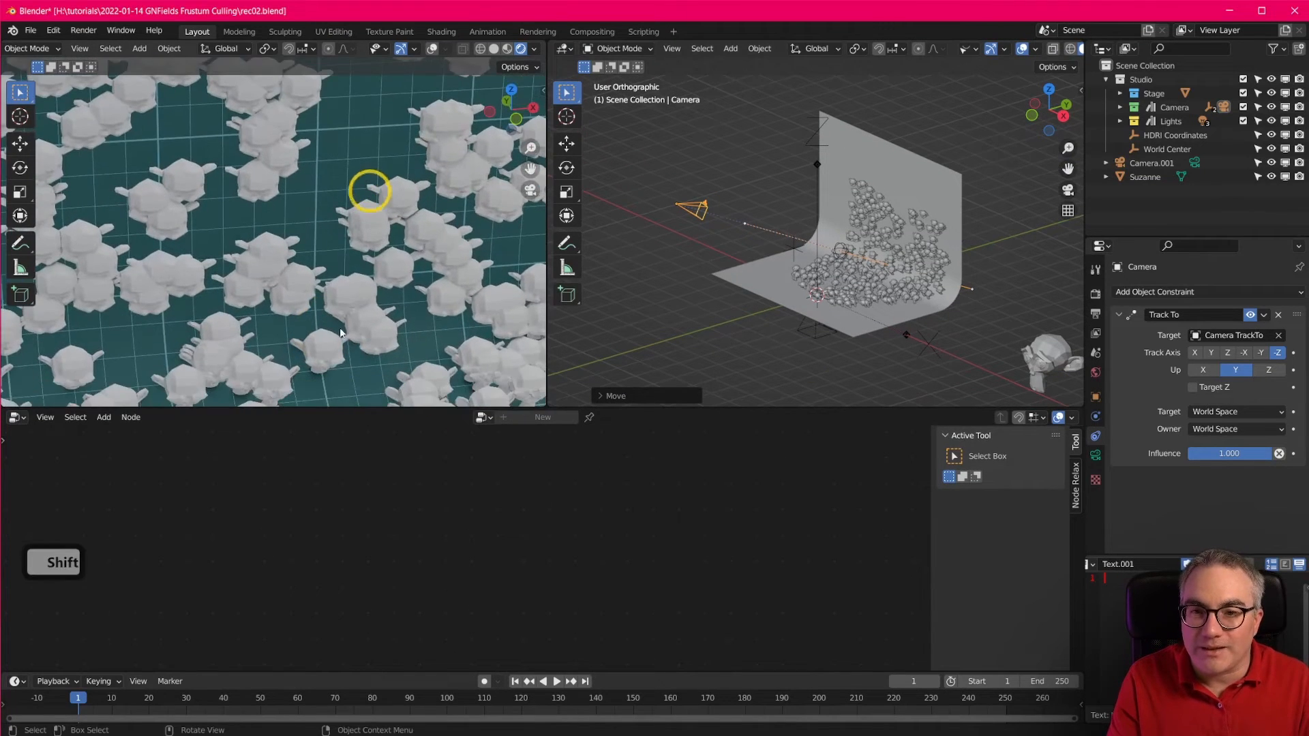
scroll(341, 333, up, 2)
scroll(891, 306, up, 4)
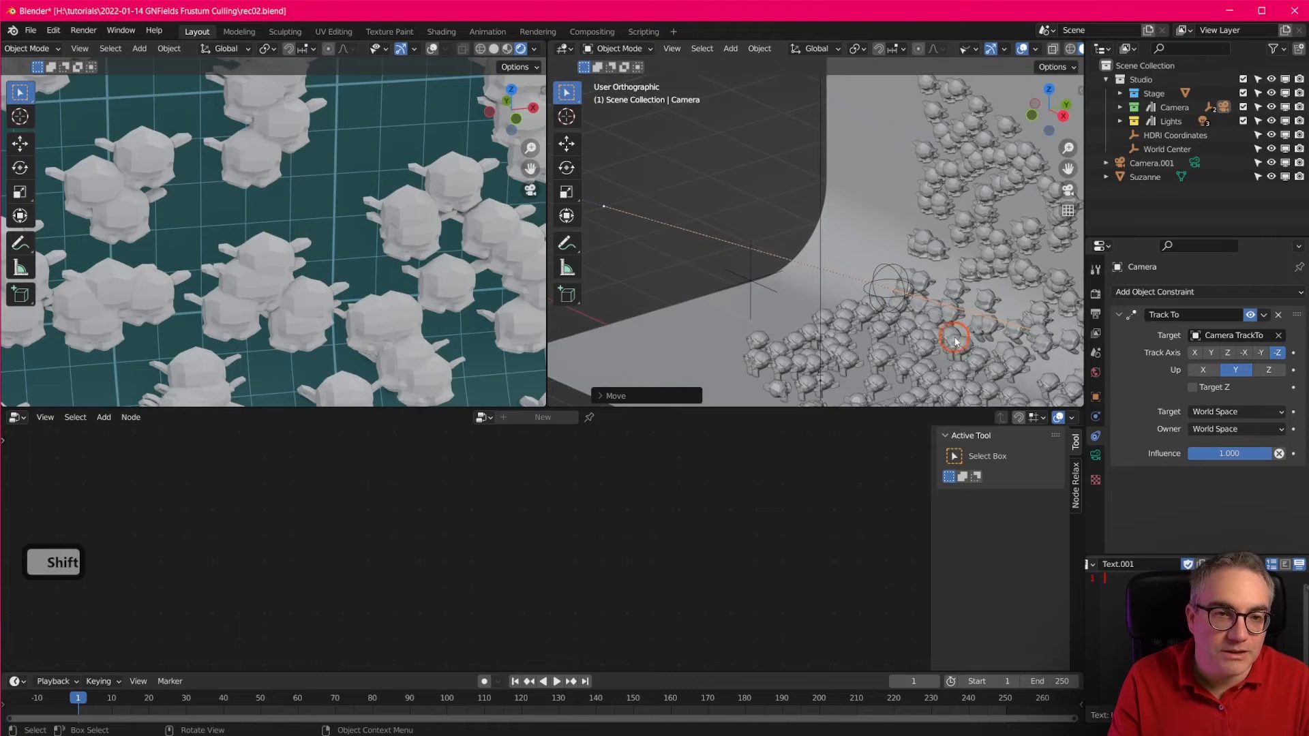
Select the Seamless stage, enlarge the node editor area and move Suzanne's Object Info node slightly left.
click(895, 359)
scroll(769, 552, up, 2)
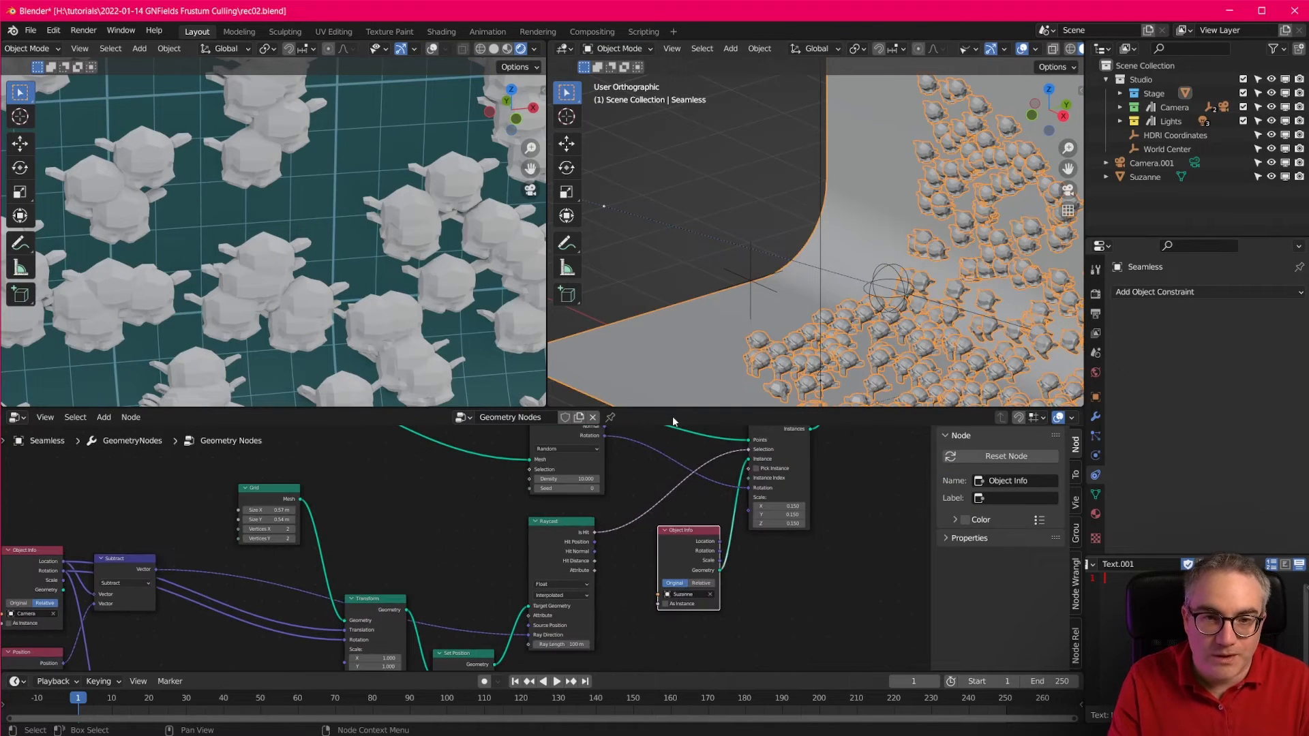
drag(672, 408, 666, 345)
scroll(666, 611, up, 4)
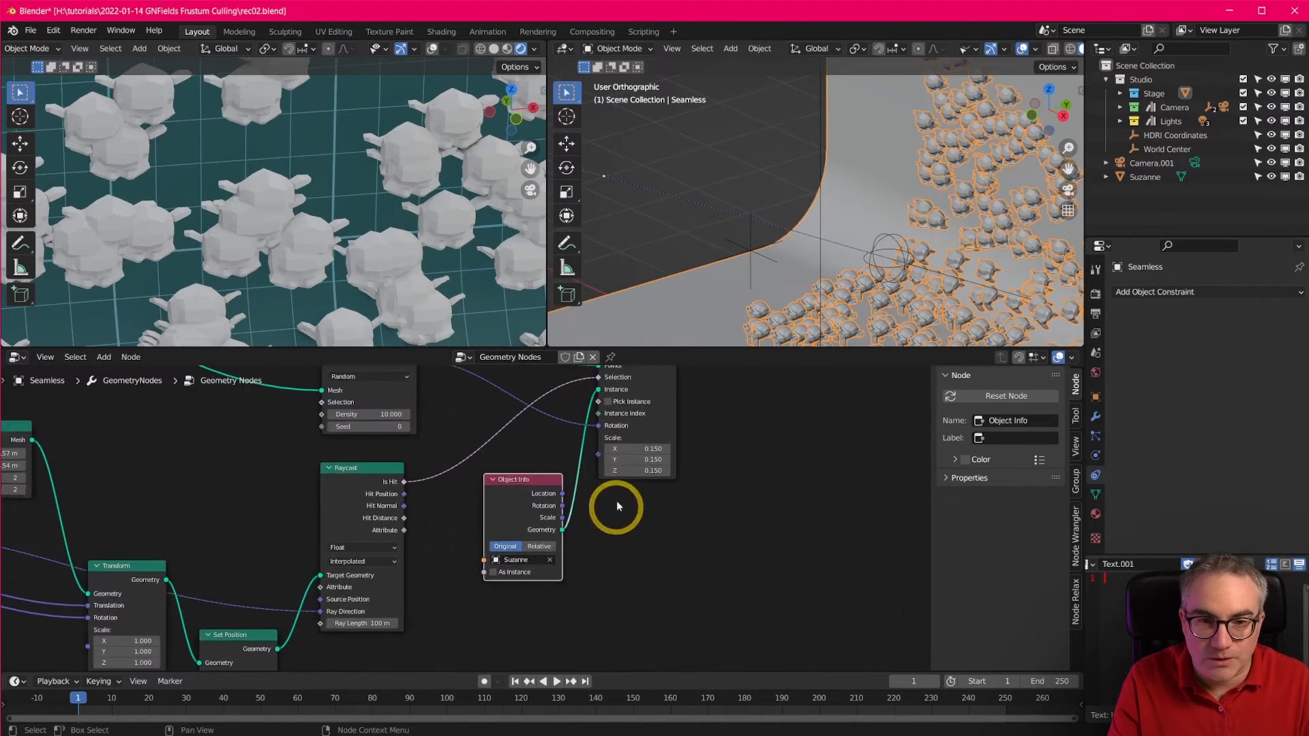
drag(538, 468, 502, 485)
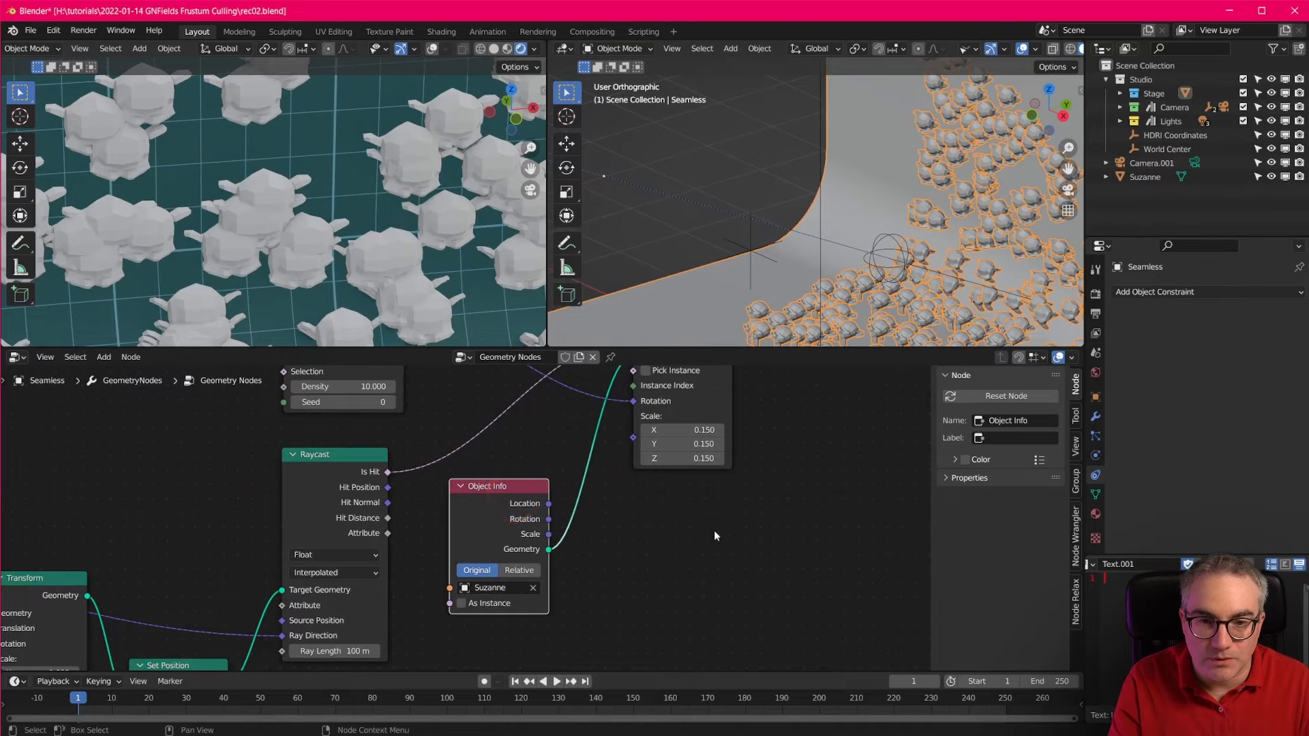
Move the Instance on Points node and the collapsed Join Geometry node farther right to make room in the node tree.
scroll(749, 528, down, 2)
middle_drag(789, 525, 771, 595)
drag(612, 437, 687, 445)
click(733, 397)
drag(733, 397, 787, 417)
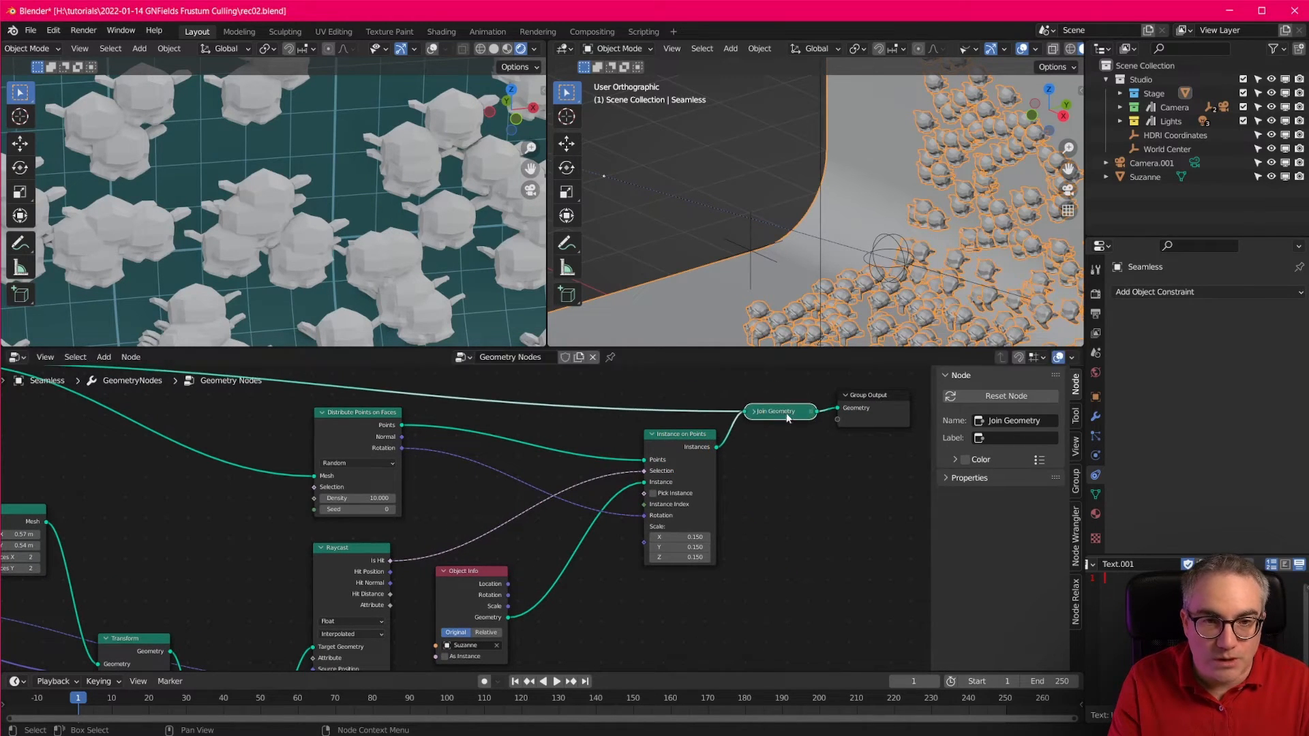
Insert a Subdivision Surface node between Suzanne's Object Info and Instance on Points, and set its level to 2.
shift+middle_drag(764, 543, 787, 456)
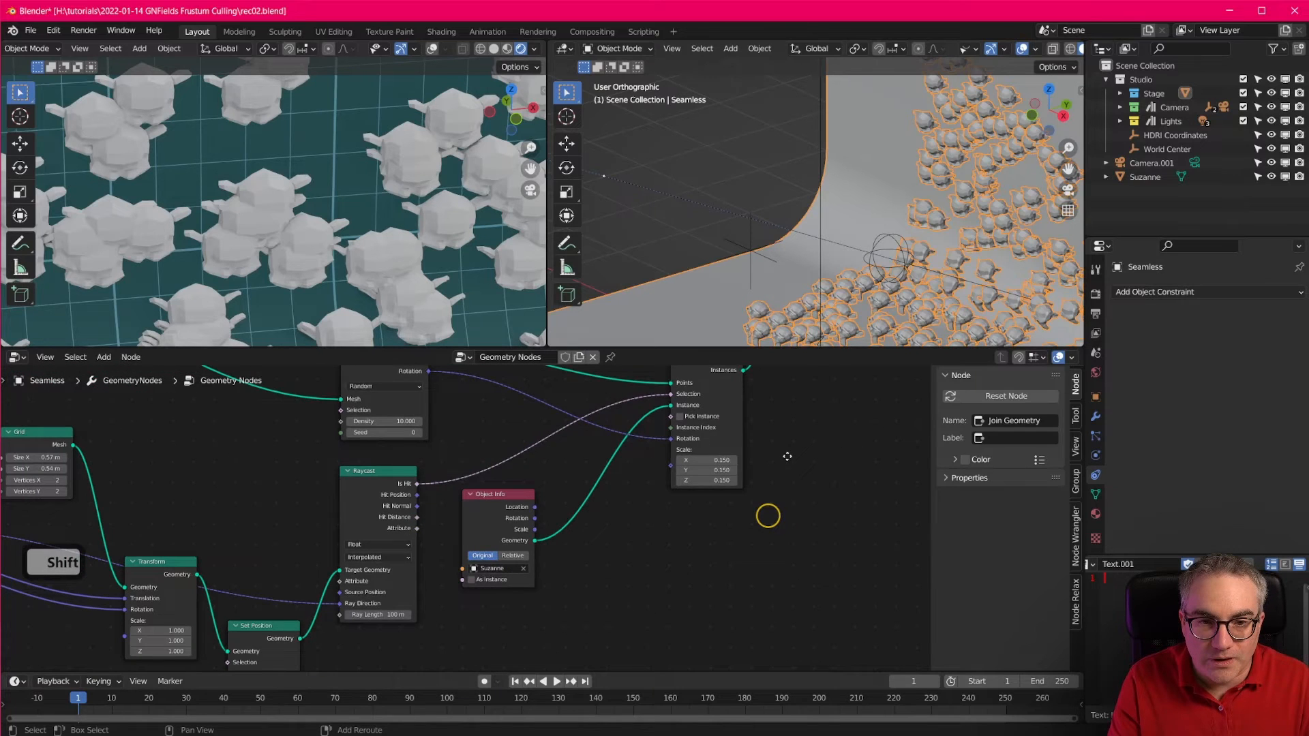
scroll(681, 534, up, 2)
key(shift+a)
click(666, 454)
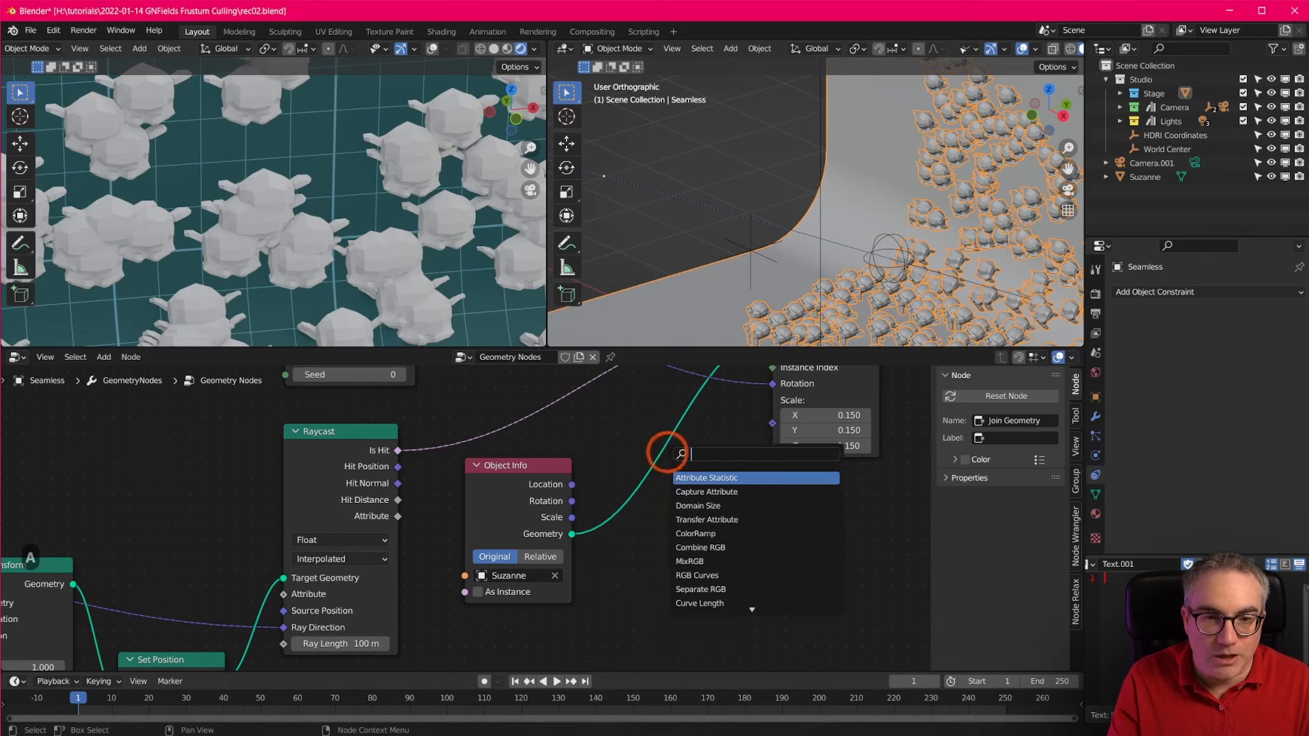
text(sub)
click(712, 499)
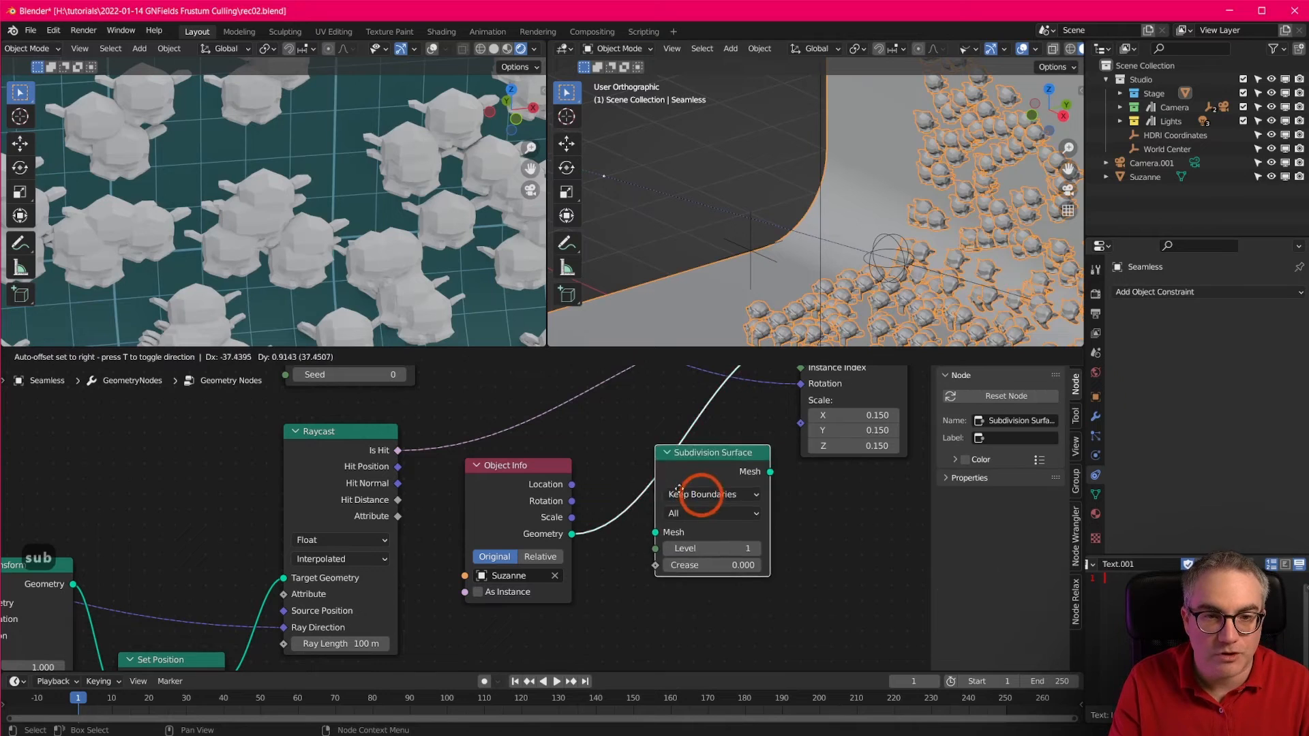
click(680, 553)
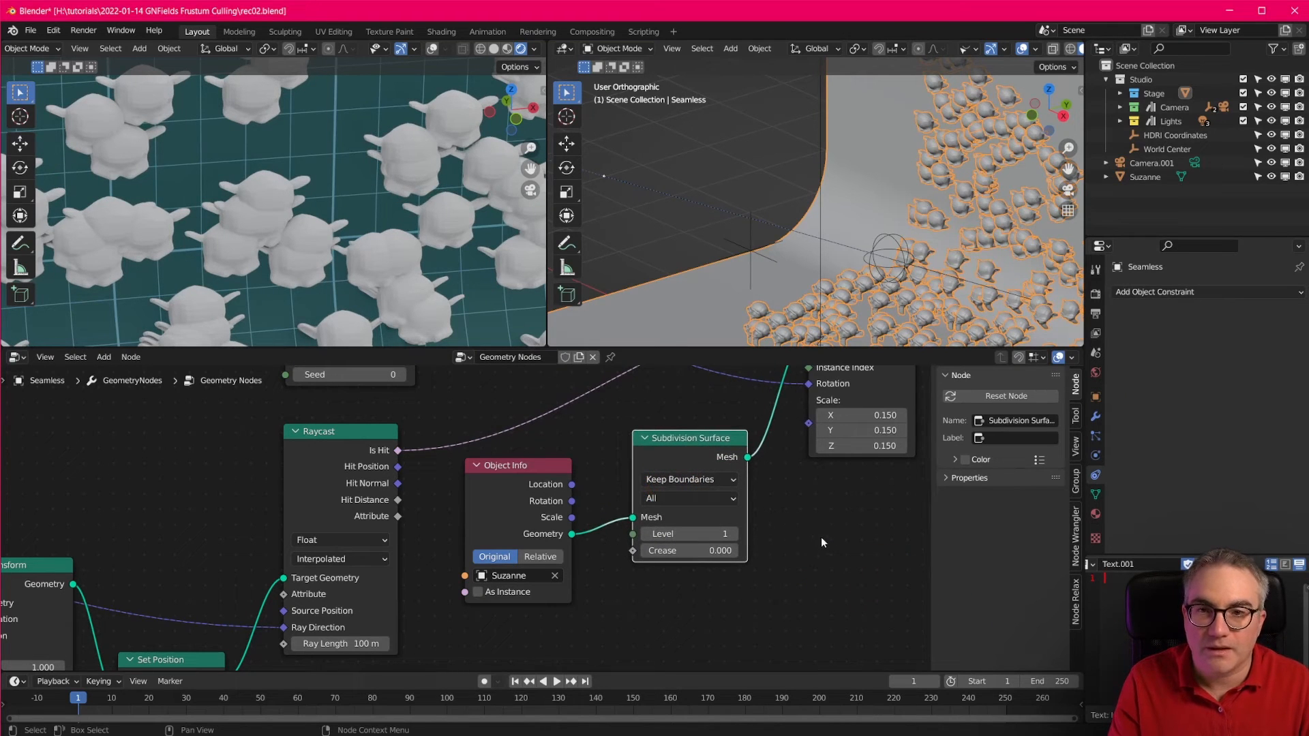
scroll(292, 234, up, 3)
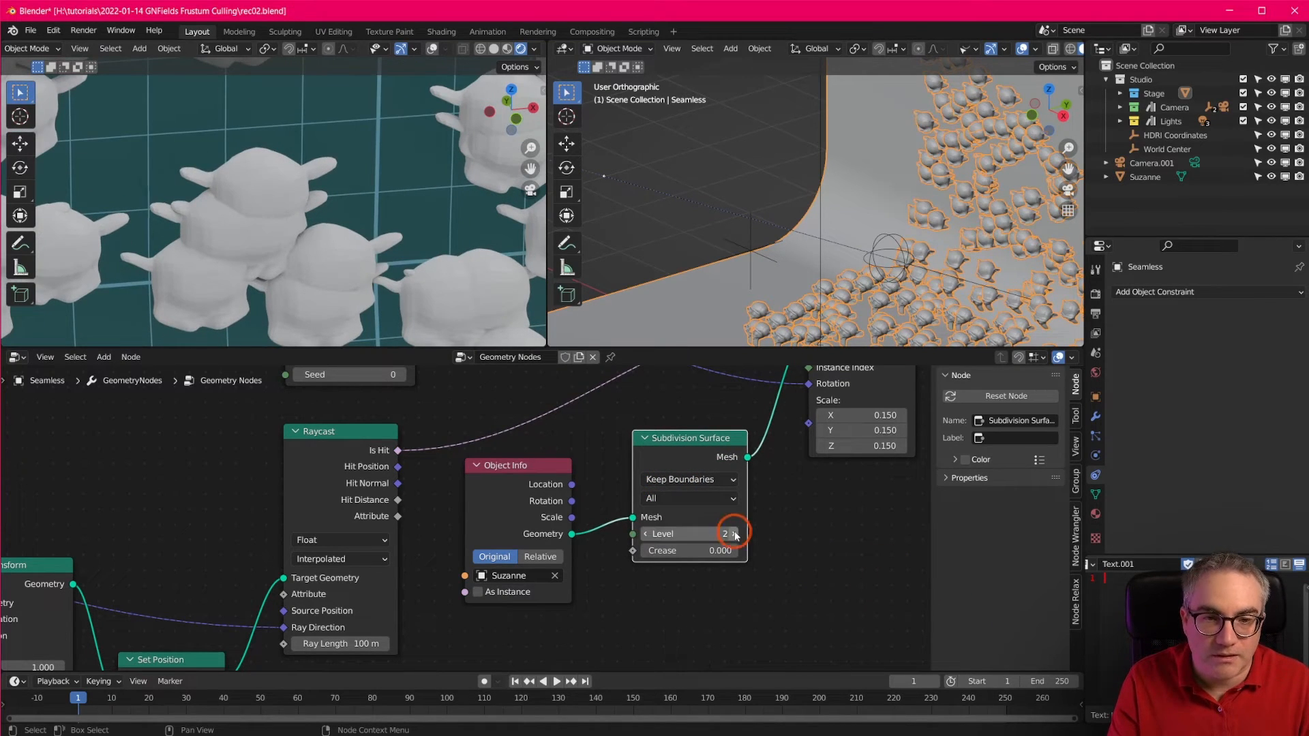
scroll(766, 556, down, 1)
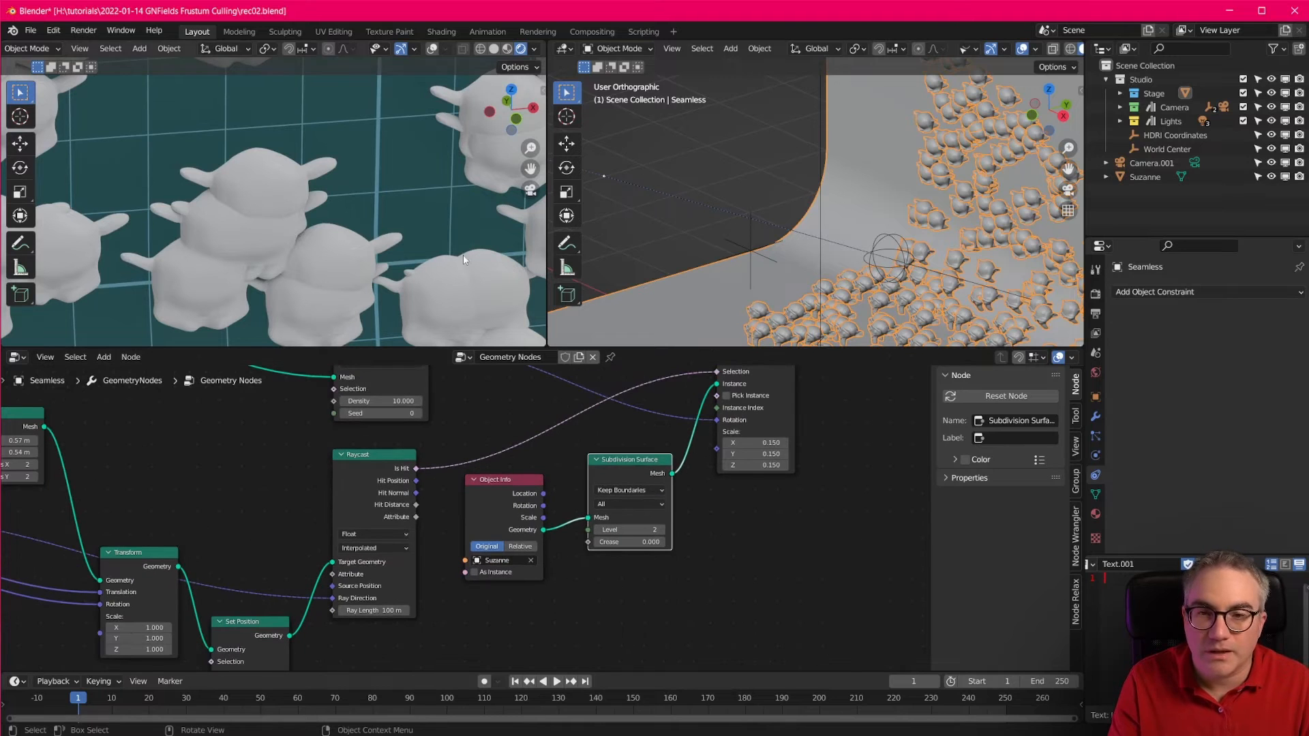
Examine the subdivided Suzanne instances up close and across the whole stage in both 3D viewports.
shift+middle_drag(919, 321, 899, 231)
scroll(860, 188, up, 6)
scroll(901, 199, up, 2)
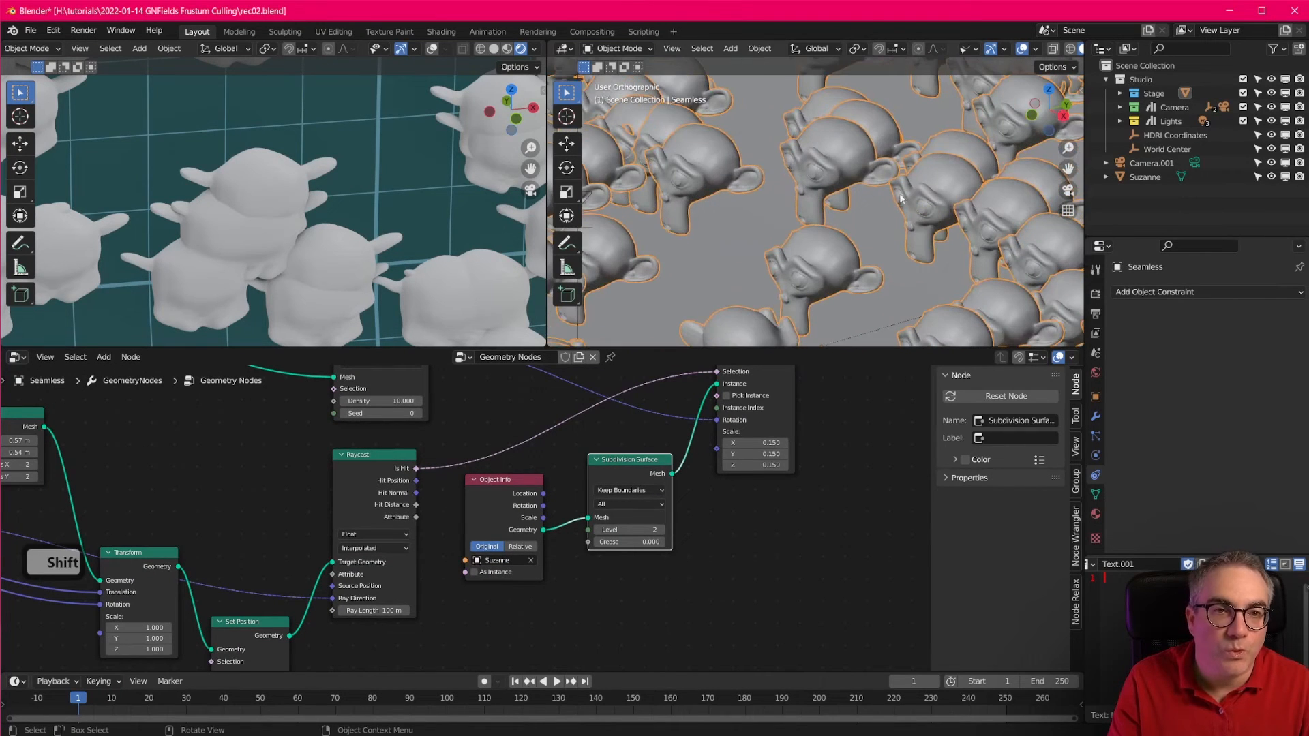
scroll(410, 253, down, 12)
shift+middle_drag(353, 272, 370, 248)
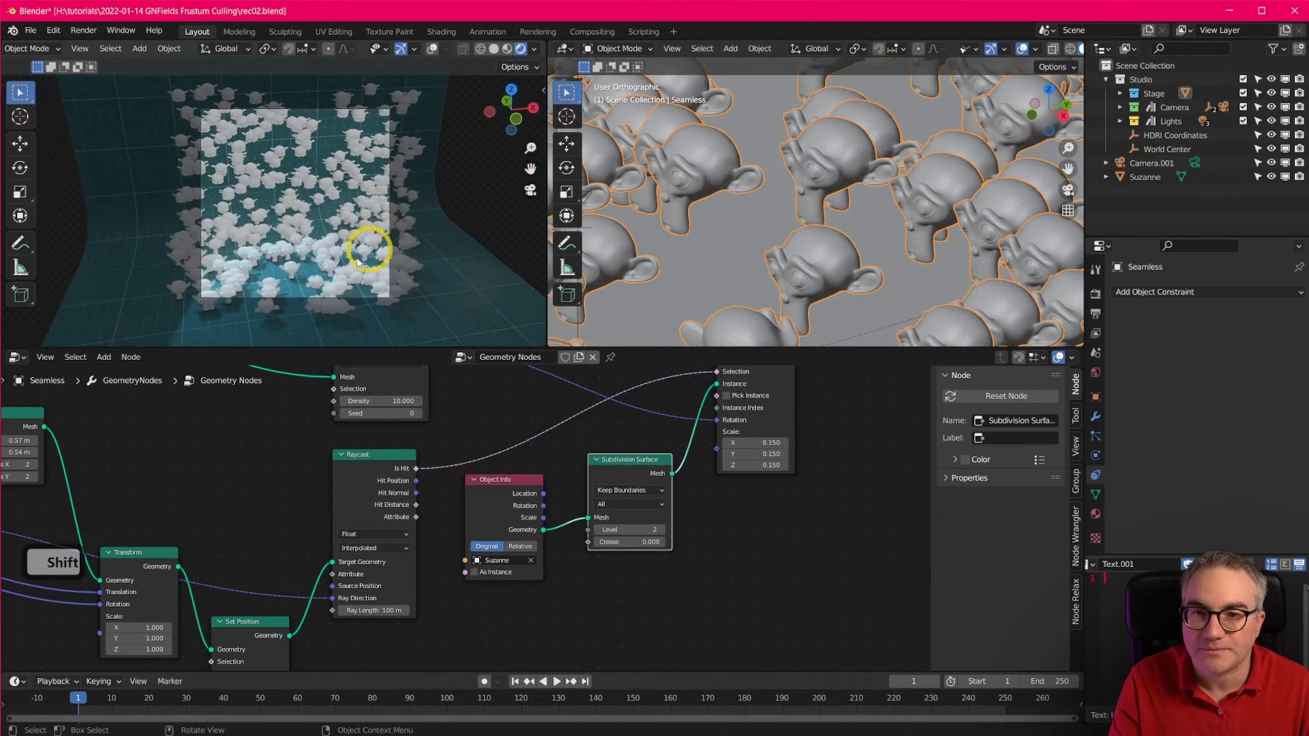
scroll(370, 248, up, 6)
shift+middle_drag(306, 314, 341, 253)
scroll(335, 252, down, 6)
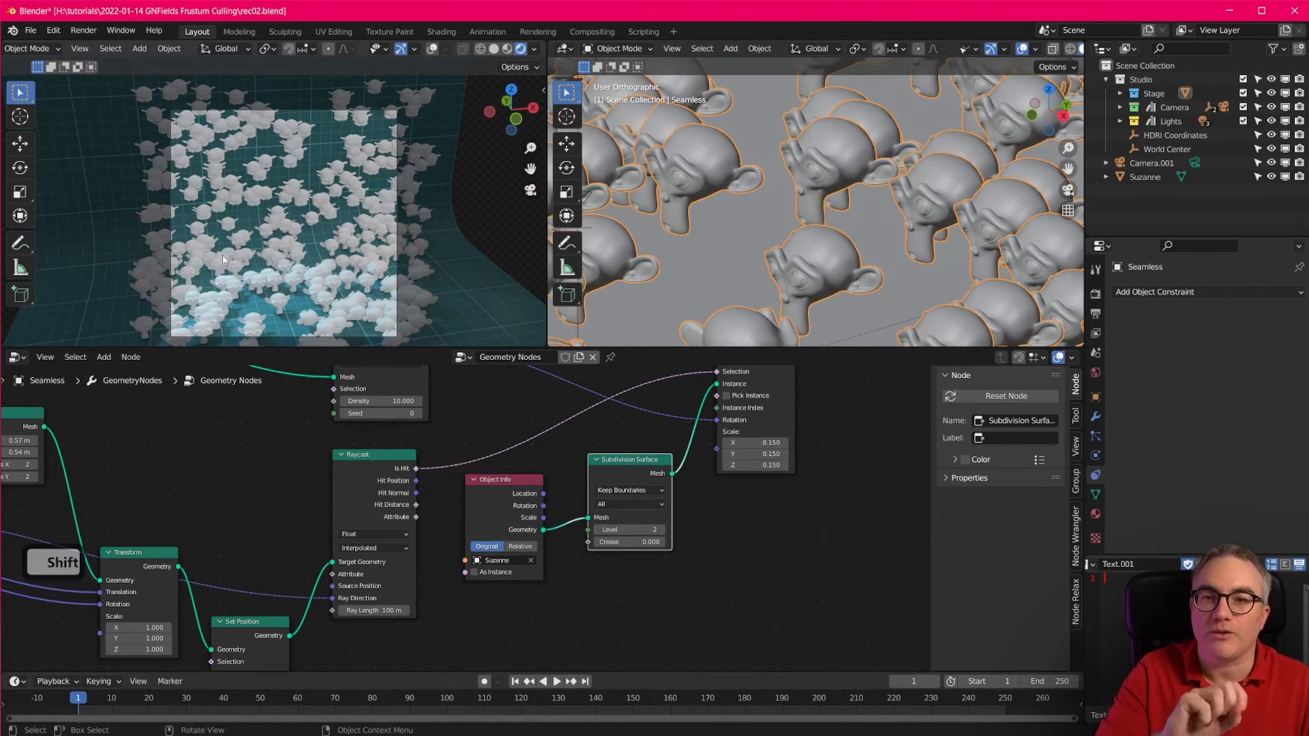
scroll(314, 249, down, 2)
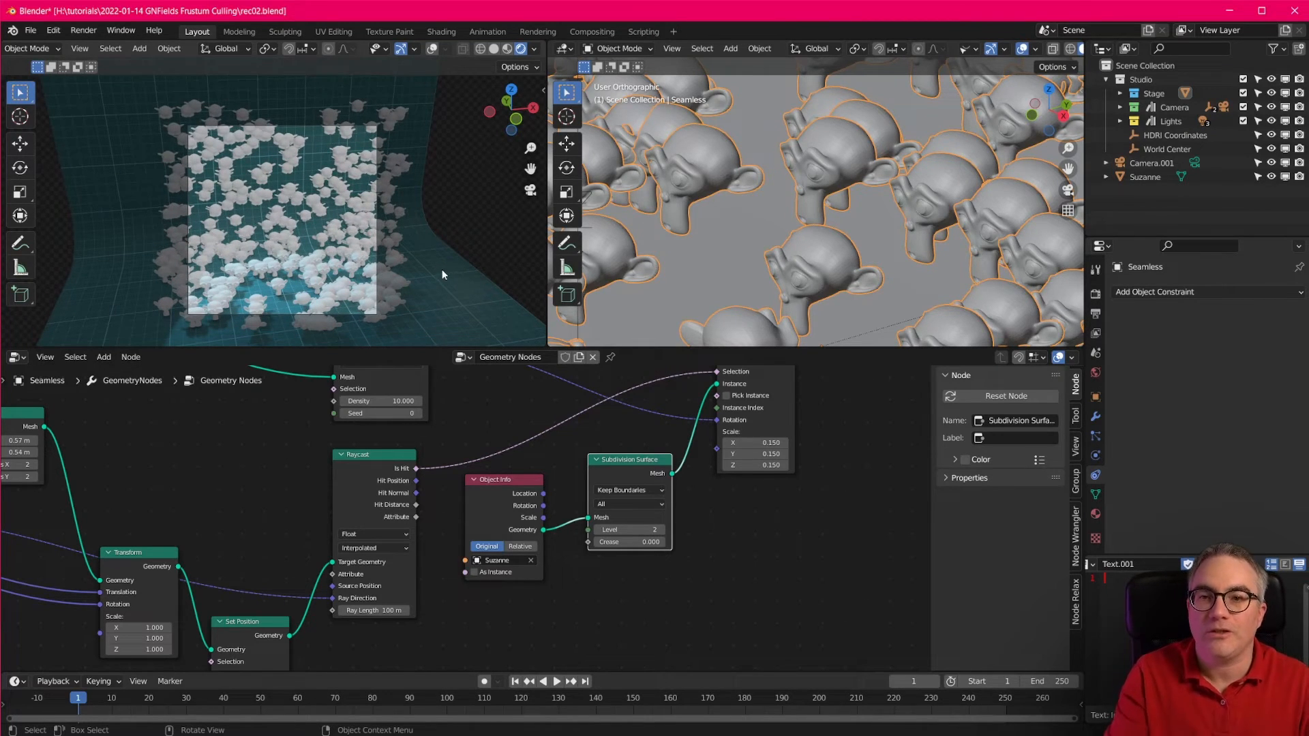
Duplicate the Instance on Points node and place the copy directly below the original.
middle_drag(721, 482, 687, 562)
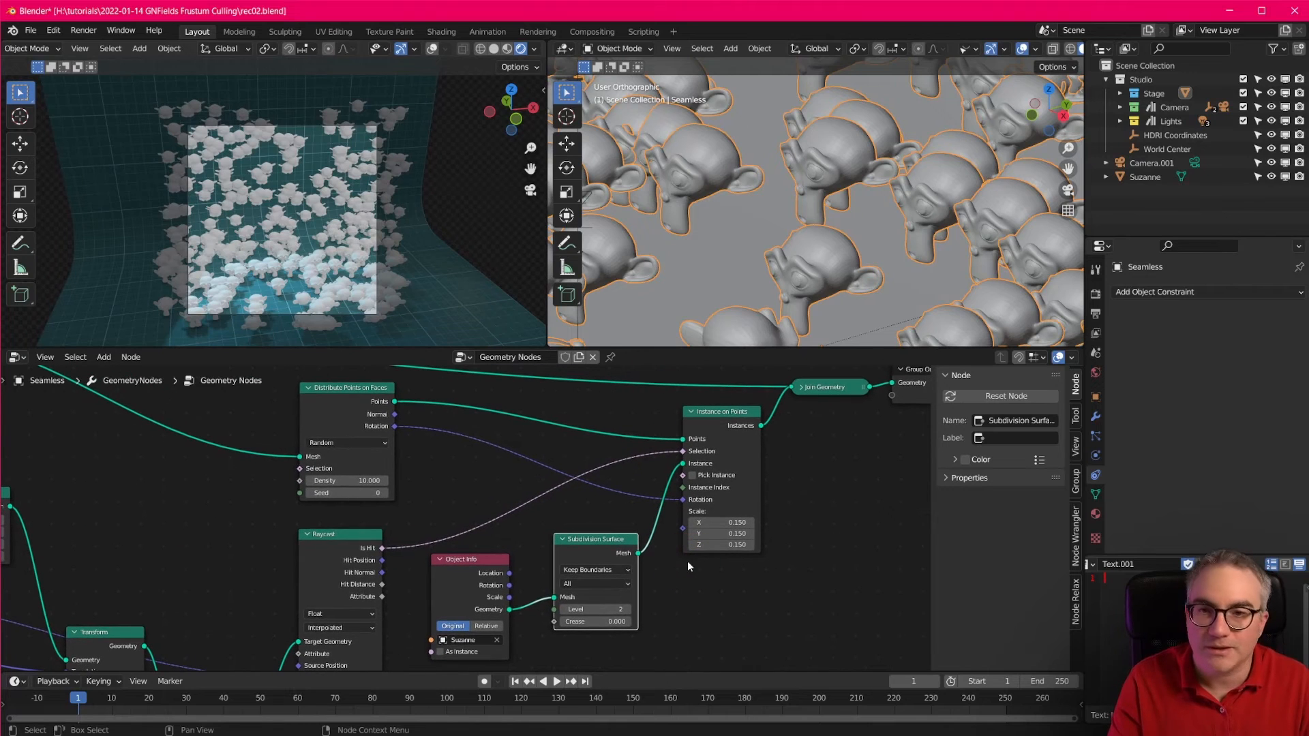
shift+middle_drag(772, 599, 768, 522)
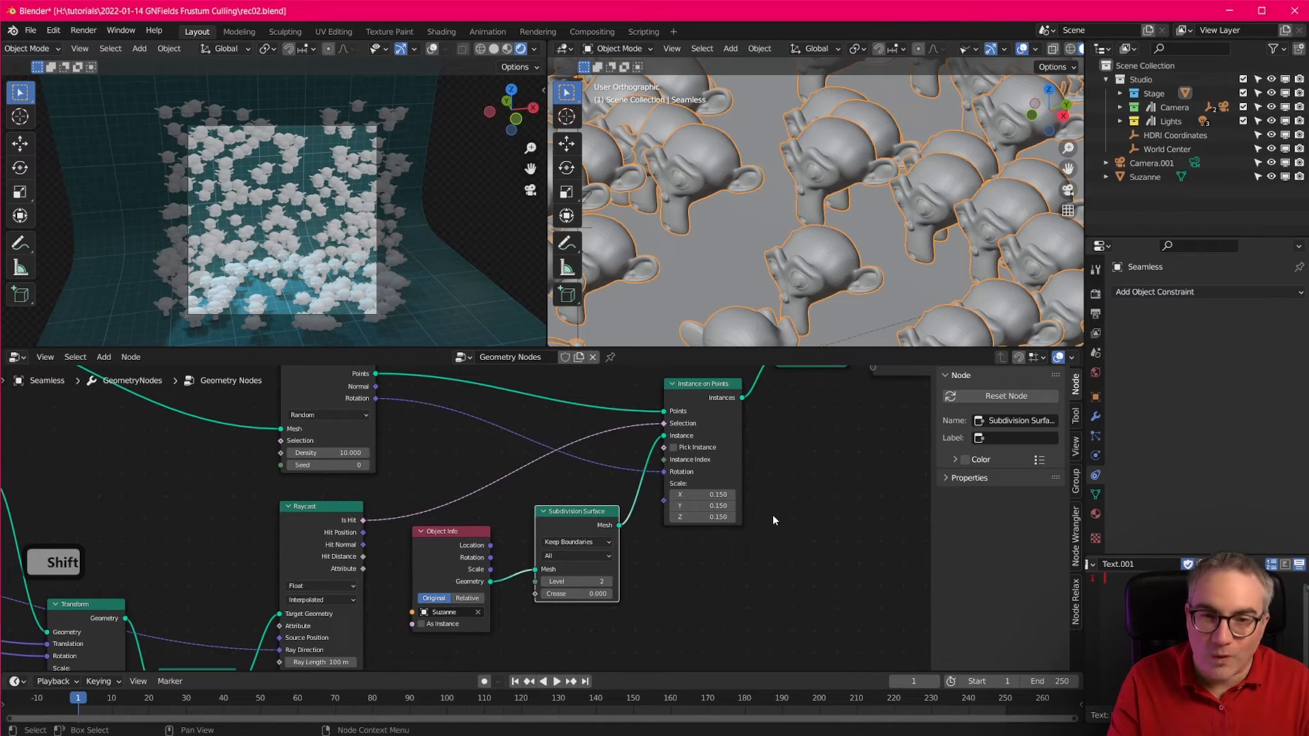
click(717, 384)
key(shift+d)
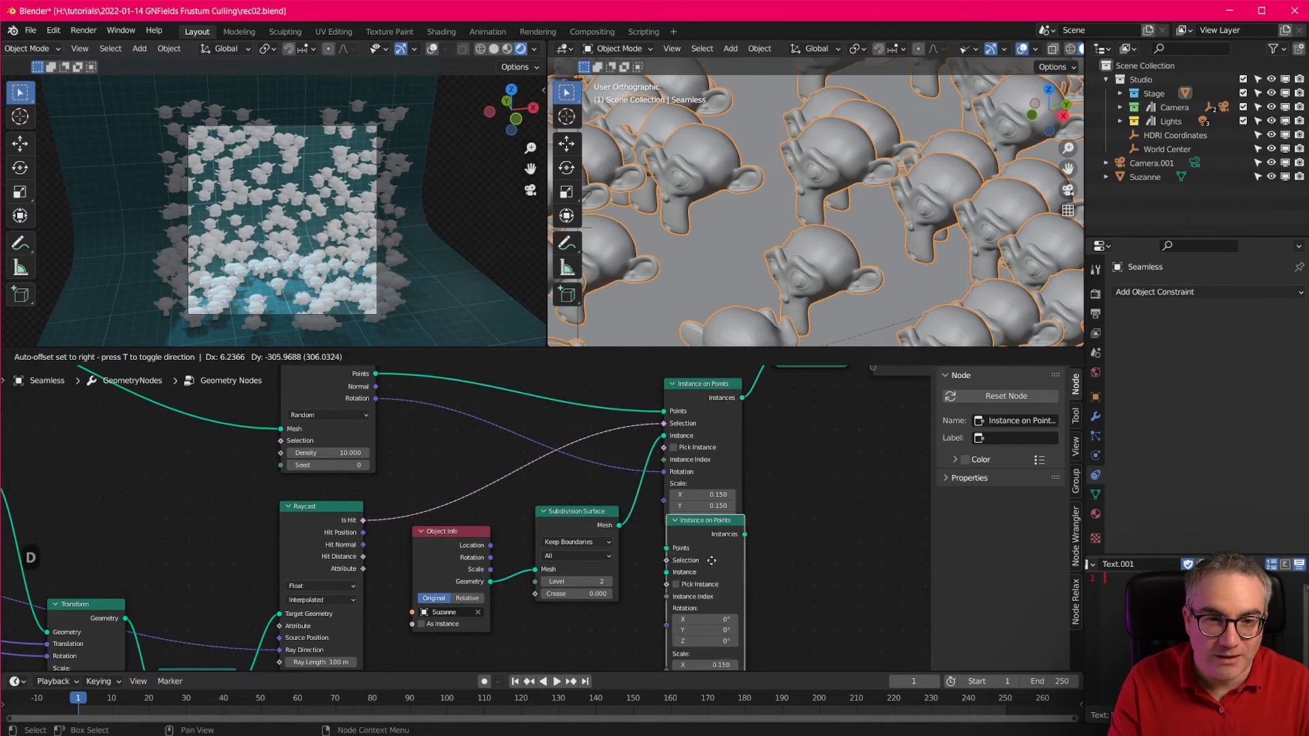
click(811, 543)
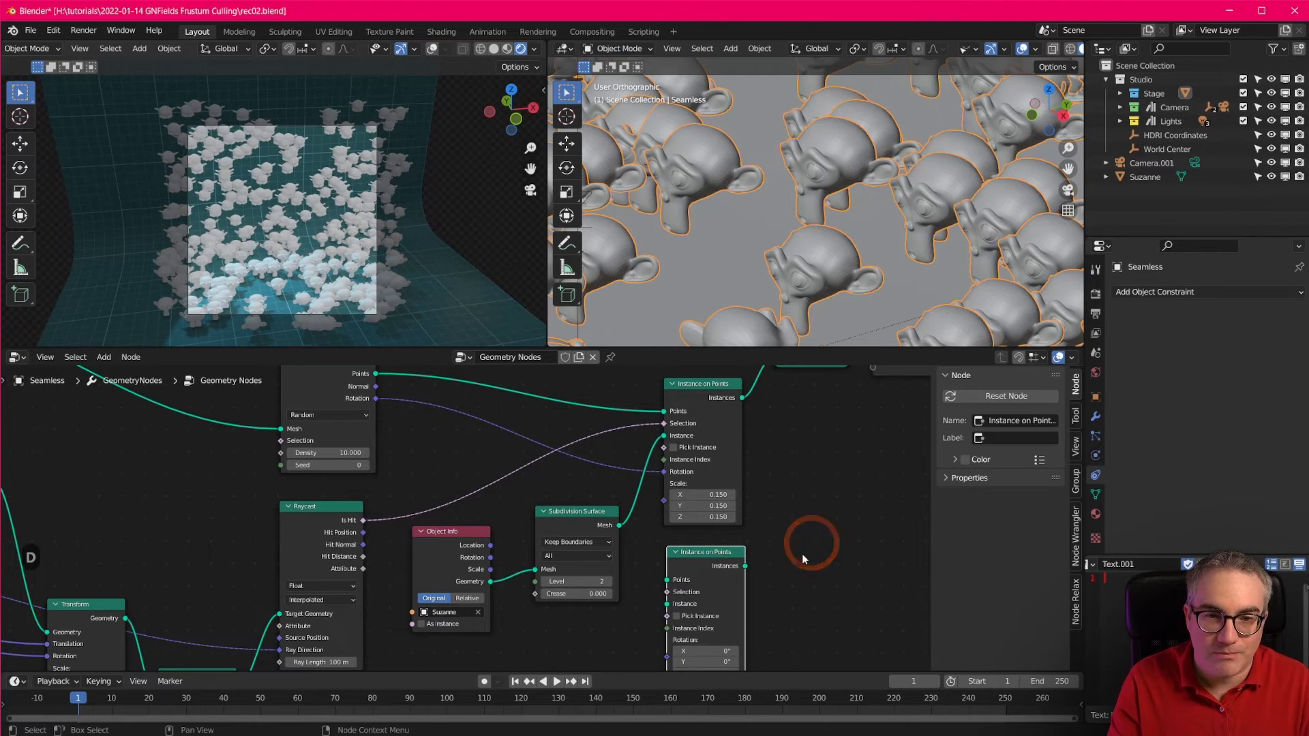
Feed the duplicate Instance on Points node with Object Info's unsubdivided geometry and, through a reroute, the distributed points.
middle_drag(802, 554, 819, 470)
drag(477, 435, 466, 509)
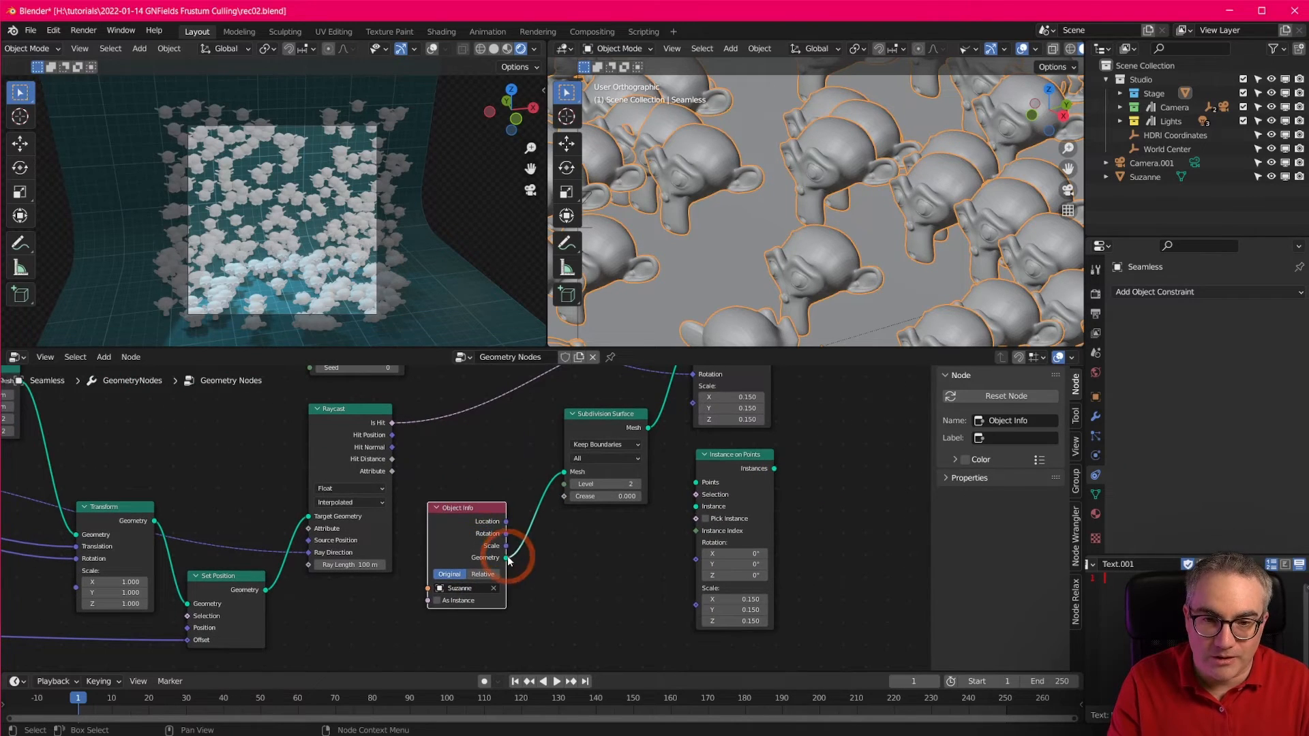
drag(506, 557, 705, 508)
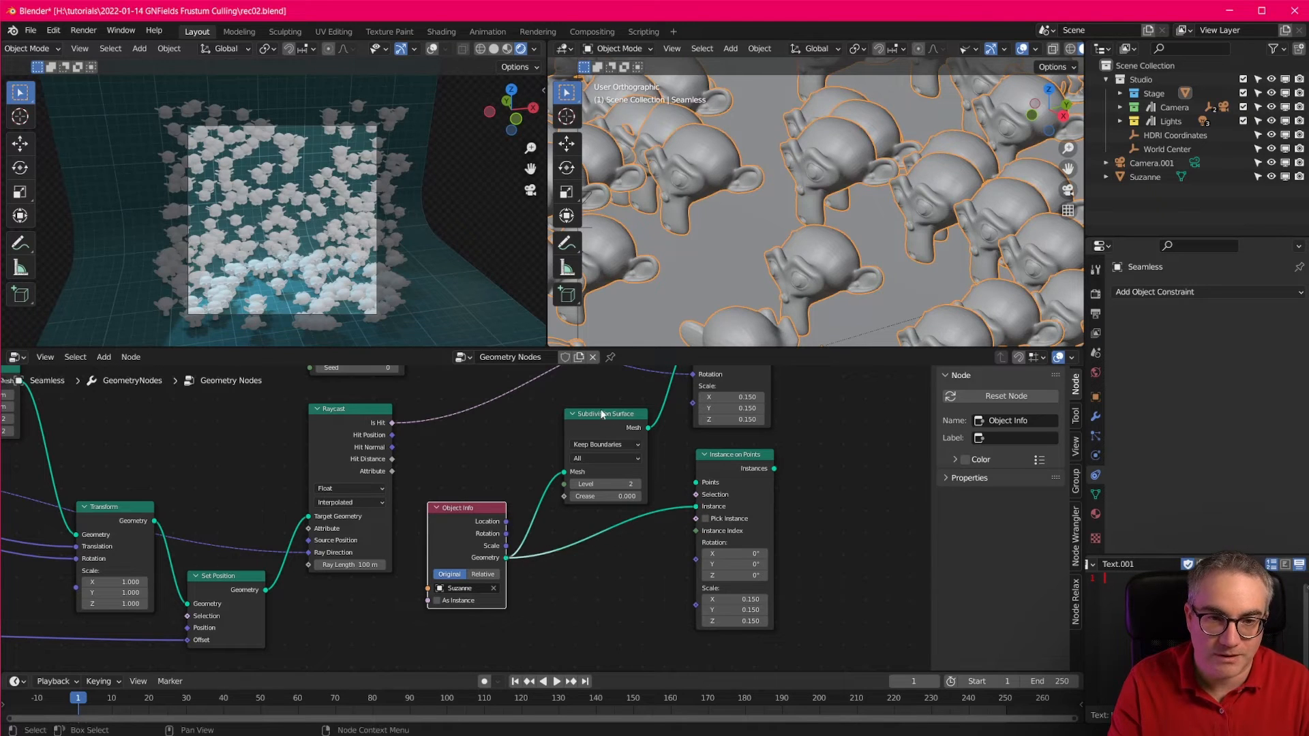
middle_drag(595, 402, 596, 524)
shift+right_drag(633, 421, 635, 443)
drag(636, 434, 702, 607)
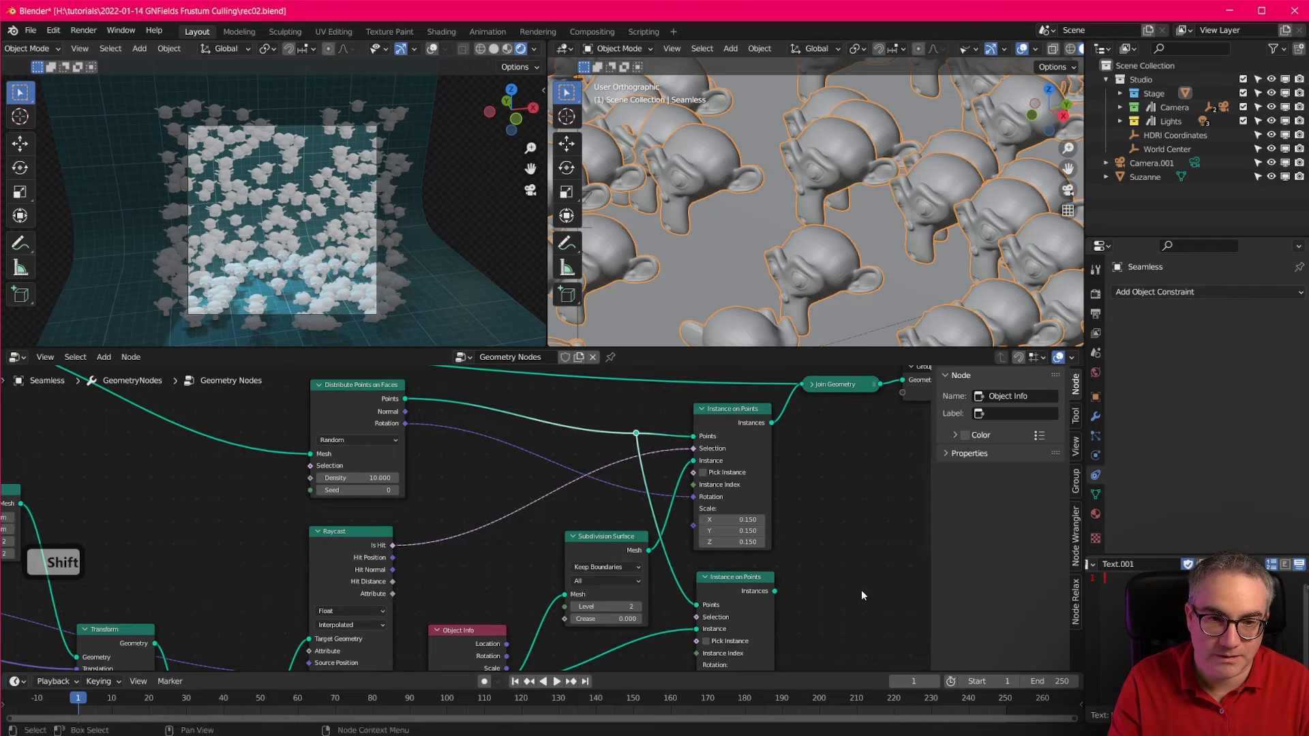
Invert Raycast's Is Hit output with a Boolean Math node set to Not and connect the result to the duplicate's Selection input.
middle_drag(861, 591, 839, 484)
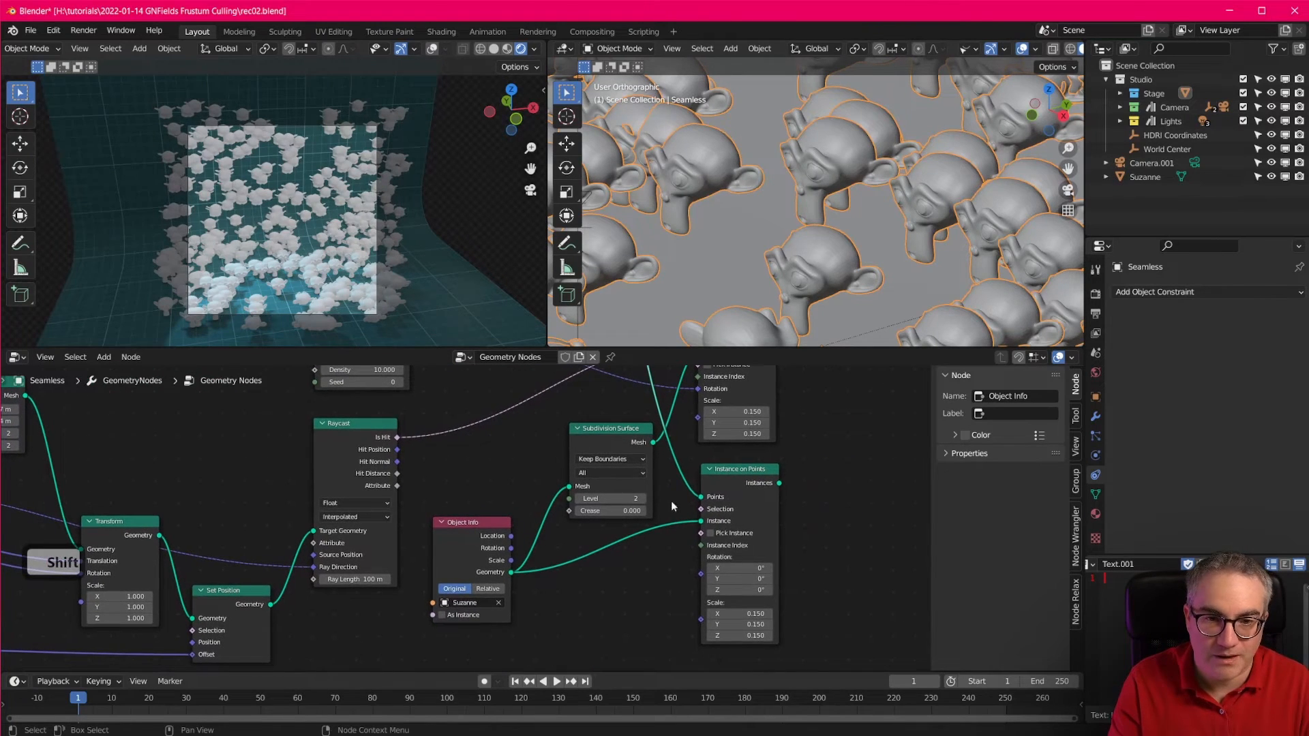
scroll(740, 525, up, 1)
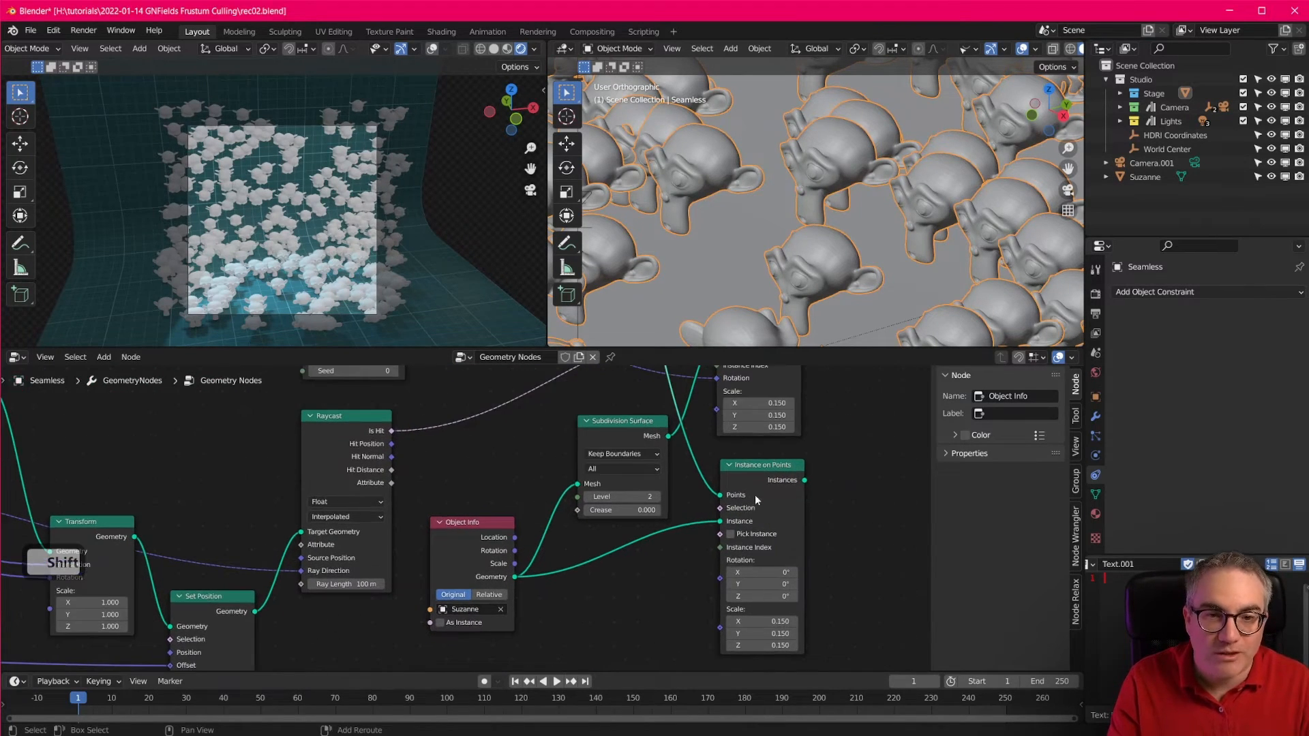
middle_drag(755, 494, 753, 546)
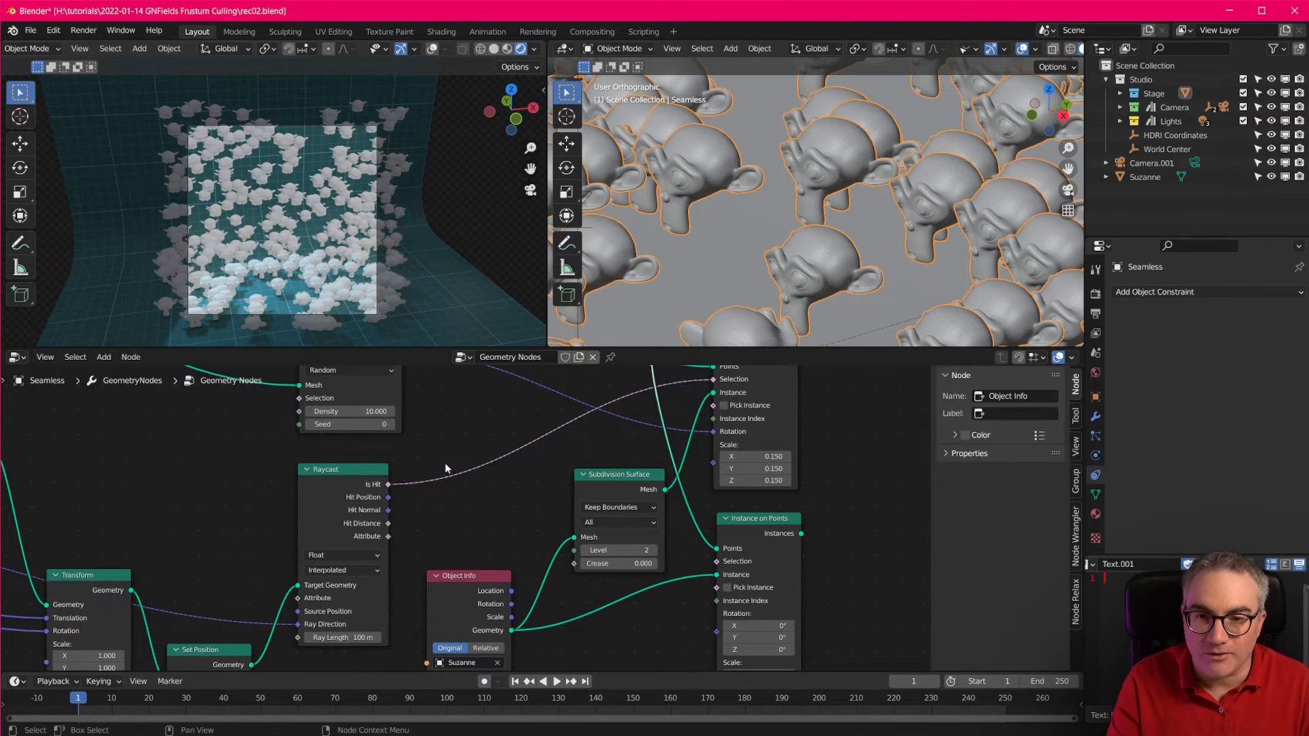
key(shift+a)
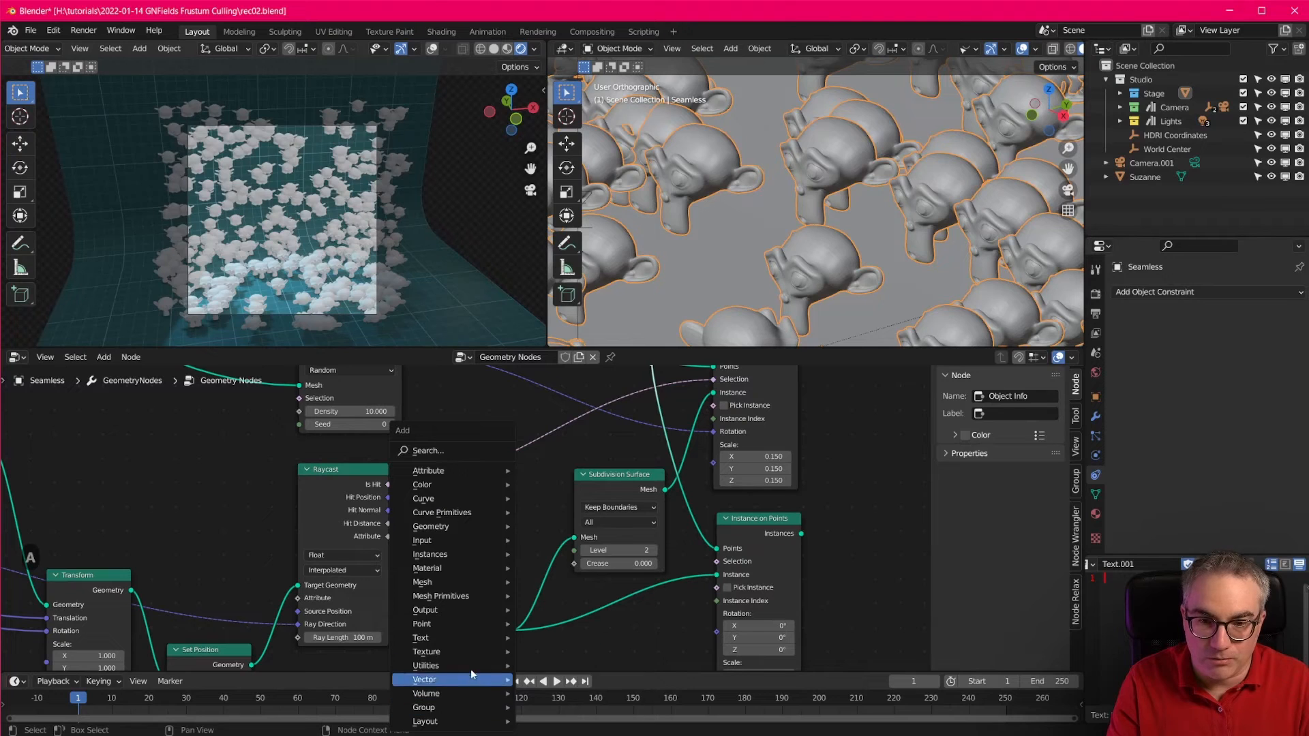
mouse_move(472, 665)
click(584, 666)
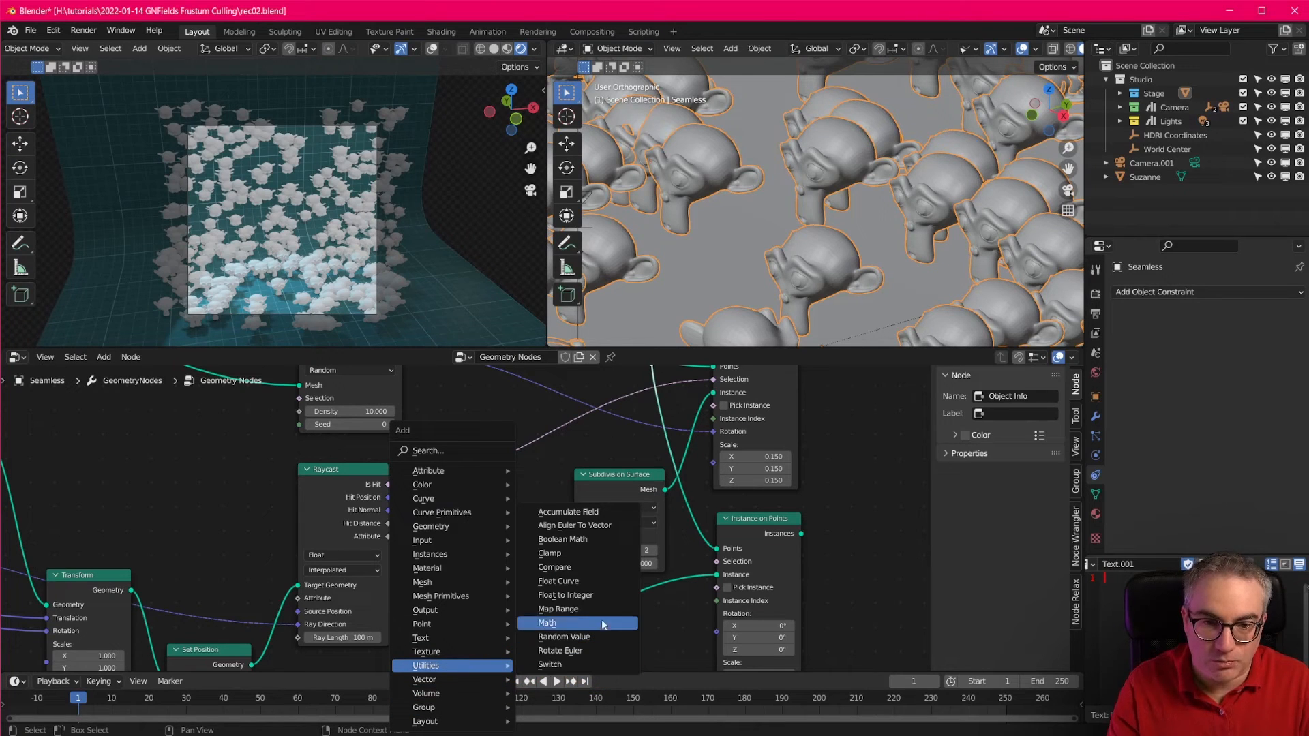
click(555, 539)
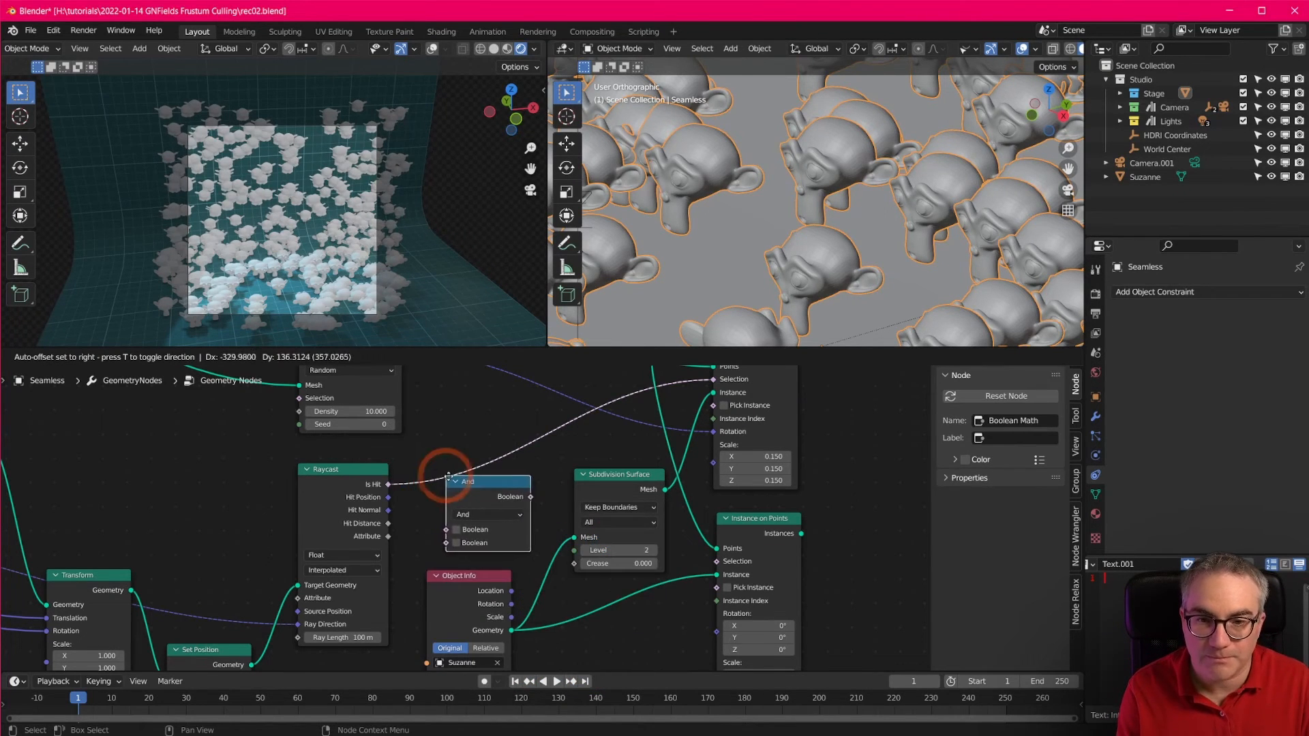
click(456, 481)
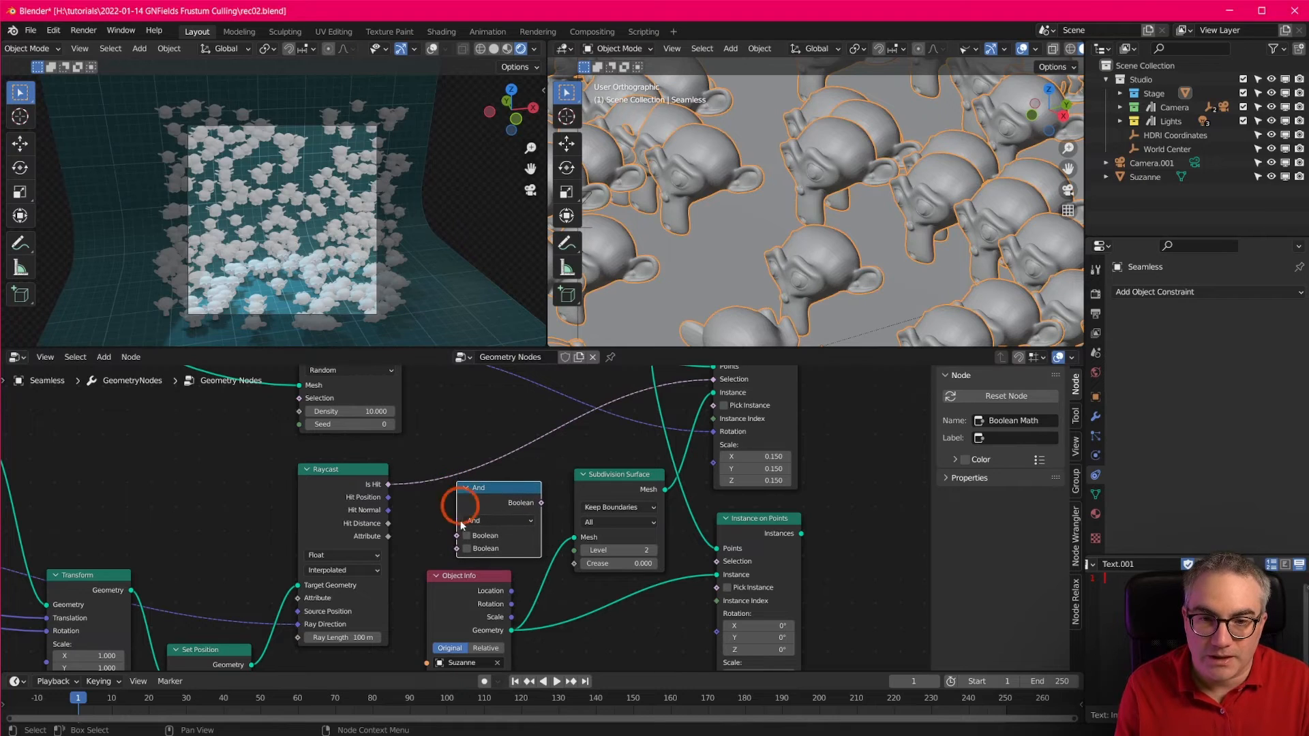
click(494, 522)
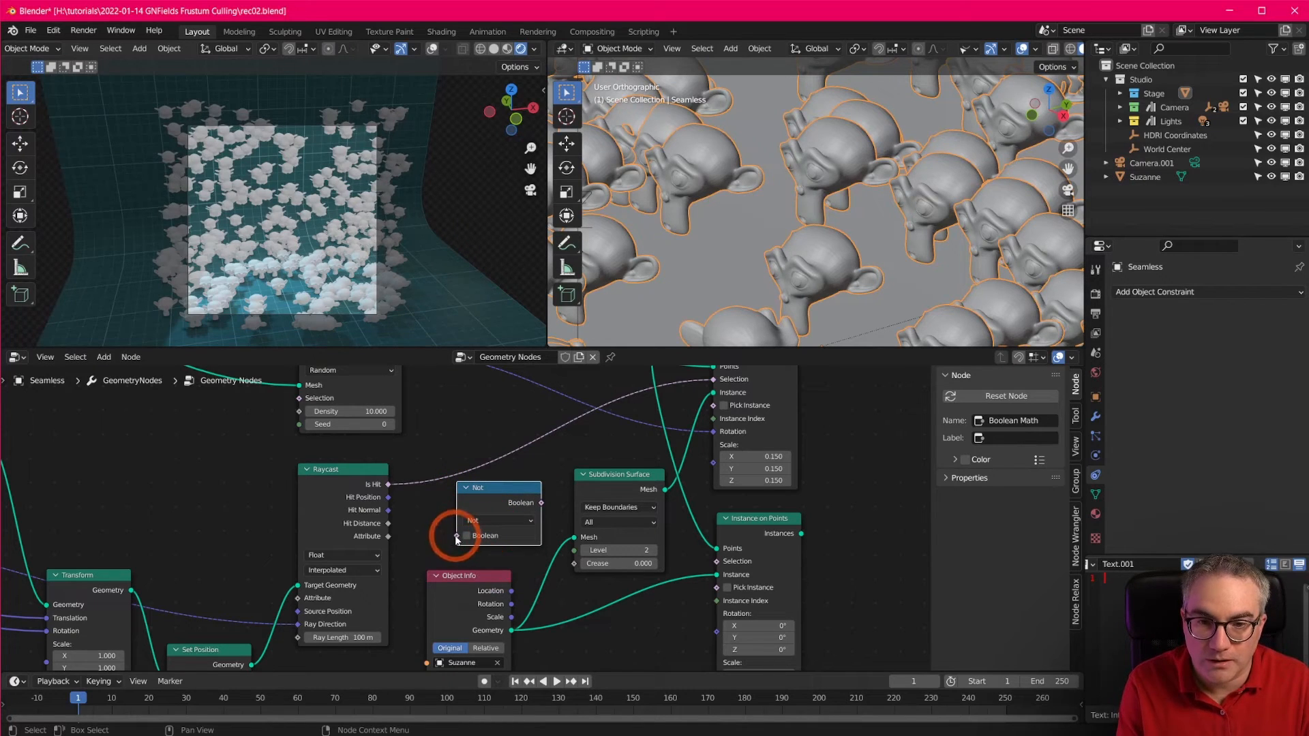
drag(456, 538, 388, 484)
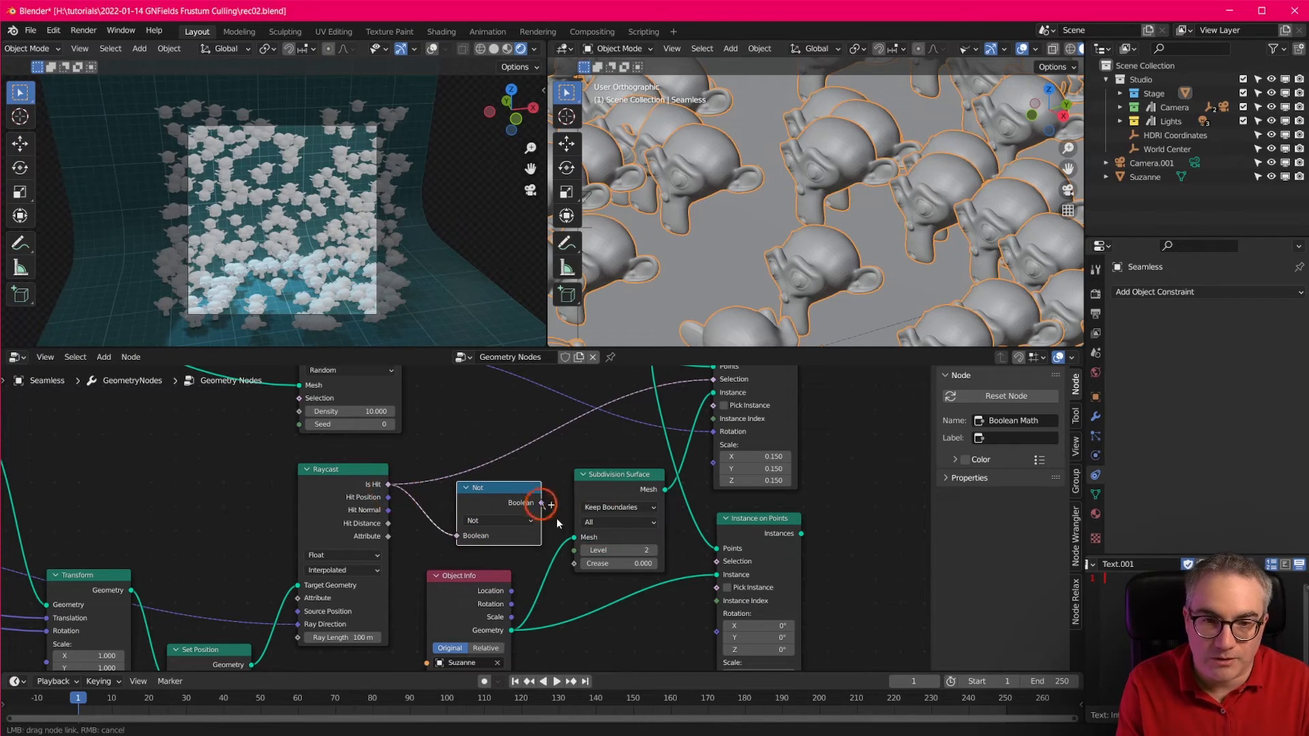
drag(541, 503, 716, 561)
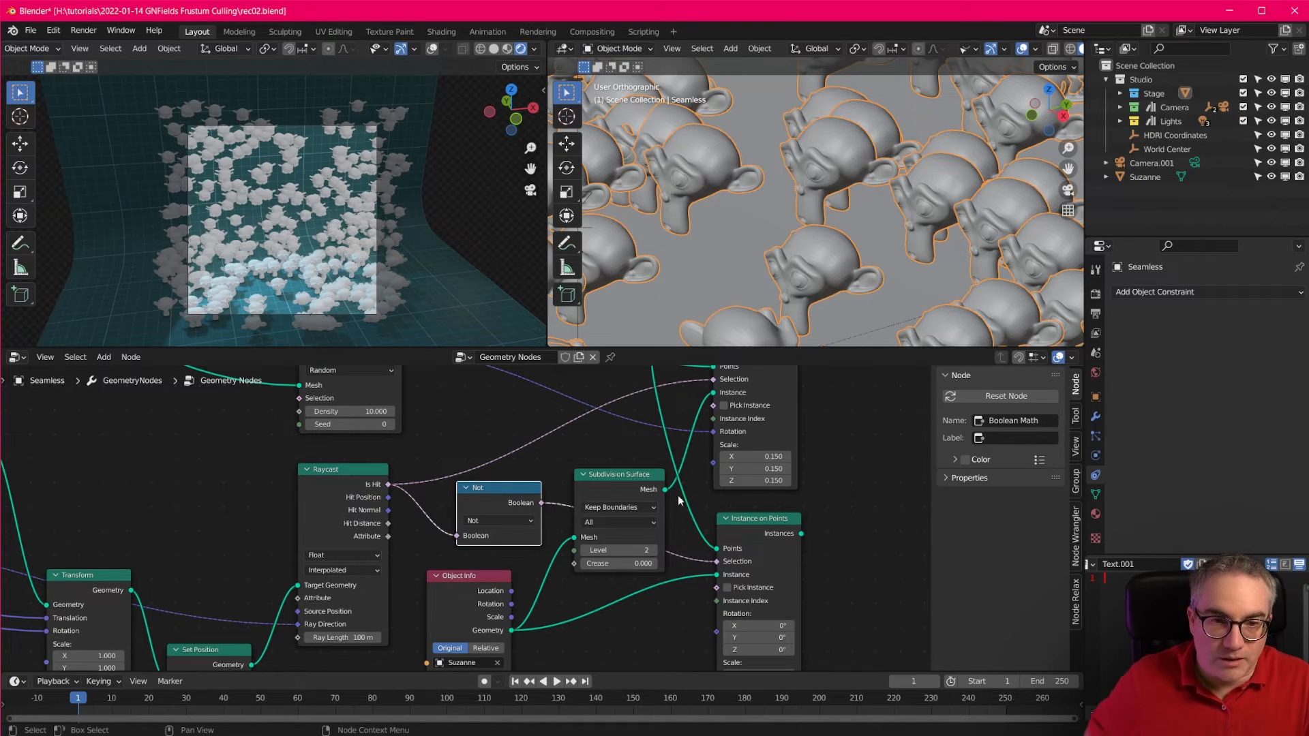
Tidy the node layout by moving the lower Instance on Points and Object Info nodes farther down, keeping Subdivision Surface expanded.
shift+middle_drag(717, 576, 710, 533)
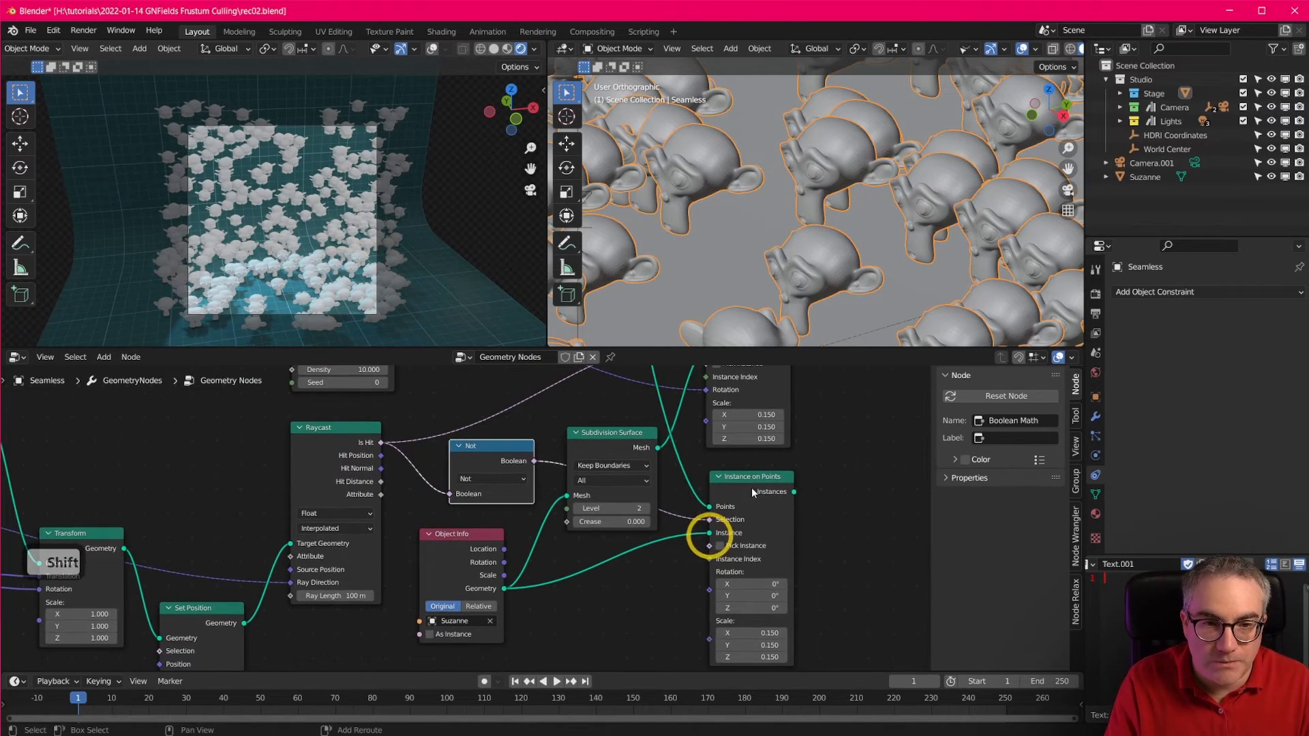
drag(753, 487, 753, 496)
mouse_move(461, 543)
mouse_down()
mouse_move(488, 579)
mouse_move(471, 566)
mouse_up()
drag(730, 496, 732, 500)
drag(605, 438, 607, 437)
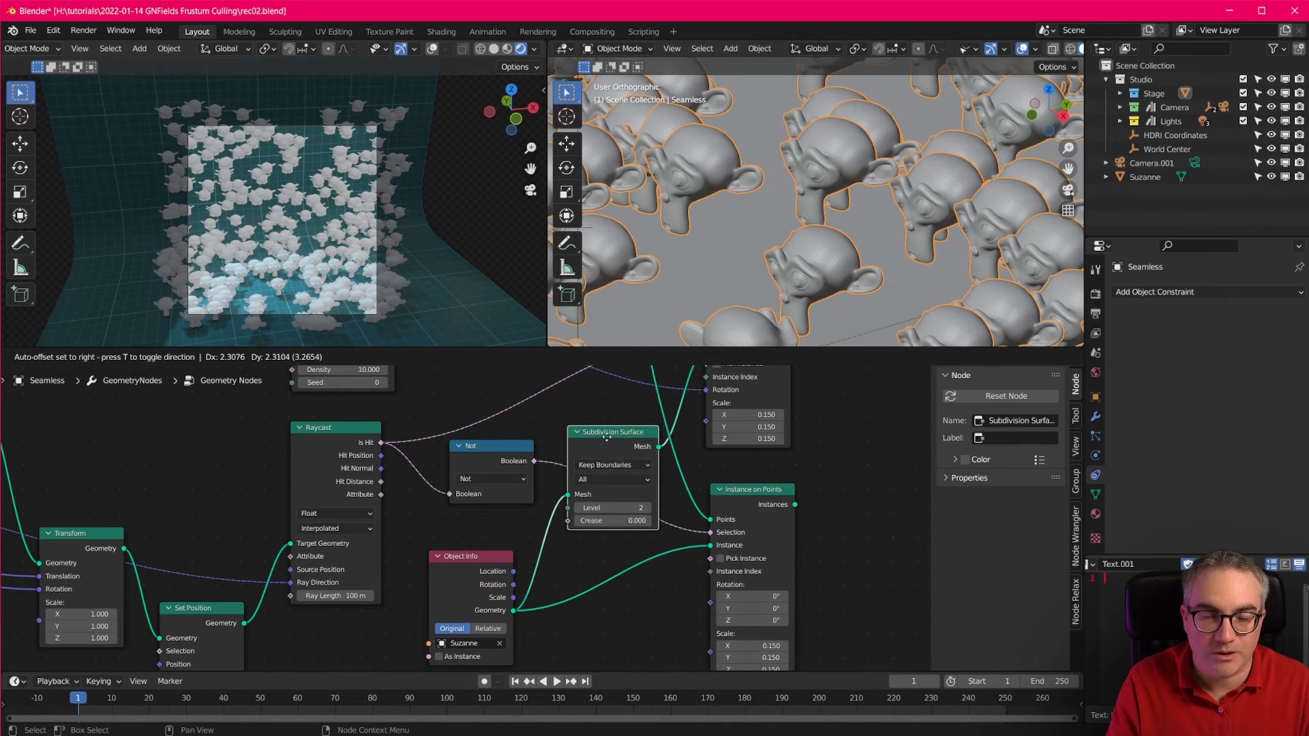
click(576, 433)
click(577, 433)
Connect the duplicate node's Instances output to Join Geometry and expand the Join Geometry node.
shift+middle_drag(853, 494, 722, 668)
shift+middle_drag(707, 580, 706, 496)
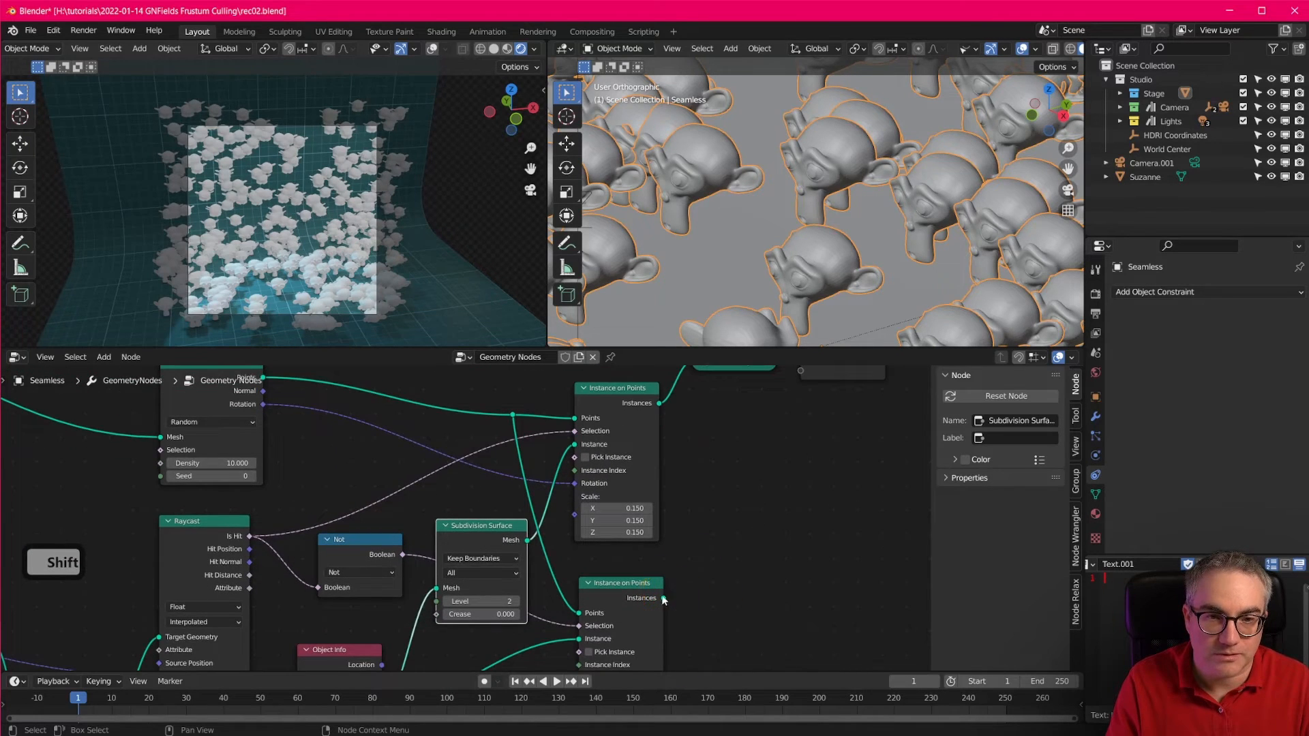
shift+middle_drag(702, 544, 677, 587)
drag(639, 642, 669, 414)
click(677, 406)
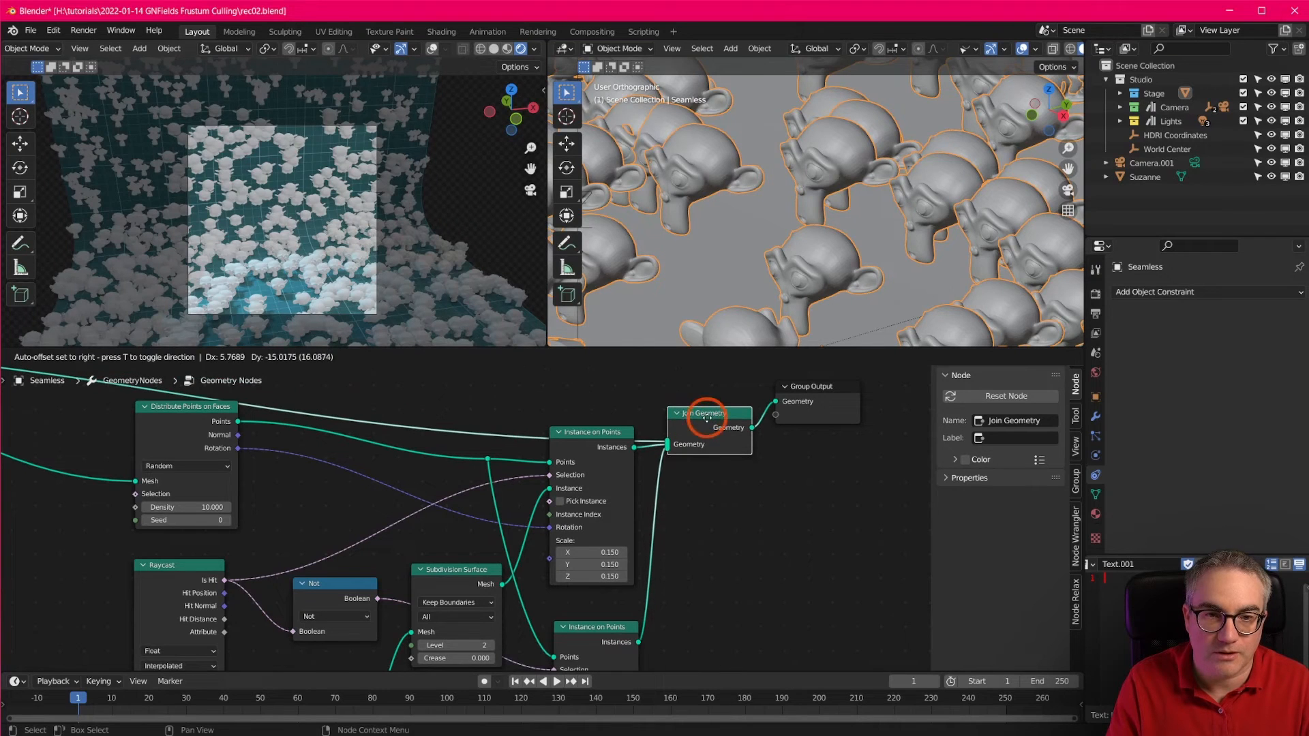
Inspect the joined Suzanne instances up close in the camera viewport.
click(335, 247)
scroll(335, 247, up, 7)
scroll(219, 227, up, 3)
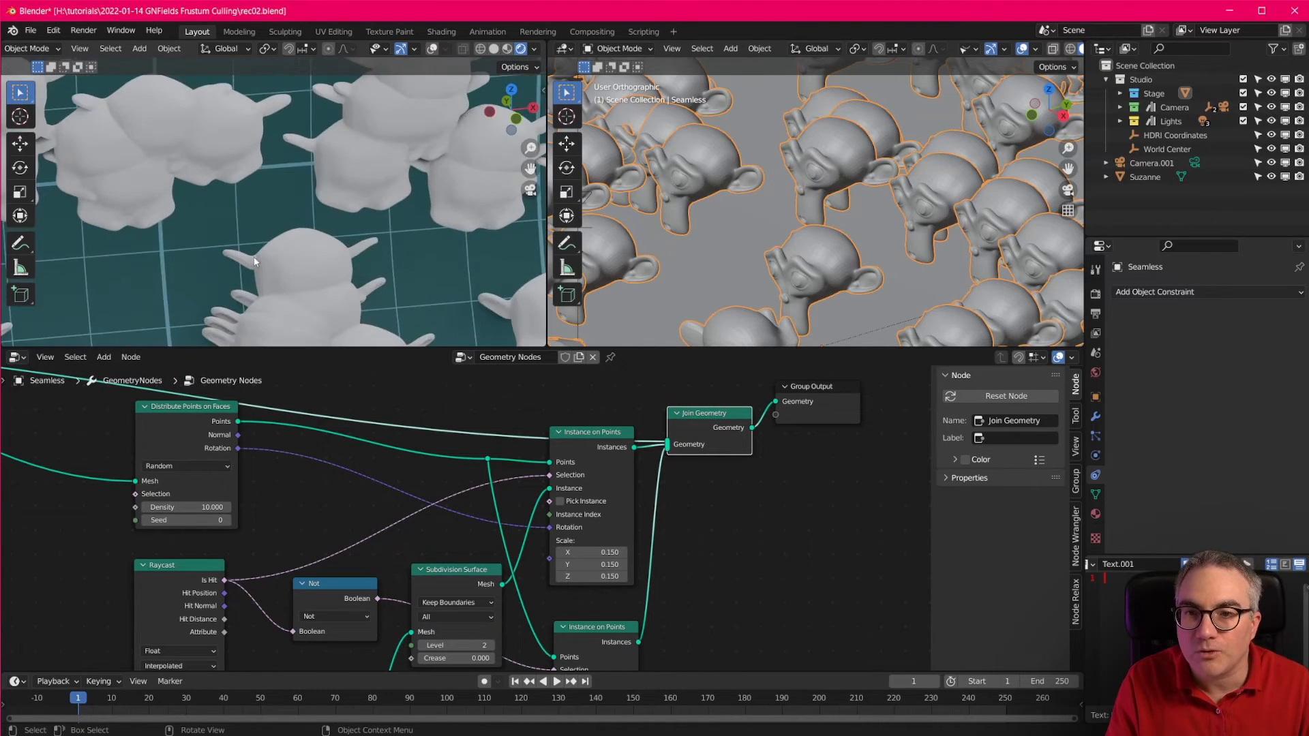
shift+middle_drag(220, 227, 327, 263)
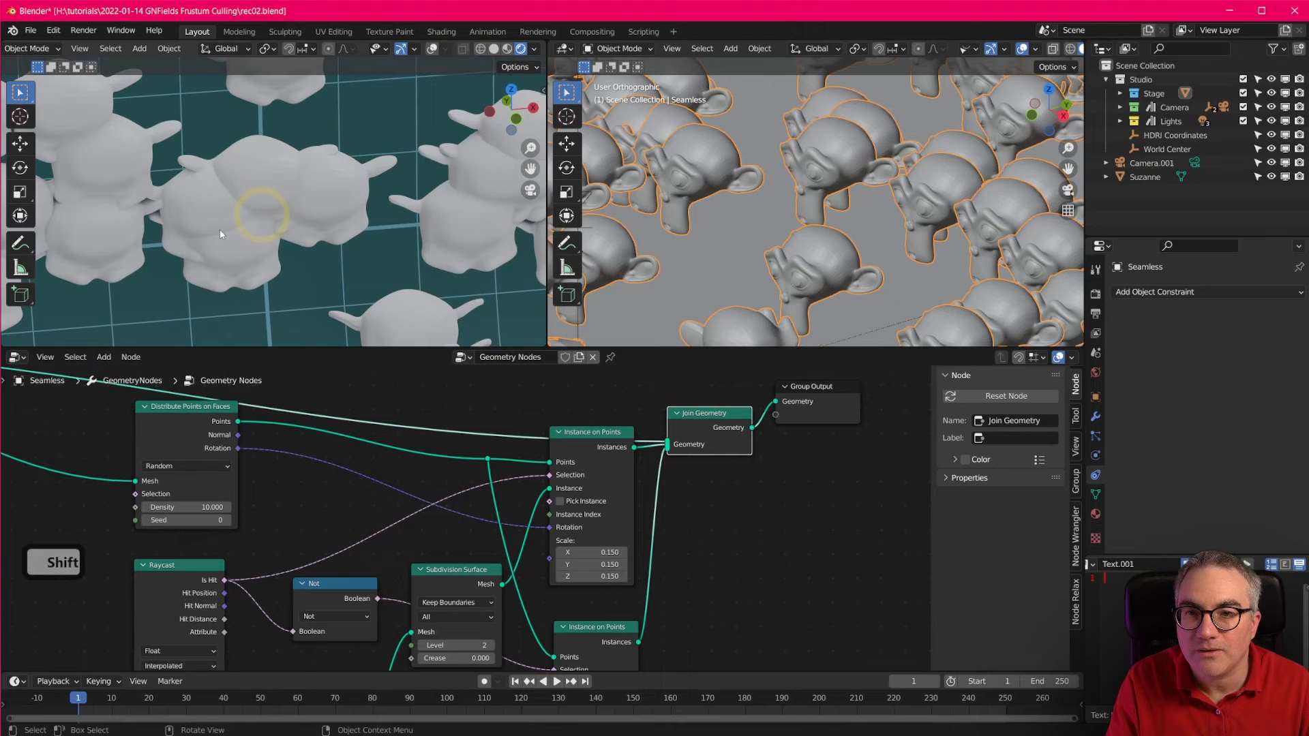
middle_drag(220, 229, 320, 231)
key(KP_0)
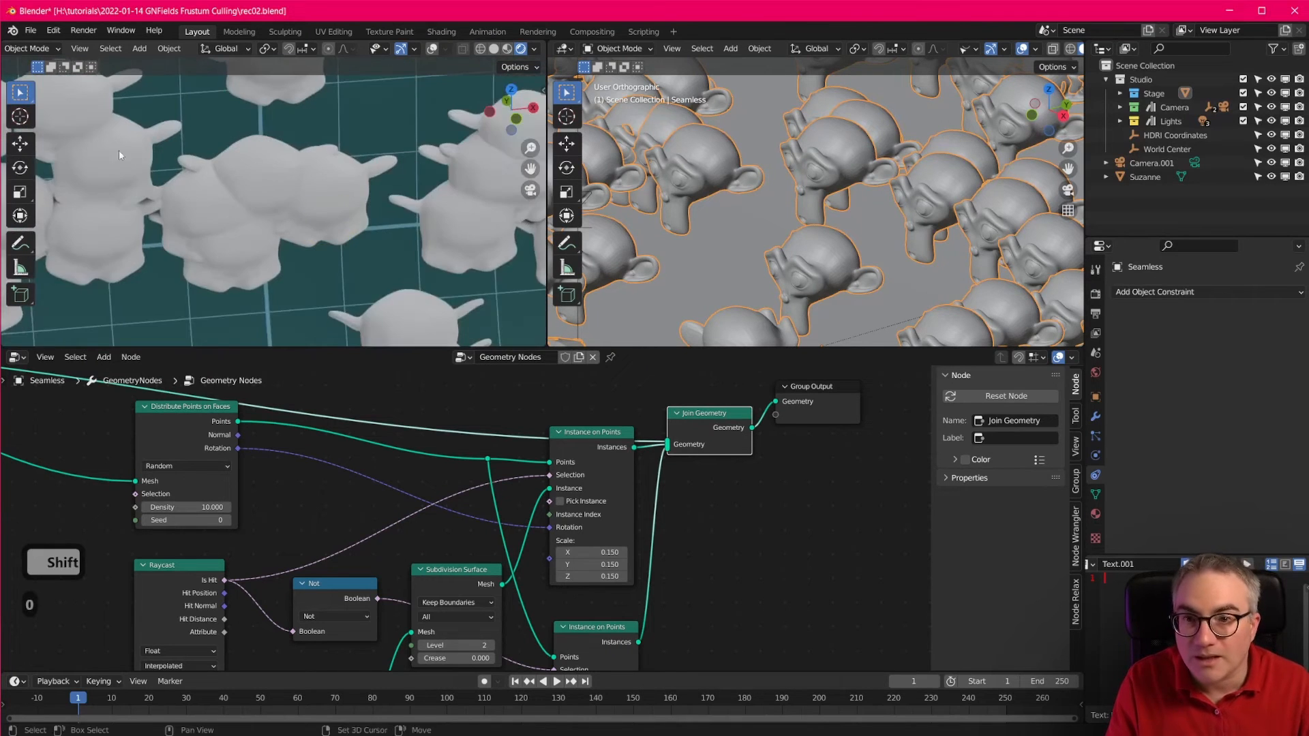
Inspect the Suzanne instances inside and outside the camera frame, comparing mesh smoothness across the frame's edges.
middle_drag(476, 192, 166, 317)
middle_drag(388, 259, 187, 224)
scroll(314, 272, down, 6)
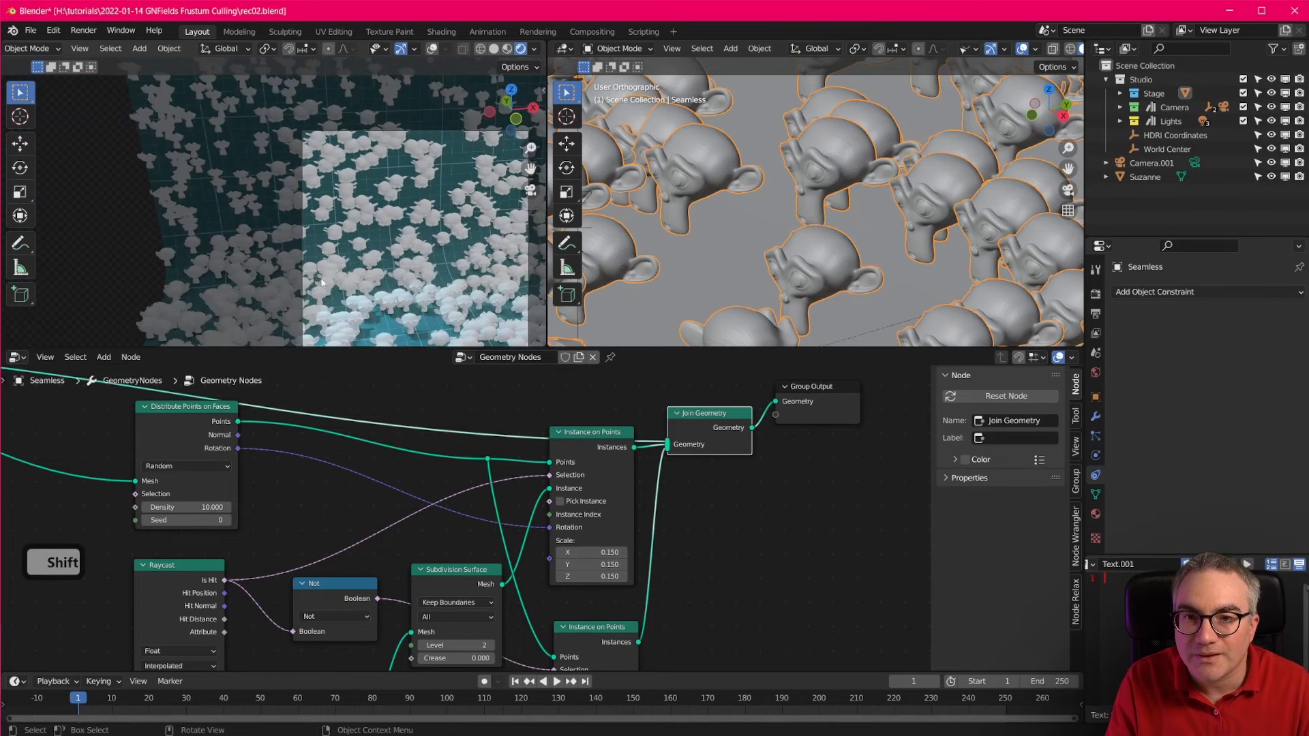
shift+middle_drag(352, 273, 204, 173)
scroll(289, 245, up, 3)
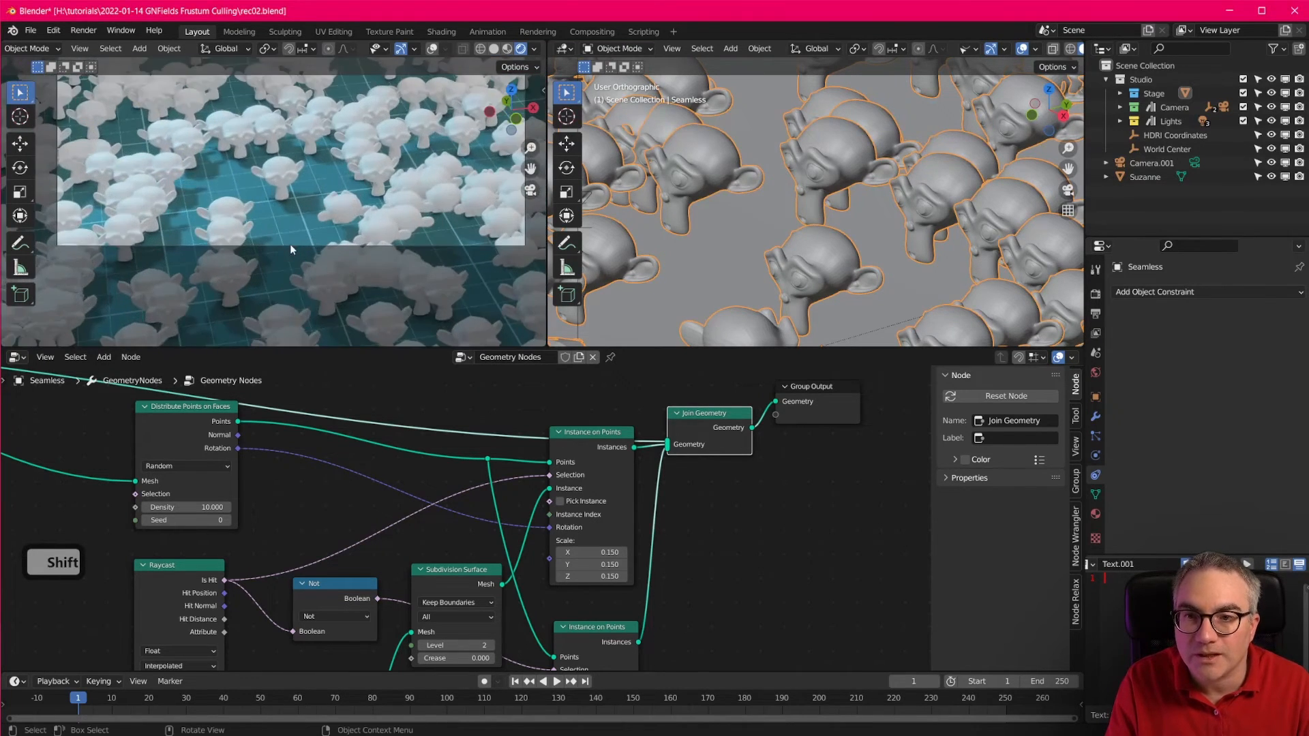
scroll(289, 244, up, 3)
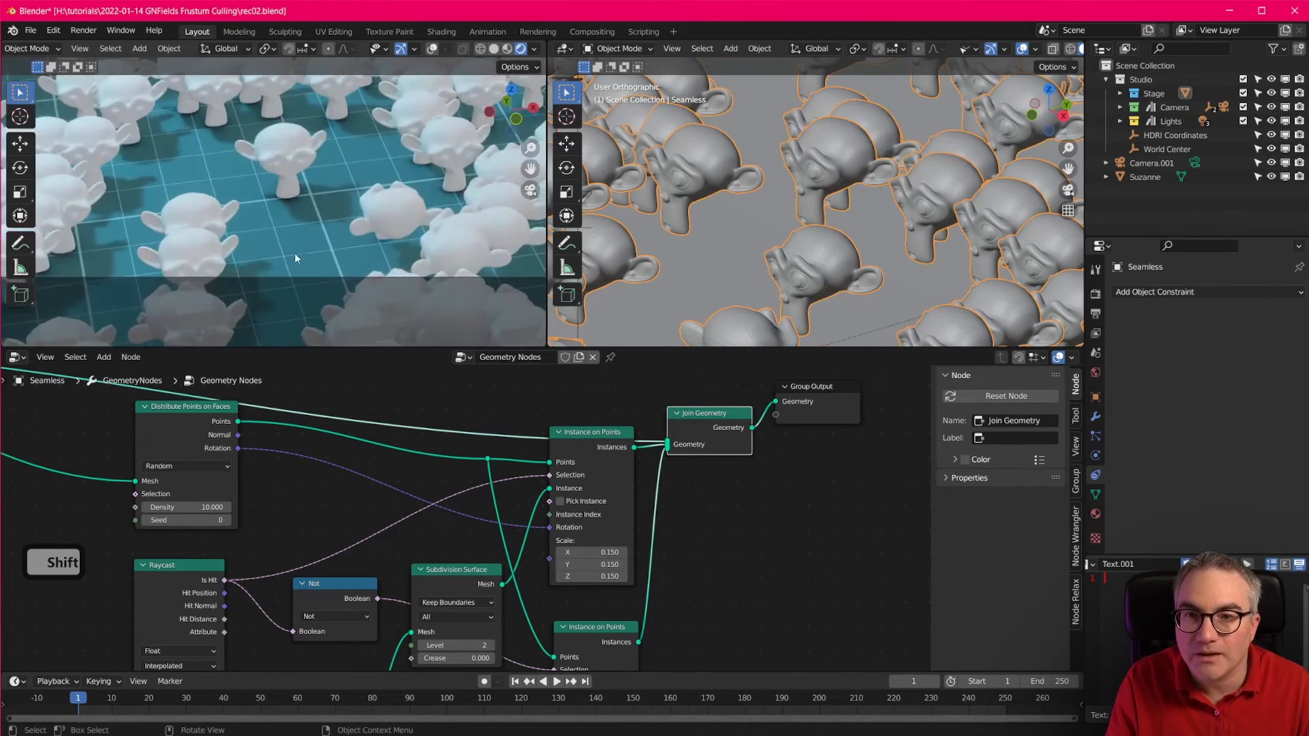
shift+middle_drag(295, 252, 347, 169)
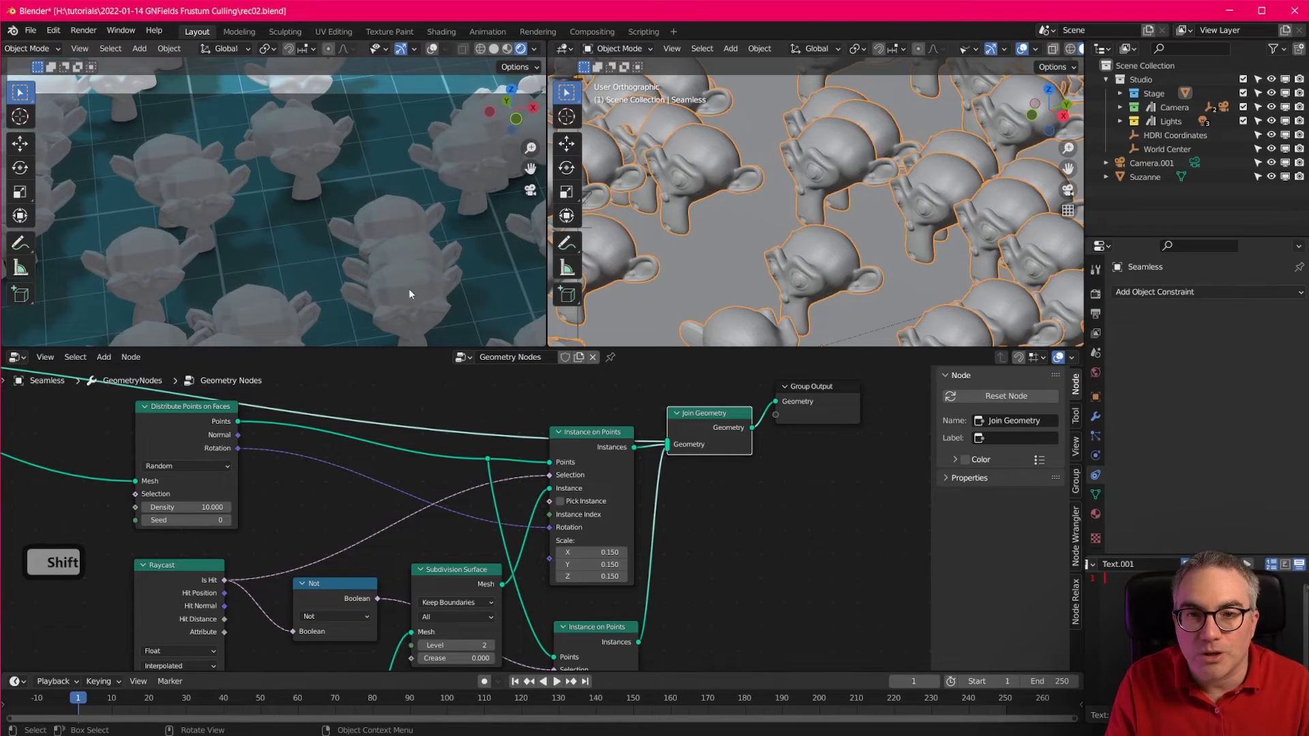
scroll(407, 284, down, 2)
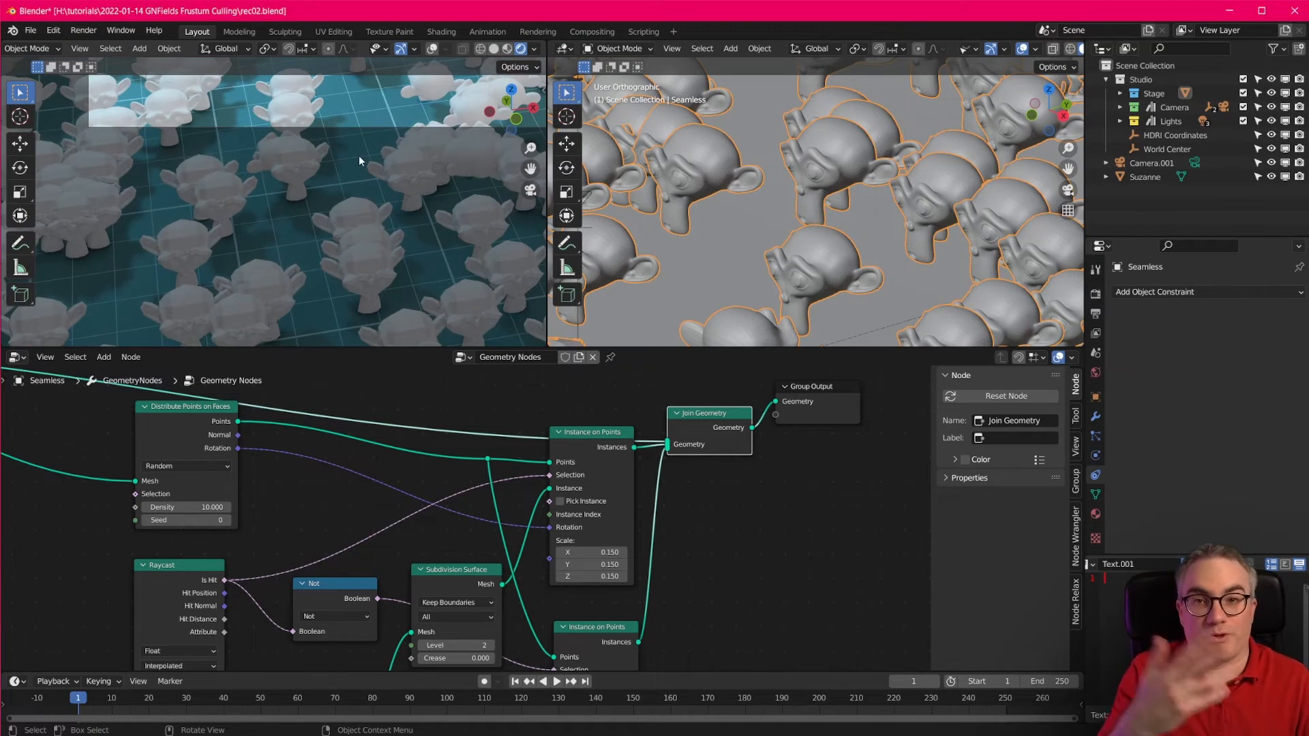
shift+middle_drag(345, 158, 361, 230)
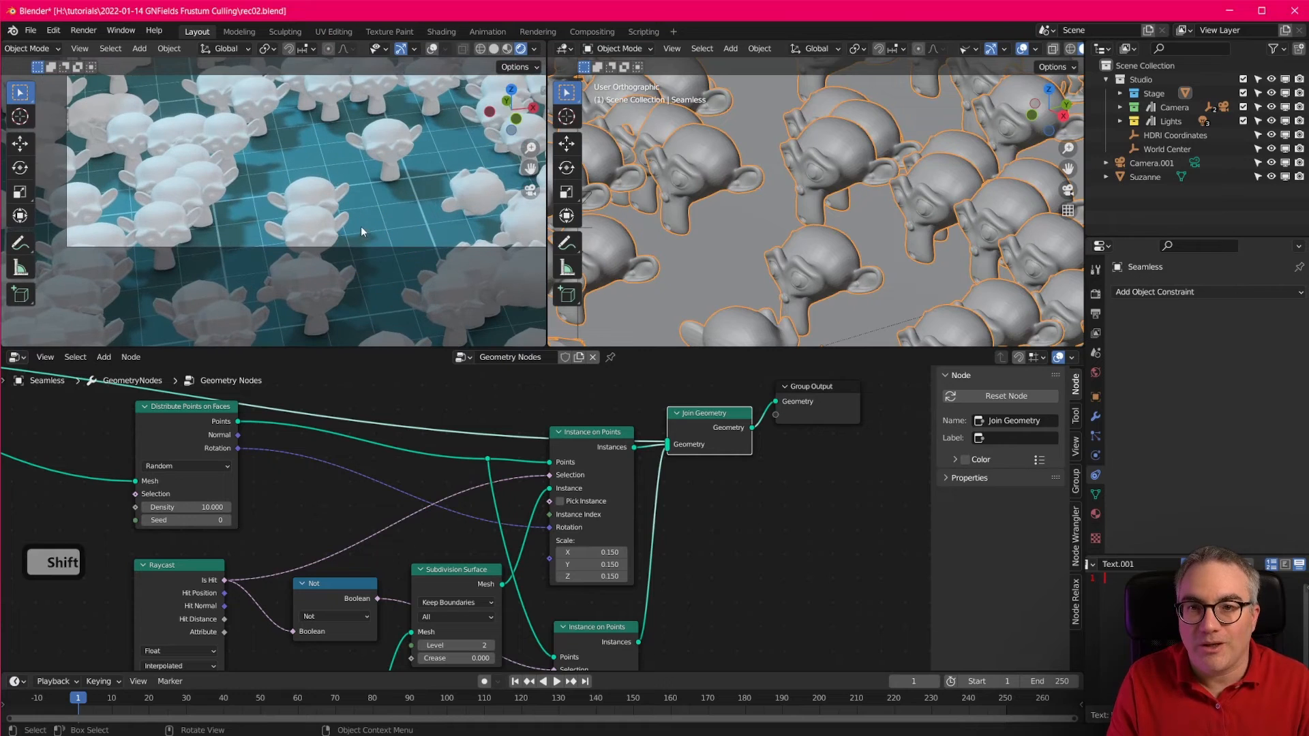
shift+middle_drag(322, 135, 471, 260)
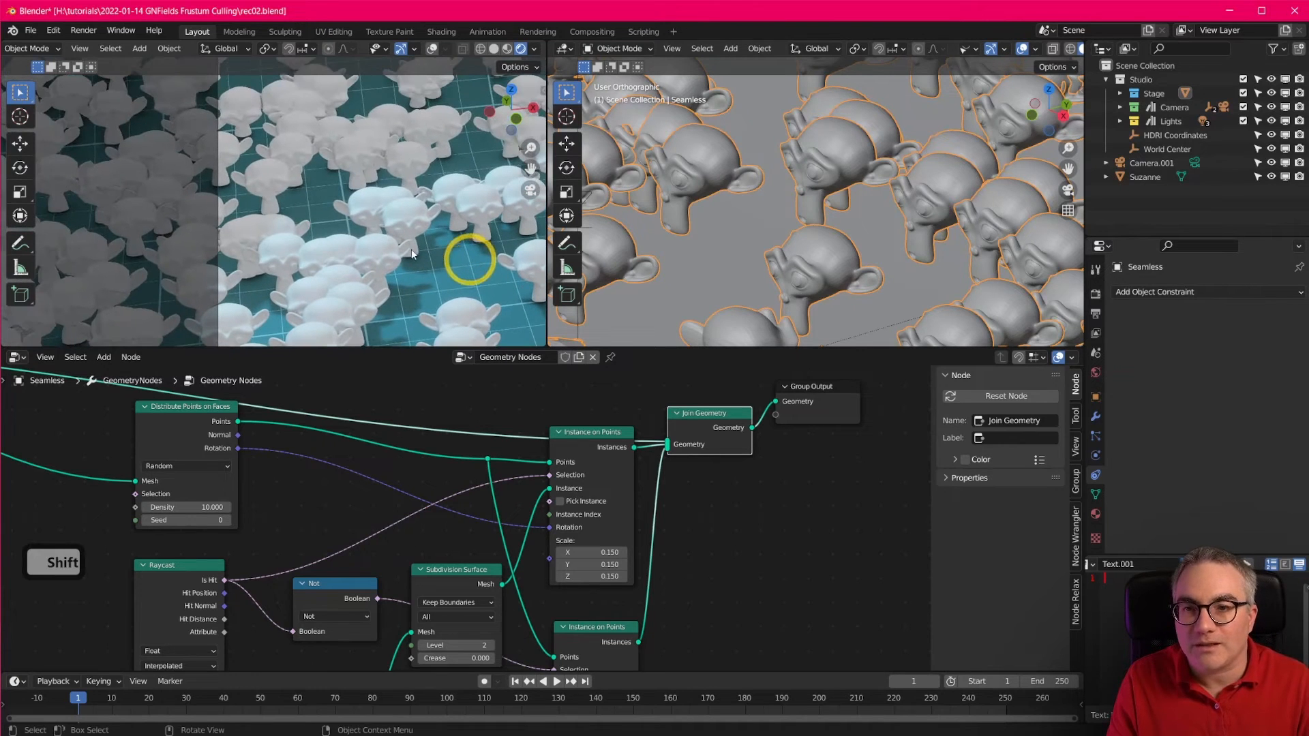
scroll(448, 218, down, 5)
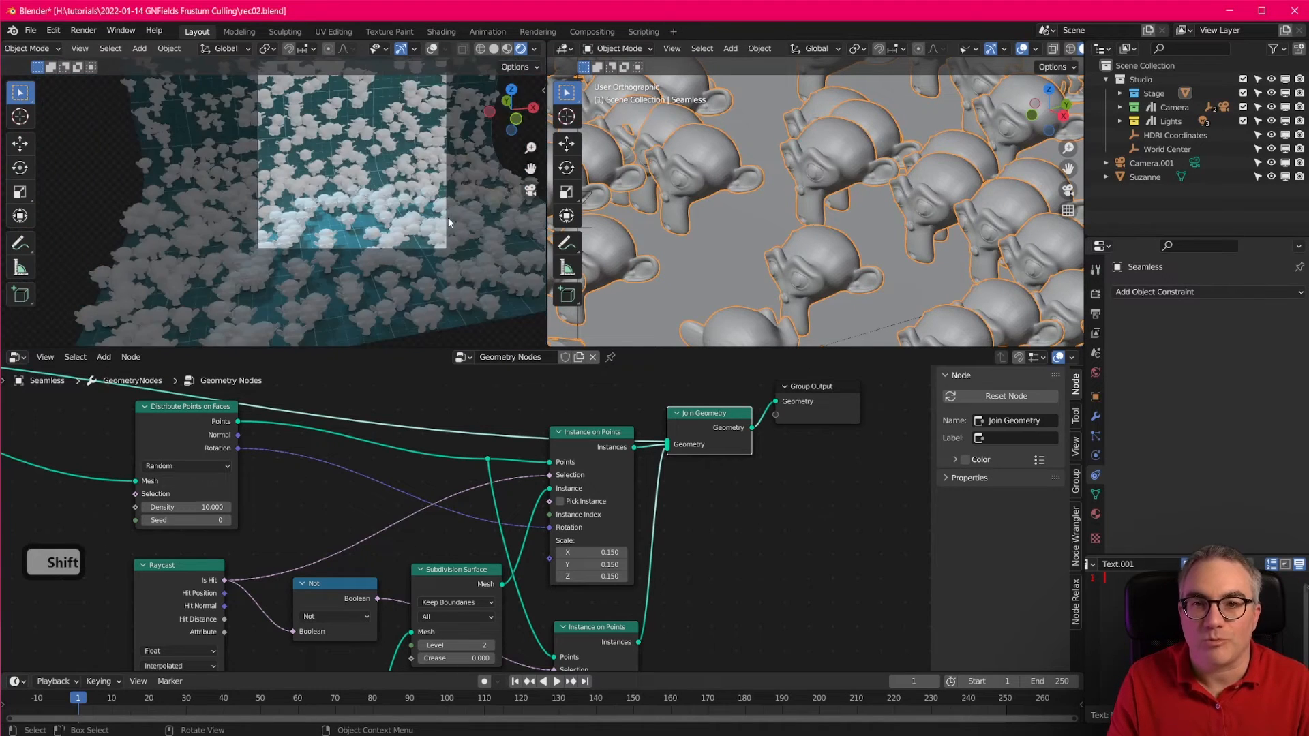
scroll(448, 218, down, 1)
shift+middle_drag(445, 200, 425, 225)
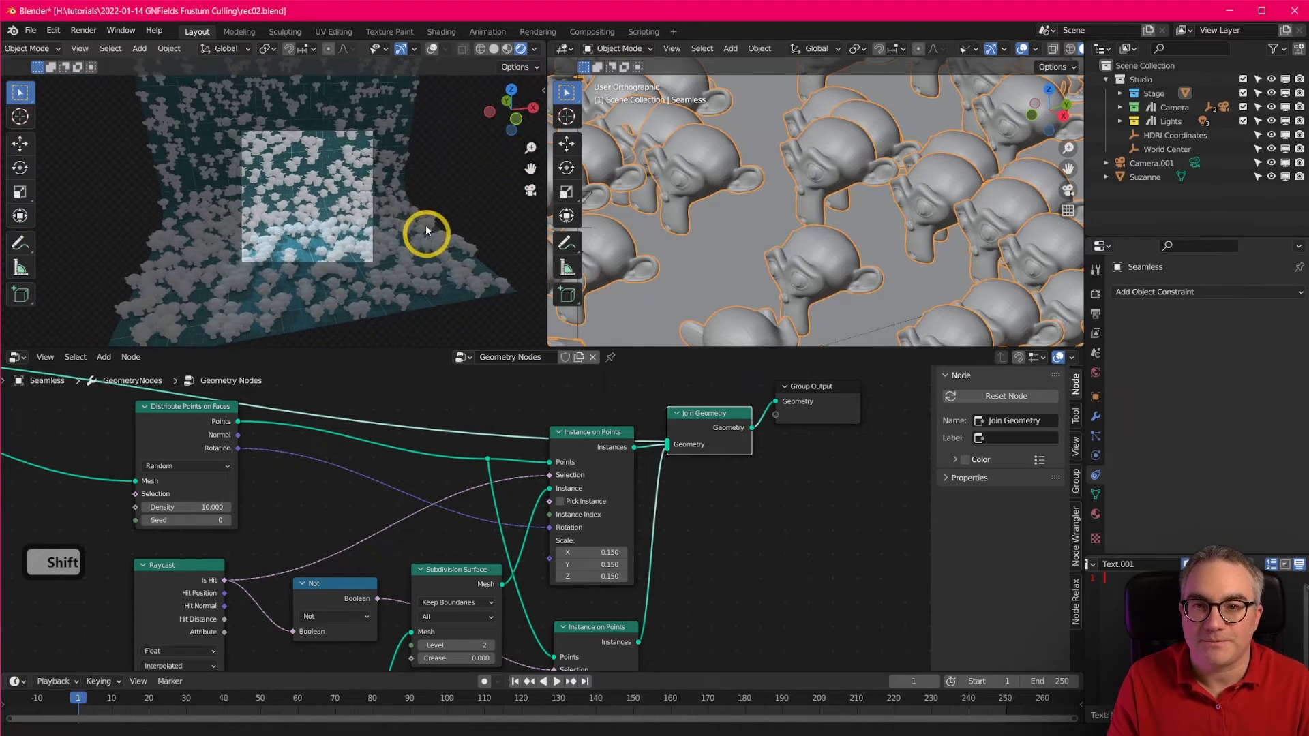
Nudge the Subdivision Surface and Object Info nodes slightly to tidy the area beside the lower Instance on Points node.
middle_drag(684, 579, 686, 401)
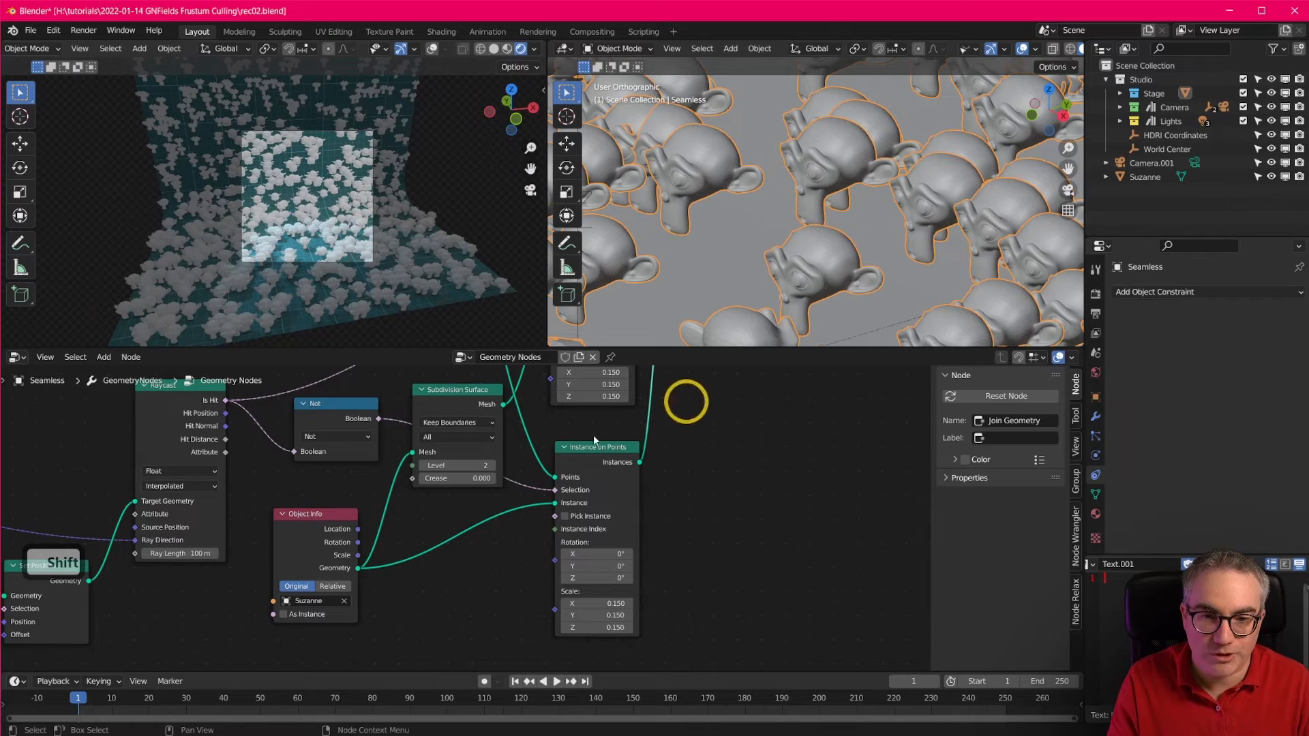
drag(453, 390, 462, 402)
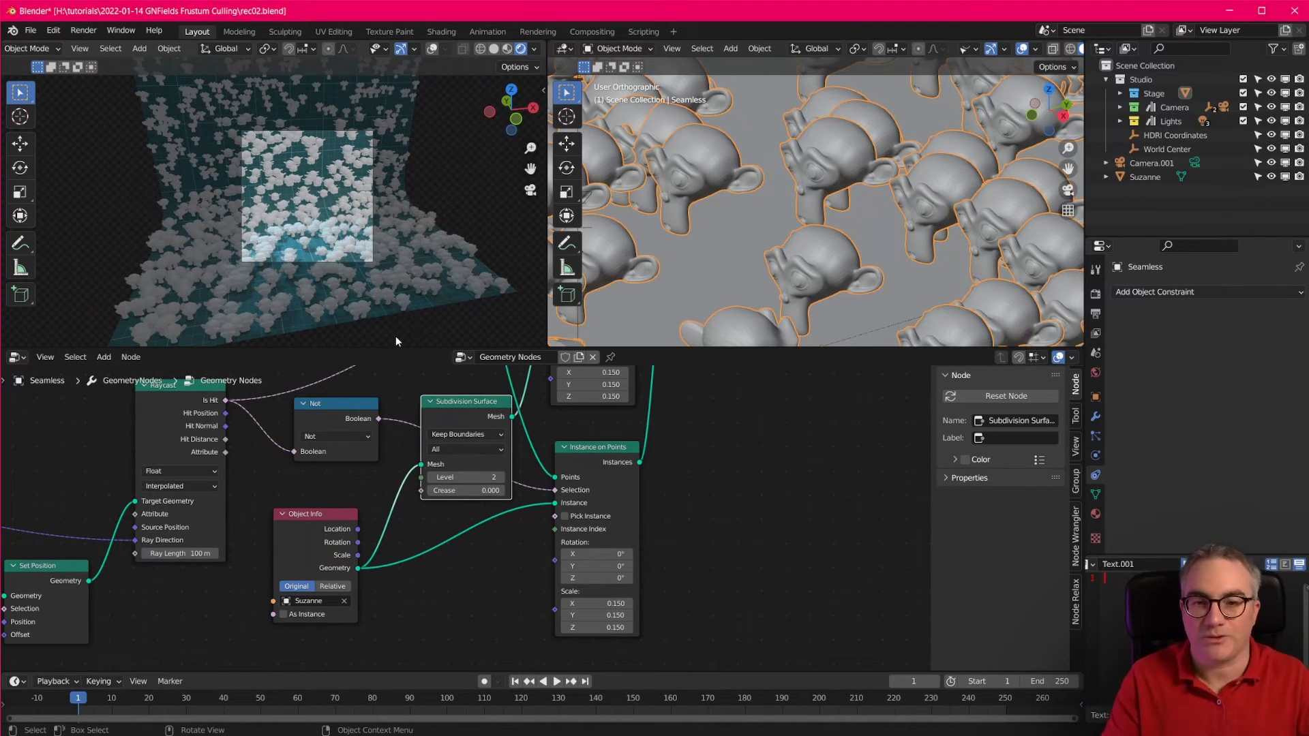
drag(310, 560, 311, 562)
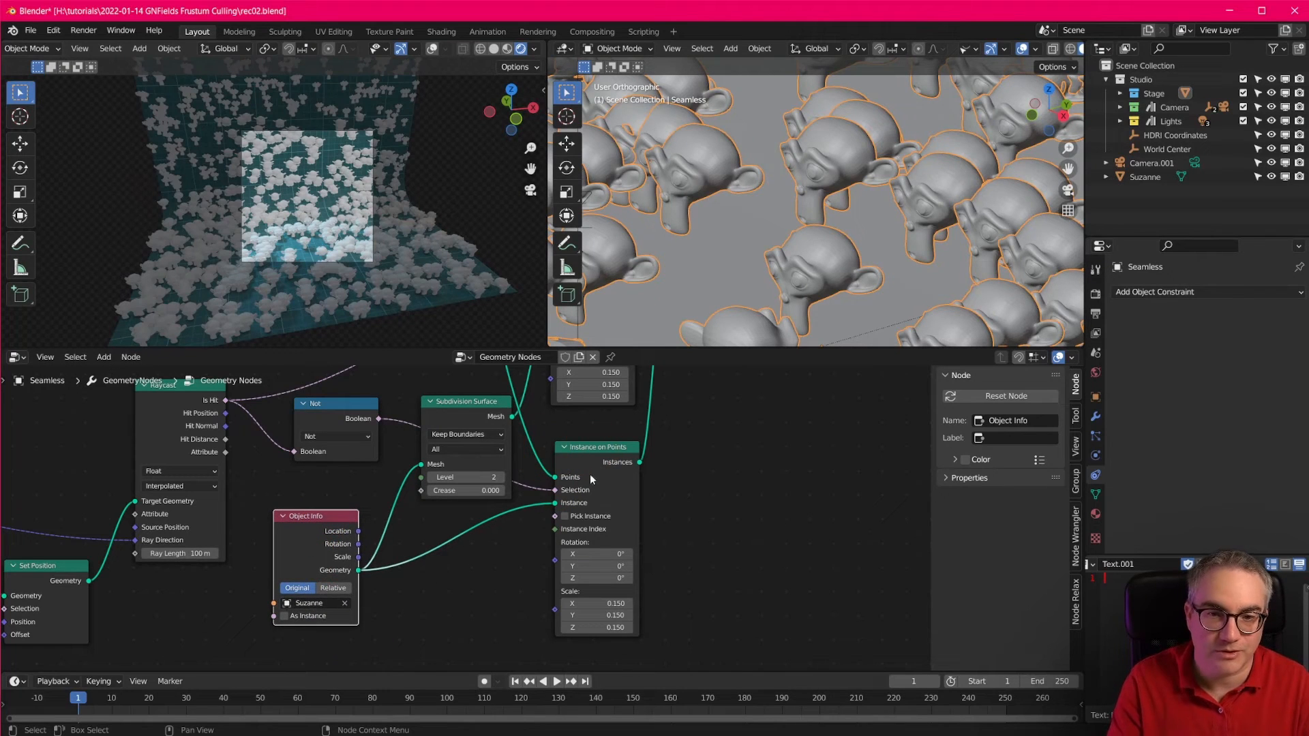
drag(552, 504, 553, 505)
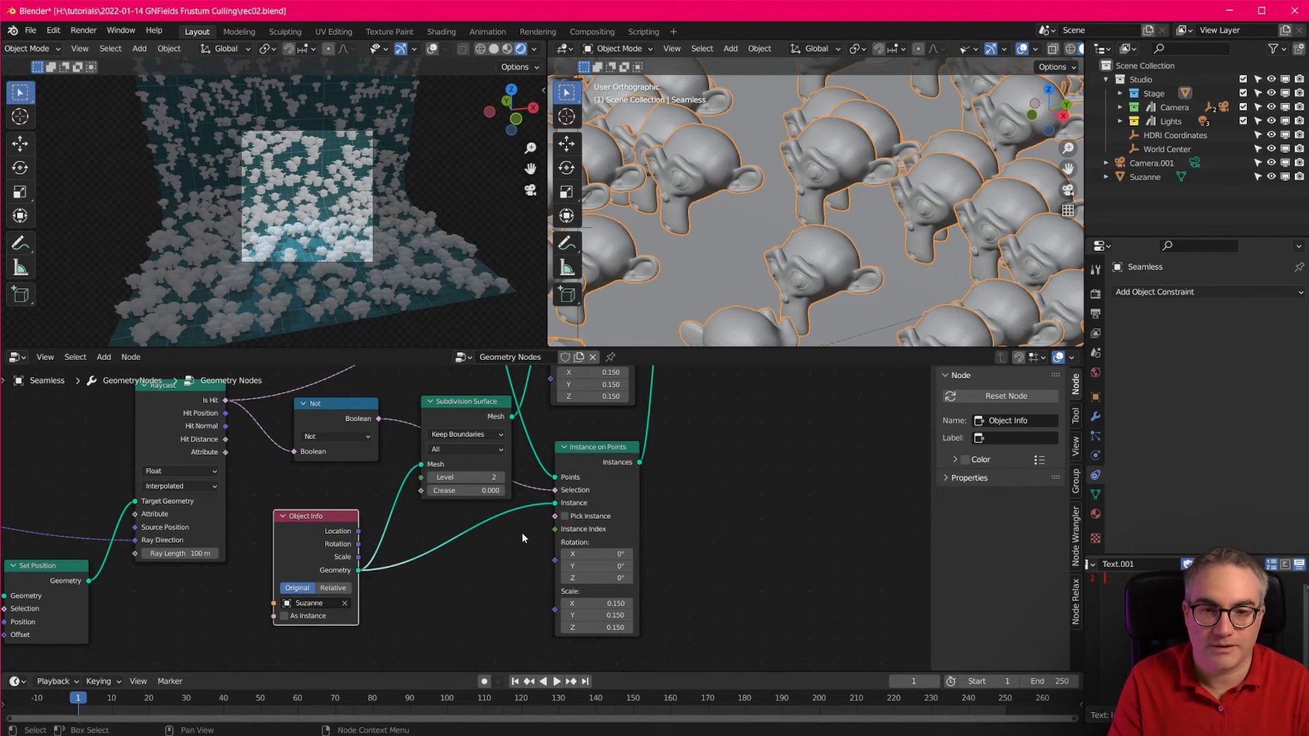
drag(309, 522, 322, 525)
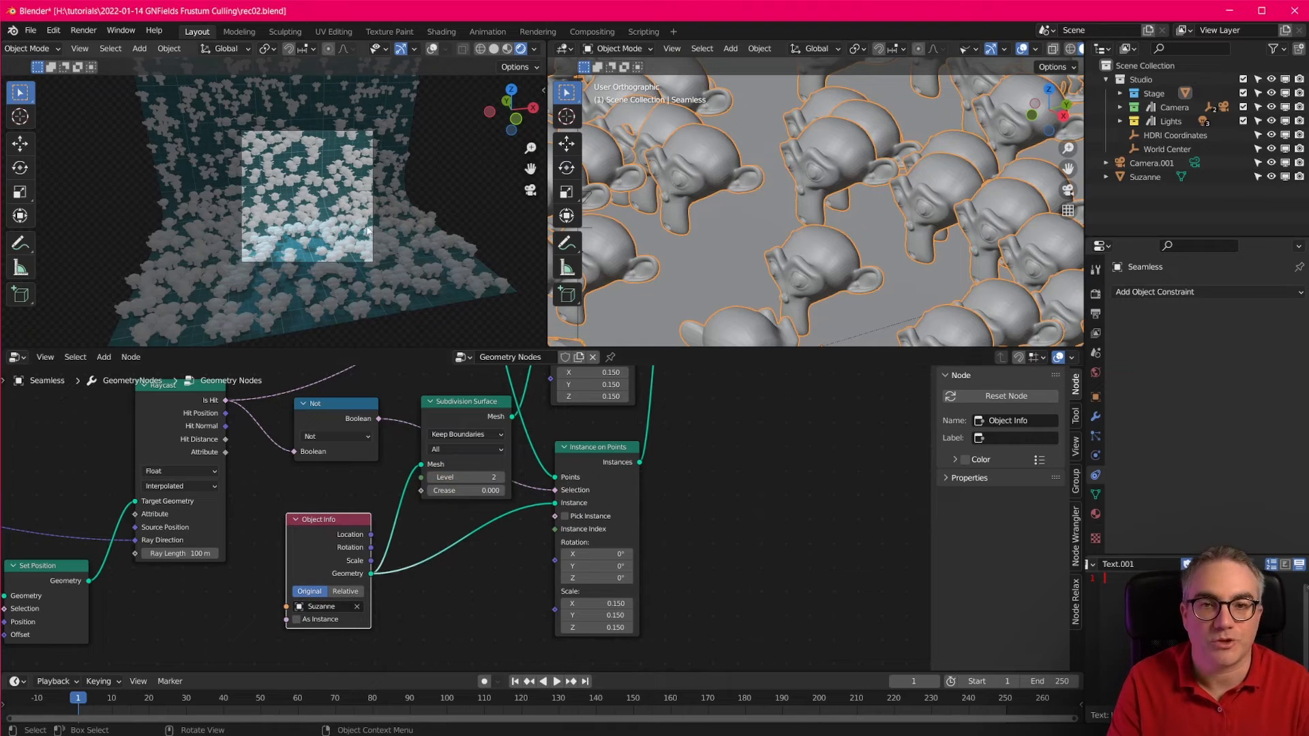
middle_drag(348, 225, 371, 230)
scroll(370, 225, up, 8)
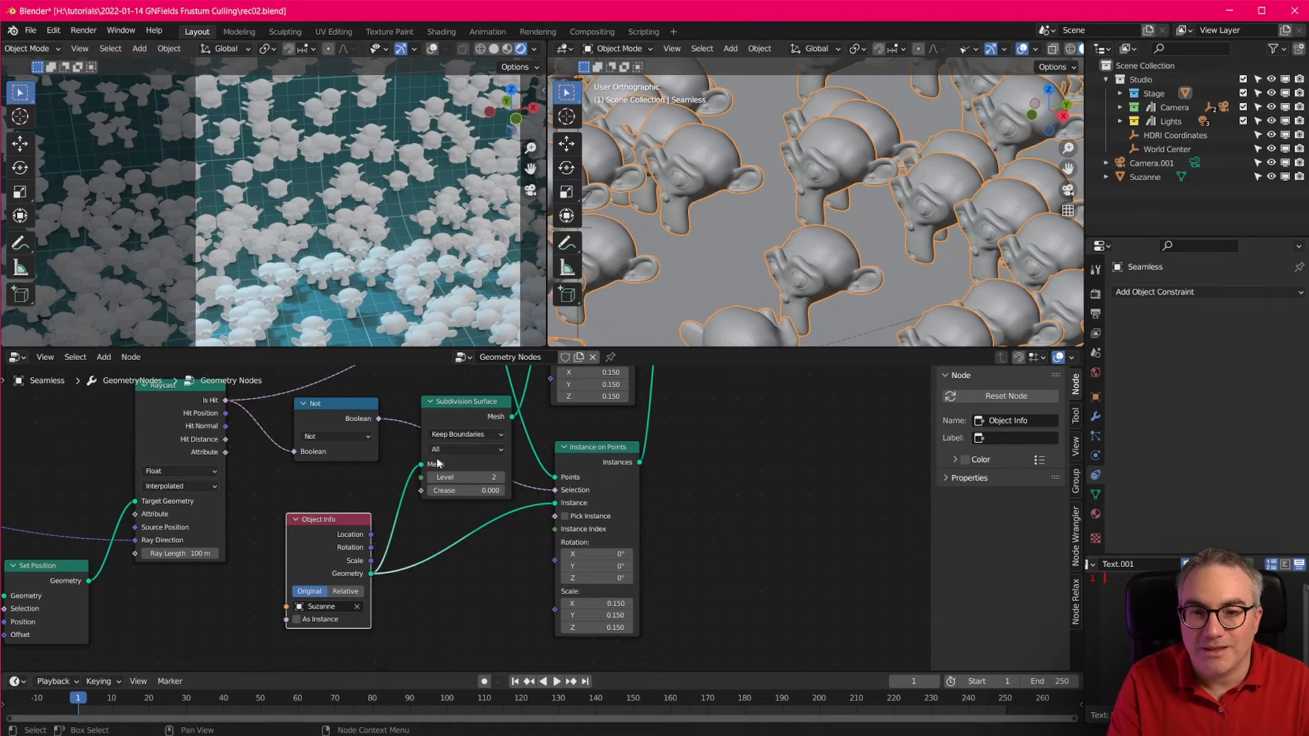
Disconnect the lower Instance on Points node's Instances output from Join Geometry.
scroll(623, 453, down, 3)
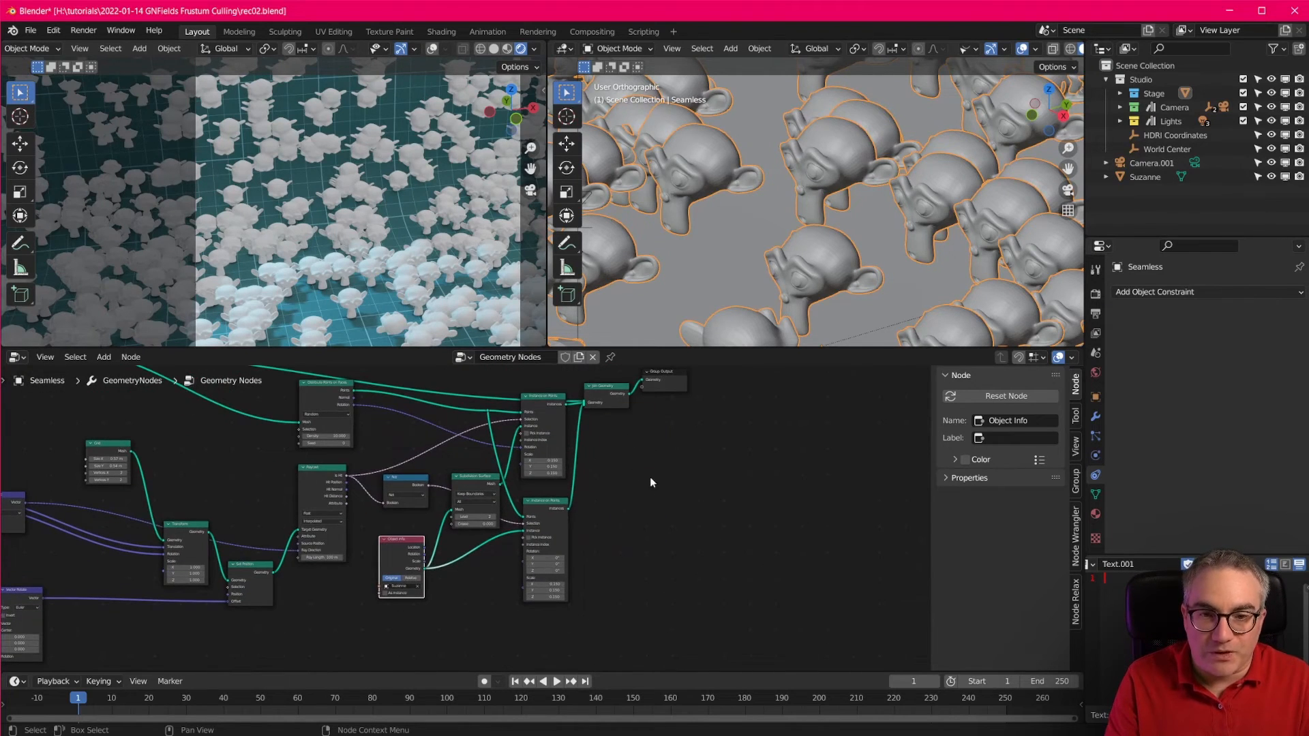
scroll(649, 476, up, 3)
shift+scroll(644, 462, down, 1)
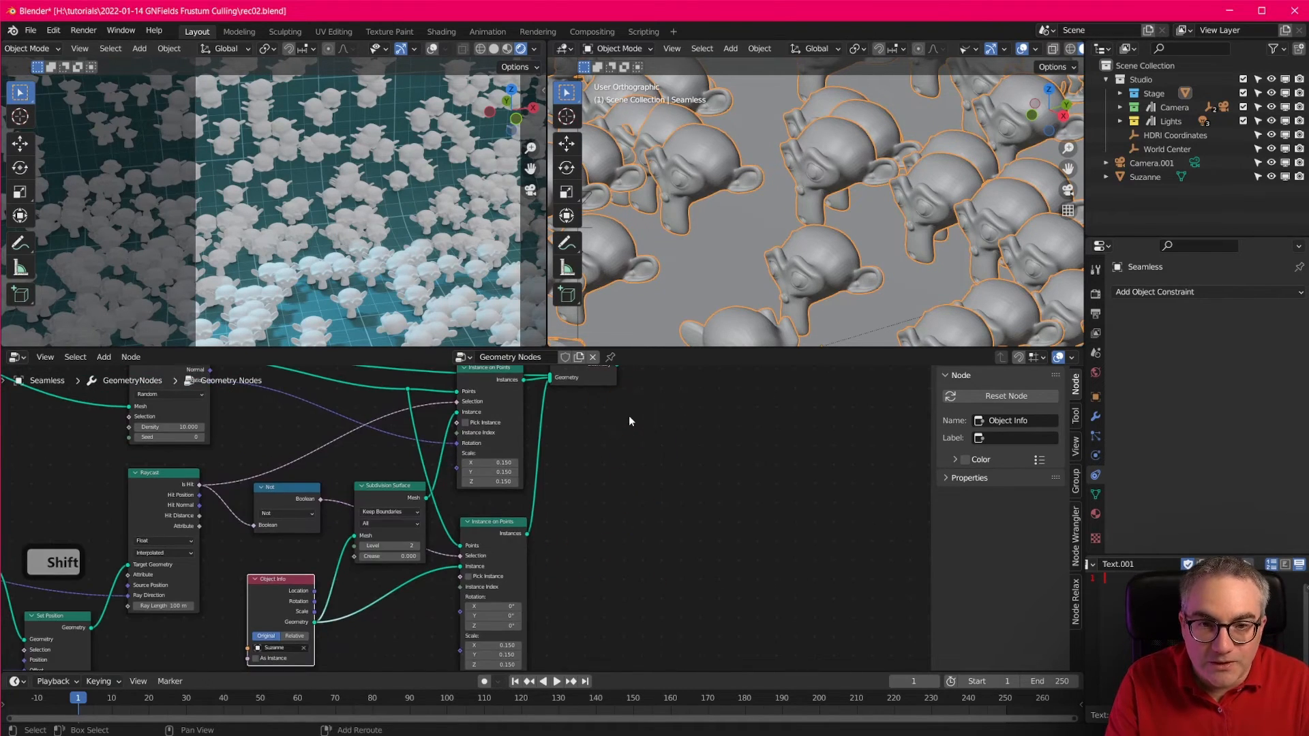
shift+scroll(614, 436, up, 2)
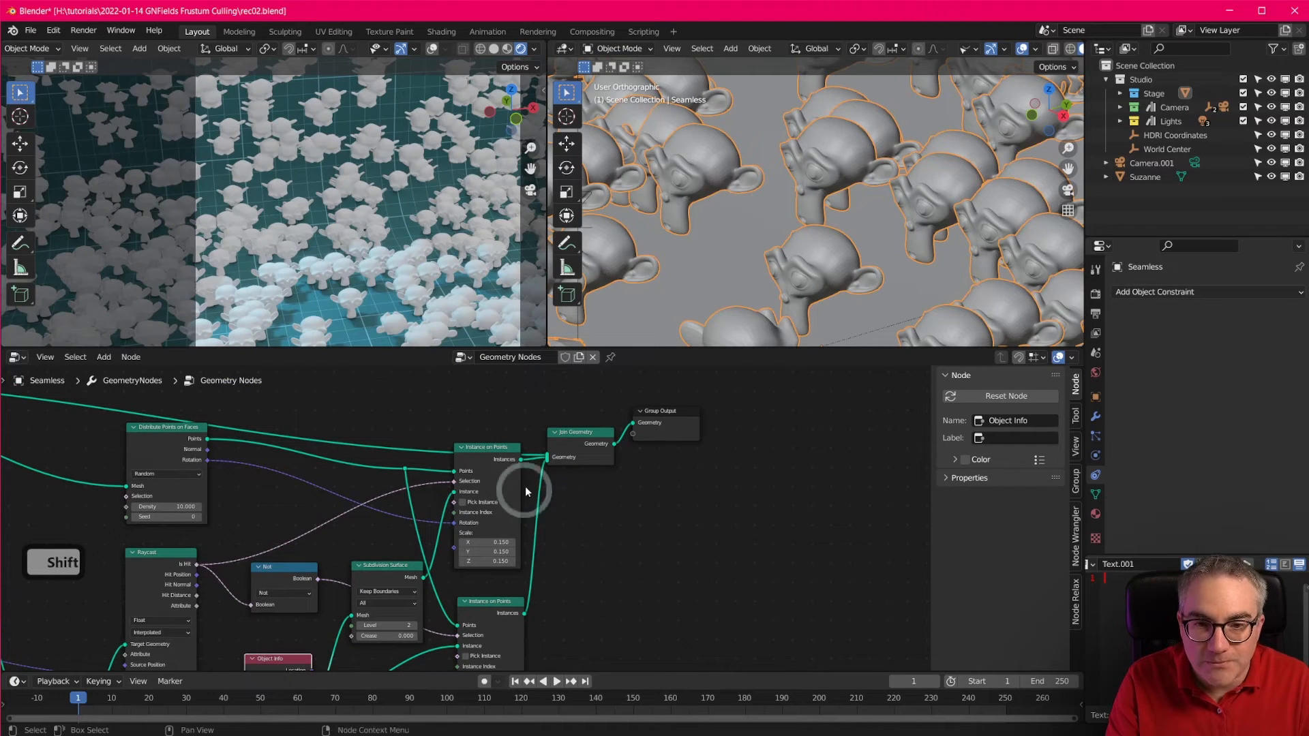
ctrl+scroll(525, 485, left, 1)
shift+scroll(522, 531, down, 1)
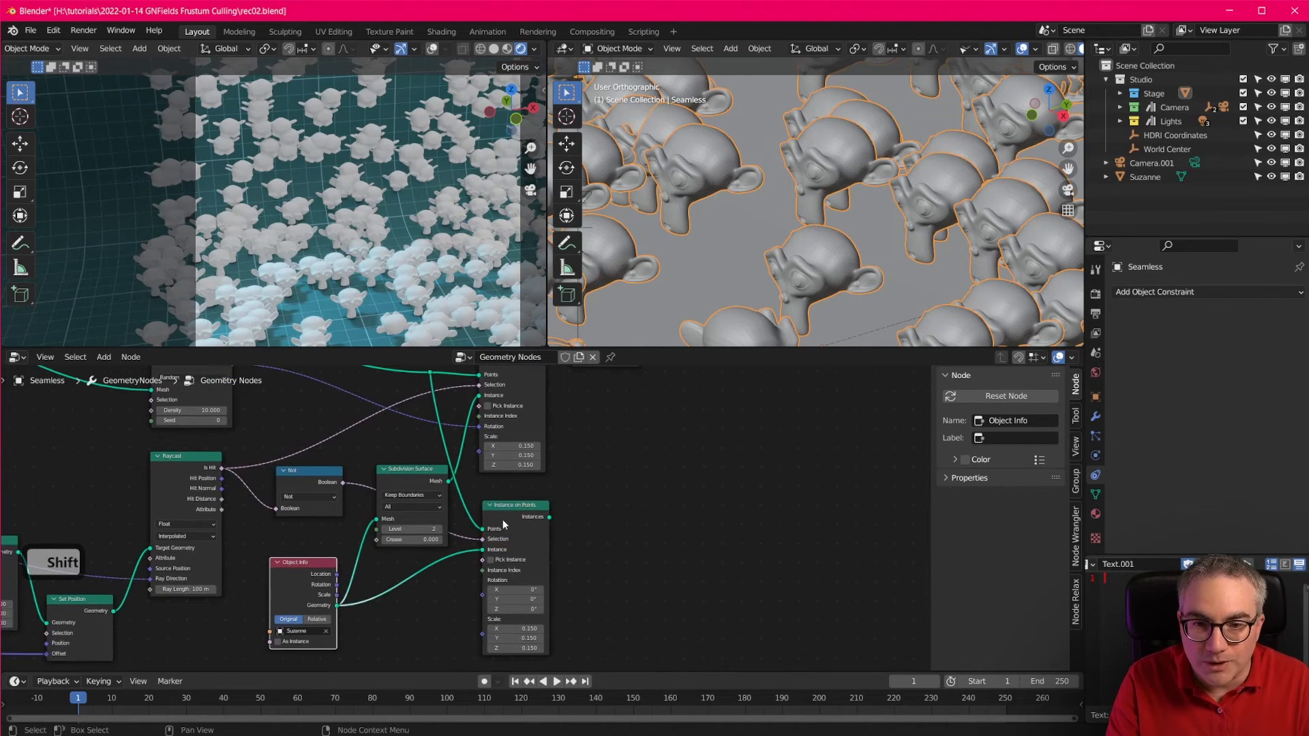
Move the Not, Object Info and lower Instance on Points nodes together farther down, clear of the main node chain.
click(291, 473)
shift+click(319, 563)
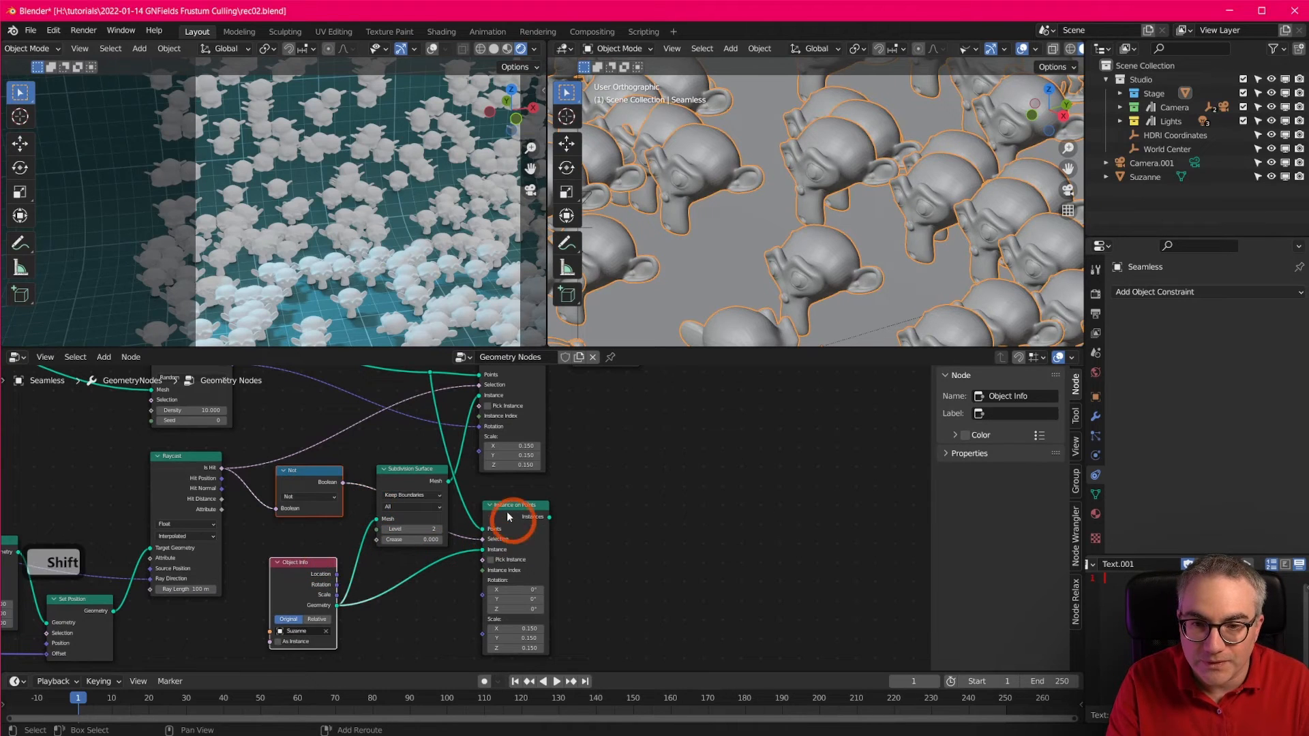
shift+click(506, 516)
key(g)
click(537, 609)
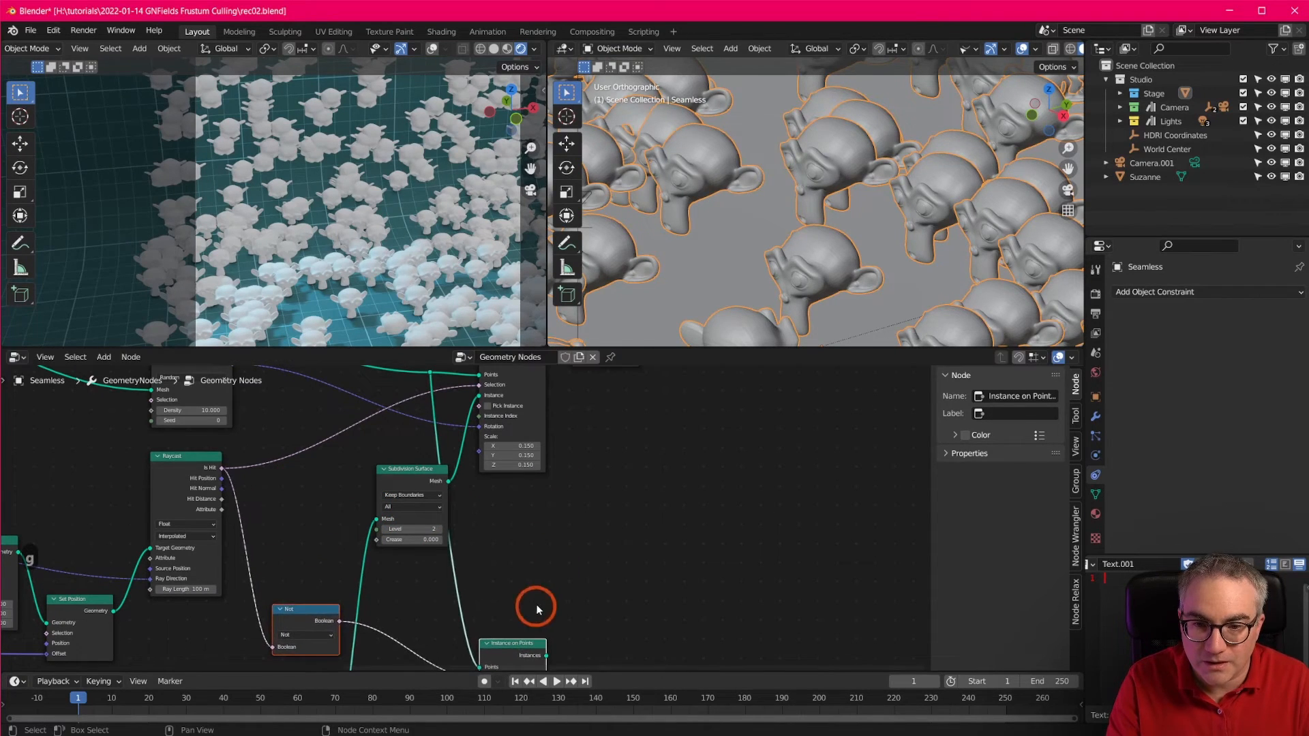
middle_drag(536, 609, 584, 438)
scroll(382, 548, down, 3)
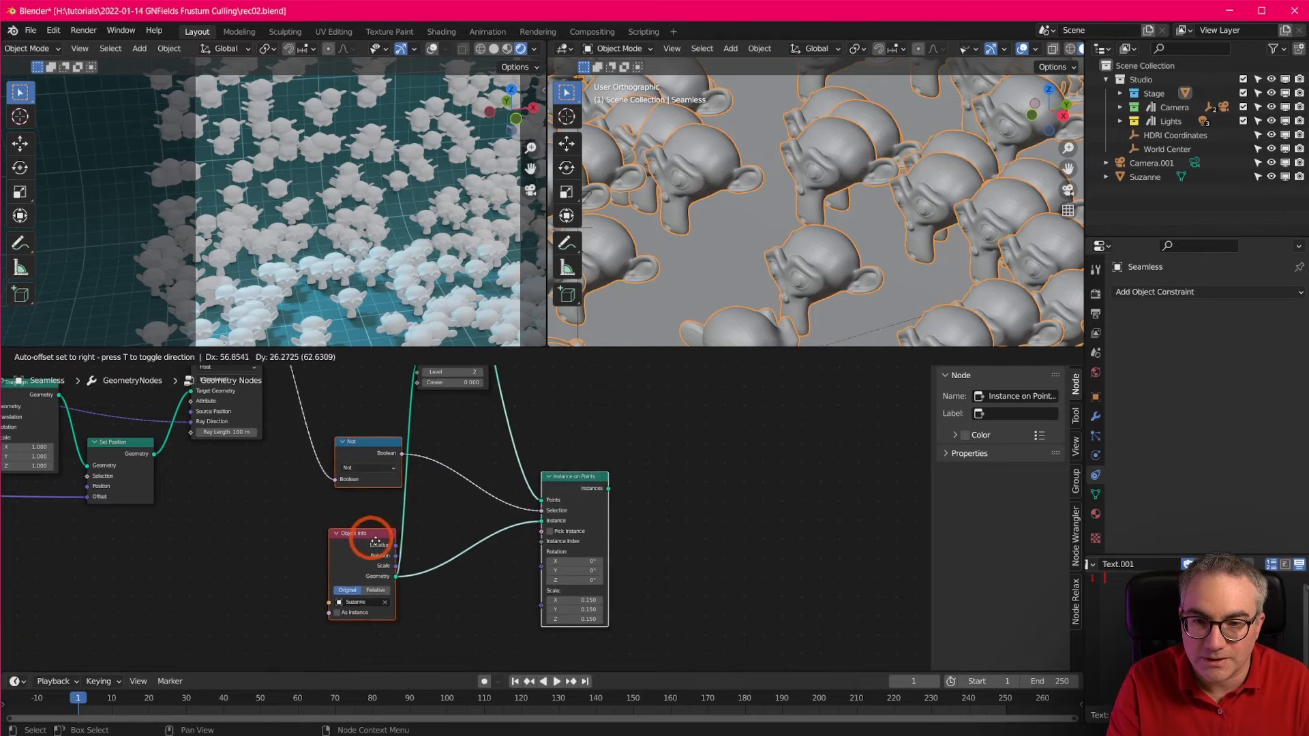
middle_drag(580, 425, 572, 584)
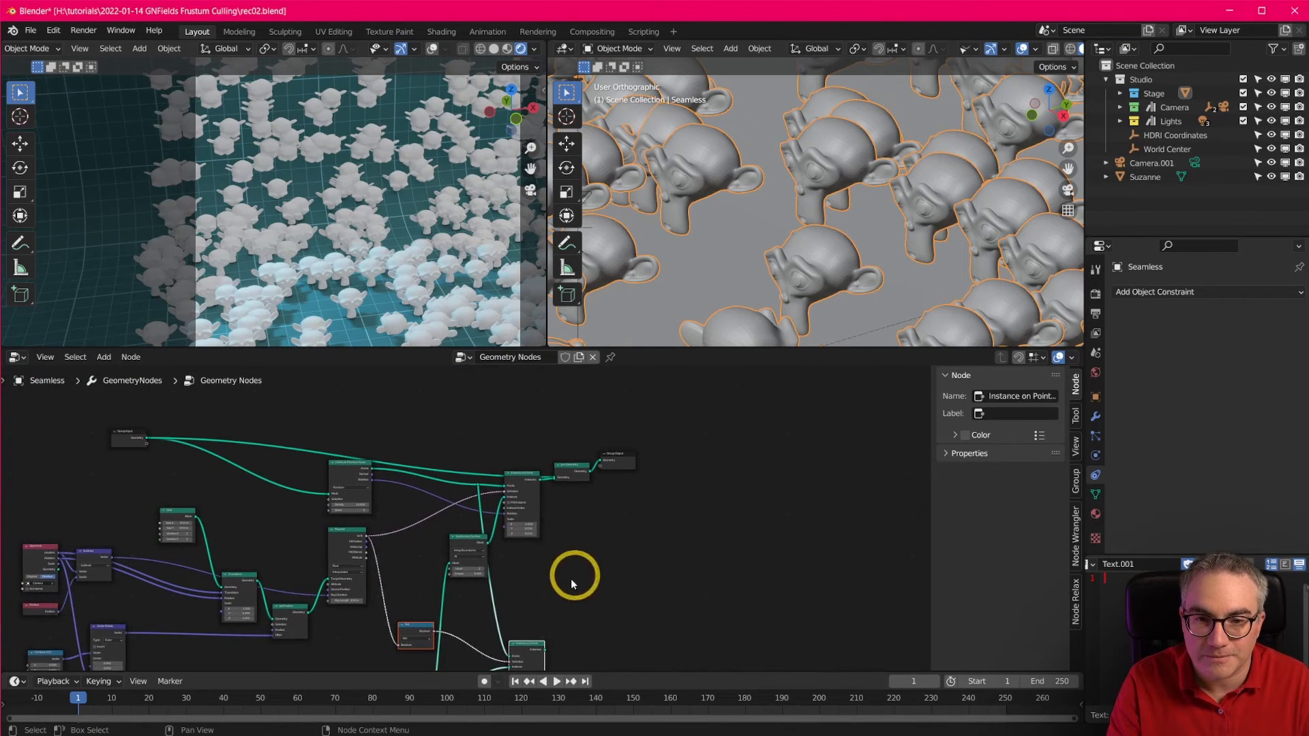
middle_drag(355, 515, 526, 447)
Select the scene camera and move it to a new position in front of the stage to test the frustum culling.
scroll(427, 170, down, 6)
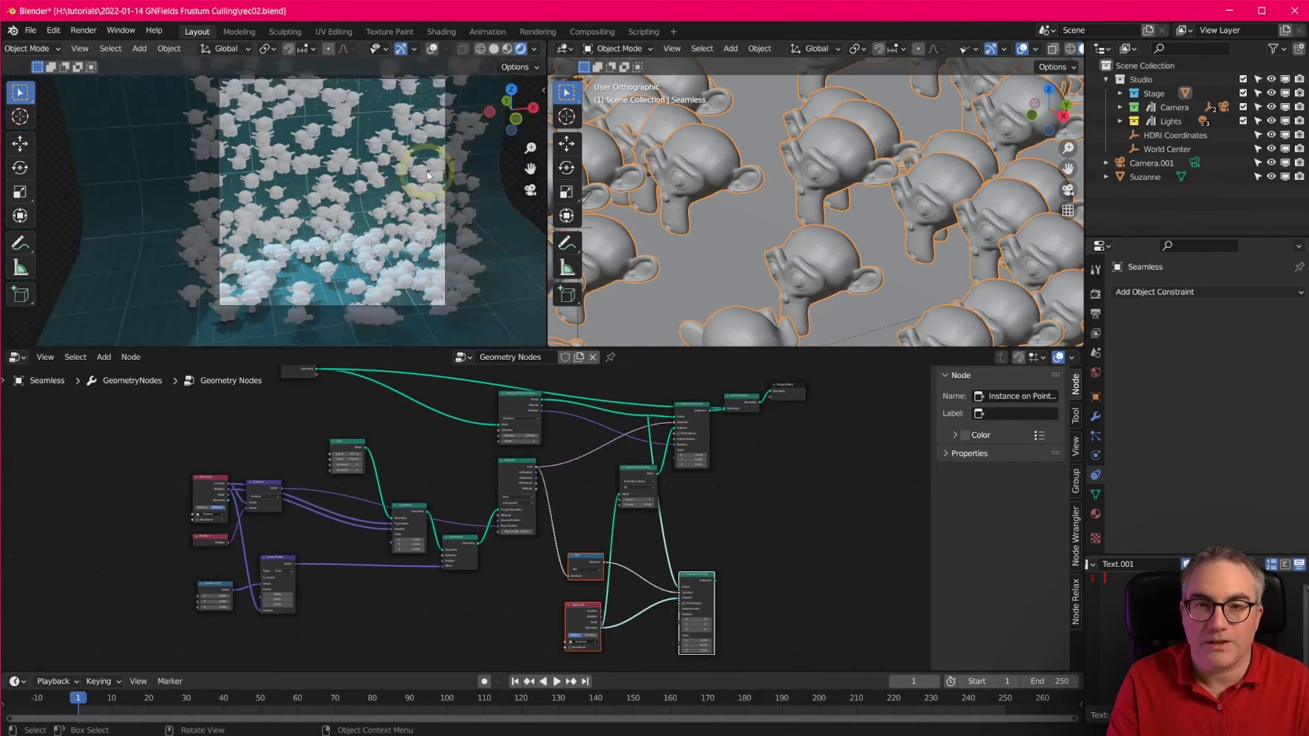
scroll(754, 230, down, 10)
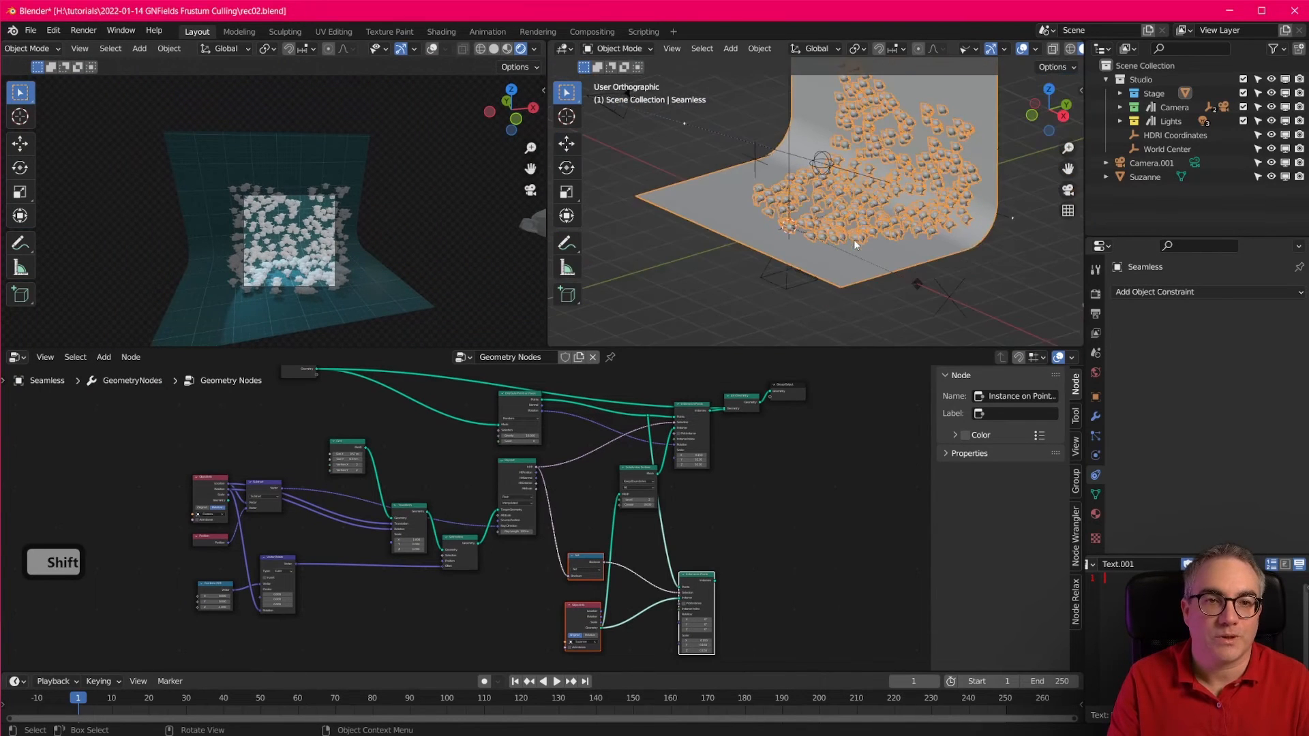
click(636, 120)
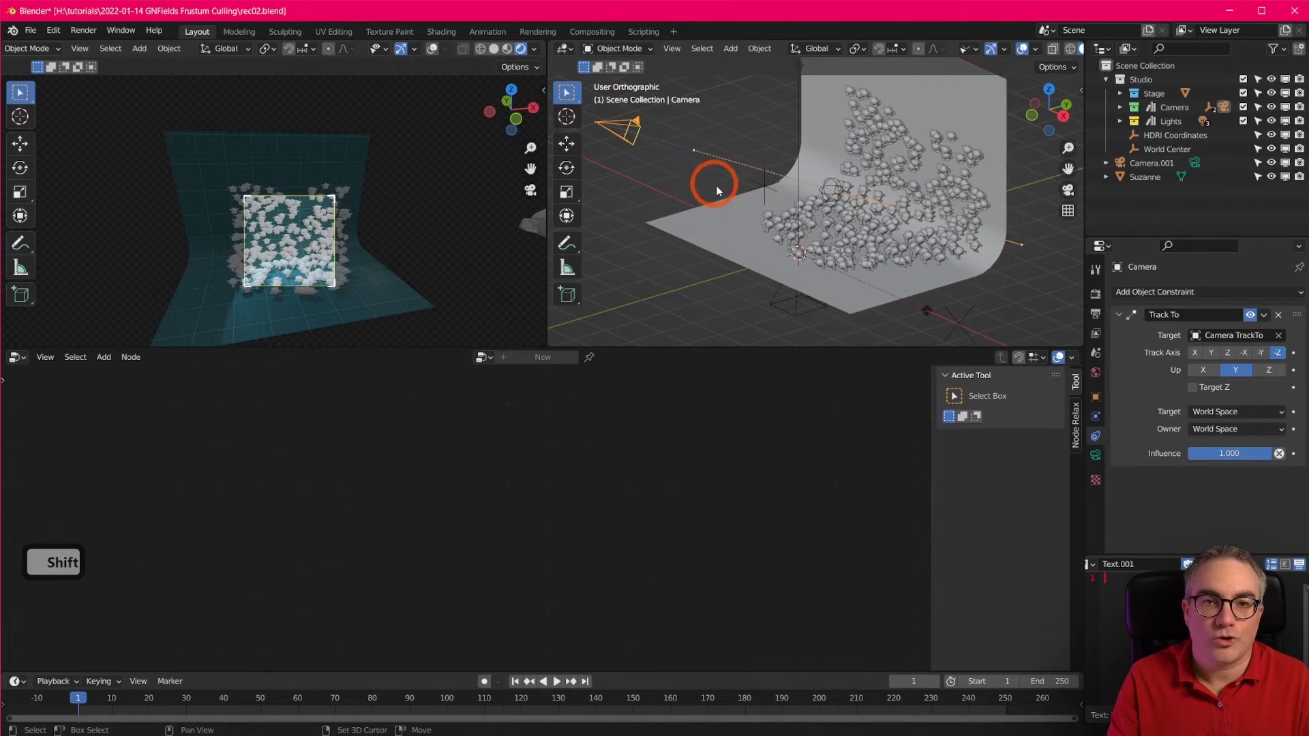
key(g)
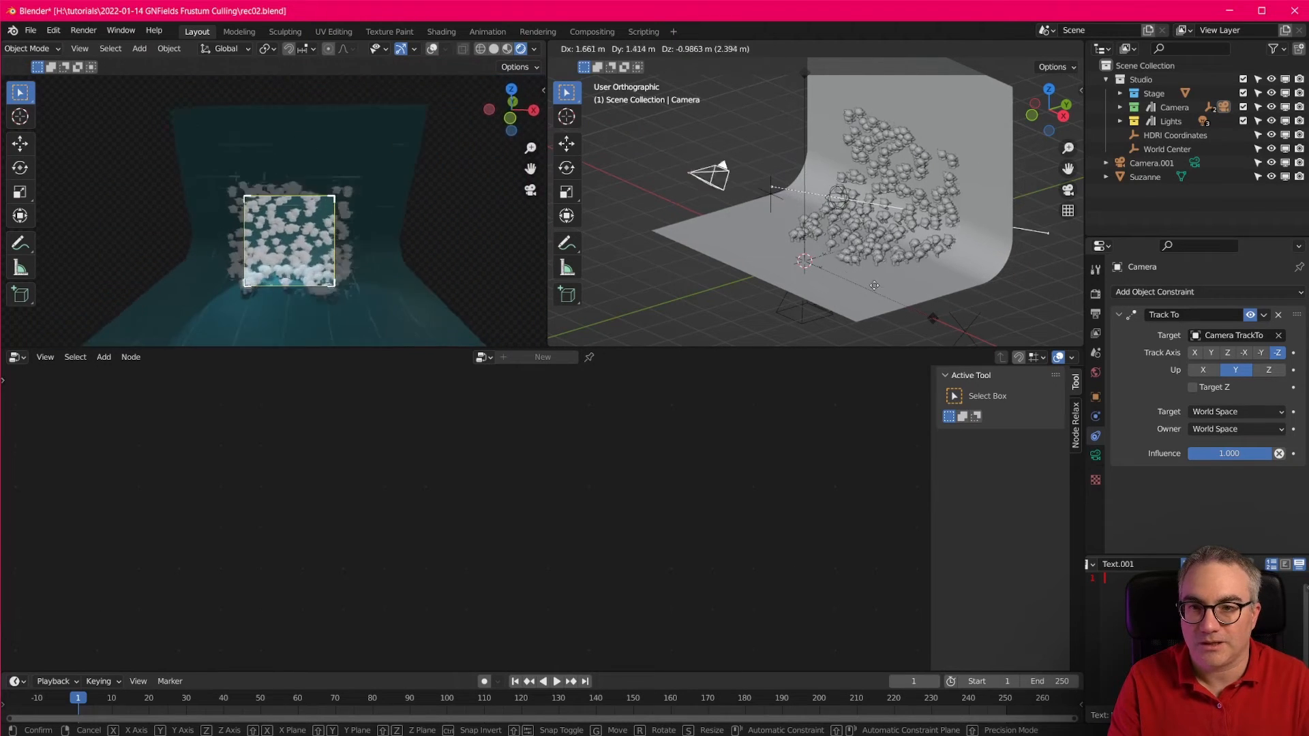
click(811, 325)
Switch the scene viewport to the right orthographic view and hide the original Suzanne object.
scroll(809, 237, down, 2)
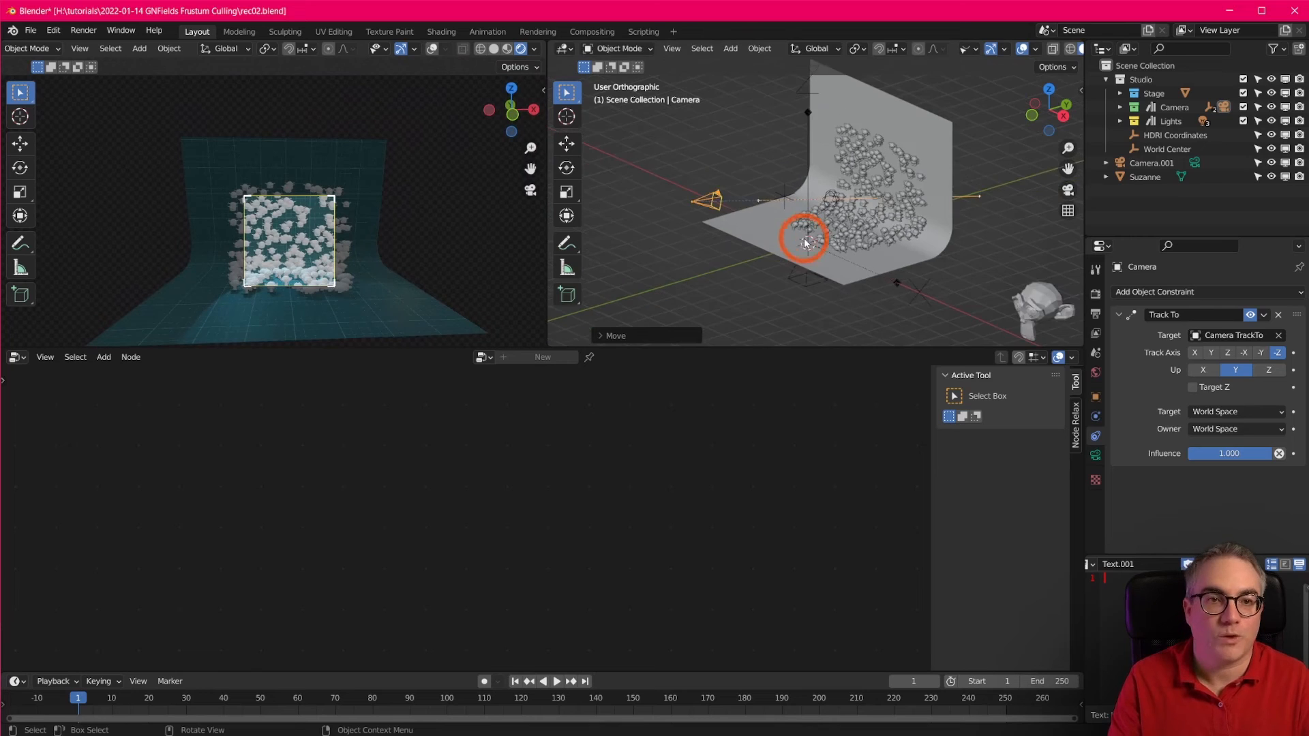
shift+middle_drag(836, 239, 824, 264)
key(KP_3)
scroll(809, 200, up, 4)
scroll(837, 299, down, 3)
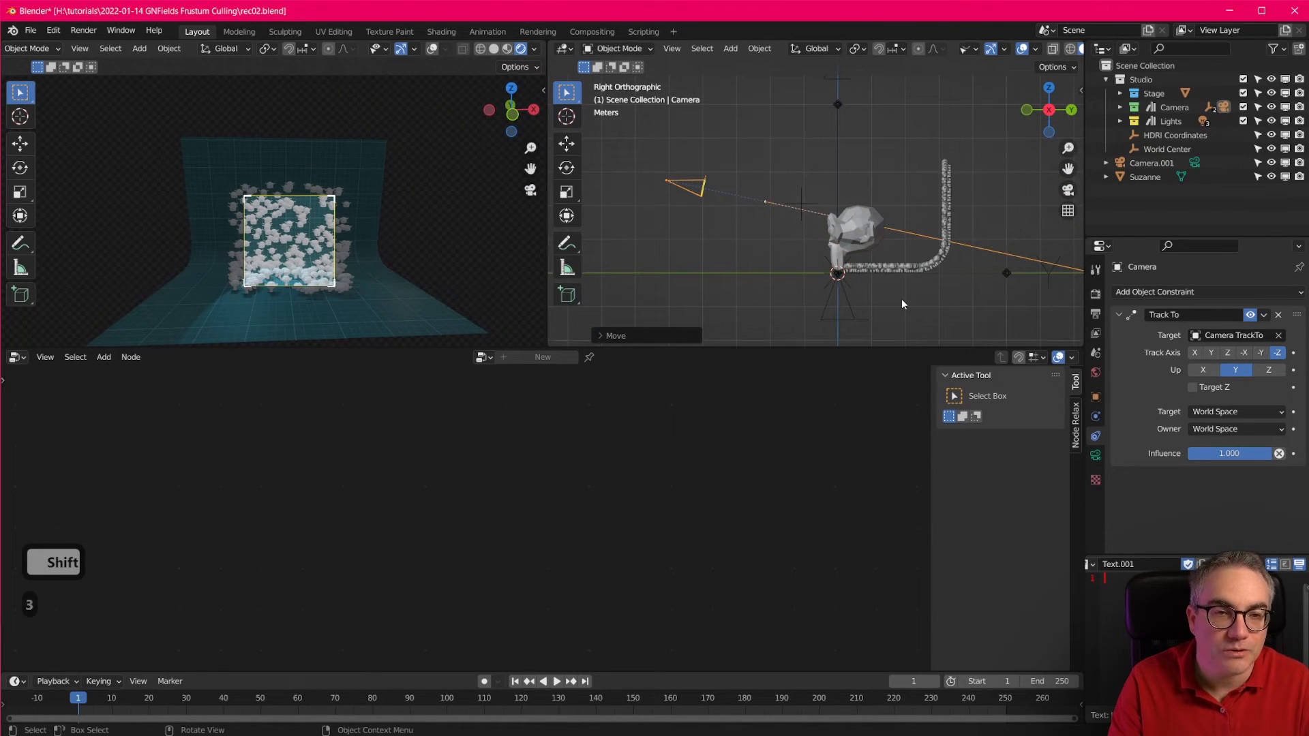
click(1272, 176)
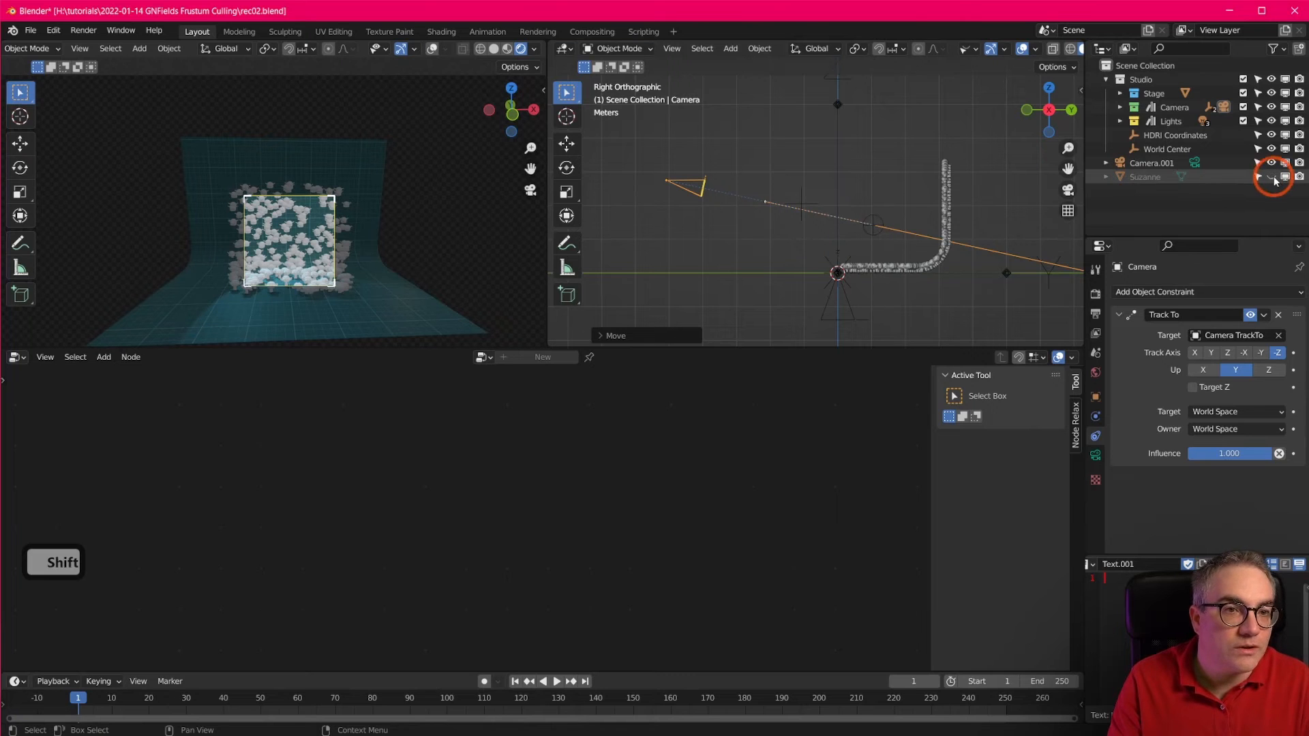
Move the camera in the side view over the stage, past its tracking target, and examine the instance distribution from several angles.
scroll(783, 304, up, 1)
key(g)
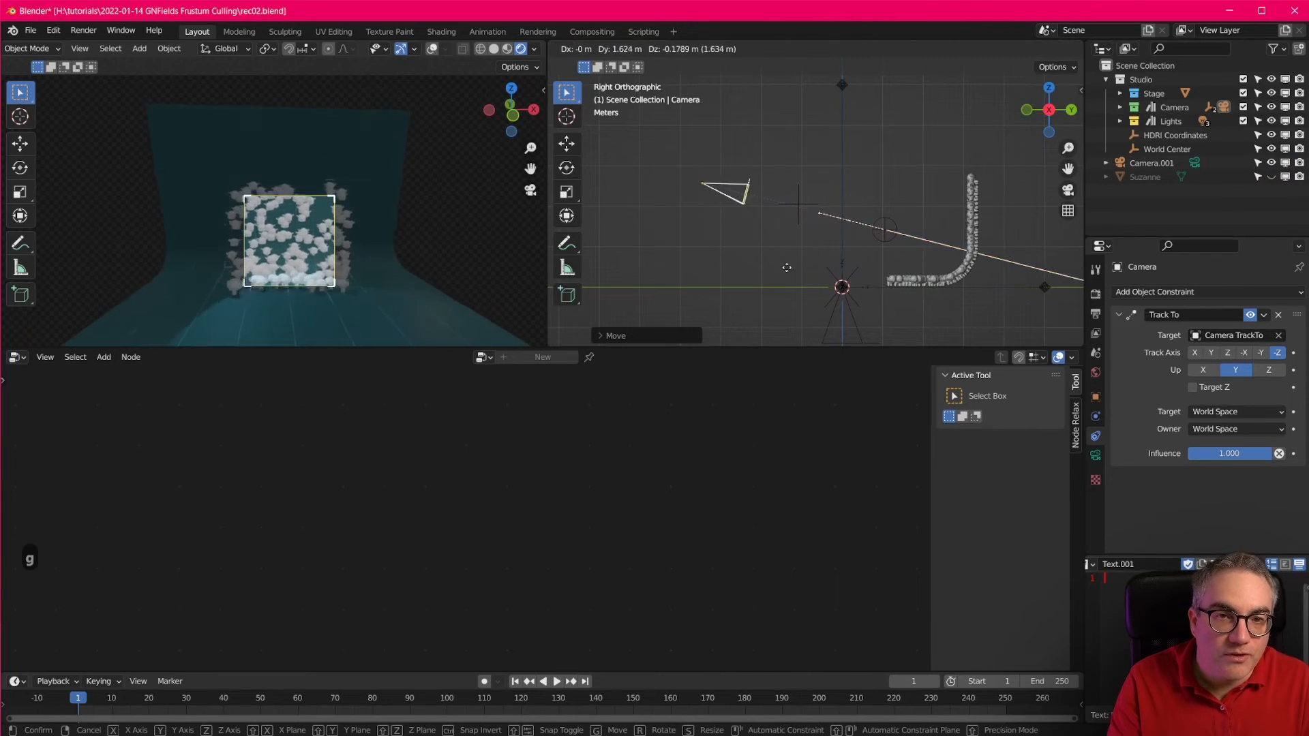
click(942, 317)
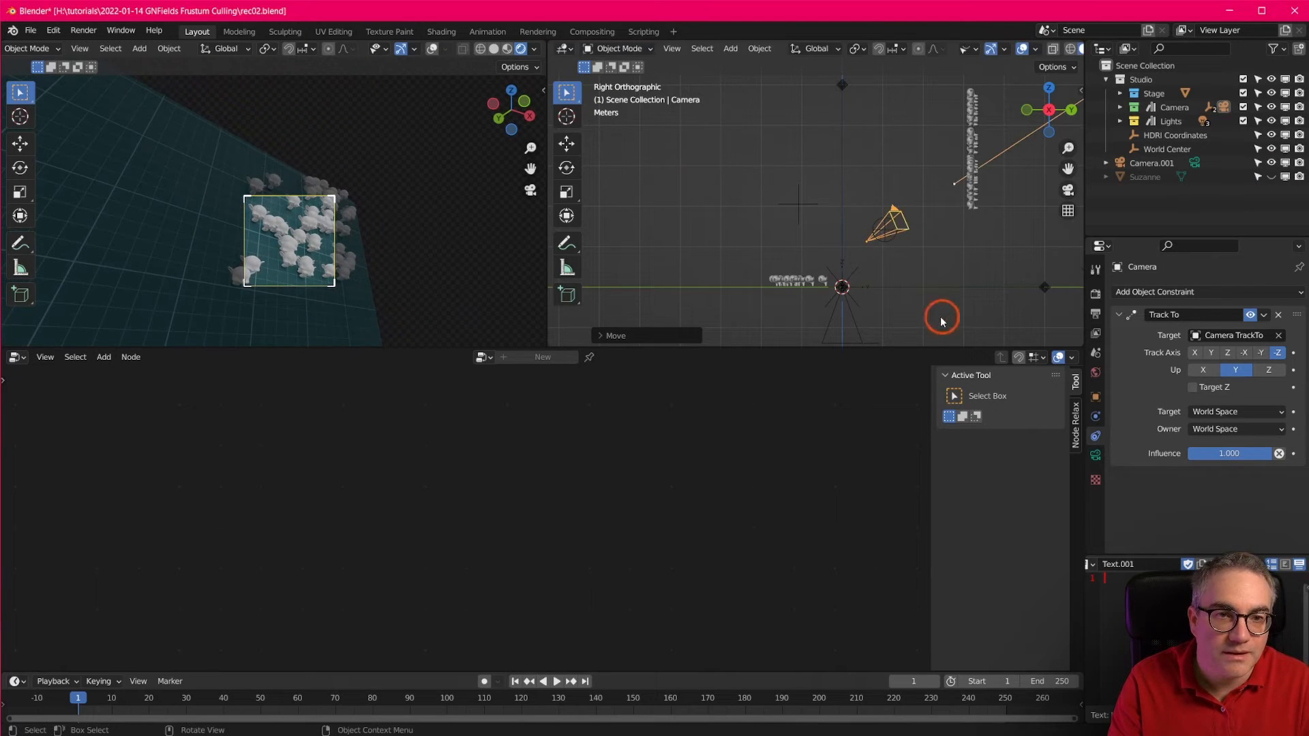
middle_drag(891, 262, 979, 313)
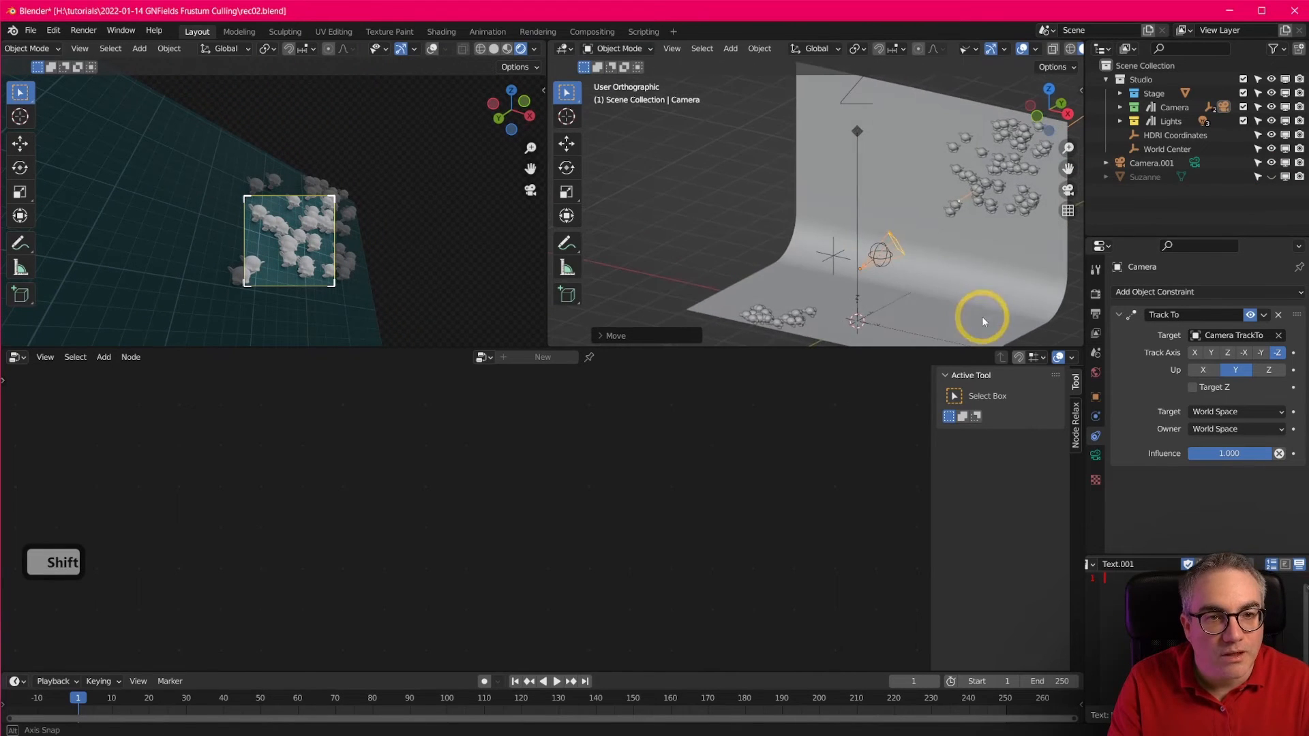
middle_drag(808, 319, 830, 260)
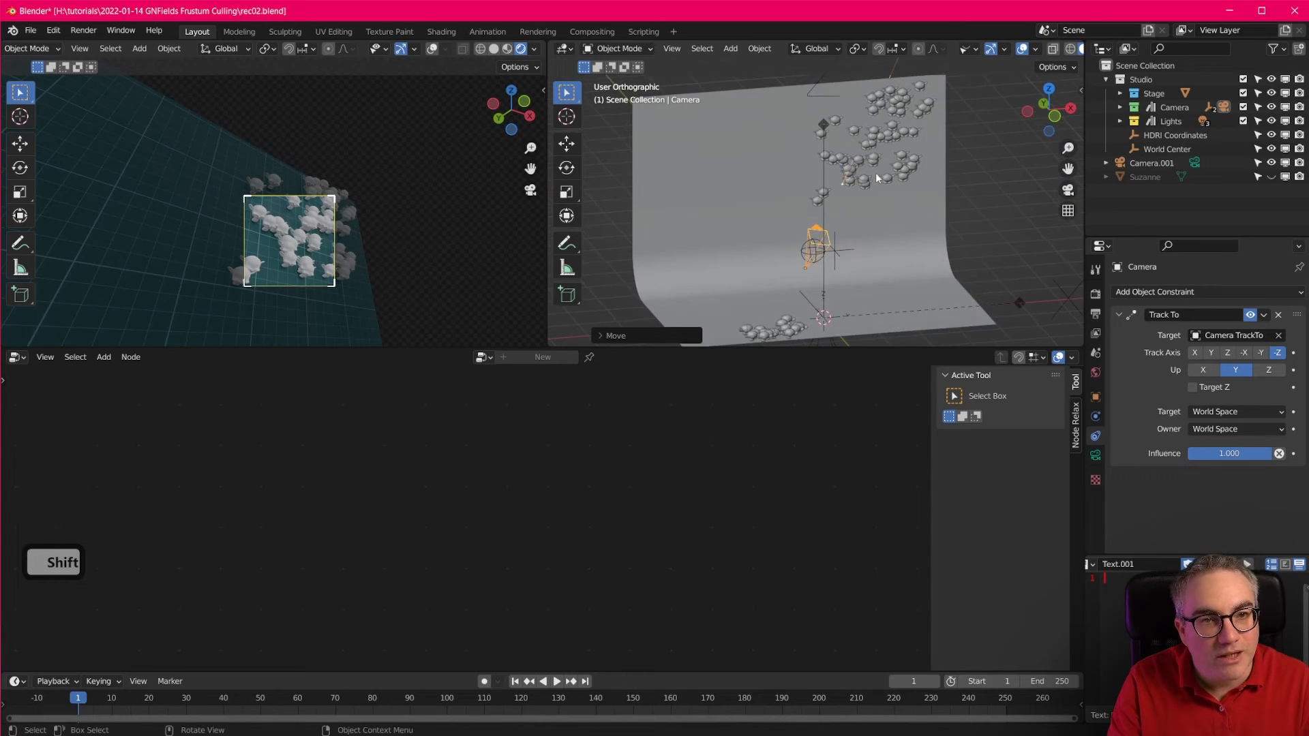
middle_drag(875, 176, 775, 235)
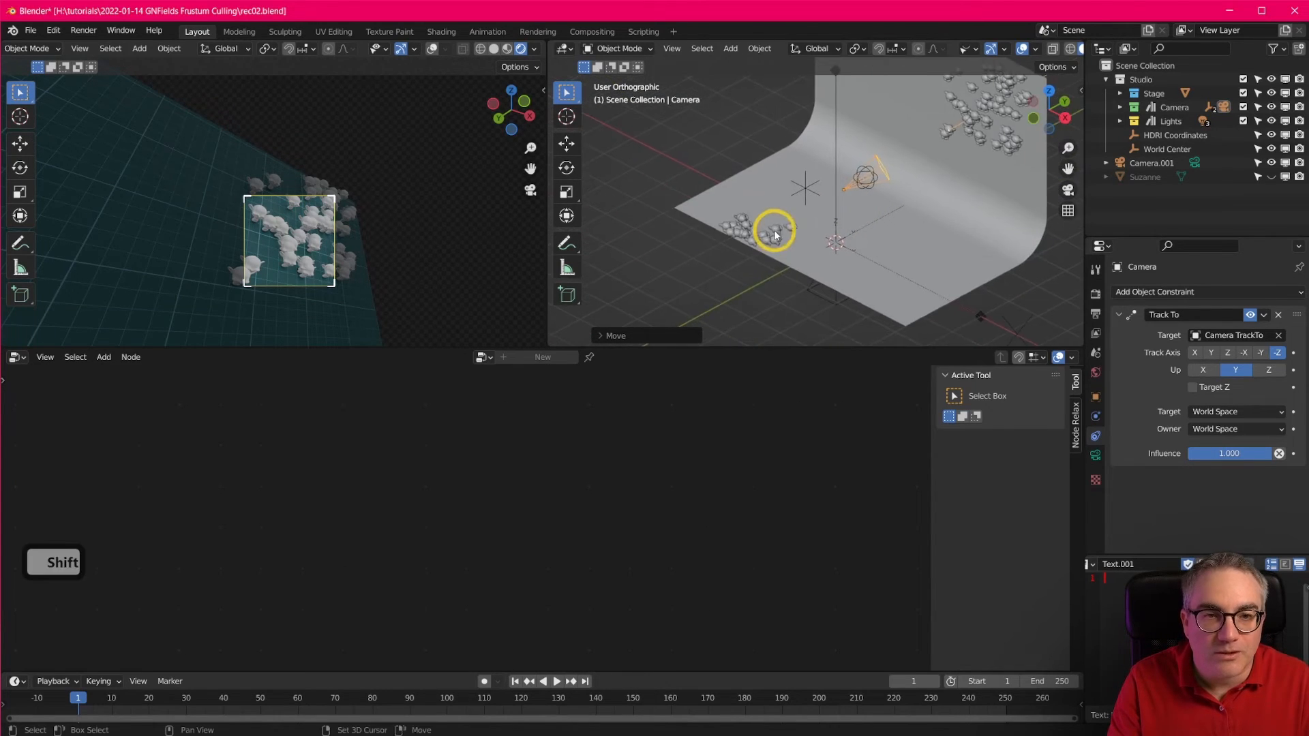
Enlarge the scene viewport and draw annotation lines from the wall and floor instances through the camera to illustrate the ray directions.
scroll(753, 220, up, 3)
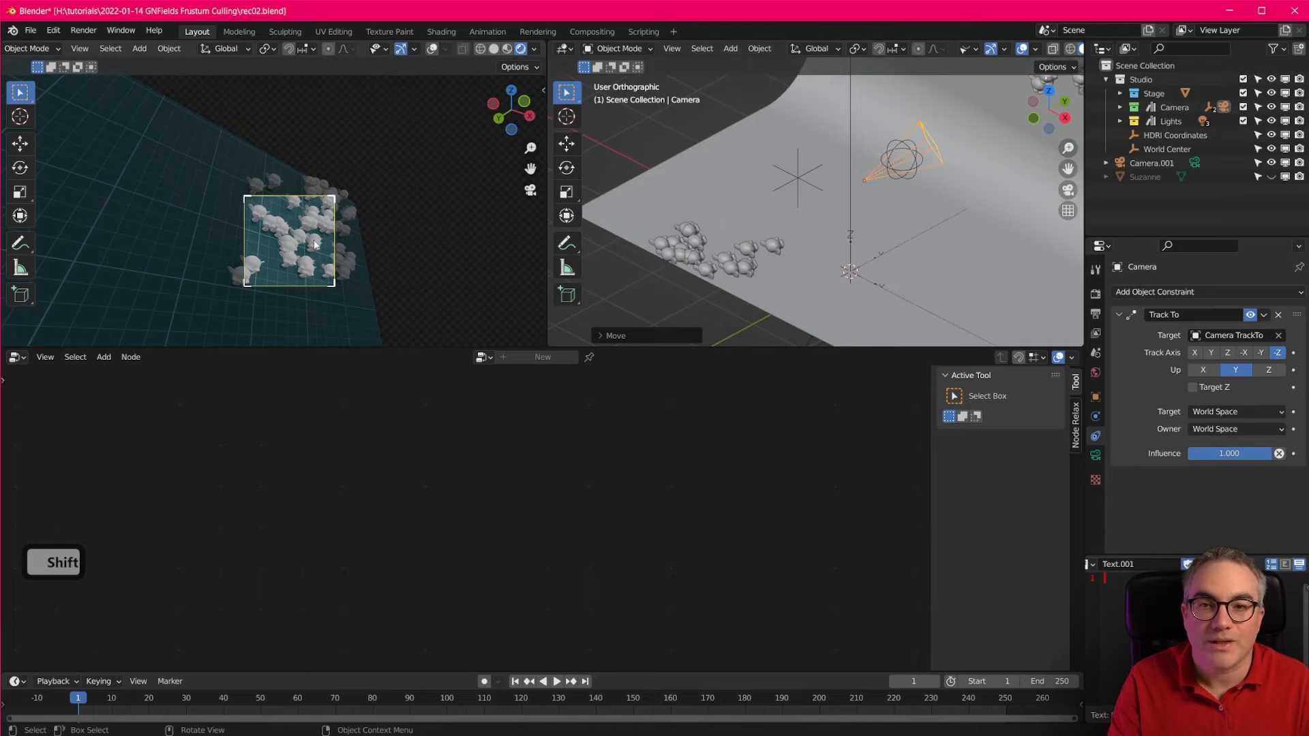
mouse_move(808, 252)
middle_down()
mouse_move(859, 196)
mouse_move(869, 249)
mouse_move(832, 248)
middle_up()
key(ctrl+space)
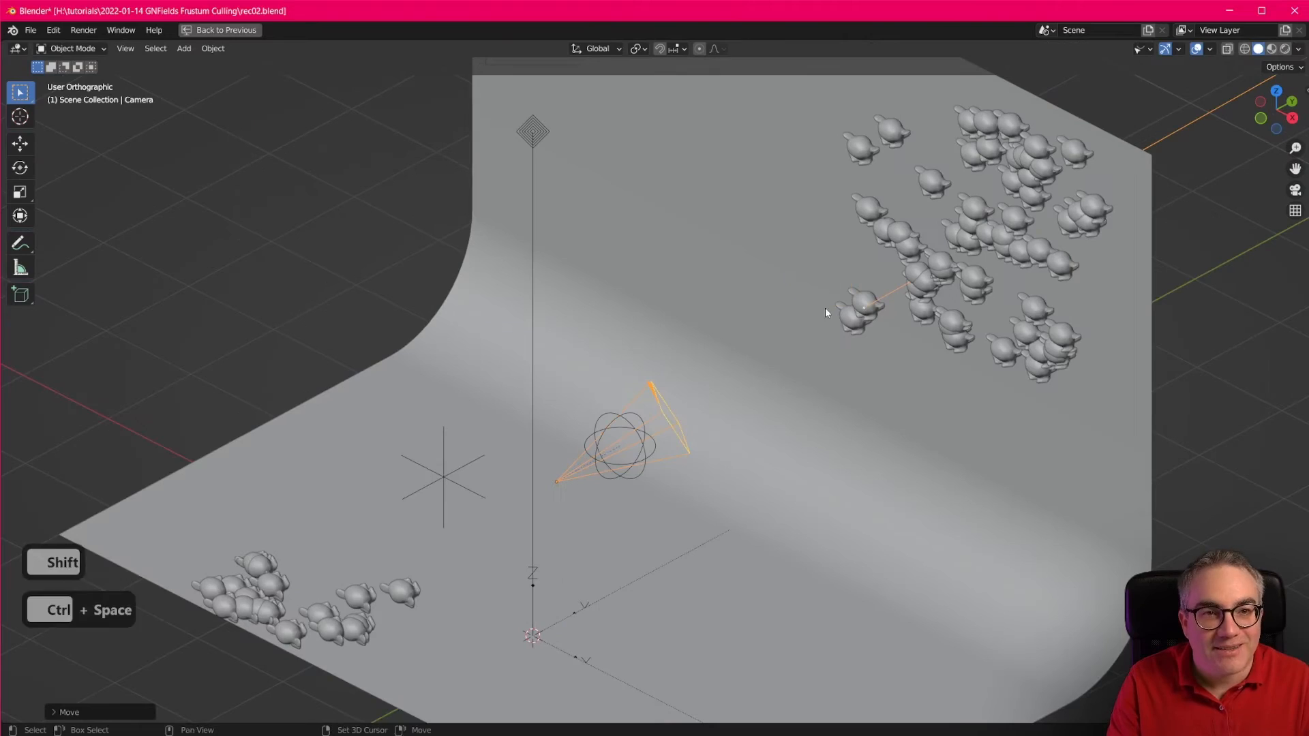
middle_drag(825, 308, 841, 276)
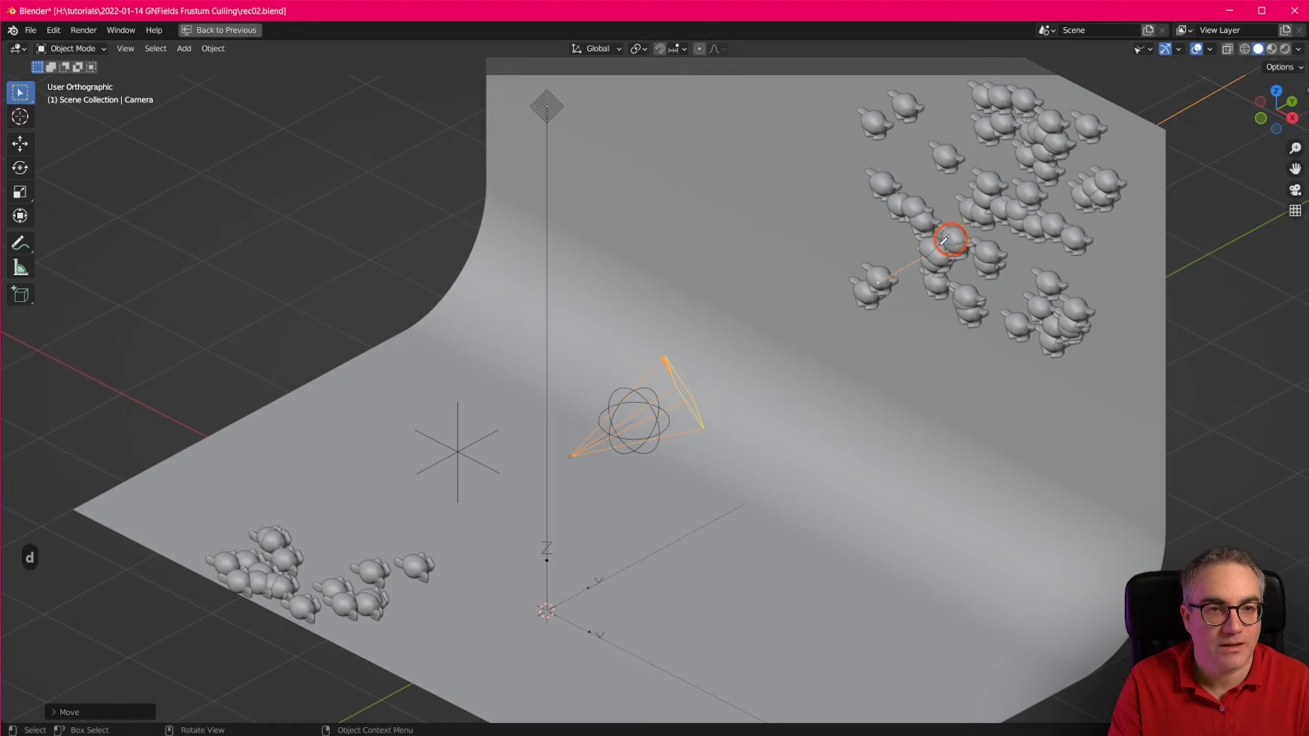
mouse_move(946, 238)
mouse_down()
mouse_move(803, 307)
mouse_move(578, 446)
mouse_move(600, 456)
mouse_up()
drag(692, 389, 680, 382)
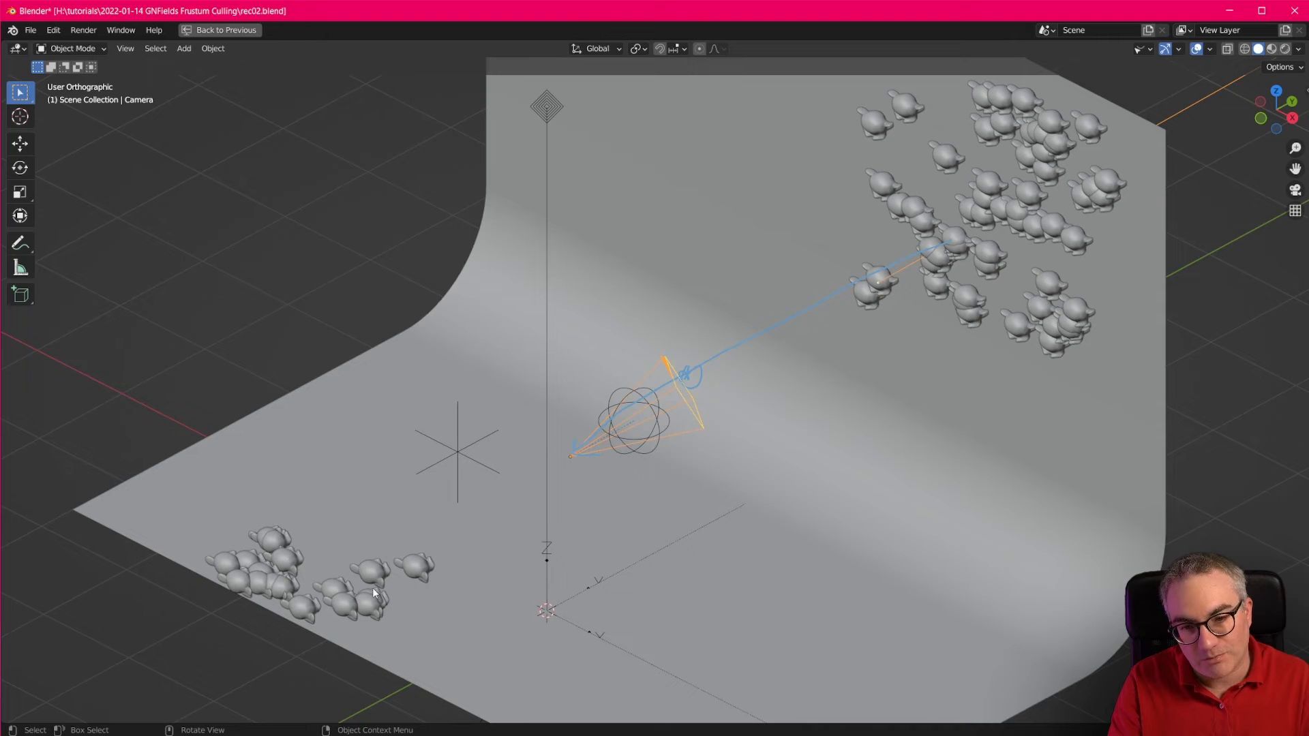
drag(379, 596, 543, 485)
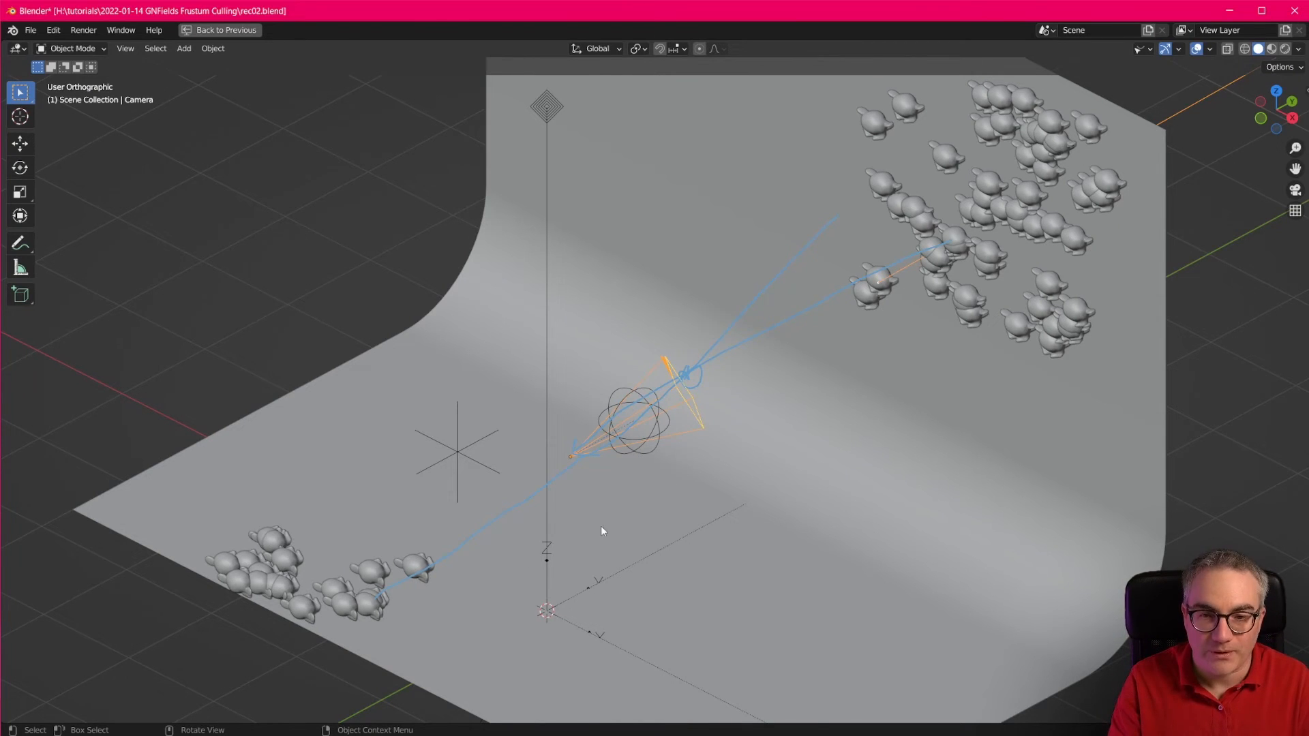
Restore the split layout and select the Seamless stage object to show its Geometry Nodes tree.
key(ctrl+space)
click(895, 240)
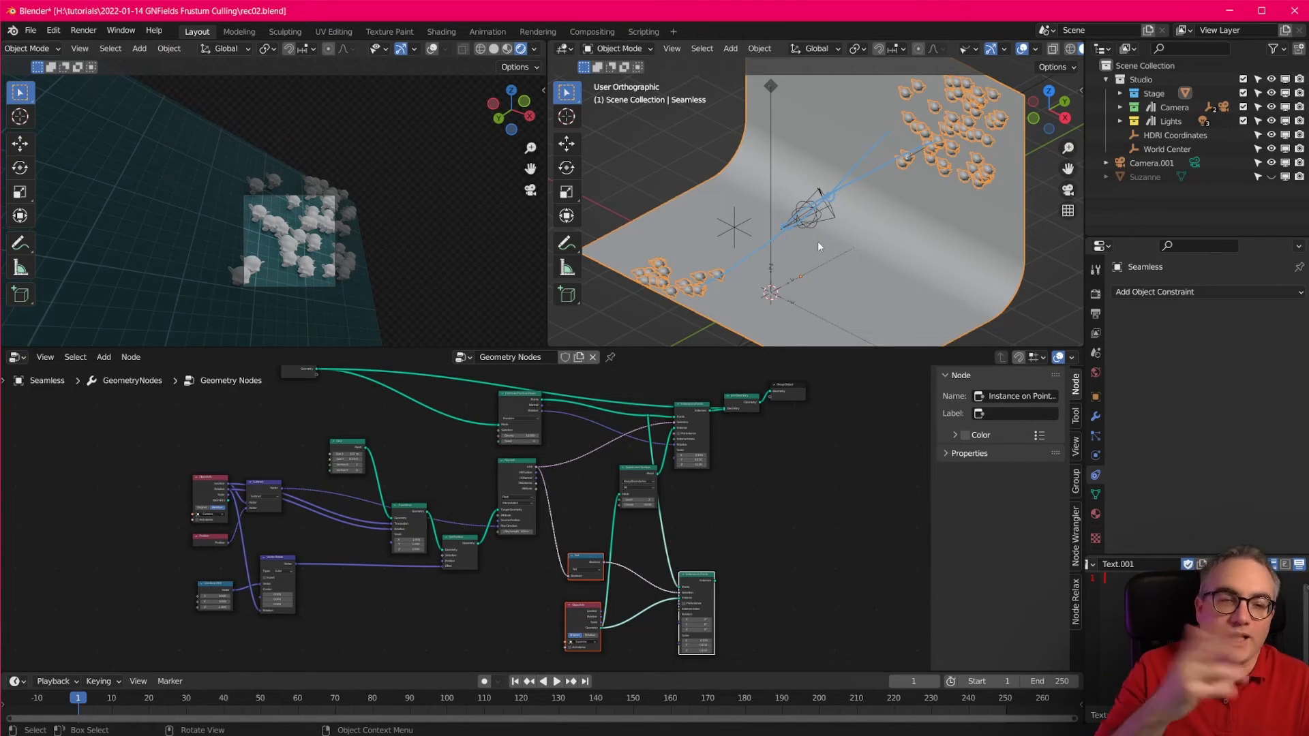
scroll(885, 223, up, 3)
shift+middle_drag(904, 198, 896, 218)
scroll(935, 176, down, 3)
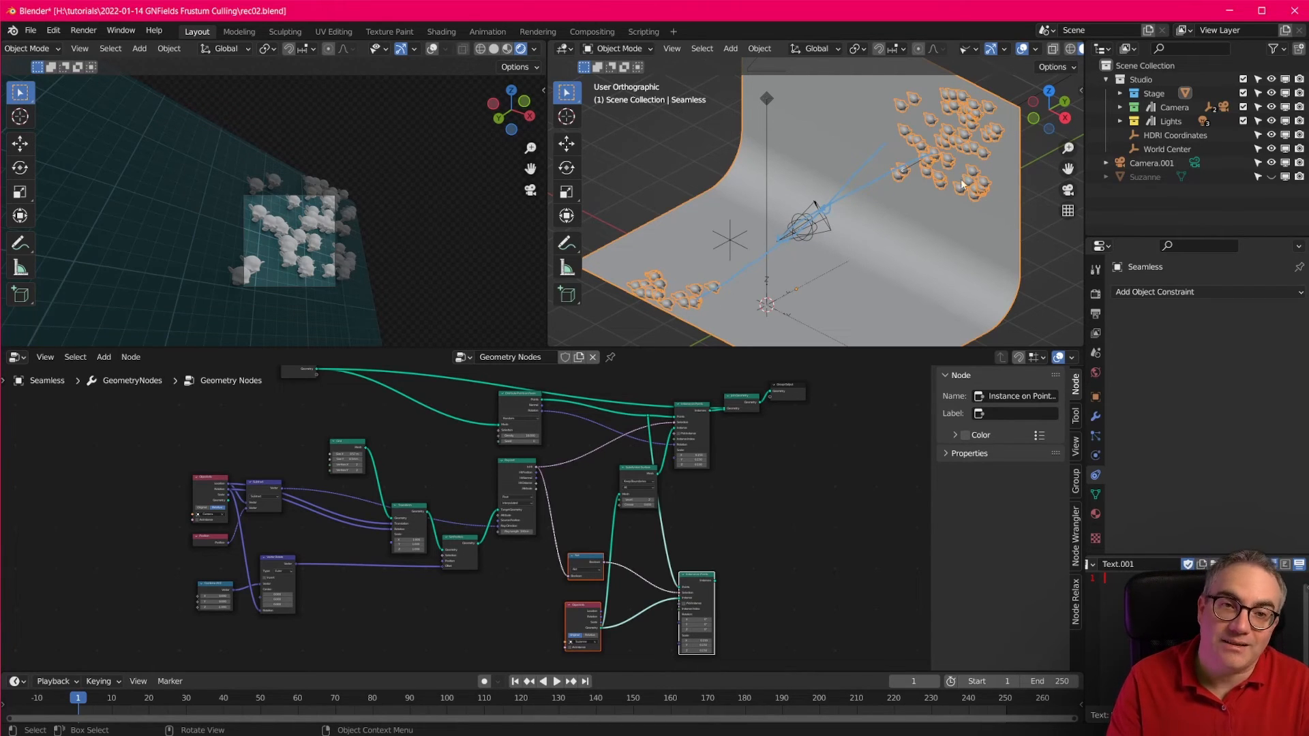
Examine the Raycast node's Ray Length setting and trace the nodes that feed its ray direction.
scroll(439, 510, up, 5)
scroll(450, 513, up, 3)
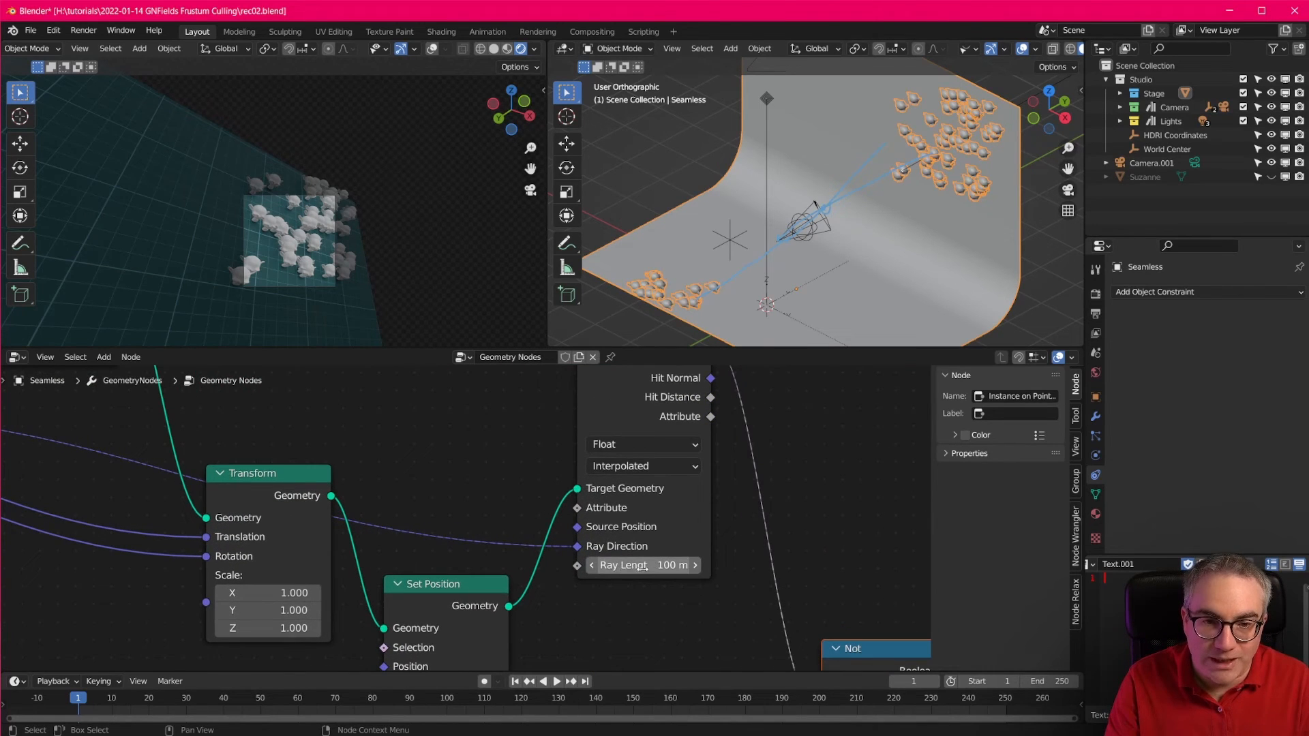
scroll(642, 566, down, 3)
middle_drag(588, 426, 603, 481)
middle_drag(525, 503, 555, 484)
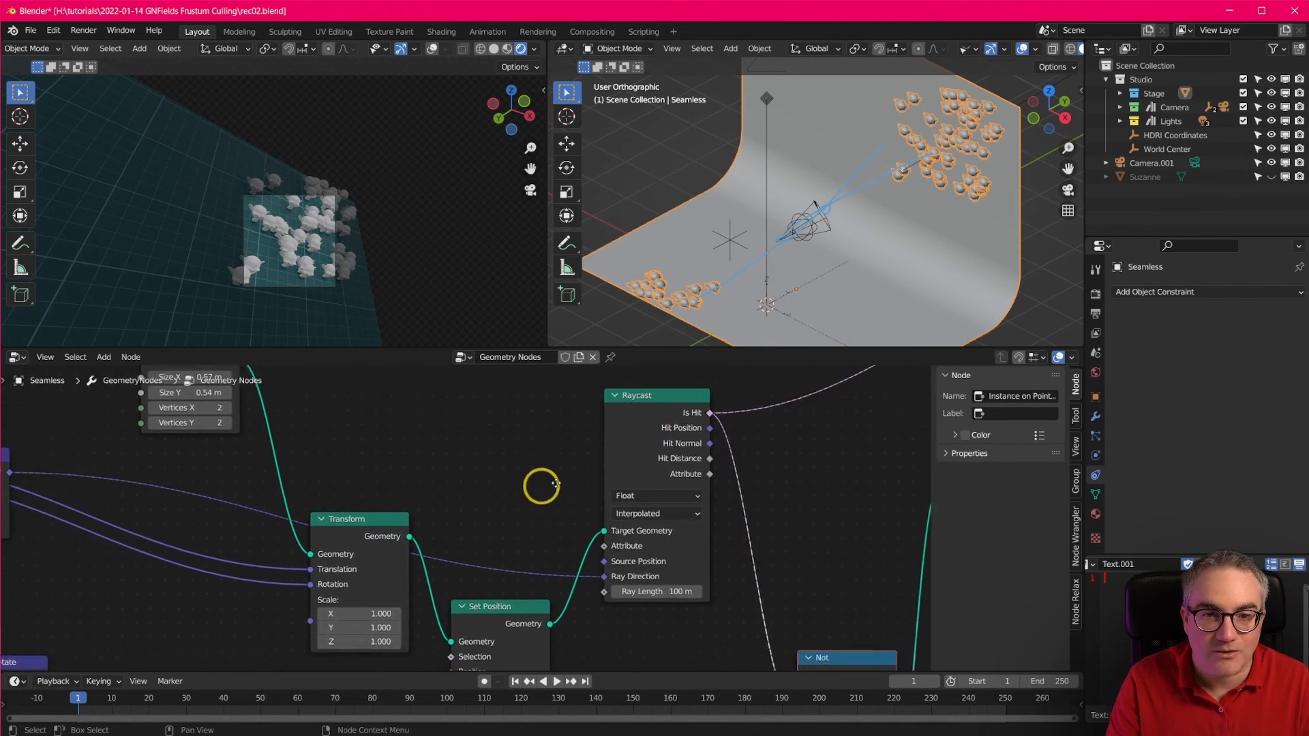
scroll(555, 484, down, 3)
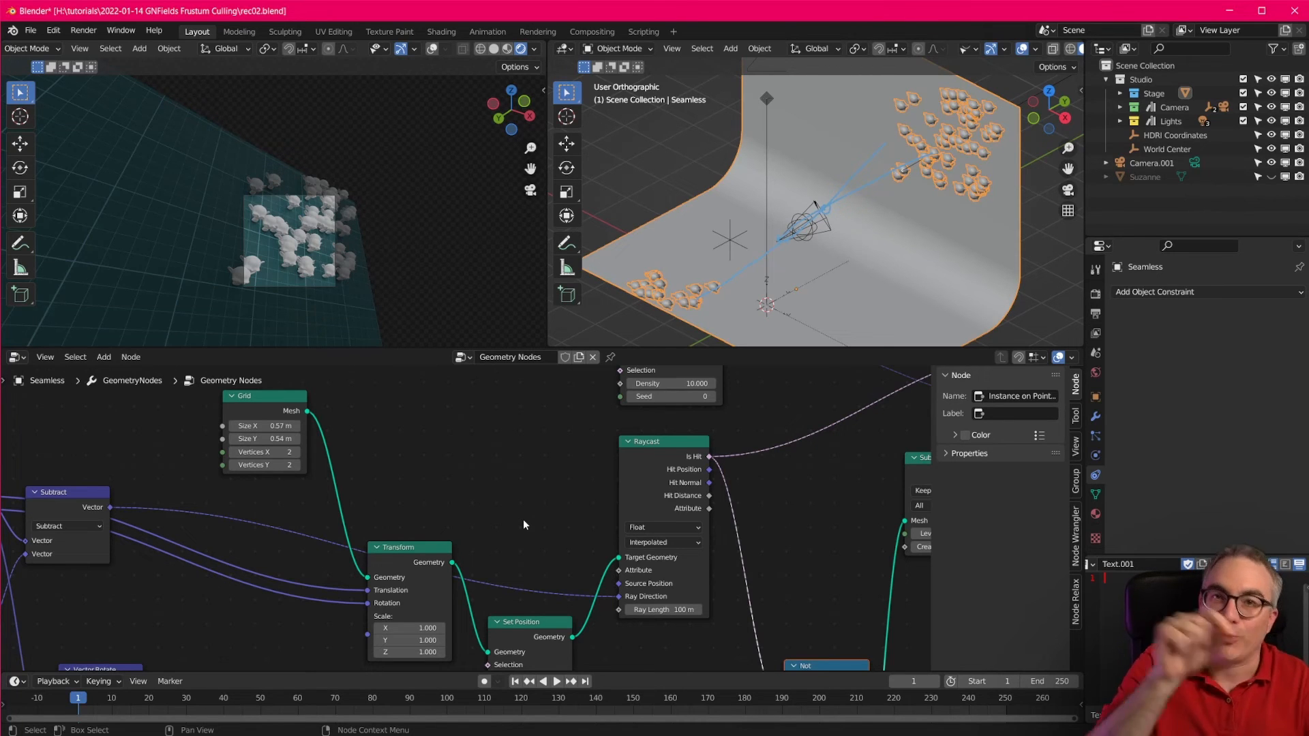
scroll(497, 556, down, 1)
middle_drag(496, 546, 549, 517)
scroll(508, 526, up, 1)
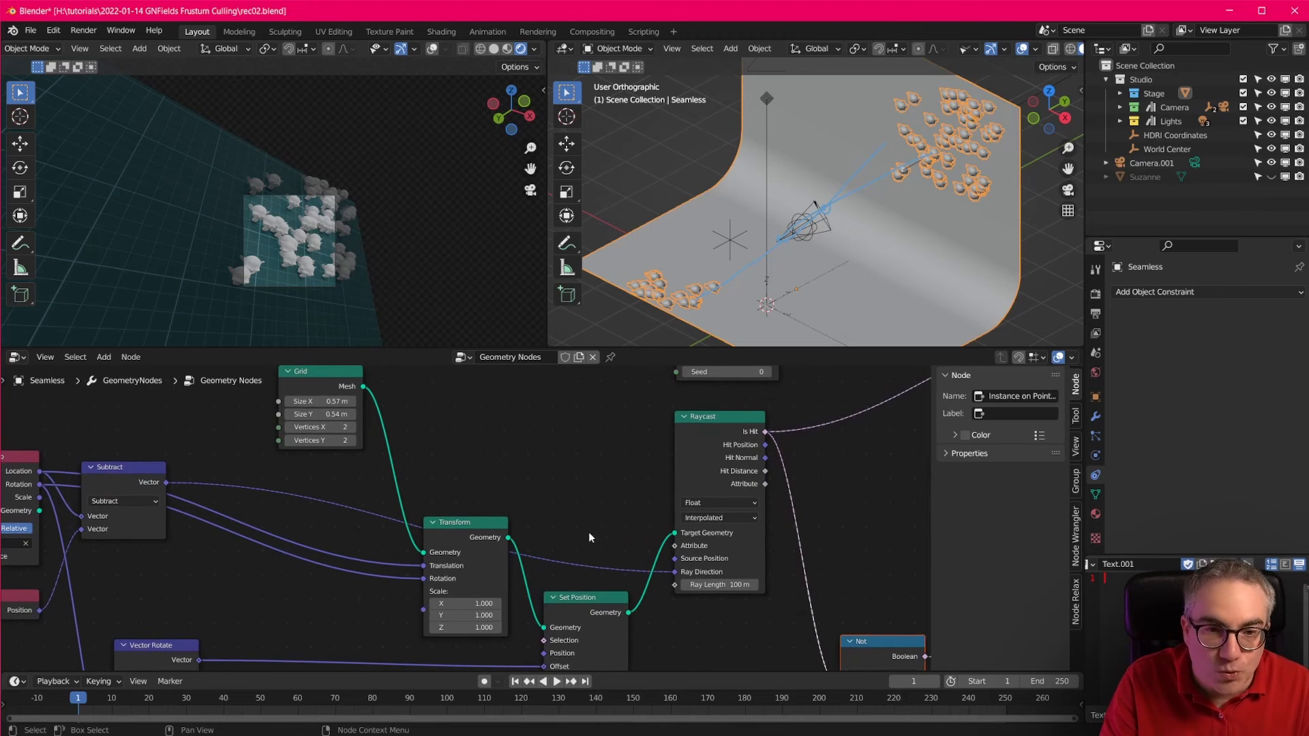
middle_drag(242, 481, 321, 496)
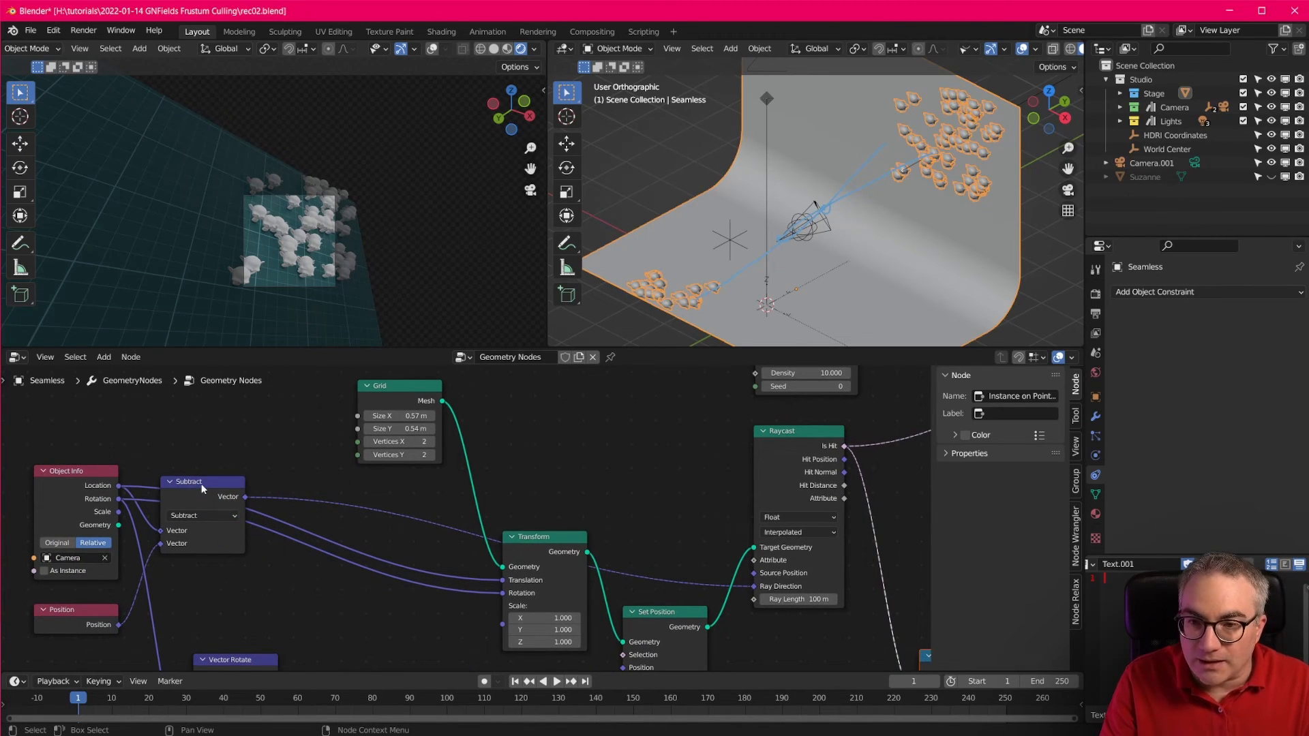
Reposition the Subtract node slightly farther from the camera's Object Info node.
drag(202, 488, 223, 492)
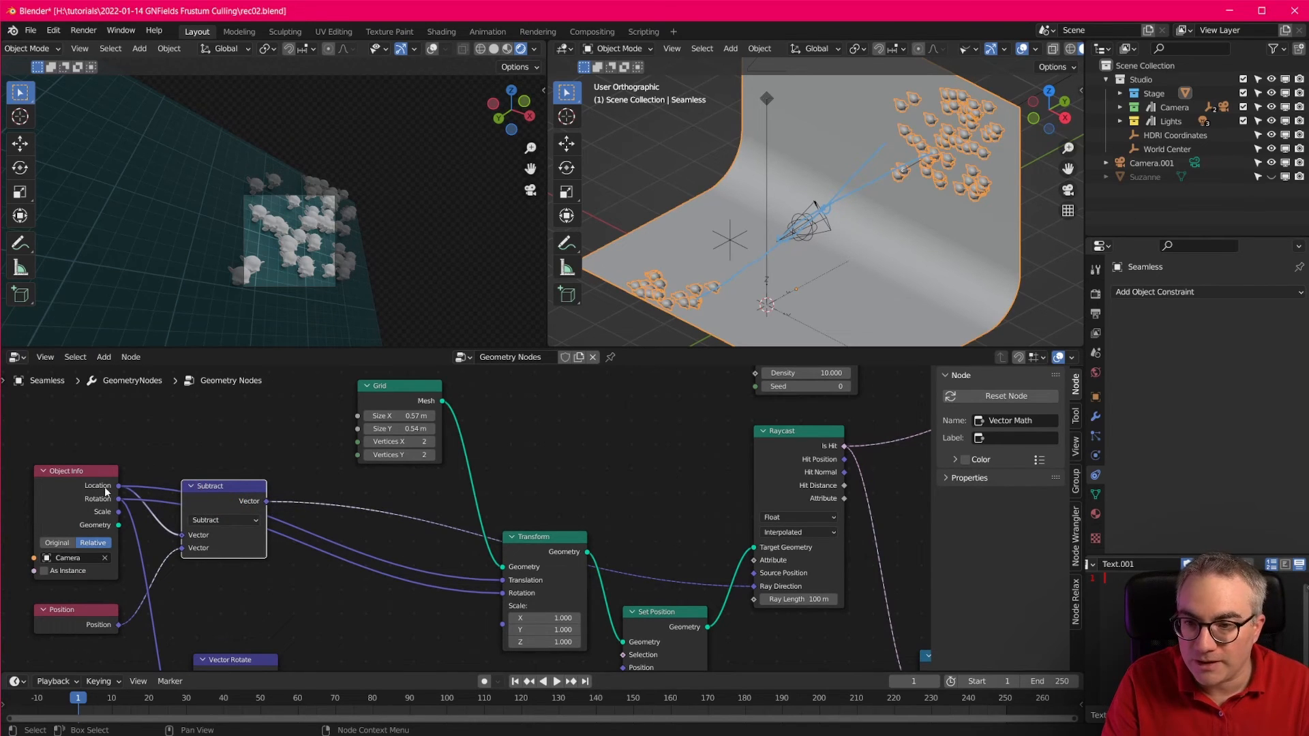
click(76, 475)
drag(72, 611, 72, 610)
drag(81, 494, 78, 490)
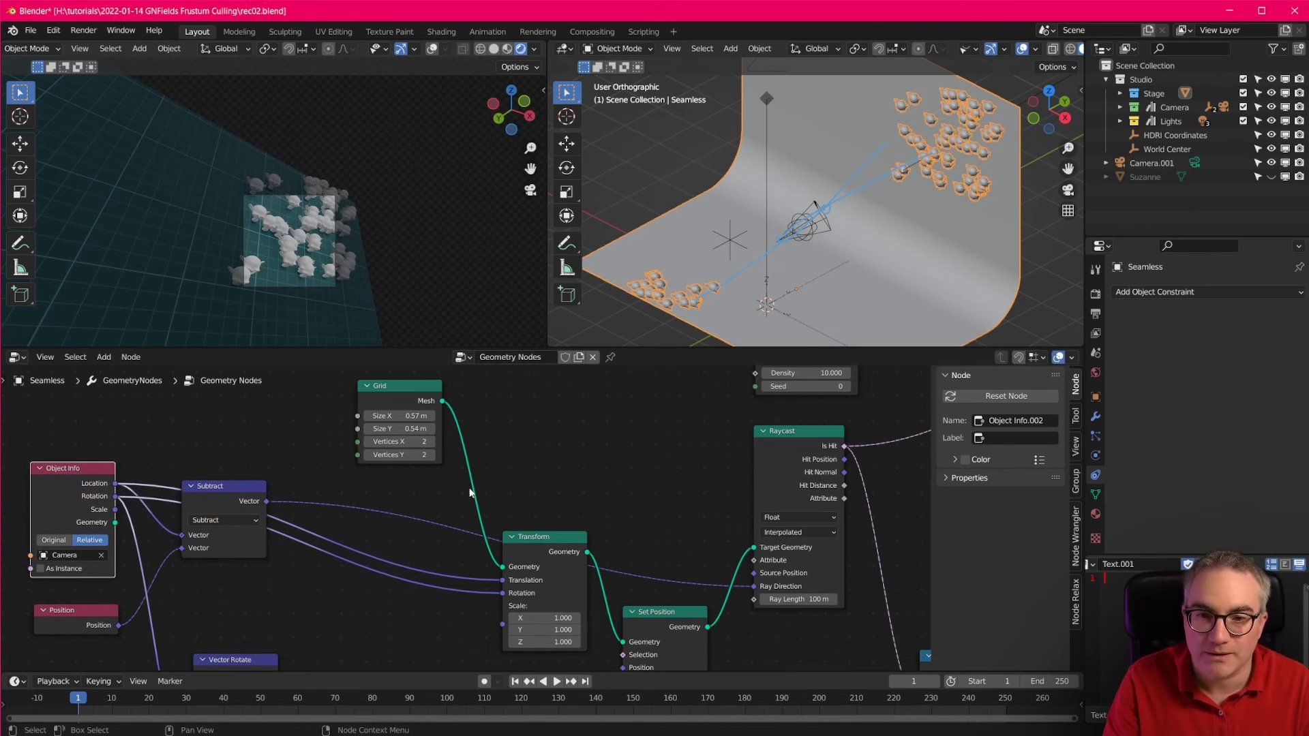
Add a Vector Math node between the Grid and Raycast nodes and set its operation to Length.
key(shift+a)
mouse_move(572, 451)
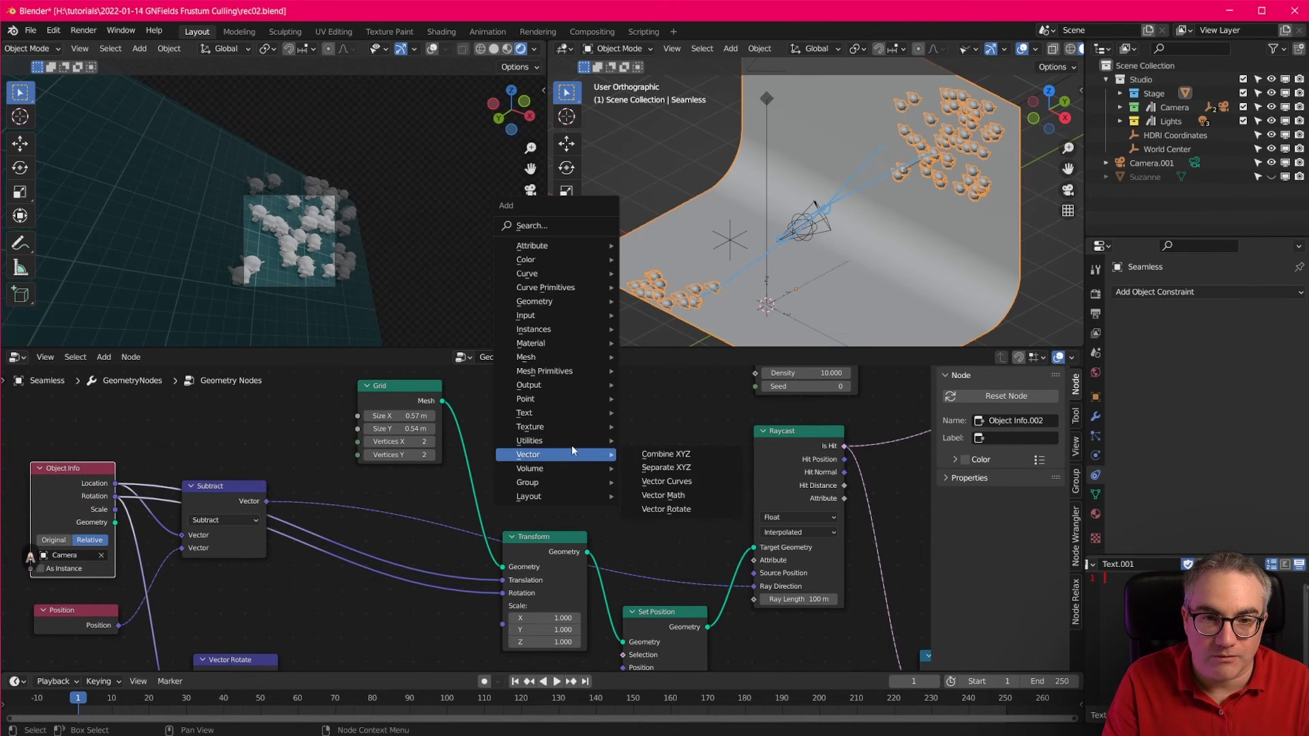
click(664, 495)
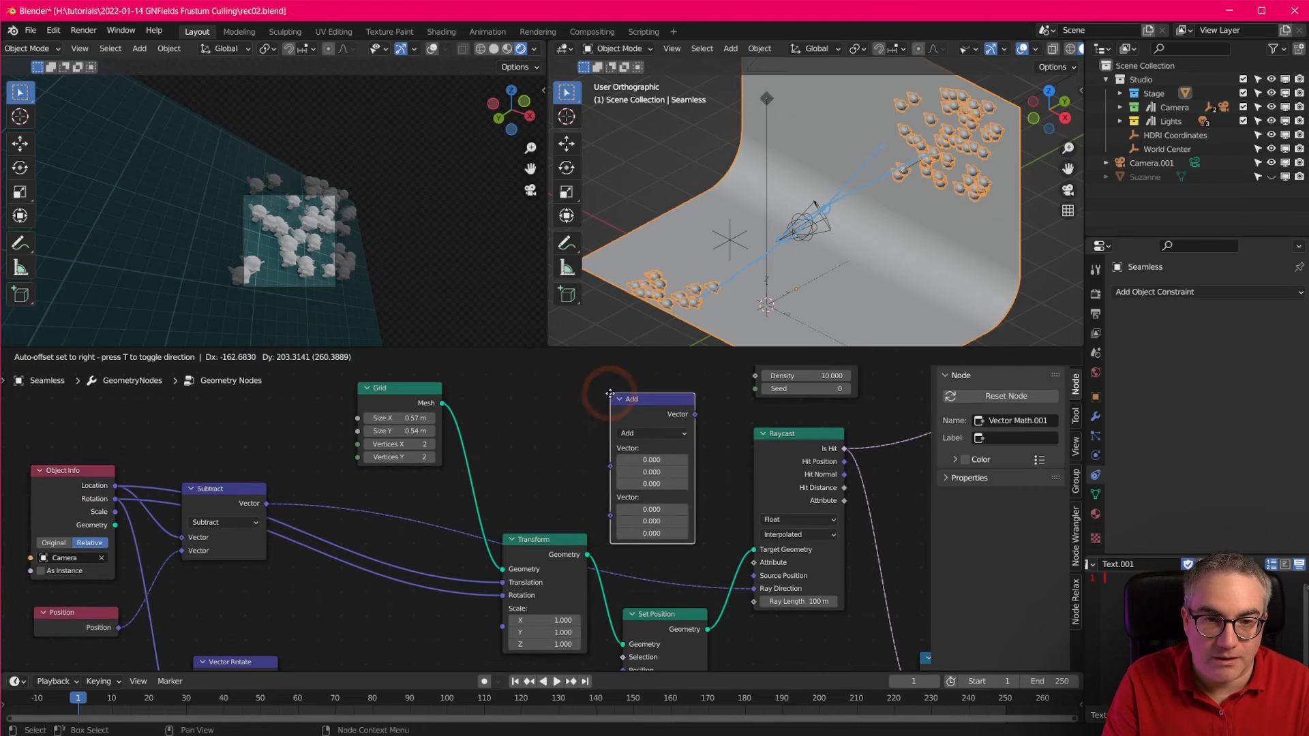
click(660, 437)
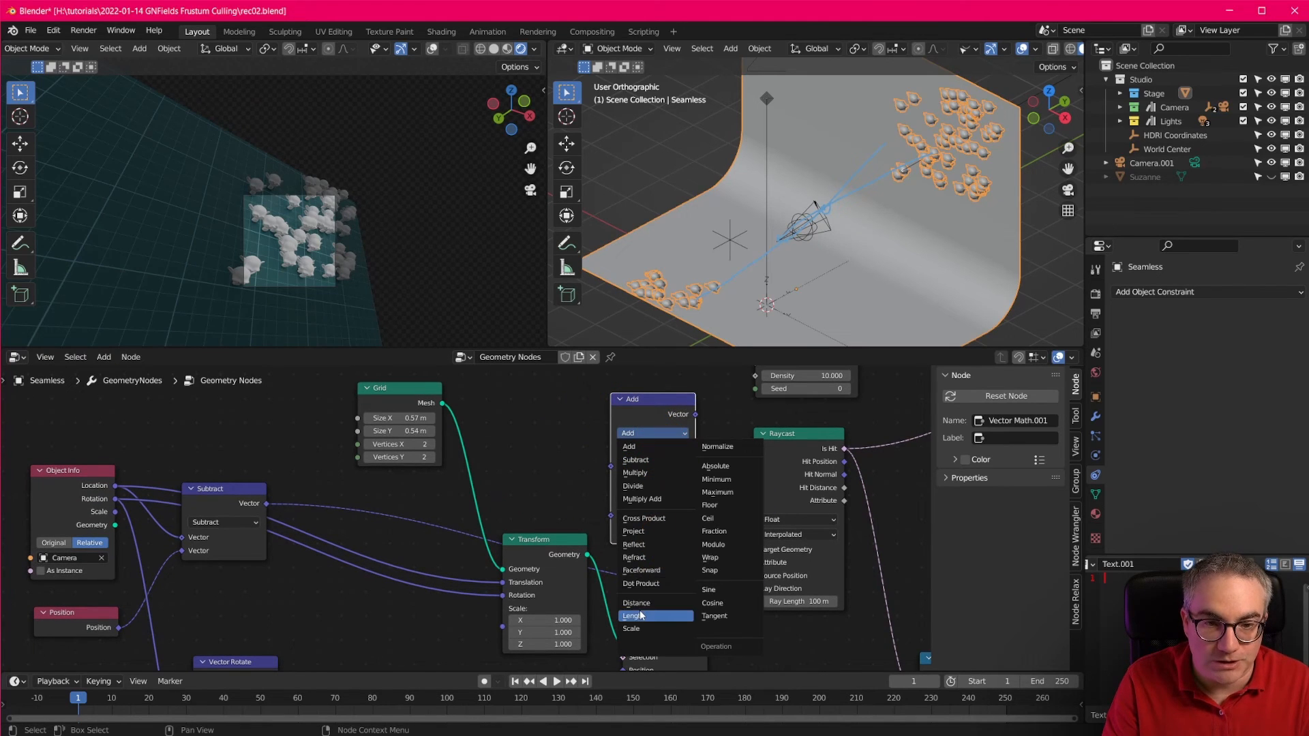
click(640, 539)
Link the Subtract vector to the Length node and its value to the Raycast's Ray Length, unlinking and relinking it to compare the culling.
drag(611, 464, 266, 504)
drag(695, 415, 753, 602)
drag(654, 407, 656, 479)
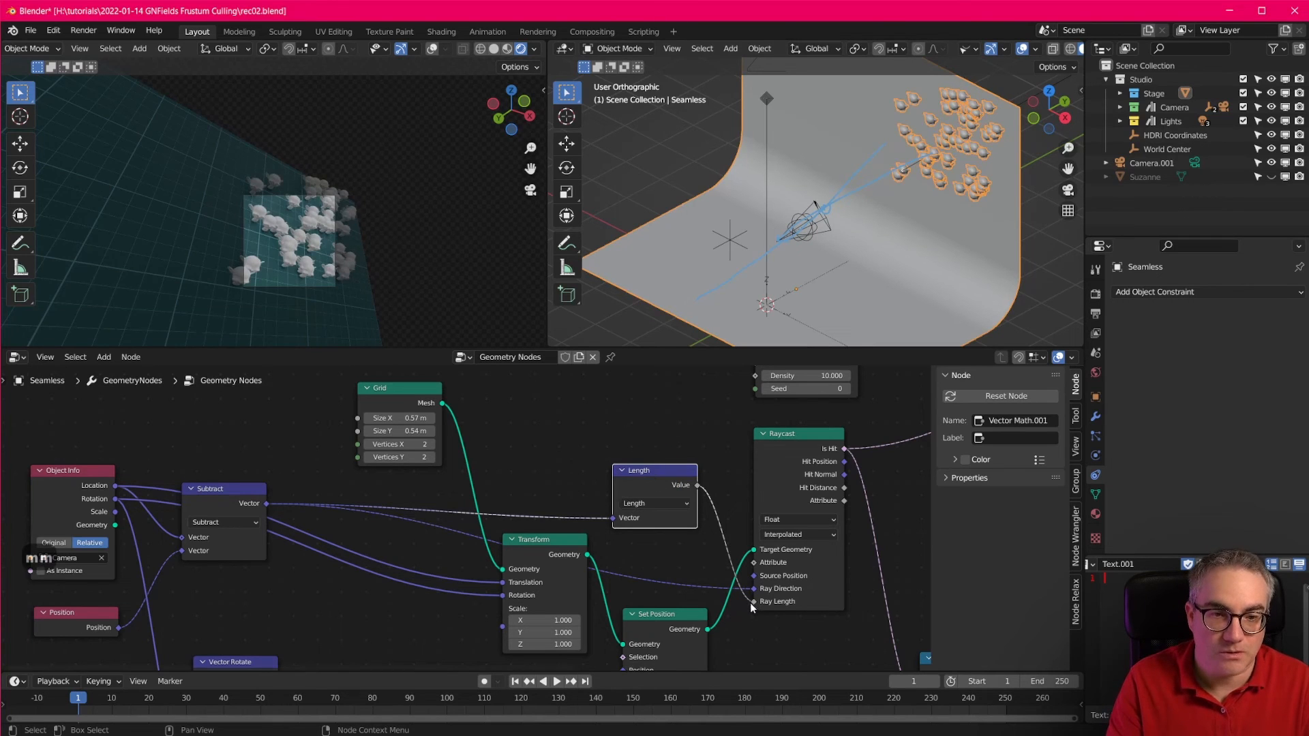
drag(751, 600, 727, 523)
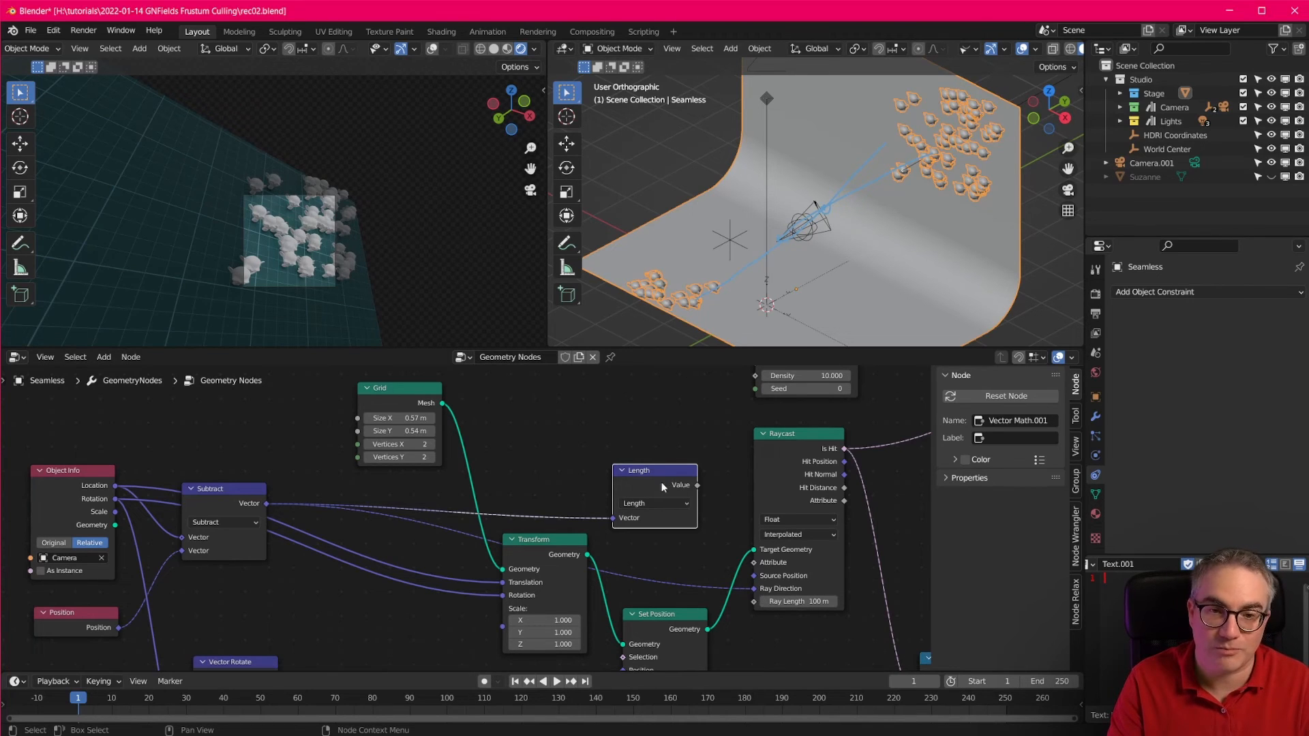
drag(665, 488, 755, 606)
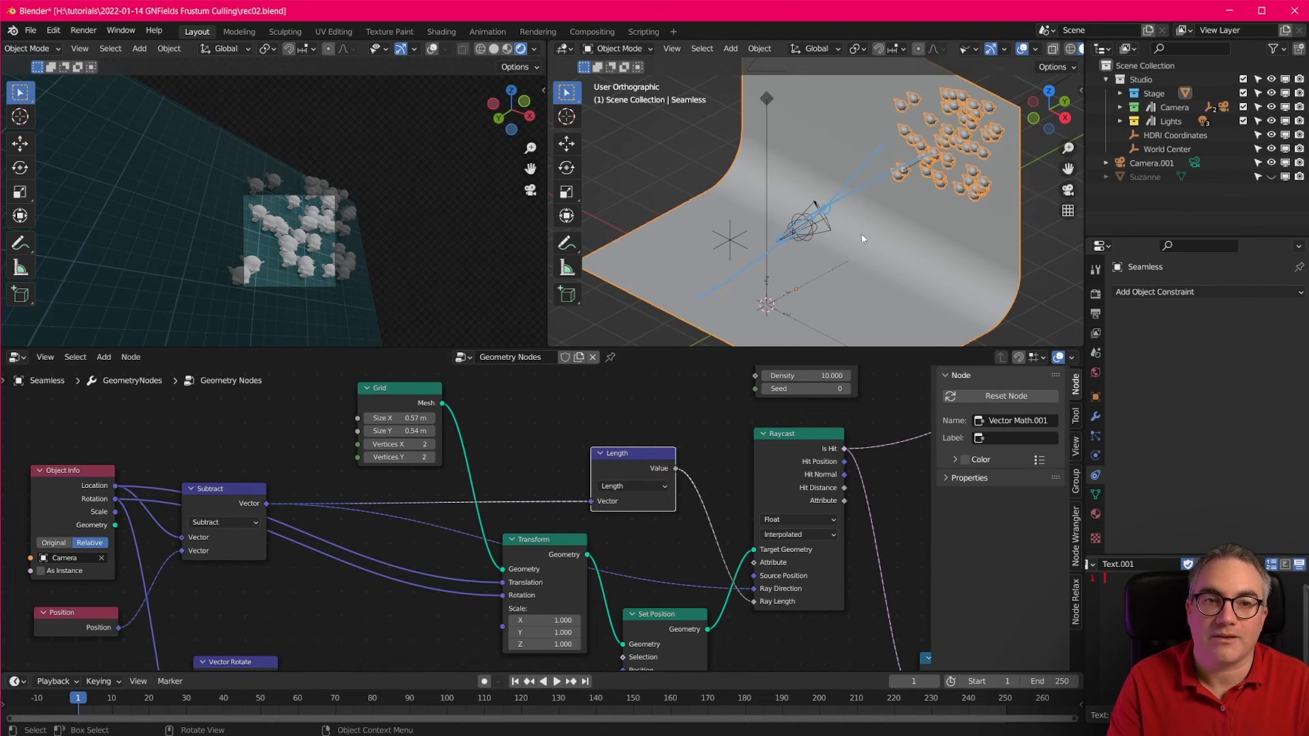
Select the scene camera and move it in the top view to a spot in front of the stage.
click(820, 203)
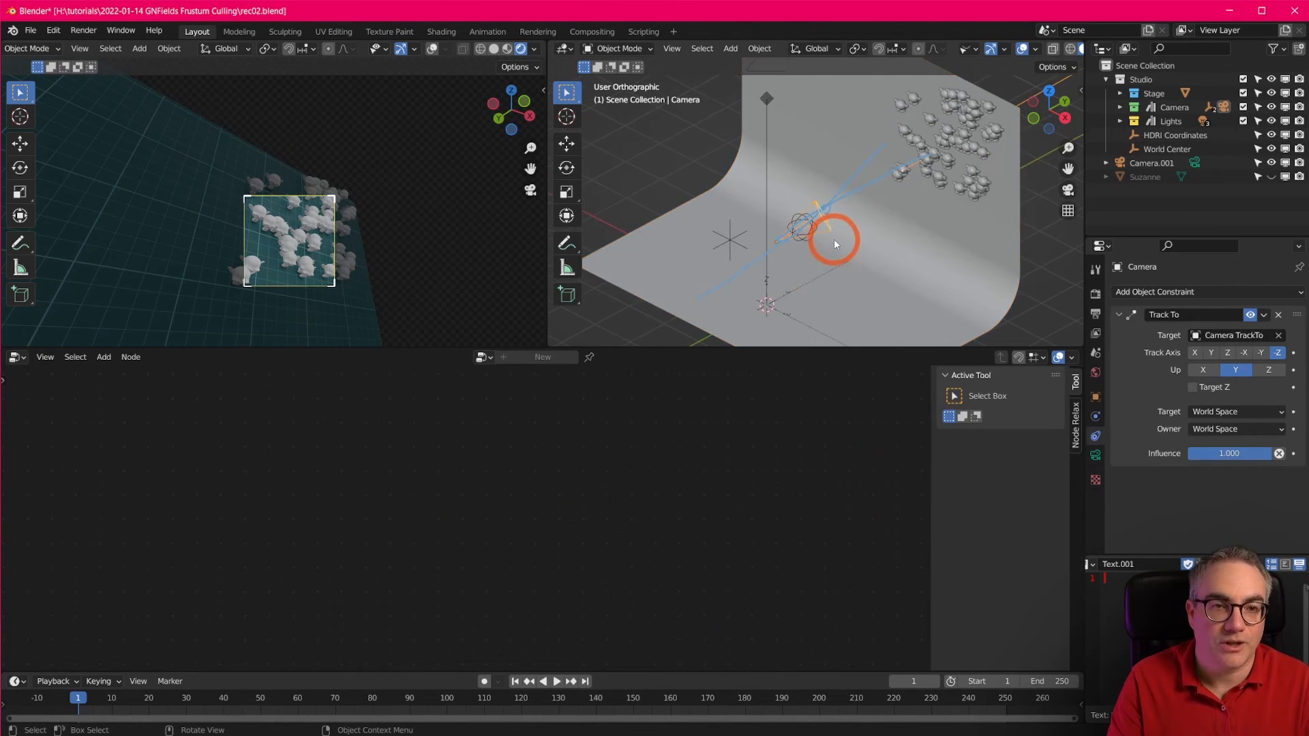
key(KP_7)
shift+middle_drag(833, 239, 813, 142)
key(g)
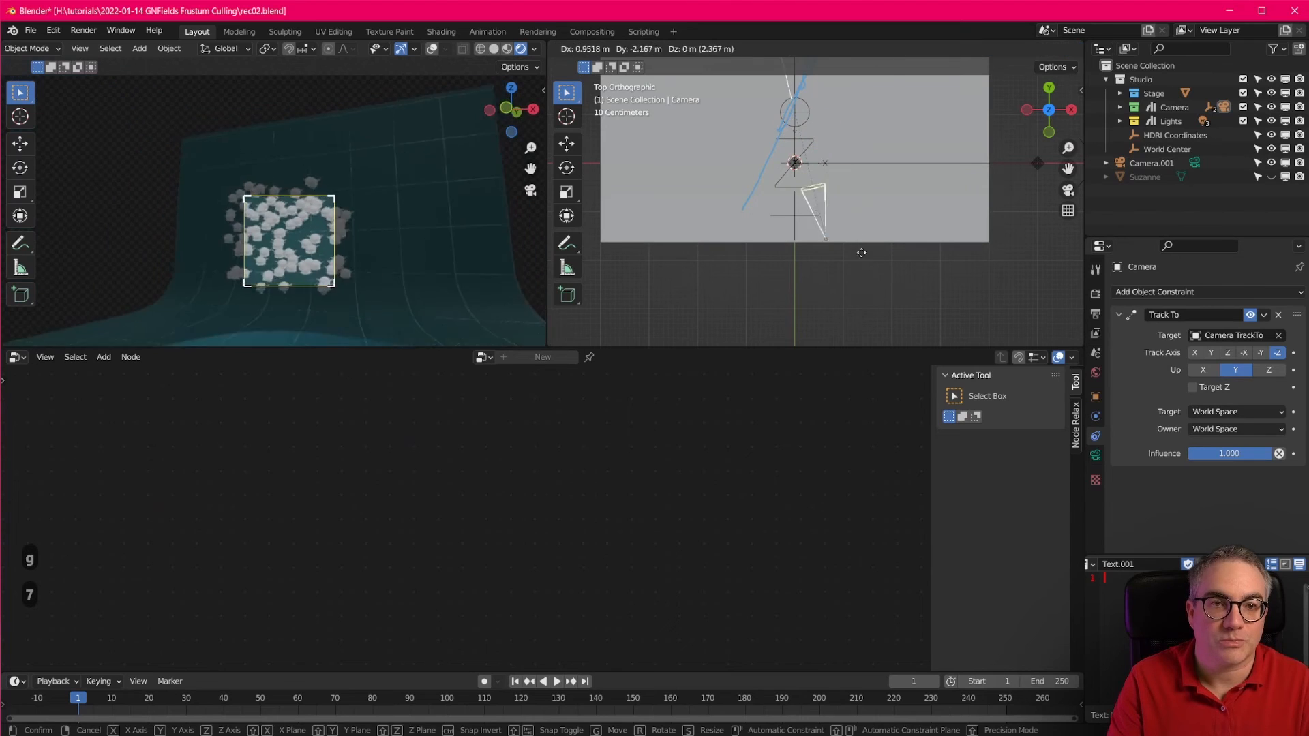
click(833, 300)
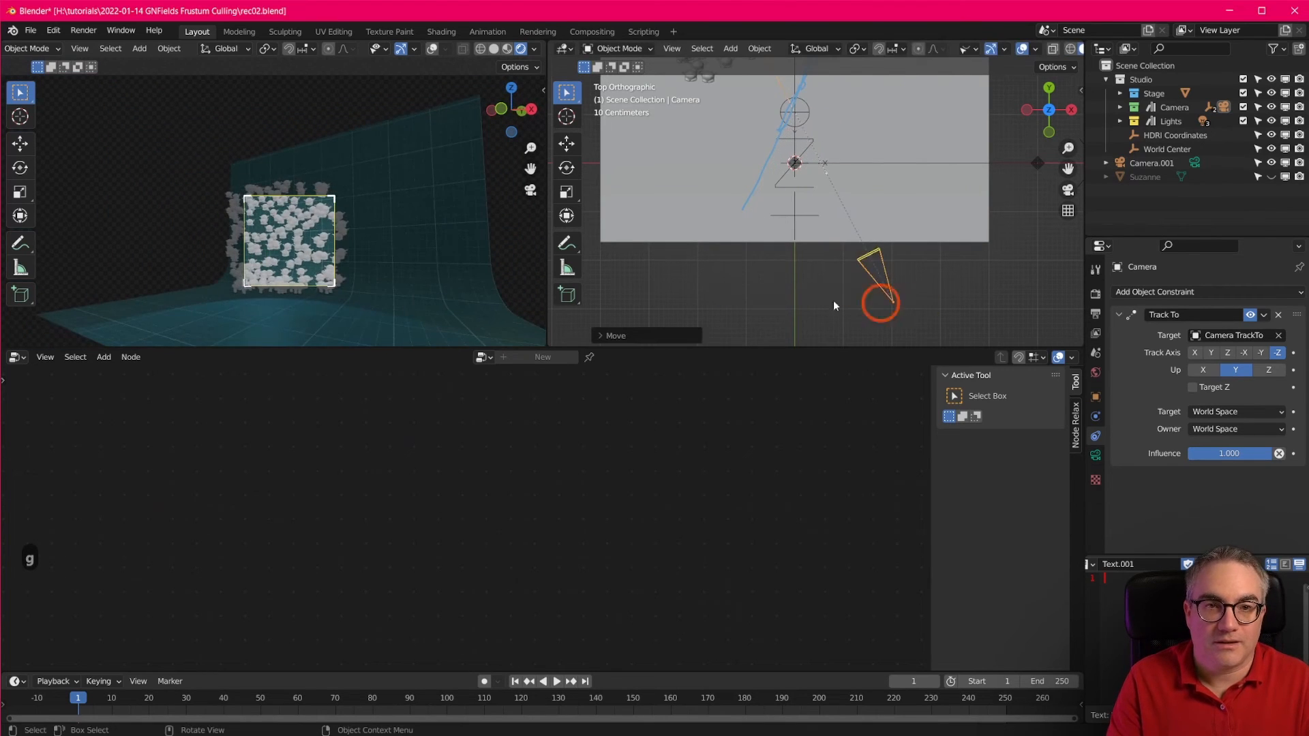
scroll(838, 273, down, 5)
Select the Seamless stage again and move its Group Input node away from the chain, above the camera's Object Info node.
click(867, 170)
middle_drag(841, 243, 832, 205)
scroll(163, 624, down, 5)
middle_drag(289, 614, 452, 636)
scroll(403, 581, down, 1)
scroll(450, 530, down, 2)
drag(384, 402, 181, 416)
middle_drag(371, 552, 345, 526)
scroll(345, 525, up, 3)
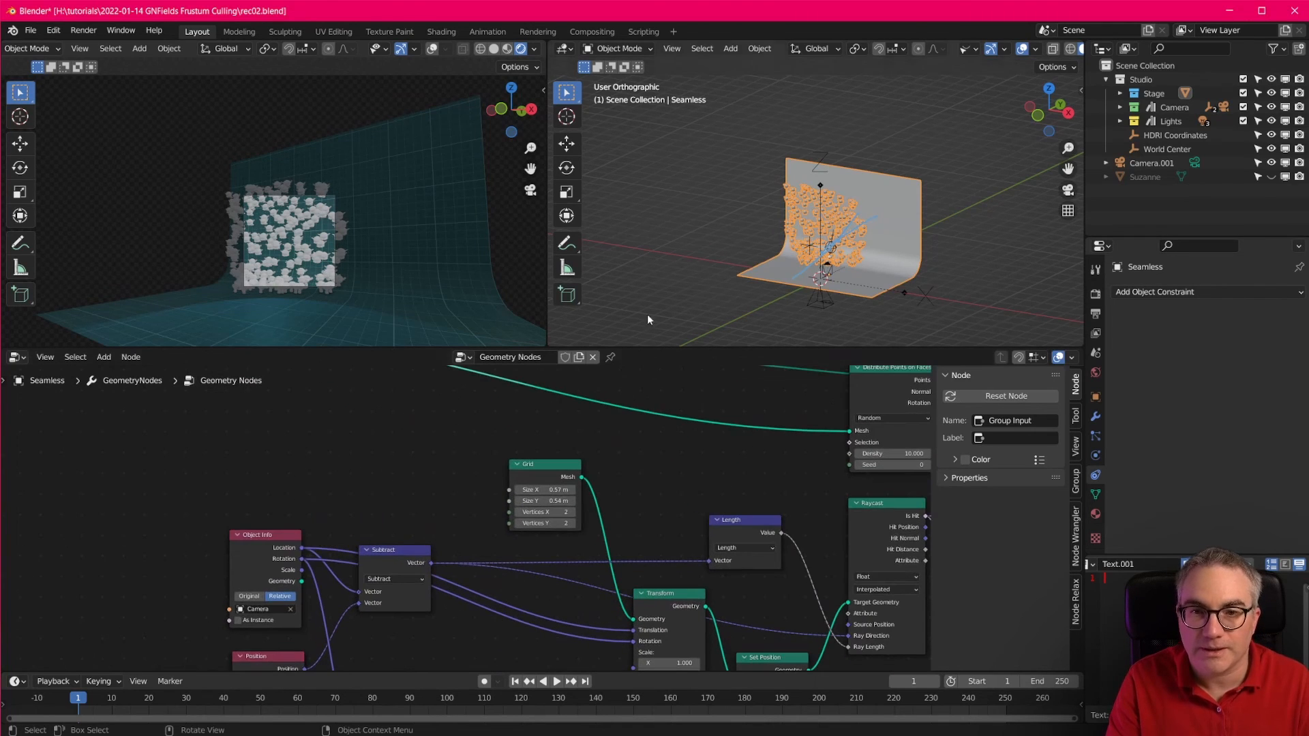
Enlarge the node editor and expose the camera Object Info node's Object socket as a Group Input.
drag(655, 347, 652, 191)
shift+middle_drag(459, 360, 485, 457)
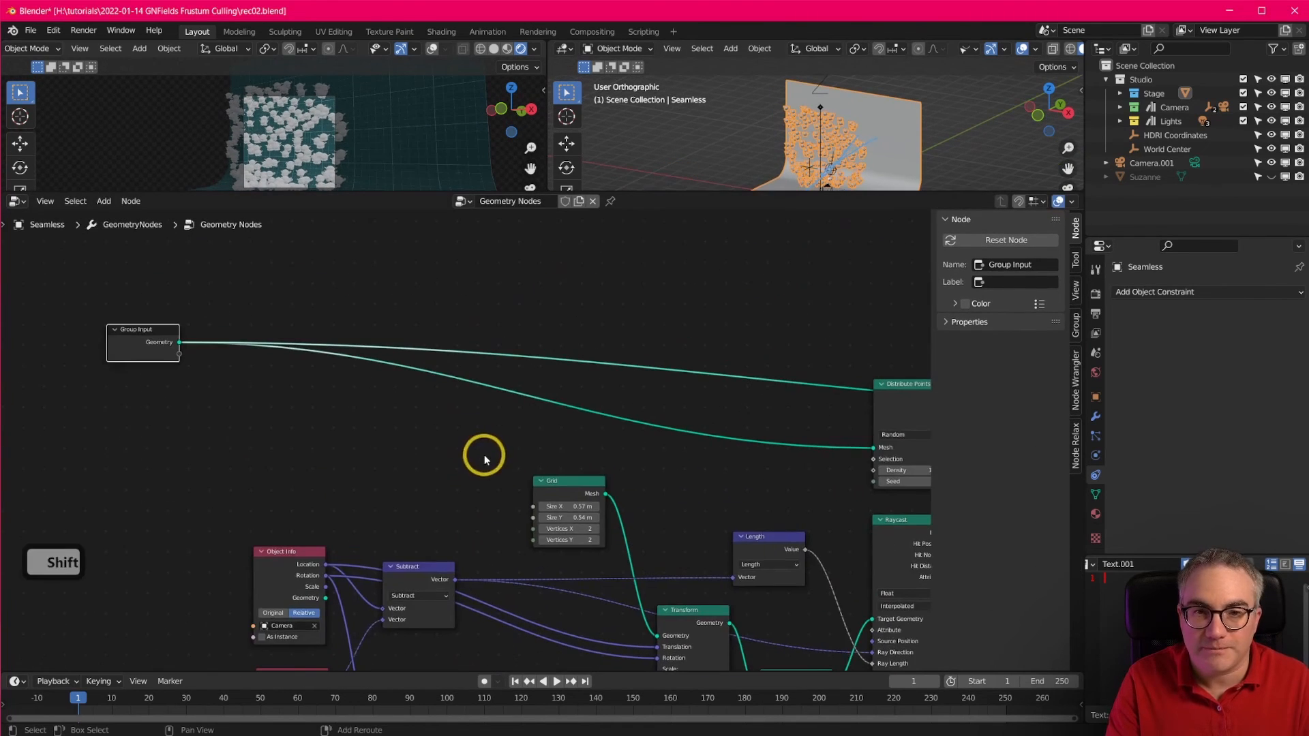
scroll(490, 456, up, 3)
scroll(562, 481, down, 3)
shift+middle_drag(546, 520, 584, 442)
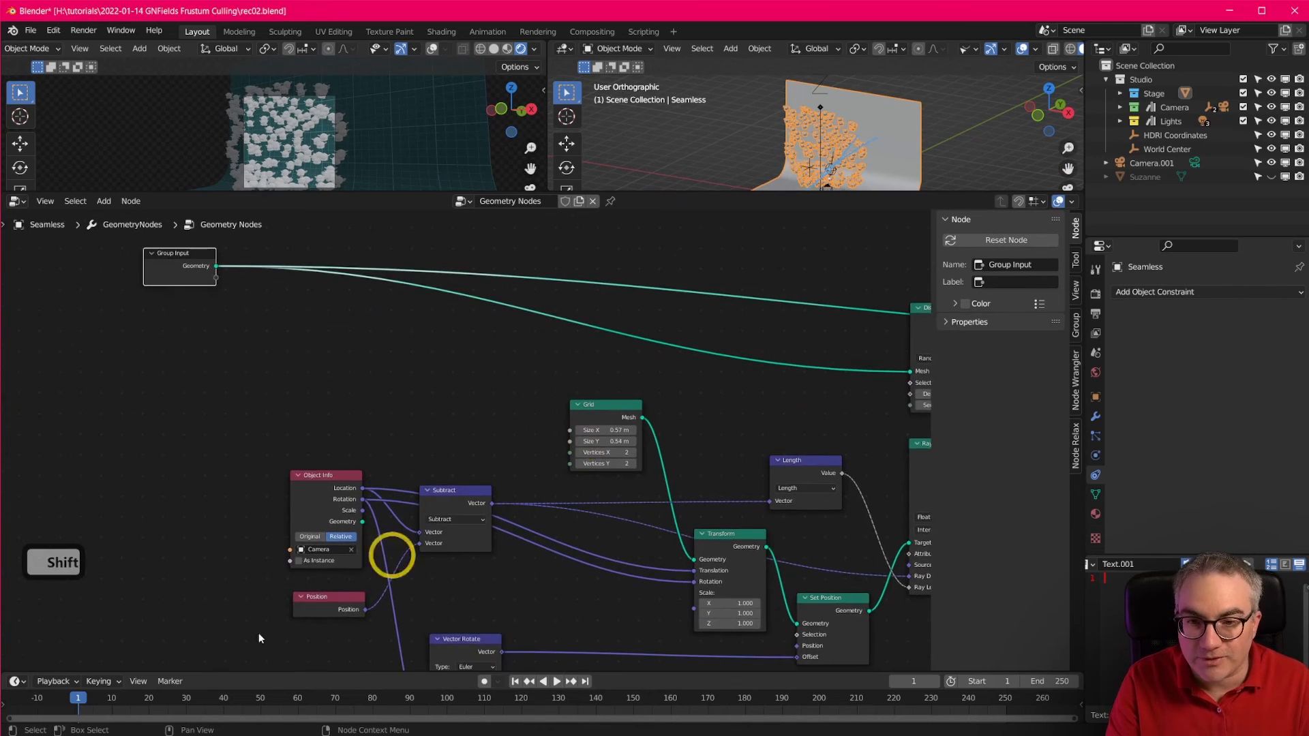
scroll(286, 578, up, 2)
middle_drag(323, 414, 353, 470)
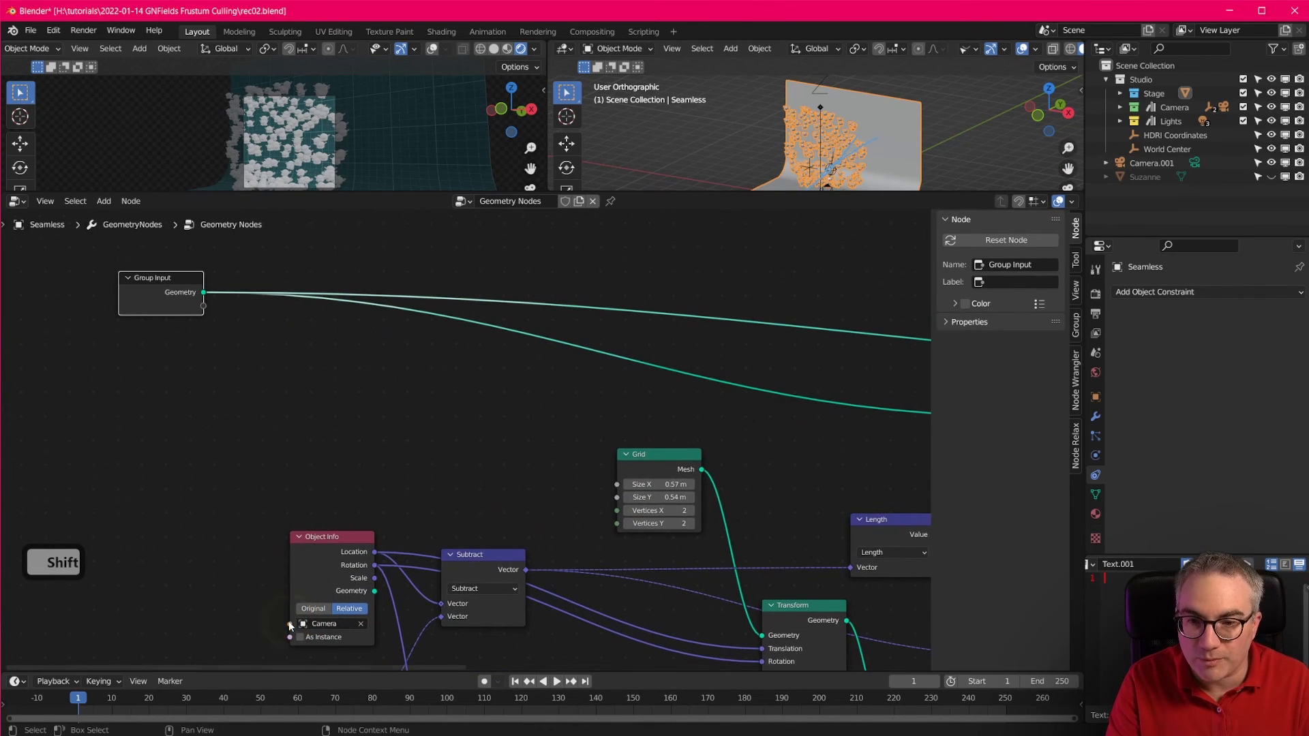
drag(290, 623, 208, 306)
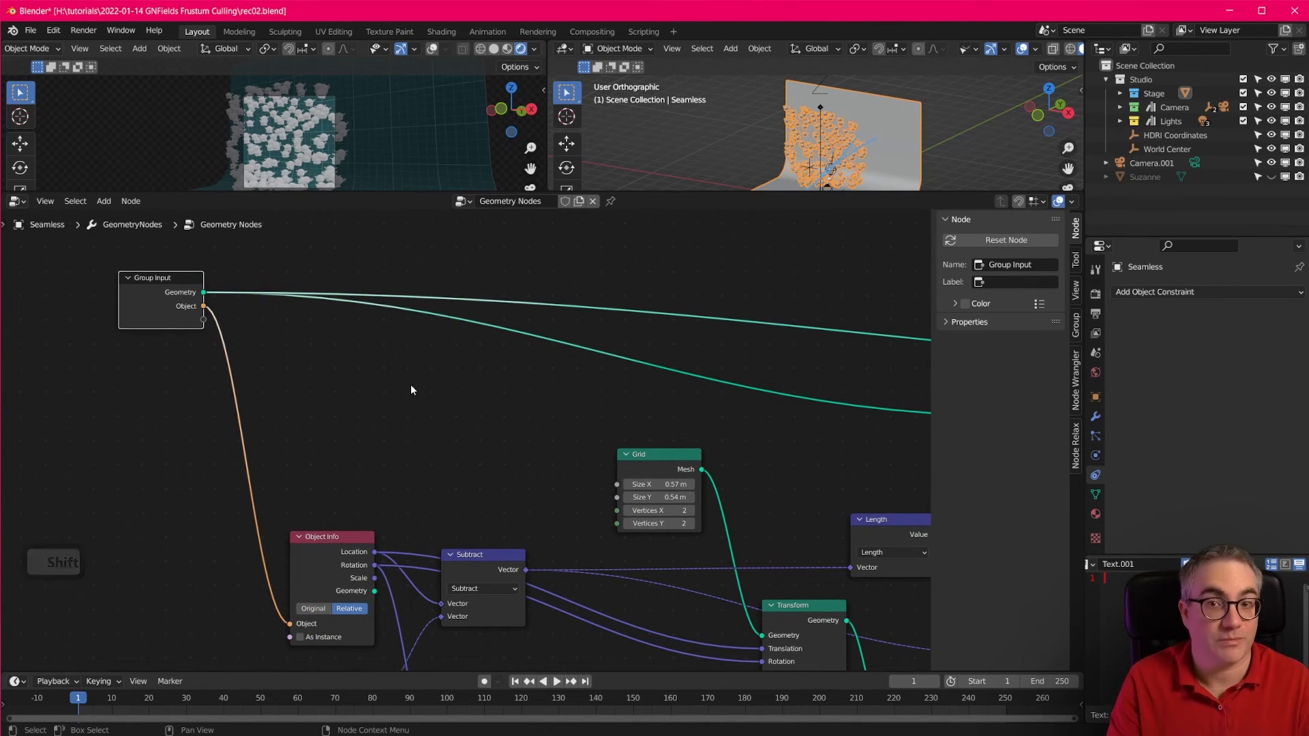
Shrink the node editor again and zoom the camera view in on the instances around the frame.
middle_drag(436, 477, 436, 450)
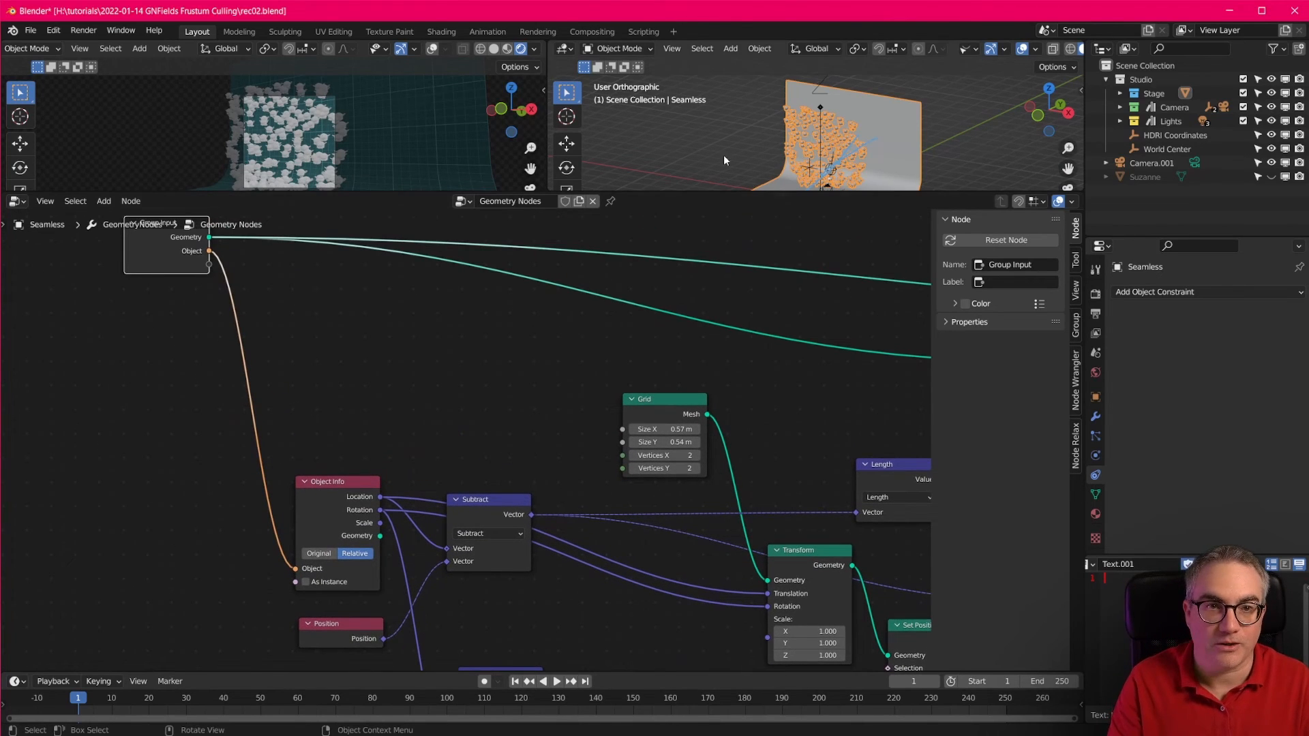
drag(394, 193, 381, 299)
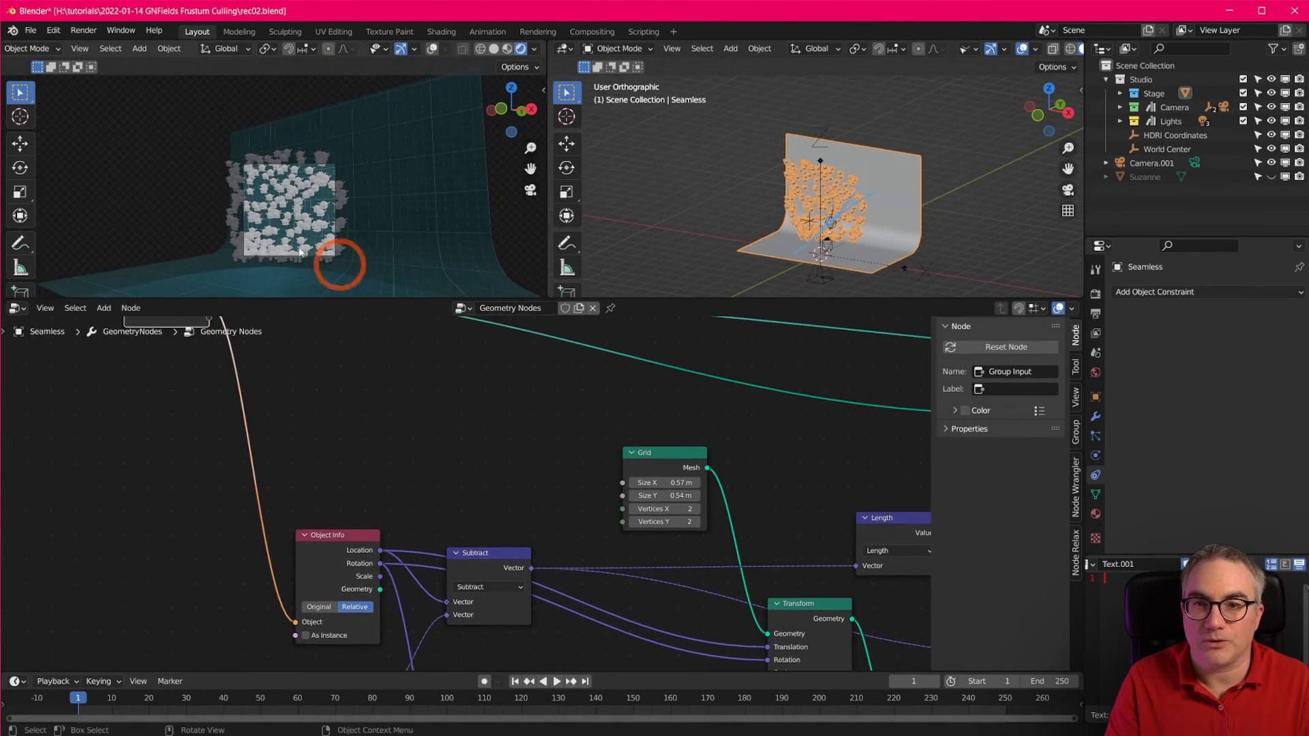
scroll(329, 204, up, 4)
middle_drag(511, 554, 386, 528)
middle_drag(466, 323, 521, 482)
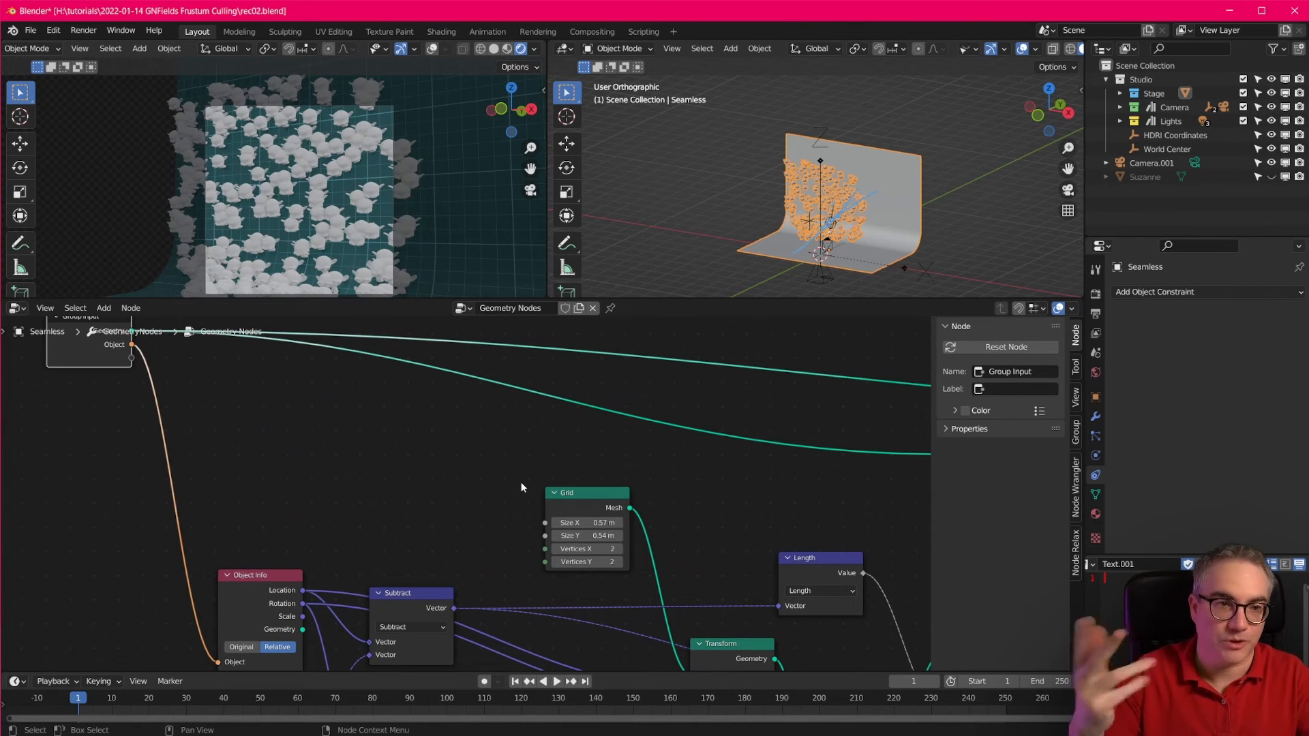
Apply the HDTV 1080p format preset to set the render resolution to 1920 × 1080 px.
click(1095, 314)
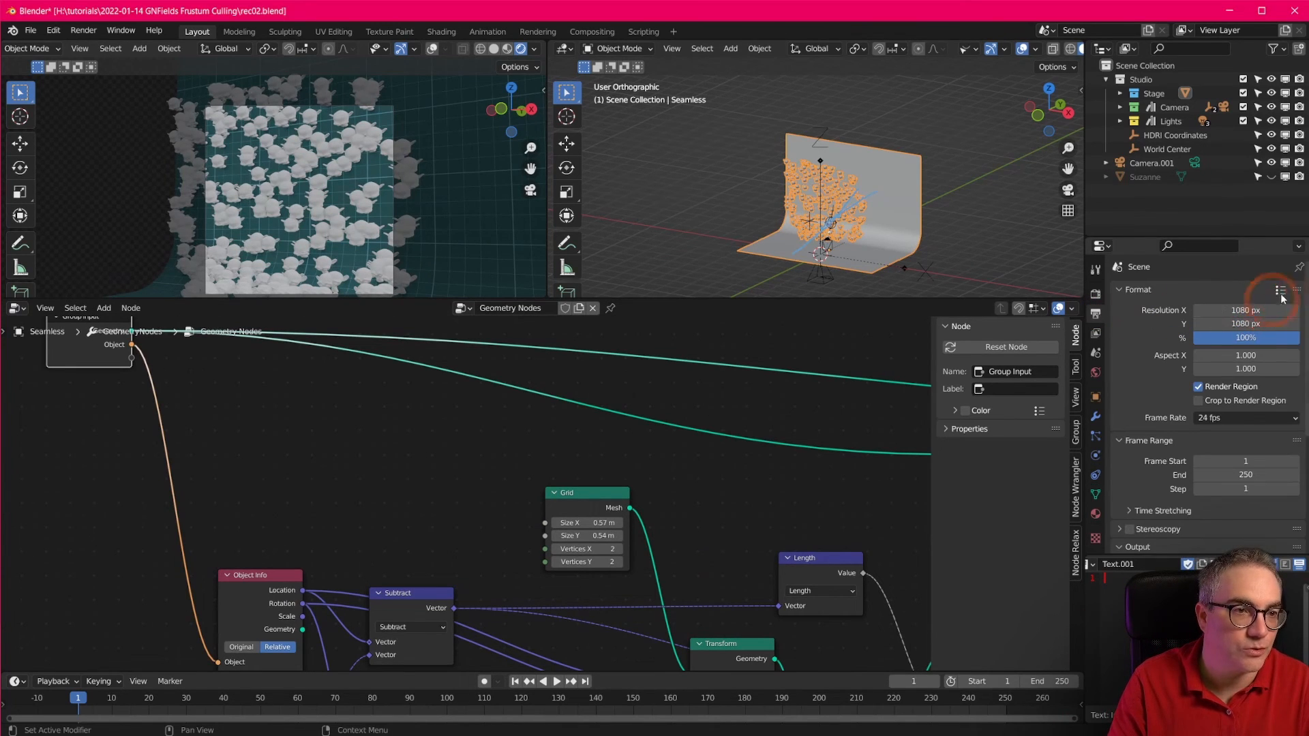
click(1280, 290)
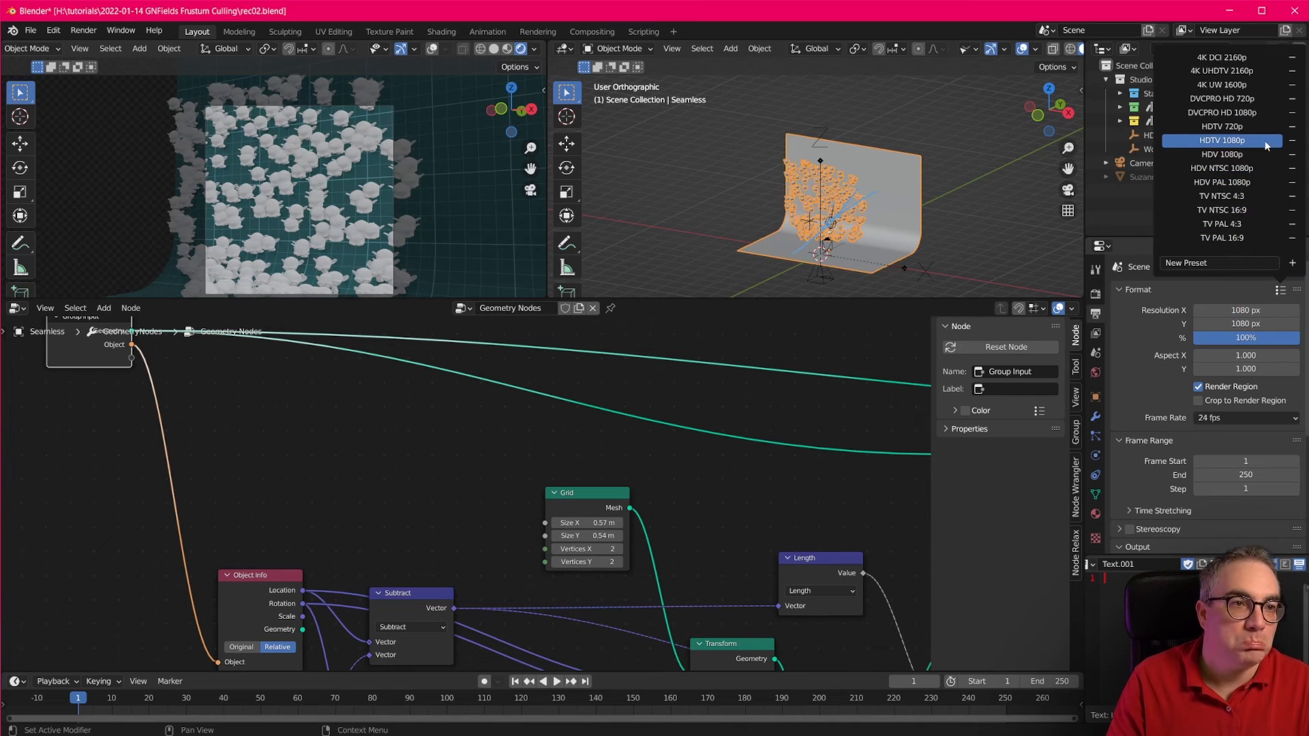
click(1221, 139)
click(284, 268)
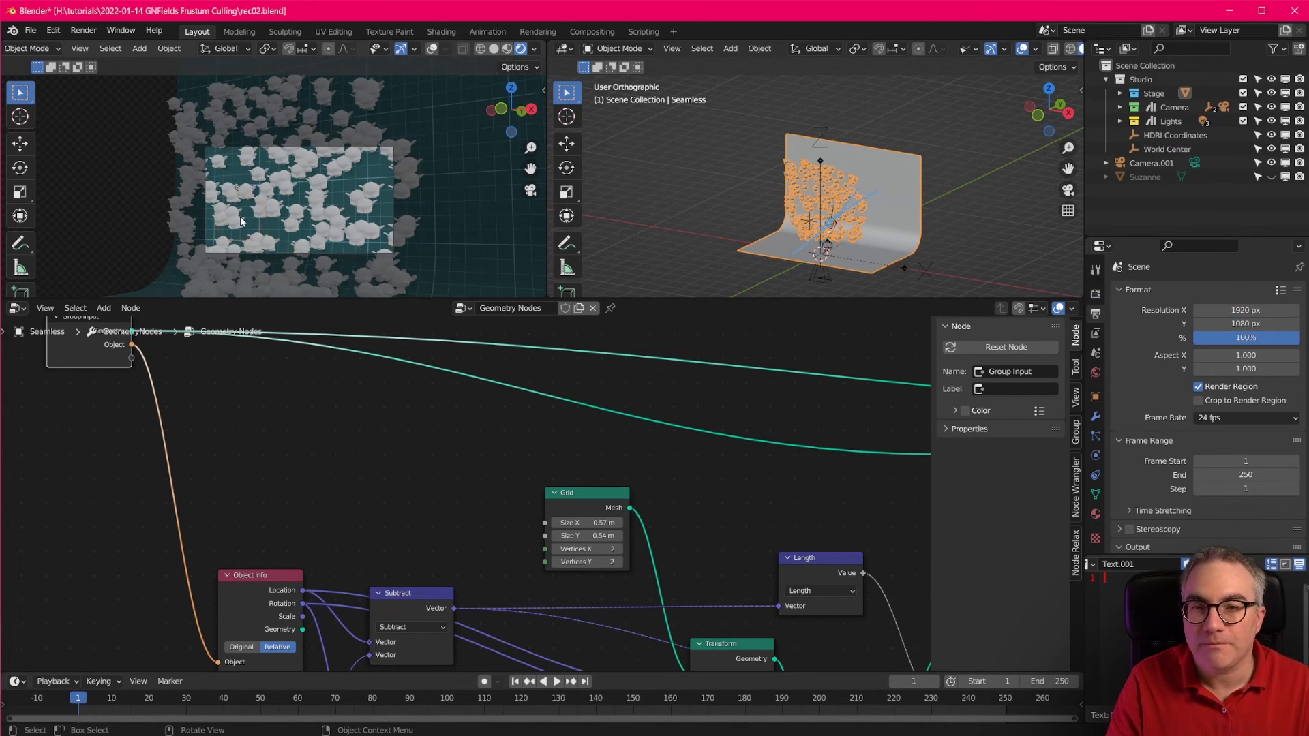
shift+middle_drag(390, 608, 426, 505)
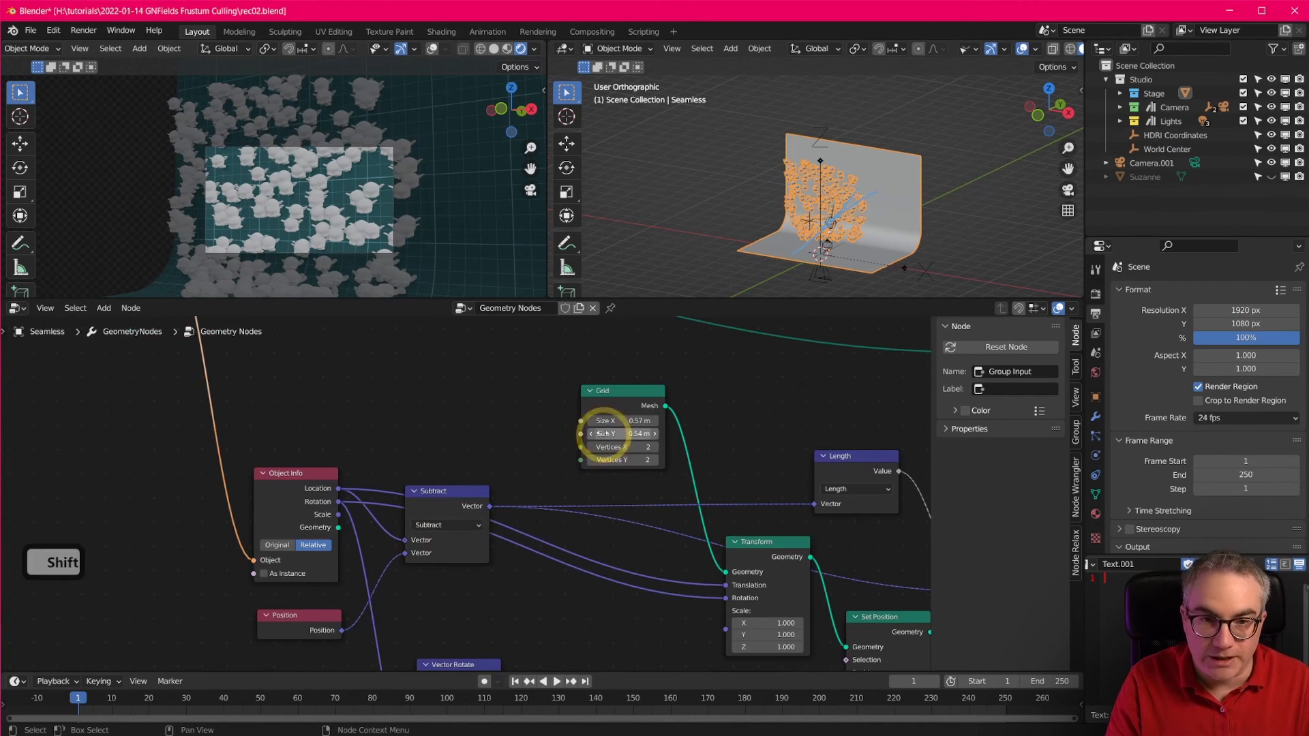
Resize the Grid node to 0.63 × 0.35 m and expose its Size X and Size Y as Group Inputs.
mouse_move(611, 434)
mouse_down()
mouse_move(593, 434)
mouse_move(631, 420)
mouse_move(631, 434)
mouse_up()
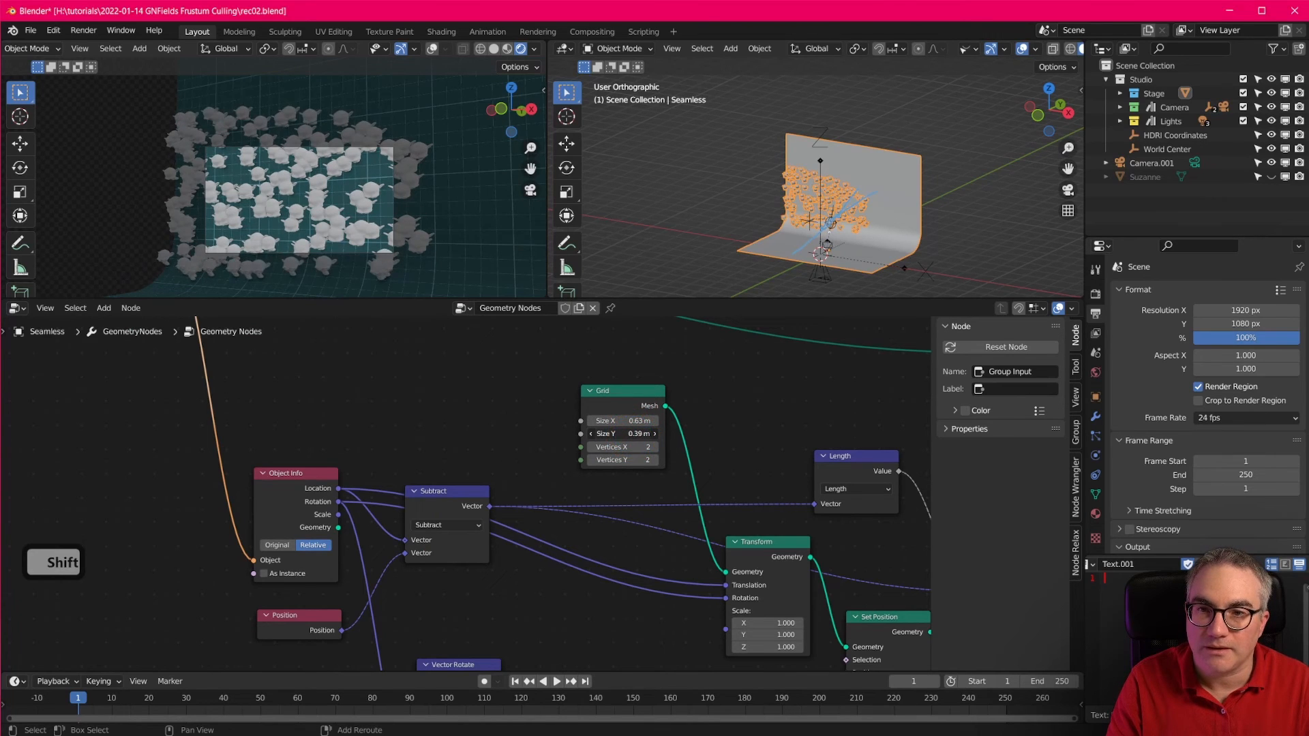
middle_drag(409, 383, 569, 529)
scroll(570, 529, down, 2)
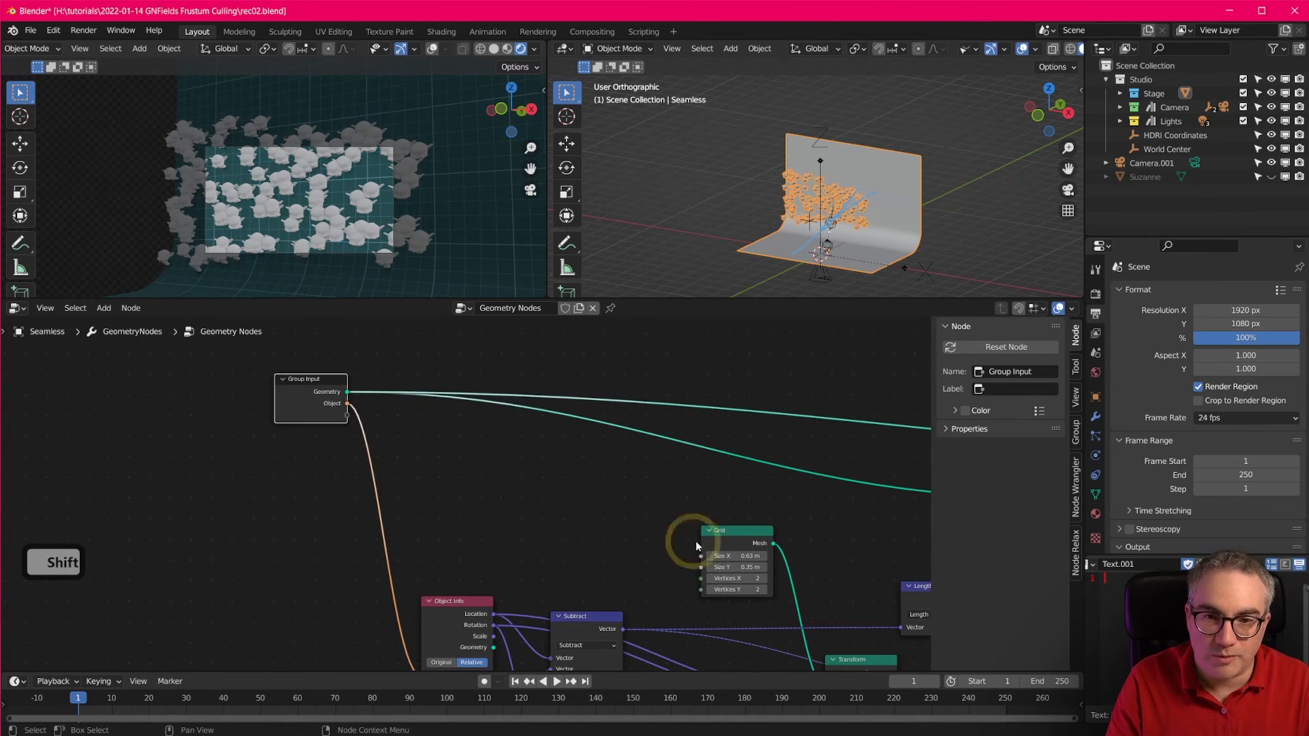
drag(702, 556, 347, 414)
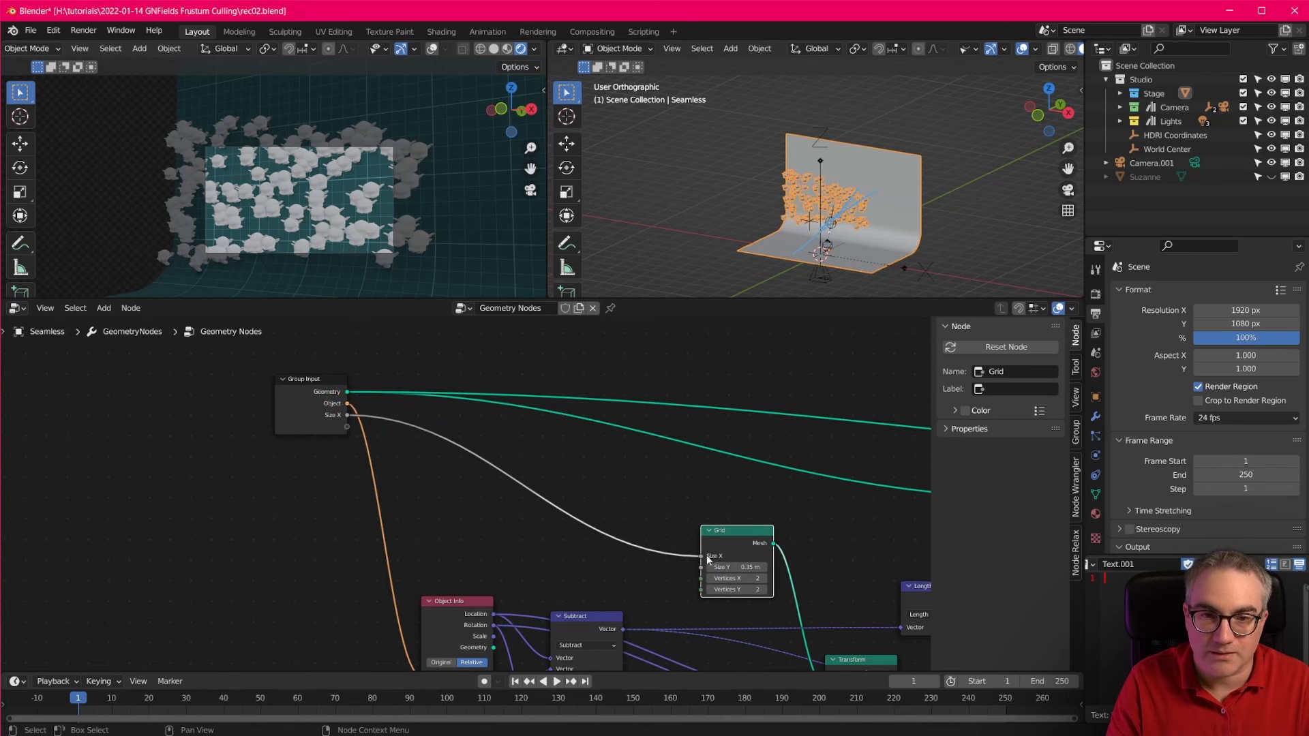
drag(701, 568, 348, 427)
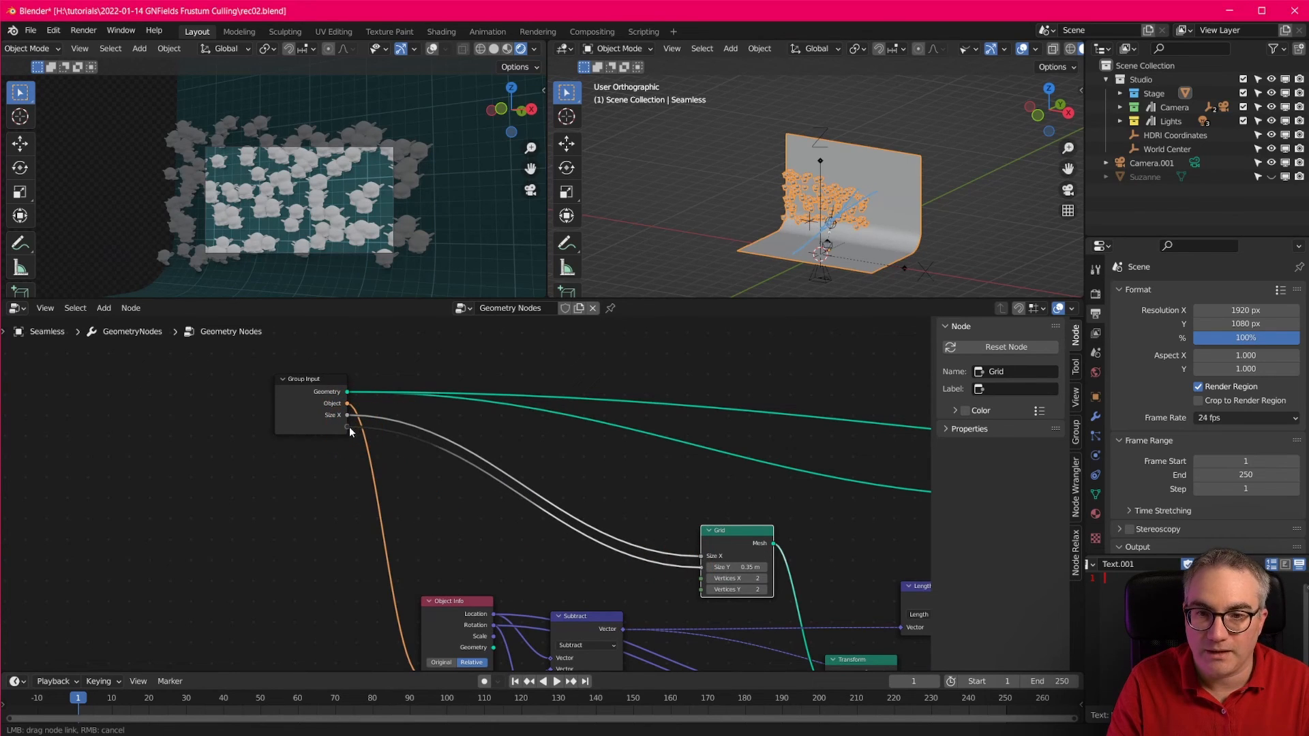
Move the Group Output node slightly further away from the end of the node chain.
middle_drag(530, 505, 381, 458)
scroll(634, 505, down, 4)
middle_drag(644, 505, 573, 492)
scroll(666, 523, down, 3)
middle_drag(671, 524, 591, 476)
scroll(631, 502, down, 2)
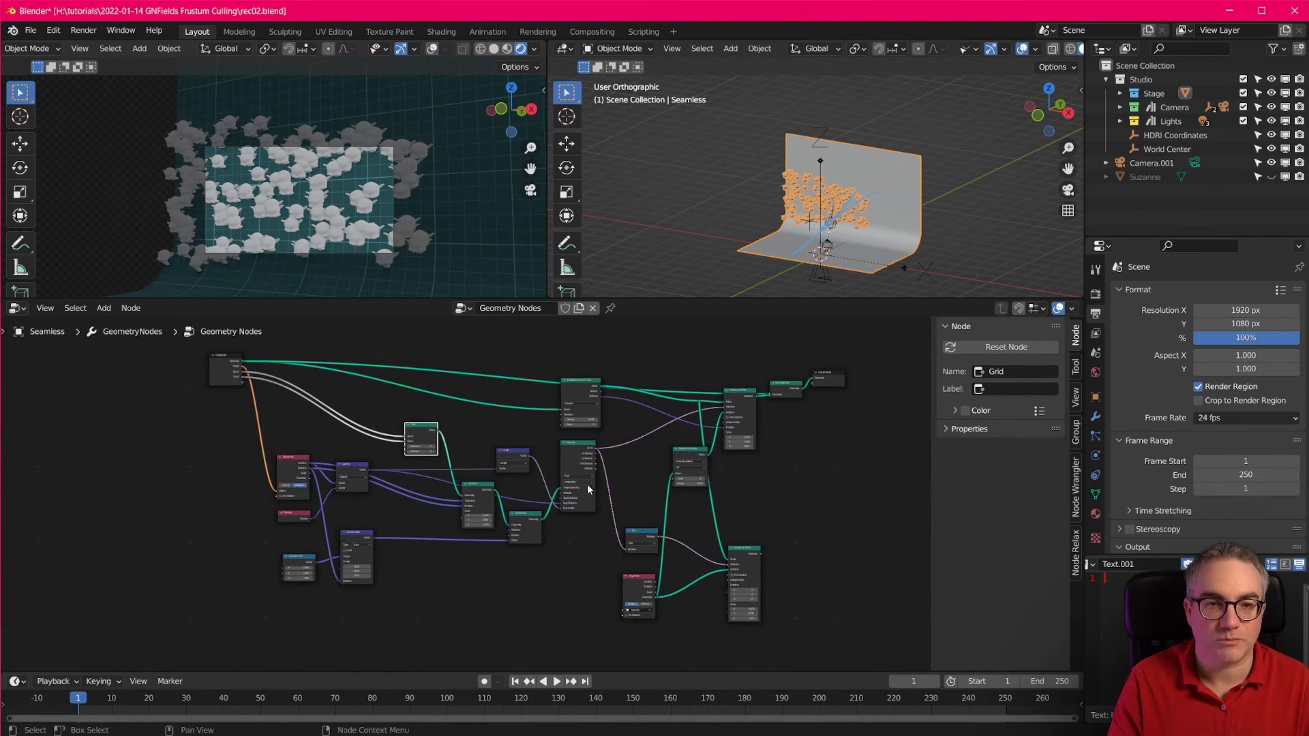
drag(828, 371, 847, 384)
shift+middle_drag(664, 581, 667, 542)
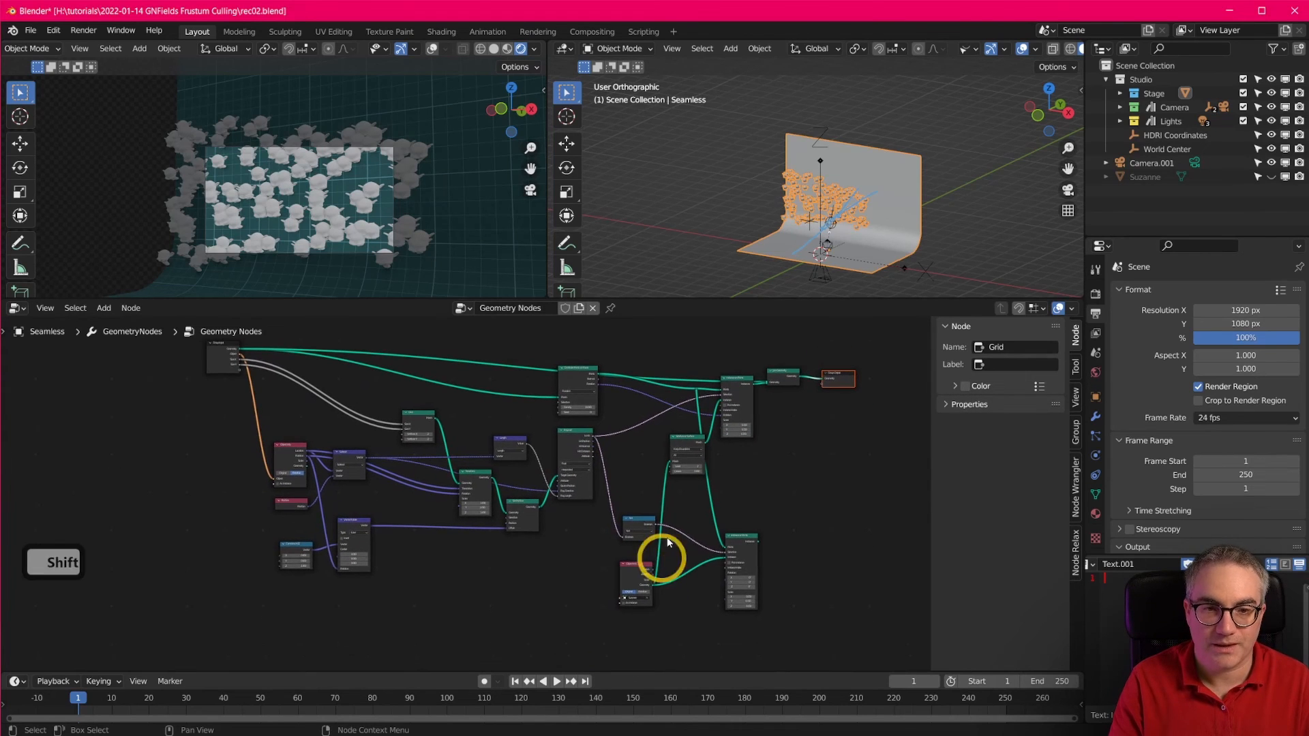
Enlarge the 3D viewports and show the Seamless stage's Geometry Nodes modifier settings alongside the Group Input node.
mouse_move(922, 259)
middle_down()
mouse_move(909, 235)
mouse_move(900, 262)
middle_up()
scroll(856, 248, up, 3)
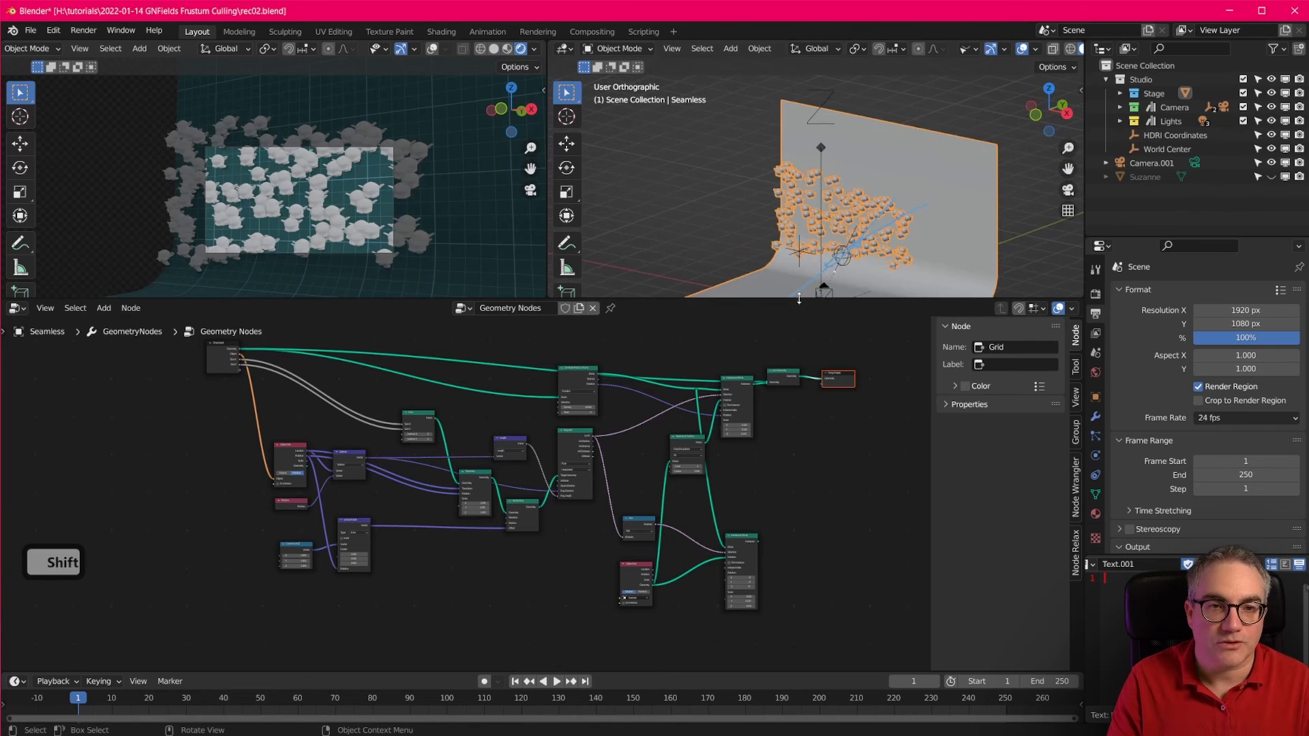
drag(799, 298, 803, 492)
shift+middle_drag(858, 446, 862, 411)
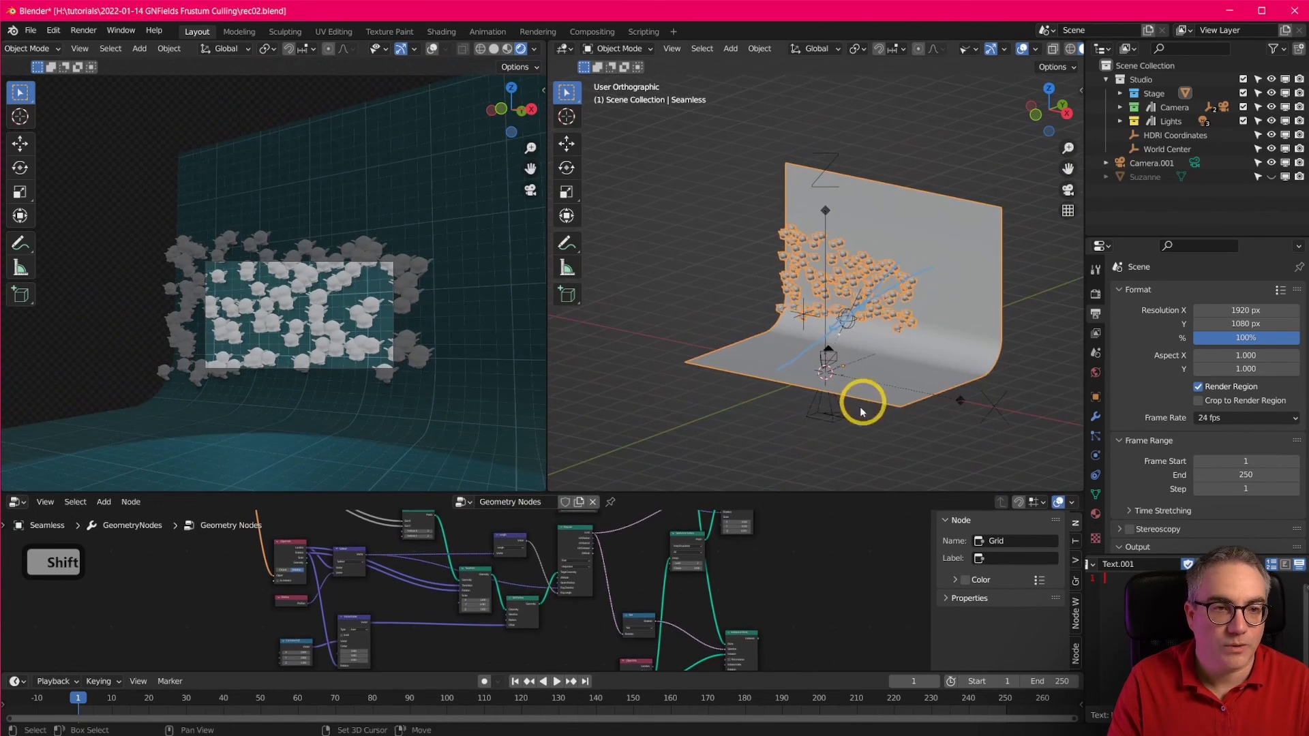
click(1090, 417)
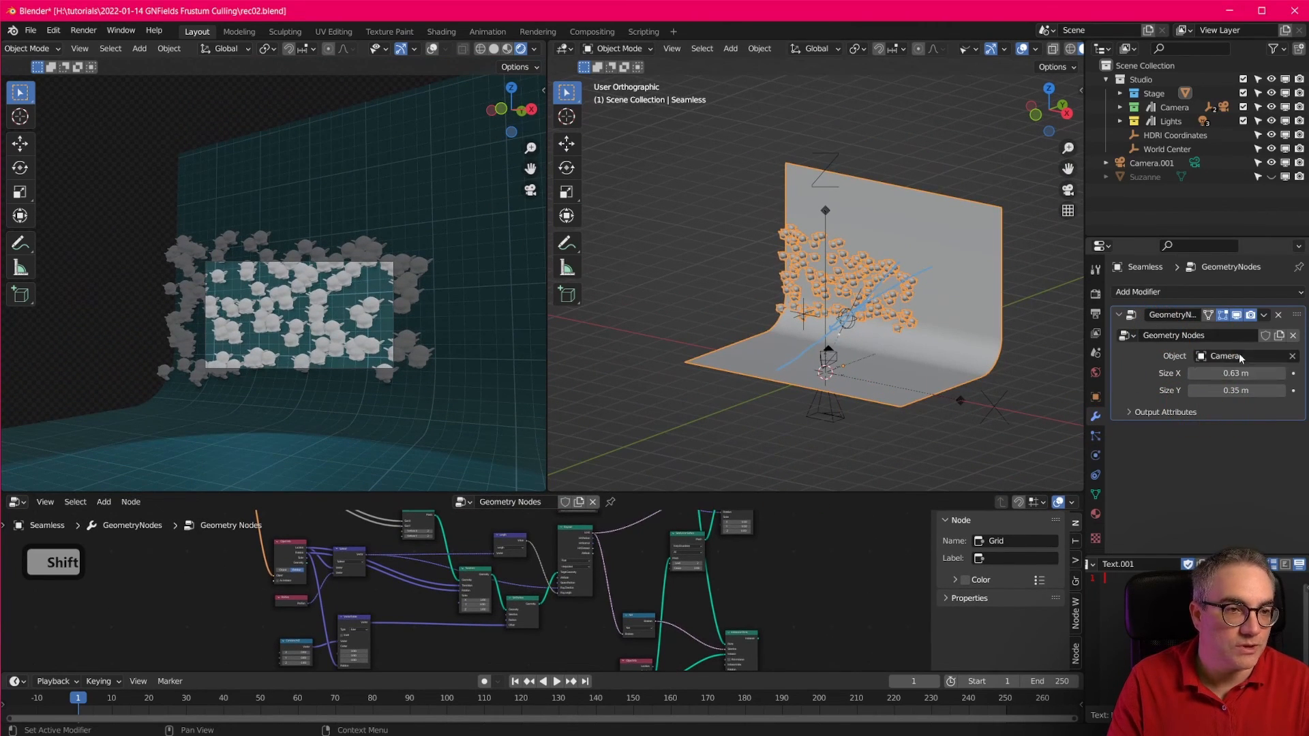
middle_drag(324, 580, 336, 607)
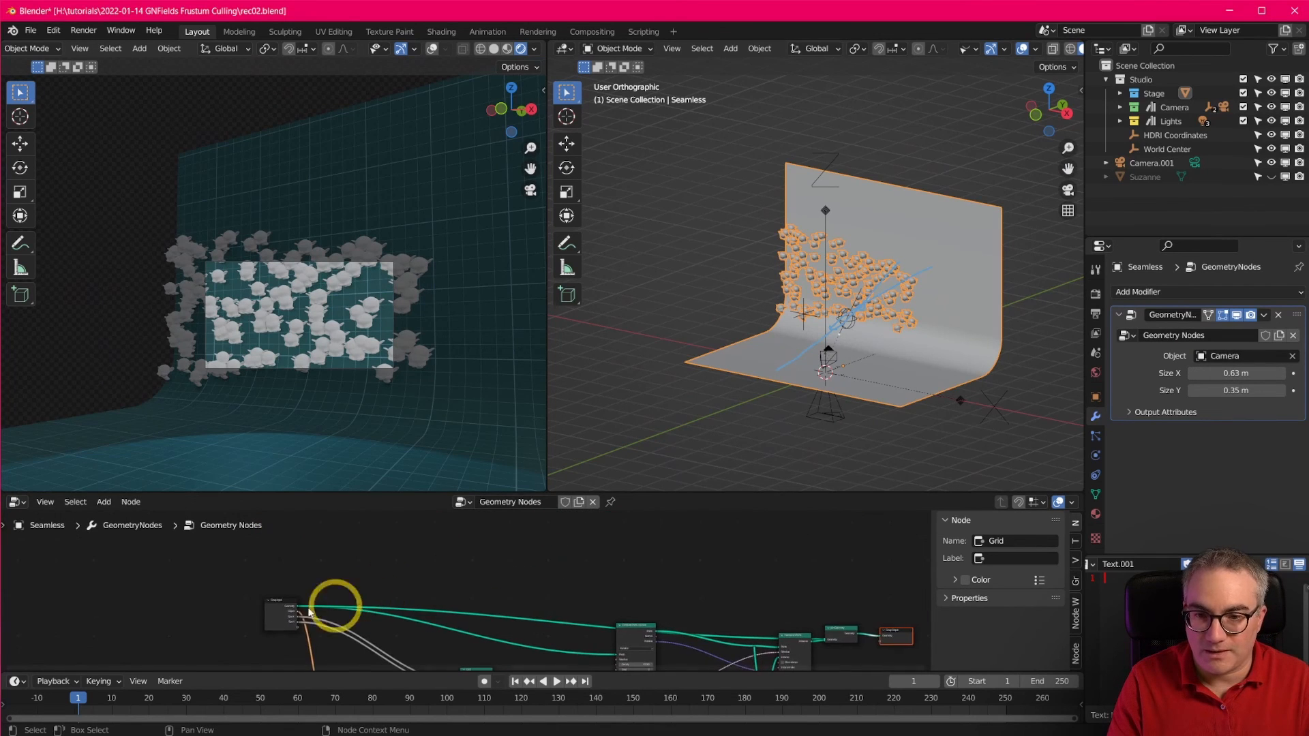
scroll(291, 623, up, 4)
scroll(291, 623, up, 2)
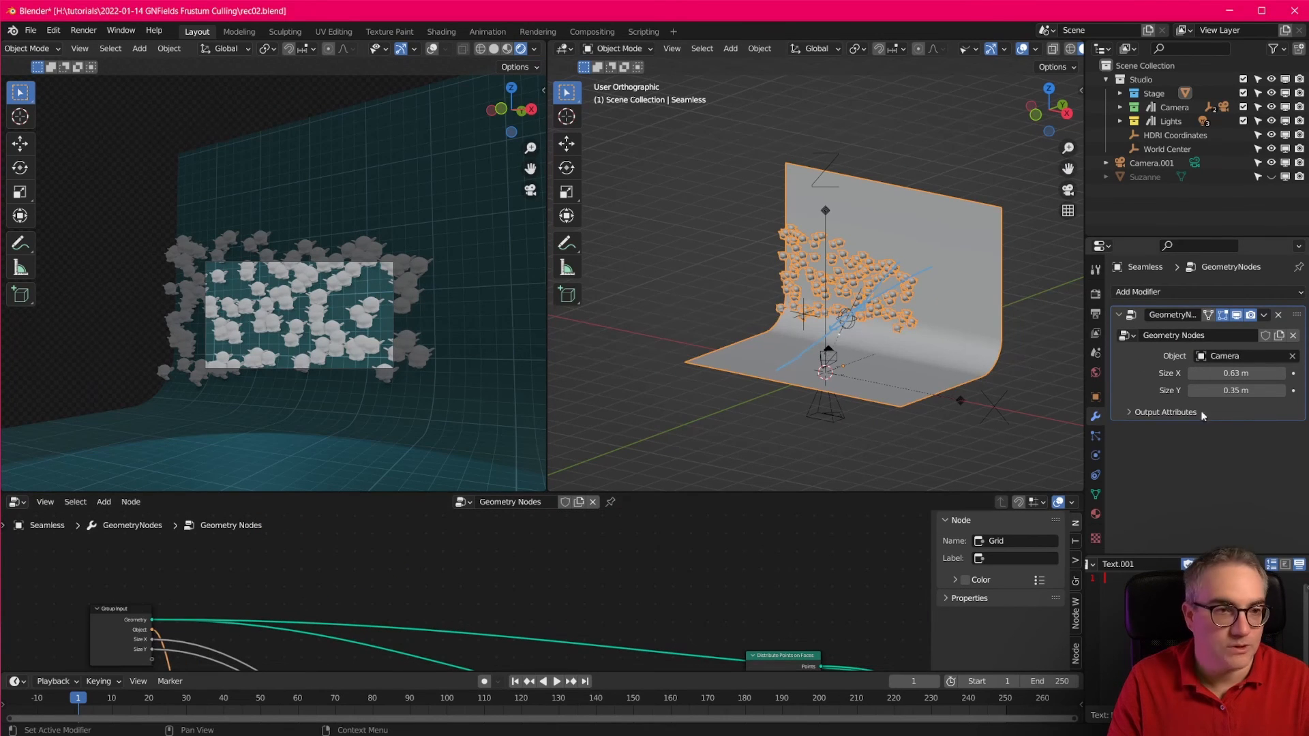
Raise Camera.001 about 6.93 m along the global Z axis and make it the active scene camera.
shift+middle_drag(810, 352, 827, 320)
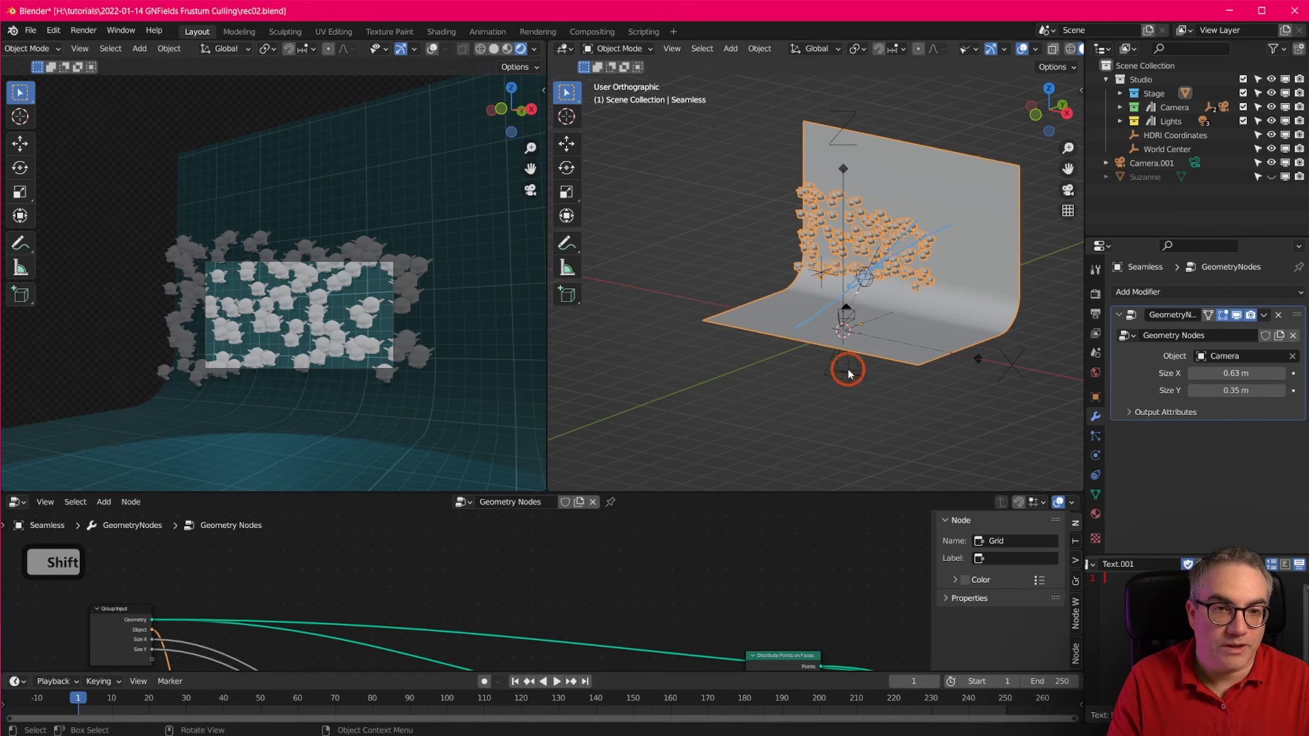
click(849, 373)
key(g)
key(z)
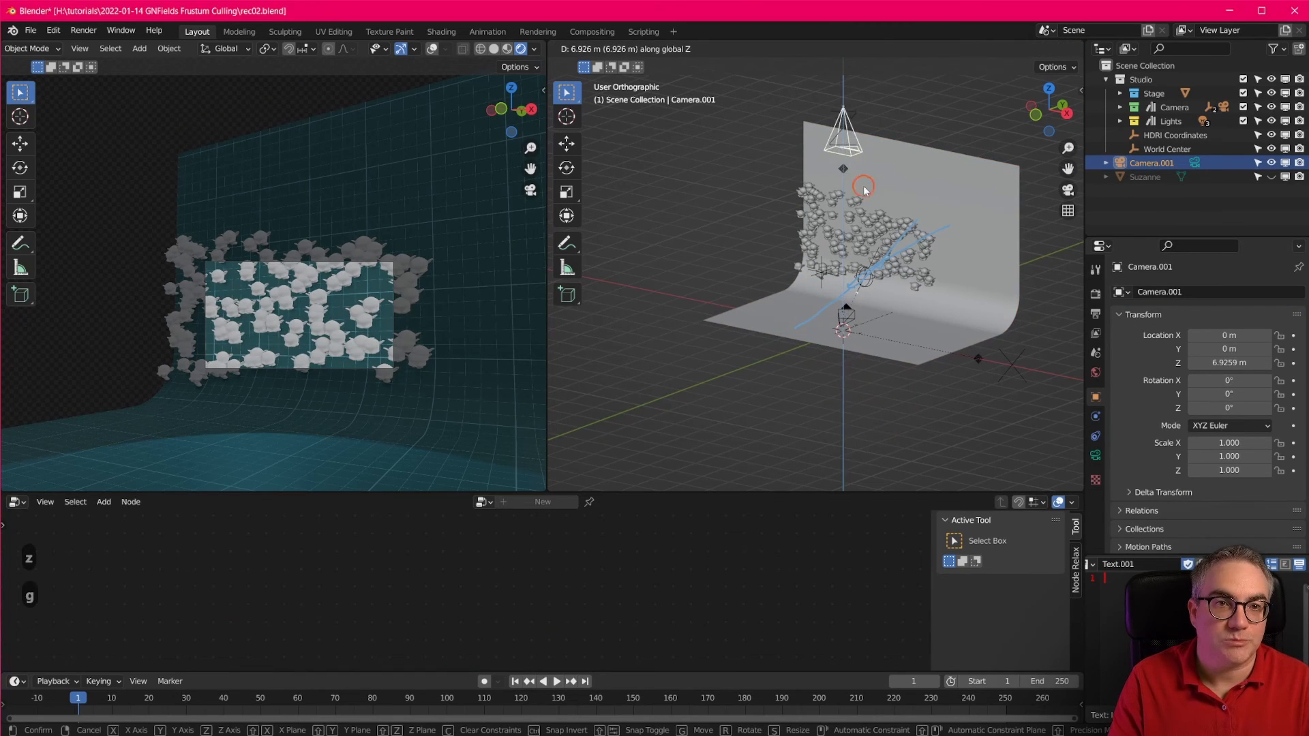
click(863, 186)
middle_drag(863, 185, 885, 226)
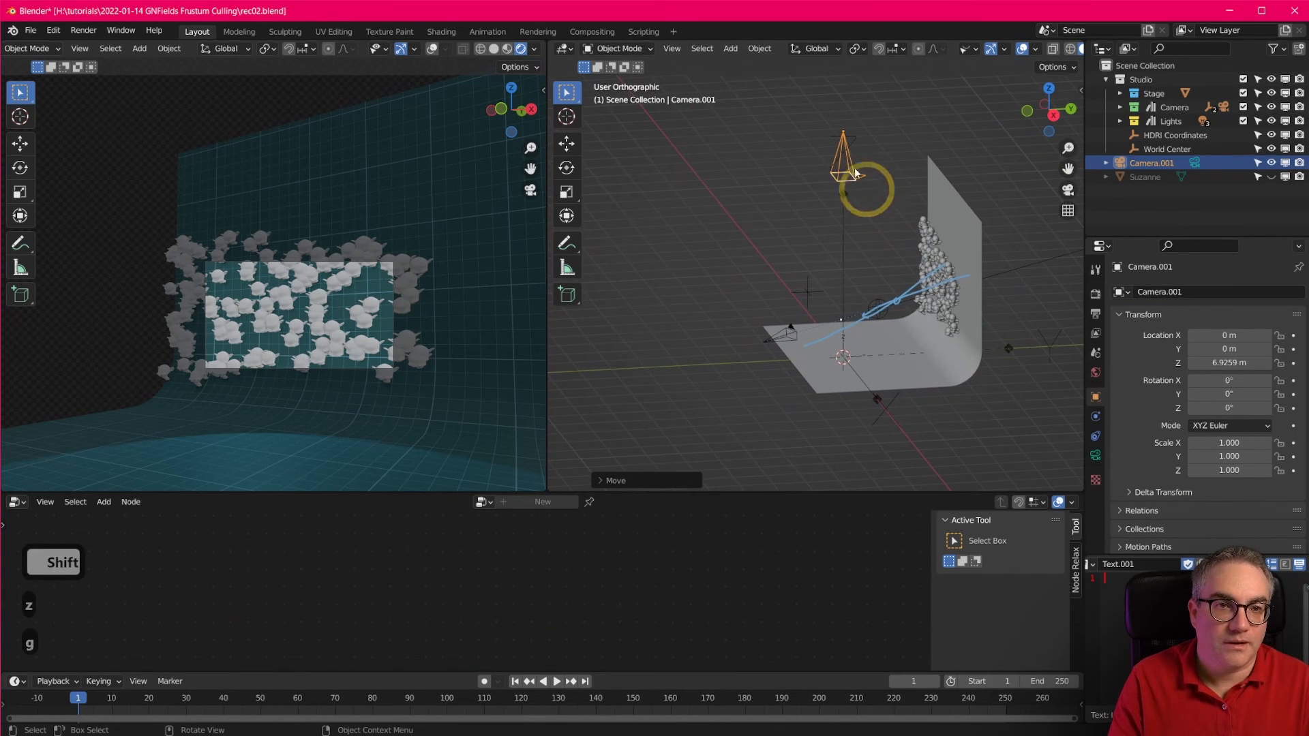
key(ctrl+KP_0)
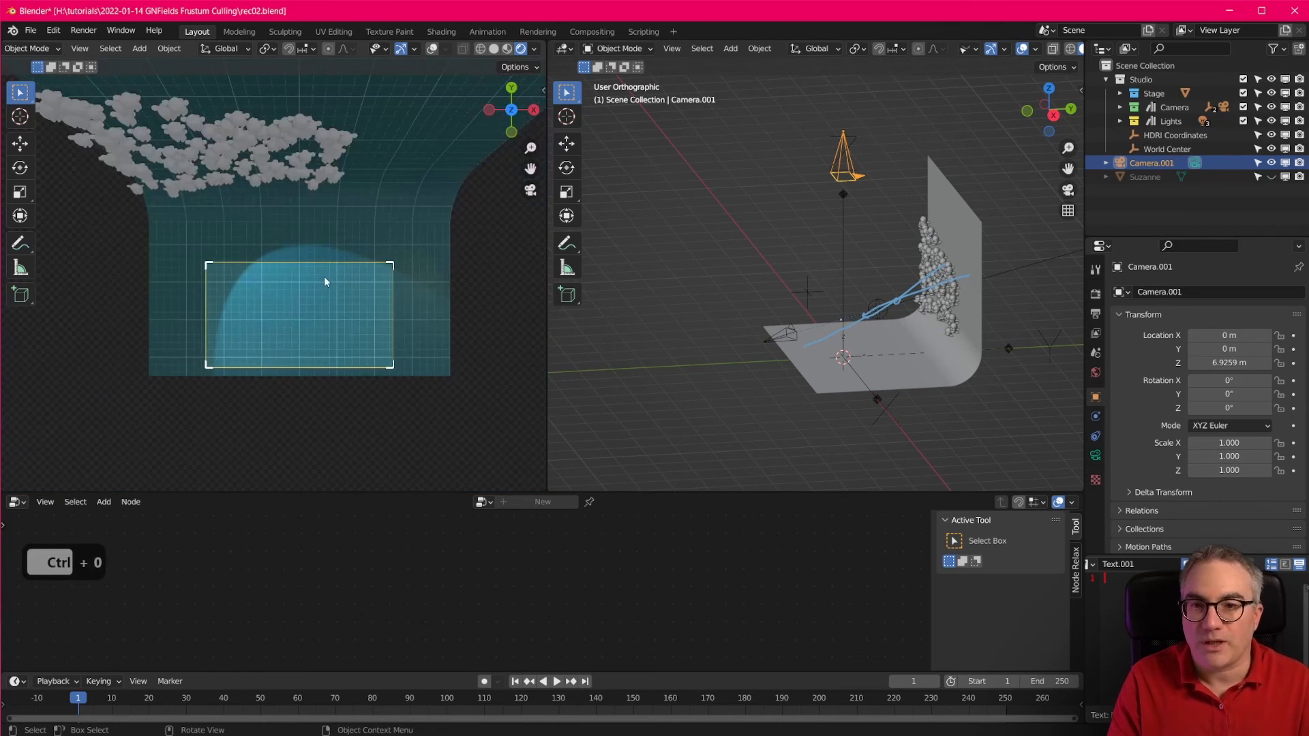
shift+click(325, 312)
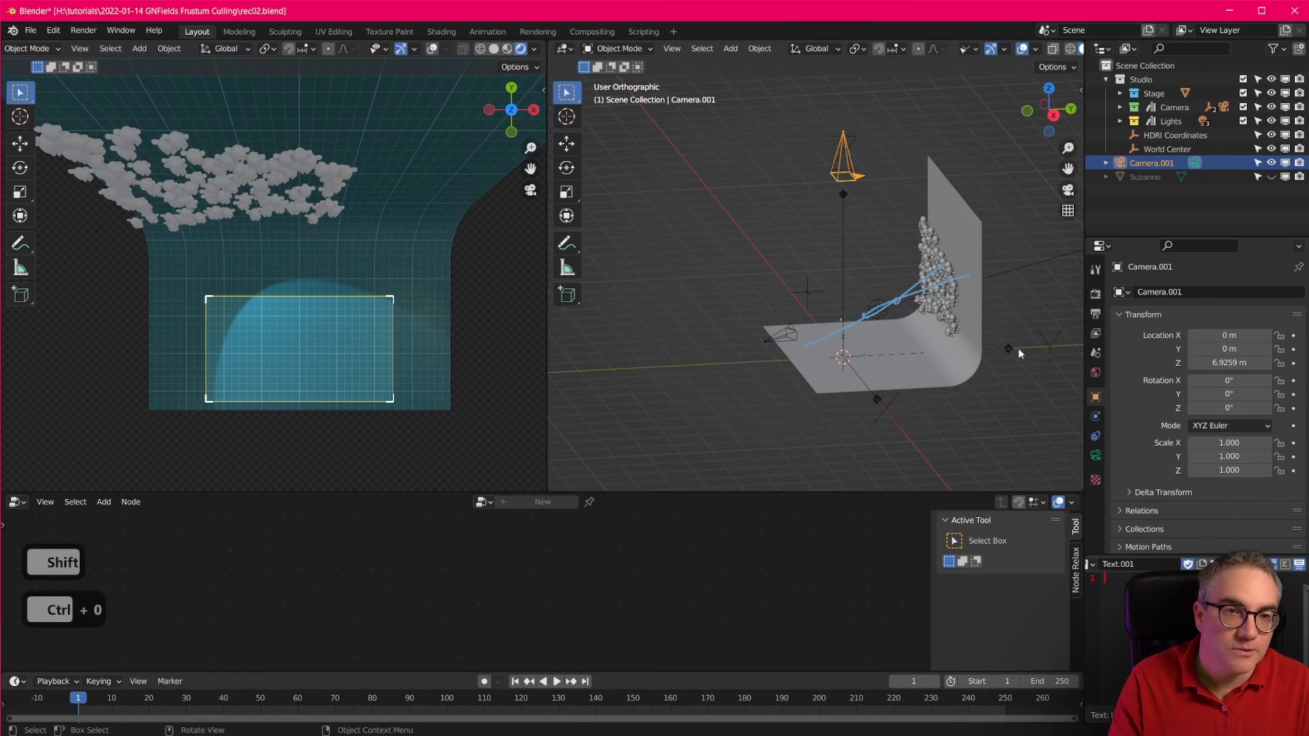
Replace the Object input of the Seamless stage's Geometry Nodes modifier with Camera.001.
click(939, 374)
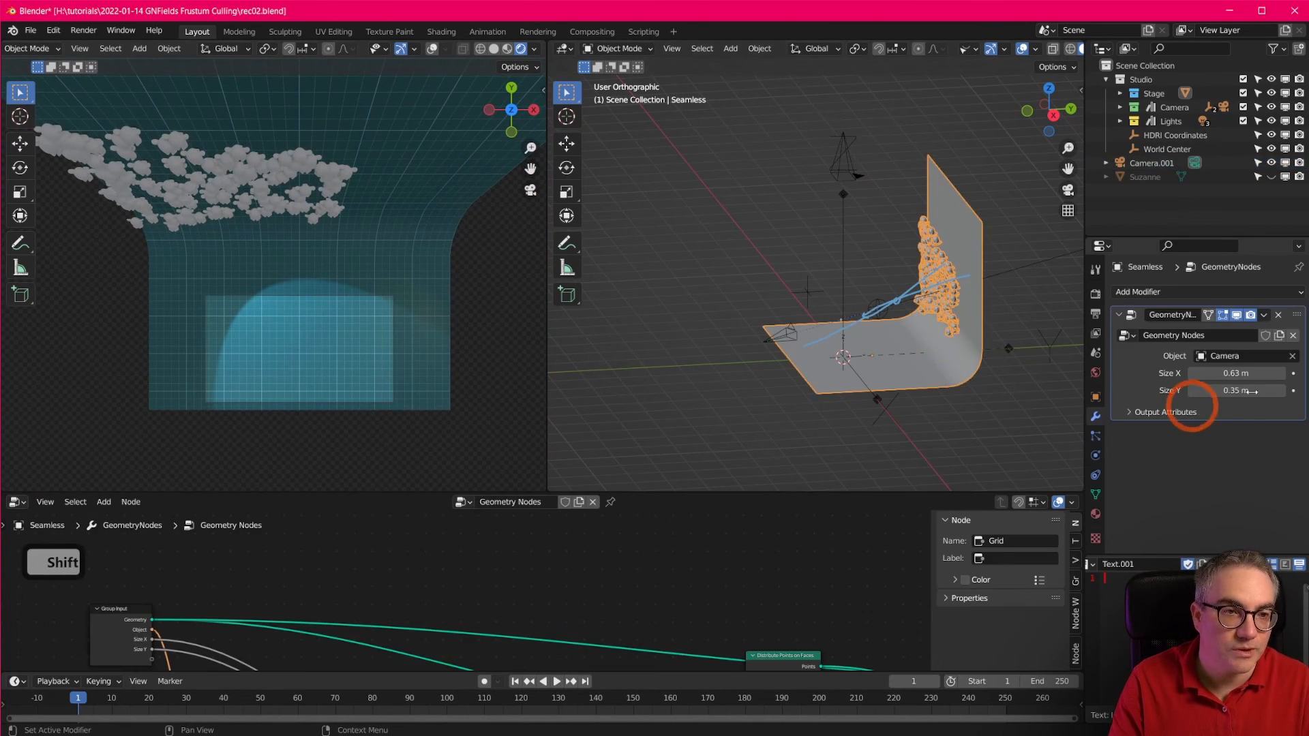
click(1293, 356)
click(1251, 355)
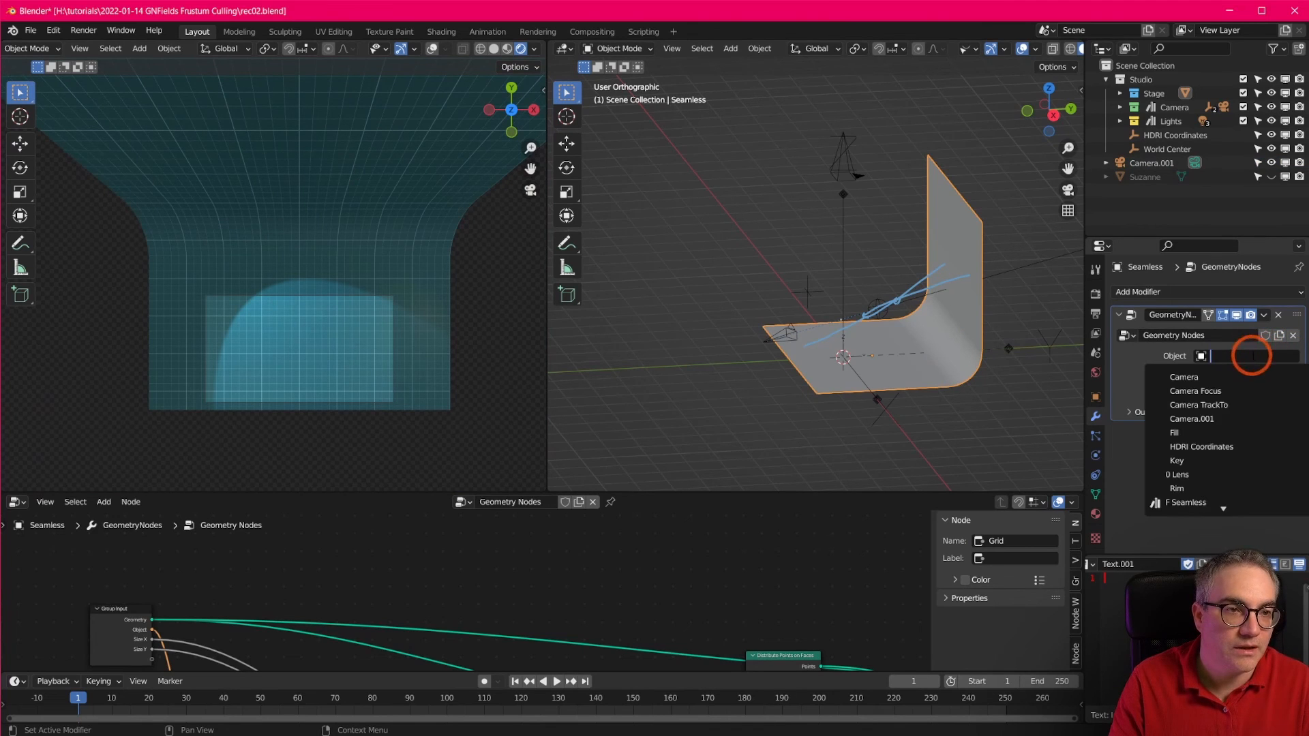
click(1199, 418)
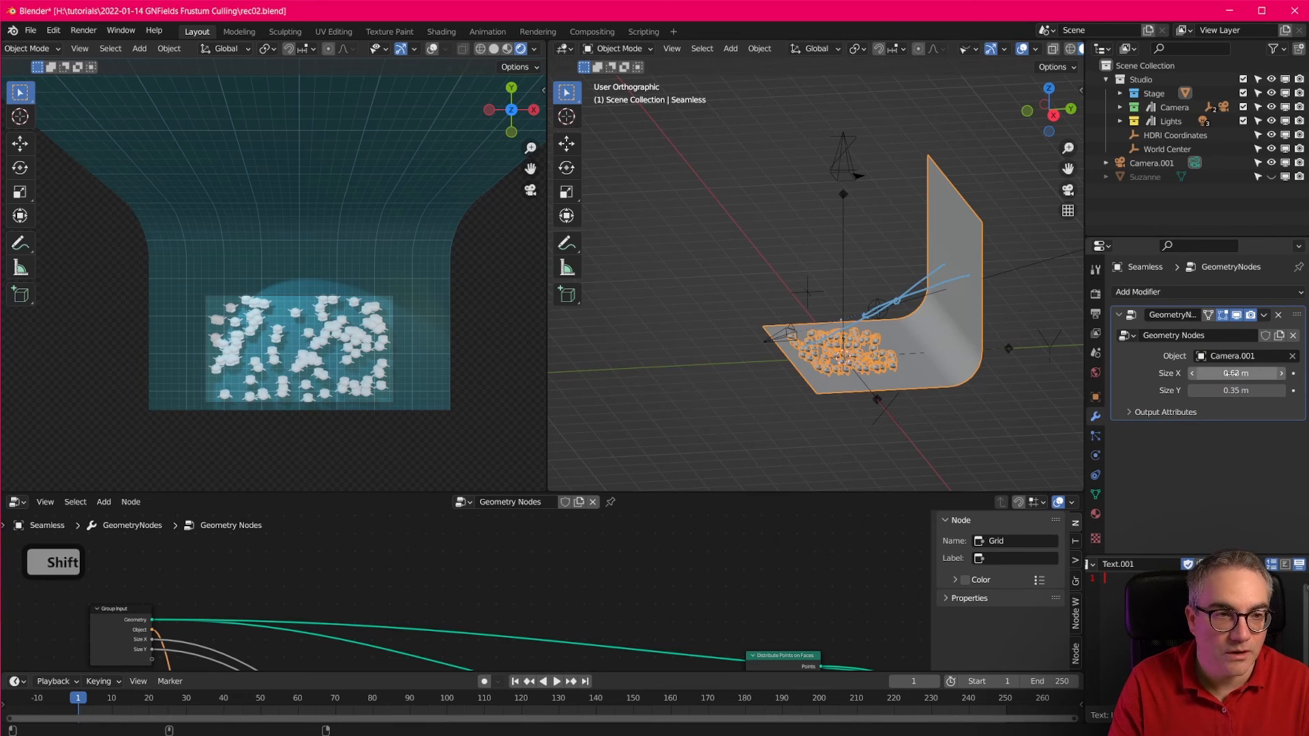
Increase the modifier's Size X to 0.79 m and Size Y to 0.422 m, and inspect the instances around the camera frame.
shift+drag(1235, 373, 1279, 389)
scroll(856, 199, up, 2)
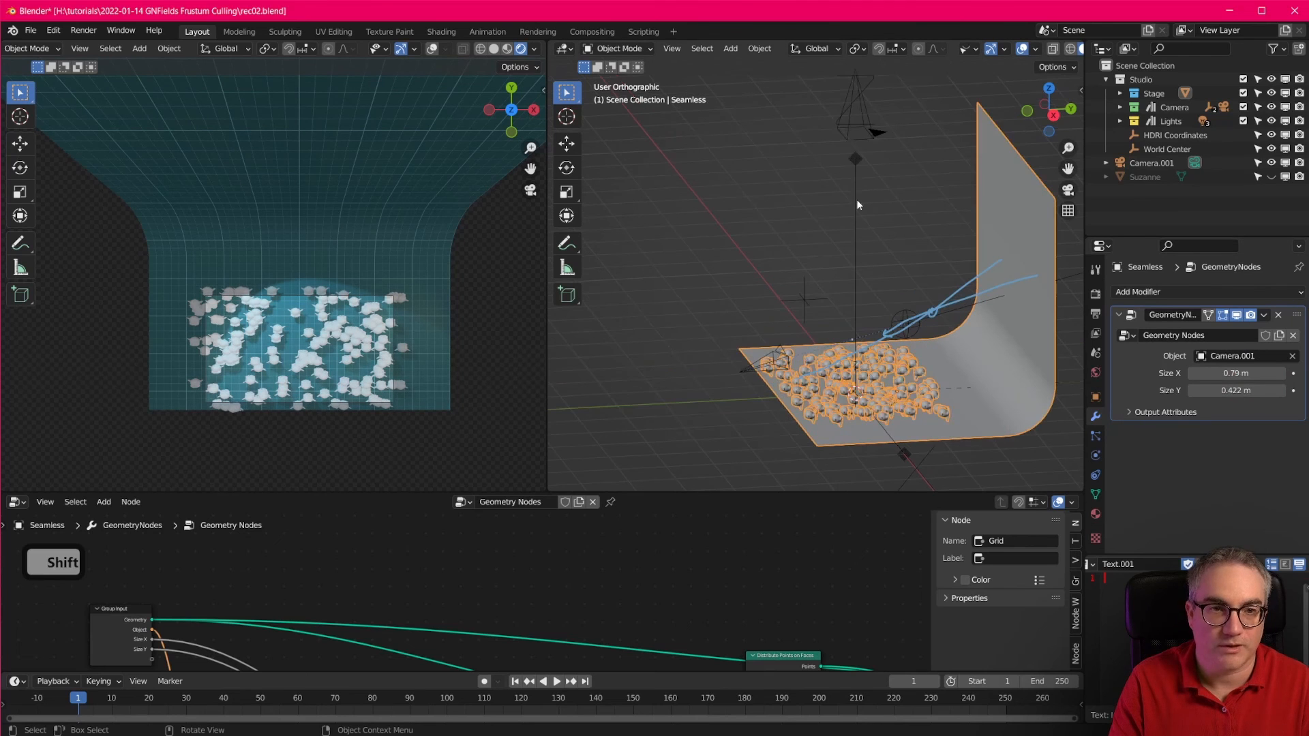
scroll(363, 394, up, 5)
shift+middle_drag(400, 423, 342, 284)
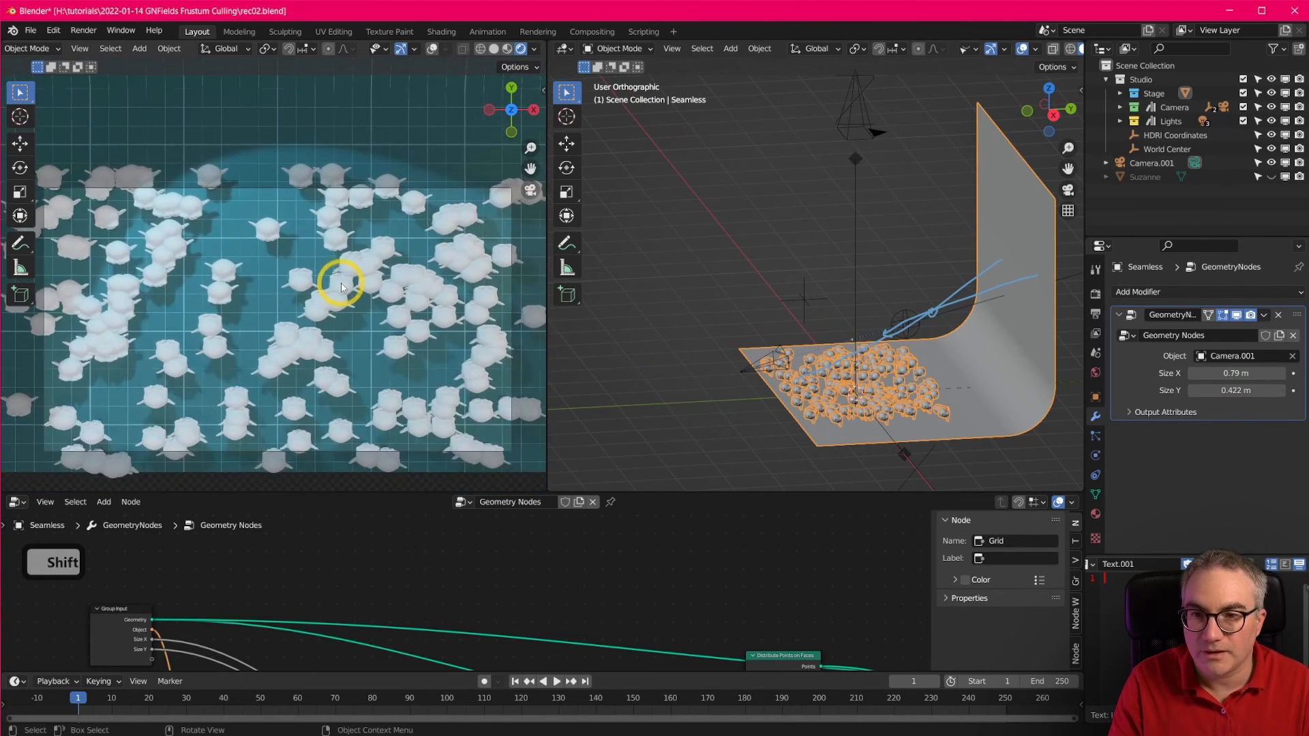
scroll(341, 287, down, 3)
middle_drag(397, 342, 365, 278)
scroll(991, 259, down, 1)
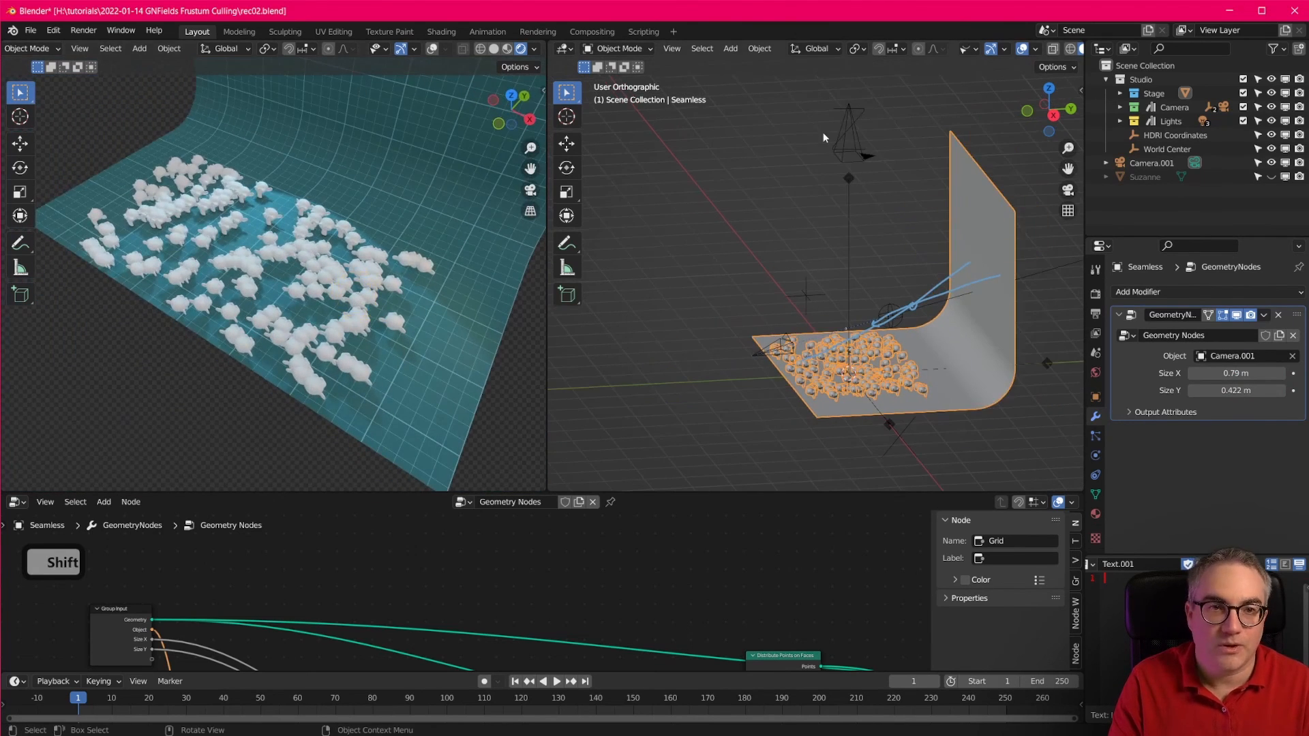
Return to the view through Camera.001 and tilt it about 15° around the X axis, finishing with a slight free rotation.
click(833, 140)
key(KP_0)
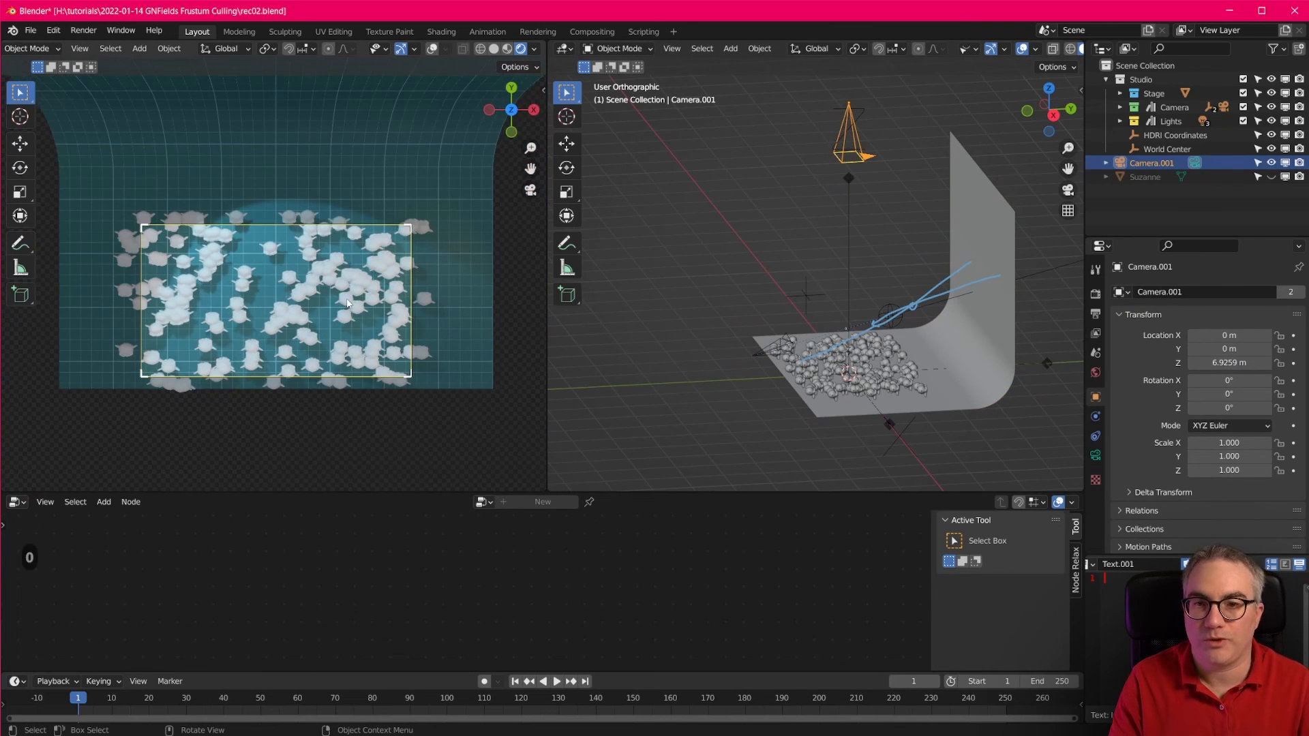
key(r)
key(x)
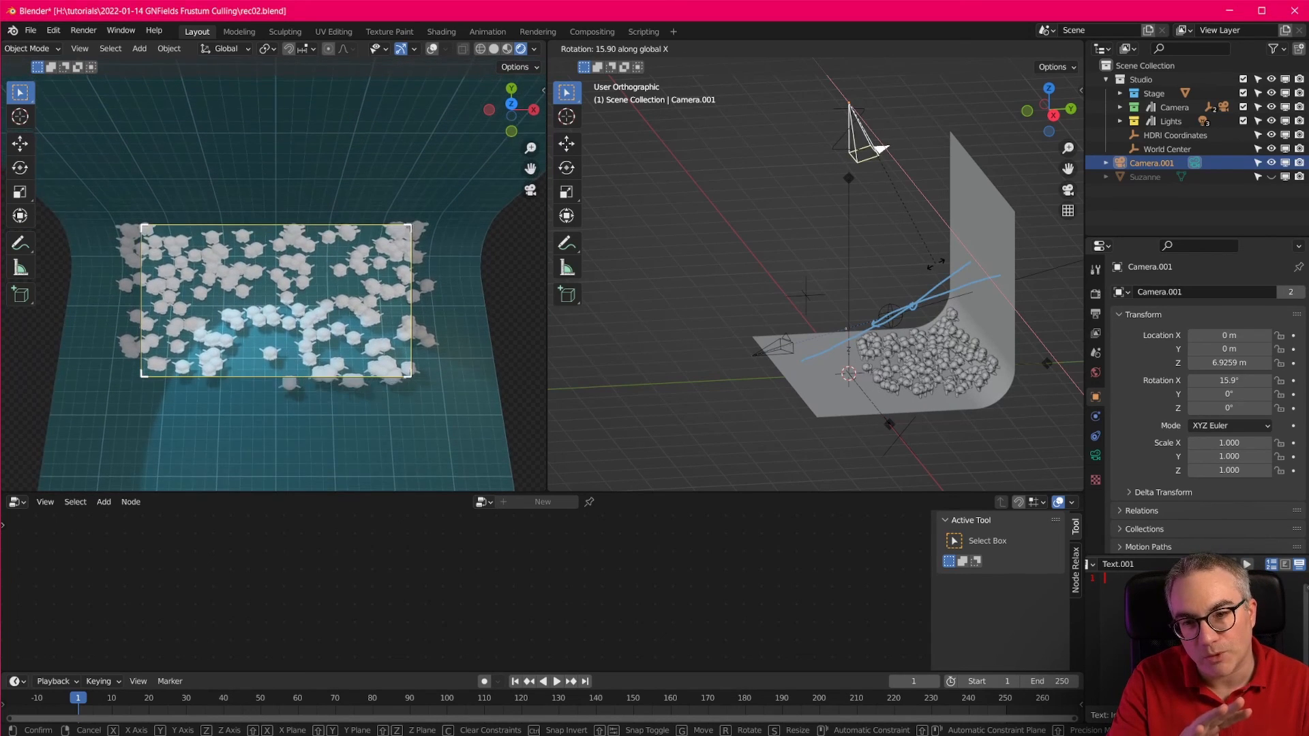
click(934, 264)
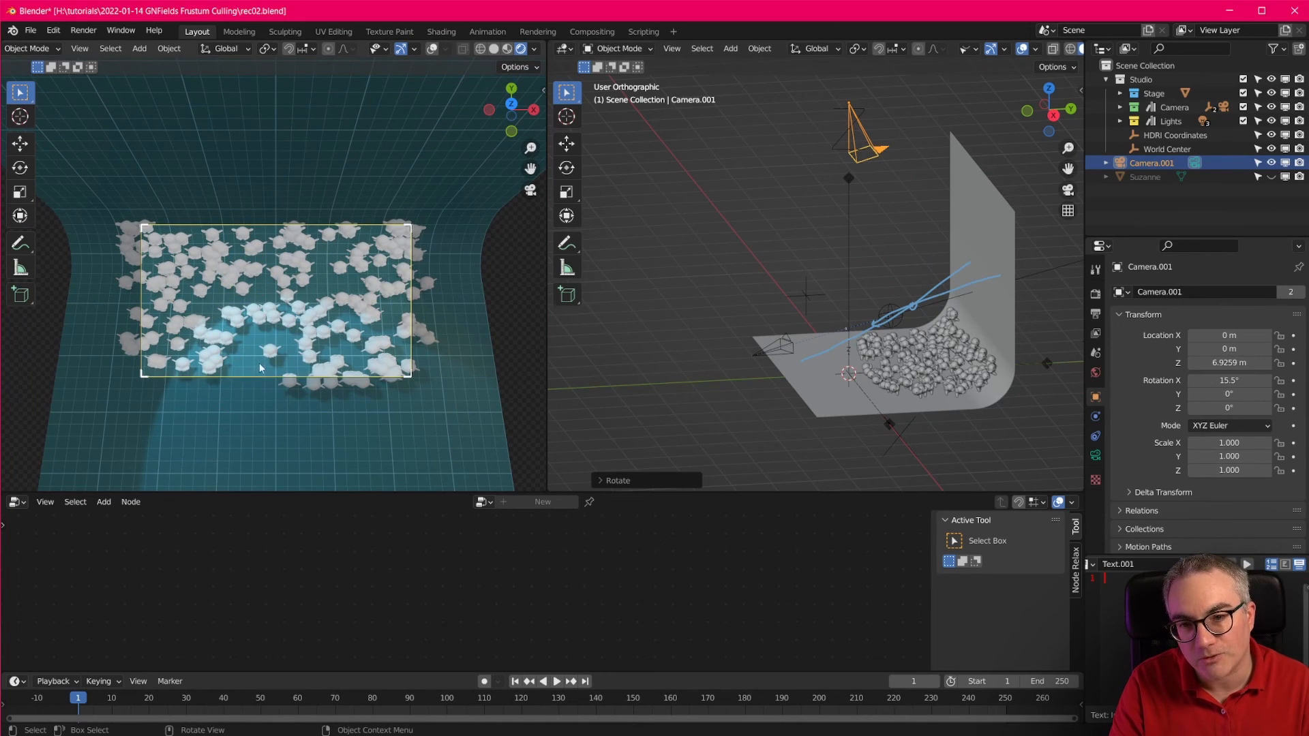
key(r)
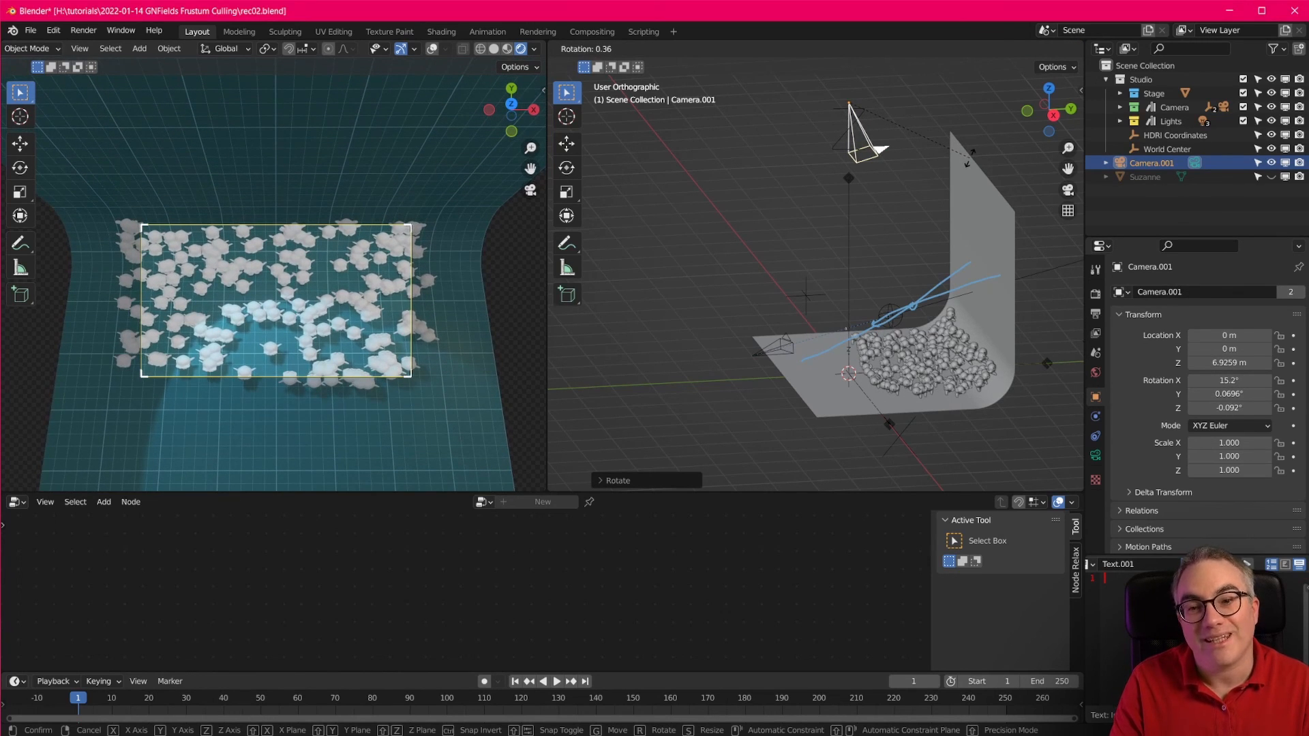
click(969, 158)
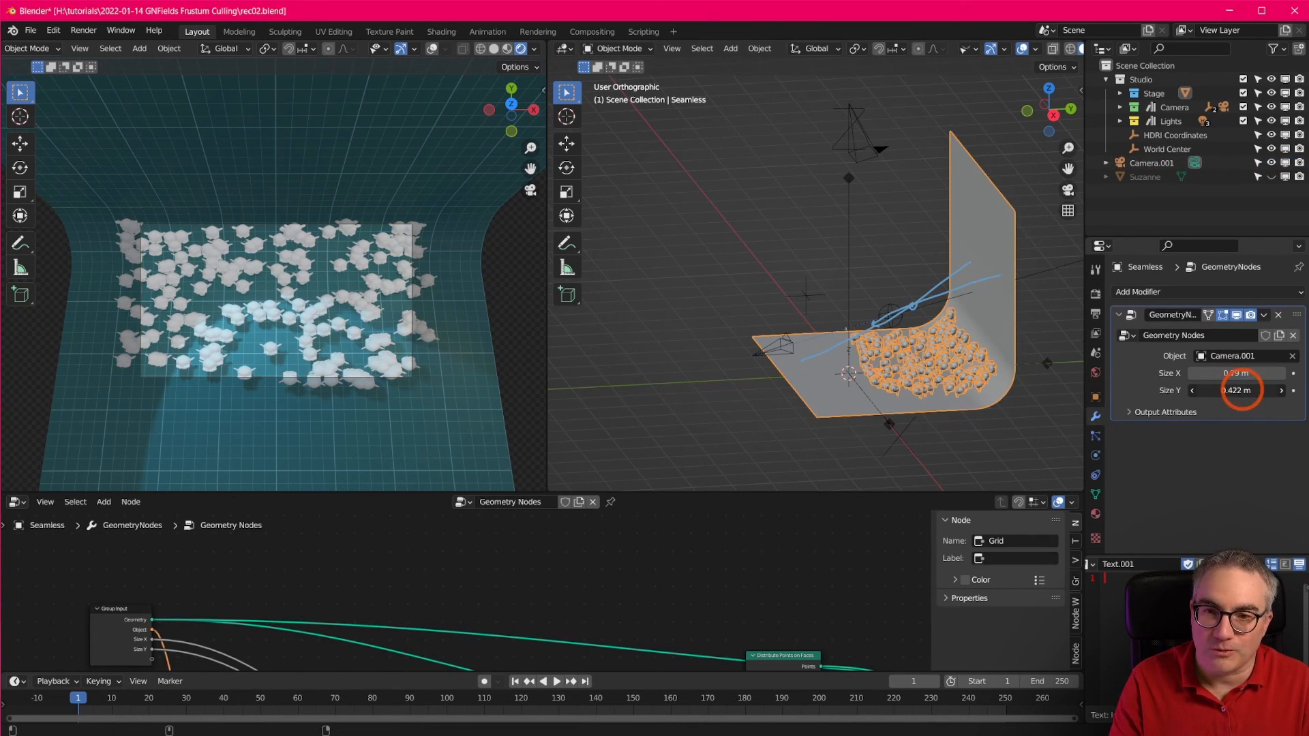
Increase Size Y in the Seamless stage's Geometry Nodes modifier to 0.503 m.
shift+drag(1240, 390, 1258, 390)
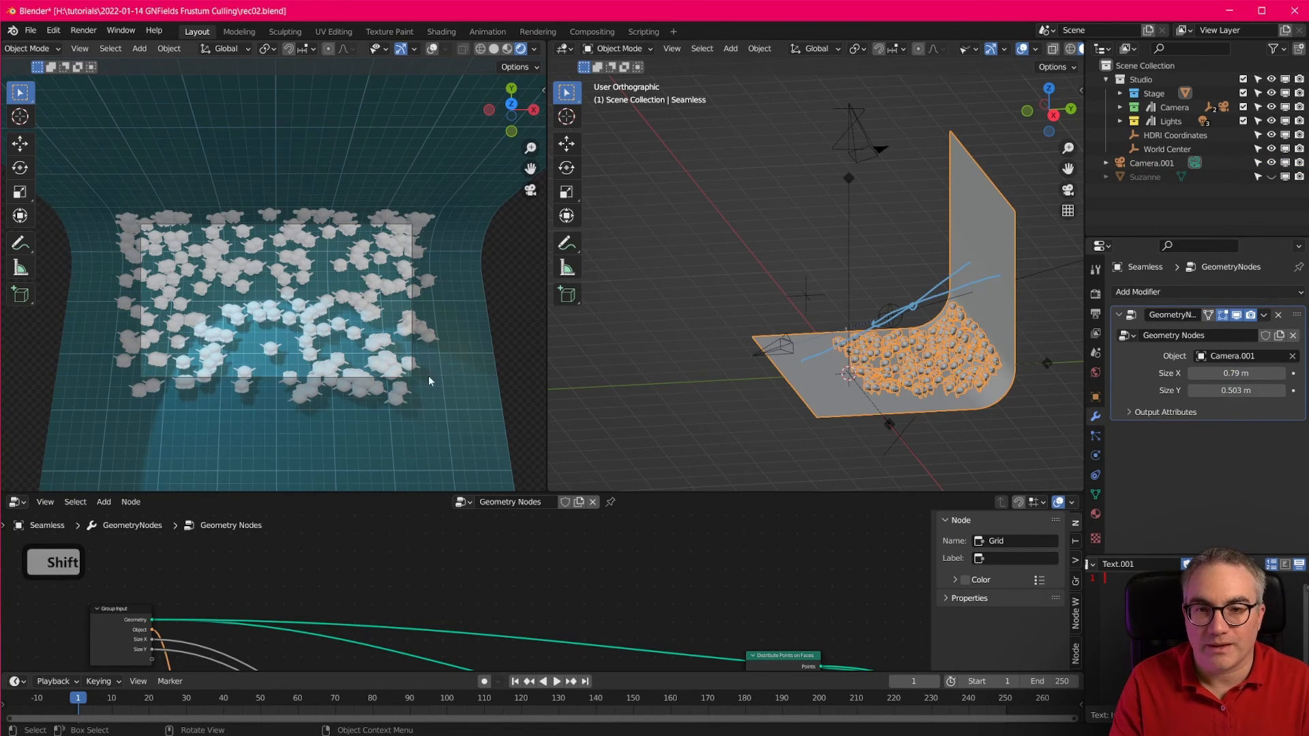